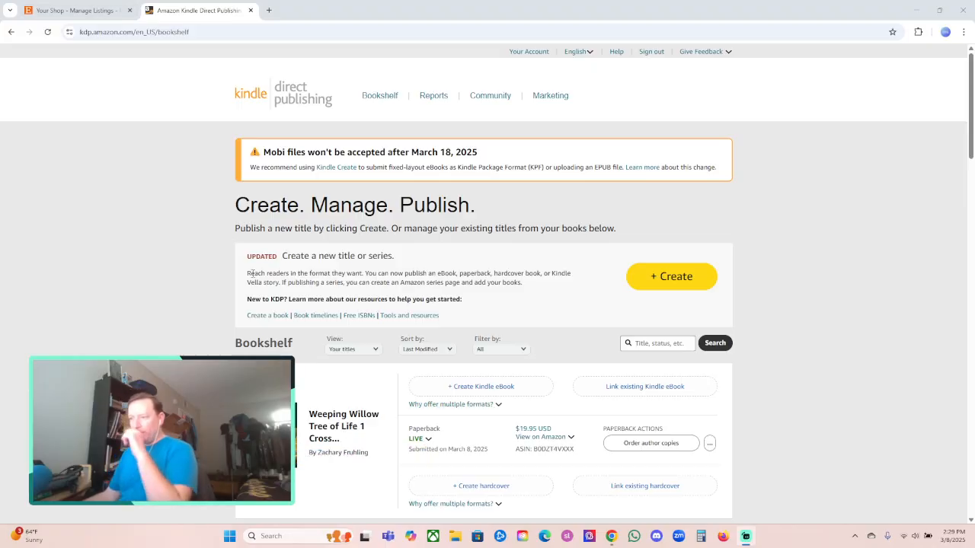
# Step: Switch to the Etsy Shop Manager listings and browse through to the second page of cross-stitch patterns
pyautogui.click(76, 10)
pyautogui.scroll(-10, 678, 297)
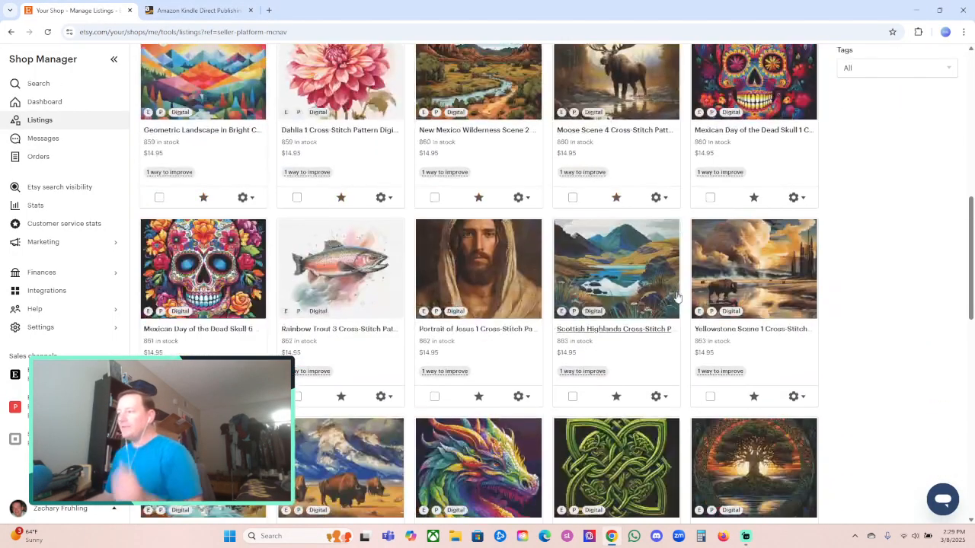
pyautogui.scroll(-10, 678, 297)
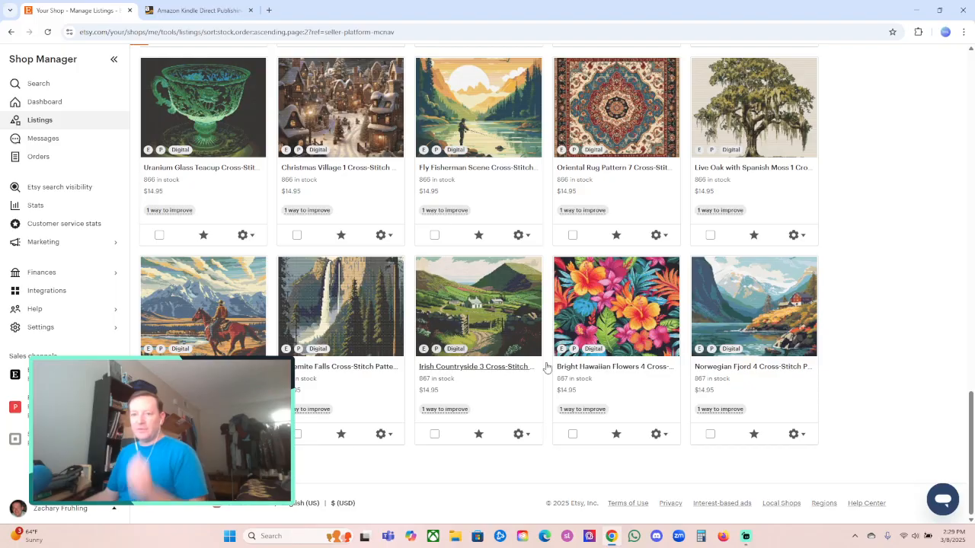
pyautogui.scroll(20, 622, 315)
pyautogui.scroll(-2, 622, 242)
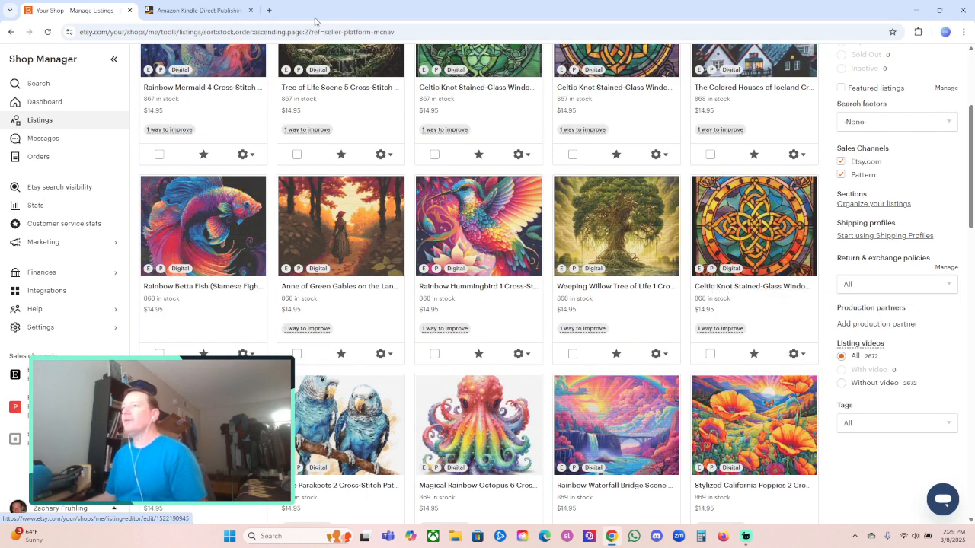
# Step: Search the Kindle Direct Publishing bookshelf for "stained" and compare the titles with the Etsy listings
pyautogui.click(198, 10)
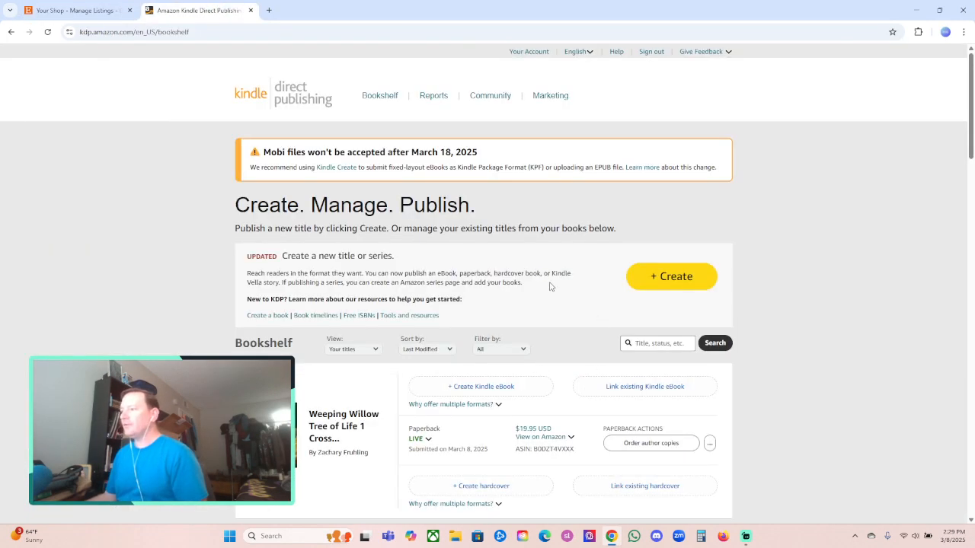
pyautogui.click(663, 343)
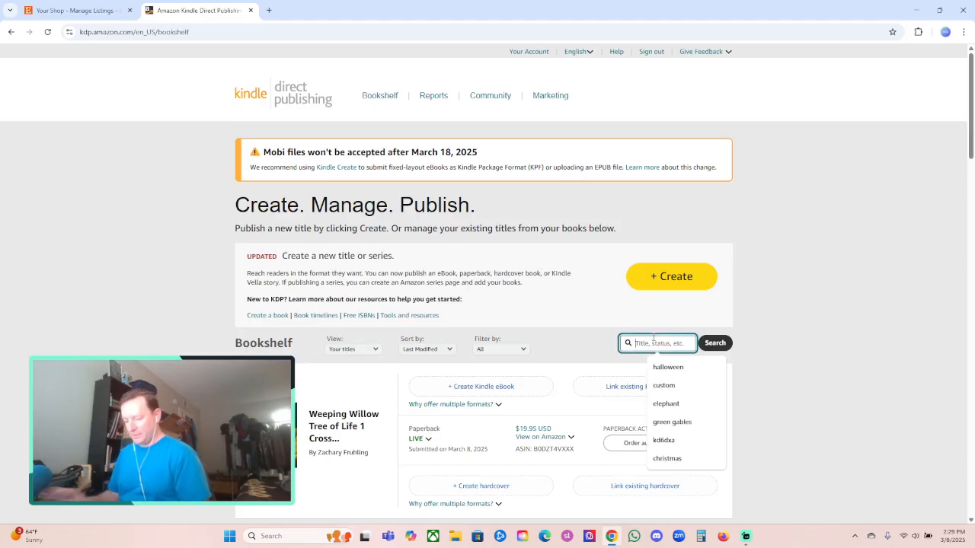
pyautogui.write('staine')
pyautogui.press('Return')
pyautogui.scroll(-3, 669, 278)
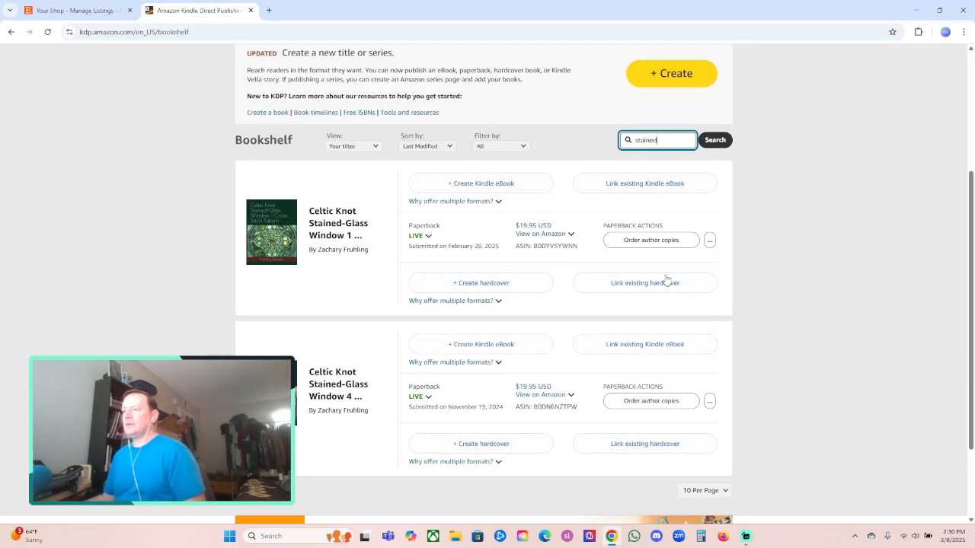
pyautogui.scroll(-2, 677, 275)
pyautogui.scroll(3, 686, 270)
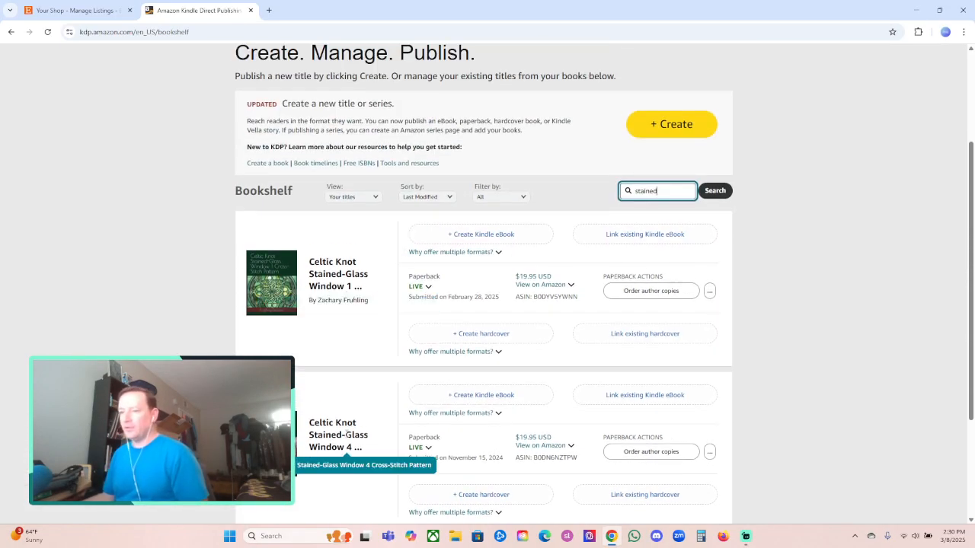
pyautogui.click(80, 10)
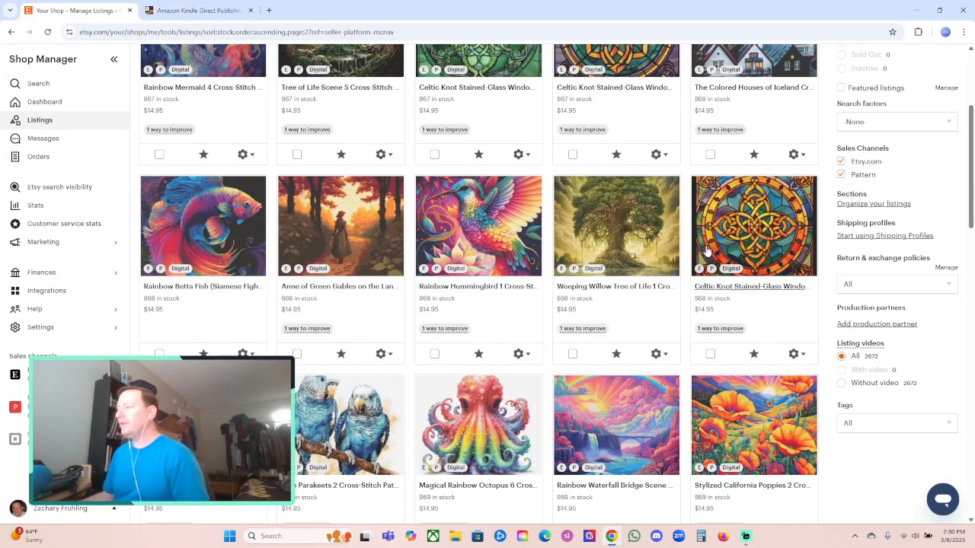
# Step: In File Explorer, search the Cross-Stitch Patterns folder for "stained glass" and open the Celtic Knot Stained-Glass Window 2 Cross-Stitch Pattern folder, showing full file names
pyautogui.click(455, 538)
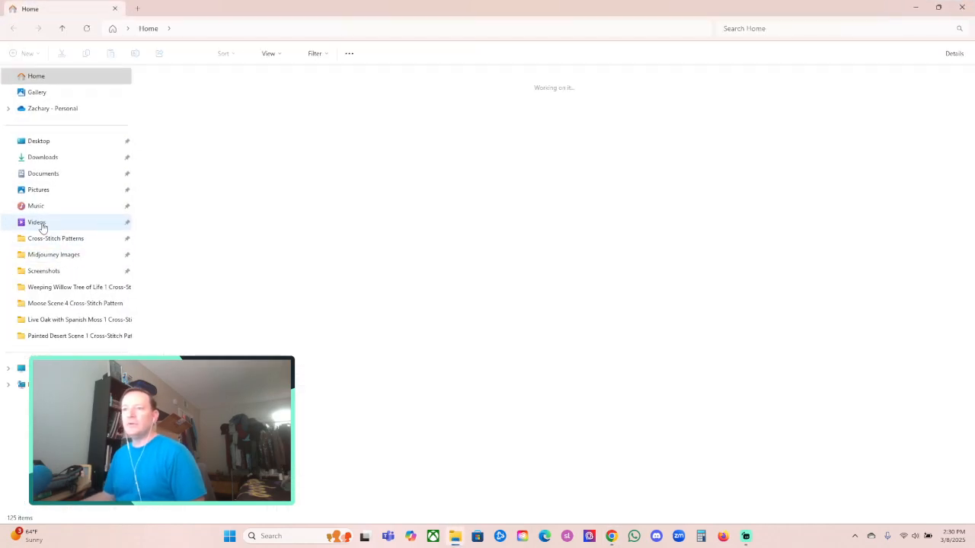
pyautogui.click(46, 239)
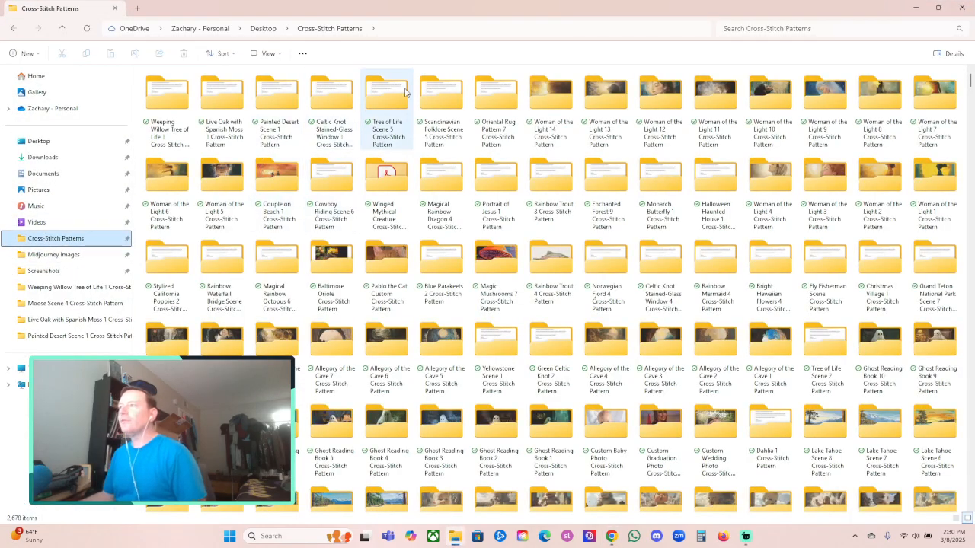
pyautogui.click(768, 29)
pyautogui.write('stained glass')
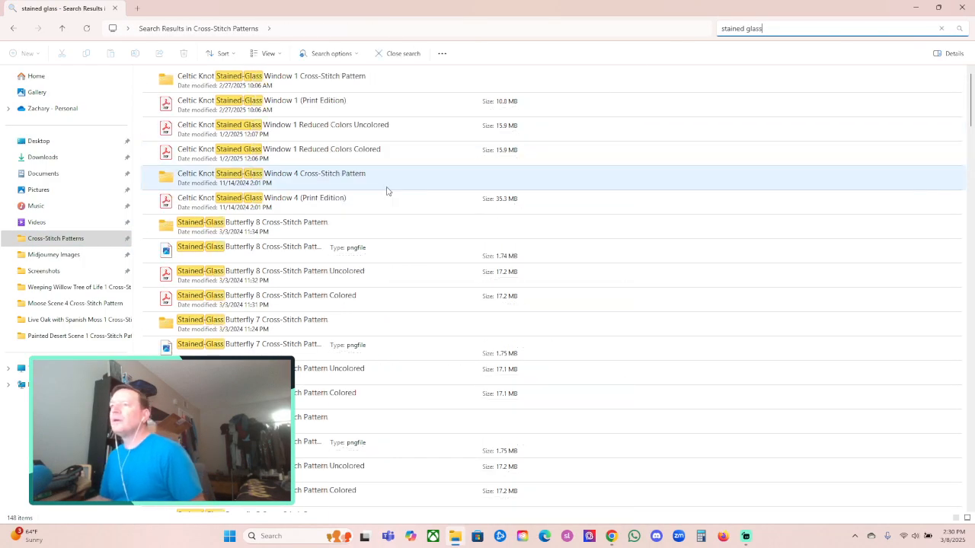
pyautogui.scroll(-10, 335, 243)
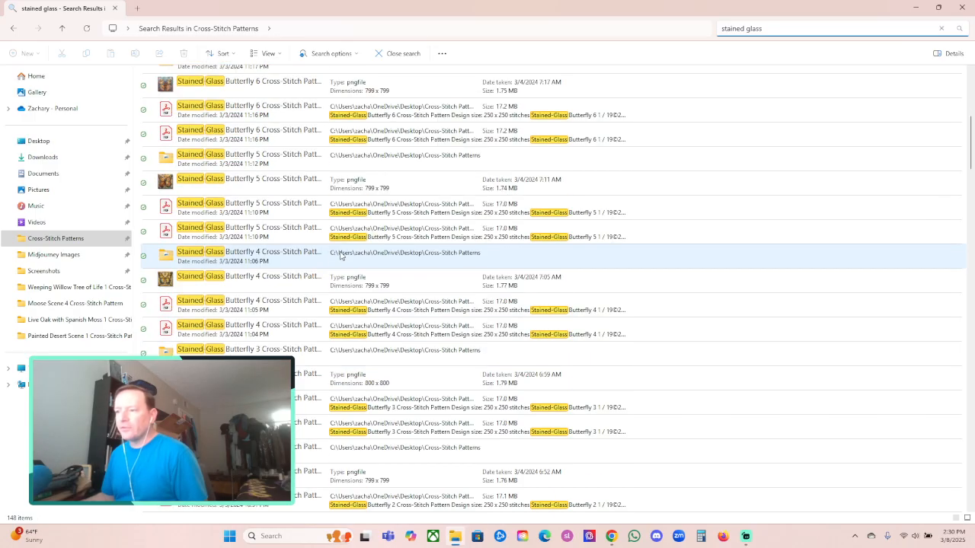
pyautogui.scroll(-15, 342, 256)
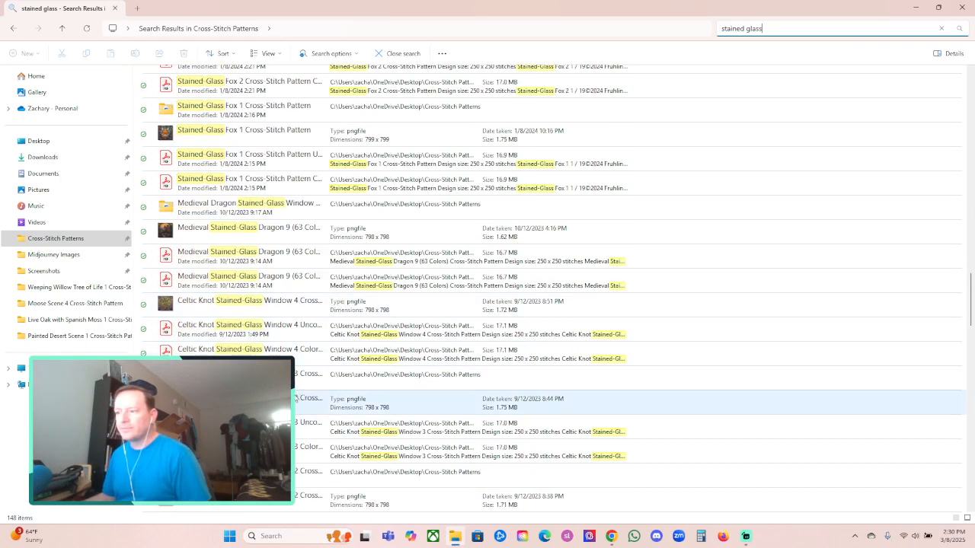
pyautogui.doubleClick(251, 472)
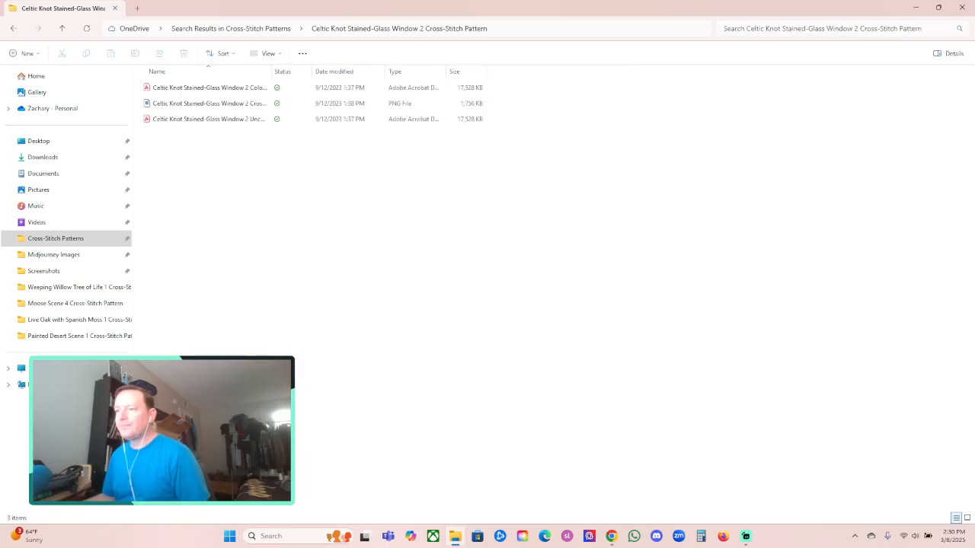
pyautogui.moveTo(271, 73); pyautogui.dragTo(473, 70)
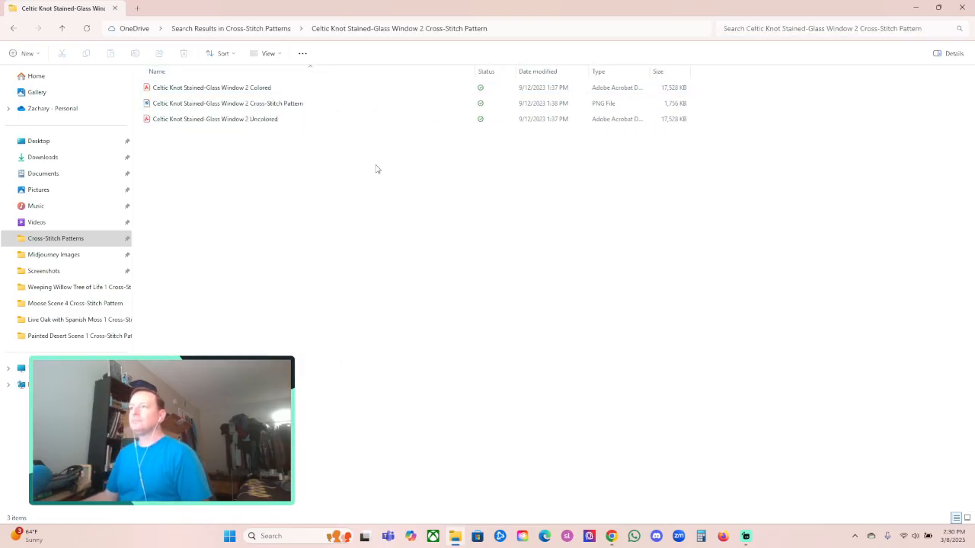
# Step: Duplicate the Celtic Knot Stained-Glass Window 2 Colored PDF within the same folder
pyautogui.rightClick(266, 90)
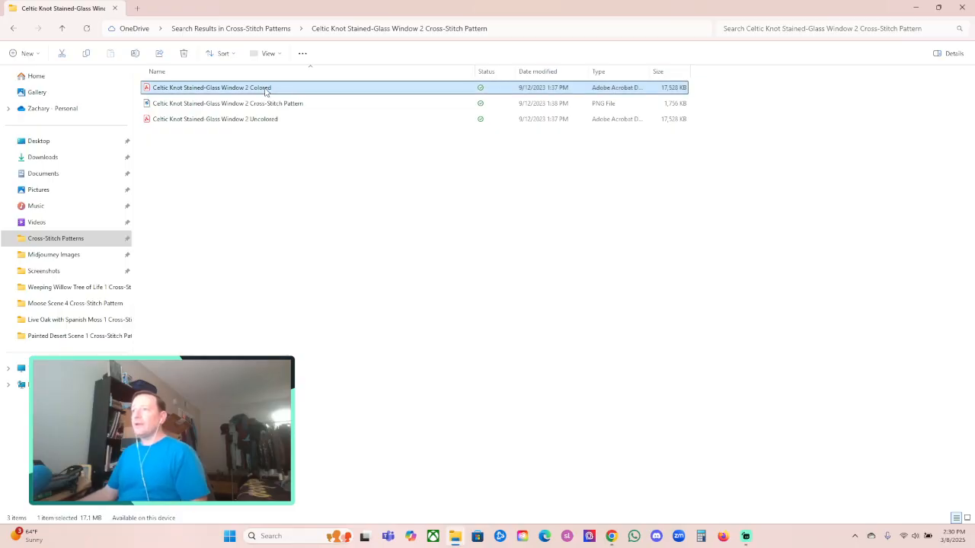
pyautogui.click(315, 103)
pyautogui.click(301, 189)
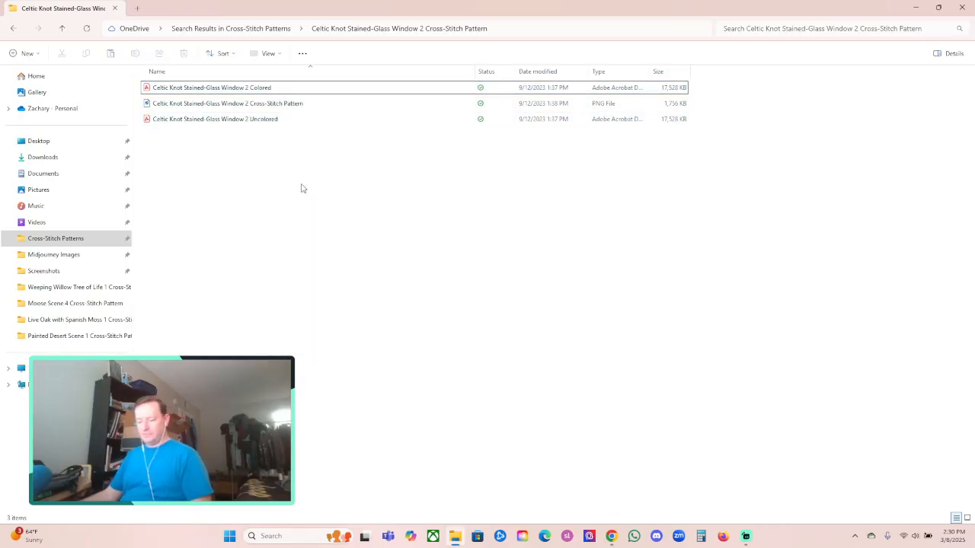
pyautogui.rightClick(303, 187)
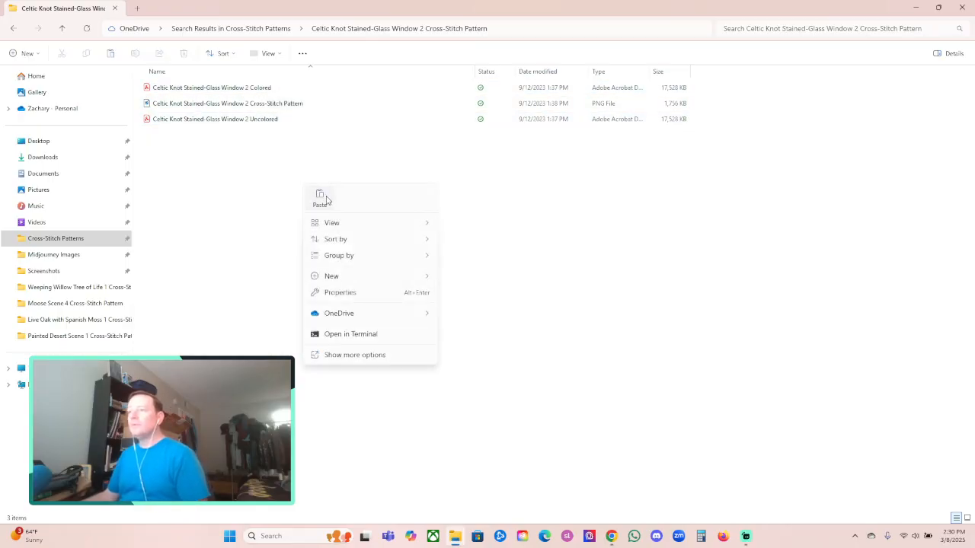
pyautogui.click(320, 197)
# Step: Rename the copied PDF as "Celtic Knot Stained-Glass Window 2 (Print Edition)"
pyautogui.click(271, 87)
pyautogui.click(269, 87)
pyautogui.click(298, 88)
pyautogui.click(289, 88)
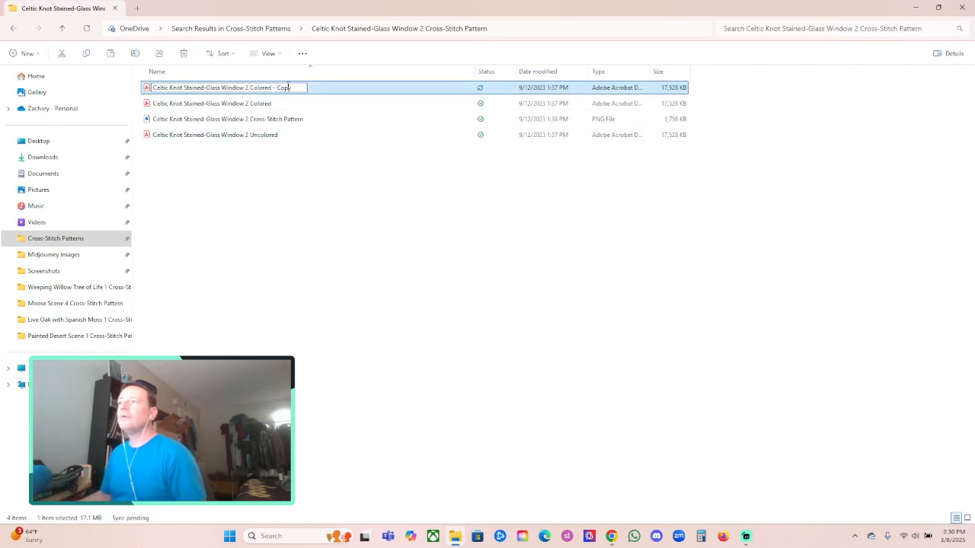
pyautogui.moveTo(290, 89); pyautogui.dragTo(252, 87)
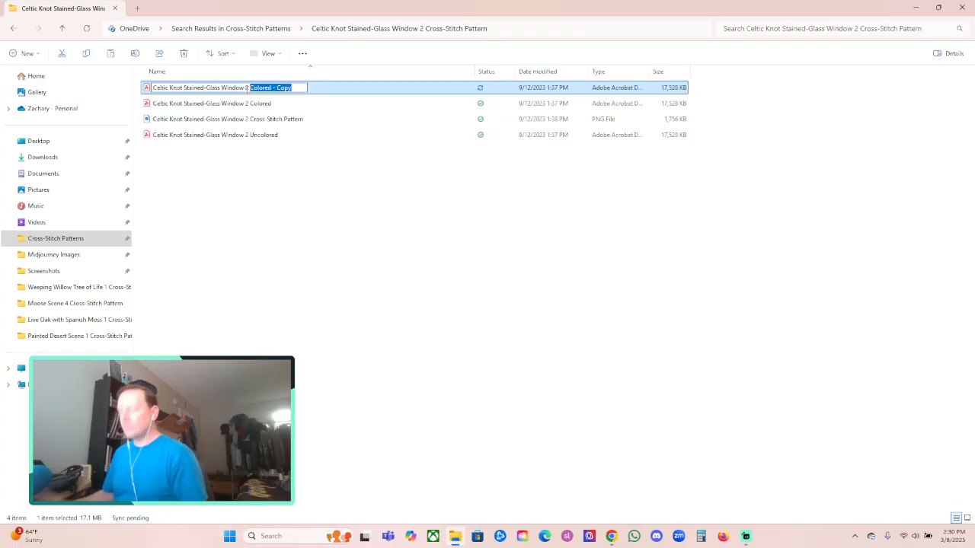
pyautogui.write('(Print Edition)')
pyautogui.click(346, 216)
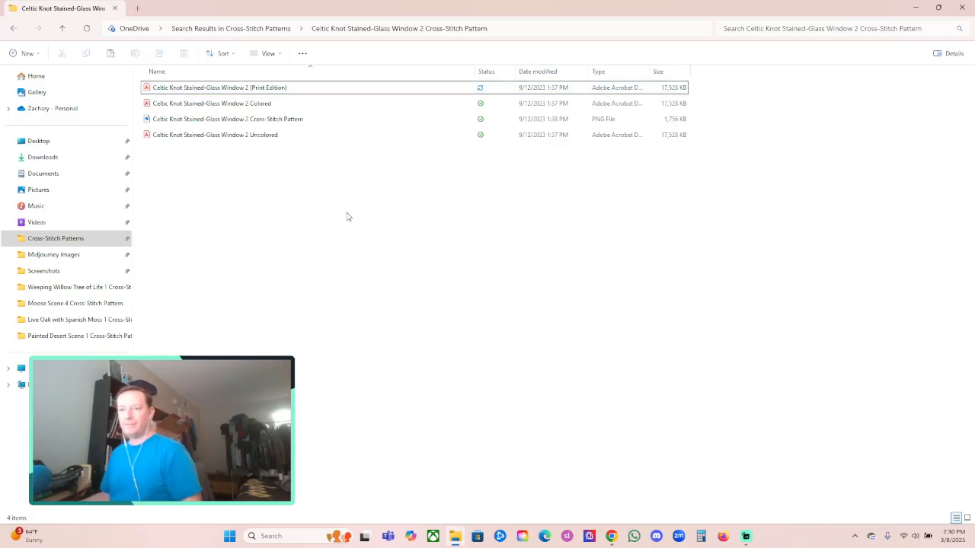
pyautogui.click(481, 90)
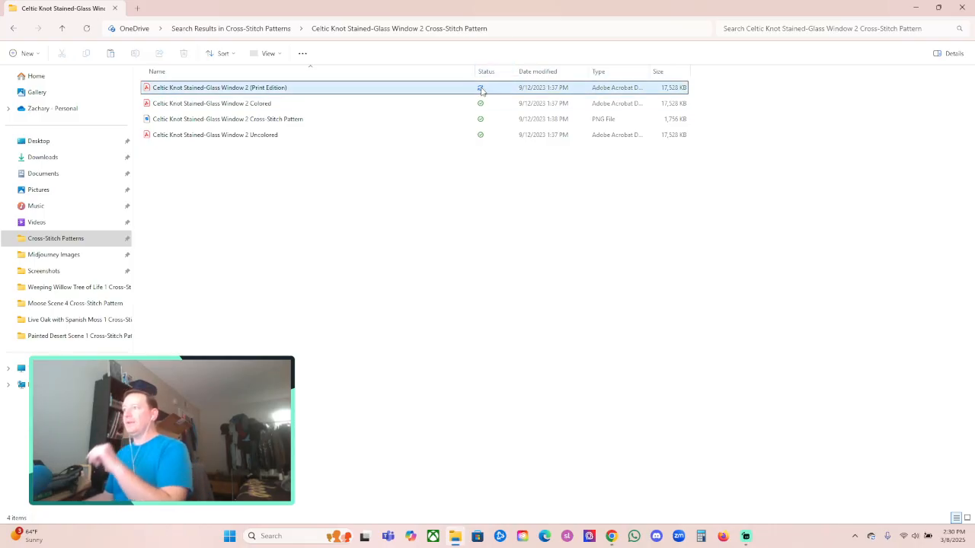
pyautogui.click(495, 219)
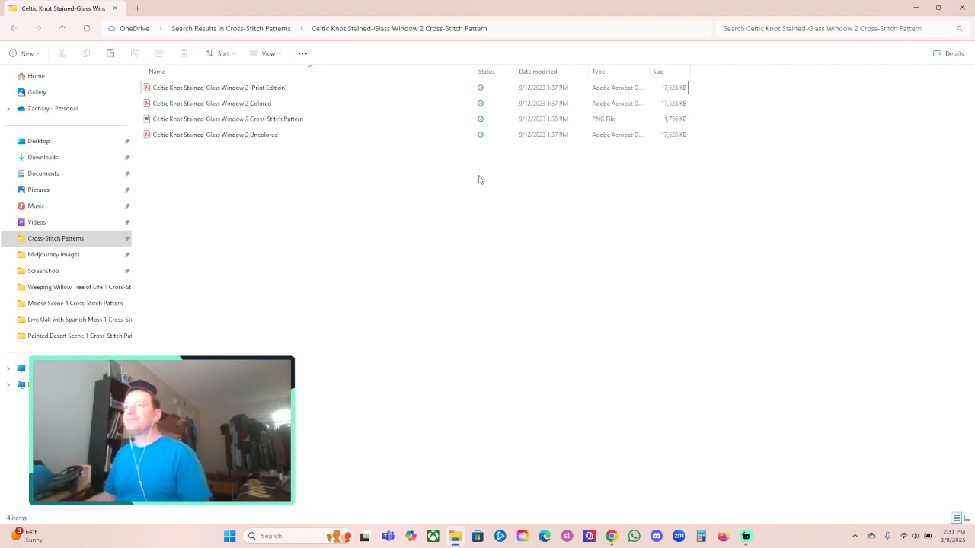
# Step: Open the Print Edition PDF in Adobe Acrobat and display its pages for organizing
pyautogui.doubleClick(245, 90)
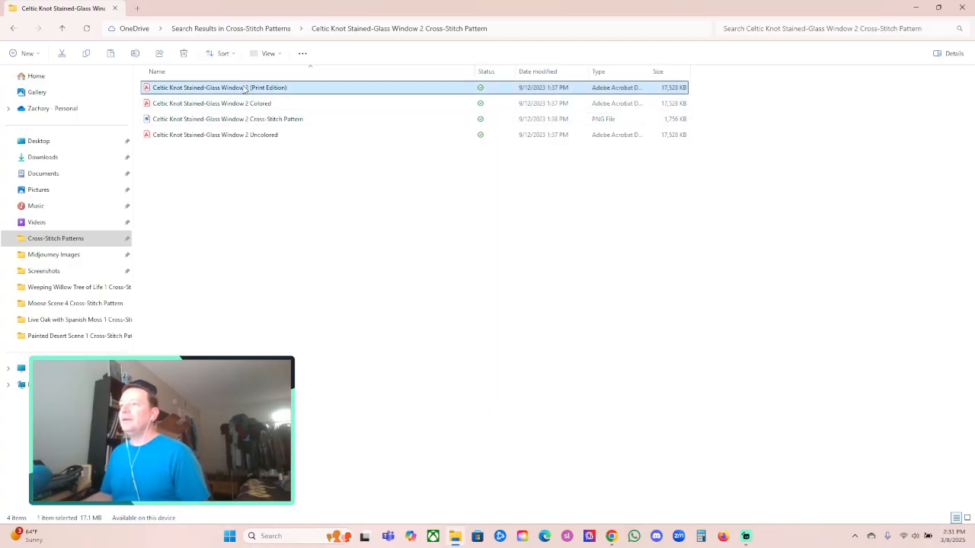
pyautogui.click(496, 24)
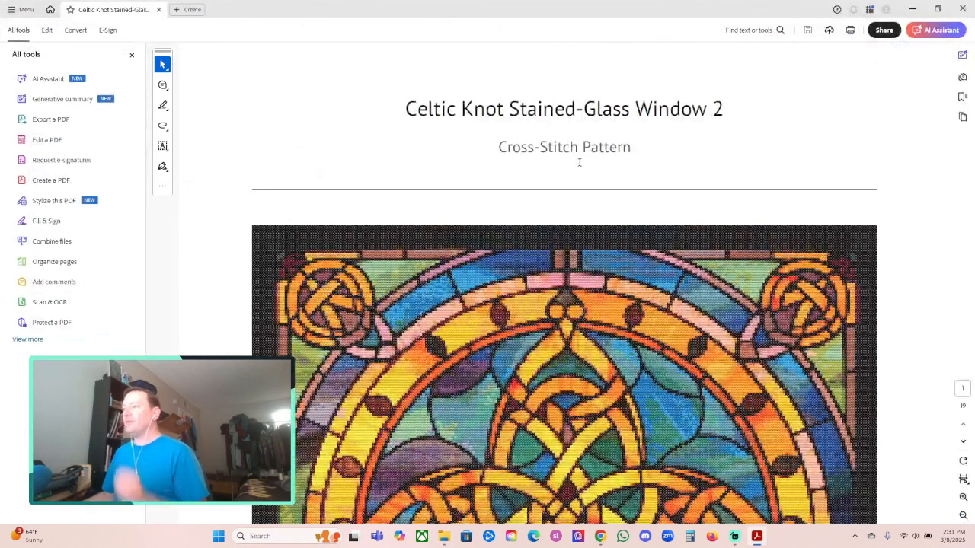
pyautogui.click(55, 262)
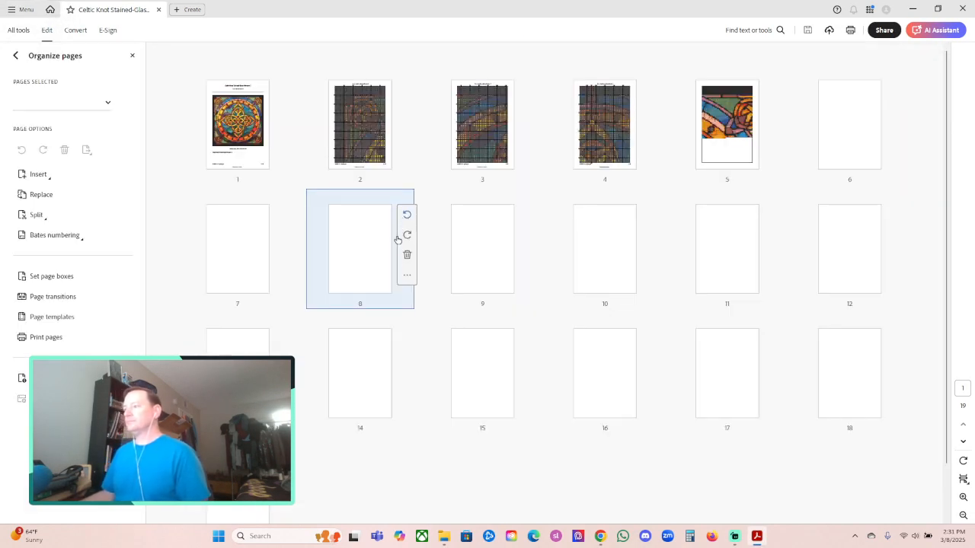
# Step: Insert the Celtic Knot Stained-Glass Window 2 Uncolored PDF from the pattern's folder after the last page
pyautogui.click(46, 176)
pyautogui.click(94, 177)
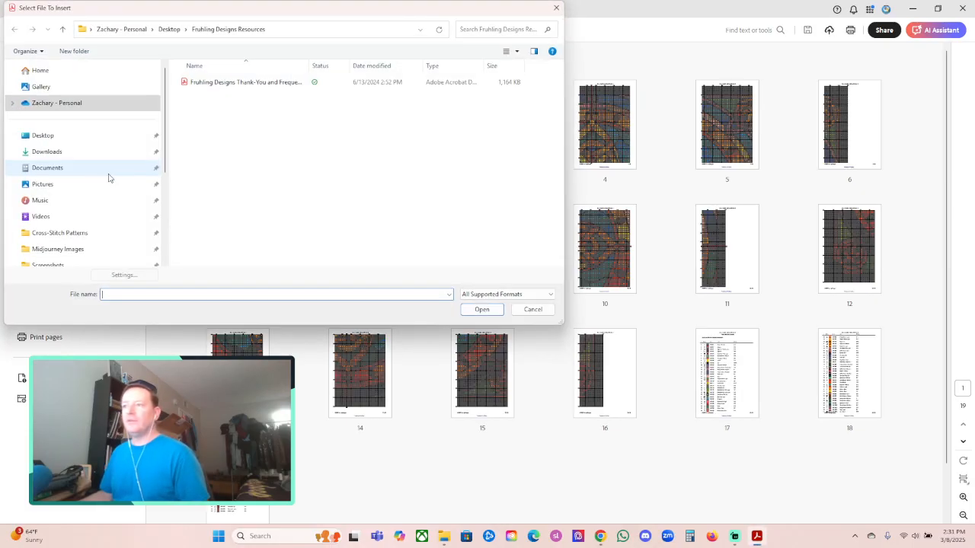
pyautogui.click(57, 233)
pyautogui.moveTo(560, 72); pyautogui.dragTo(562, 107)
pyautogui.scroll(-3, 562, 107)
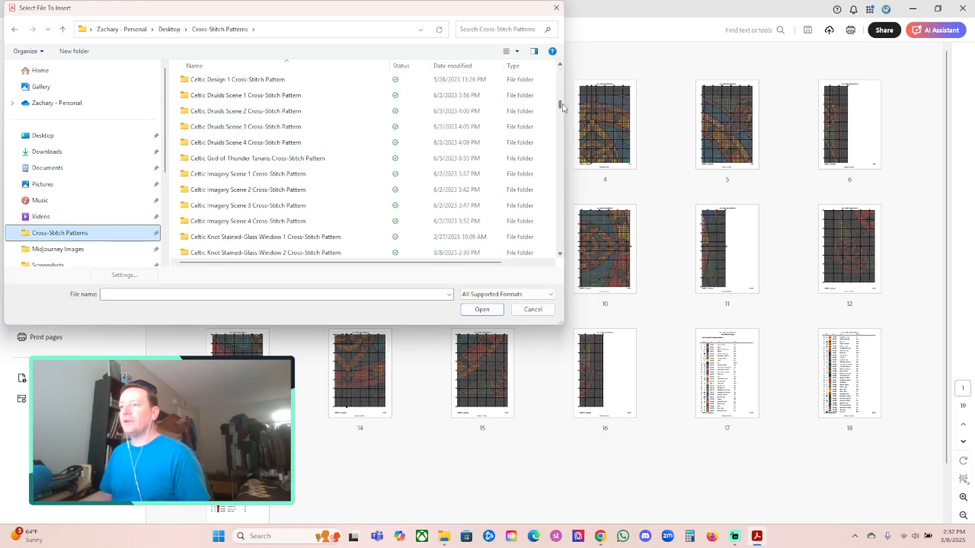
pyautogui.scroll(-1, 363, 158)
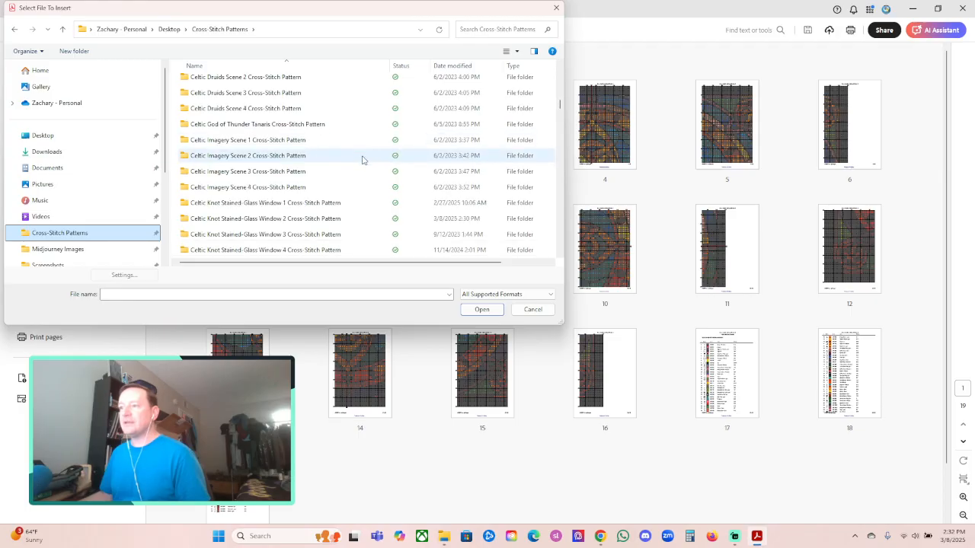
pyautogui.doubleClick(281, 220)
pyautogui.moveTo(312, 66); pyautogui.dragTo(380, 68)
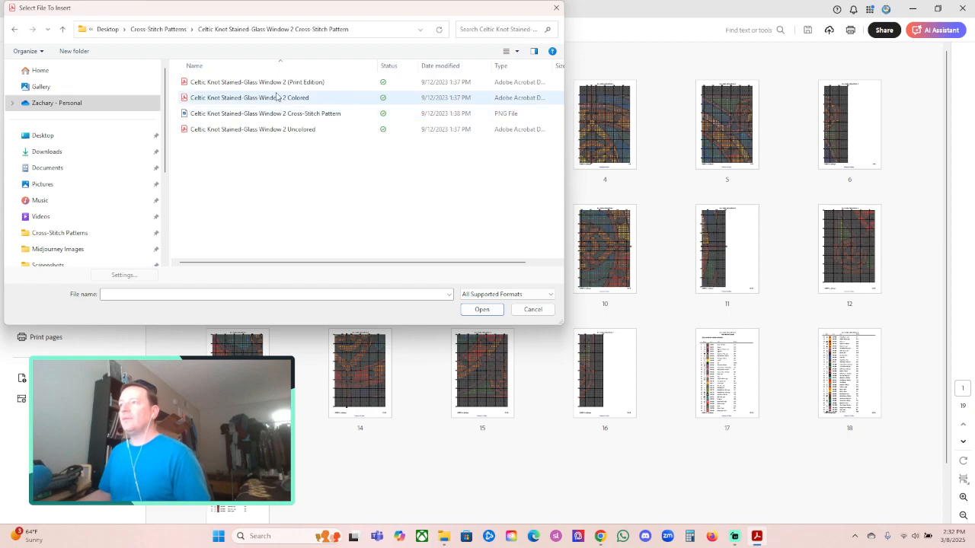
pyautogui.click(278, 133)
pyautogui.click(467, 310)
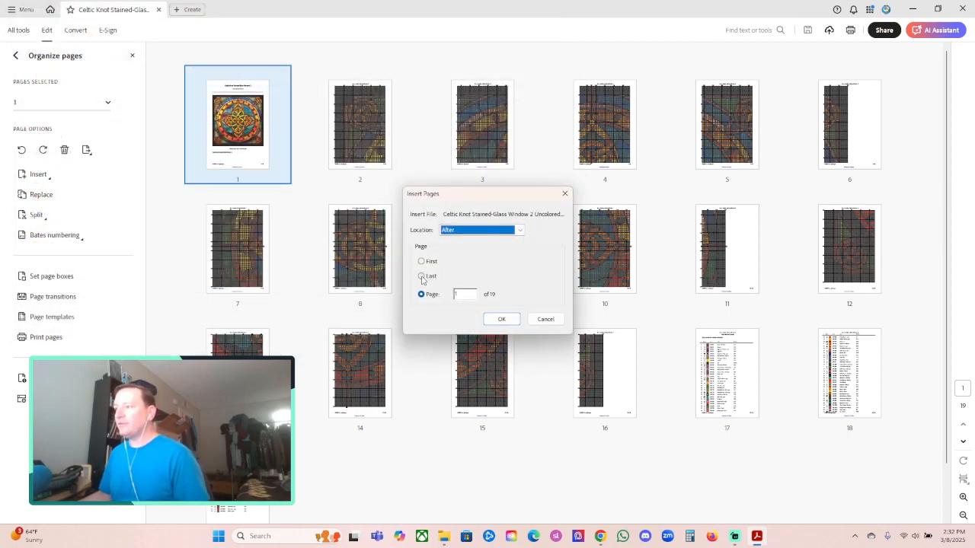
pyautogui.click(422, 278)
pyautogui.click(502, 318)
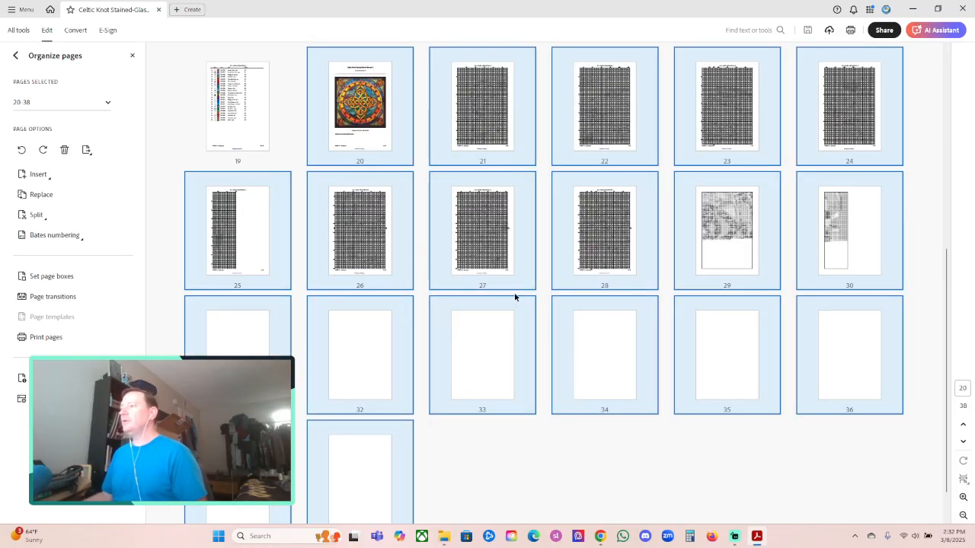
# Step: Insert the Fruhling Designs Thank-You and Frequently Asked Questions PDF from the desktop's Fruhling Designs Resources folder before the first page
pyautogui.scroll(5, 525, 274)
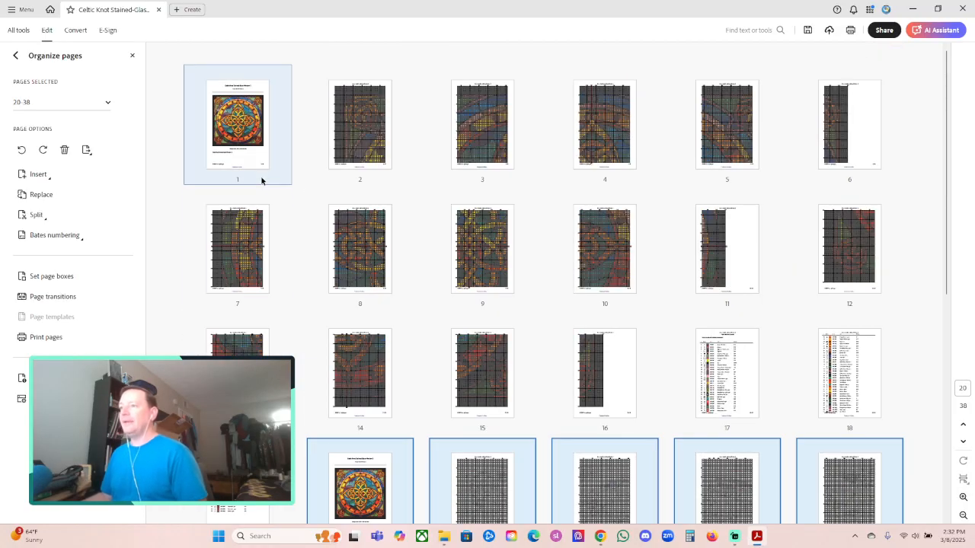
pyautogui.click(256, 150)
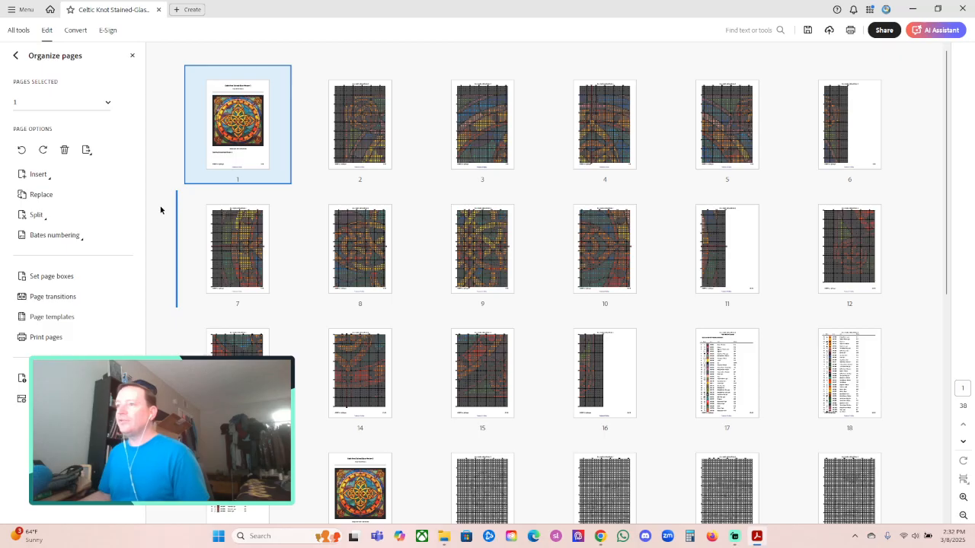
pyautogui.click(39, 177)
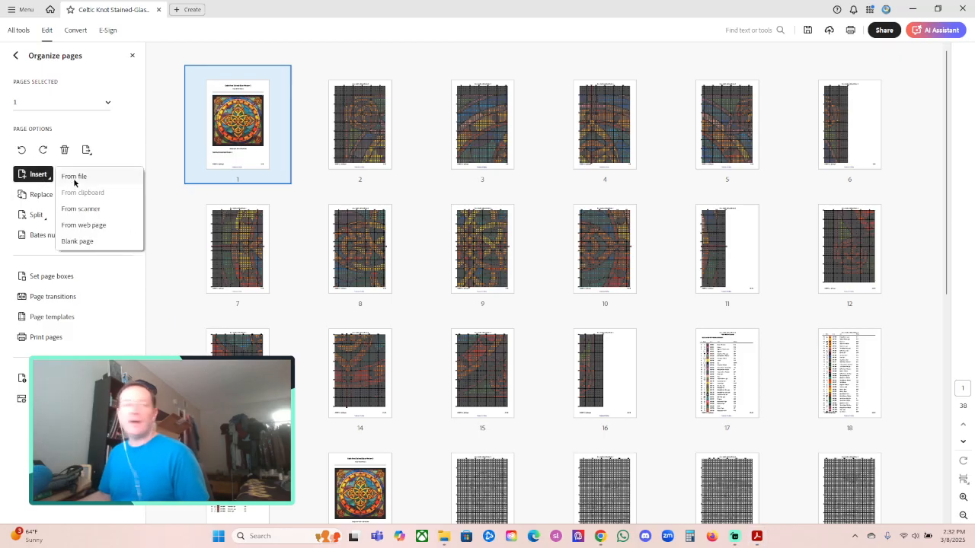
pyautogui.click(77, 181)
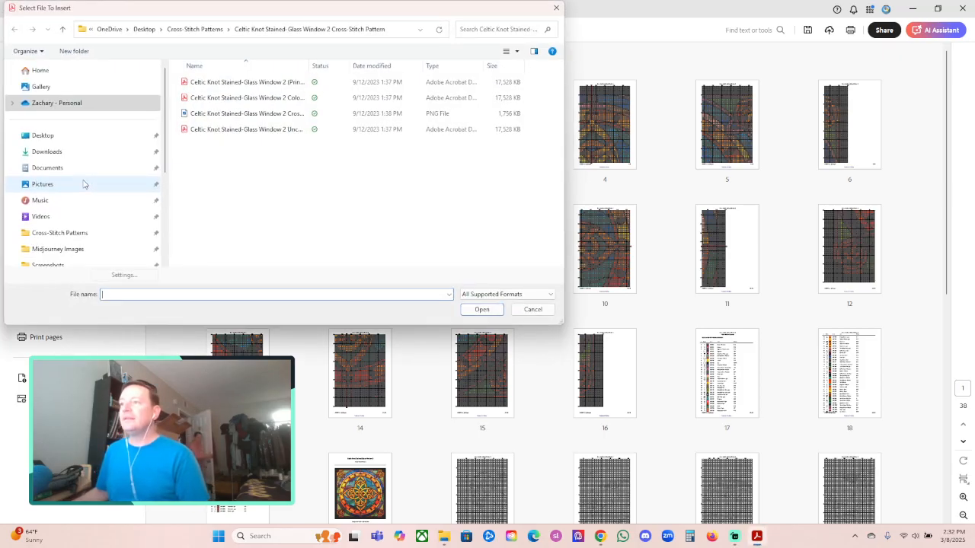
pyautogui.click(53, 137)
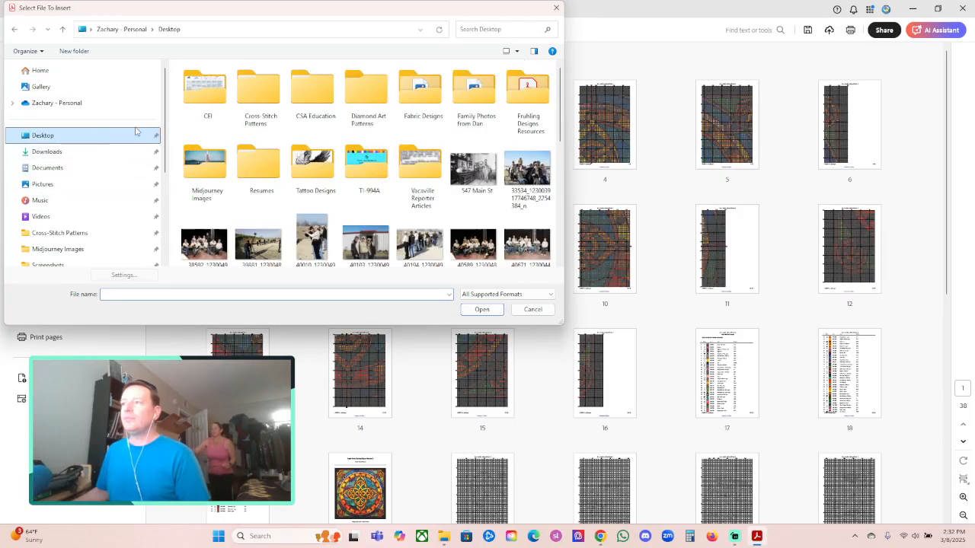
pyautogui.doubleClick(521, 102)
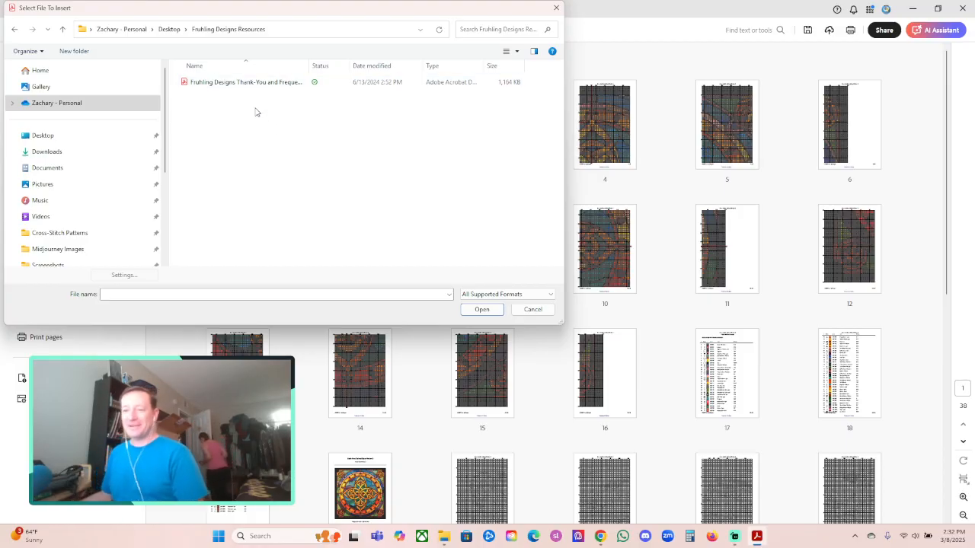
pyautogui.click(265, 84)
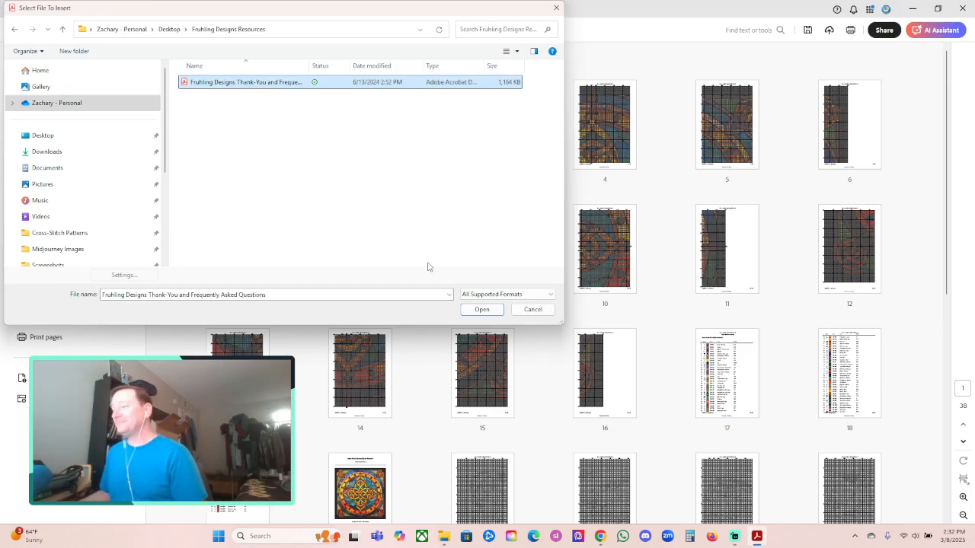
pyautogui.click(478, 310)
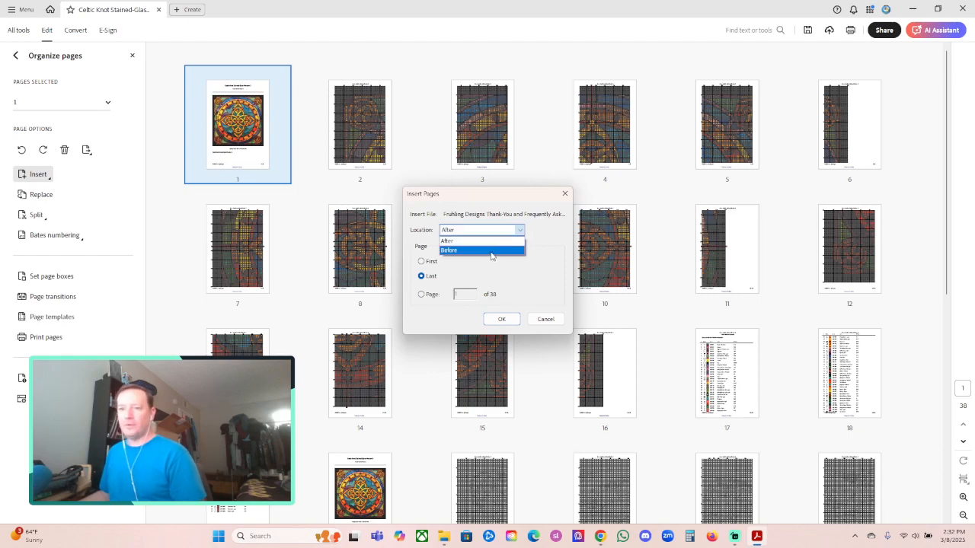
pyautogui.click(491, 251)
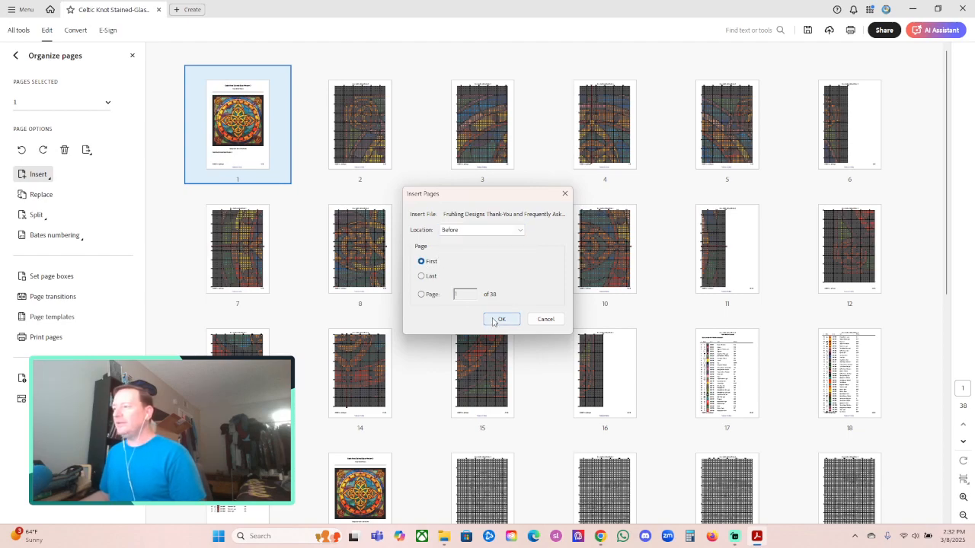
pyautogui.click(499, 319)
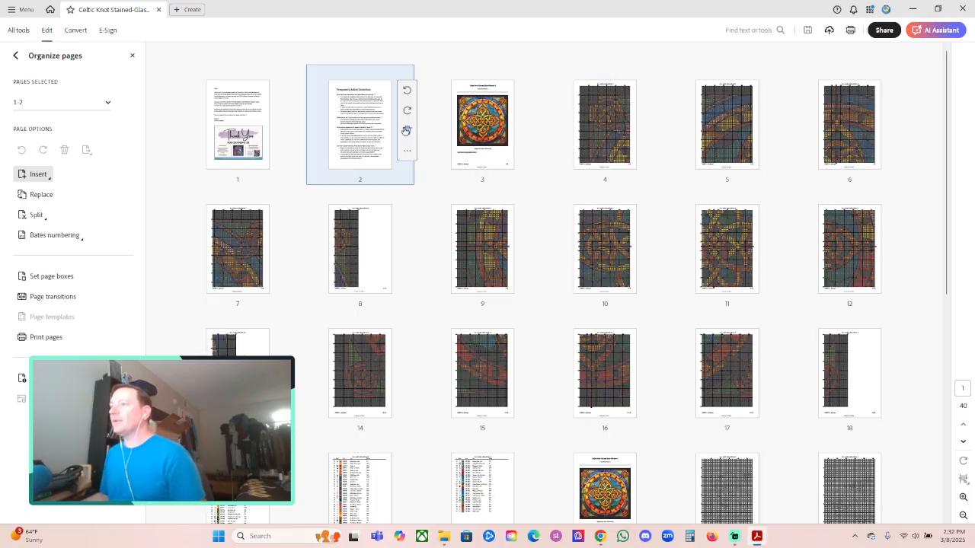
# Step: Open the pattern's cover on page 3 for editing and delete its page number, copyright notice and FlossCross credit
pyautogui.doubleClick(489, 141)
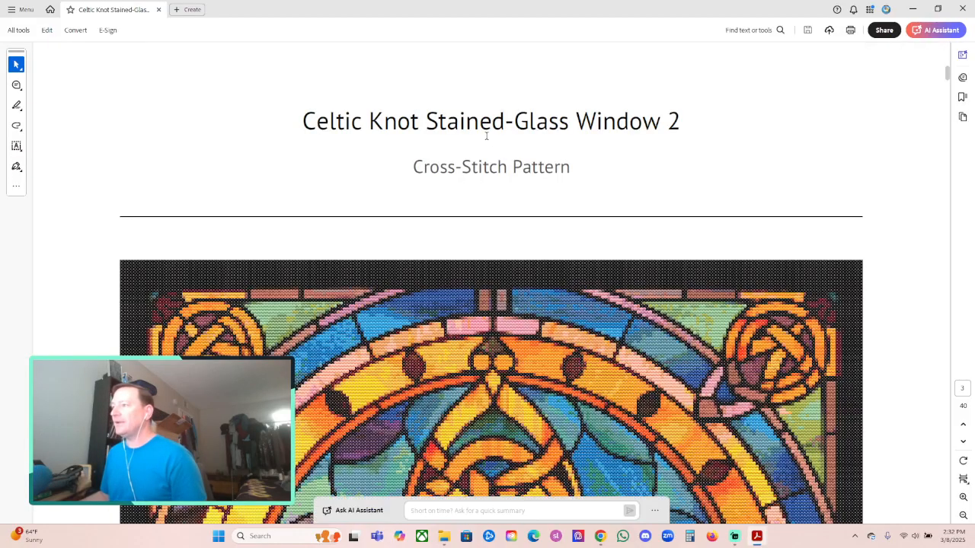
pyautogui.scroll(-12, 590, 204)
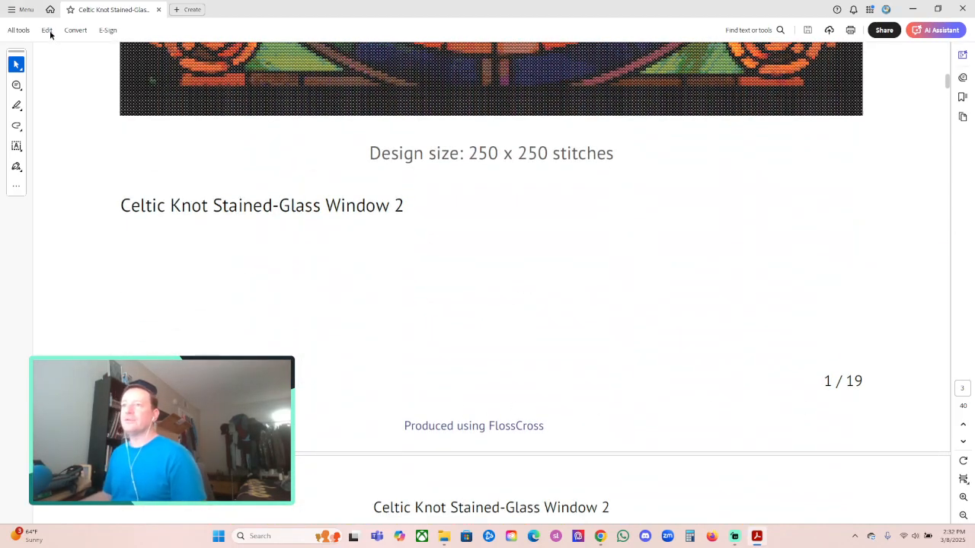
pyautogui.click(46, 30)
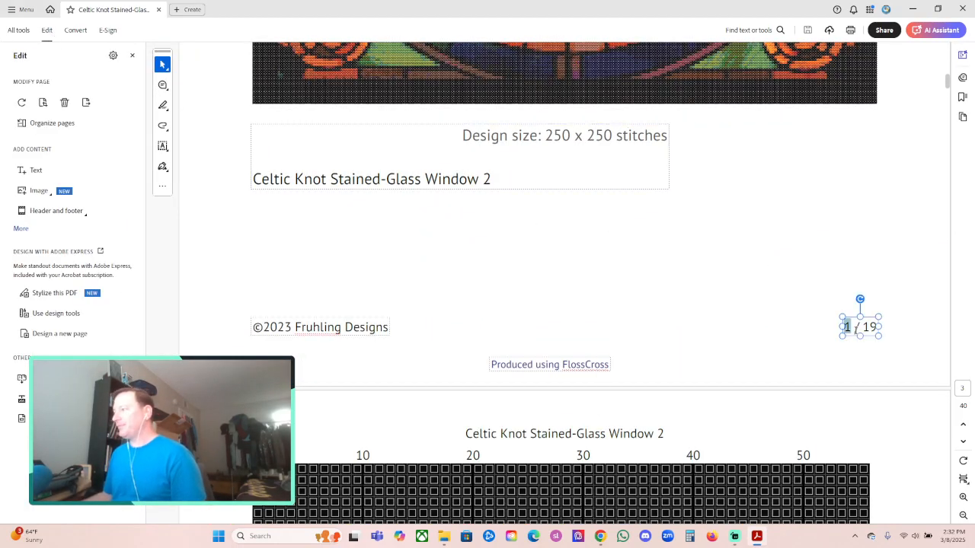
pyautogui.tripleClick(856, 328)
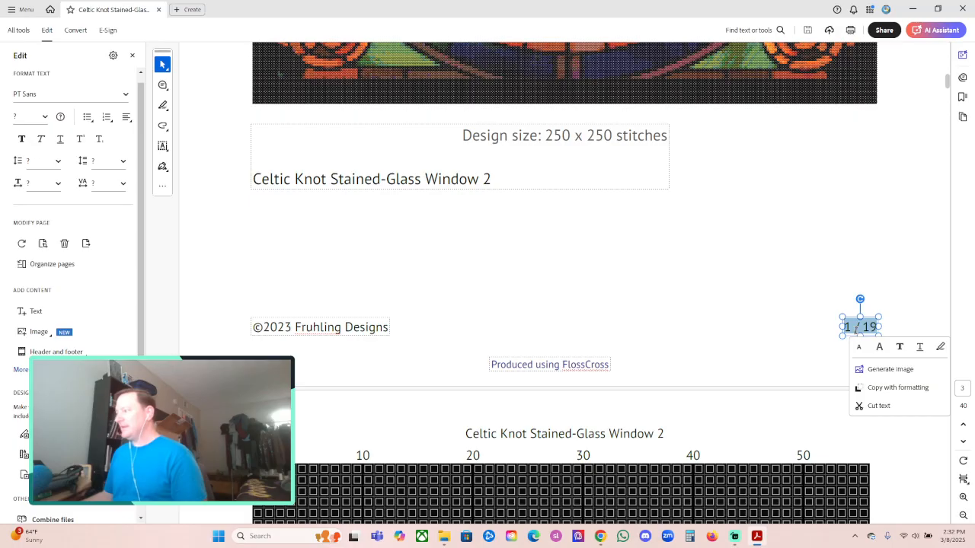
pyautogui.click(355, 326)
pyautogui.hotkey('ctrl', 'a')
pyautogui.press('Delete')
pyautogui.doubleClick(547, 364)
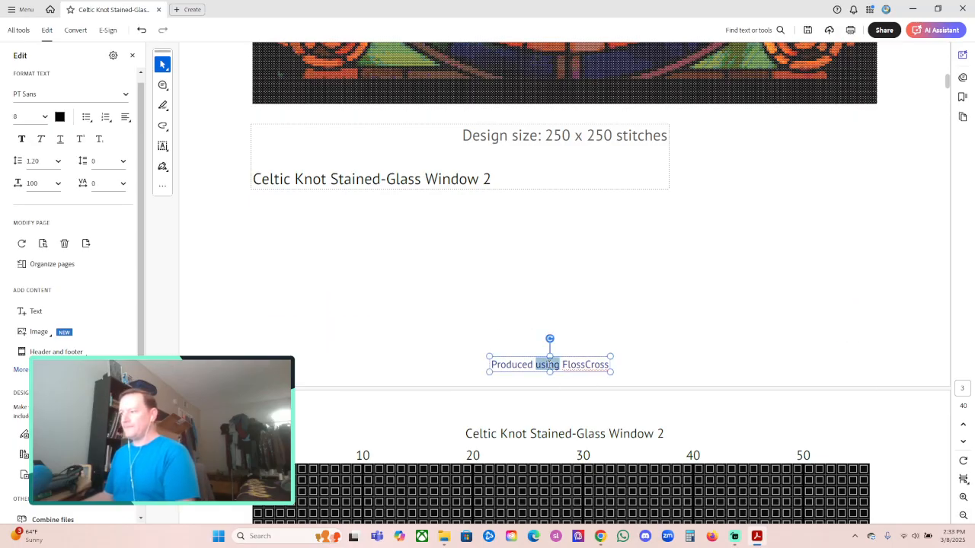
pyautogui.hotkey('ctrl', 'a')
pyautogui.press('Delete')
# Step: Delete the "2 / 19" page number, the copyright notice and the FlossCross credit from the footer of page 4
pyautogui.scroll(-10, 724, 345)
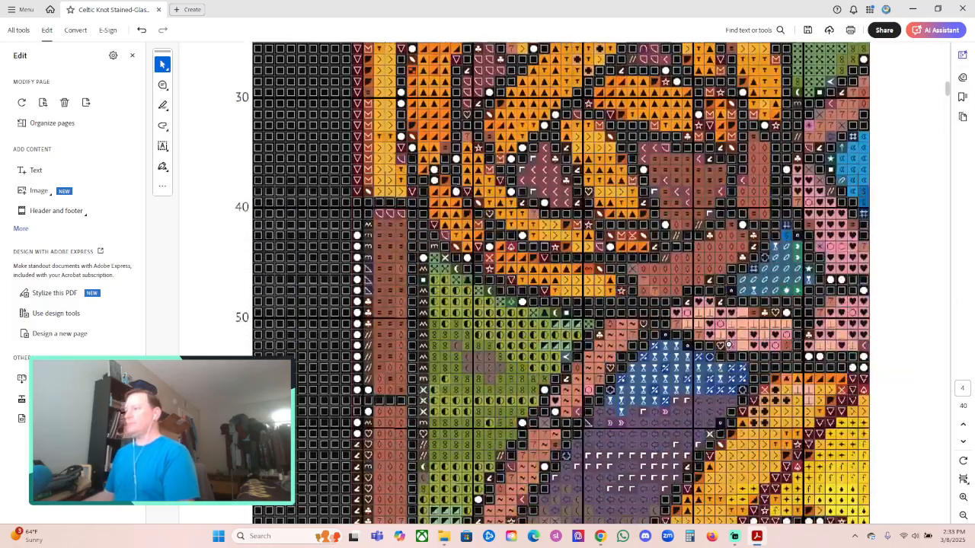
pyautogui.scroll(-6, 730, 344)
pyautogui.hotkey('ctrl', 'a')
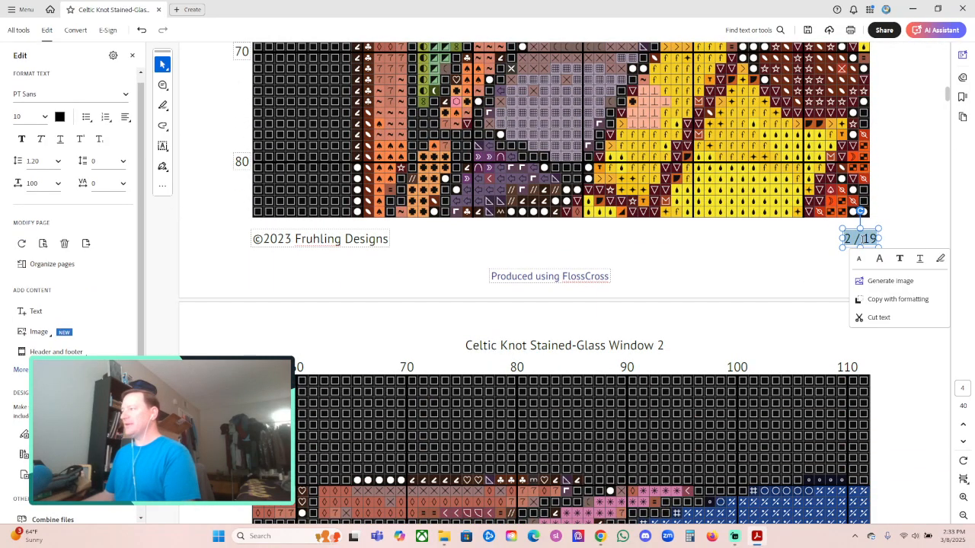
pyautogui.doubleClick(303, 239)
pyautogui.hotkey('ctrl', 'a')
pyautogui.press('Delete')
pyautogui.doubleClick(547, 277)
pyautogui.hotkey('ctrl', 'a')
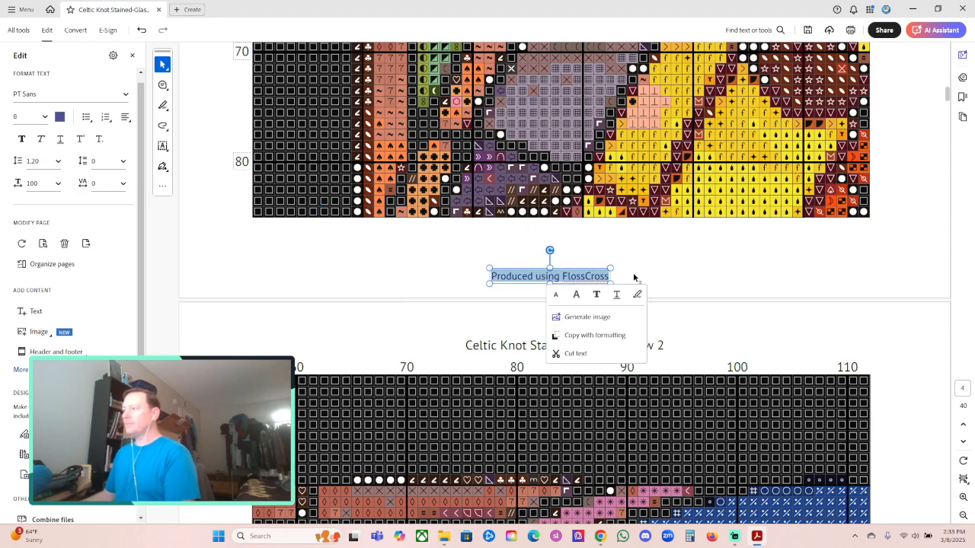
pyautogui.press('Delete')
pyautogui.click(717, 268)
# Step: Delete the "3 / 19" page number, the copyright notice and the FlossCross credit from the footer of page 5
pyautogui.scroll(-10, 721, 274)
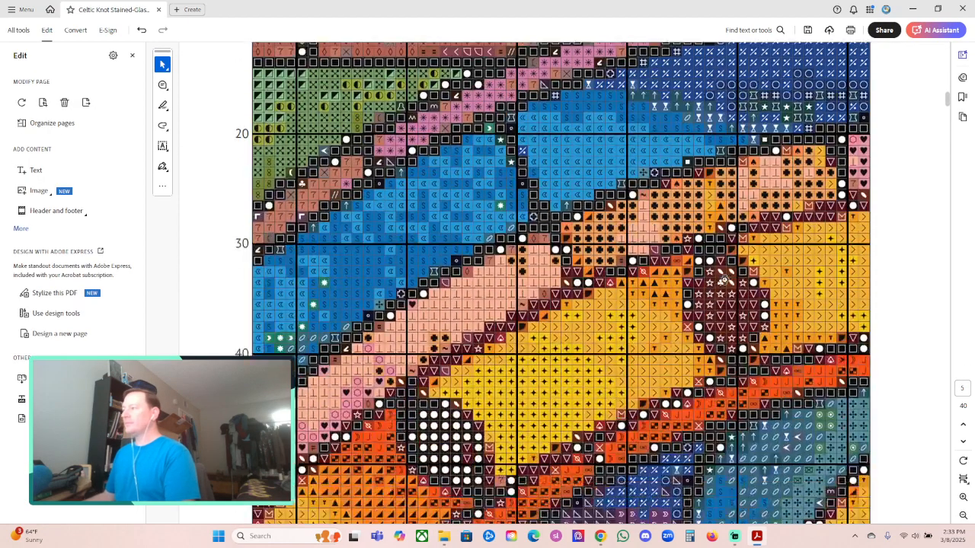
pyautogui.scroll(-5, 726, 277)
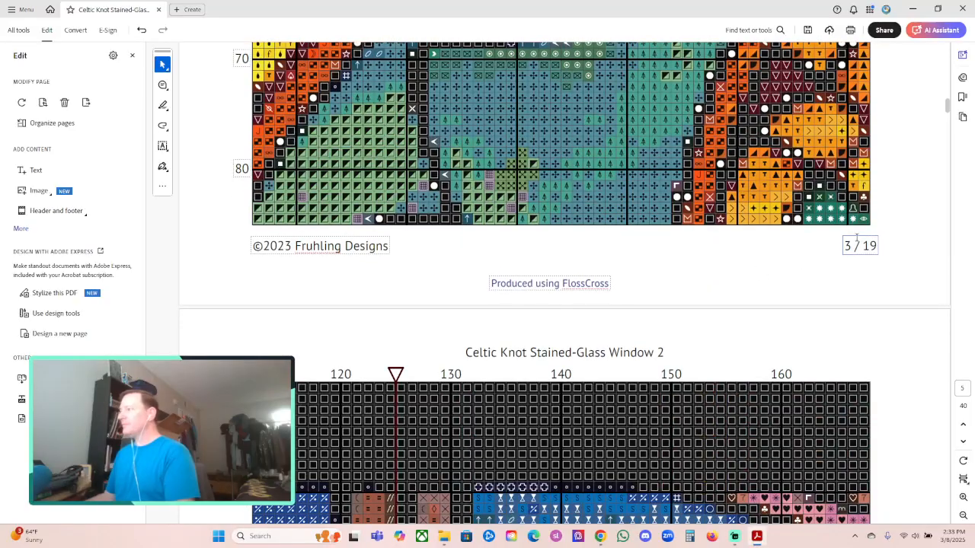
pyautogui.tripleClick(850, 245)
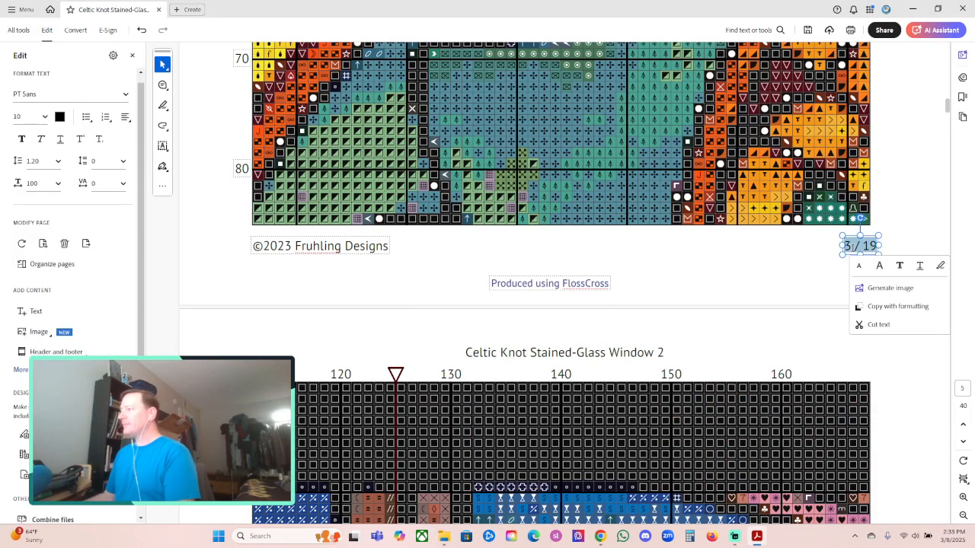
pyautogui.tripleClick(303, 248)
pyautogui.press('Delete')
pyautogui.click(544, 284)
pyautogui.tripleClick(544, 283)
pyautogui.press('Delete')
pyautogui.click(716, 276)
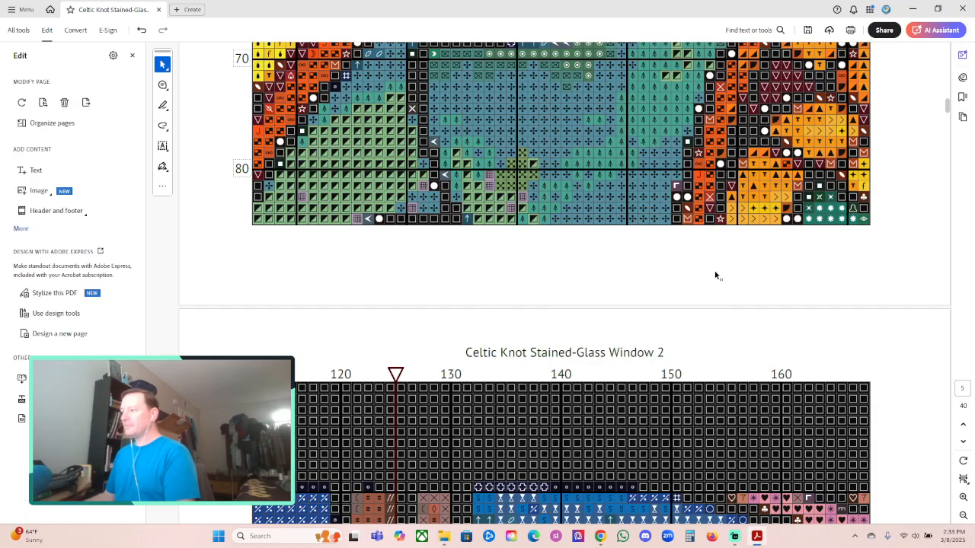
# Step: Delete the "4 / 19" page number, the copyright notice and the FlossCross credit from the footer of page 6
pyautogui.scroll(-3, 716, 276)
pyautogui.scroll(-10, 716, 275)
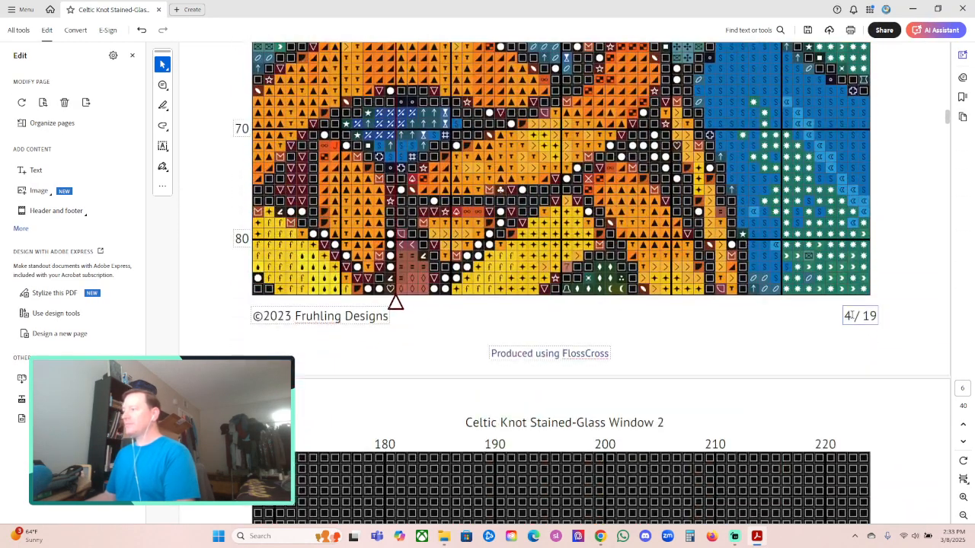
pyautogui.click(856, 317)
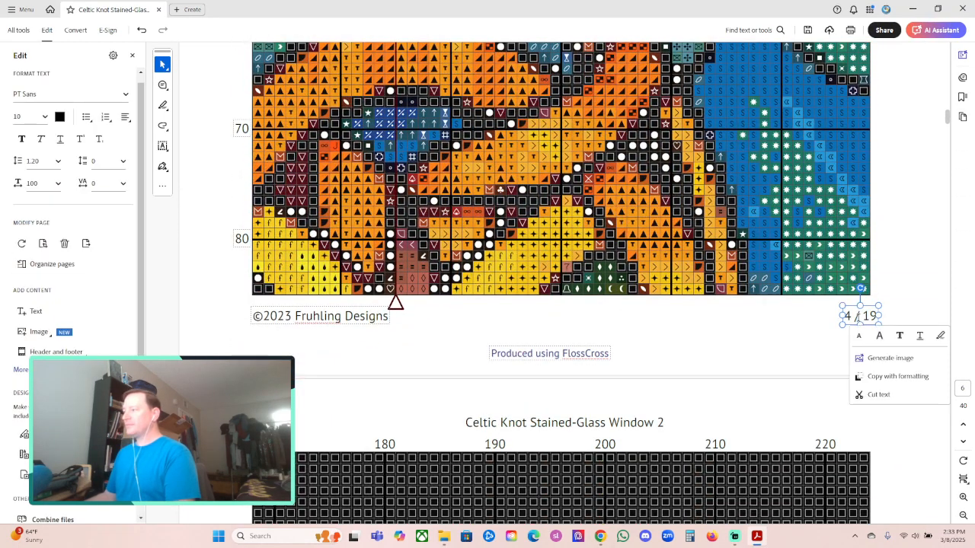
pyautogui.tripleClick(320, 316)
pyautogui.press('Delete')
pyautogui.tripleClick(546, 353)
pyautogui.press('Delete')
# Step: Delete the "5 / 19" page number, the copyright notice and the FlossCross credit from the footer of page 7
pyautogui.scroll(-3, 754, 320)
pyautogui.scroll(-15, 754, 317)
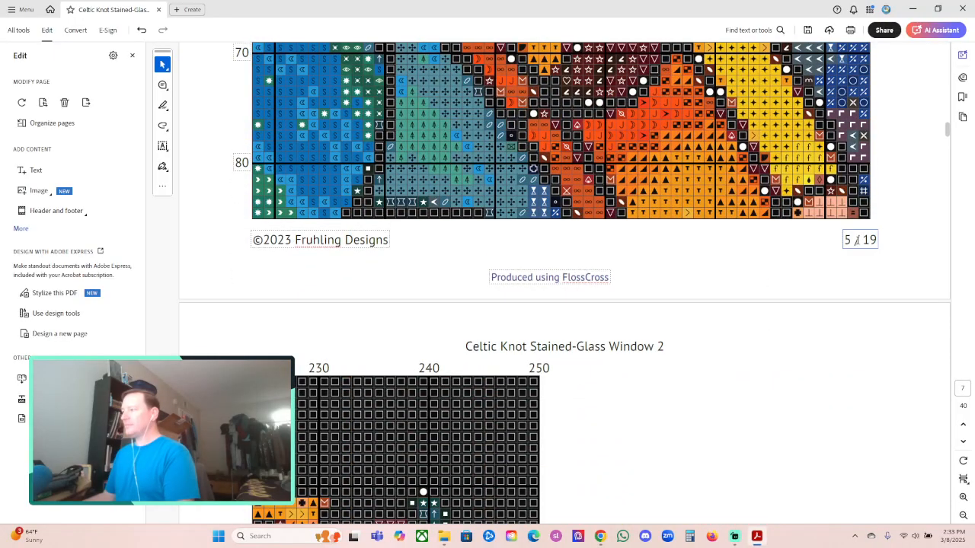
pyautogui.tripleClick(856, 240)
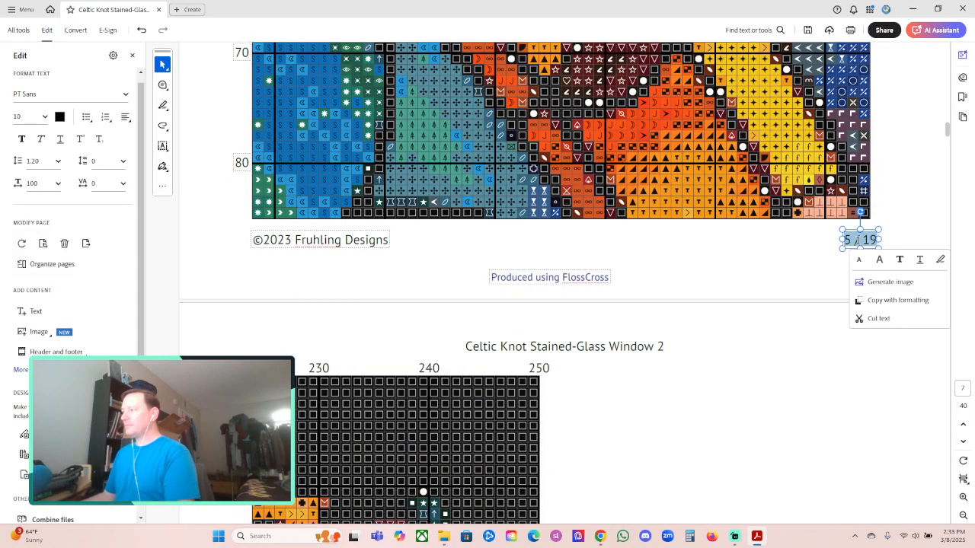
pyautogui.tripleClick(320, 240)
pyautogui.press('Delete')
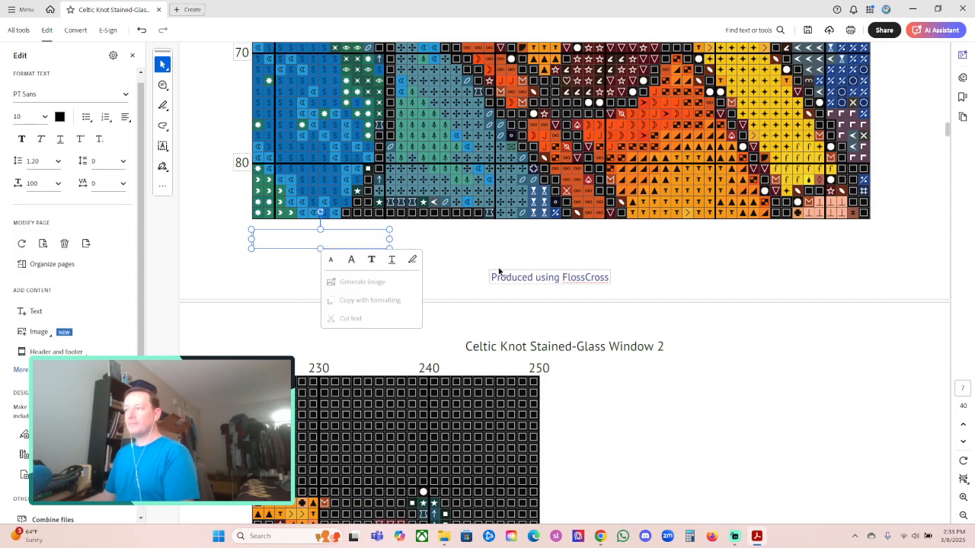
pyautogui.tripleClick(560, 277)
pyautogui.press('Delete')
pyautogui.click(714, 299)
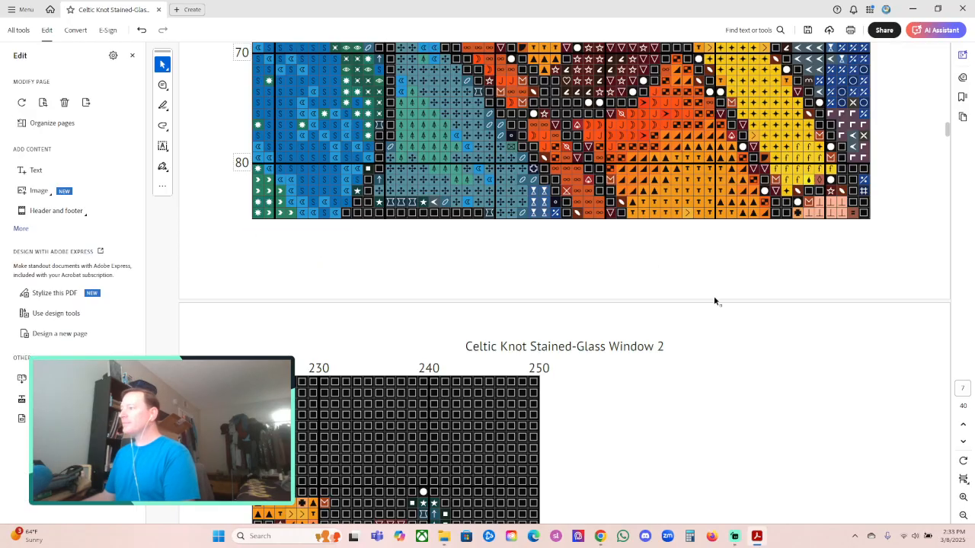
# Step: Delete the "6 / 19" page number, the copyright notice and the FlossCross credit from the footer of page 8
pyautogui.scroll(-15, 714, 299)
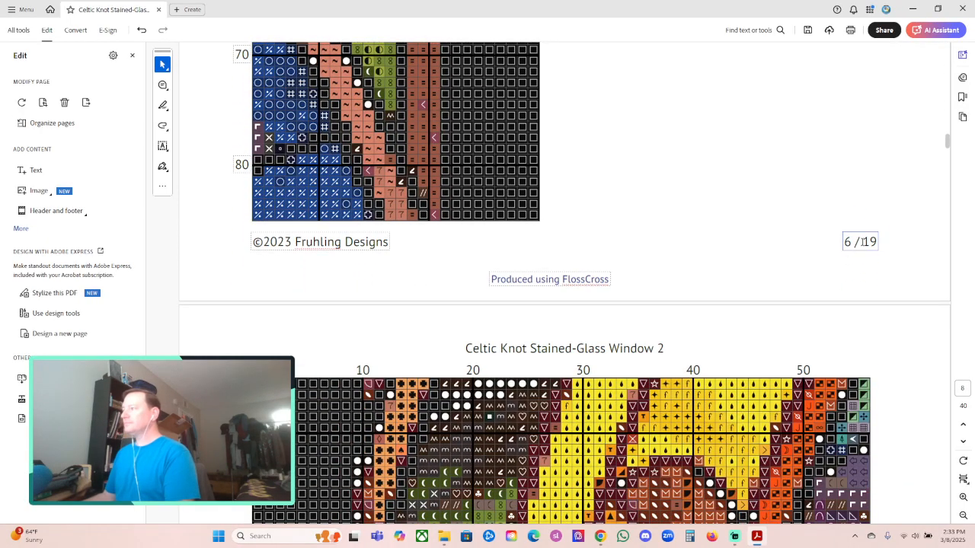
pyautogui.tripleClick(862, 242)
pyautogui.tripleClick(305, 243)
pyautogui.press('Delete')
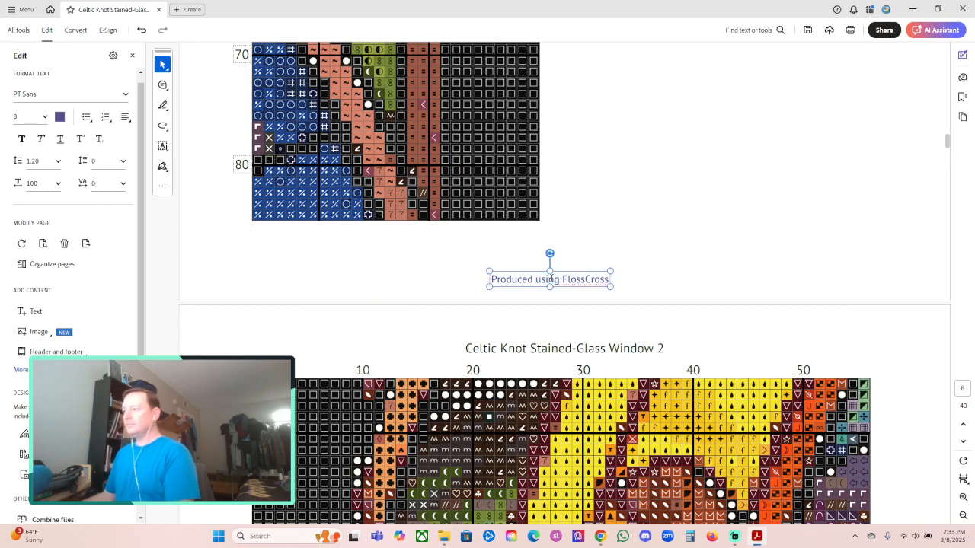
pyautogui.tripleClick(551, 280)
pyautogui.press('Delete')
# Step: Delete the "7 / 19" page number, the copyright notice and the FlossCross credit from the footer of page 9
pyautogui.scroll(-5, 680, 259)
pyautogui.scroll(-20, 687, 280)
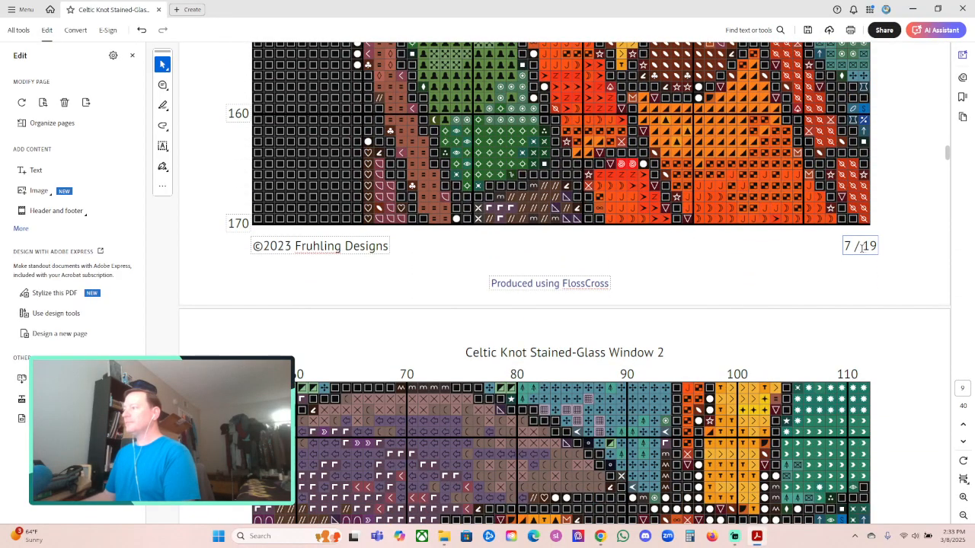
pyautogui.click(861, 247)
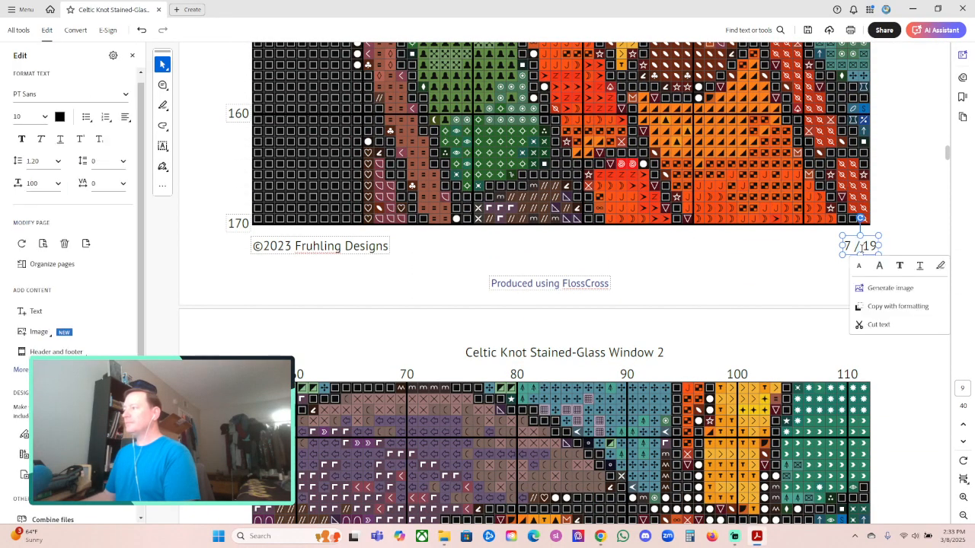
pyautogui.tripleClick(320, 245)
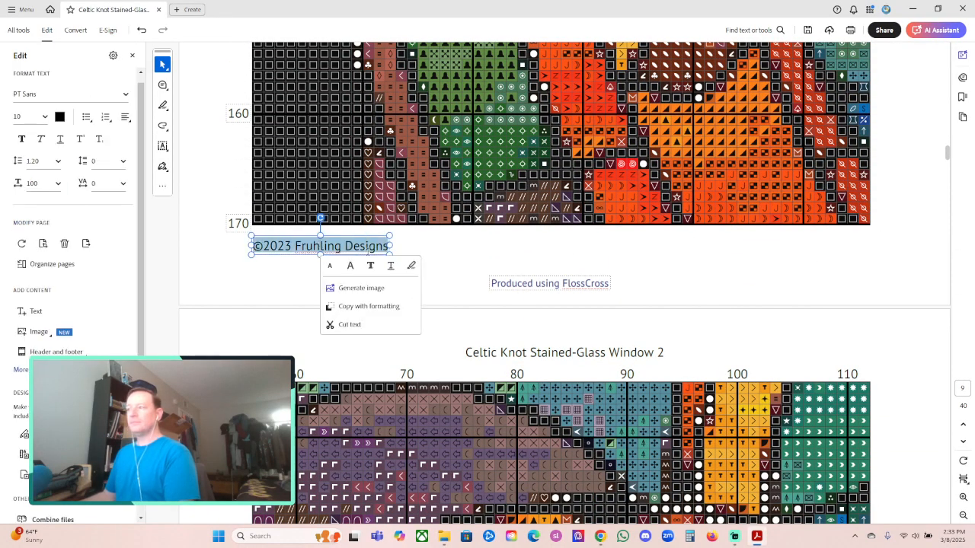
pyautogui.press('Delete')
pyautogui.doubleClick(537, 284)
pyautogui.hotkey('ctrl', 'a')
pyautogui.press('Delete')
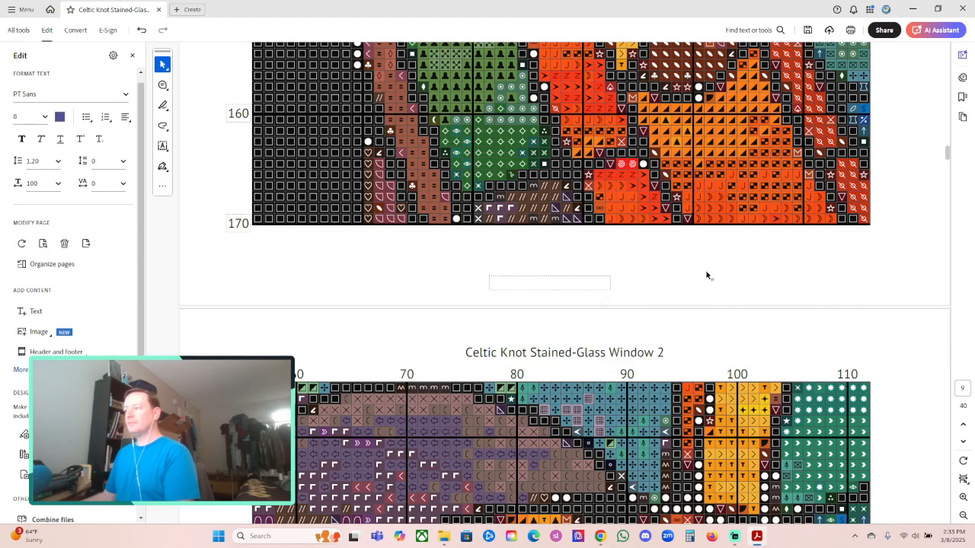
pyautogui.click(705, 269)
# Step: Delete the "8 / 19" page number, the copyright notice and the FlossCross credit from the footer of page 10
pyautogui.scroll(-8, 705, 270)
pyautogui.scroll(-5, 708, 295)
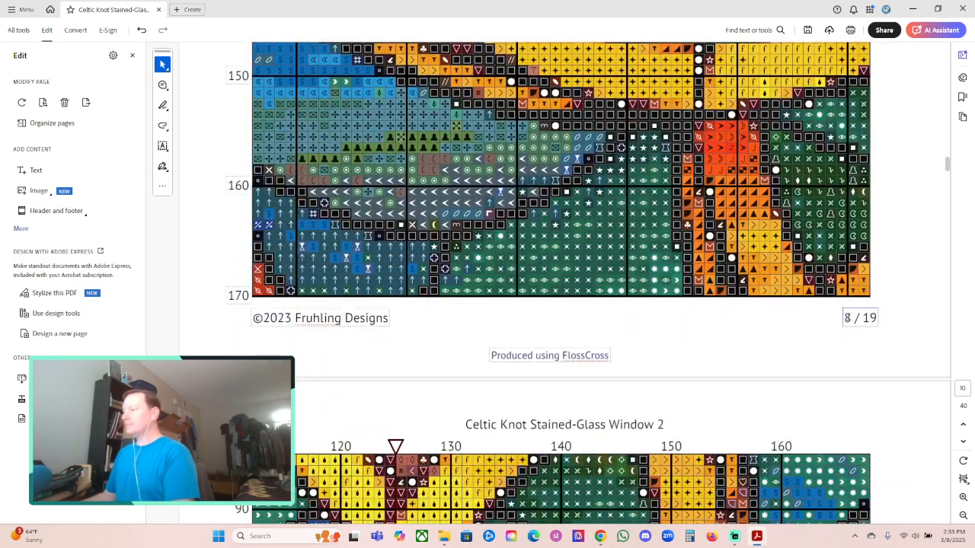
pyautogui.tripleClick(848, 318)
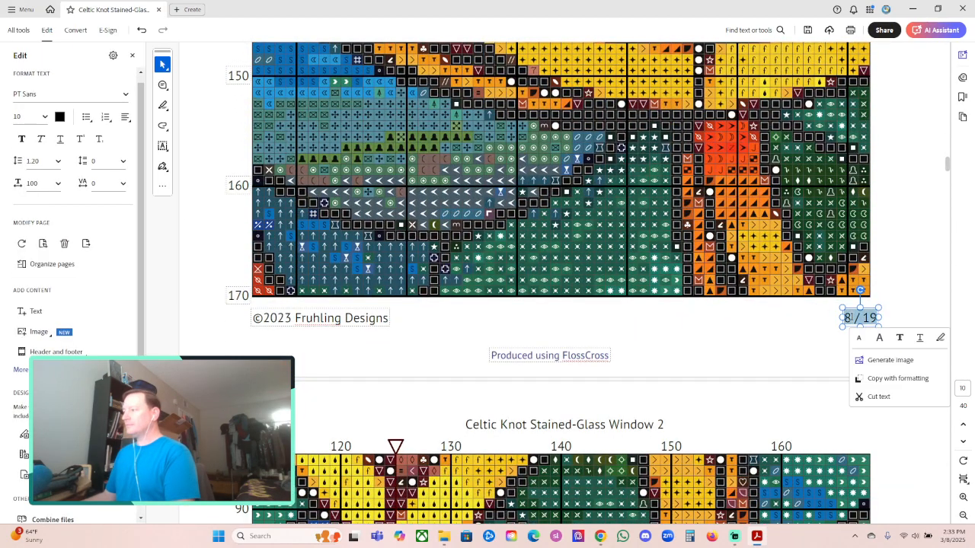
pyautogui.tripleClick(316, 322)
pyautogui.press('Delete')
pyautogui.click(531, 355)
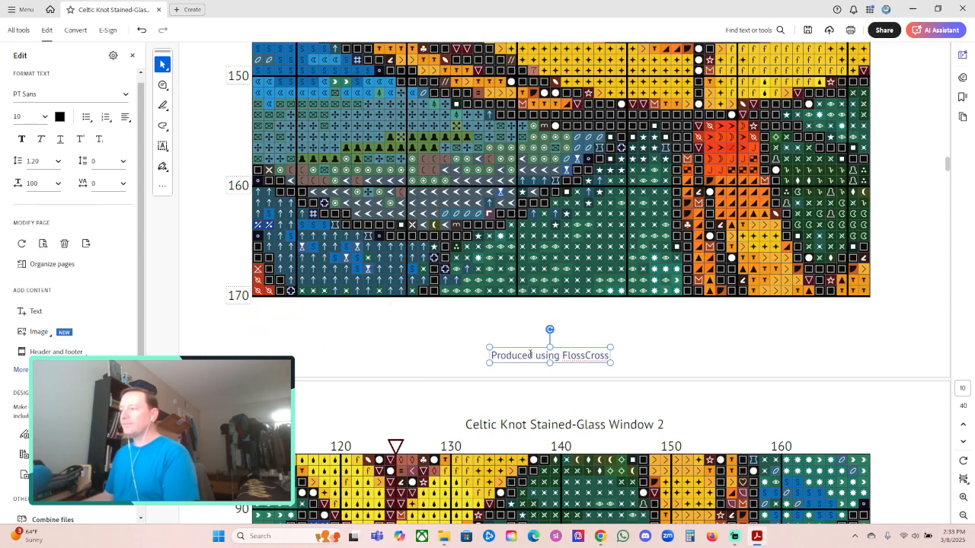
pyautogui.tripleClick(531, 355)
pyautogui.press('Delete')
pyautogui.click(728, 334)
# Step: Delete the "9 / 19" page number, the copyright notice and the FlossCross credit from the footer of page 11
pyautogui.scroll(-5, 729, 335)
pyautogui.scroll(-10, 729, 335)
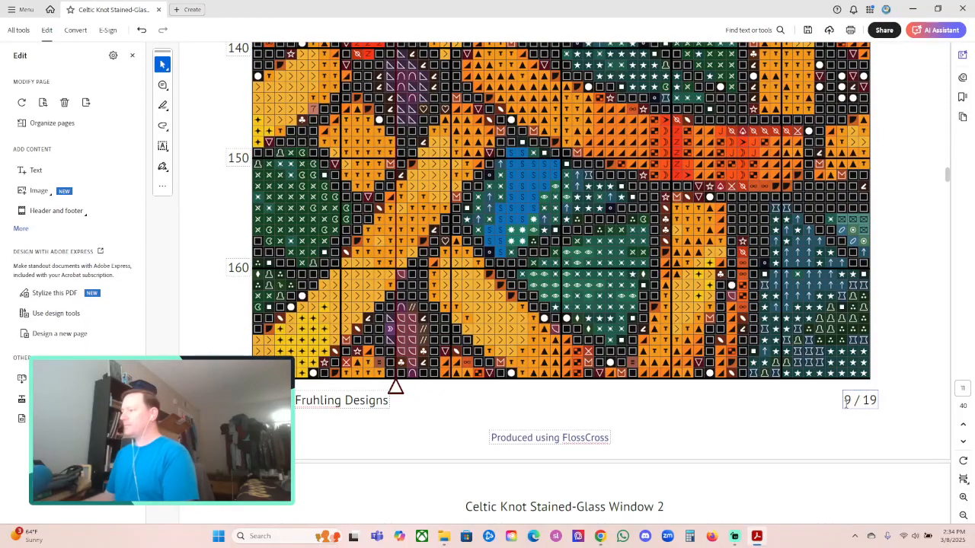
pyautogui.tripleClick(861, 400)
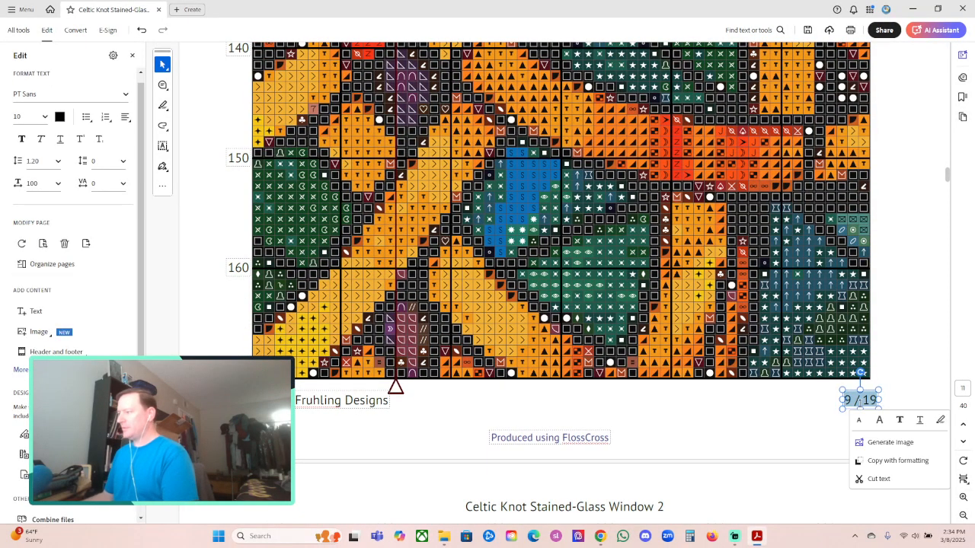
pyautogui.tripleClick(340, 401)
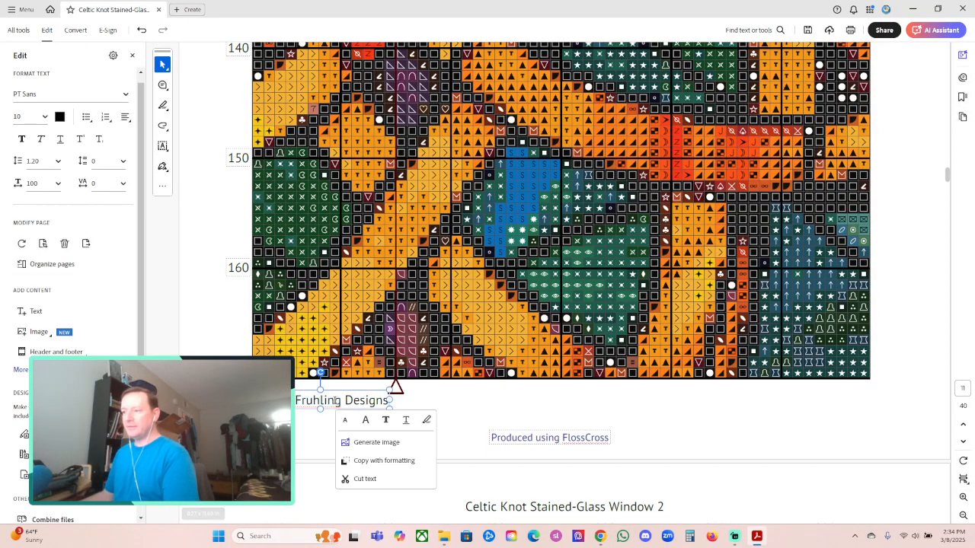
pyautogui.press('Delete')
pyautogui.click(554, 438)
pyautogui.tripleClick(551, 438)
pyautogui.press('Delete')
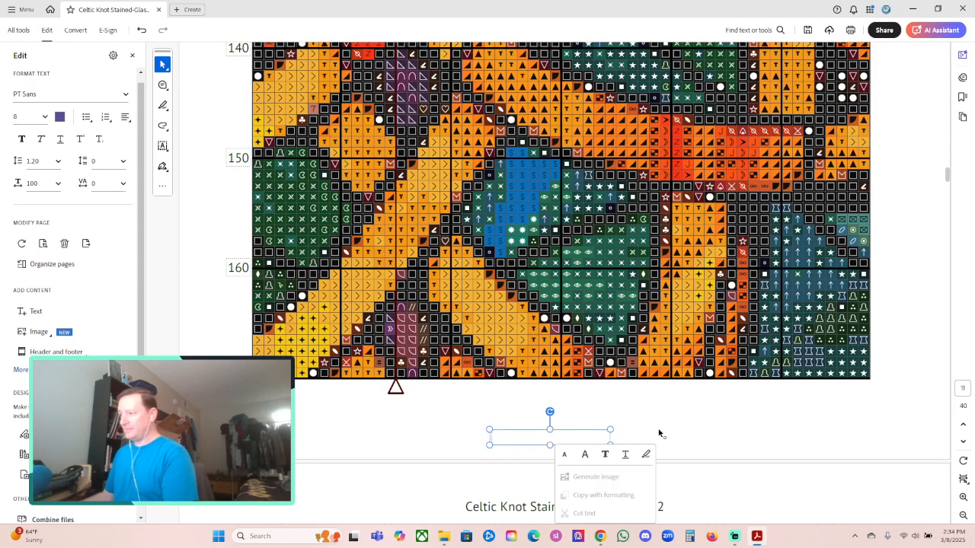
pyautogui.click(671, 442)
# Step: Delete the "10 / 19" page number, the copyright notice and the FlossCross credit from the footer of page 12
pyautogui.scroll(-5, 676, 440)
pyautogui.scroll(-10, 676, 440)
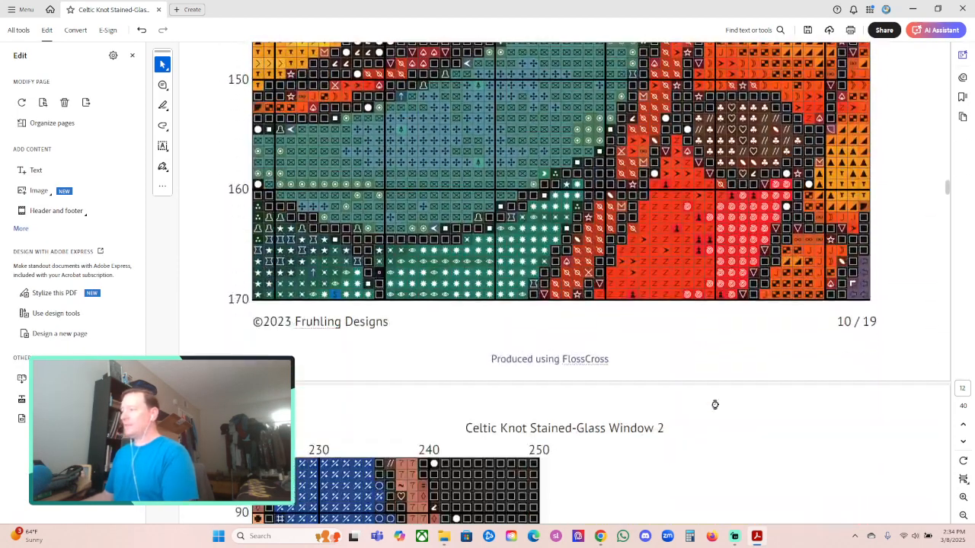
pyautogui.tripleClick(855, 325)
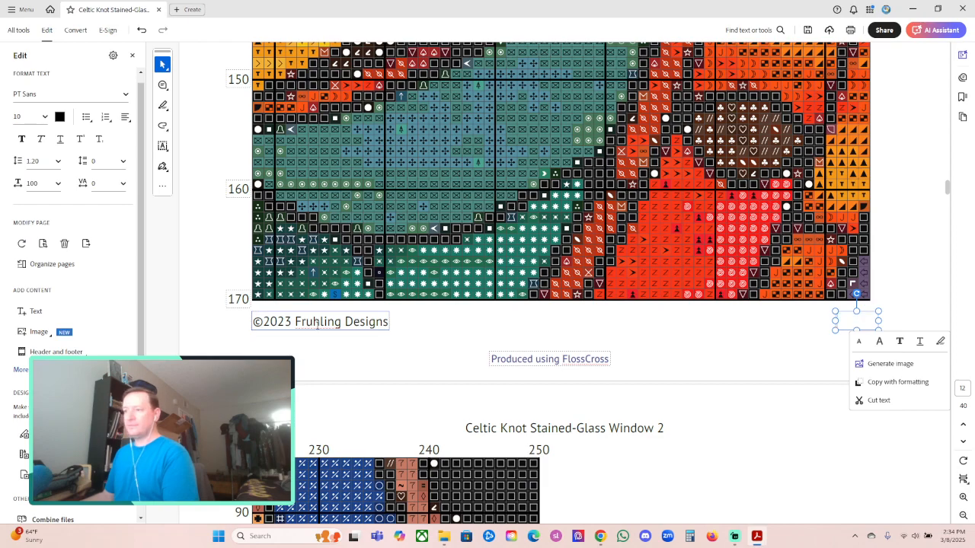
pyautogui.click(317, 324)
pyautogui.click(551, 359)
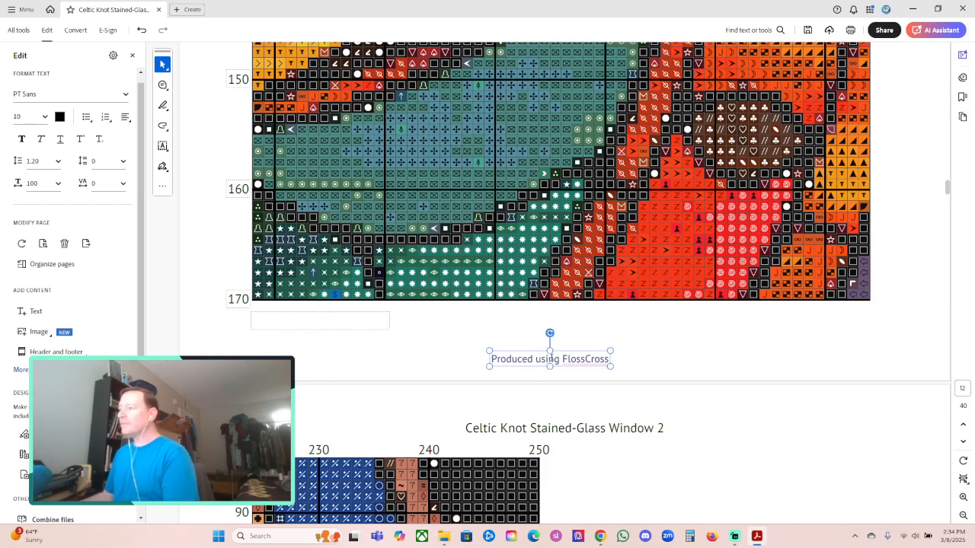
pyautogui.tripleClick(550, 359)
pyautogui.press('Delete')
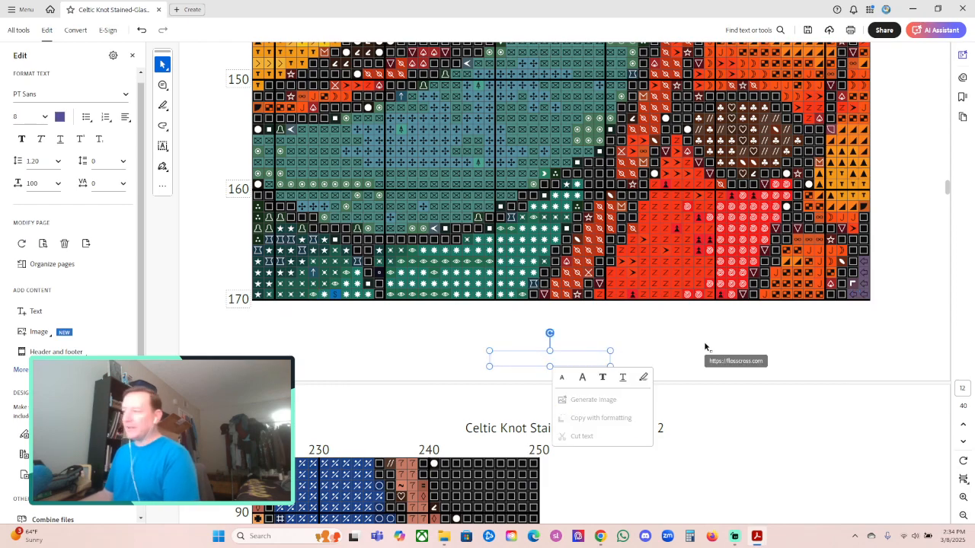
pyautogui.click(723, 330)
# Step: Delete the "11 / 19" page number, the copyright notice and the FlossCross credit from the footer of page 13
pyautogui.scroll(-10, 734, 359)
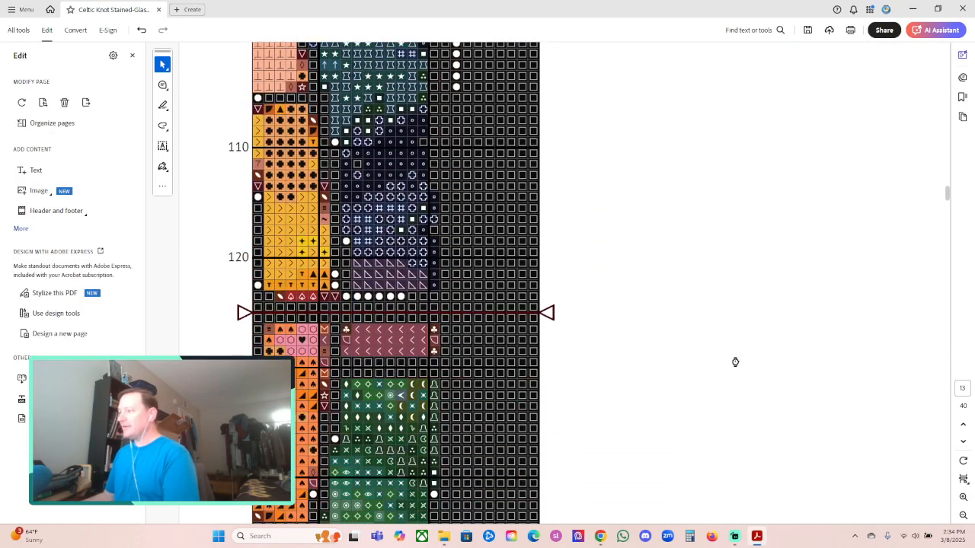
pyautogui.scroll(-1, 737, 364)
pyautogui.tripleClick(856, 319)
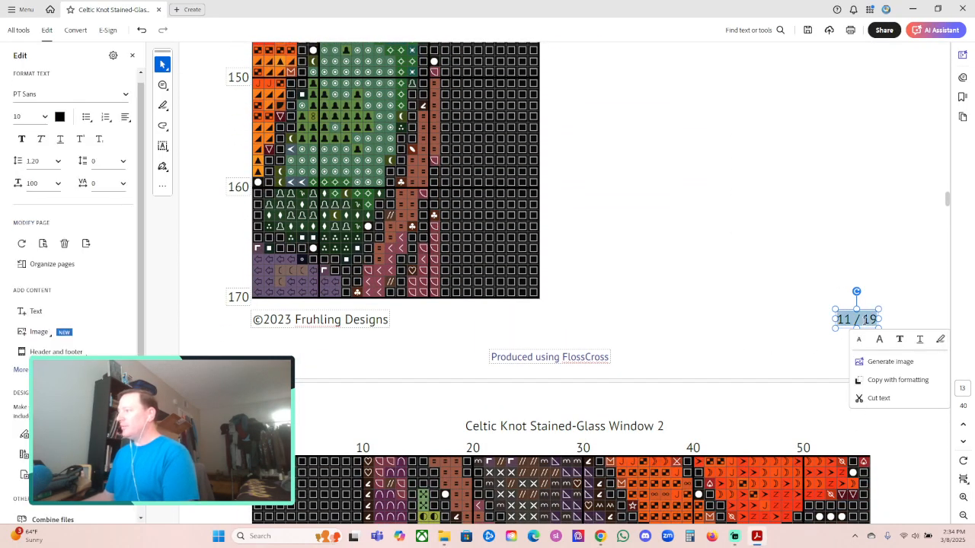
pyautogui.tripleClick(309, 320)
pyautogui.press('Delete')
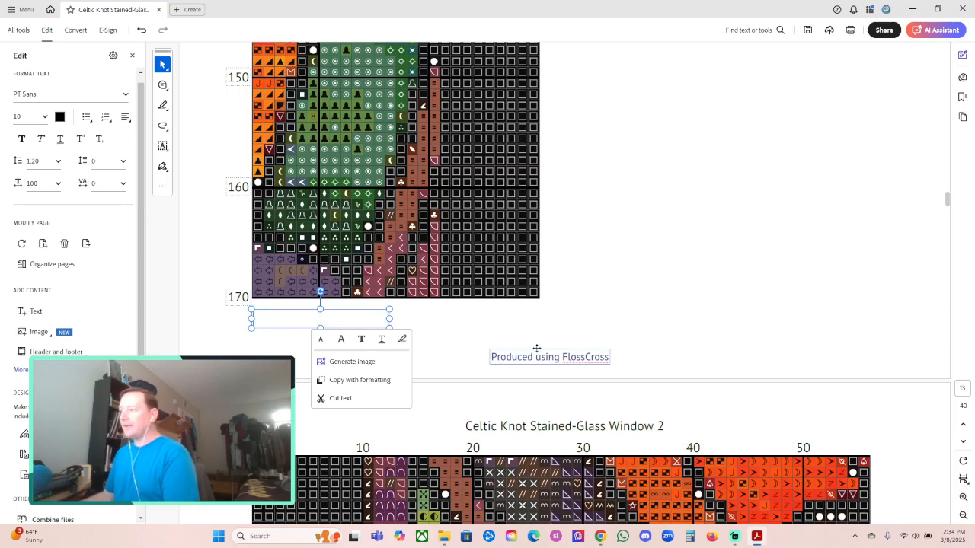
pyautogui.doubleClick(543, 356)
pyautogui.tripleClick(541, 356)
pyautogui.press('Delete')
pyautogui.click(704, 344)
# Step: Delete the "12 / 19" page number, the copyright notice and the FlossCross credit from the footer of page 14
pyautogui.scroll(-10, 707, 366)
pyautogui.scroll(-7, 713, 373)
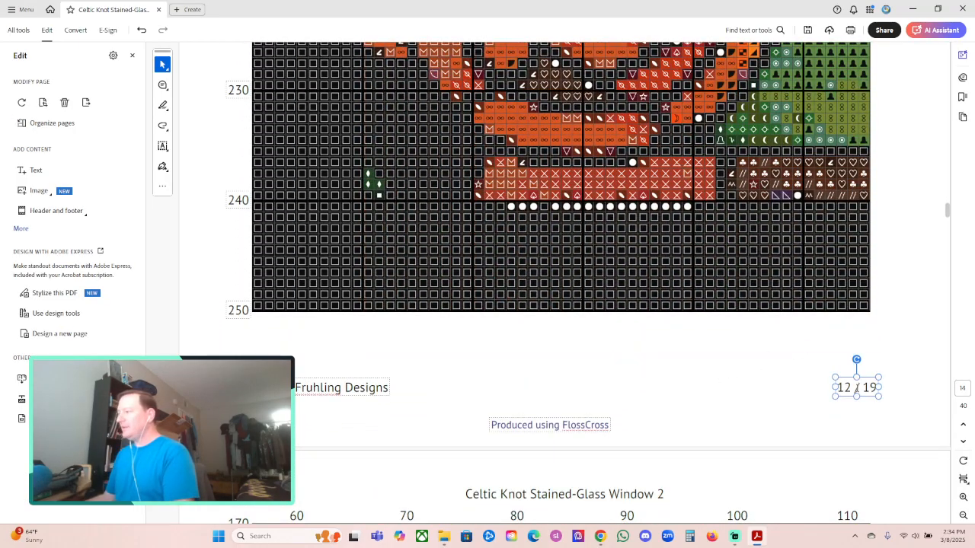
pyautogui.tripleClick(328, 388)
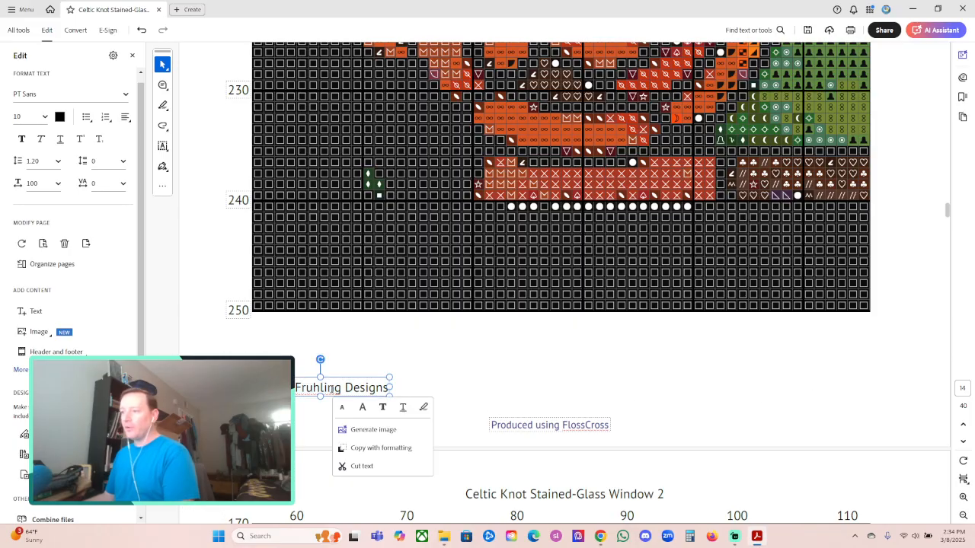
pyautogui.press('Delete')
pyautogui.click(550, 423)
pyautogui.tripleClick(550, 423)
pyautogui.press('Delete')
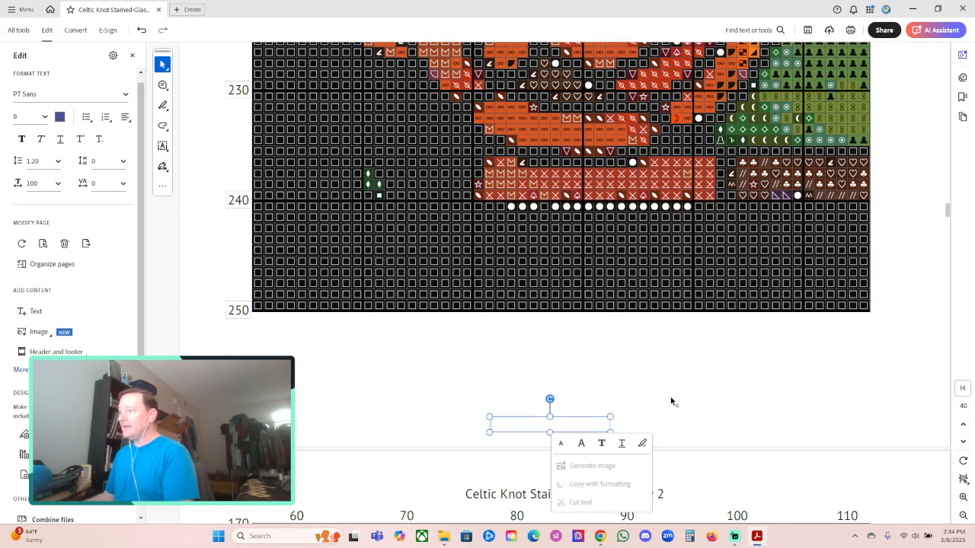
# Step: Delete the "13 / 19" page number, the copyright notice and the FlossCross credit from the footer of page 15
pyautogui.scroll(-8, 671, 396)
pyautogui.scroll(-10, 686, 397)
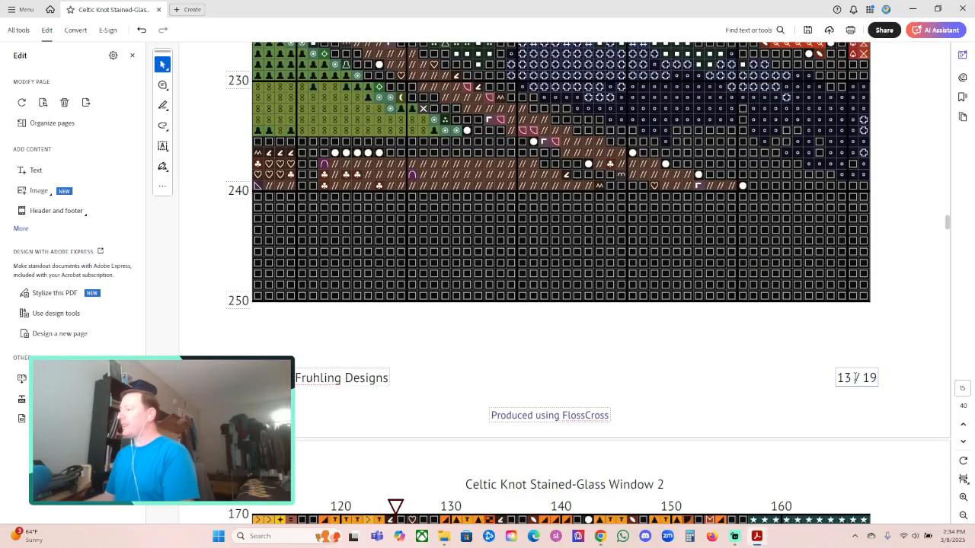
pyautogui.press('Delete')
pyautogui.tripleClick(311, 378)
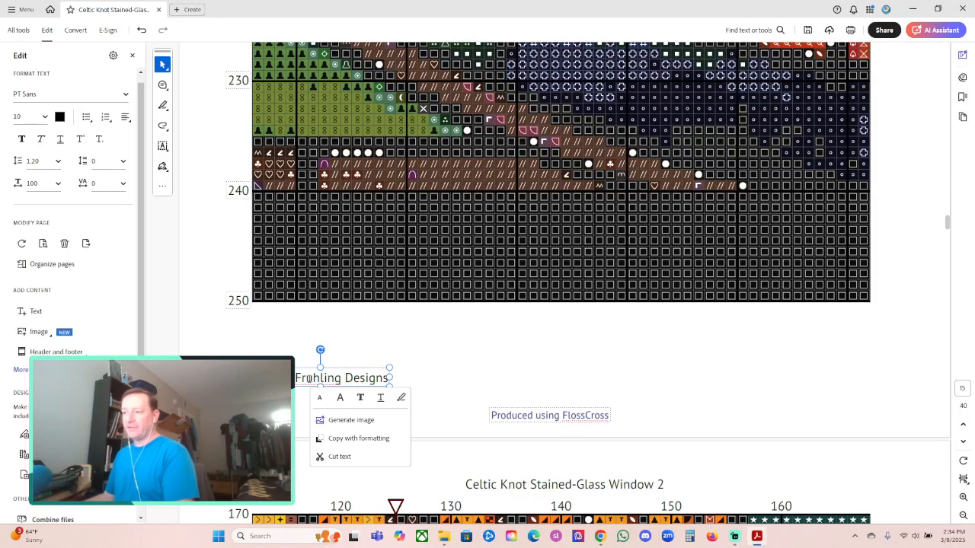
pyautogui.press('Delete')
pyautogui.click(536, 419)
pyautogui.tripleClick(536, 419)
pyautogui.press('Delete')
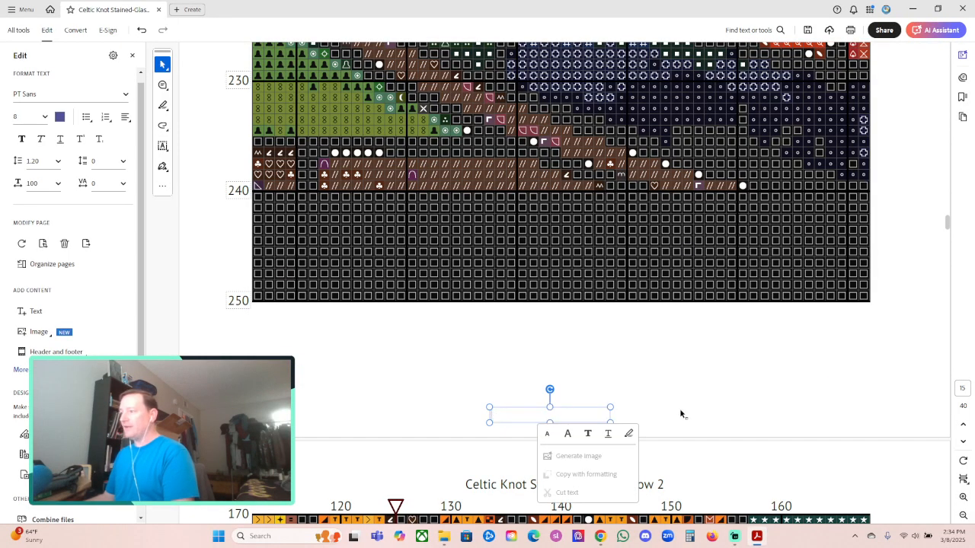
# Step: Delete the "14 / 19" page number, the copyright notice and the FlossCross credit from the footer of page 16
pyautogui.scroll(-1, 684, 406)
pyautogui.scroll(-15, 683, 405)
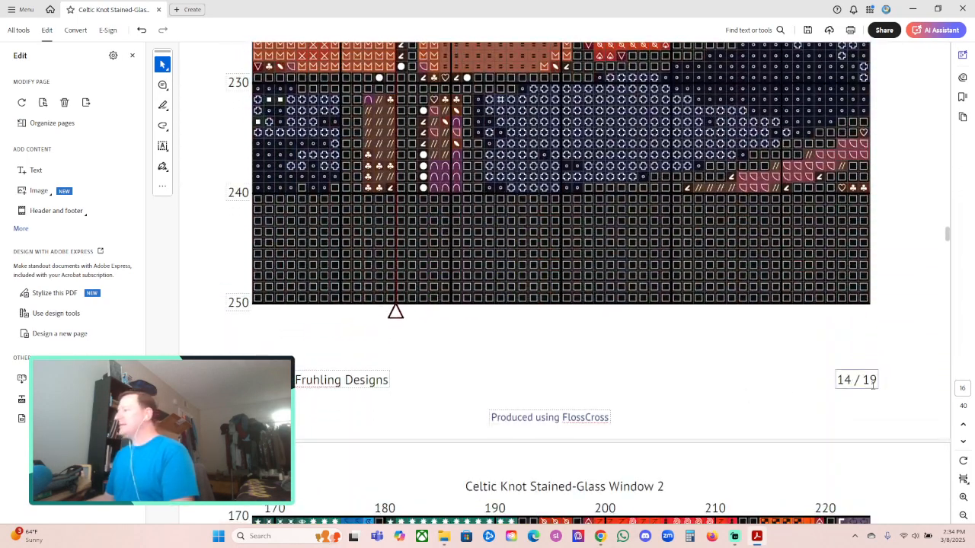
pyautogui.click(873, 384)
pyautogui.tripleClick(872, 385)
pyautogui.press('Delete')
pyautogui.doubleClick(313, 380)
pyautogui.tripleClick(313, 381)
pyautogui.press('Delete')
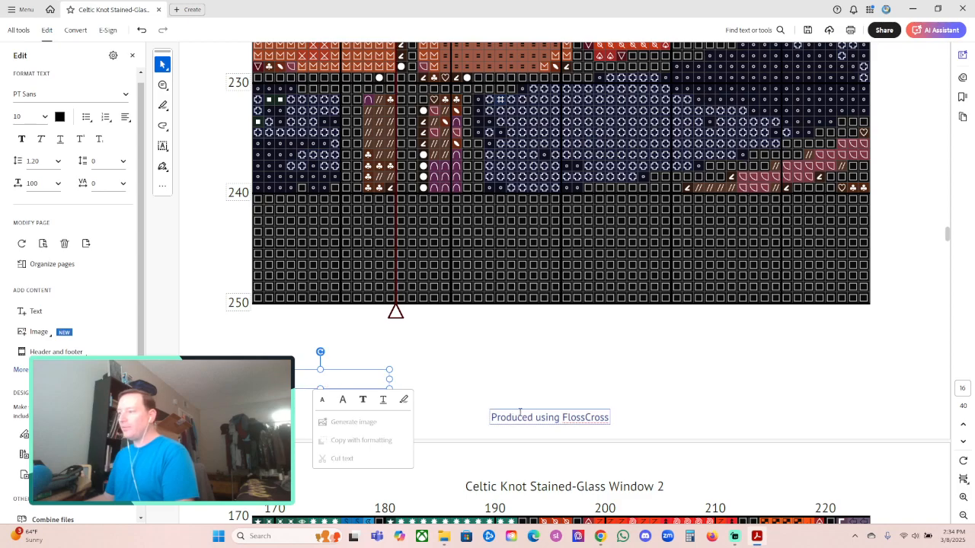
pyautogui.click(538, 417)
pyautogui.tripleClick(538, 416)
pyautogui.press('Delete')
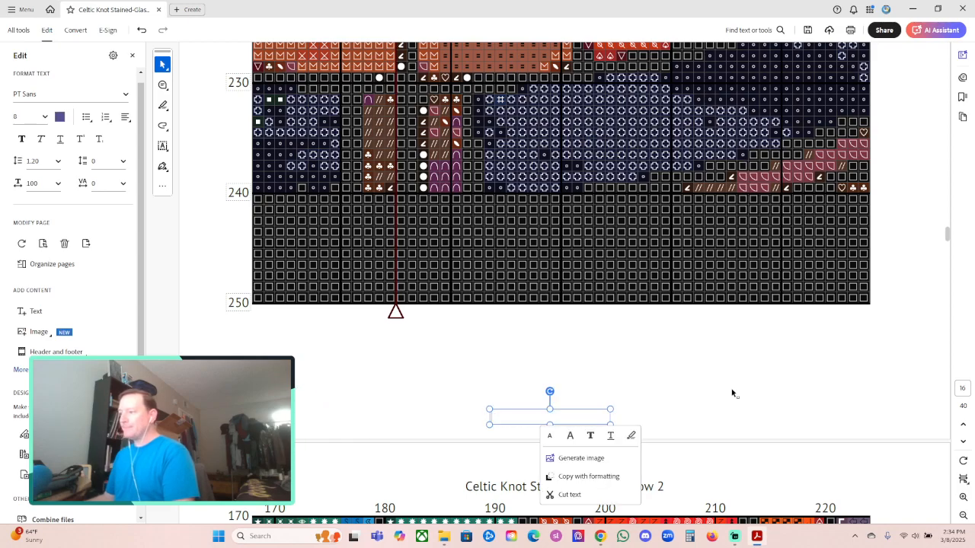
# Step: Delete the "15 / 19" page number, the copyright notice and the FlossCross credit from the footer of page 17
pyautogui.scroll(-1, 720, 399)
pyautogui.scroll(-15, 720, 399)
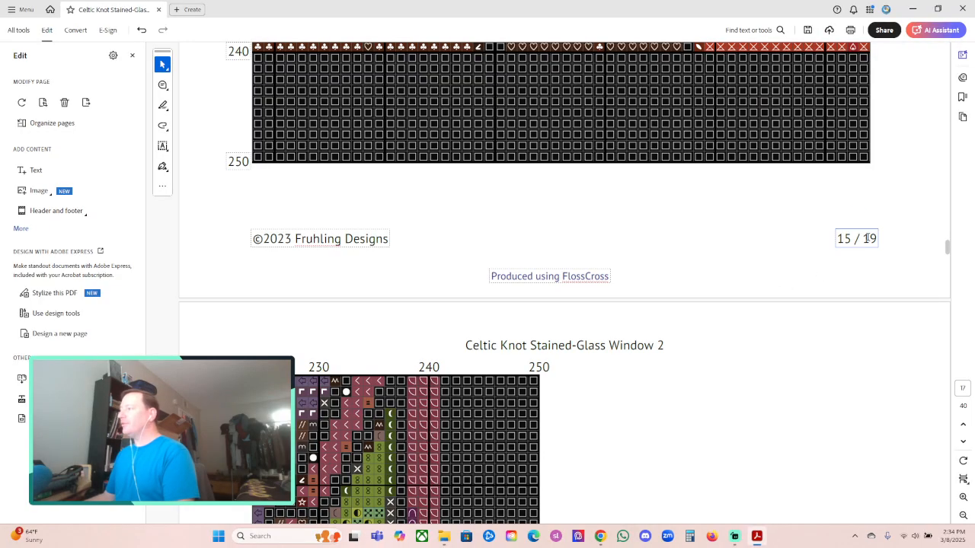
pyautogui.click(867, 238)
pyautogui.tripleClick(867, 238)
pyautogui.click(303, 241)
pyautogui.tripleClick(305, 241)
pyautogui.press('Delete')
pyautogui.click(550, 277)
pyautogui.tripleClick(549, 277)
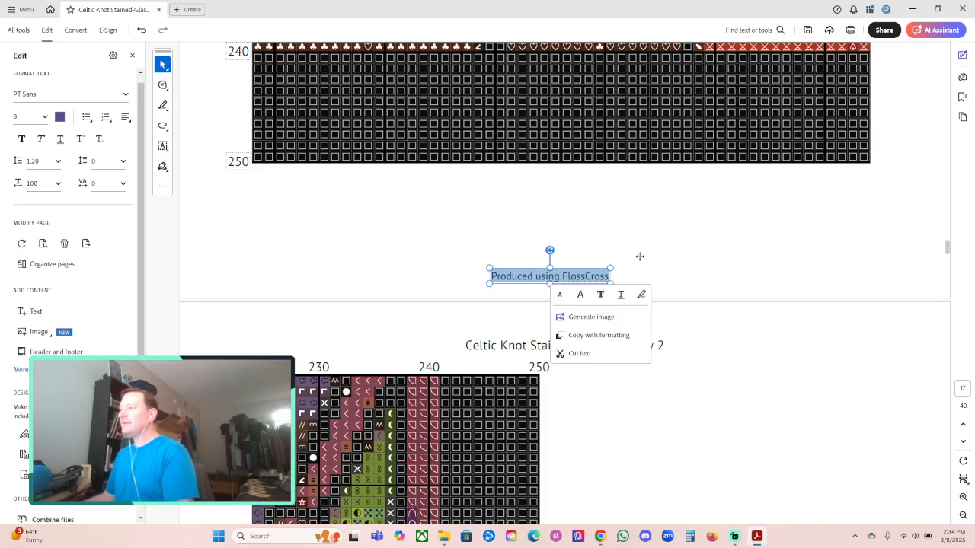
pyautogui.press('Delete')
# Step: Delete the "16 / 19" page number, the copyright notice and the FlossCross credit from the footer of page 18
pyautogui.scroll(-10, 674, 335)
pyautogui.scroll(-5, 680, 333)
pyautogui.click(854, 303)
pyautogui.tripleClick(854, 303)
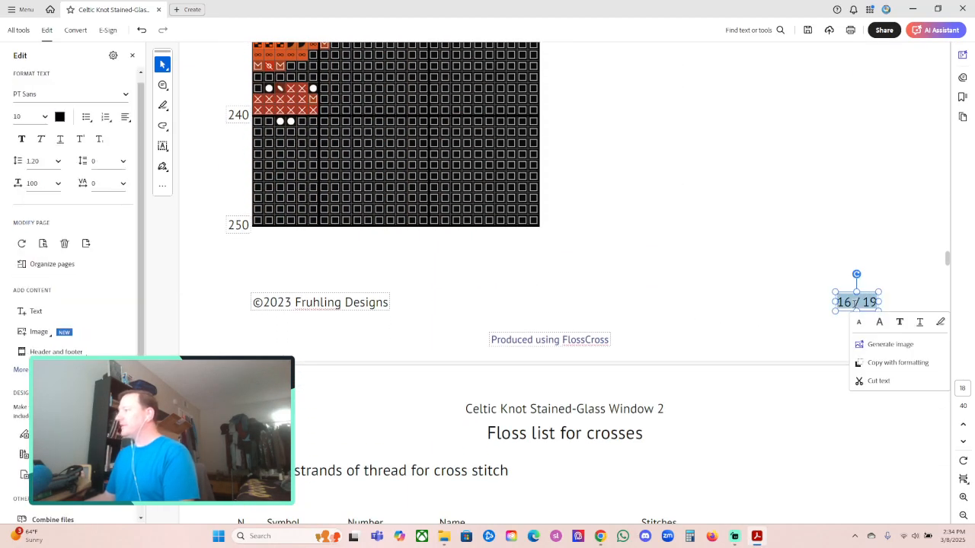
pyautogui.click(324, 303)
pyautogui.tripleClick(325, 303)
pyautogui.press('Delete')
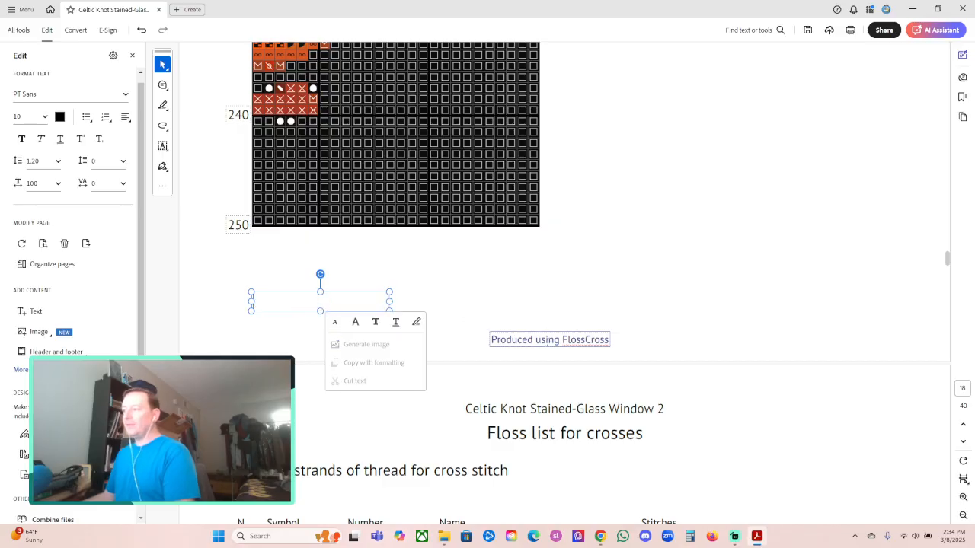
pyautogui.doubleClick(548, 340)
pyautogui.tripleClick(549, 340)
pyautogui.press('Delete')
pyautogui.click(680, 300)
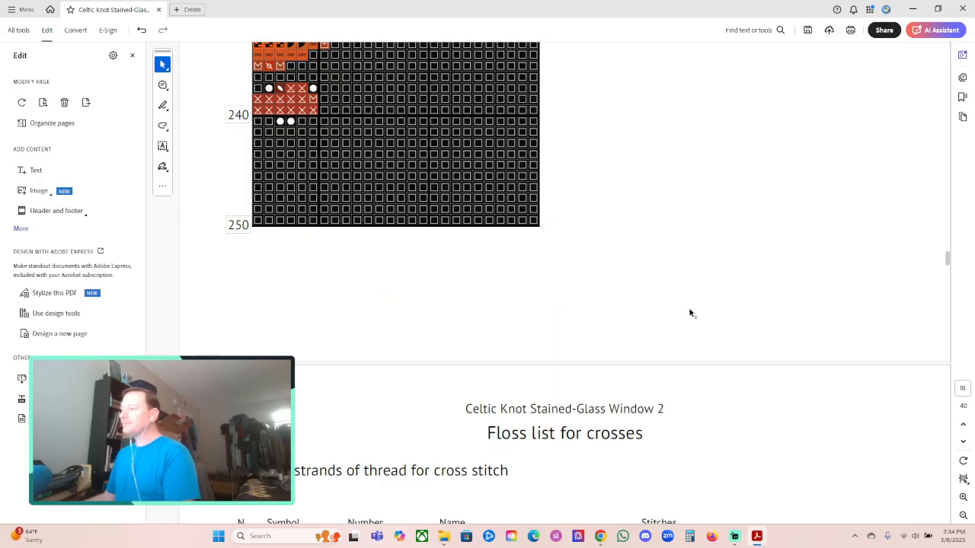
# Step: Delete the "17 / 19" page number, the copyright notice and the FlossCross credit from the footer of page 19
pyautogui.scroll(-4, 681, 300)
pyautogui.scroll(-10, 707, 320)
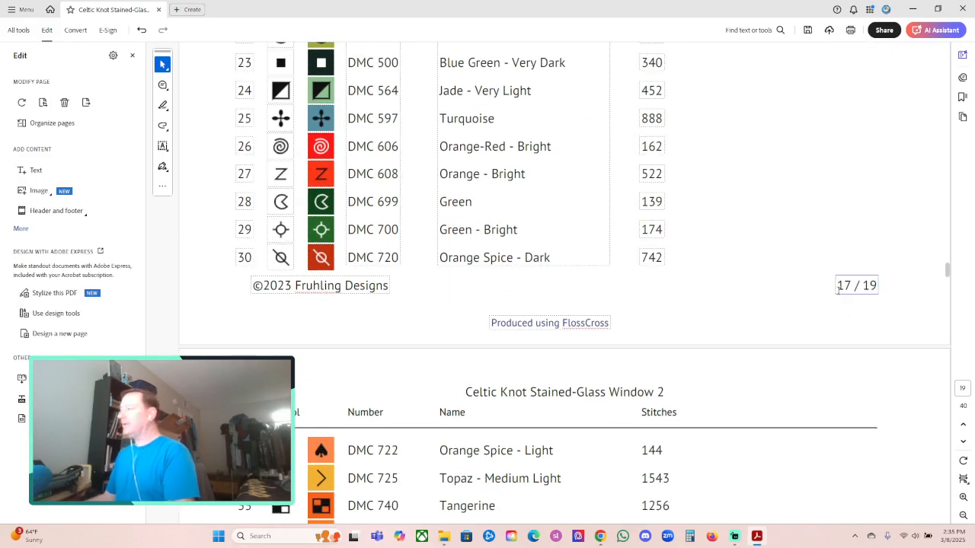
pyautogui.tripleClick(858, 286)
pyautogui.press('Delete')
pyautogui.doubleClick(310, 287)
pyautogui.click(312, 288)
pyautogui.tripleClick(308, 285)
pyautogui.press('Delete')
pyautogui.click(550, 323)
pyautogui.tripleClick(550, 323)
pyautogui.press('Delete')
pyautogui.click(735, 307)
# Step: Delete the "18 / 19" page number, the copyright notice and the FlossCross credit from the footer of page 20
pyautogui.scroll(-10, 737, 308)
pyautogui.scroll(-5, 751, 315)
pyautogui.tripleClick(856, 347)
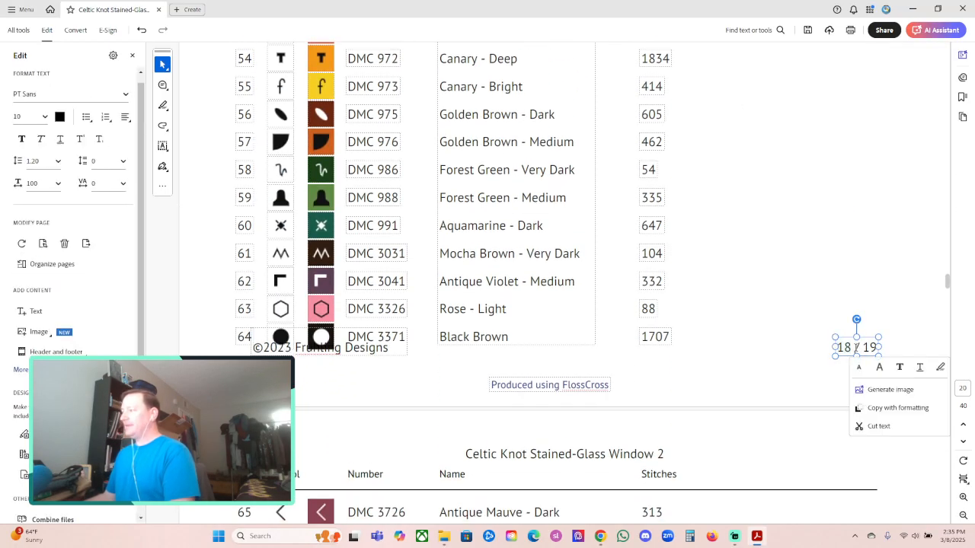
pyautogui.click(393, 351)
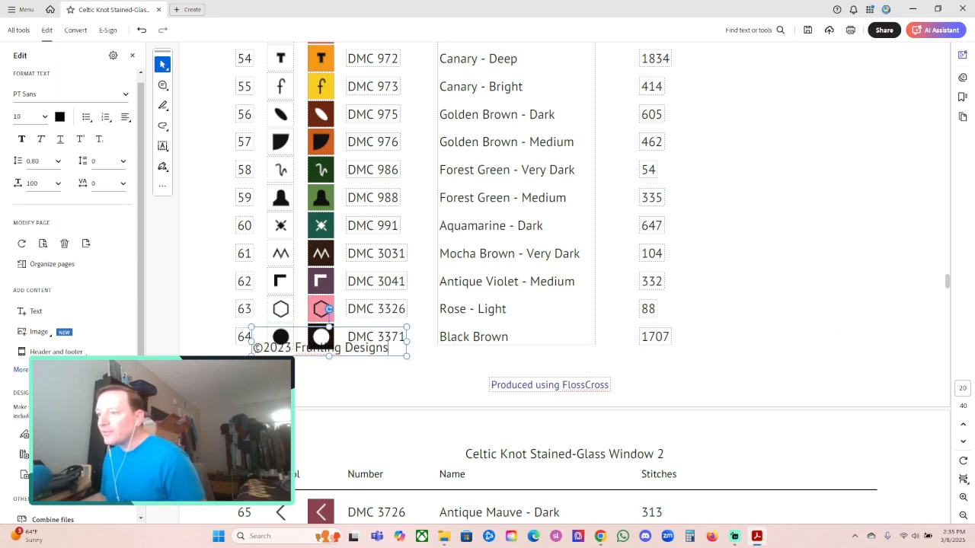
pyautogui.hotkey('ctrl', 'a')
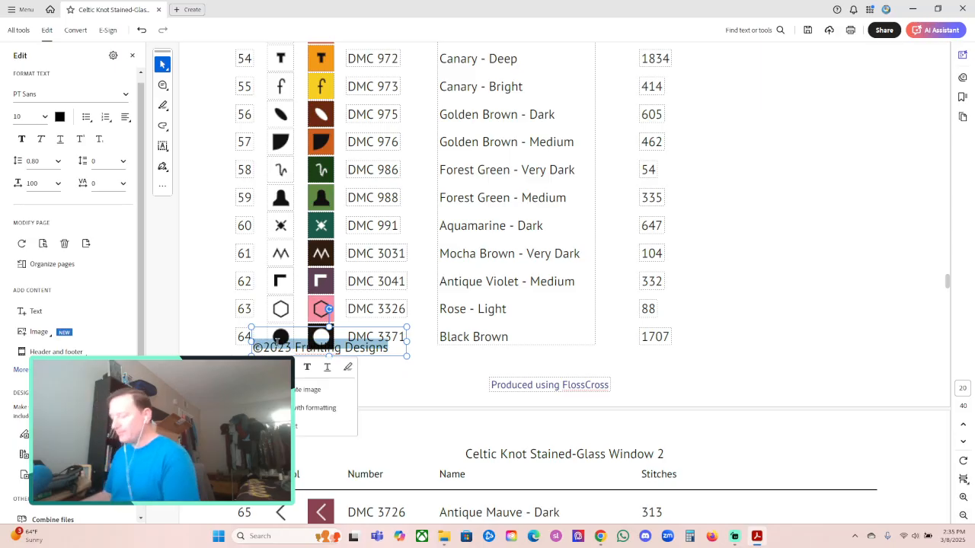
pyautogui.press('Delete')
pyautogui.click(531, 386)
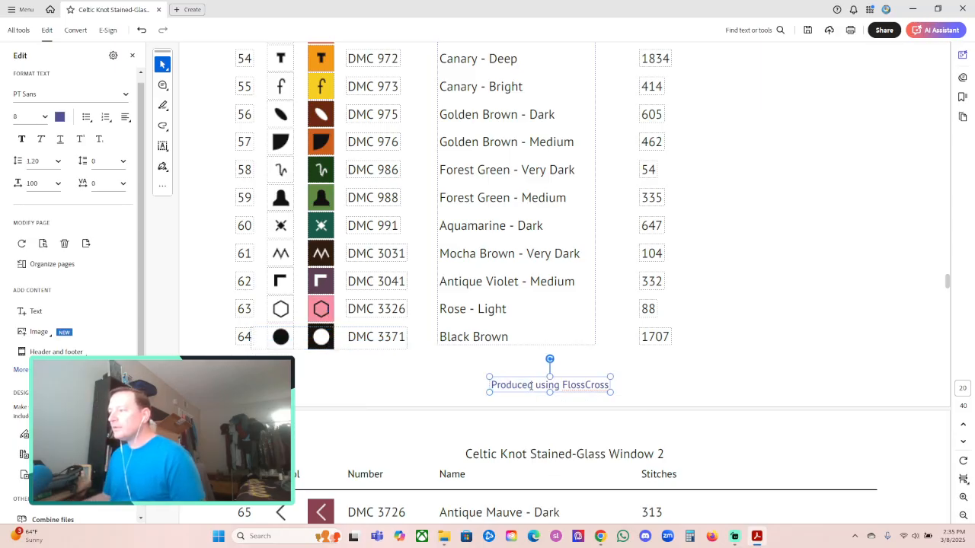
pyautogui.hotkey('ctrl', 'a')
pyautogui.press('Delete')
pyautogui.click(785, 354)
# Step: Delete the "19 / 19" page number, the copyright notice and the FlossCross credit from the footer of page 21
pyautogui.scroll(-7, 784, 354)
pyautogui.scroll(-8, 784, 354)
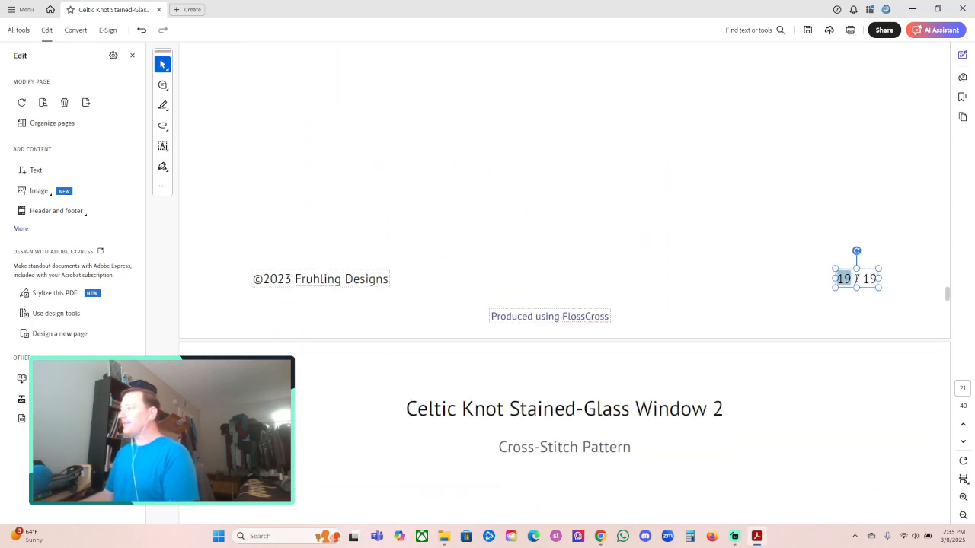
pyautogui.hotkey('ctrl', 'a')
pyautogui.click(385, 282)
pyautogui.hotkey('ctrl', 'a')
pyautogui.press('Delete')
pyautogui.doubleClick(538, 316)
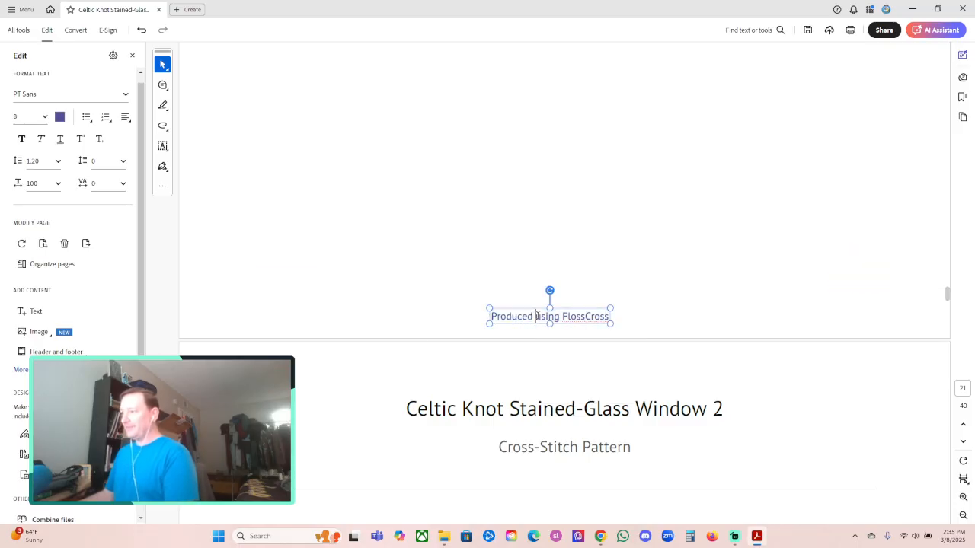
pyautogui.hotkey('ctrl', 'a')
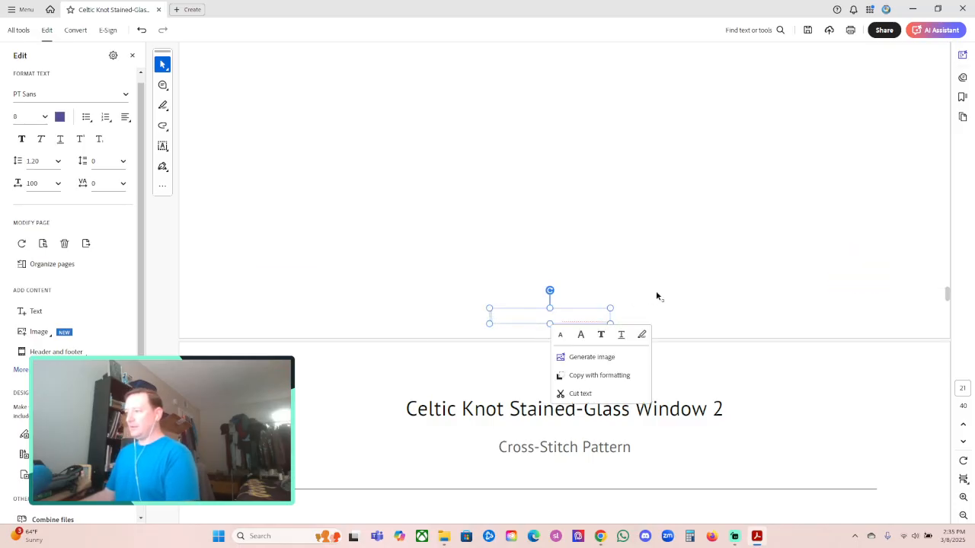
pyautogui.press('Delete')
# Step: Delete the "1 / 19" page number, the copyright notice and the FlossCross credit from the footer of page 22
pyautogui.scroll(-4, 661, 293)
pyautogui.scroll(-8, 687, 312)
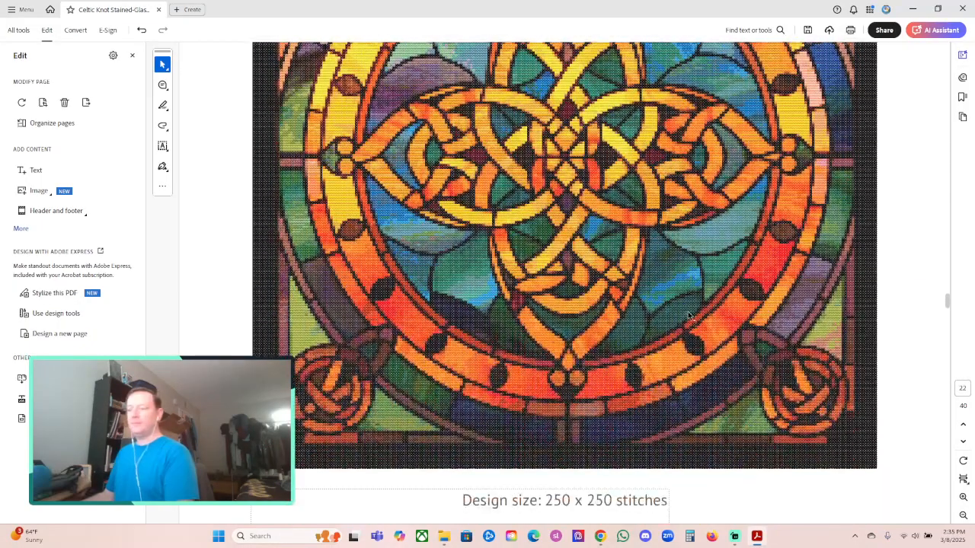
pyautogui.scroll(-1, 696, 374)
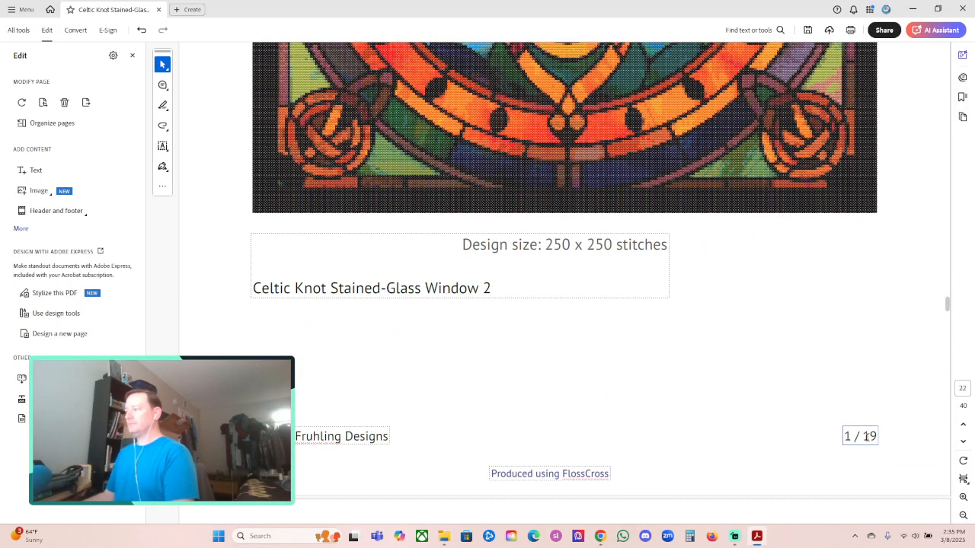
pyautogui.press('Delete')
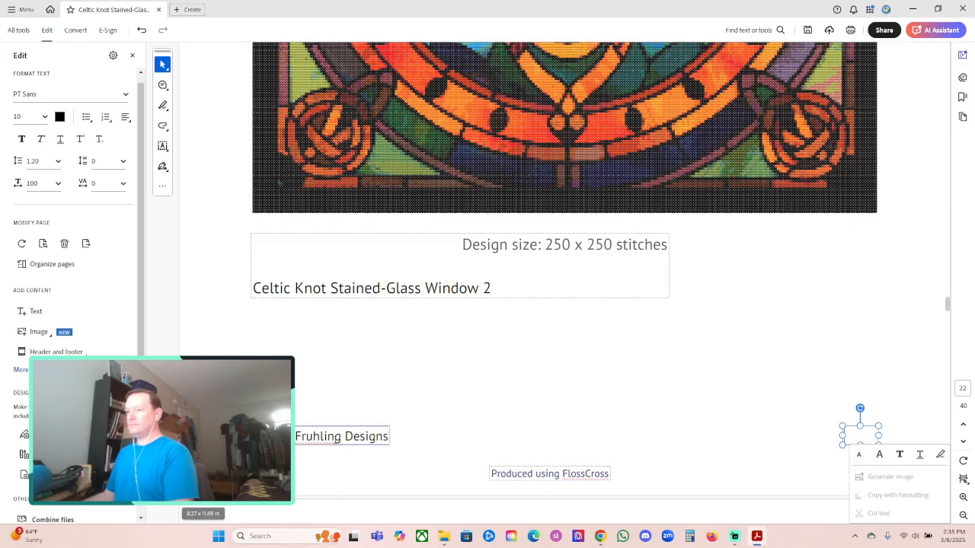
pyautogui.tripleClick(317, 436)
pyautogui.press('Delete')
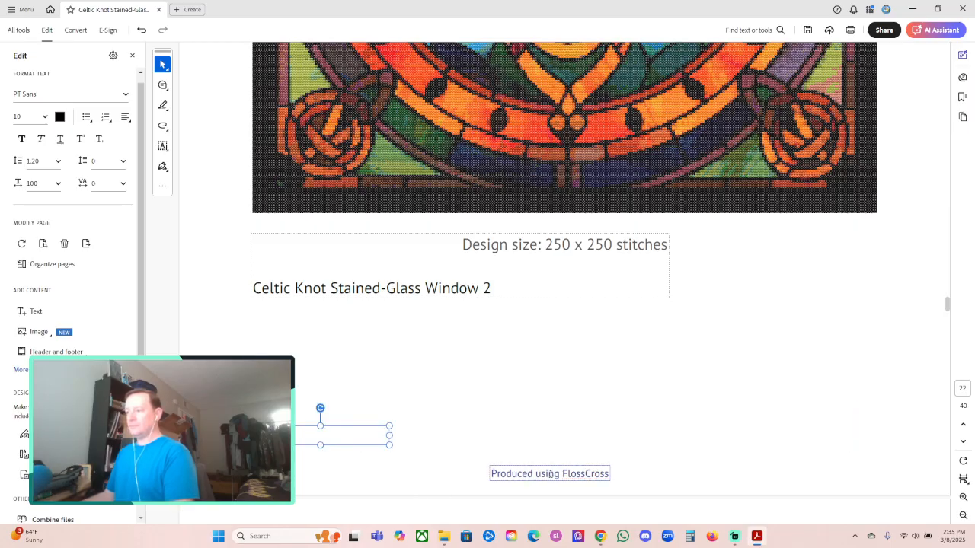
pyautogui.tripleClick(548, 474)
pyautogui.press('Delete')
pyautogui.click(745, 396)
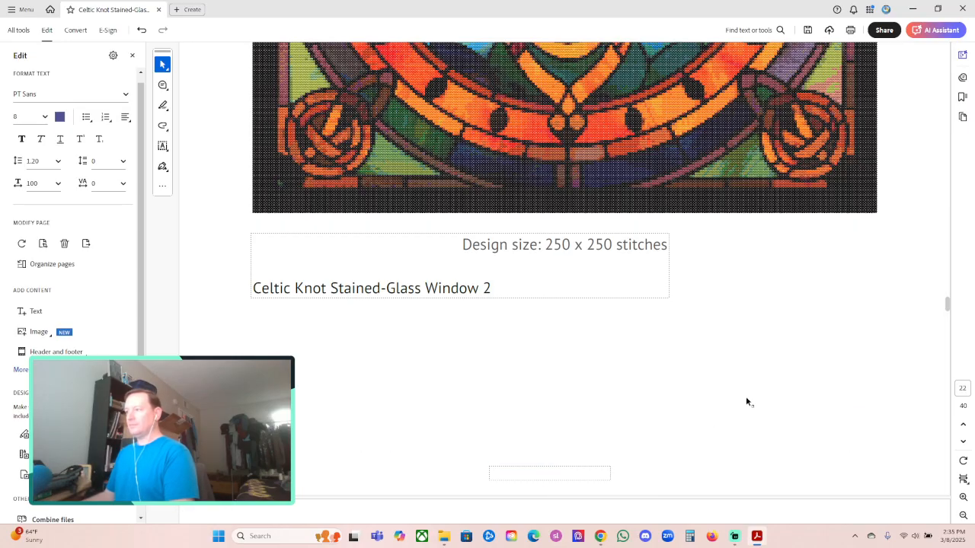
# Step: Delete the "2 / 19" page number, the copyright notice and the FlossCross credit from the footer of page 23
pyautogui.scroll(-10, 748, 399)
pyautogui.scroll(-10, 751, 400)
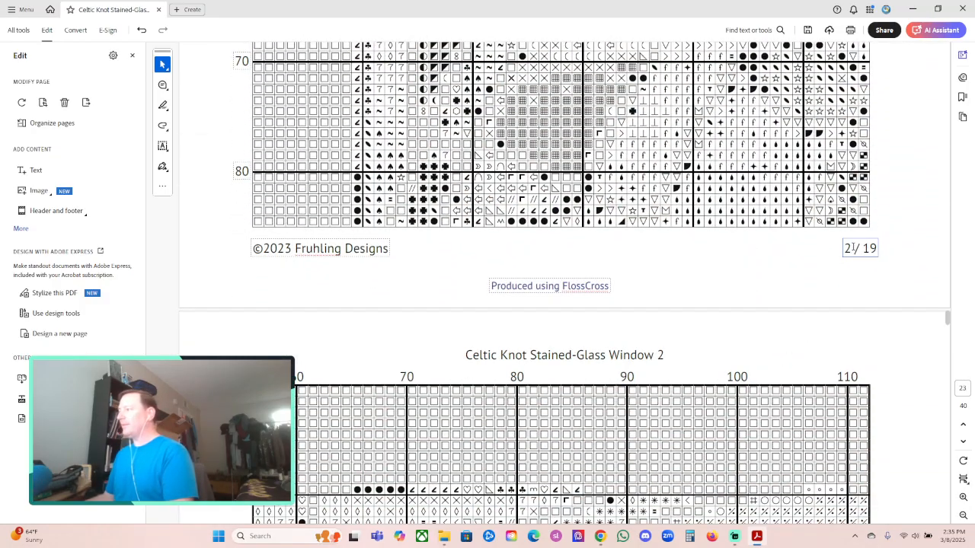
pyautogui.tripleClick(856, 249)
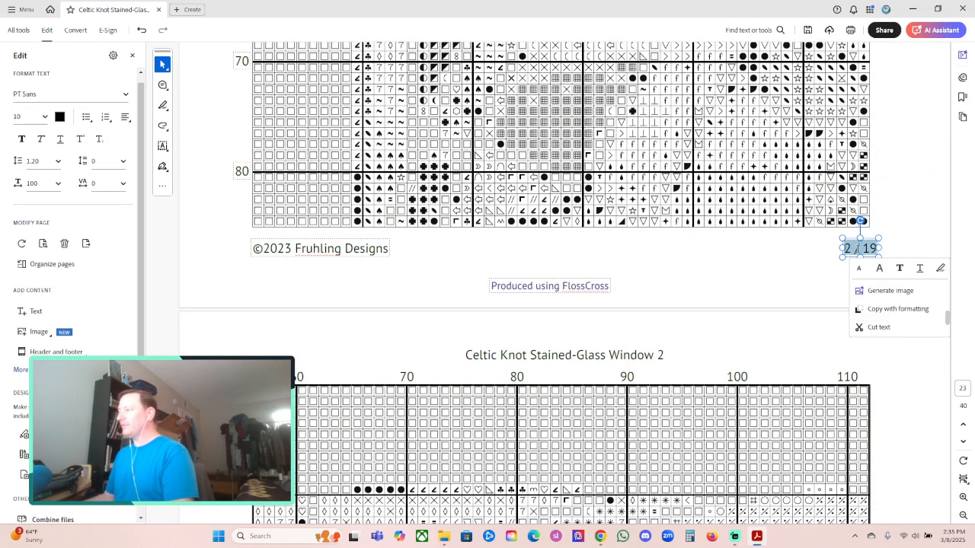
pyautogui.tripleClick(326, 249)
pyautogui.press('Delete')
pyautogui.doubleClick(547, 285)
pyautogui.click(547, 285)
pyautogui.press('Delete')
pyautogui.click(691, 281)
# Step: Delete the "3 / 19" page number, the copyright notice and the FlossCross credit from the footer of page 24
pyautogui.scroll(-3, 685, 284)
pyautogui.scroll(-13, 684, 294)
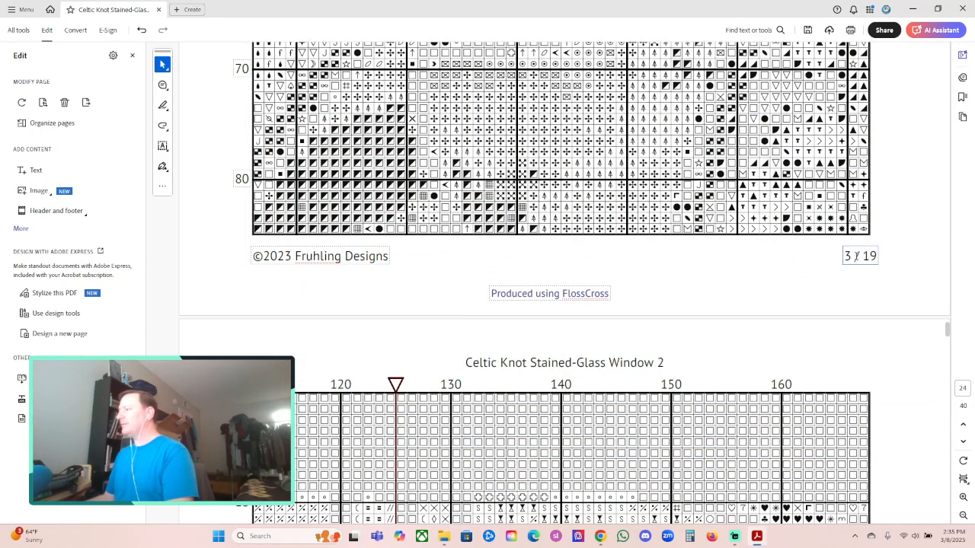
pyautogui.click(855, 257)
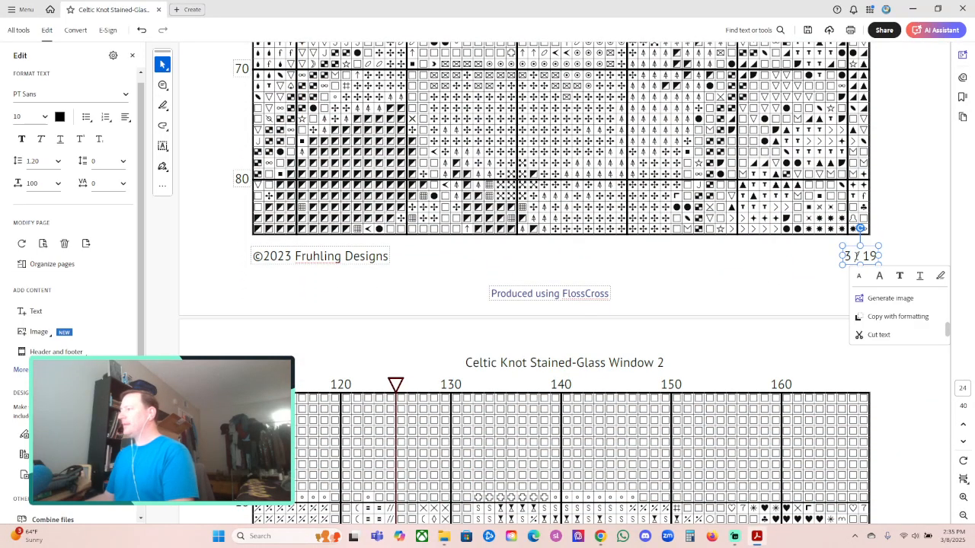
pyautogui.click(335, 258)
pyautogui.click(540, 295)
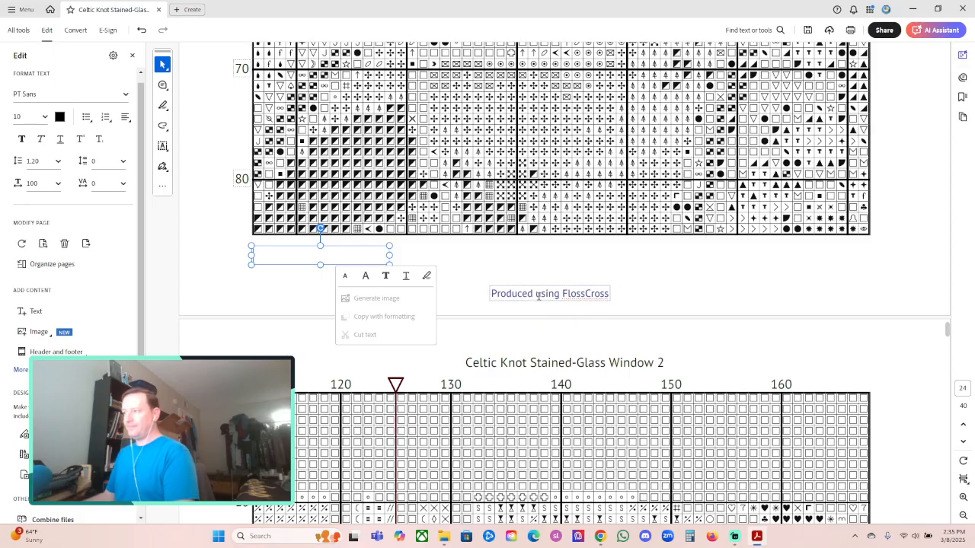
pyautogui.hotkey('ctrl', 'a')
pyautogui.press('Delete')
# Step: Delete the "4 / 19" page number, the copyright notice and the FlossCross credit from the footer of page 25
pyautogui.scroll(-2, 734, 276)
pyautogui.scroll(-20, 743, 297)
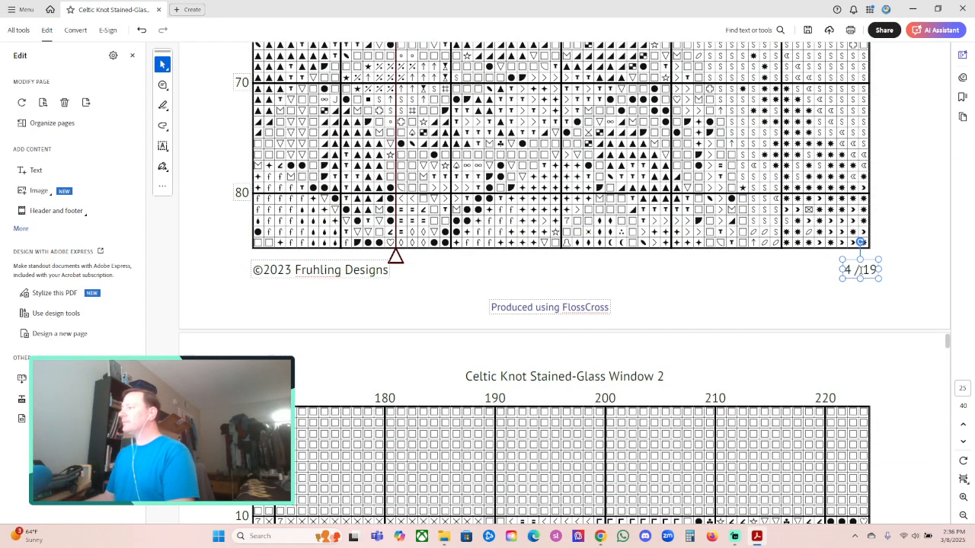
pyautogui.click(861, 270)
pyautogui.hotkey('ctrl', 'a')
pyautogui.click(312, 273)
pyautogui.hotkey('ctrl', 'a')
pyautogui.press('Delete')
pyautogui.doubleClick(548, 307)
pyautogui.hotkey('ctrl', 'a')
pyautogui.press('Delete')
pyautogui.click(716, 298)
# Step: Delete the "5 / 19" page number, the copyright notice and the FlossCross credit from the footer of page 26
pyautogui.scroll(-5, 718, 301)
pyautogui.scroll(-10, 718, 304)
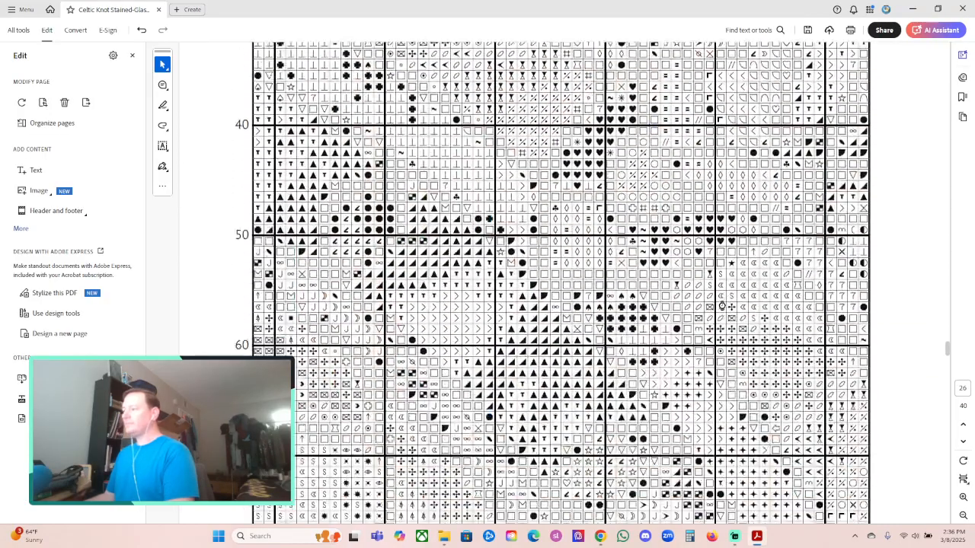
pyautogui.hotkey('ctrl', 'a')
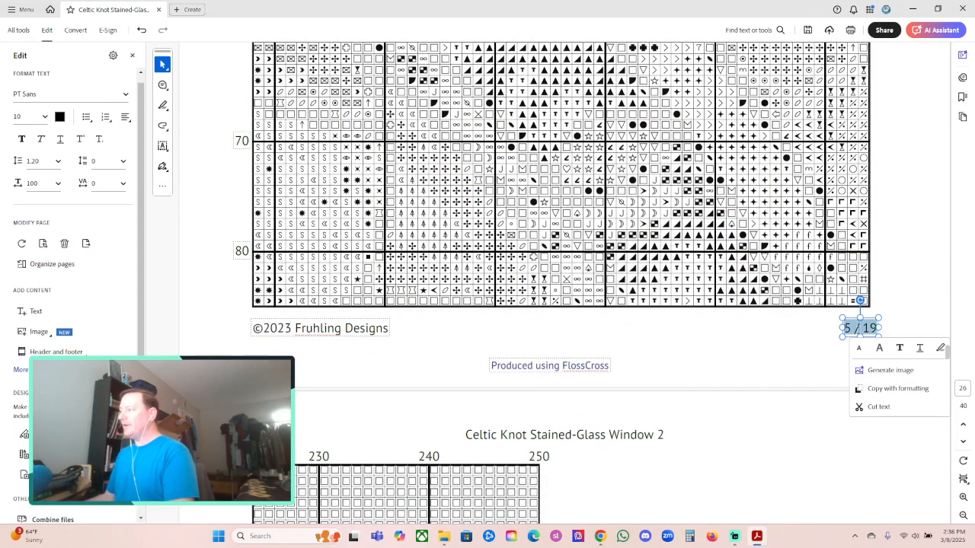
pyautogui.press('Delete')
pyautogui.doubleClick(318, 328)
pyautogui.hotkey('ctrl', 'a')
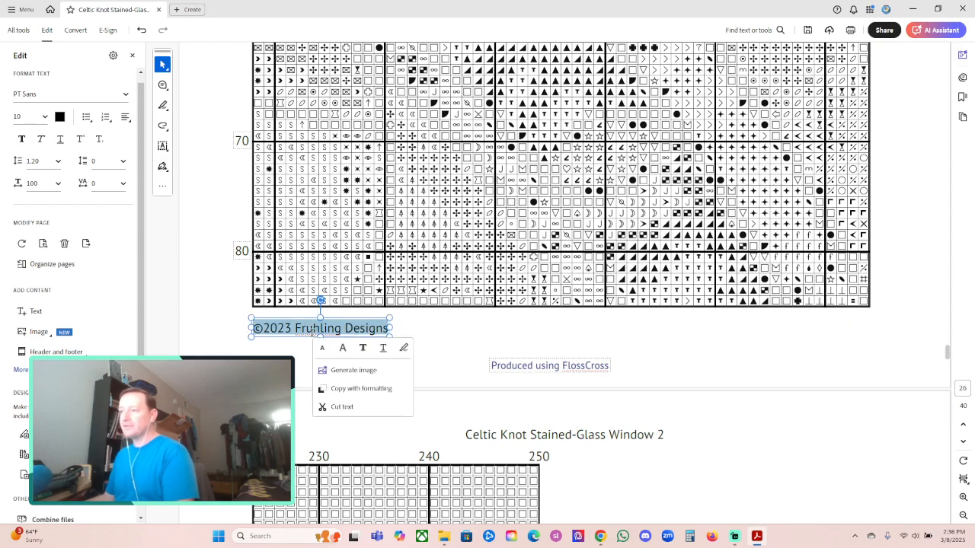
pyautogui.press('Delete')
pyautogui.doubleClick(550, 366)
pyautogui.hotkey('ctrl', 'a')
pyautogui.press('Delete')
pyautogui.click(706, 359)
# Step: Delete the "6 / 19" page number, the copyright notice and the FlossCross credit from the footer of page 27
pyautogui.scroll(-2, 703, 361)
pyautogui.scroll(-10, 704, 358)
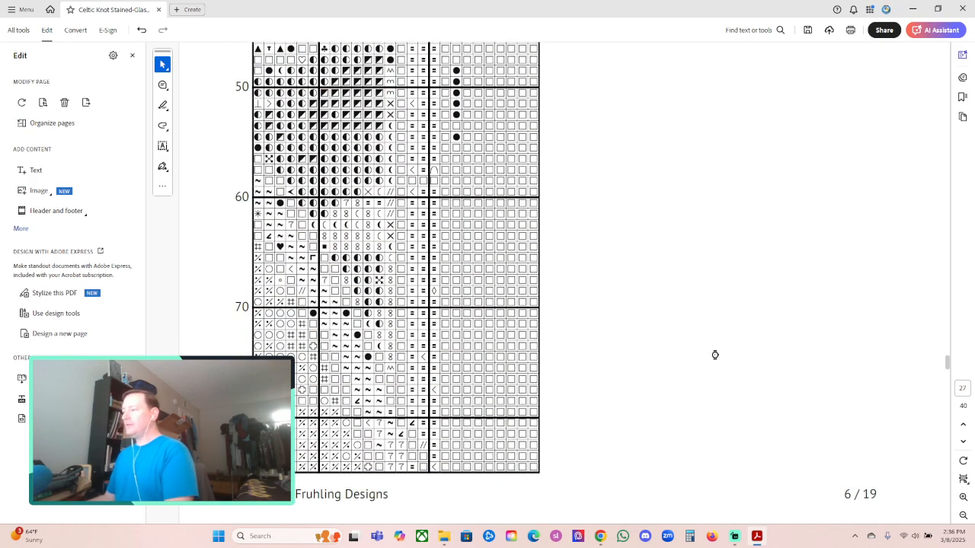
pyautogui.click(856, 263)
pyautogui.hotkey('ctrl', 'a')
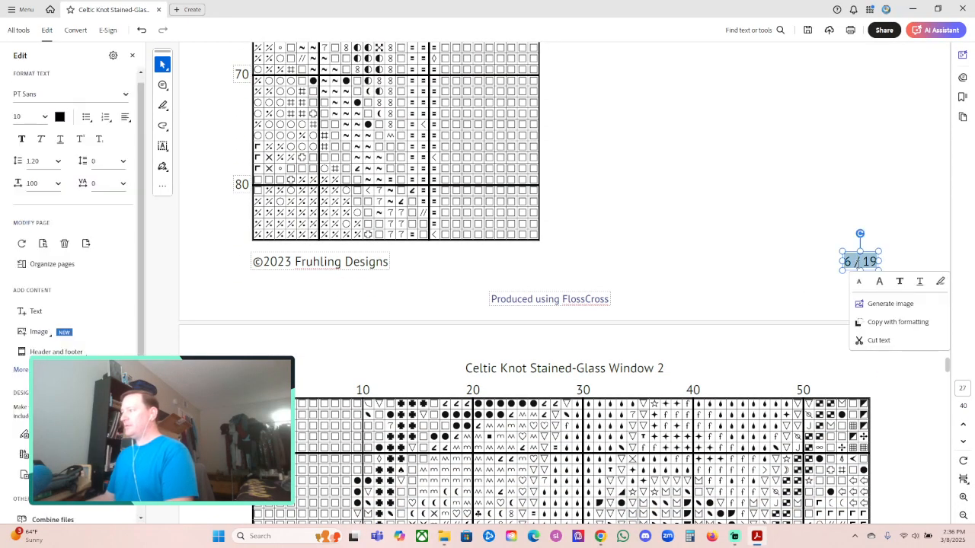
pyautogui.click(350, 262)
pyautogui.doubleClick(317, 262)
pyautogui.hotkey('ctrl', 'a')
pyautogui.press('Delete')
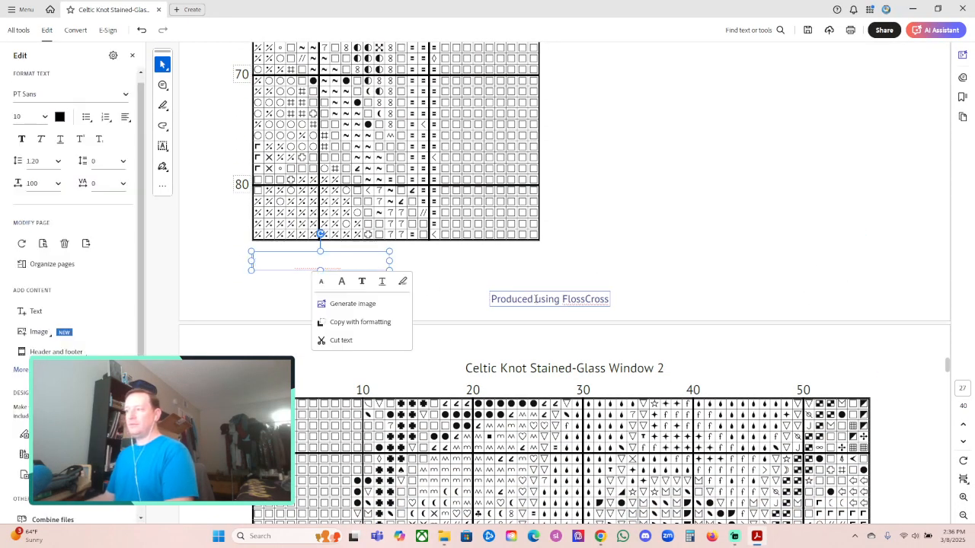
pyautogui.doubleClick(550, 299)
pyautogui.hotkey('ctrl', 'a')
pyautogui.press('Delete')
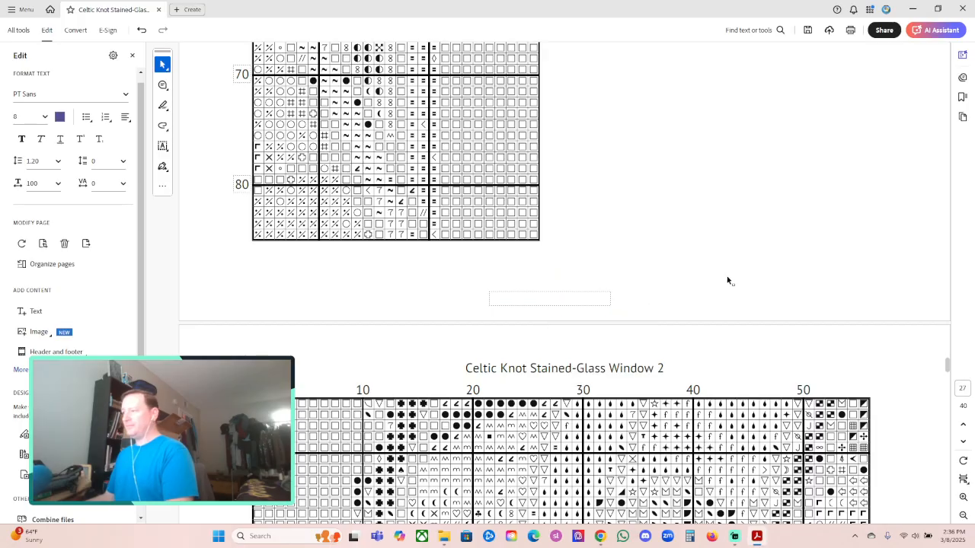
# Step: Delete the "7 / 19" page number, the copyright notice and the FlossCross credit from the footer of page 28
pyautogui.scroll(-3, 726, 279)
pyautogui.scroll(-15, 729, 287)
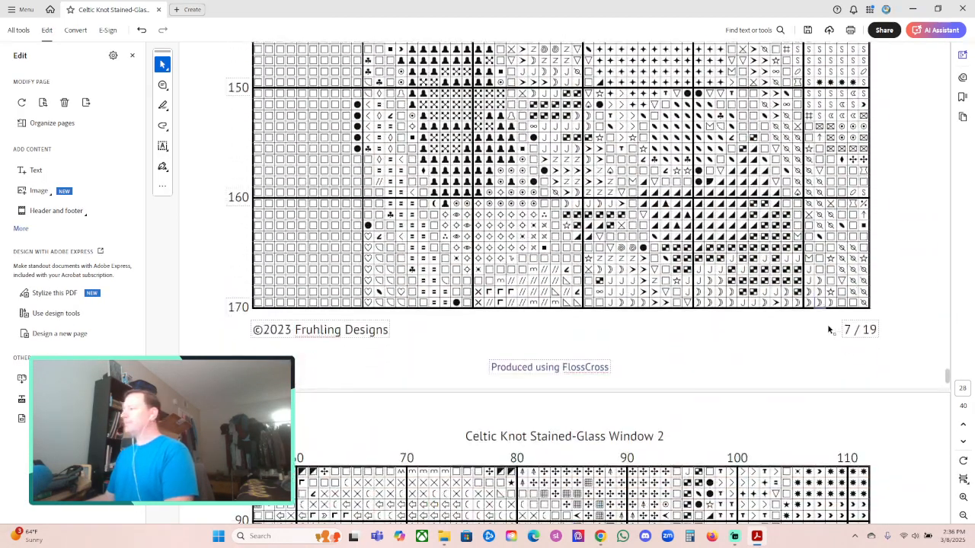
pyautogui.click(856, 329)
pyautogui.press('Delete')
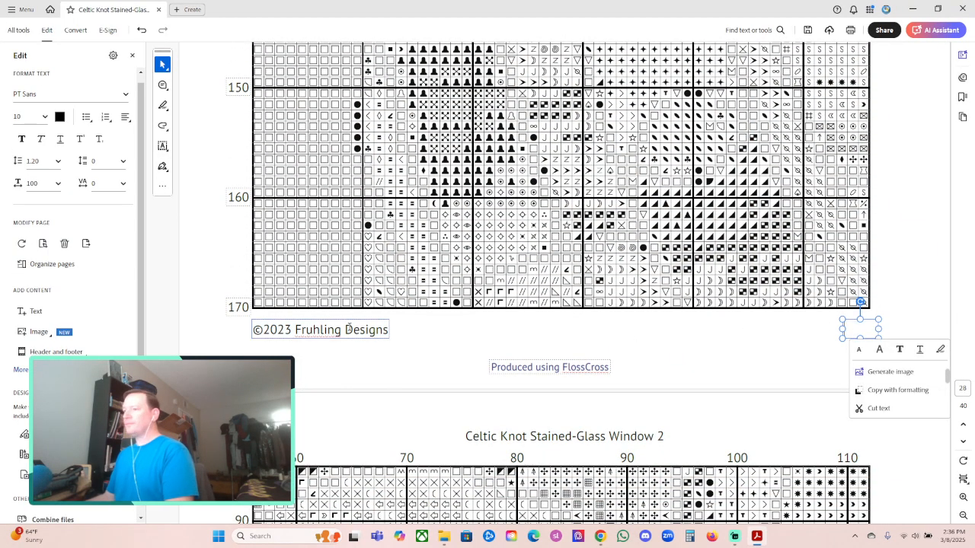
pyautogui.click(307, 331)
pyautogui.hotkey('ctrl', 'a')
pyautogui.press('Delete')
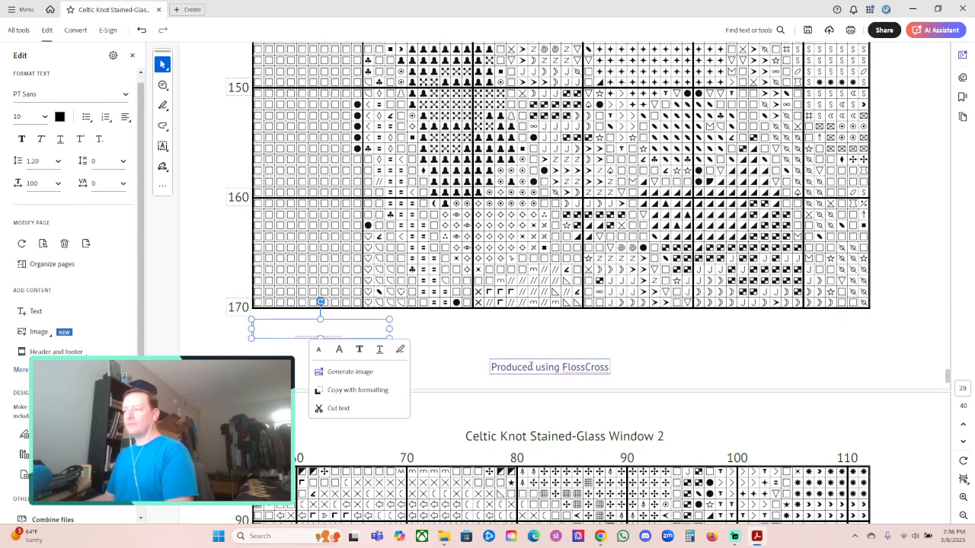
pyautogui.click(548, 368)
pyautogui.hotkey('ctrl', 'a')
pyautogui.press('Delete')
pyautogui.click(683, 357)
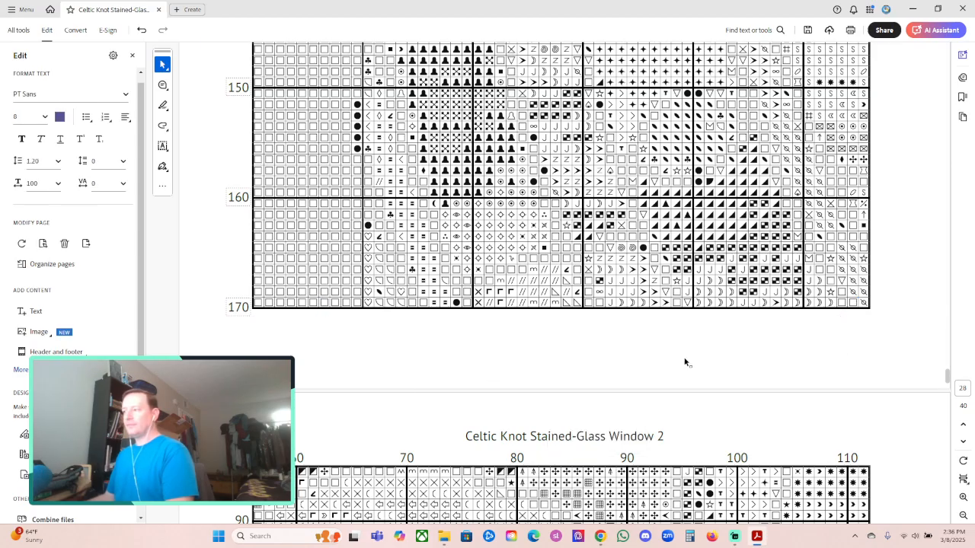
# Step: Delete the "8 / 19" page number, the copyright notice and the FlossCross credit from the footer of page 29
pyautogui.scroll(-5, 683, 356)
pyautogui.scroll(-12, 637, 359)
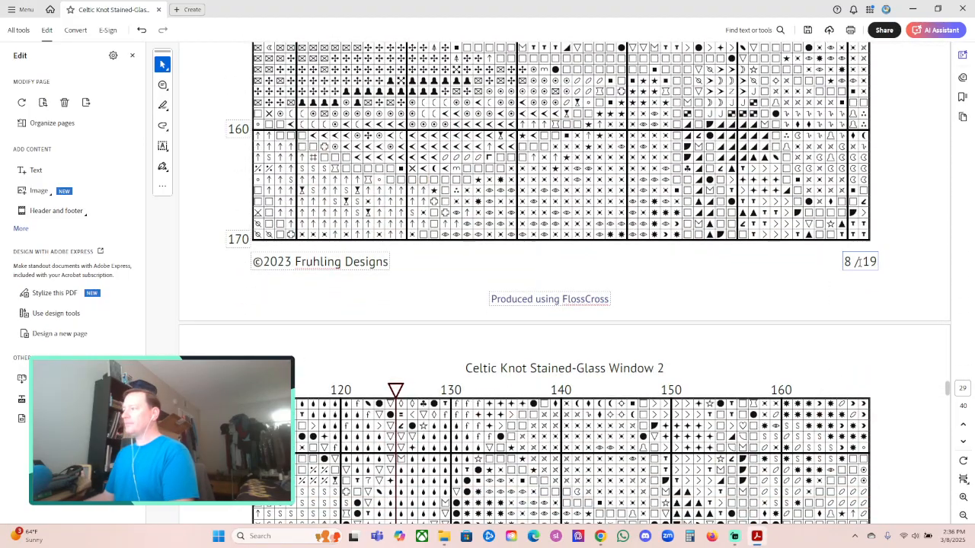
pyautogui.click(856, 261)
pyautogui.hotkey('ctrl', 'a')
pyautogui.click(318, 261)
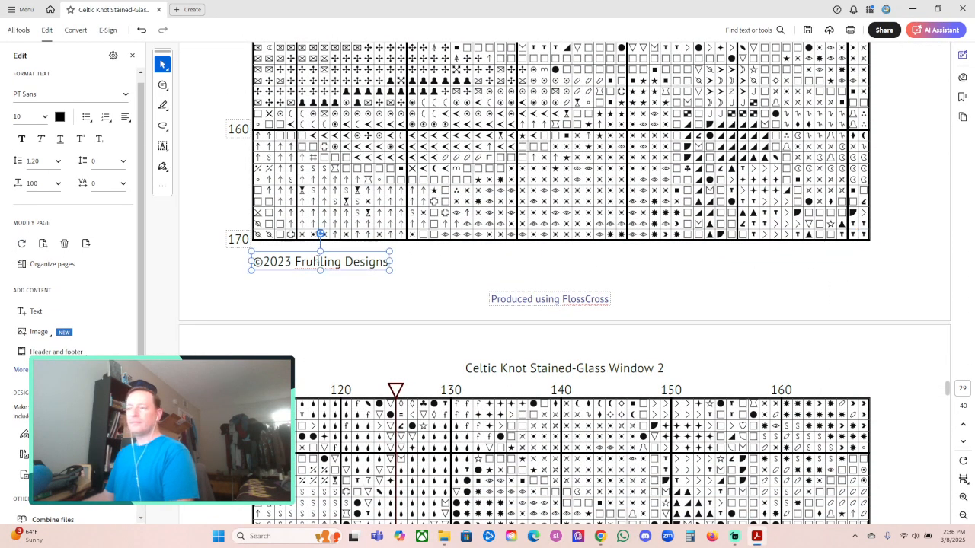
pyautogui.hotkey('ctrl', 'a')
pyautogui.press('Delete')
pyautogui.click(557, 299)
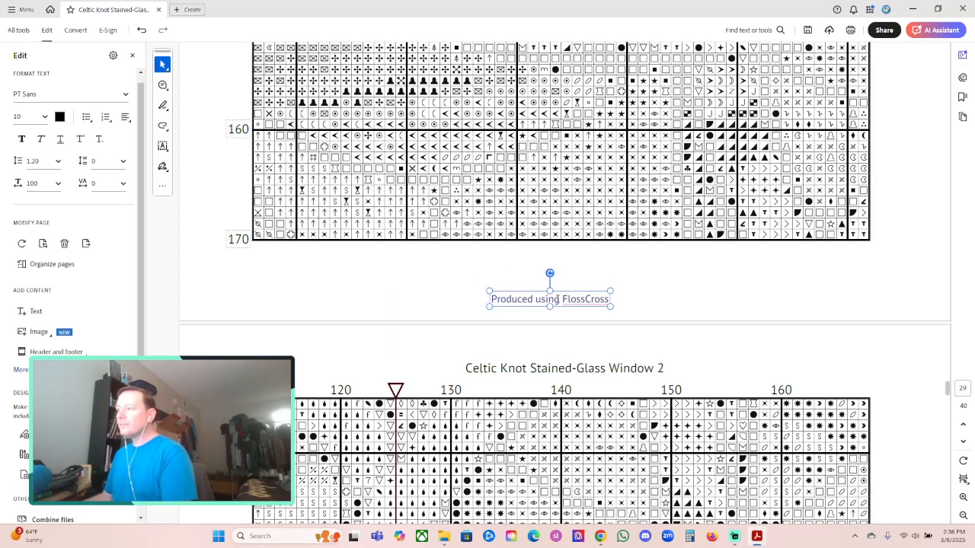
pyautogui.hotkey('ctrl', 'a')
pyautogui.press('Delete')
pyautogui.click(766, 289)
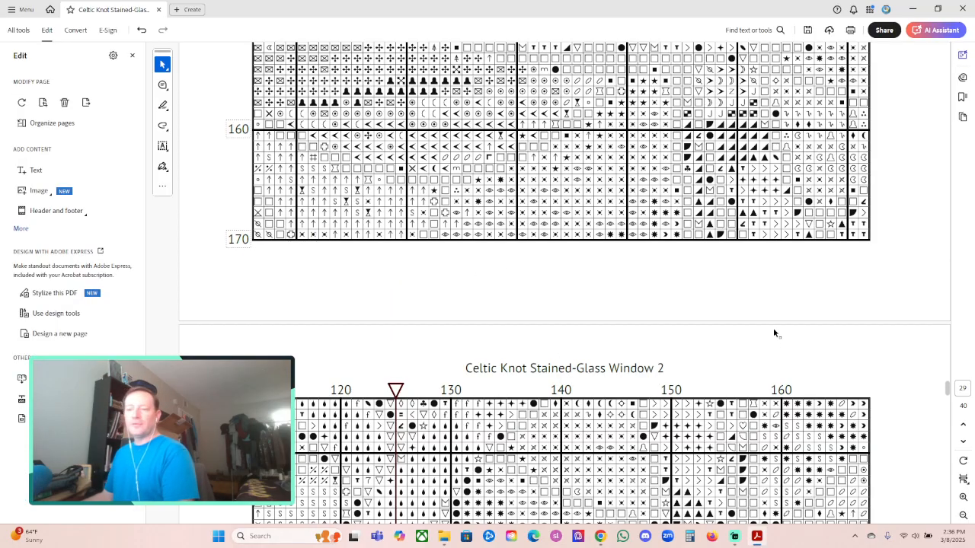
# Step: Delete the "9 / 19" page number, the copyright notice and the FlossCross credit from the footer of page 30
pyautogui.scroll(-5, 768, 326)
pyautogui.scroll(-10, 787, 351)
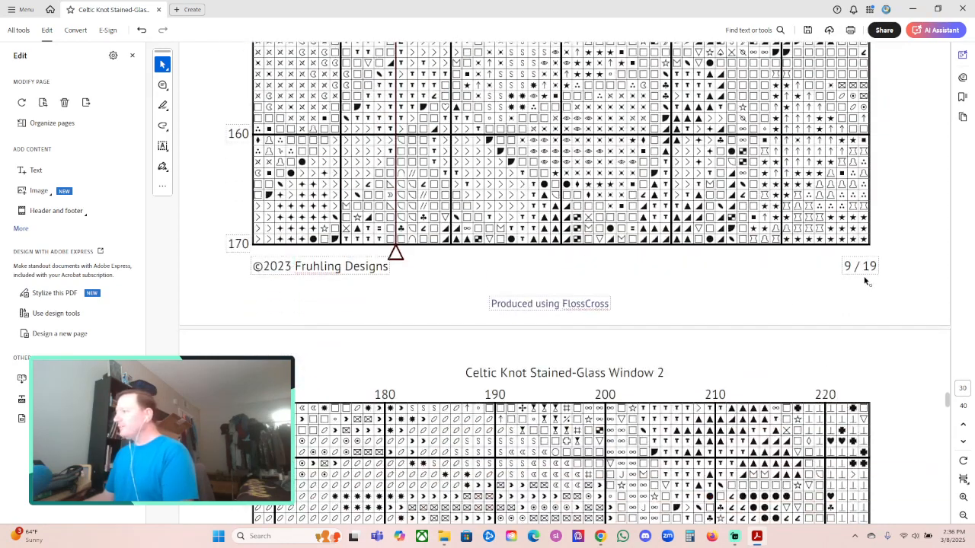
pyautogui.click(857, 266)
pyautogui.hotkey('ctrl', 'a')
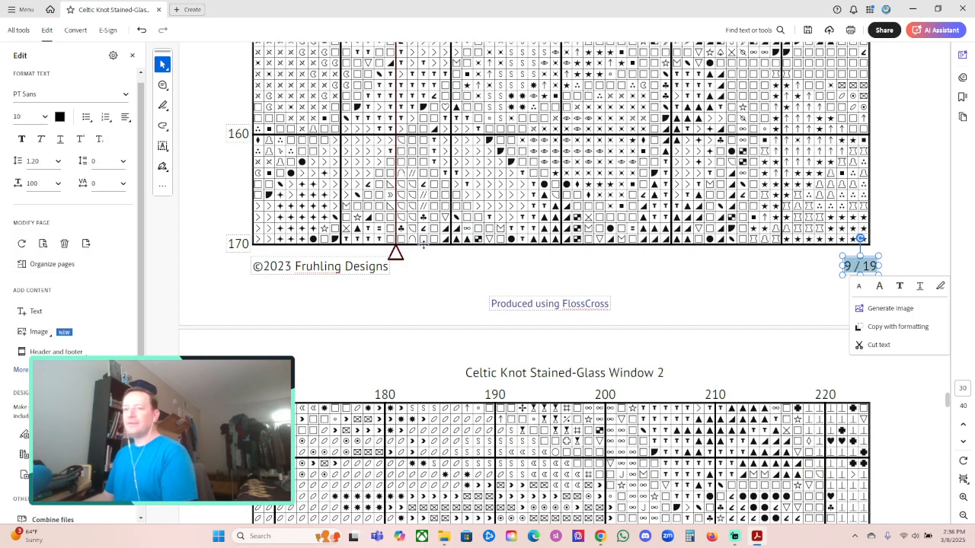
pyautogui.click(327, 267)
pyautogui.doubleClick(326, 267)
pyautogui.hotkey('ctrl', 'a')
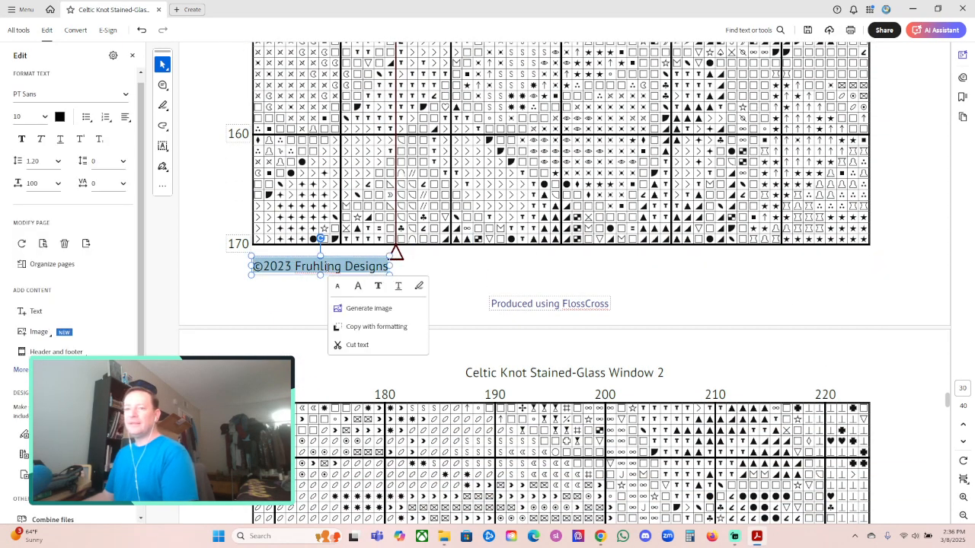
pyautogui.click(514, 303)
pyautogui.doubleClick(548, 303)
pyautogui.hotkey('ctrl', 'a')
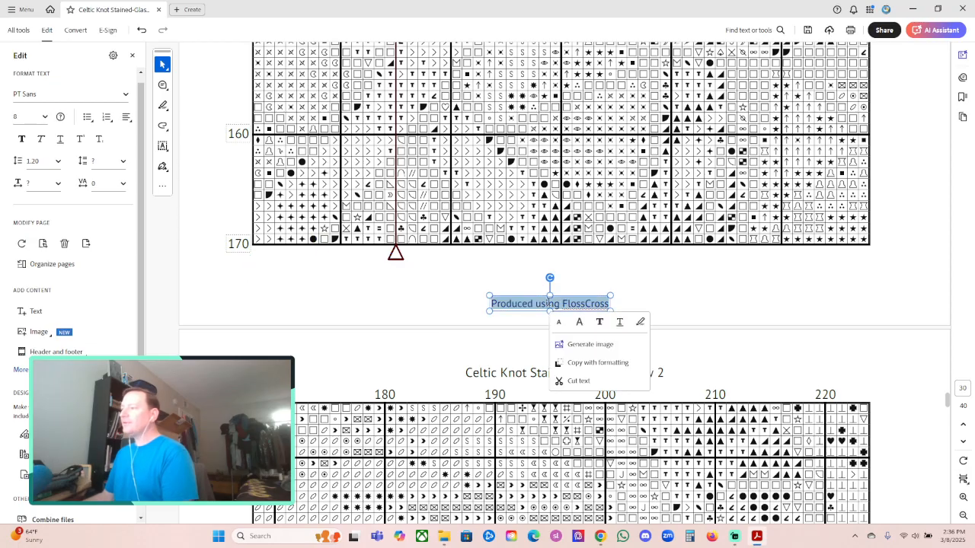
pyautogui.click(751, 285)
# Step: Delete the page number, the copyright notice and the FlossCross credit from the footer of page 31
pyautogui.scroll(-10, 751, 284)
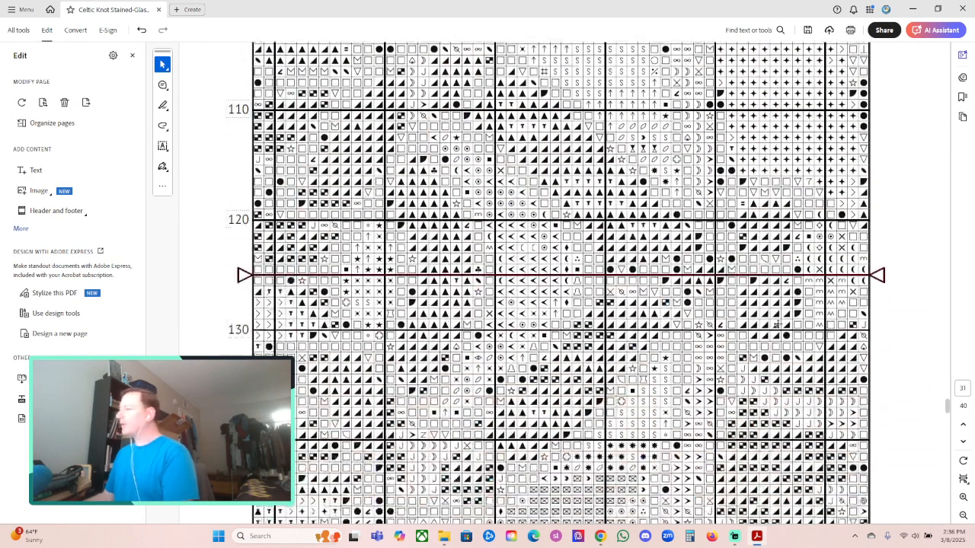
pyautogui.scroll(-5, 776, 324)
pyautogui.click(856, 399)
pyautogui.hotkey('ctrl', 'a')
pyautogui.click(343, 400)
pyautogui.hotkey('ctrl', 'a')
pyautogui.press('Delete')
pyautogui.click(549, 437)
pyautogui.hotkey('ctrl', 'a')
pyautogui.press('Delete')
pyautogui.click(722, 414)
pyautogui.scroll(-10, 716, 413)
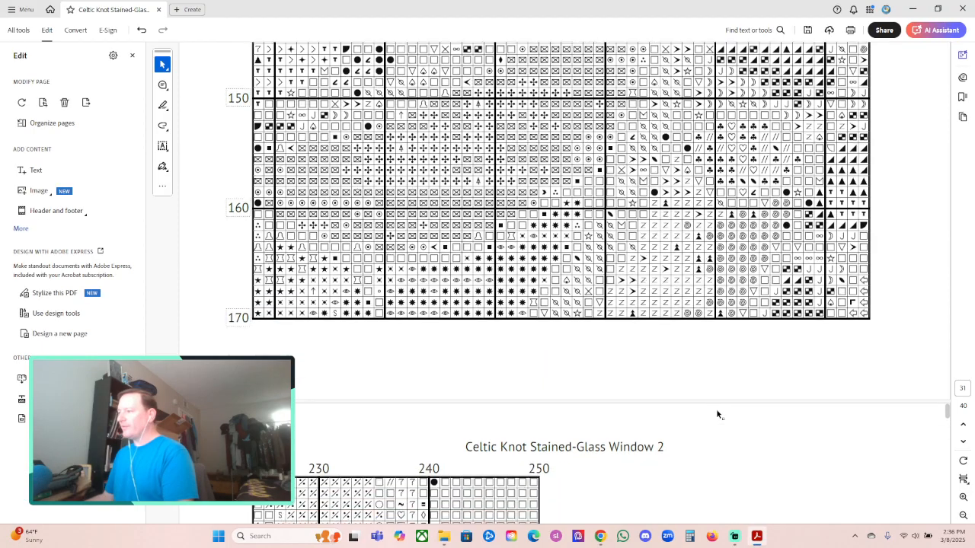
# Step: Delete the page number, the copyright notice and the FlossCross credit from the footer of page 32
pyautogui.scroll(-10, 720, 410)
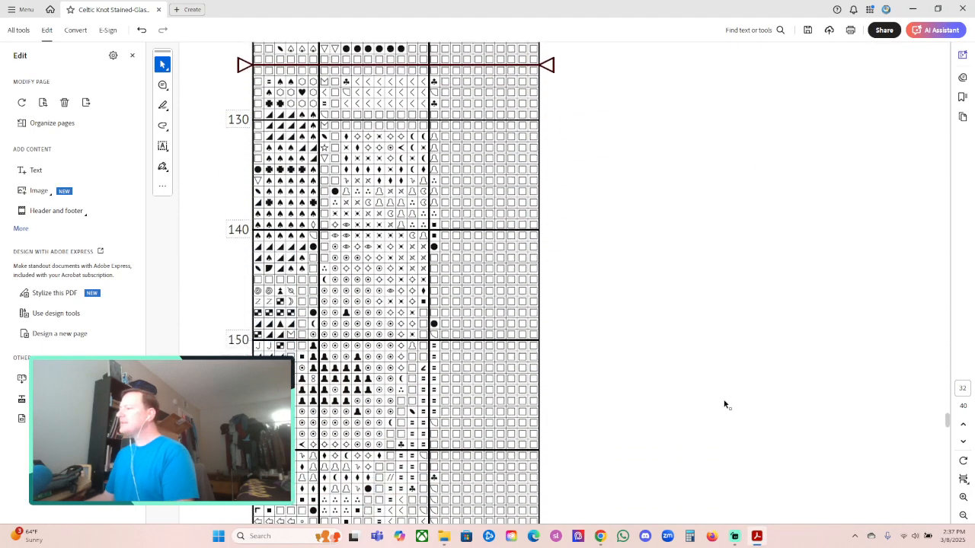
pyautogui.click(856, 410)
pyautogui.hotkey('ctrl', 'a')
pyautogui.press('Delete')
pyautogui.click(316, 412)
pyautogui.doubleClick(547, 449)
pyautogui.hotkey('ctrl', 'a')
pyautogui.press('Delete')
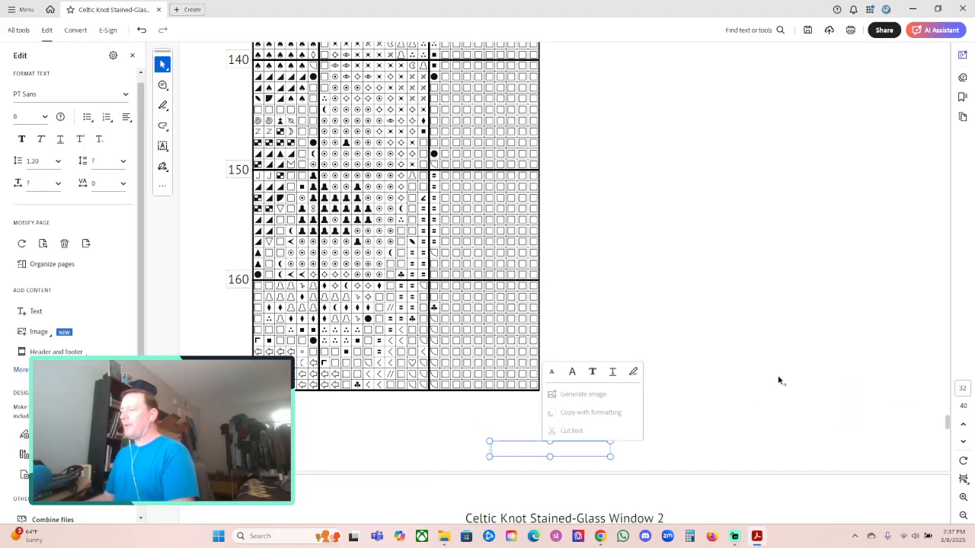
# Step: Delete the "12 / 19" page number, the copyright notice and the FlossCross credit from the footer of page 33
pyautogui.scroll(-5, 773, 376)
pyautogui.scroll(-10, 761, 374)
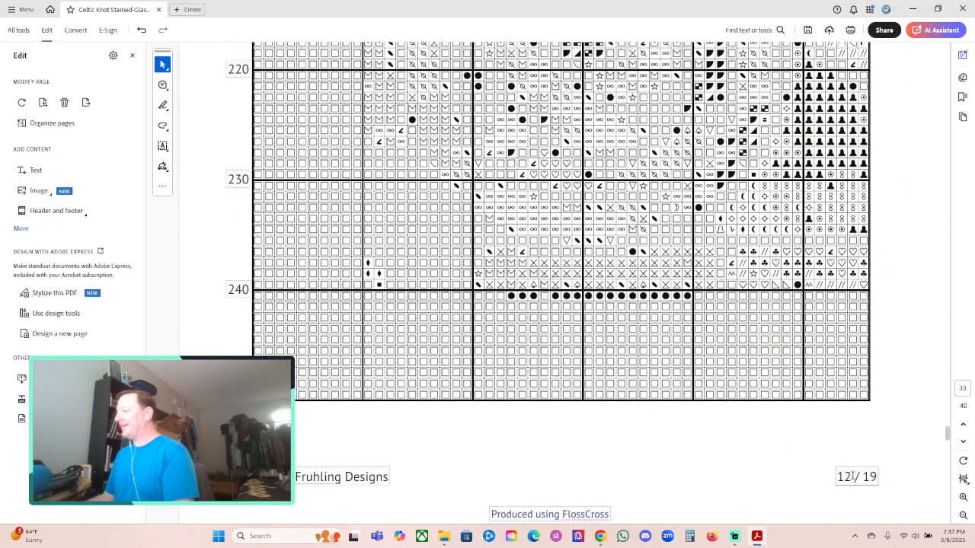
pyautogui.click(853, 476)
pyautogui.hotkey('ctrl', 'a')
pyautogui.press('Delete')
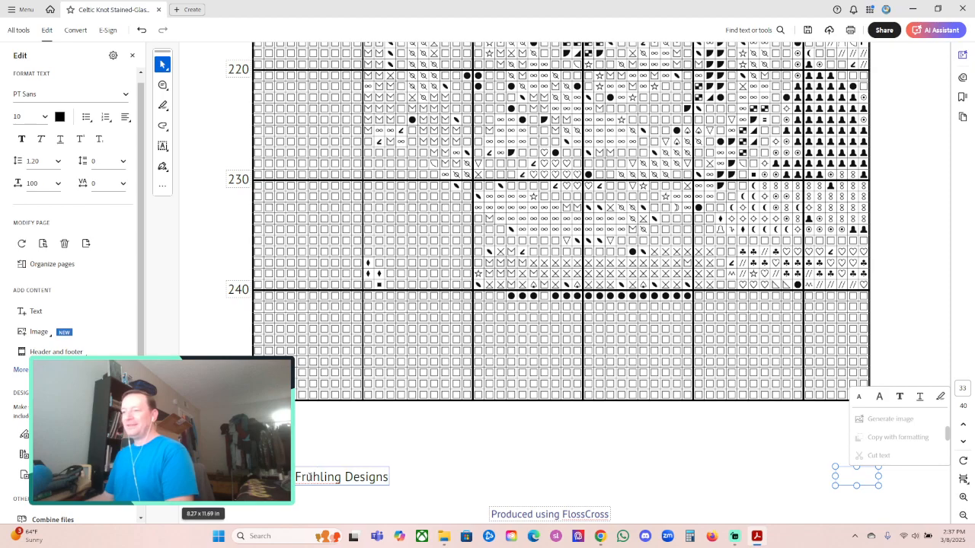
pyautogui.click(312, 476)
pyautogui.hotkey('ctrl', 'a')
pyautogui.press('Delete')
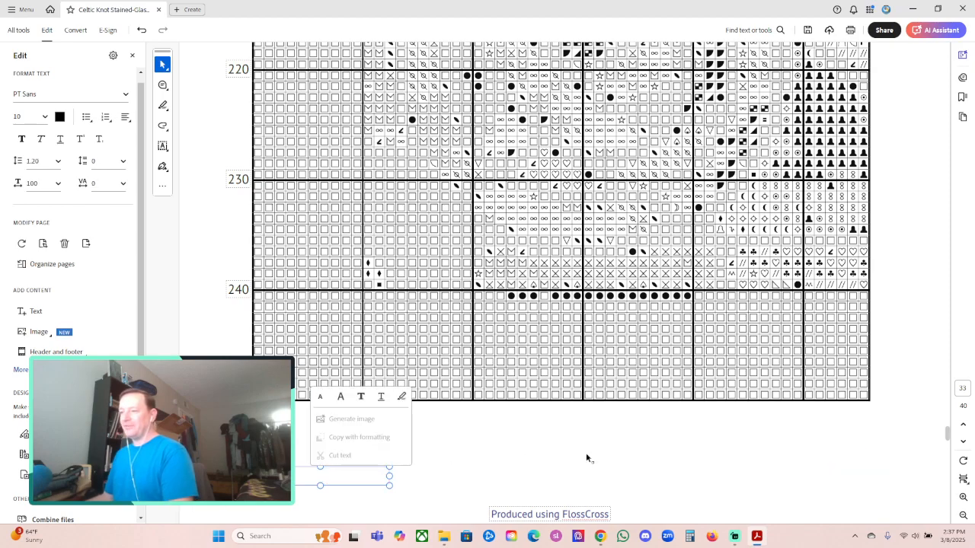
pyautogui.click(586, 456)
pyautogui.scroll(-3, 550, 347)
pyautogui.doubleClick(550, 314)
pyautogui.hotkey('ctrl', 'a')
pyautogui.press('Delete')
pyautogui.click(786, 275)
# Step: Delete the "13 / 19" page number, the copyright notice and the FlossCross credit from the footer of page 34
pyautogui.scroll(-15, 771, 317)
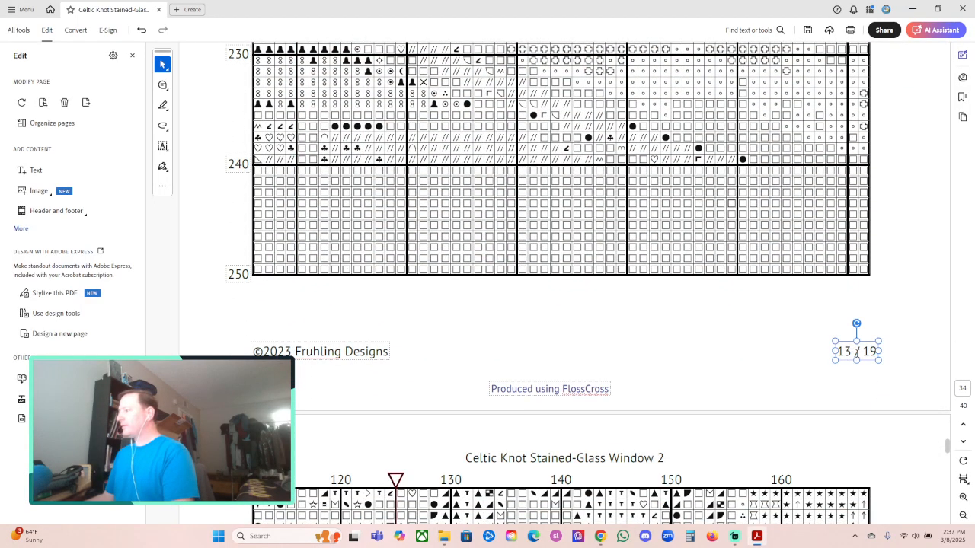
pyautogui.doubleClick(856, 352)
pyautogui.hotkey('ctrl', 'a')
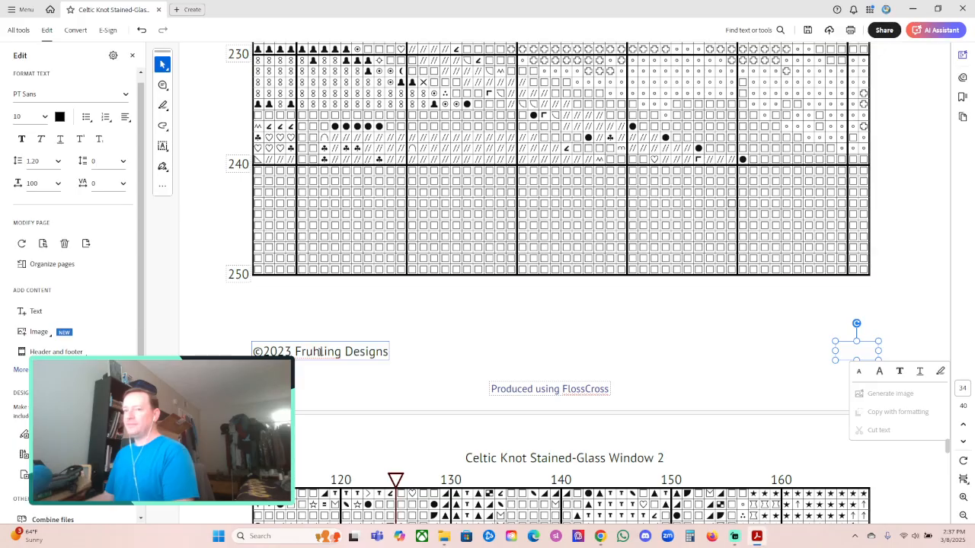
pyautogui.doubleClick(318, 351)
pyautogui.hotkey('ctrl', 'a')
pyautogui.press('Delete')
pyautogui.doubleClick(598, 387)
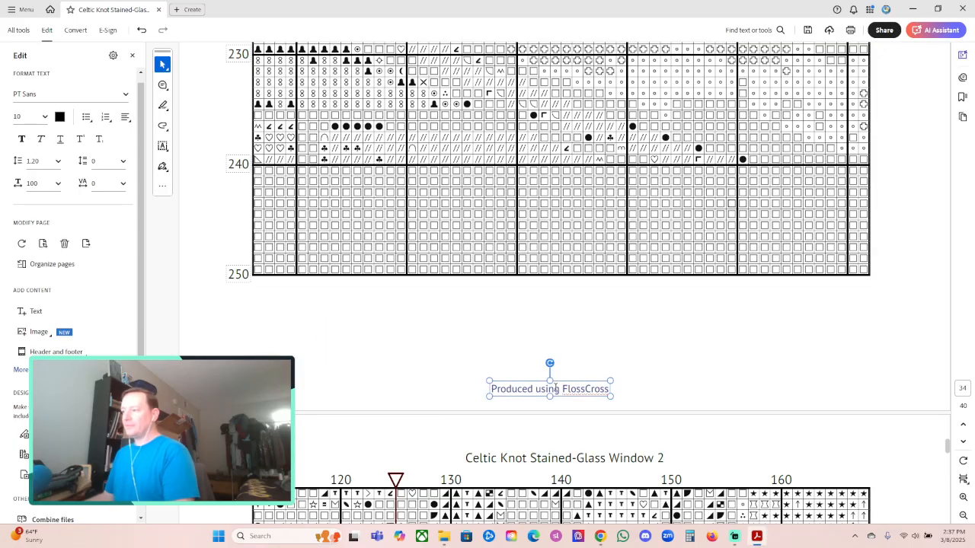
pyautogui.hotkey('ctrl', 'a')
pyautogui.press('Delete')
pyautogui.click(732, 340)
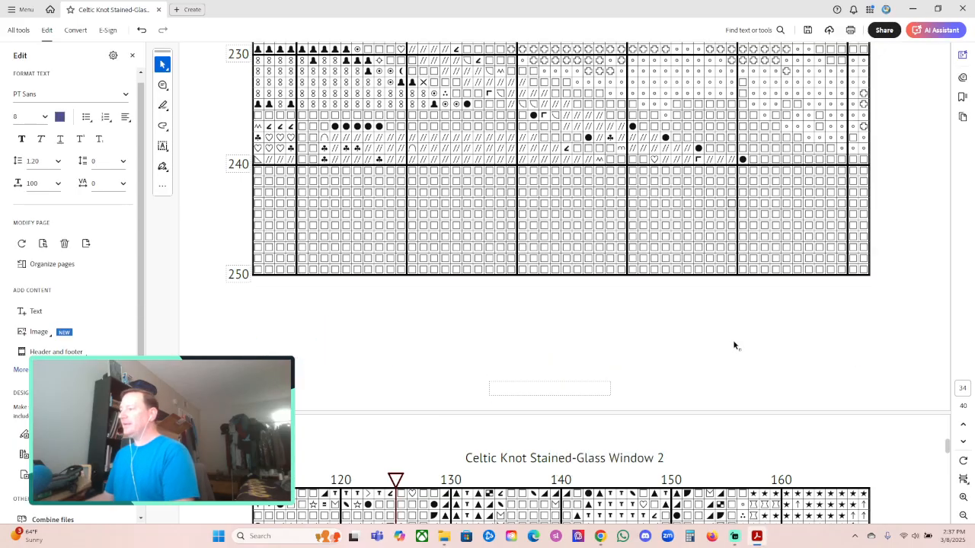
# Step: Delete the "14 / 19" page number, the copyright notice and the FlossCross credit from the footer of page 35
pyautogui.scroll(-8, 735, 340)
pyautogui.scroll(-10, 740, 338)
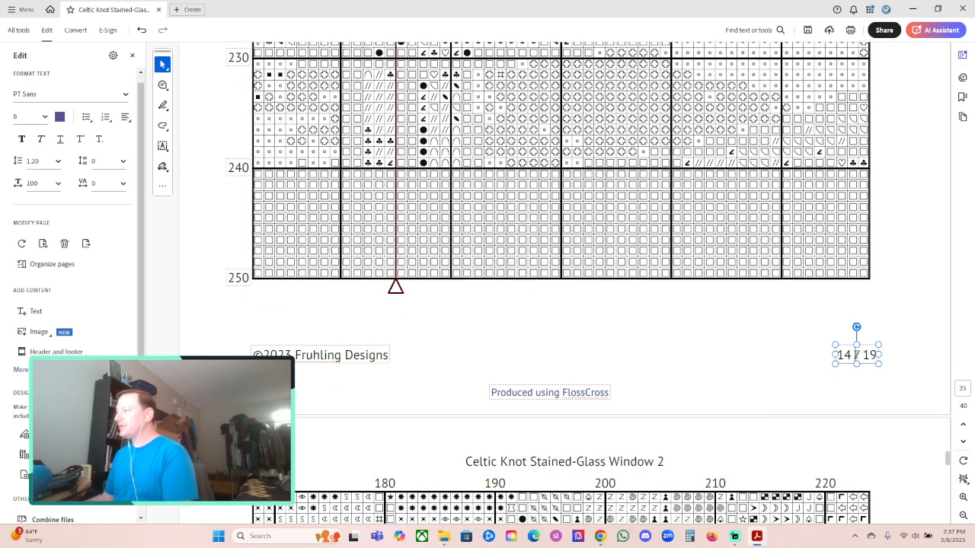
pyautogui.click(373, 364)
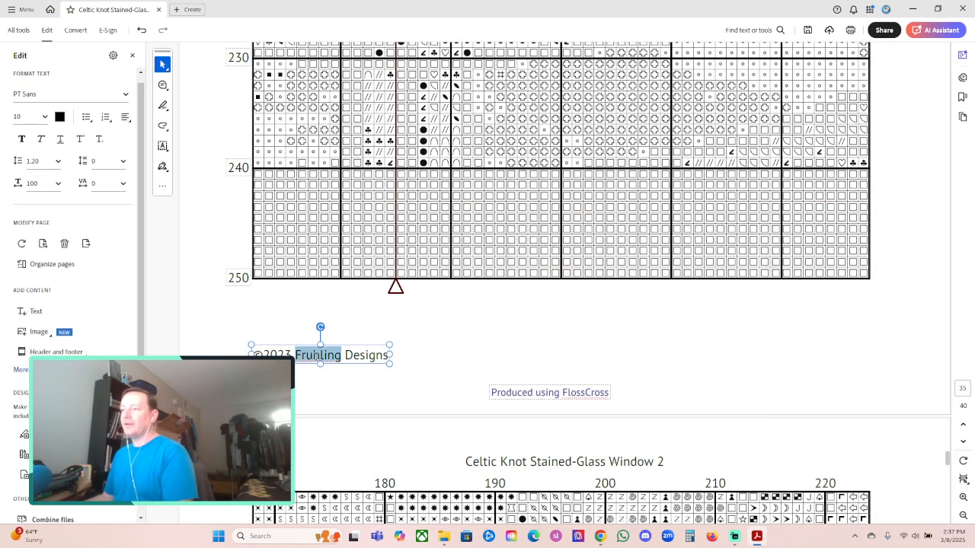
pyautogui.press('Delete')
pyautogui.doubleClick(542, 393)
pyautogui.hotkey('ctrl', 'a')
pyautogui.press('Delete')
pyautogui.click(736, 358)
# Step: Delete the "15 / 19" page number, the copyright notice and the FlossCross credit from the footer of page 36
pyautogui.scroll(-10, 736, 359)
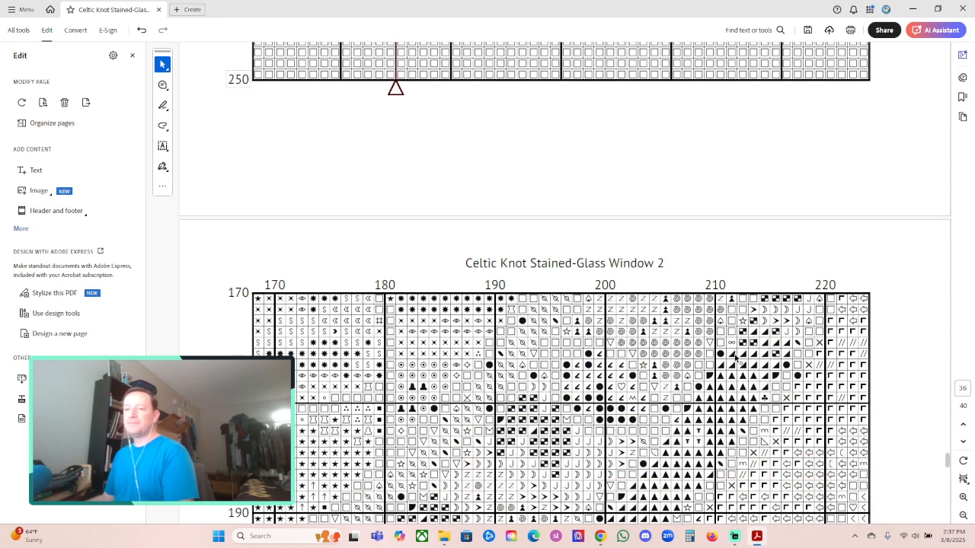
pyautogui.scroll(-4, 754, 355)
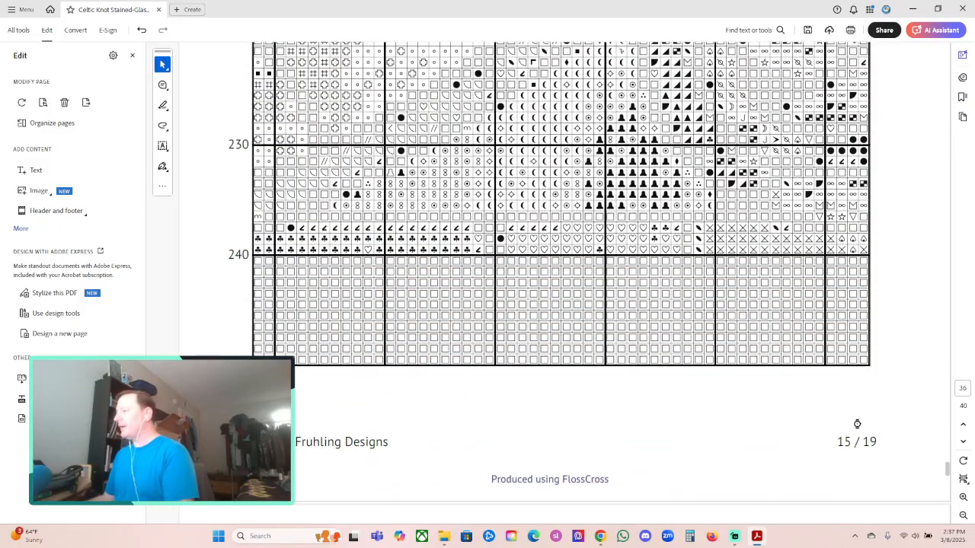
pyautogui.hotkey('ctrl', 'a')
pyautogui.press('Delete')
pyautogui.click(326, 442)
pyautogui.doubleClick(327, 442)
pyautogui.click(328, 442)
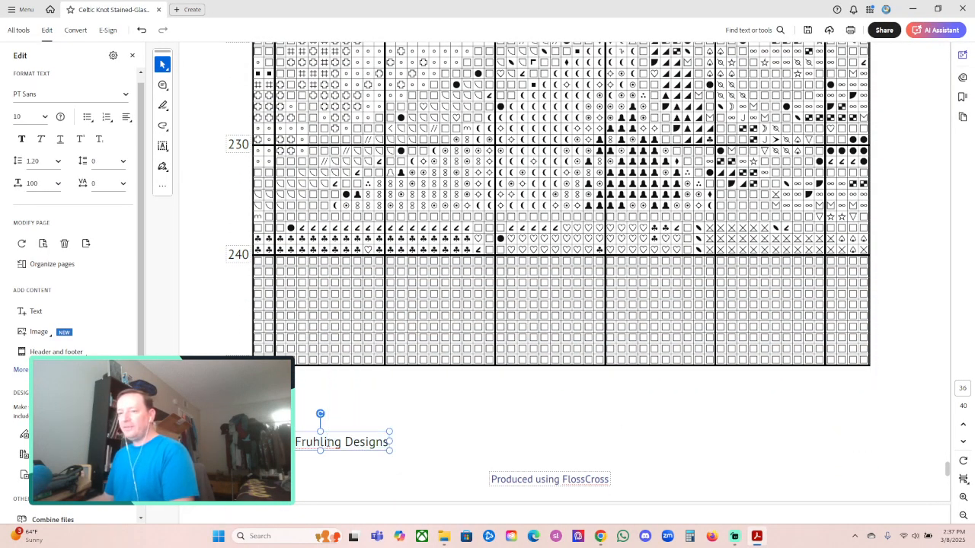
pyautogui.hotkey('ctrl', 'a')
pyautogui.press('Delete')
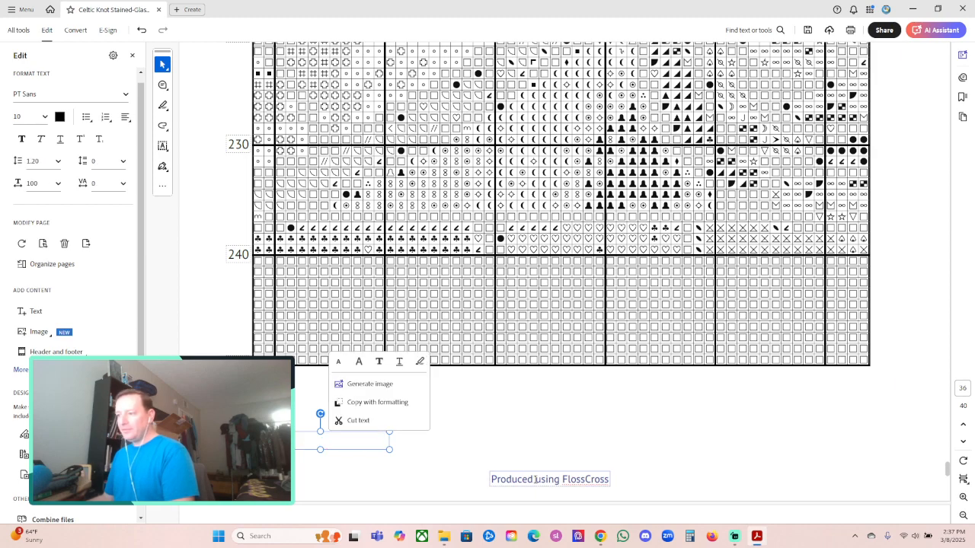
pyautogui.click(542, 481)
pyautogui.doubleClick(542, 481)
pyautogui.click(542, 482)
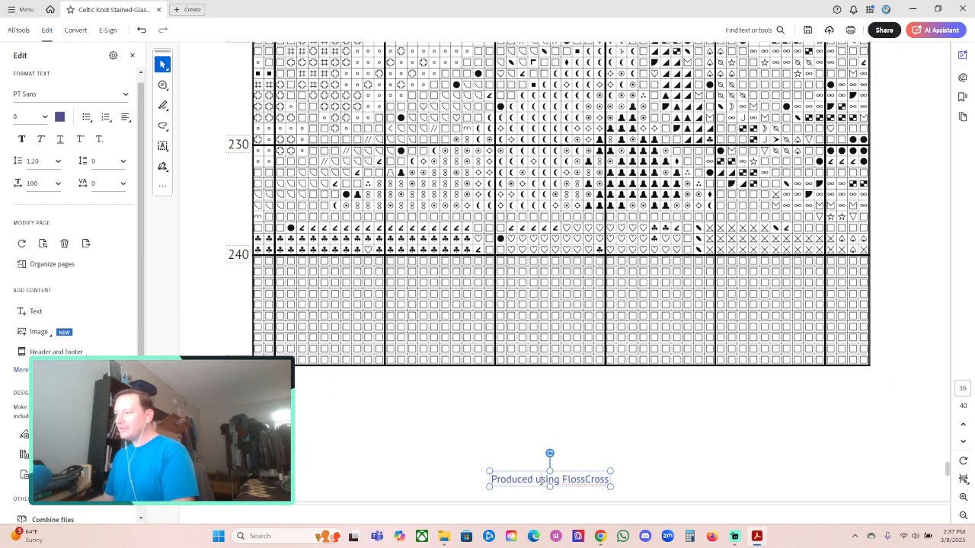
pyautogui.doubleClick(542, 481)
pyautogui.hotkey('ctrl', 'a')
pyautogui.press('Delete')
# Step: Delete the "16 / 19" page number, the copyright notice and the FlossCross credit from the footer of page 37
pyautogui.scroll(-10, 772, 423)
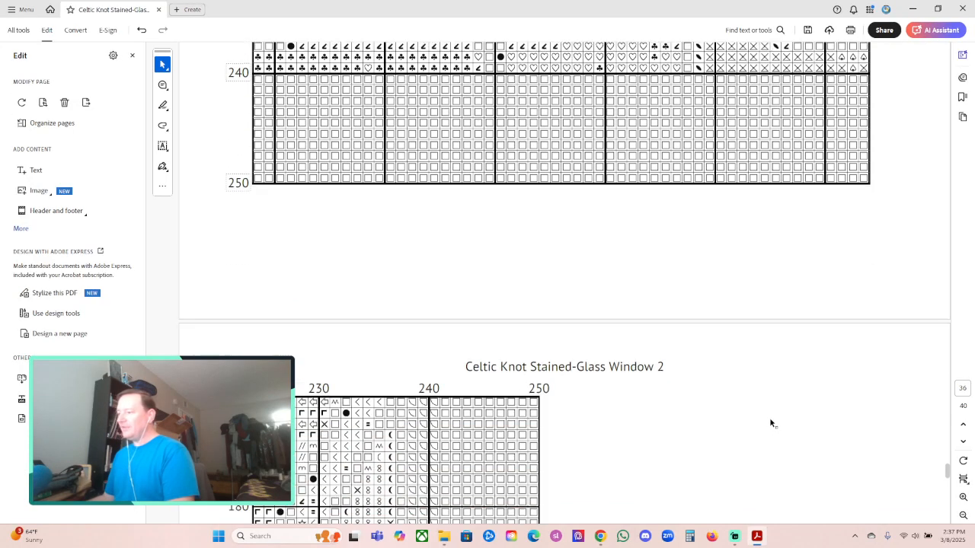
pyautogui.scroll(-10, 765, 400)
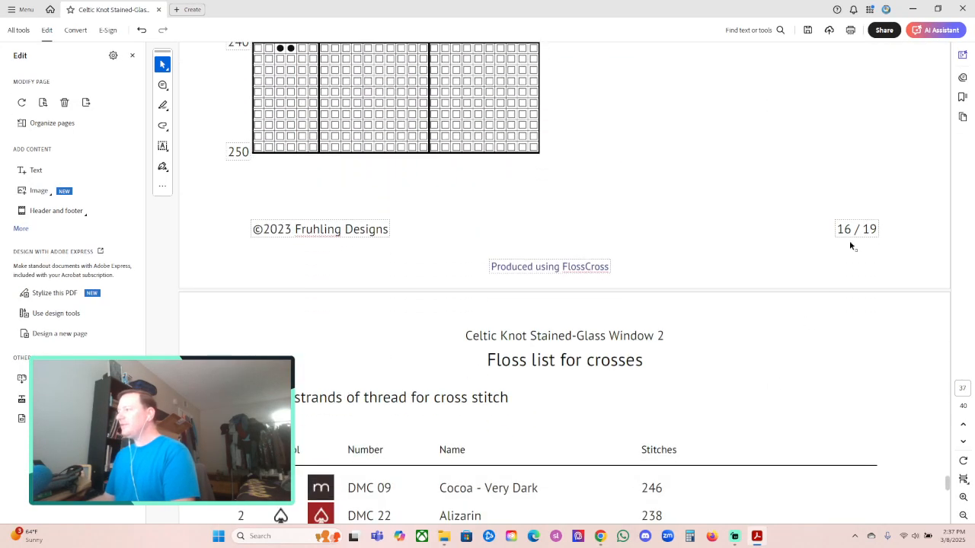
pyautogui.click(857, 229)
pyautogui.hotkey('ctrl', 'a')
pyautogui.click(320, 229)
pyautogui.hotkey('ctrl', 'a')
pyautogui.click(533, 266)
pyautogui.hotkey('ctrl', 'a')
pyautogui.press('Delete')
# Step: Delete the "17 / 19" page number, the copyright notice and the FlossCross credit from the footer of page 38
pyautogui.scroll(-10, 713, 297)
pyautogui.scroll(-5, 703, 284)
pyautogui.click(856, 297)
pyautogui.hotkey('ctrl', 'a')
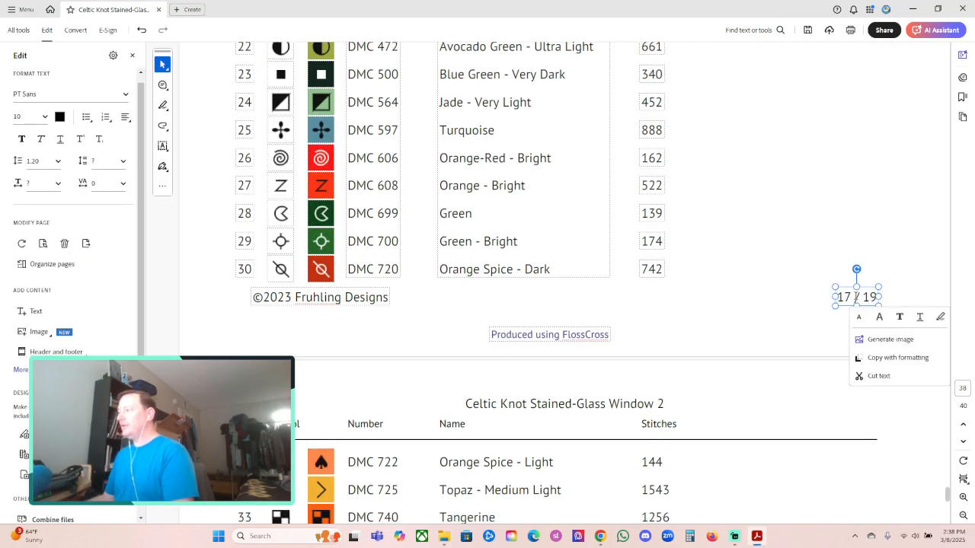
pyautogui.press('Delete')
pyautogui.click(323, 297)
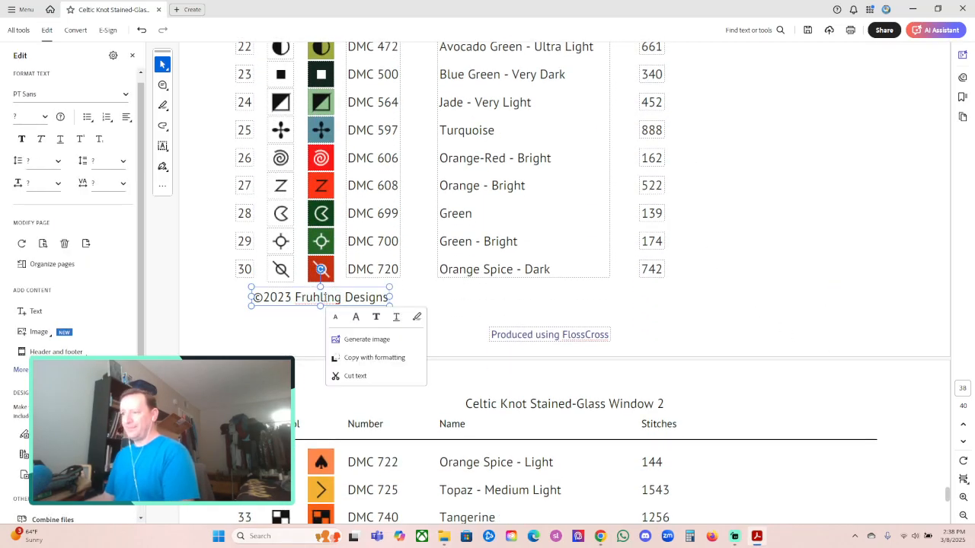
pyautogui.click(323, 297)
pyautogui.hotkey('ctrl', 'a')
pyautogui.press('Delete')
pyautogui.click(538, 334)
pyautogui.click(539, 334)
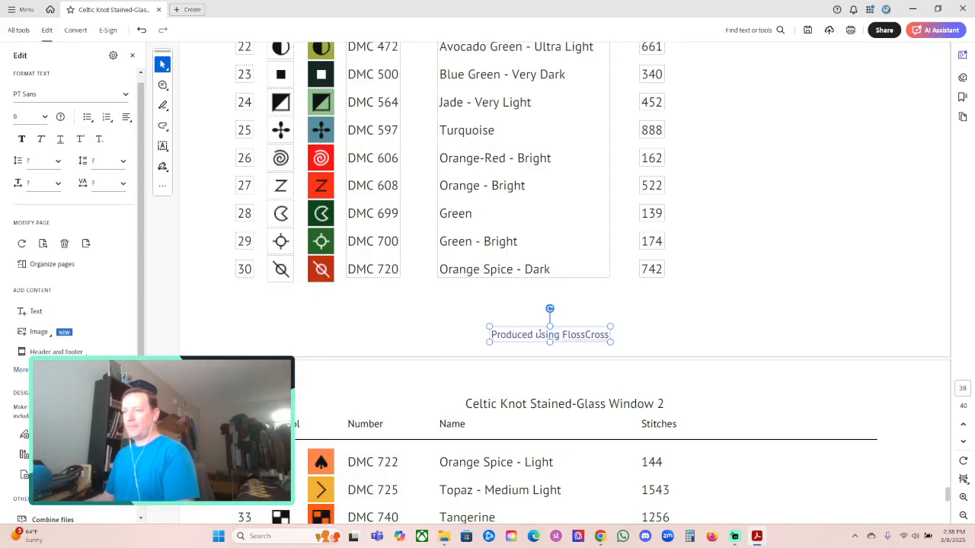
pyautogui.hotkey('ctrl', 'a')
pyautogui.press('Delete')
pyautogui.click(820, 282)
# Step: Delete the "18 / 19" page number, the overlapping copyright notice and the FlossCross credit from page 39, keeping the DMC 3371 row
pyautogui.scroll(-15, 820, 298)
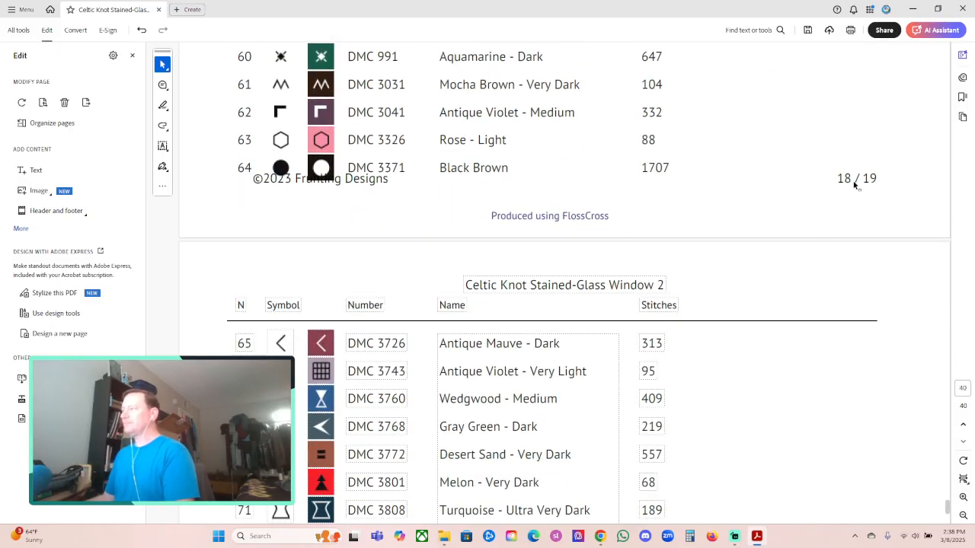
pyautogui.click(859, 181)
pyautogui.scroll(-11, 851, 276)
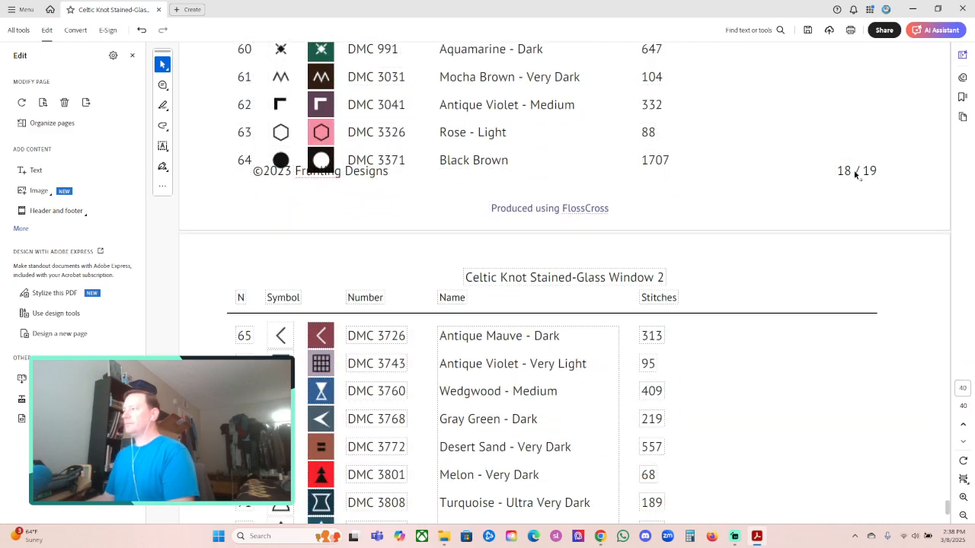
pyautogui.scroll(10, 853, 175)
pyautogui.scroll(-2, 864, 221)
pyautogui.scroll(-8, 877, 267)
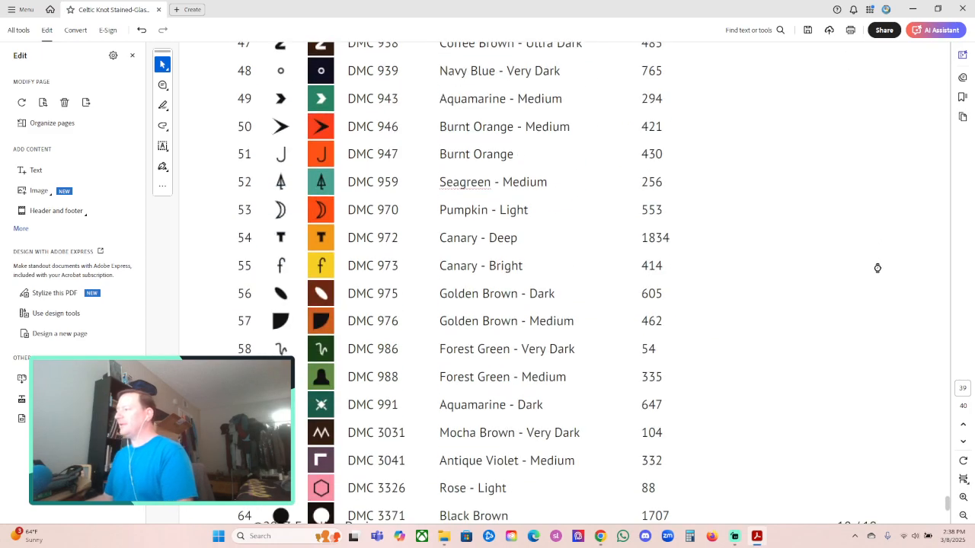
pyautogui.doubleClick(846, 253)
pyautogui.hotkey('ctrl', 'a')
pyautogui.press('Delete')
pyautogui.click(389, 255)
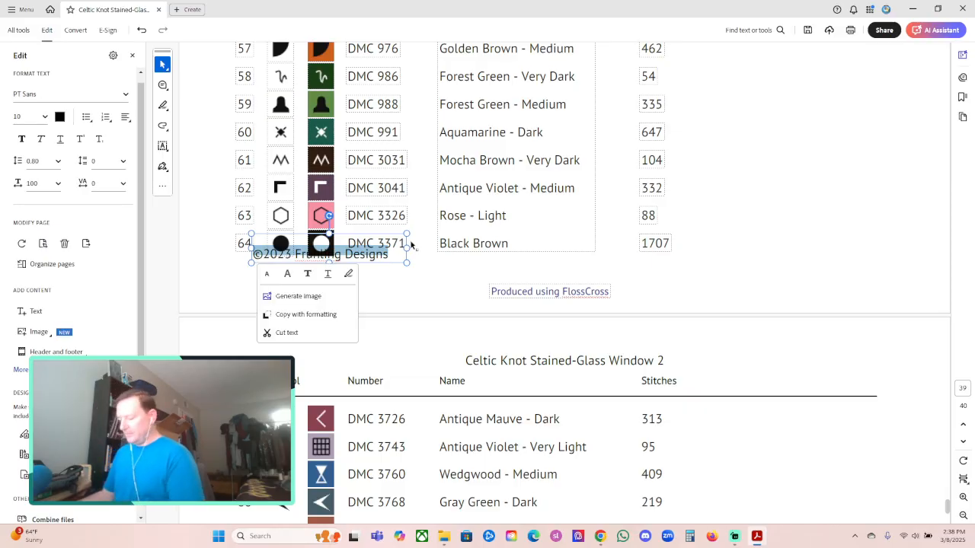
pyautogui.press('Delete')
pyautogui.click(798, 216)
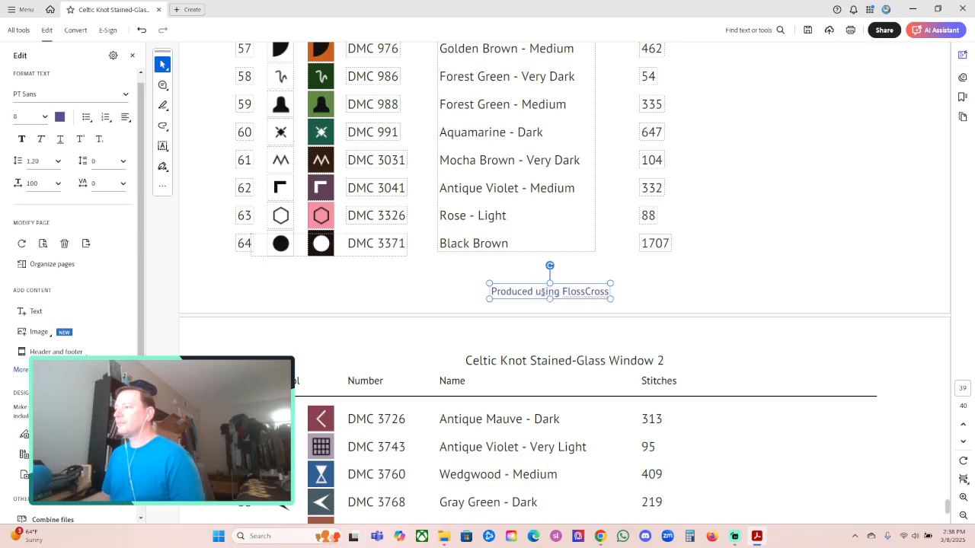
pyautogui.press('Delete')
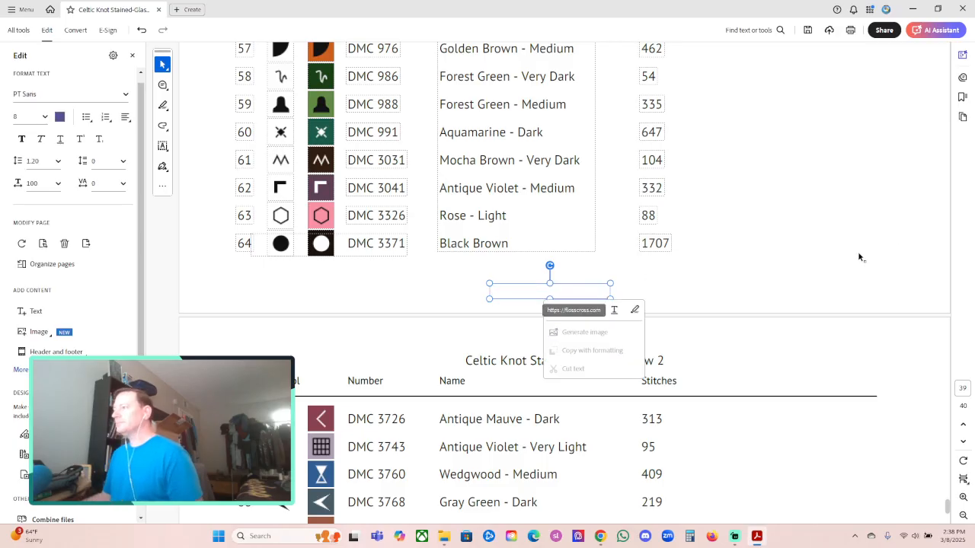
pyautogui.click(859, 257)
# Step: Delete the "19 / 19" page number, the copyright notice and the FlossCross credit from page 40's footer, and save the PDF
pyautogui.scroll(-5, 860, 257)
pyautogui.scroll(-6, 866, 266)
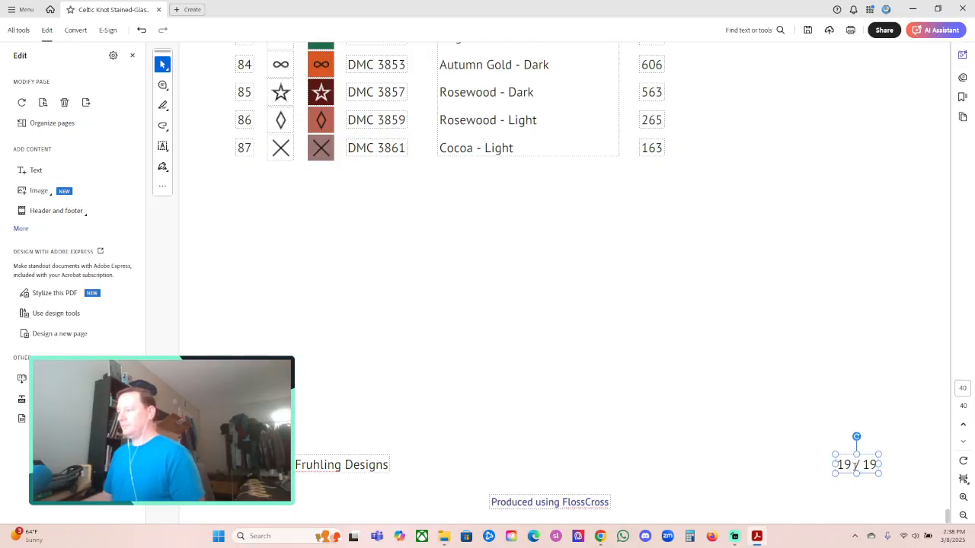
pyautogui.click(854, 465)
pyautogui.hotkey('ctrl', 'a')
pyautogui.press('Delete')
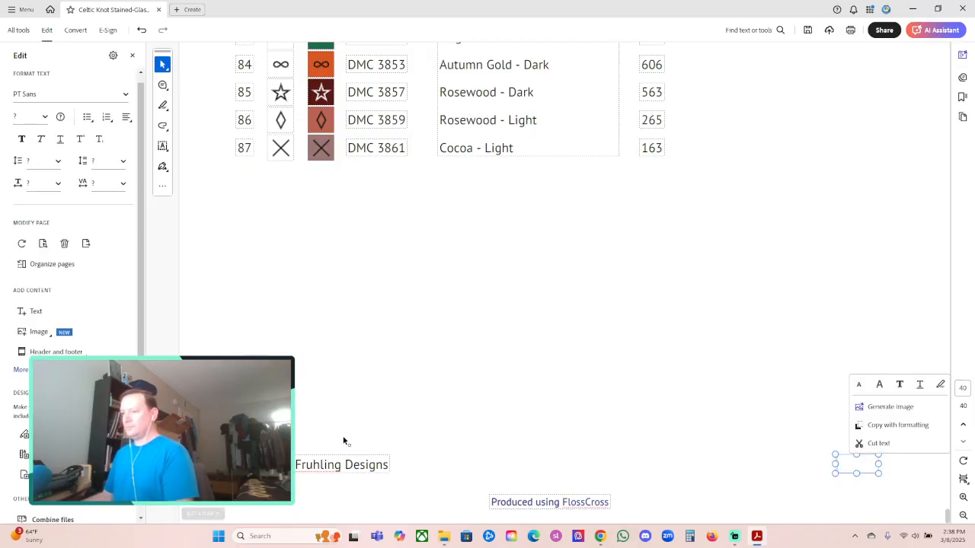
pyautogui.doubleClick(319, 465)
pyautogui.hotkey('ctrl', 'a')
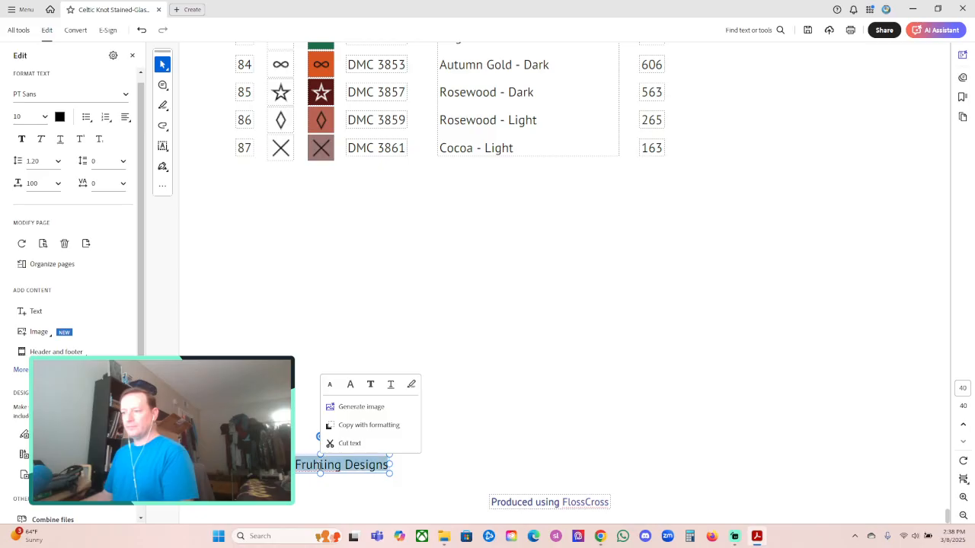
pyautogui.press('Delete')
pyautogui.click(550, 503)
pyautogui.hotkey('ctrl', 'a')
pyautogui.press('Delete')
pyautogui.click(738, 382)
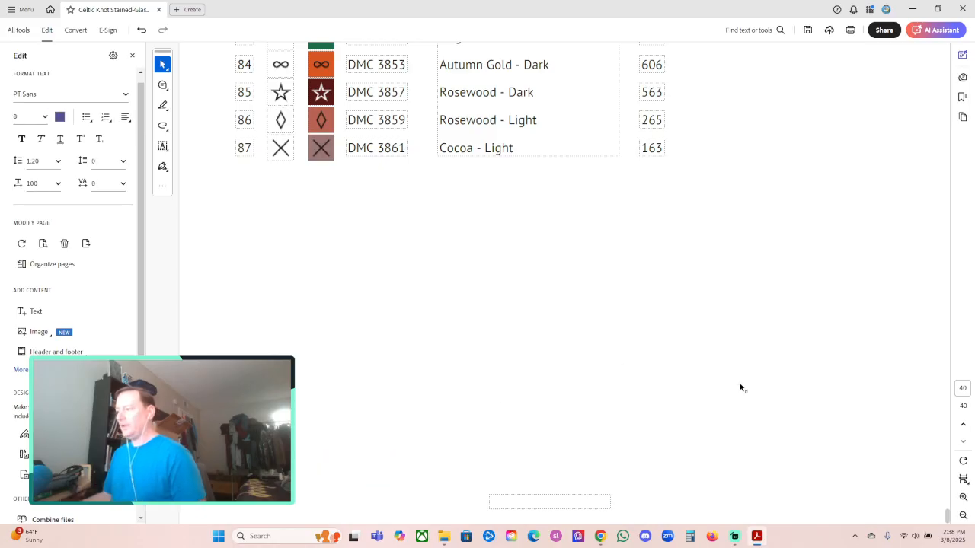
pyautogui.click(806, 29)
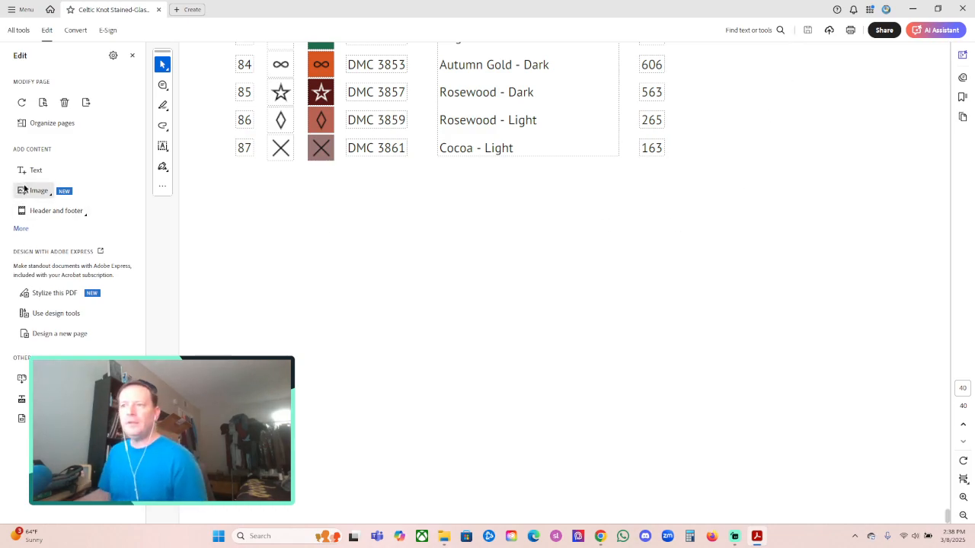
# Step: Add a 10-point Arial footer to all pages with "©2023 Fruhling Designs" as left footer text and the page number as right footer text
pyautogui.click(40, 211)
pyautogui.click(118, 229)
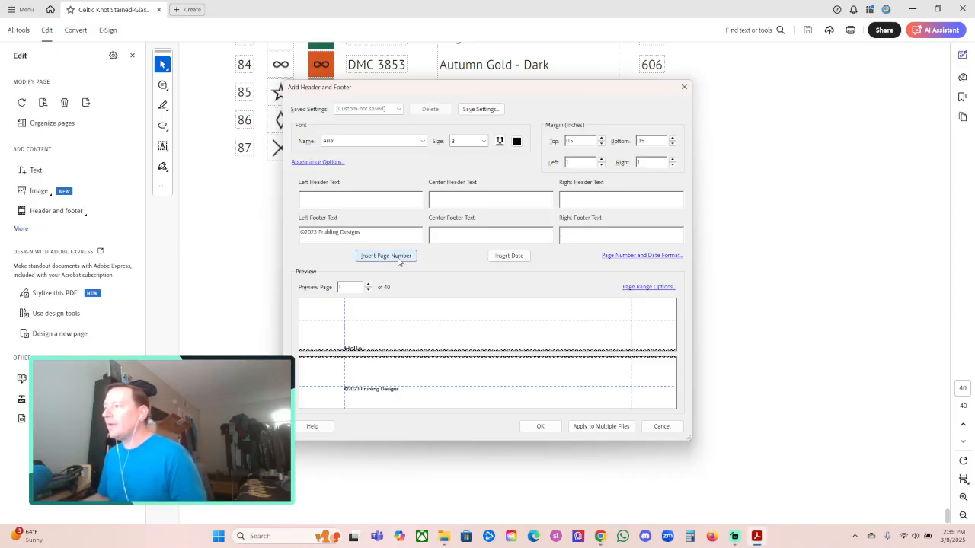
pyautogui.click(484, 141)
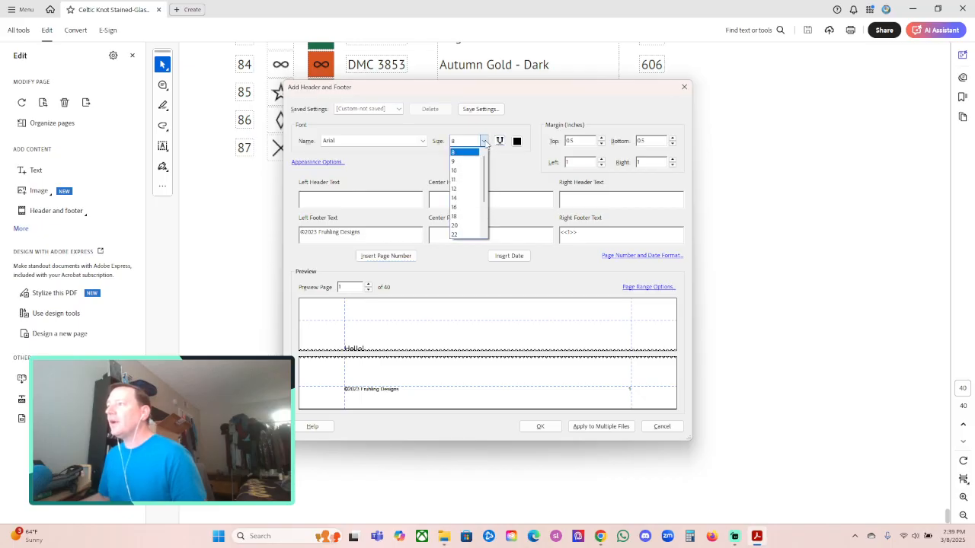
pyautogui.click(471, 171)
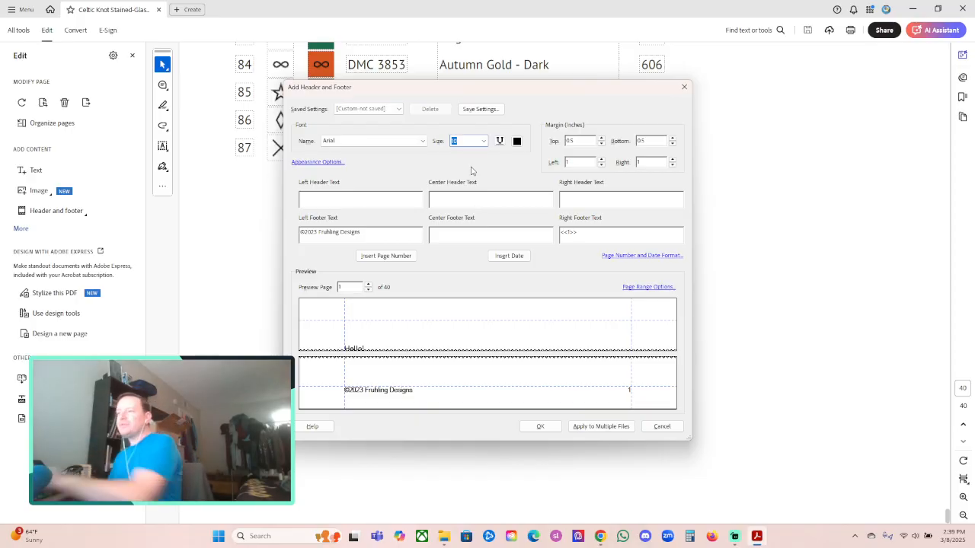
pyautogui.click(540, 427)
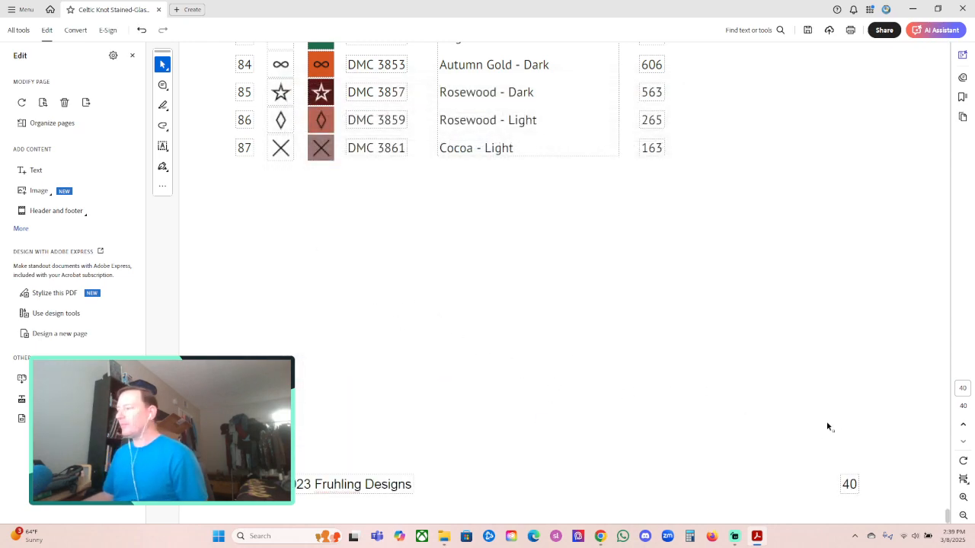
# Step: Save the PDF, check the new footer on the first page and close the document
pyautogui.click(810, 35)
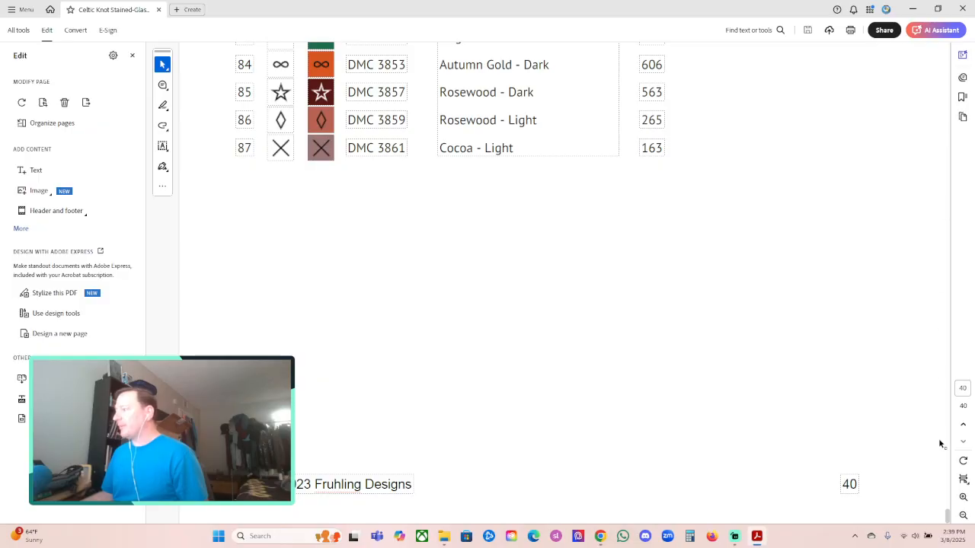
pyautogui.moveTo(948, 518); pyautogui.dragTo(951, 62)
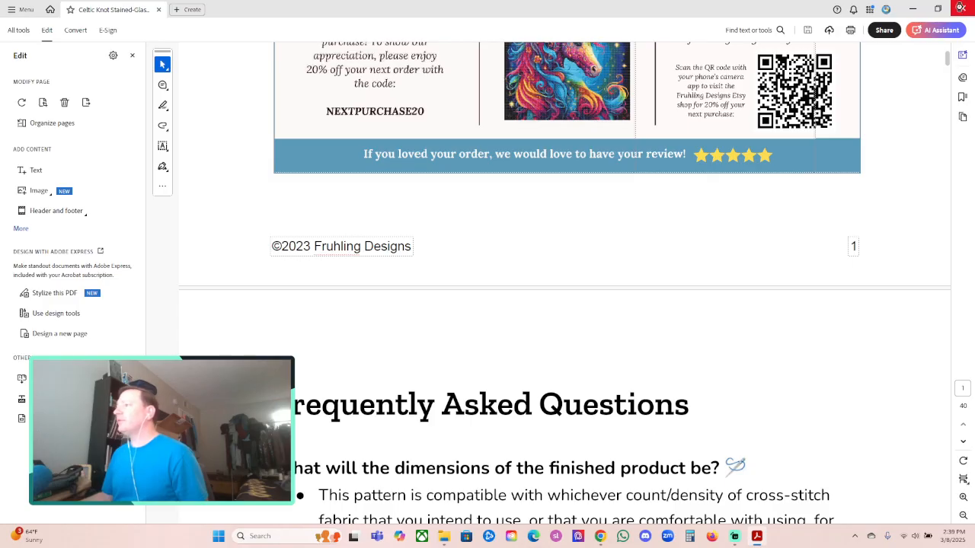
pyautogui.click(961, 8)
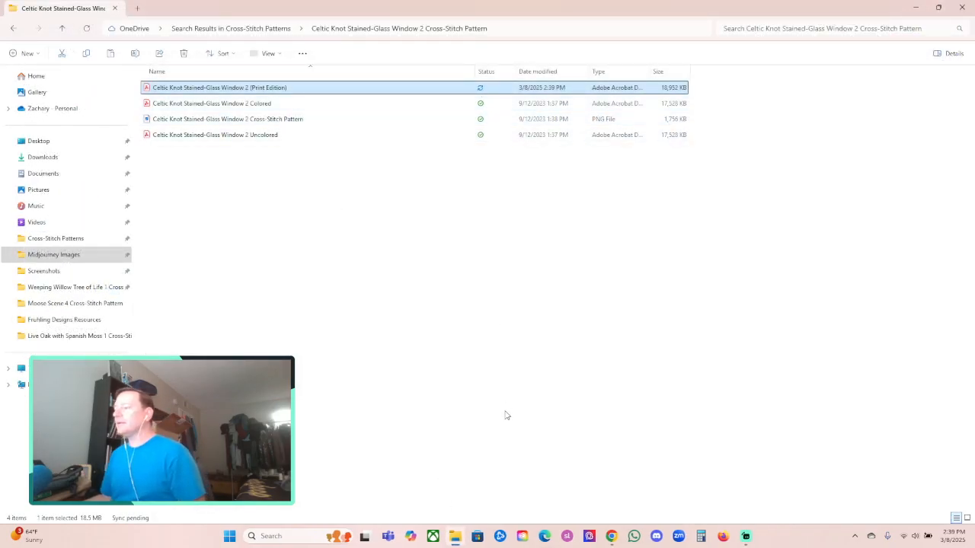
# Step: Switch to the Kindle Direct Publishing bookshelf in Chrome and start creating a new paperback
pyautogui.click(611, 536)
pyautogui.click(214, 12)
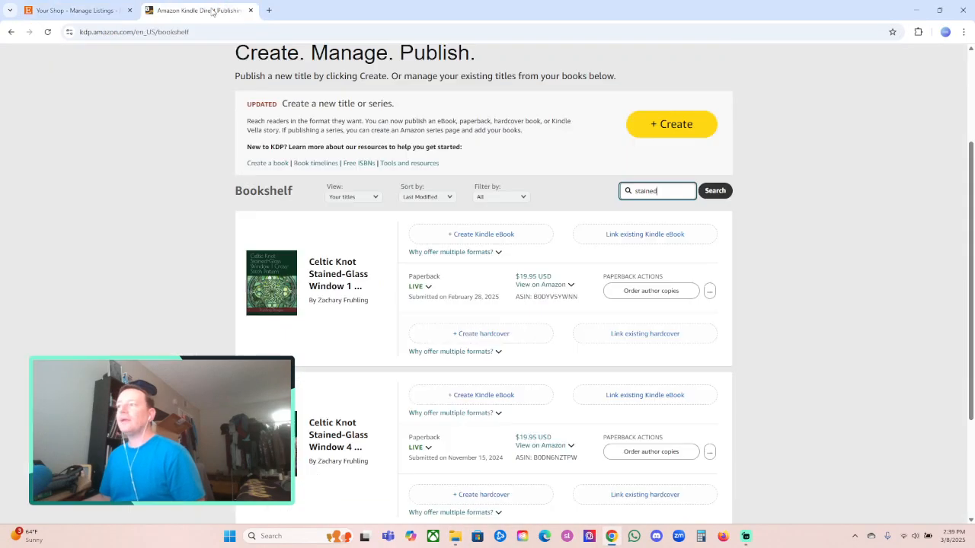
pyautogui.click(678, 136)
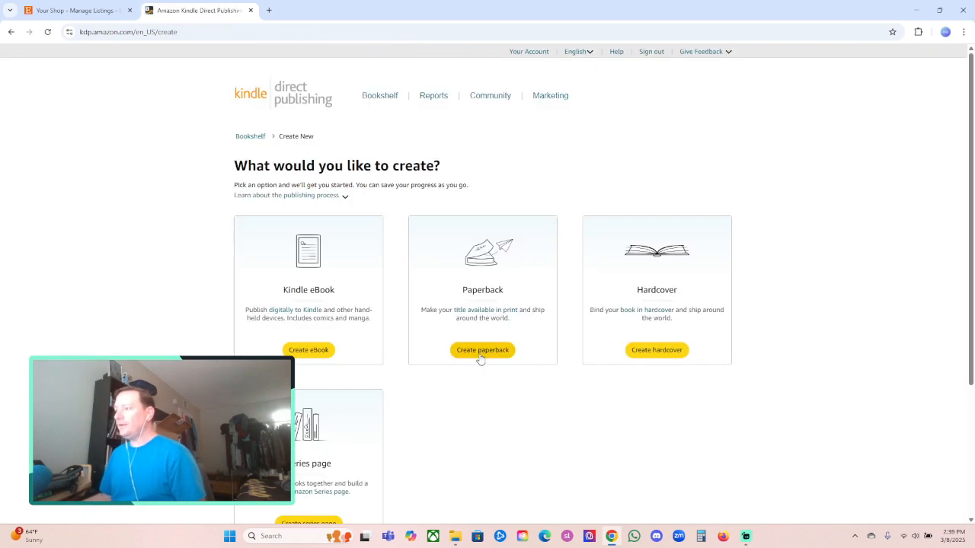
pyautogui.click(482, 351)
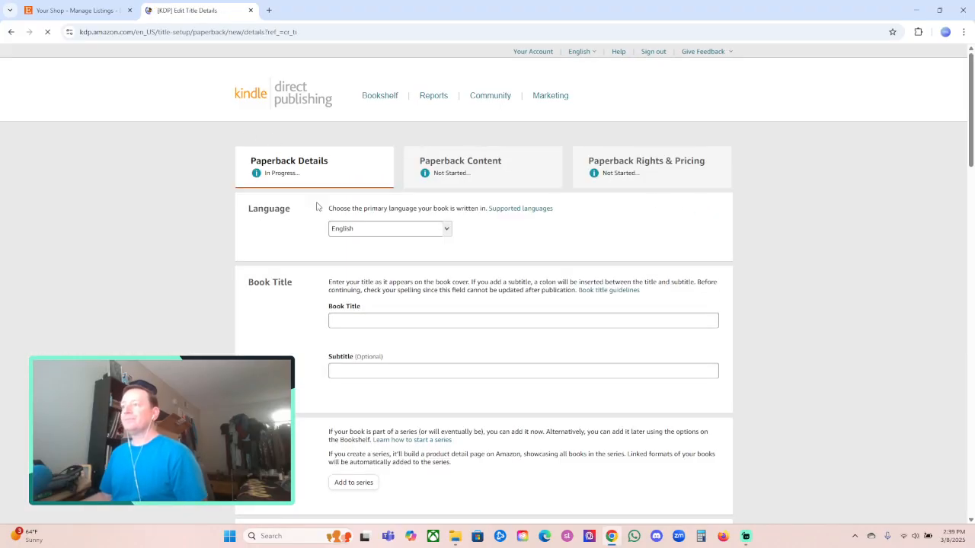
# Step: Enter "Celtic Knot Stained-Glass Window 2 Cross-Stitch Pattern" as the book title
pyautogui.click(390, 321)
pyautogui.write('Celtic Knot Stai')
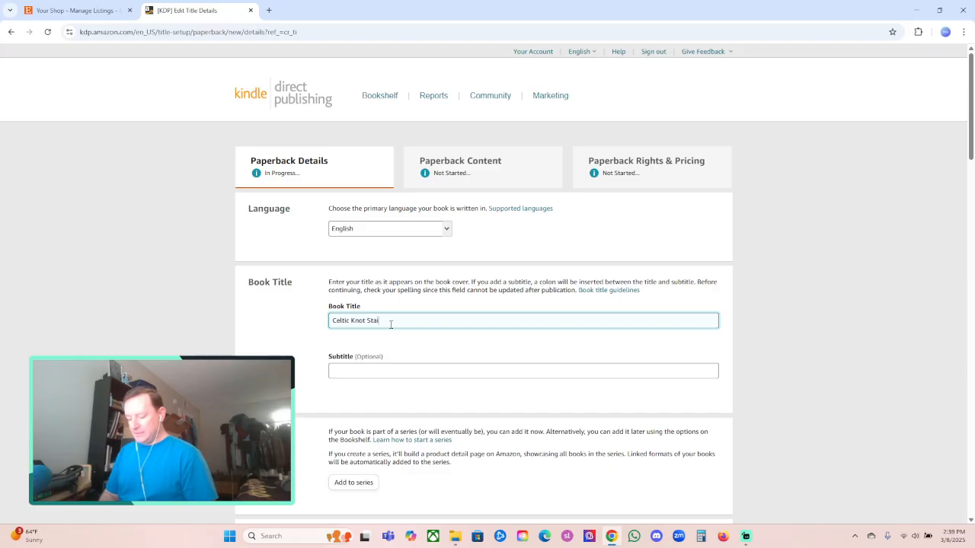
pyautogui.write('ned Glass Win')
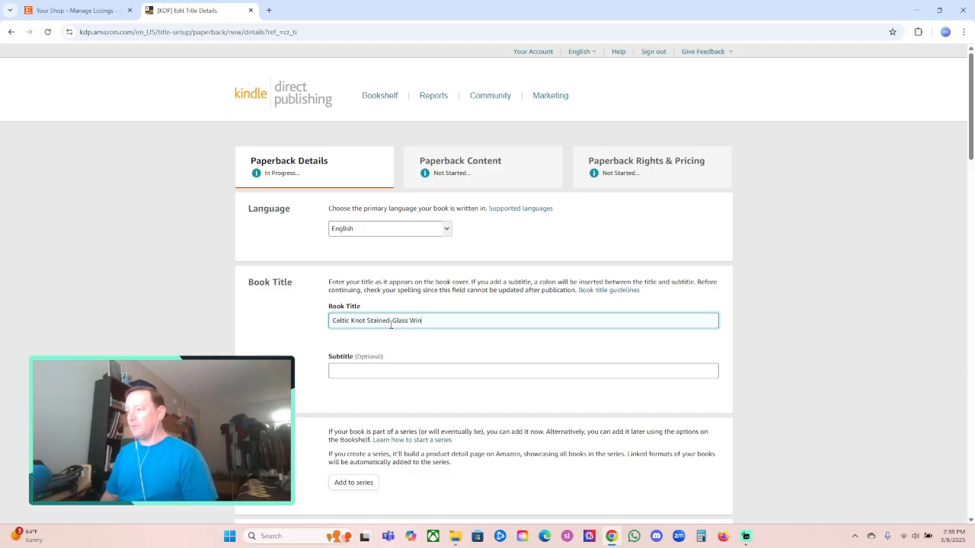
pyautogui.write('dow 2 Cross-STitch')
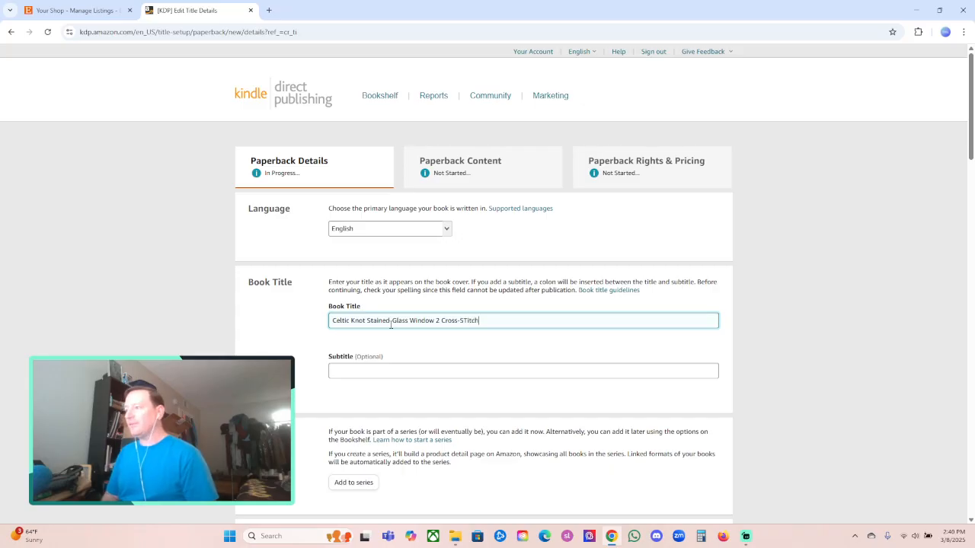
pyautogui.press('BackSpace')
pyautogui.write('titch Pattern')
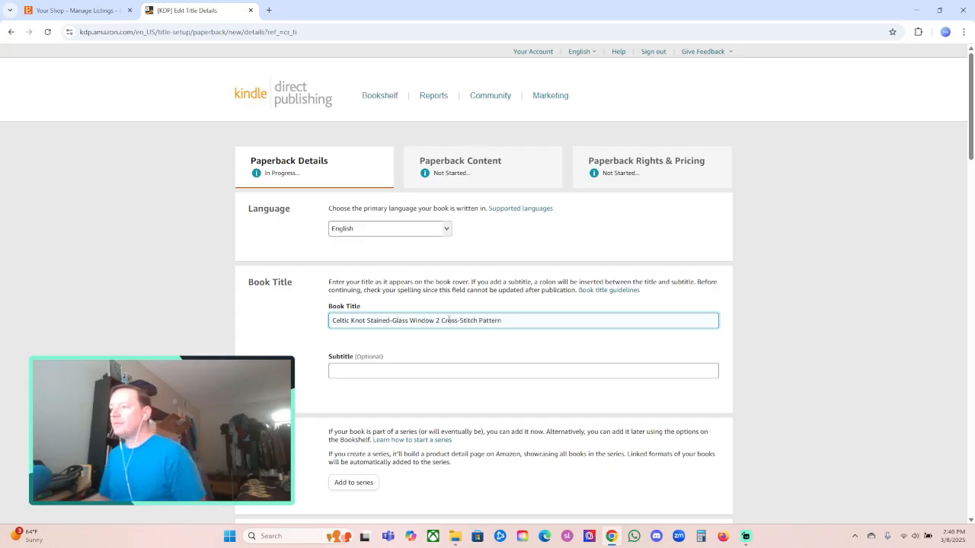
# Step: Fill in the primary author's first and last name, leaving the middle name empty
pyautogui.scroll(-3, 446, 327)
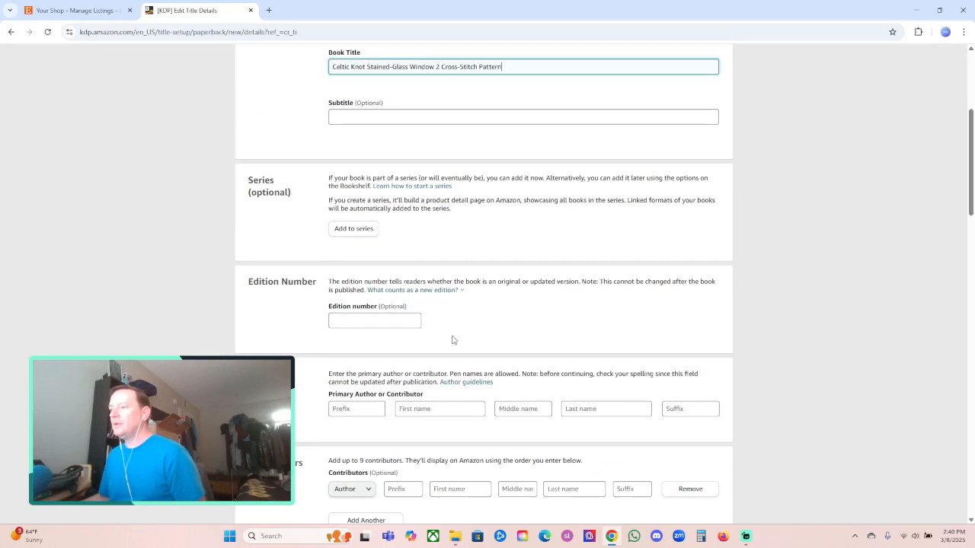
pyautogui.click(457, 408)
pyautogui.write('Zachary')
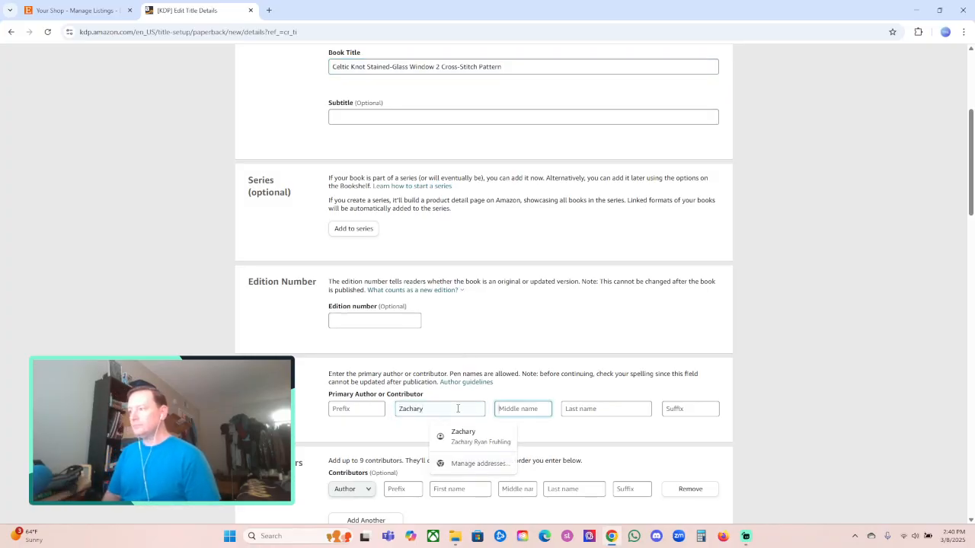
pyautogui.press('Tab')
pyautogui.press('Tab')
pyautogui.write('Fruhling')
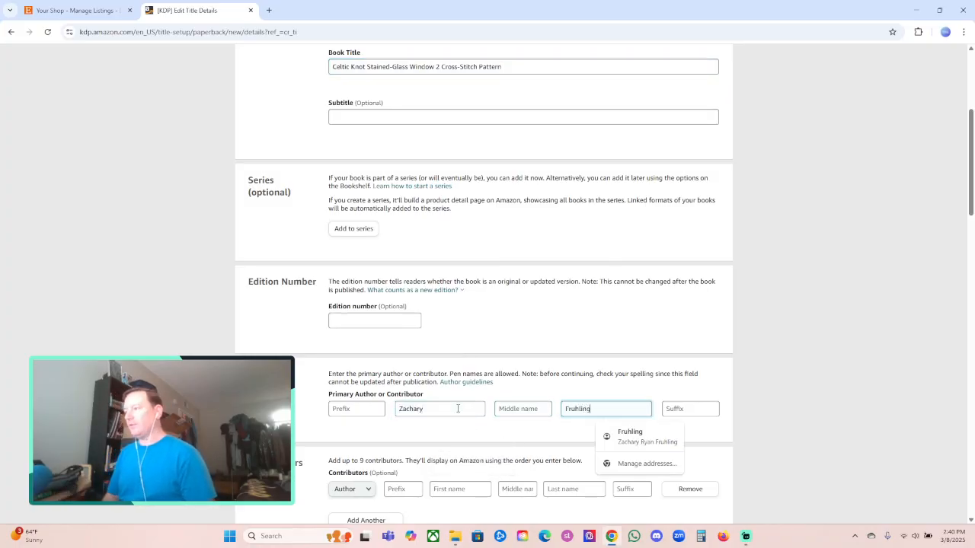
pyautogui.tripleClick(808, 306)
pyautogui.scroll(-1, 808, 306)
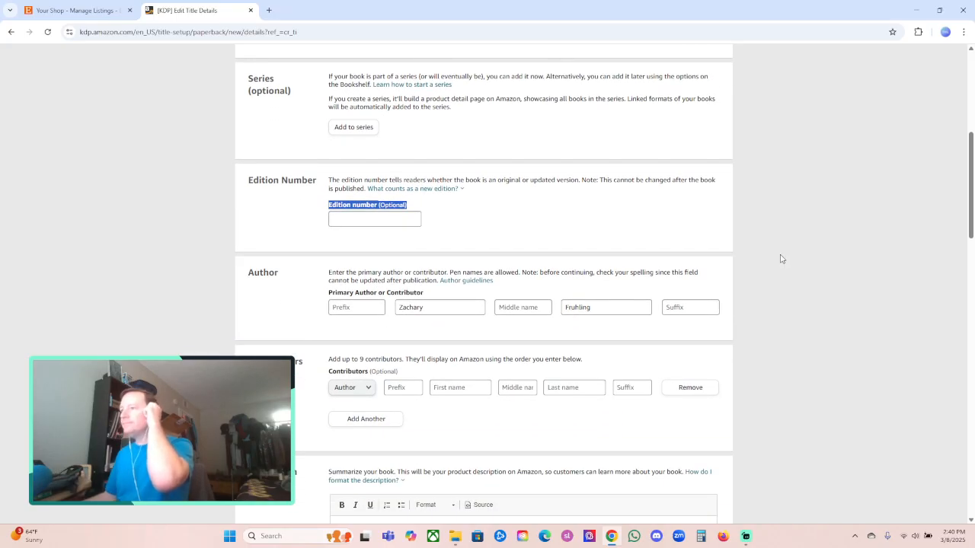
# Step: Begin the book description with "Celtic Knot Stained-Glass Window 2" in quotation marks, followed by "book-bound cross-stitch pattern from Fruhling Designs, print edition,"
pyautogui.scroll(-3, 779, 257)
pyautogui.click(655, 366)
pyautogui.write('"Celtic Knot')
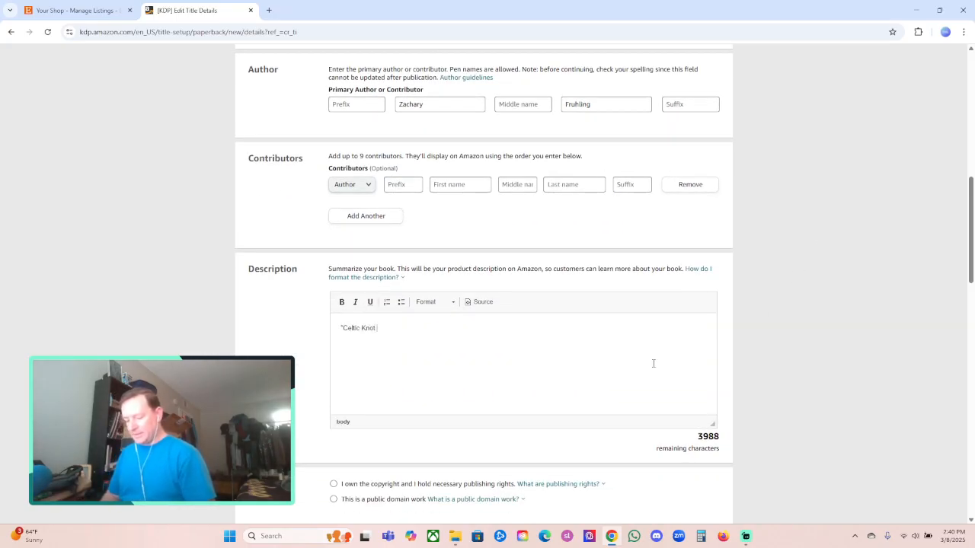
pyautogui.write(' Stained-Glass Window 2"')
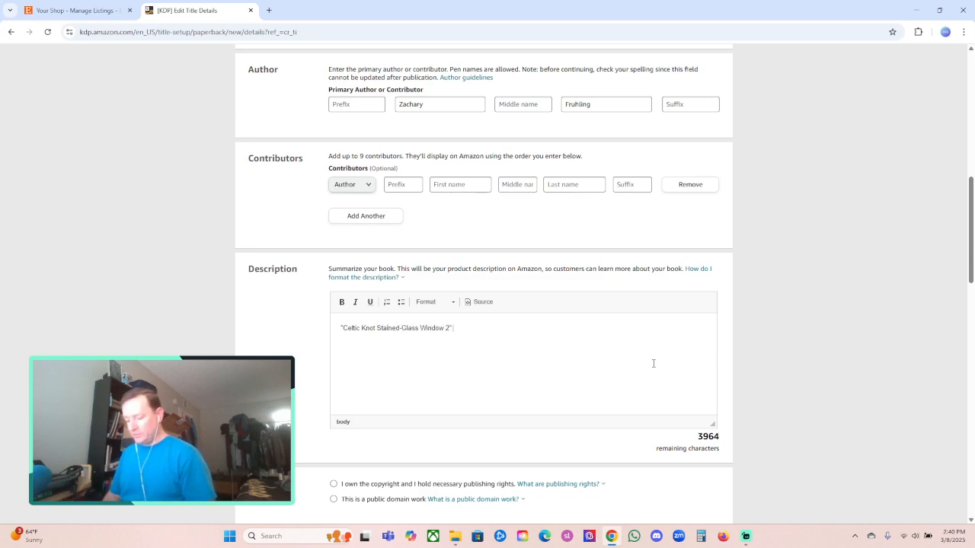
pyautogui.write(' book-')
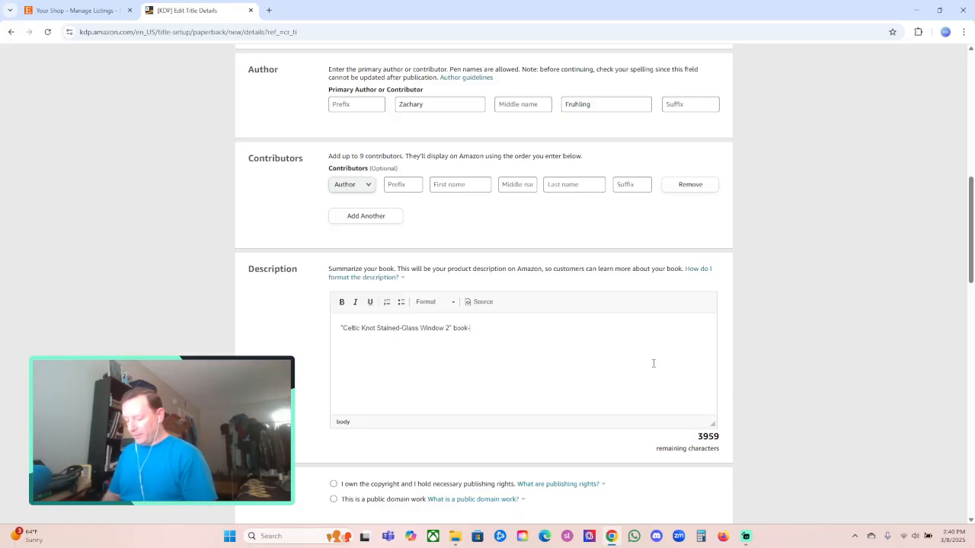
pyautogui.write('bound cross-stitch pattern')
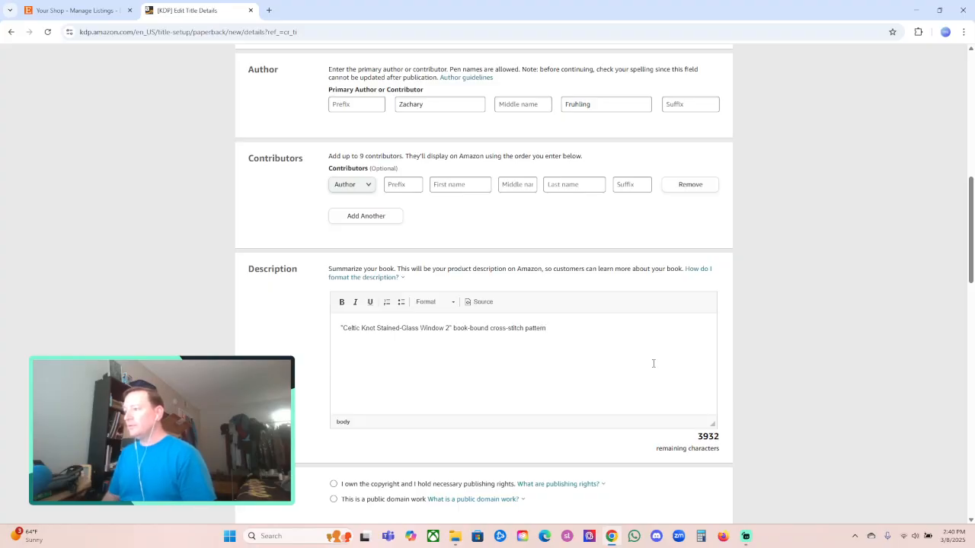
pyautogui.write(' from Fruhli')
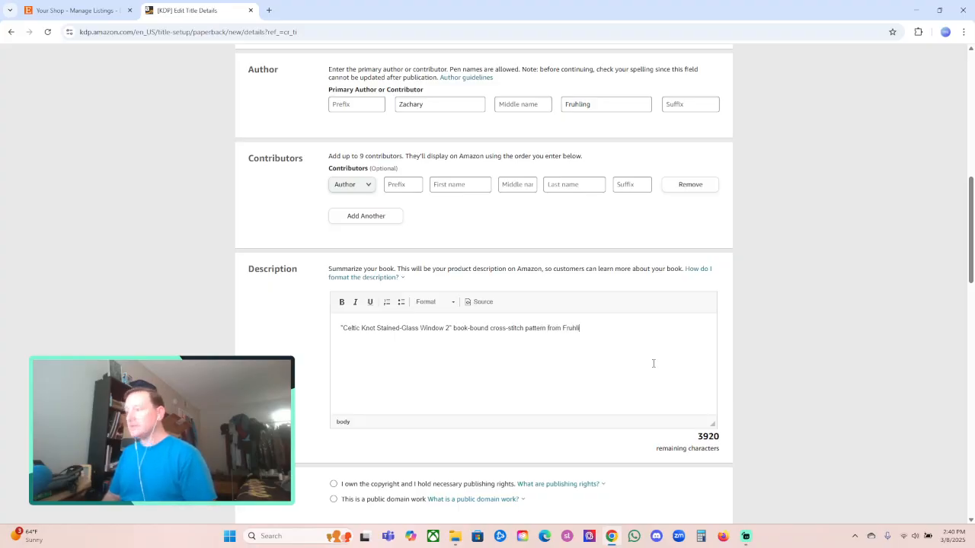
pyautogui.write('ng Designs.')
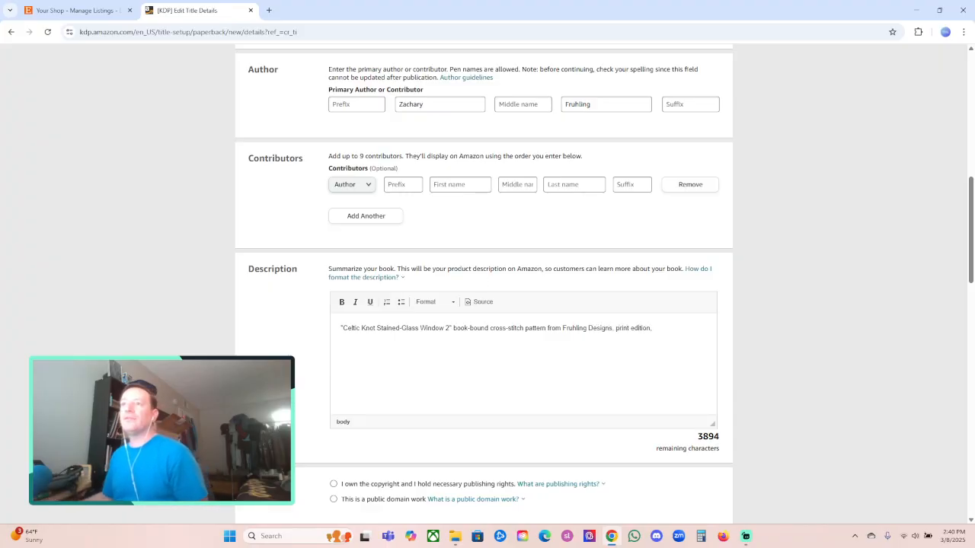
# Step: Look up the stitch dimensions in the Etsy listing for Celtic Knot Stained-Glass Window 2, and return to the paperback details form
pyautogui.click(77, 10)
pyautogui.click(797, 354)
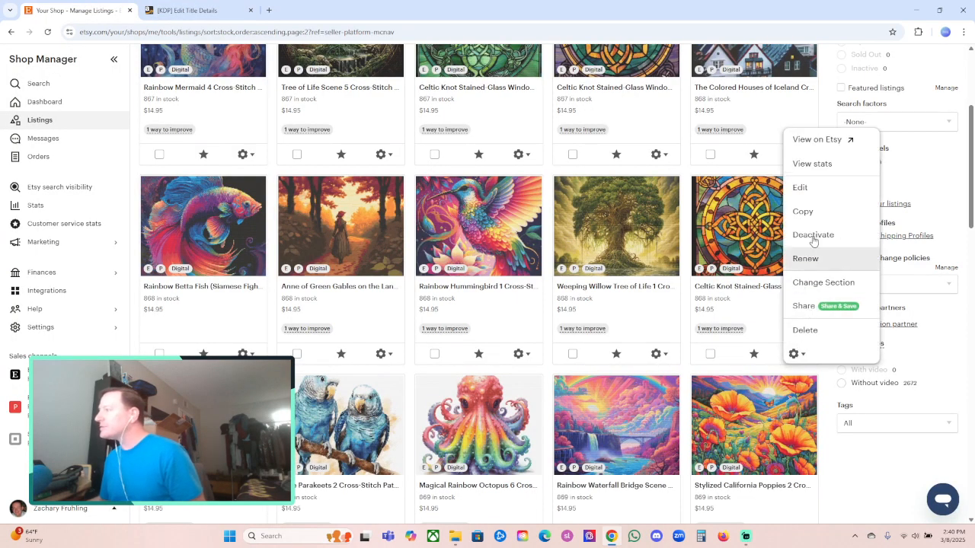
pyautogui.click(800, 140)
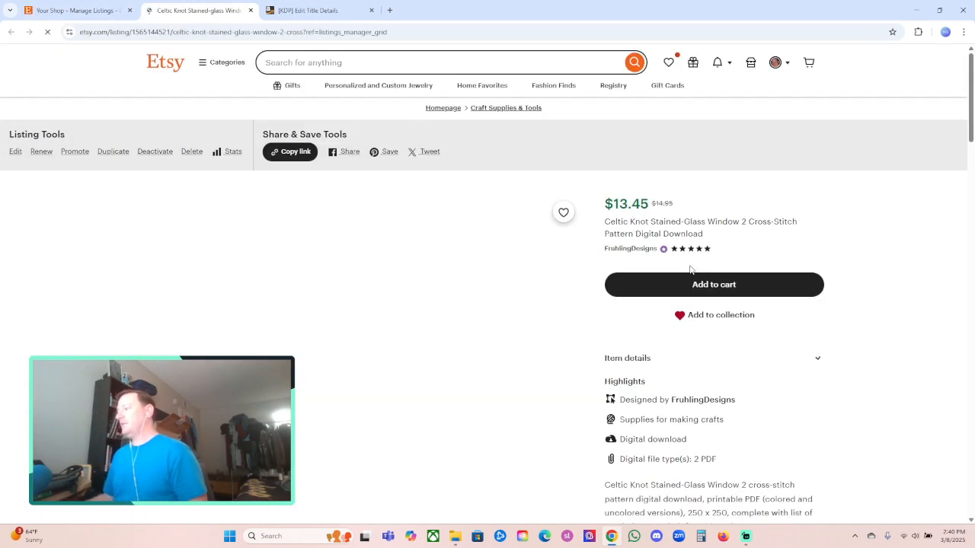
pyautogui.scroll(-1, 939, 340)
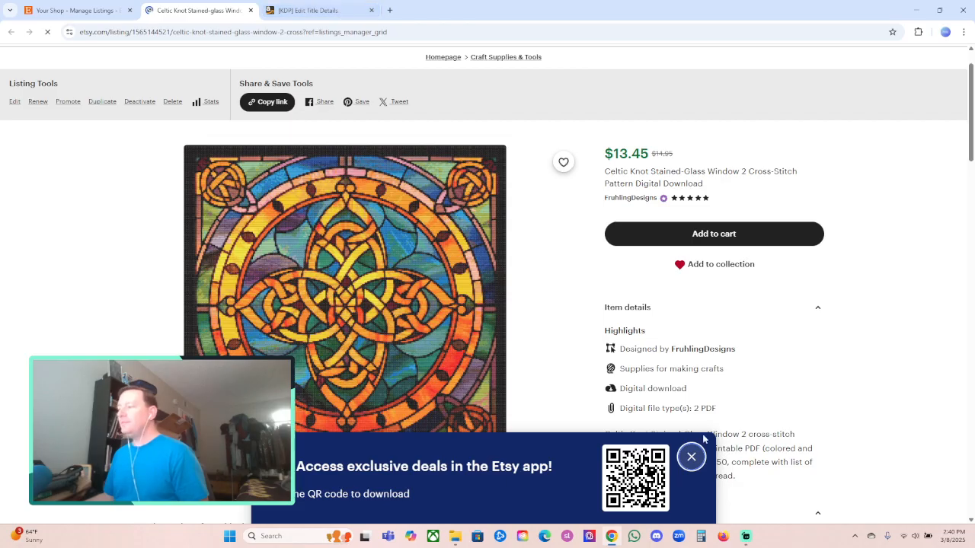
pyautogui.click(691, 456)
pyautogui.click(312, 10)
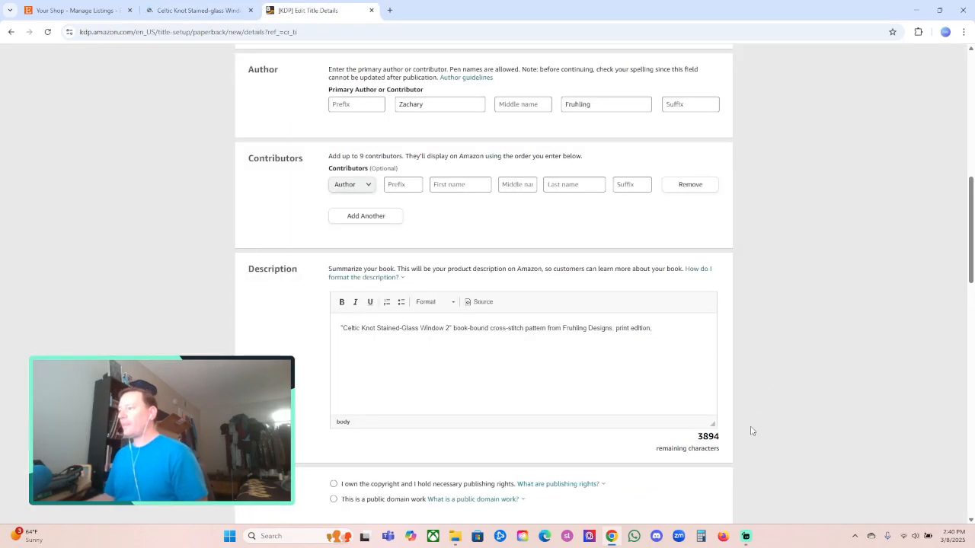
# Step: Complete the description sentence with "250 x 250 stitches, complete with list of needed cross-stitch floss/thread."
pyautogui.write('250 x')
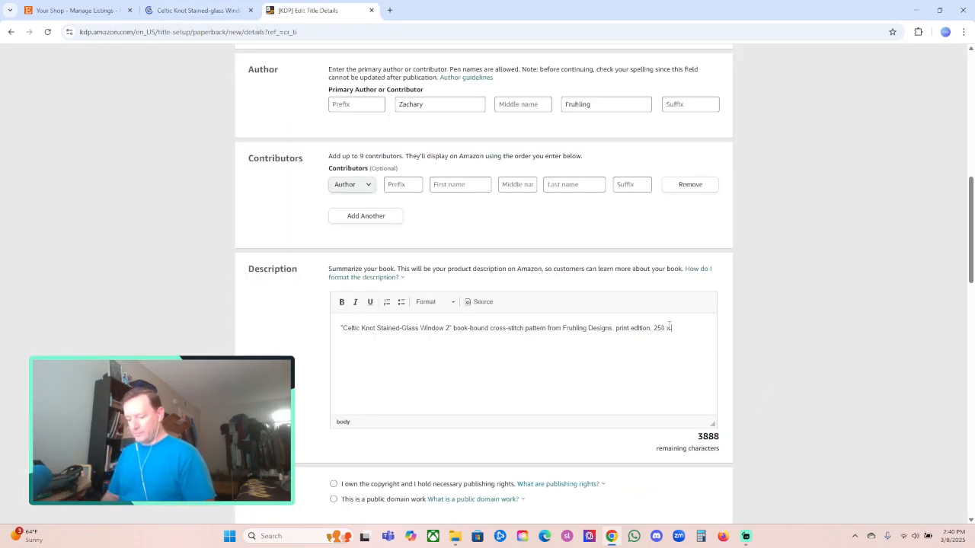
pyautogui.write(' 250 stitches. ')
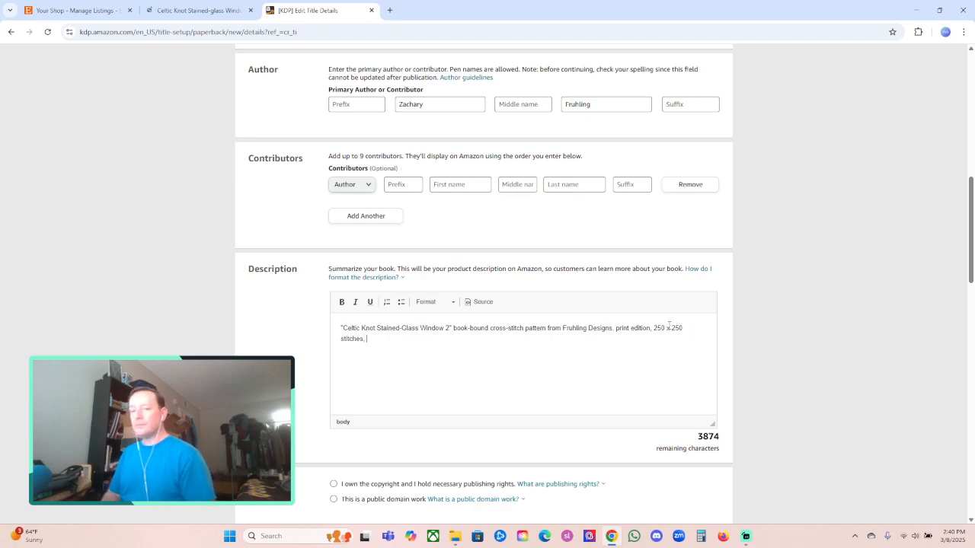
pyautogui.press('BackSpace')
pyautogui.press('BackSpace')
pyautogui.write(', complete wi')
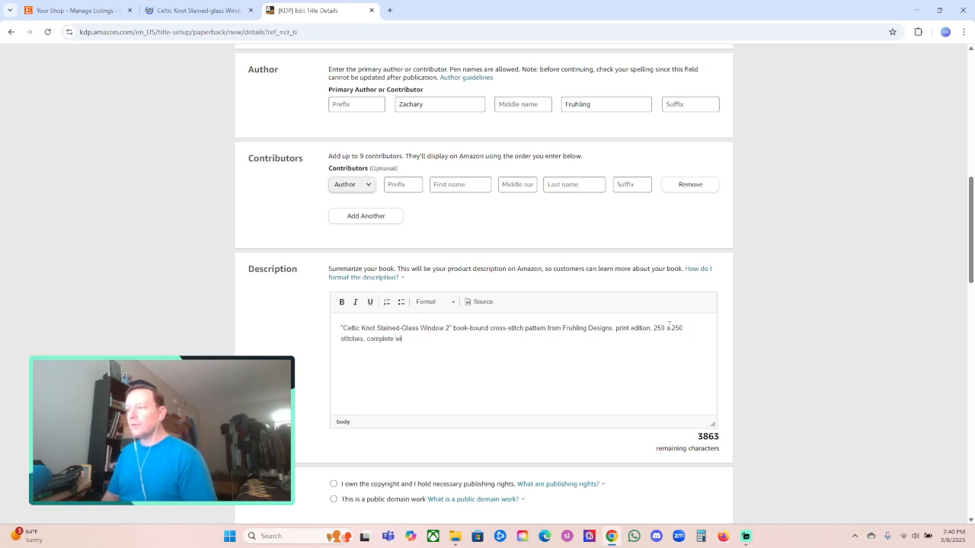
pyautogui.write('th illt of n')
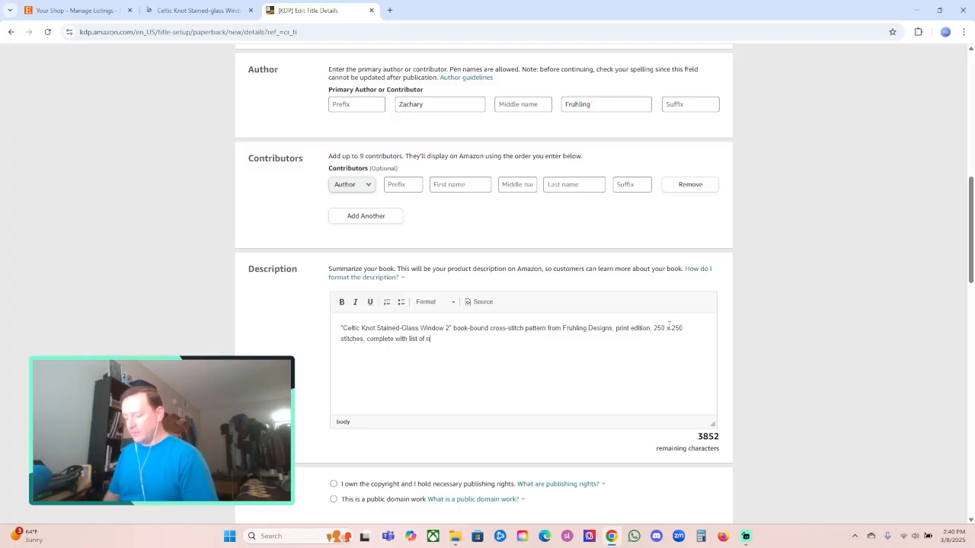
pyautogui.write('eeded cross-s')
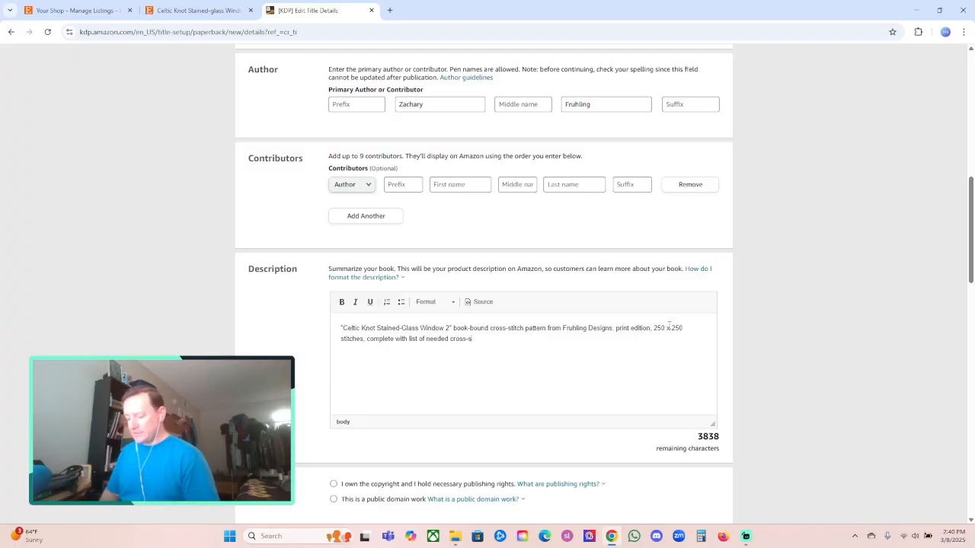
pyautogui.write('titch flos')
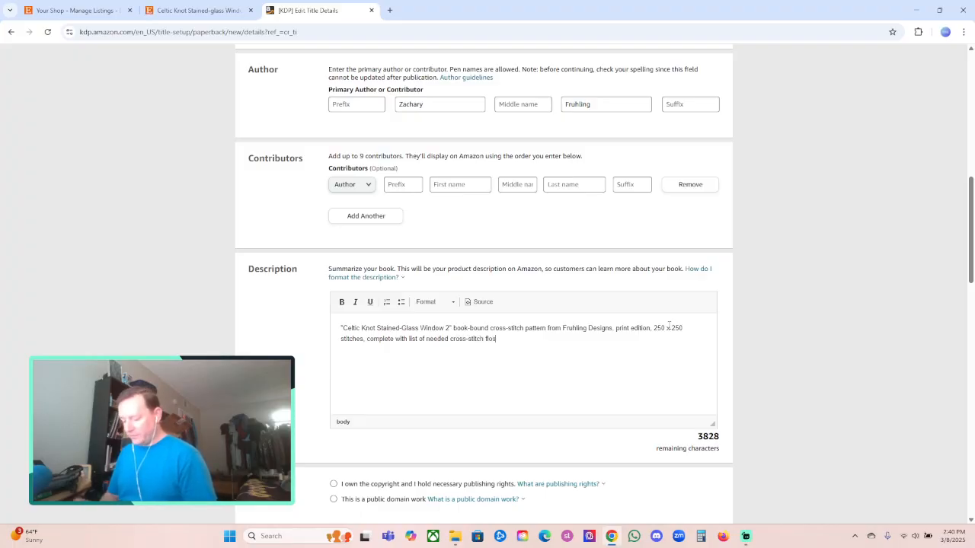
pyautogui.write('s/thread.')
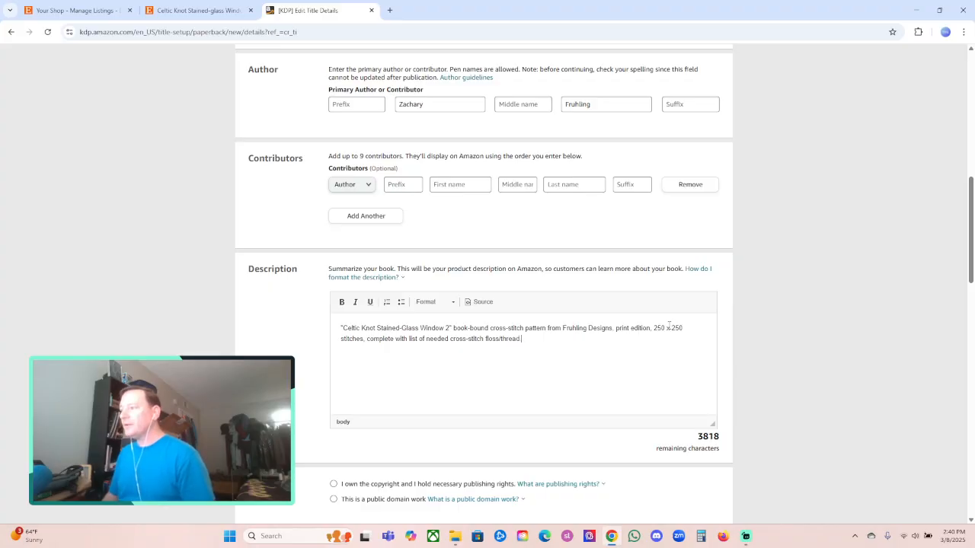
# Step: Add a "Format:" heading to the description with the bullets "8.5" x 11" for ease of stitching" and "Glossy softcover bound"
pyautogui.write('Format')
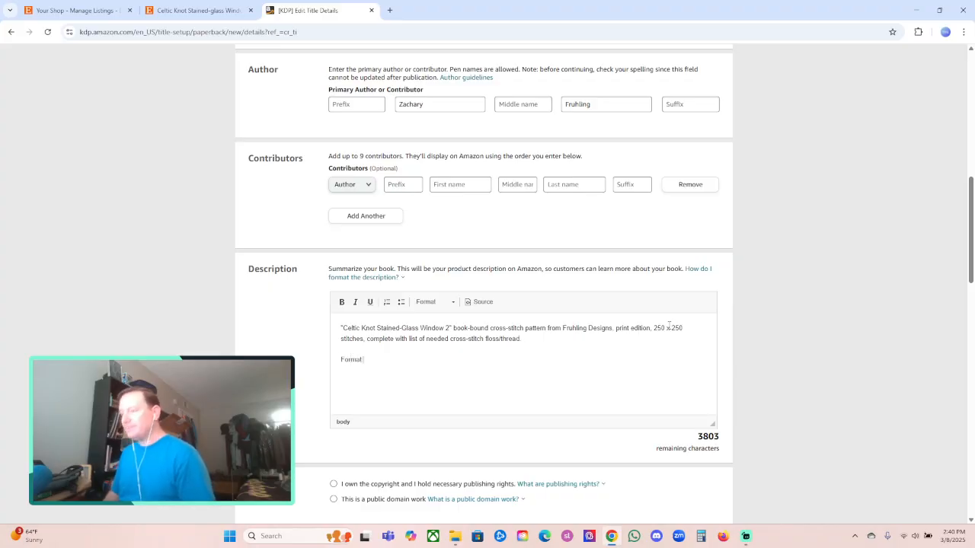
pyautogui.click(401, 302)
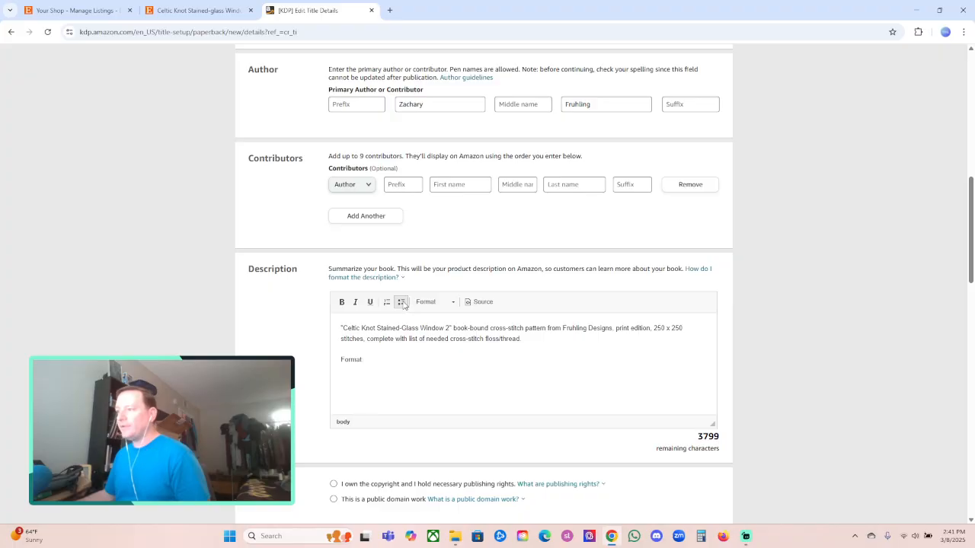
pyautogui.write('8.5" x 11')
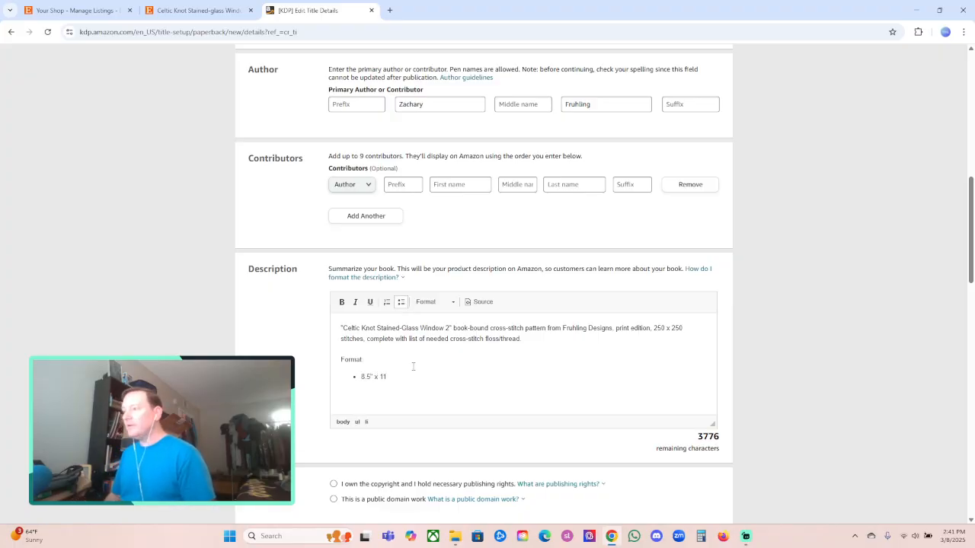
pyautogui.write('" for ease ')
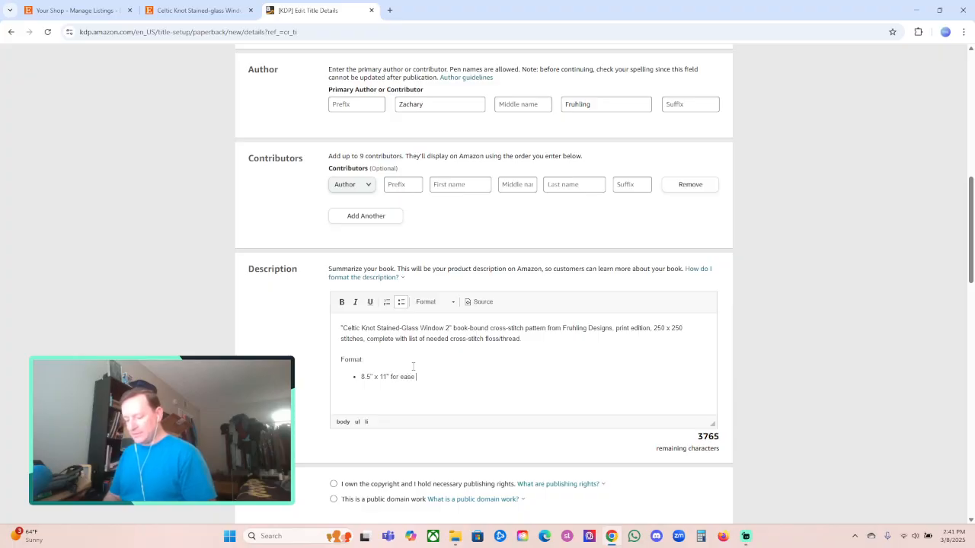
pyautogui.write('of stitching')
pyautogui.press('Return')
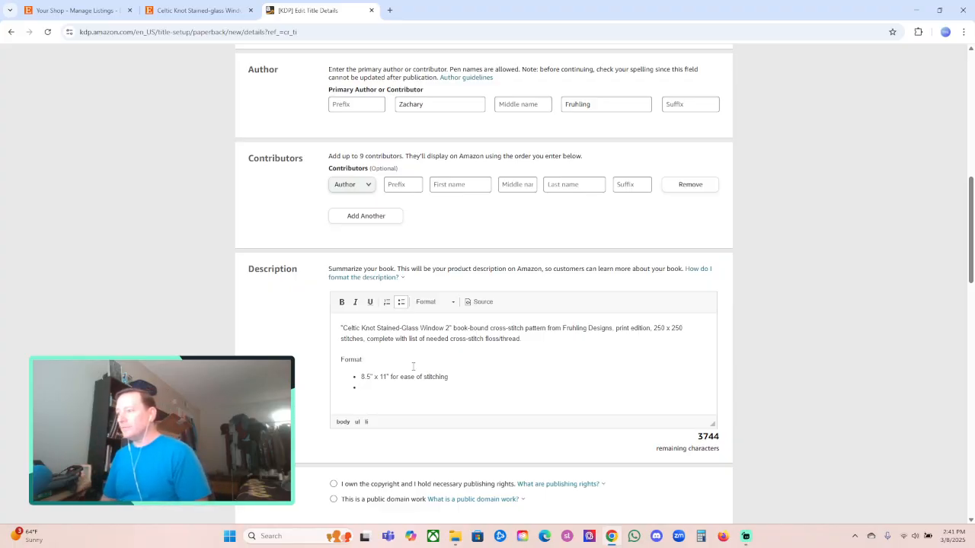
pyautogui.write('Glossy ')
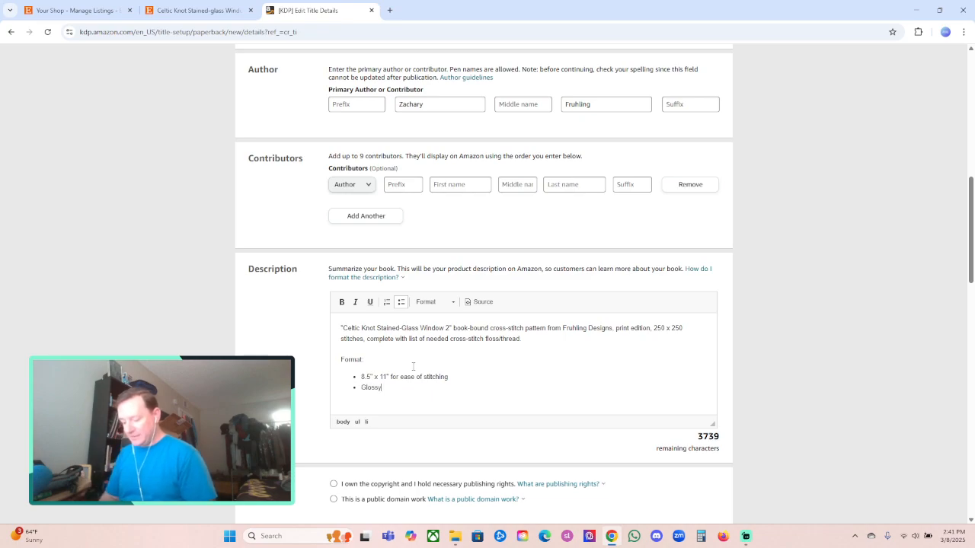
pyautogui.write('softcover bound')
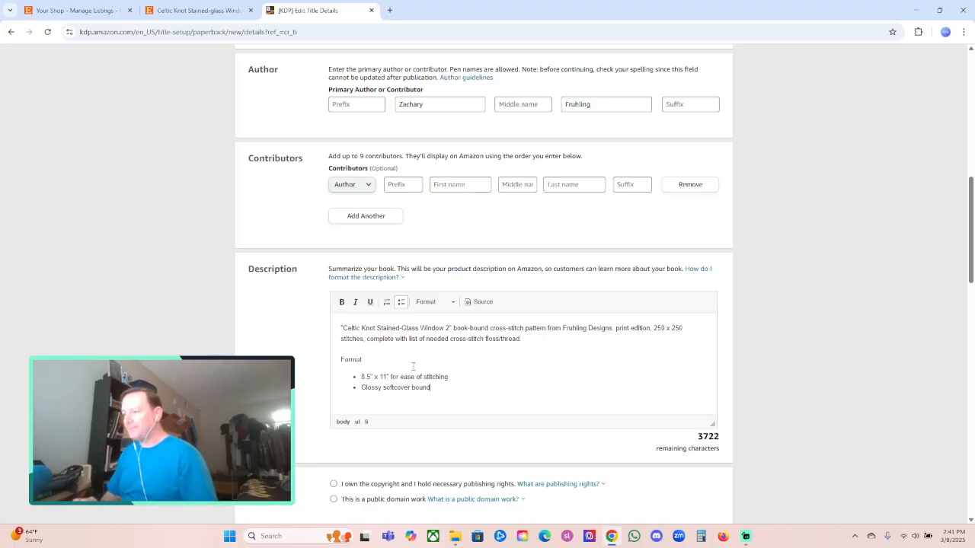
# Step: Add the bullet "Contains both the colored version and the uncolored version of the "Celtic Knot Stained-Glass Window 2" cross-stitch pattern from Fruhling Designs"
pyautogui.press('Return')
pyautogui.write('Contains both the colored version and t')
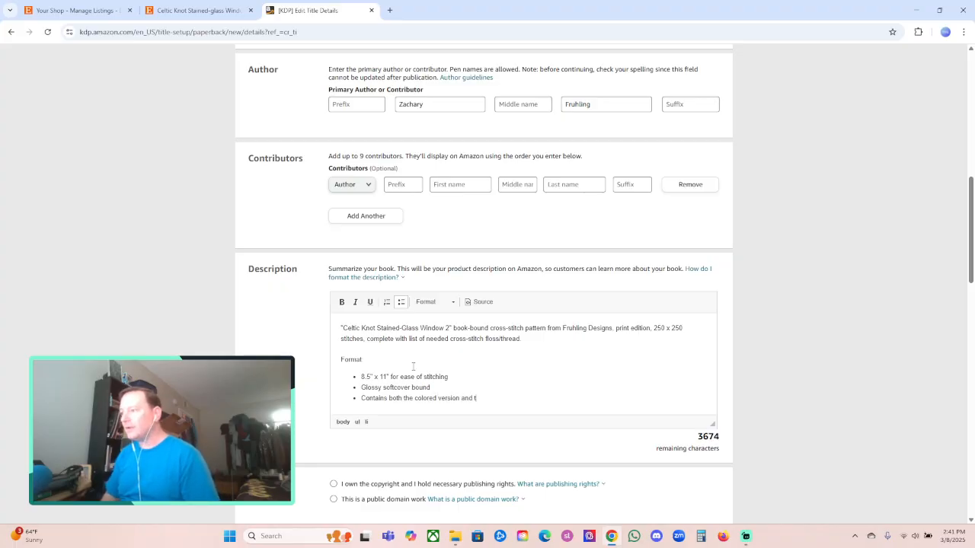
pyautogui.write('he uncolored ver')
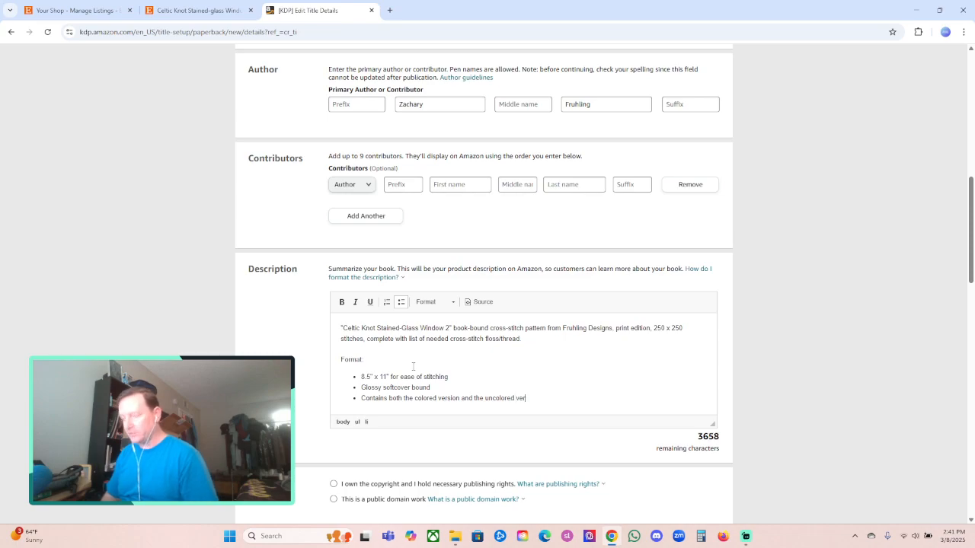
pyautogui.write('sion of the "Celtic Knot Stainid-Glass Window 2')
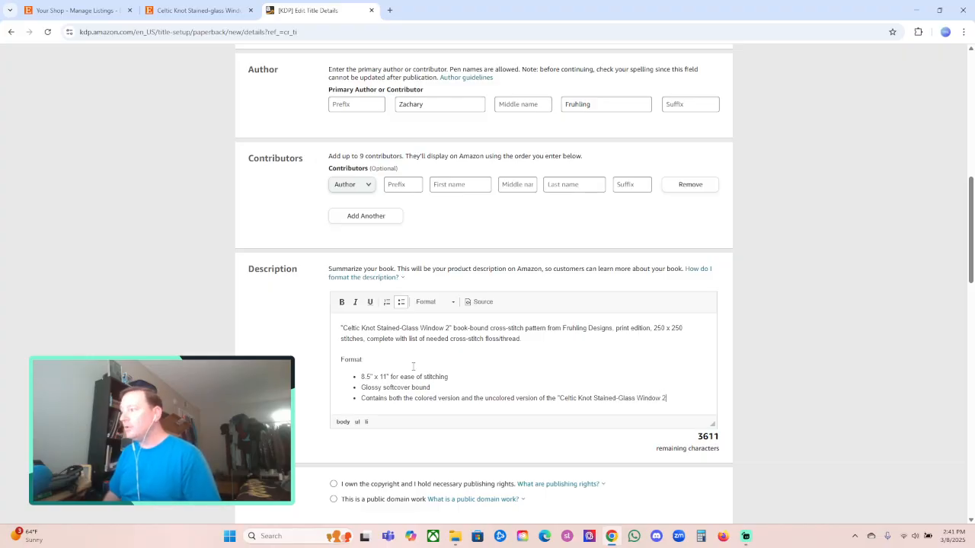
pyautogui.write('" cross')
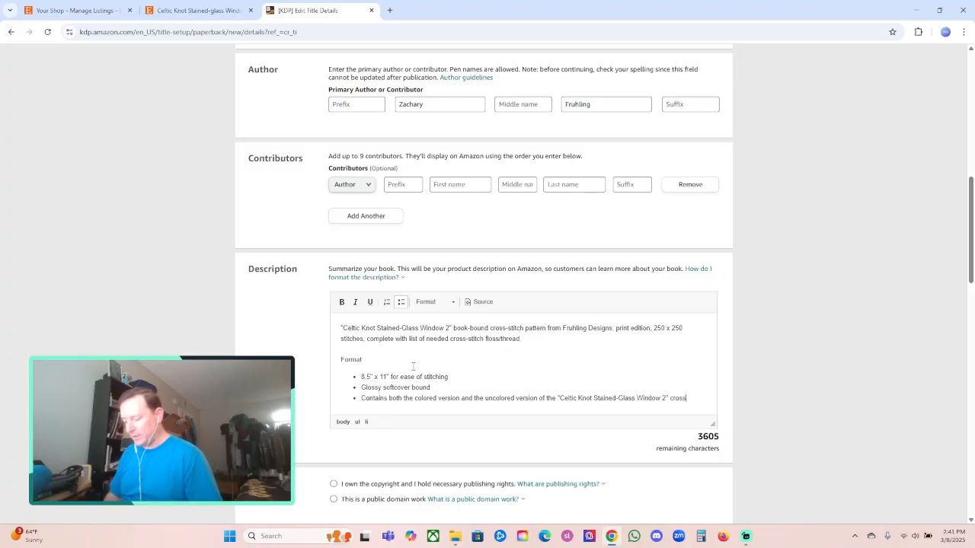
pyautogui.write('-stitch pattern from ')
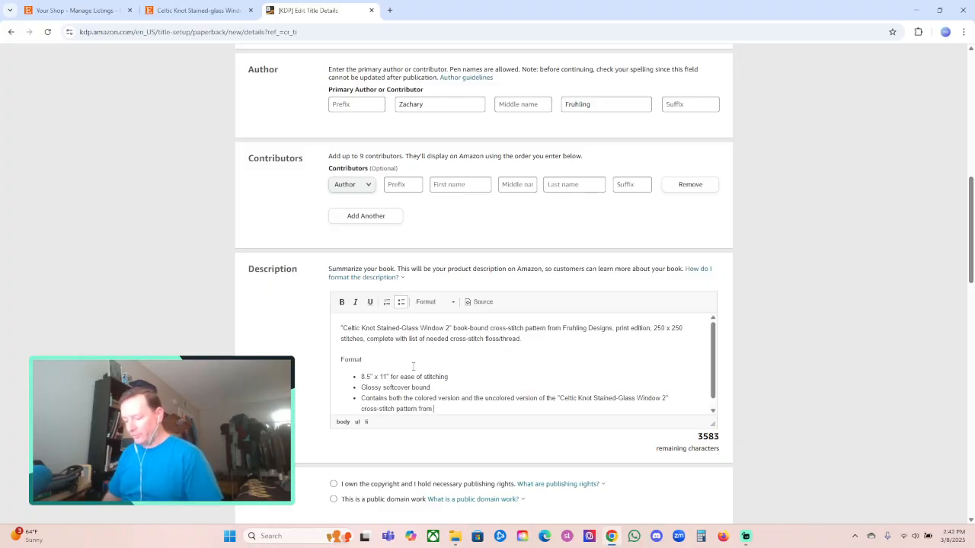
pyautogui.write('Fruhling Designs')
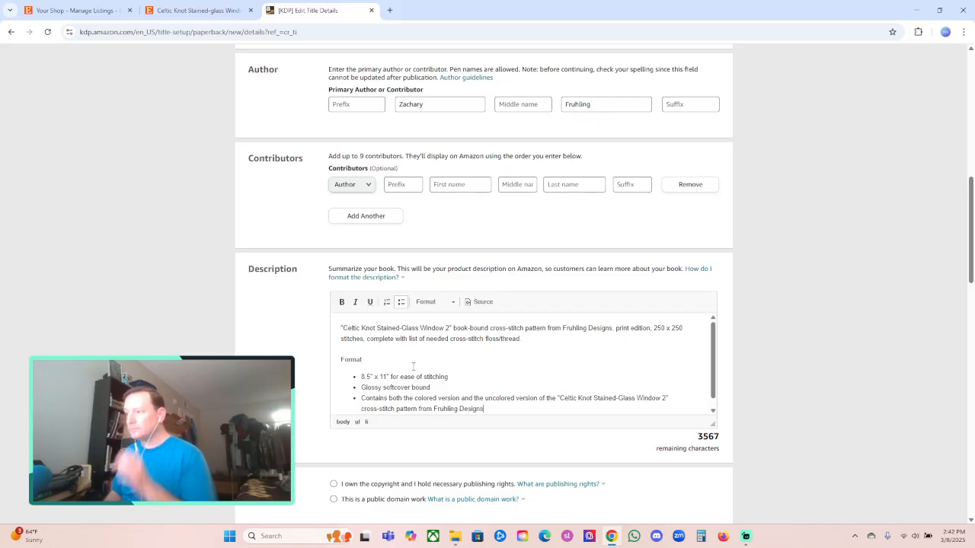
pyautogui.press('Return')
pyautogui.press('Return')
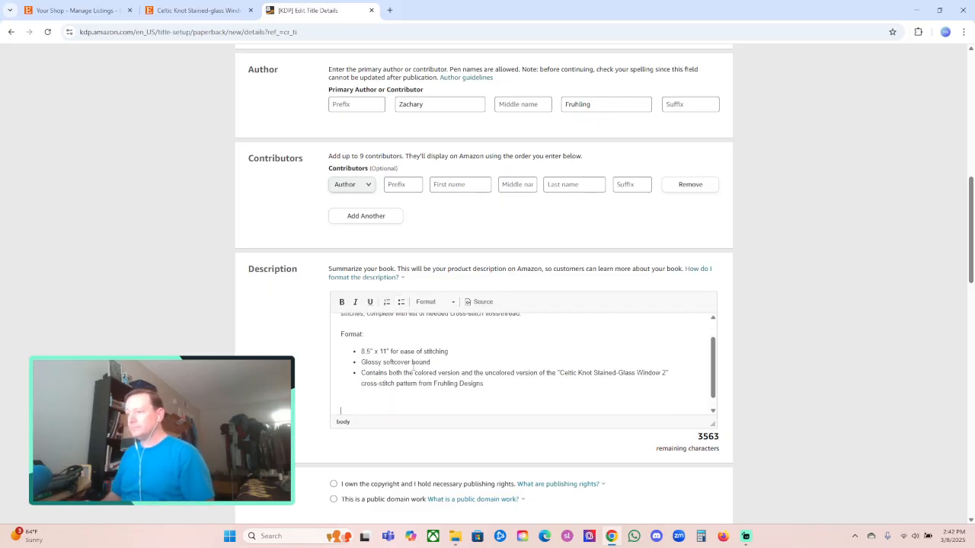
# Step: Close the description with "This pattern is perfect for anyone who loves full-coverage cross-stitching, Celtic knots, and Celtic/Irish culture."
pyautogui.write('This patte')
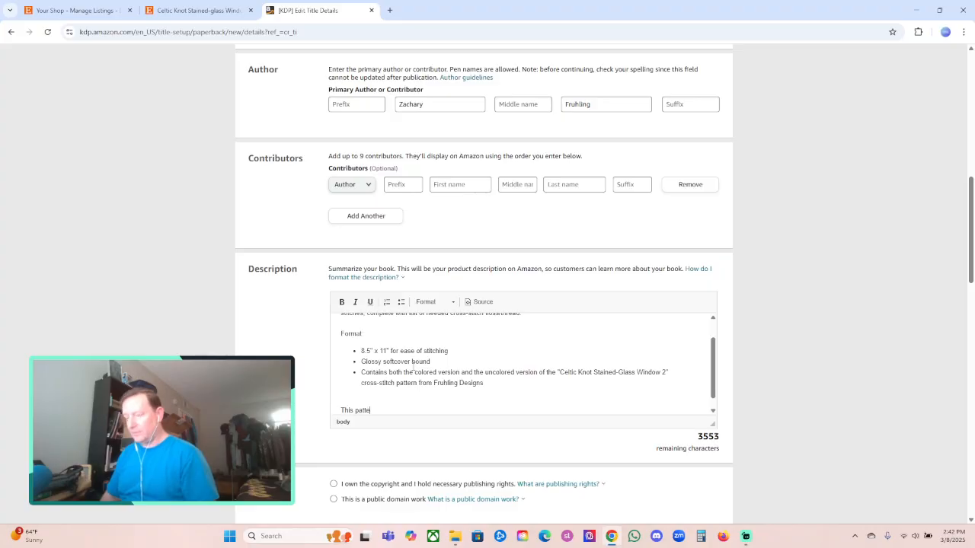
pyautogui.write('rn is perfect for ')
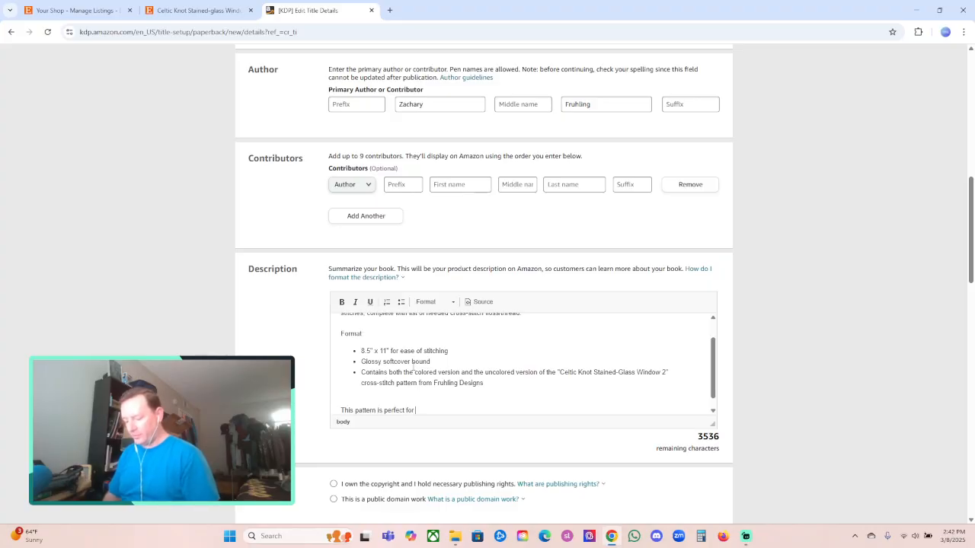
pyautogui.write('anyone who loves')
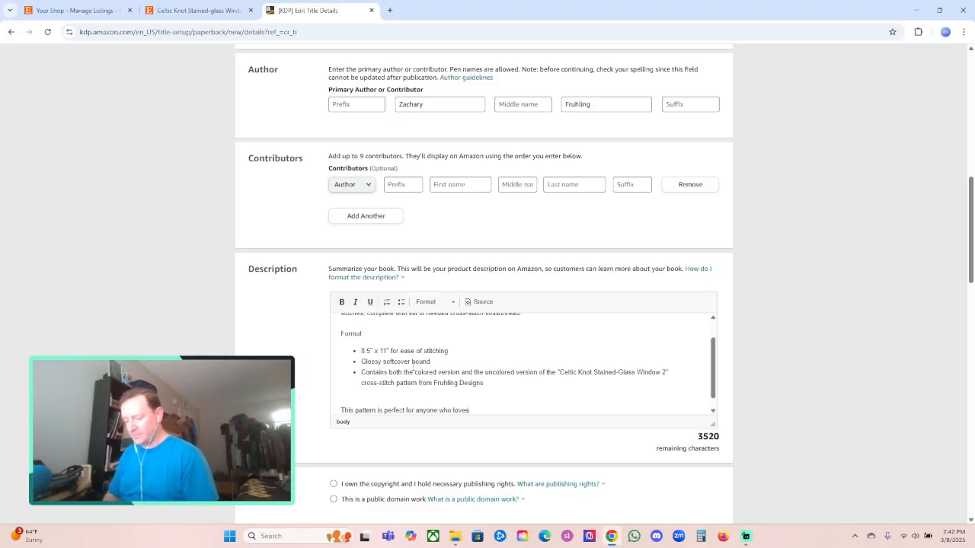
pyautogui.write(' full-coverage')
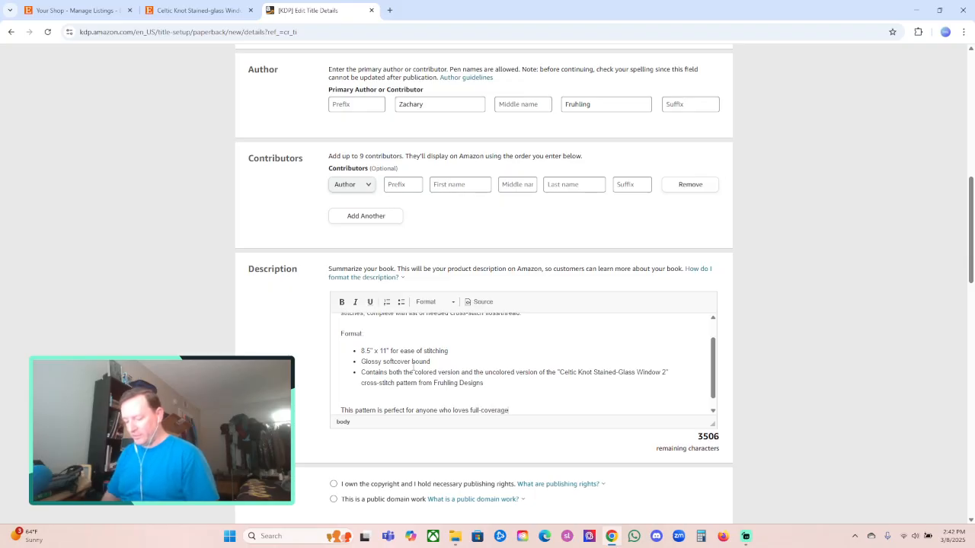
pyautogui.write(' cross')
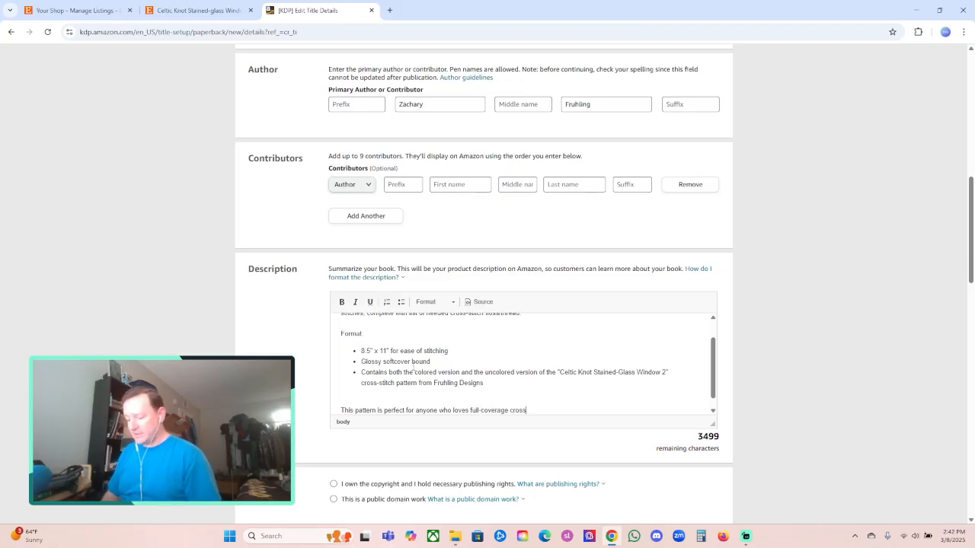
pyautogui.write('0-stitching')
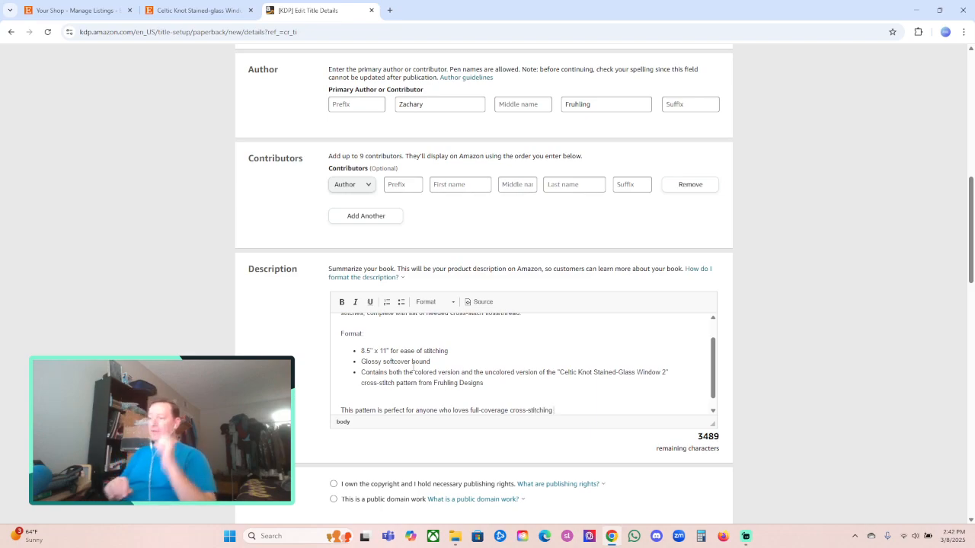
pyautogui.write('and')
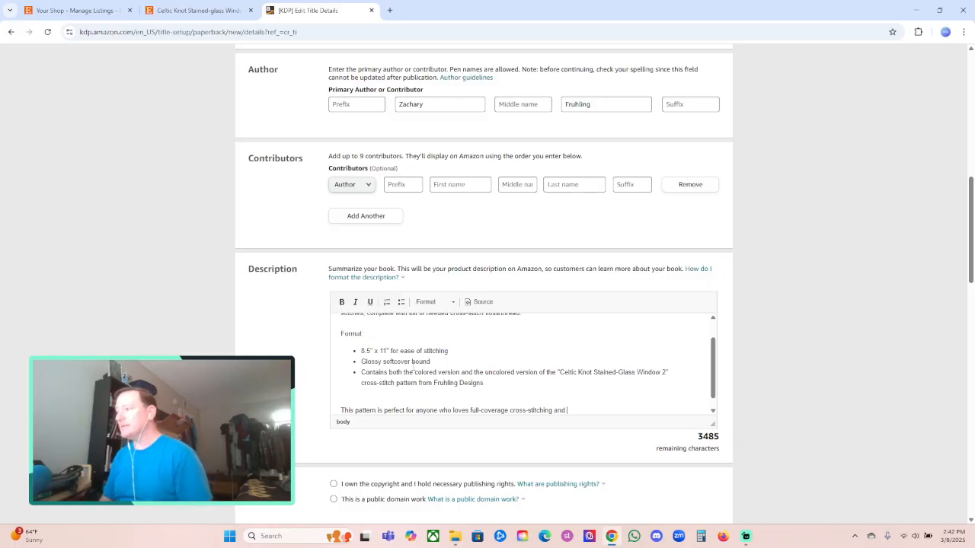
pyautogui.write(', Ce')
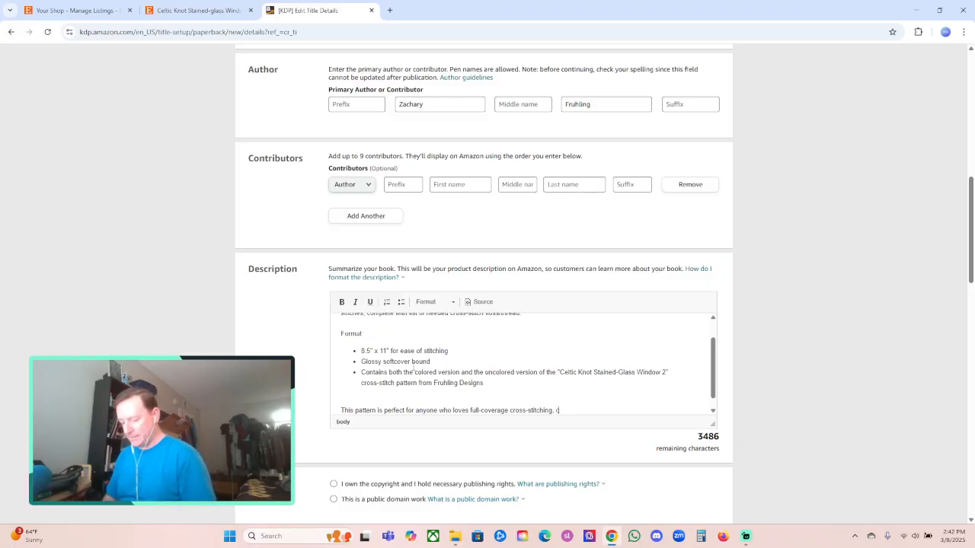
pyautogui.write('ltic knots, and/or ')
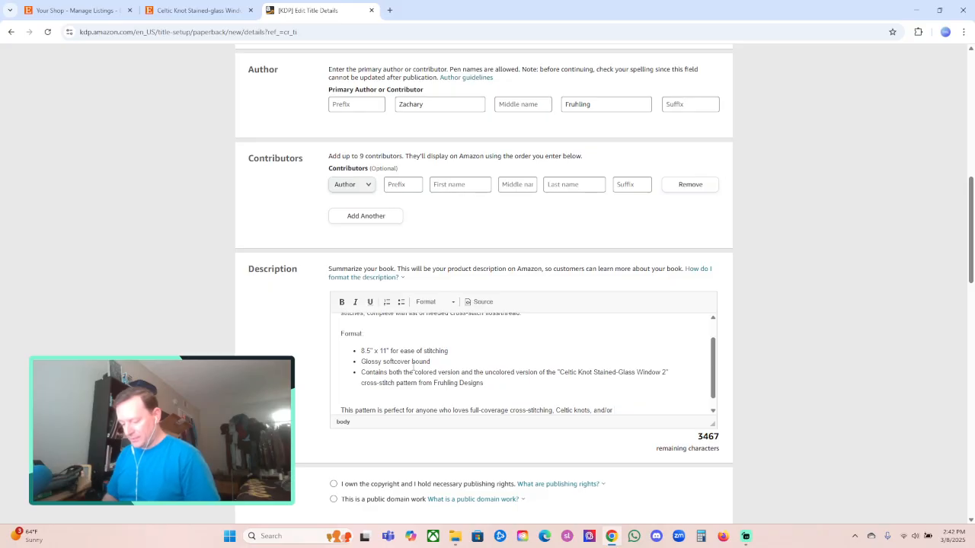
pyautogui.write('Cel')
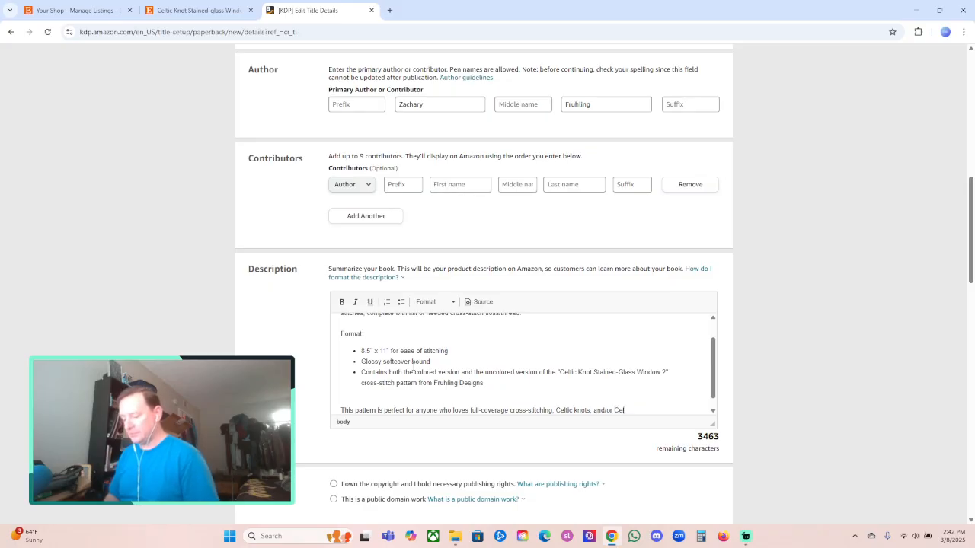
pyautogui.press('BackSpace')
pyautogui.press('BackSpace')
pyautogui.write('Celtic')
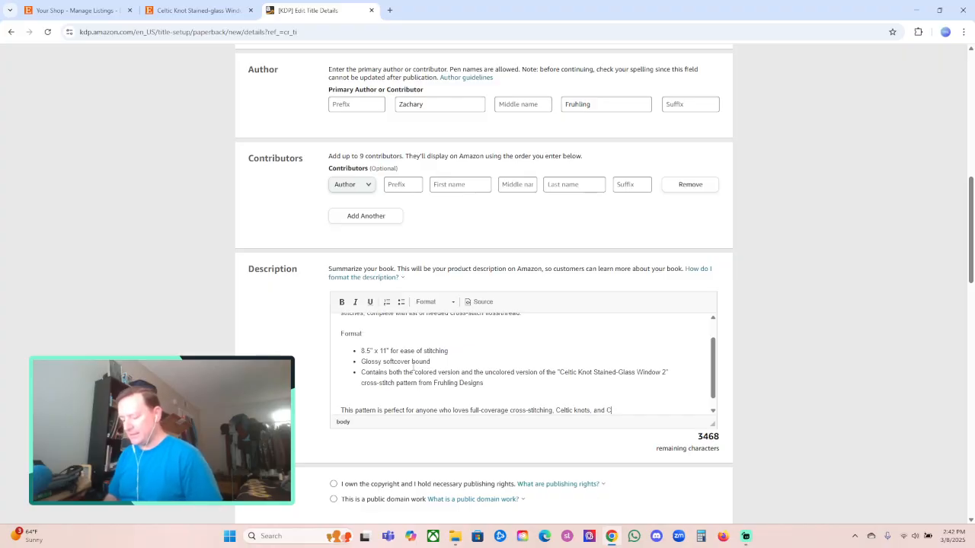
pyautogui.write('/Irish culture.')
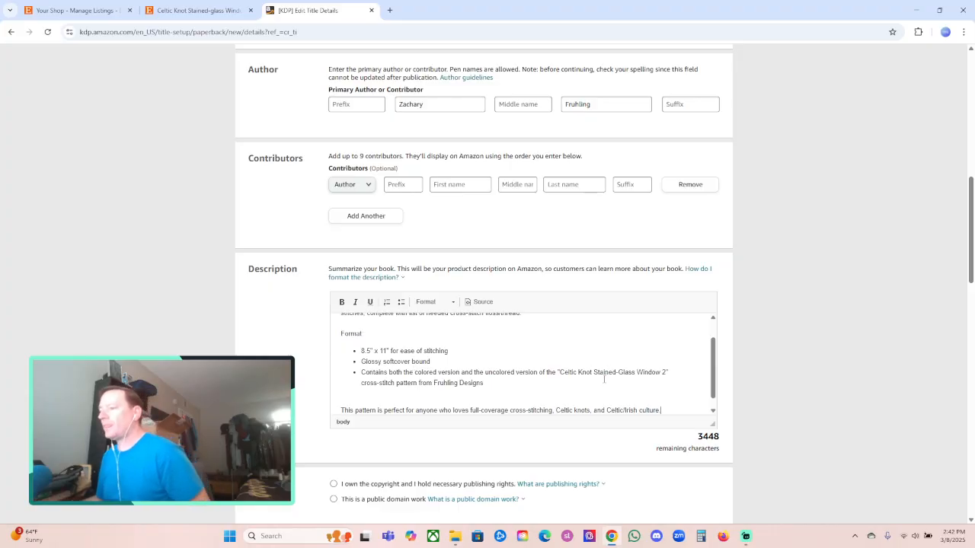
# Step: Make the "Format:" heading in the description bold
pyautogui.scroll(3, 413, 368)
pyautogui.tripleClick(369, 360)
pyautogui.hotkey('ctrl', 'b')
pyautogui.click(491, 387)
# Step: Declare ownership of the copyright and publishing rights, and answer No to sexually explicit images or title
pyautogui.scroll(-1, 733, 340)
pyautogui.scroll(-1, 733, 340)
pyautogui.scroll(-1, 578, 265)
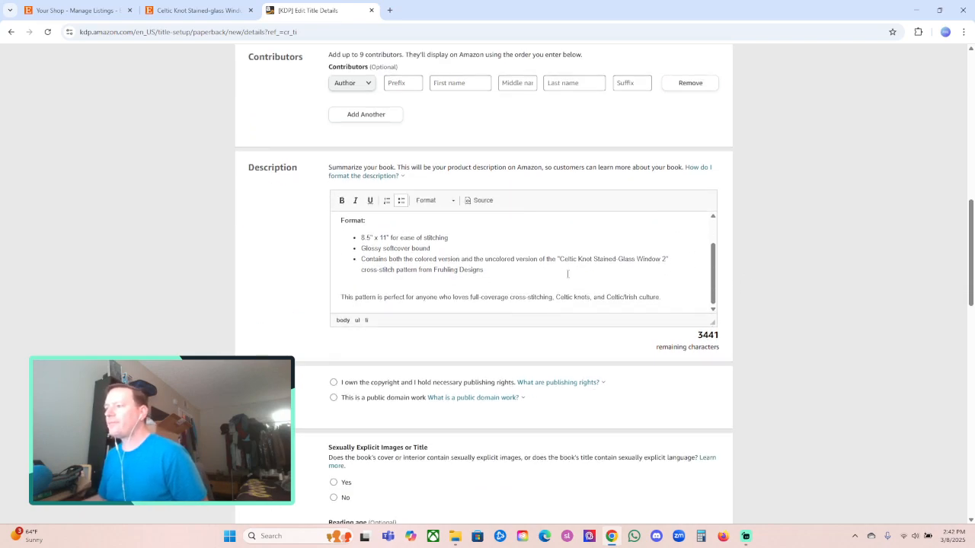
pyautogui.click(333, 383)
pyautogui.scroll(-2, 456, 376)
pyautogui.scroll(-1, 456, 376)
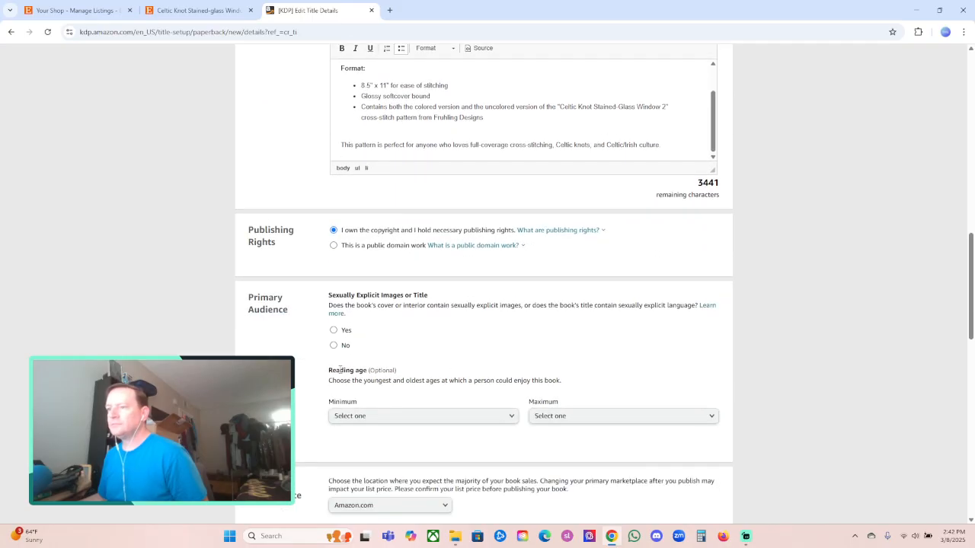
pyautogui.click(333, 346)
# Step: Set the book's category to Crafts, Hobbies & Home > Needlecrafts & Textile Crafts with the Cross-Stitch placement, and save it
pyautogui.scroll(-4, 424, 349)
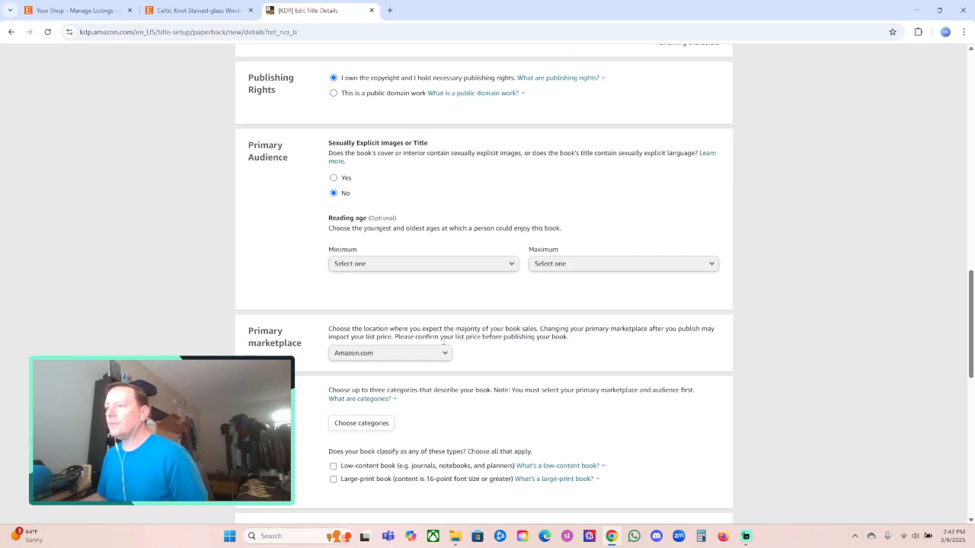
pyautogui.click(368, 322)
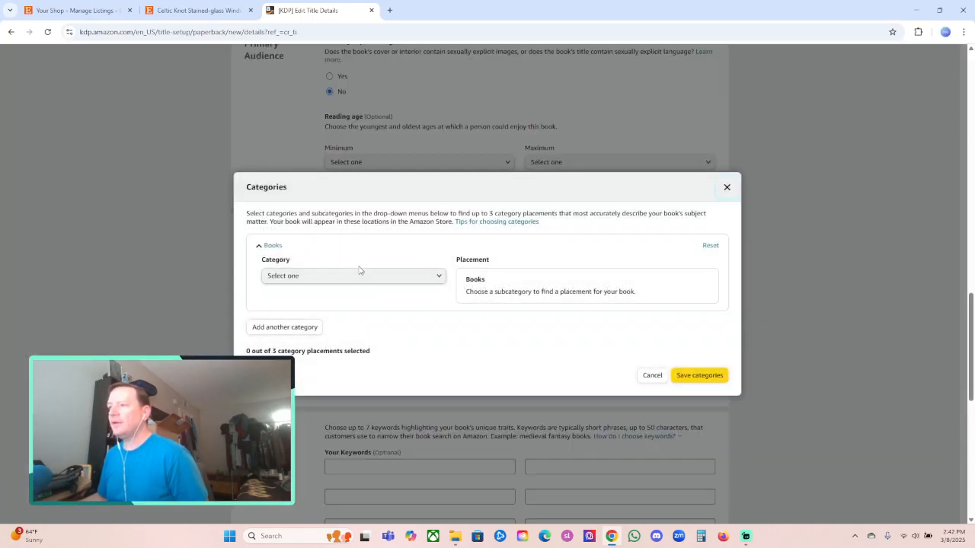
pyautogui.click(365, 277)
pyautogui.click(311, 364)
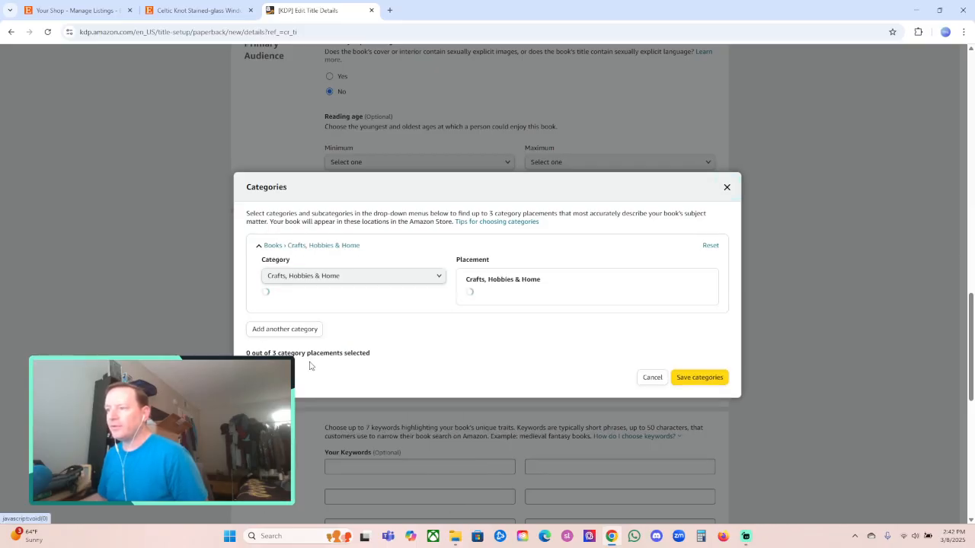
pyautogui.click(294, 310)
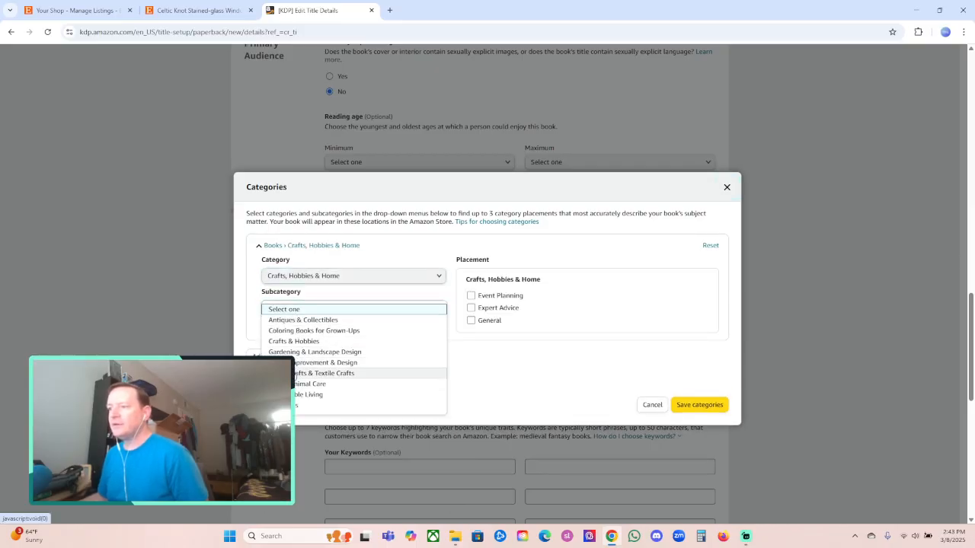
pyautogui.click(324, 374)
pyautogui.click(471, 318)
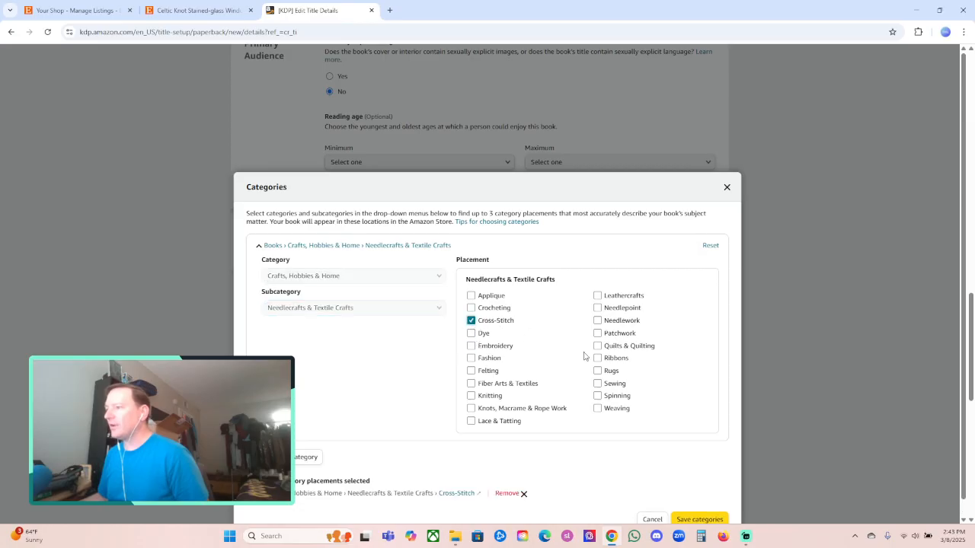
pyautogui.click(699, 517)
# Step: Enter "Celtic Knot Stained-Glass Window Cross Stitch" as the book's first keyword
pyautogui.scroll(-2, 712, 381)
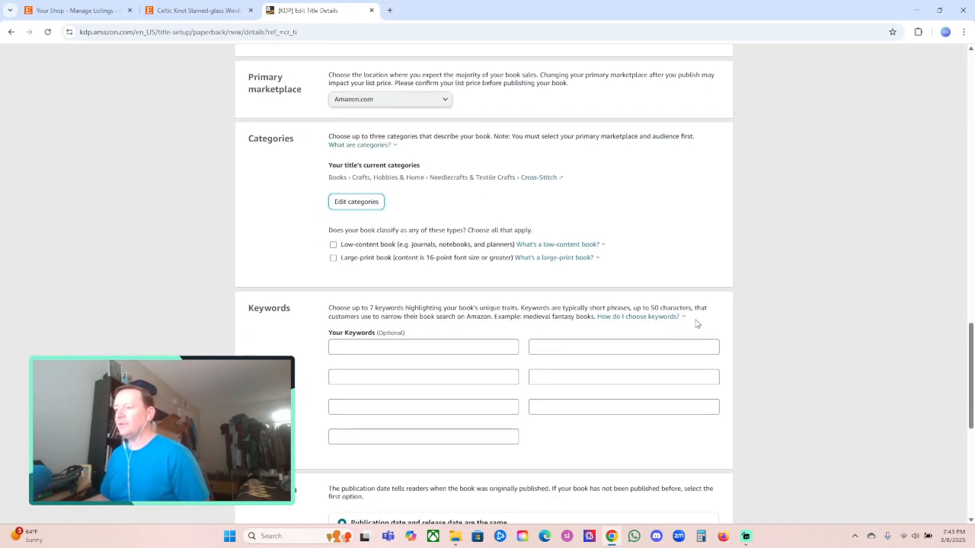
pyautogui.click(445, 351)
pyautogui.write('Celtic Knot')
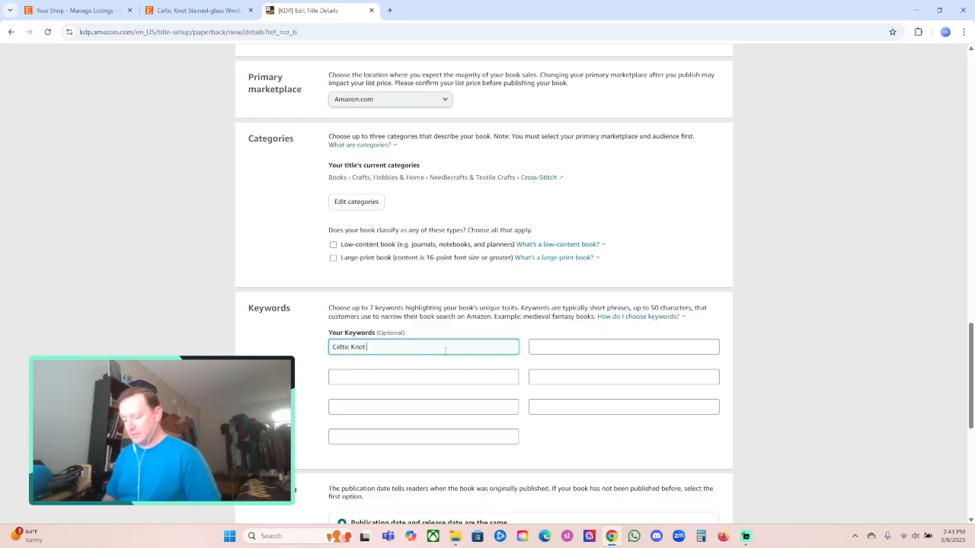
pyautogui.write(' Stained')
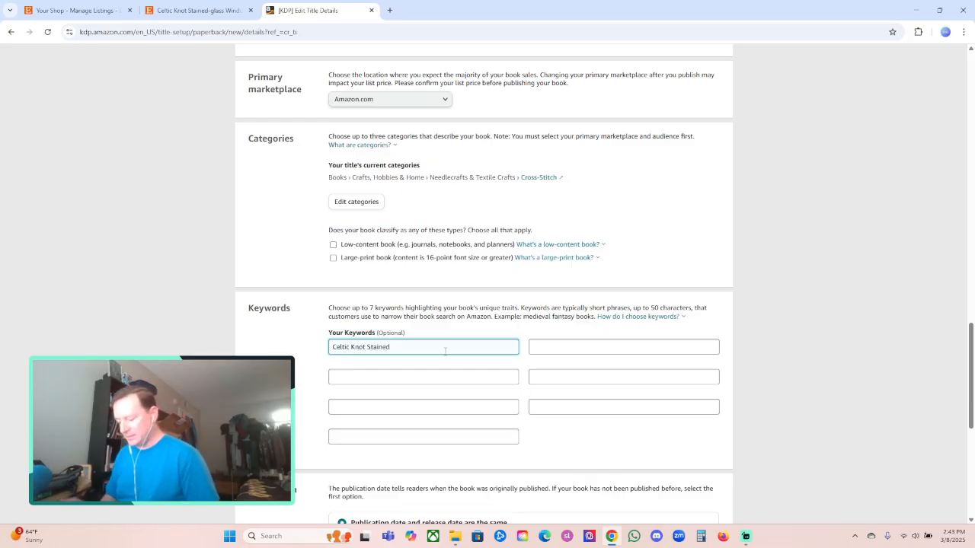
pyautogui.write('-Glass Window Cross Stitch Patt')
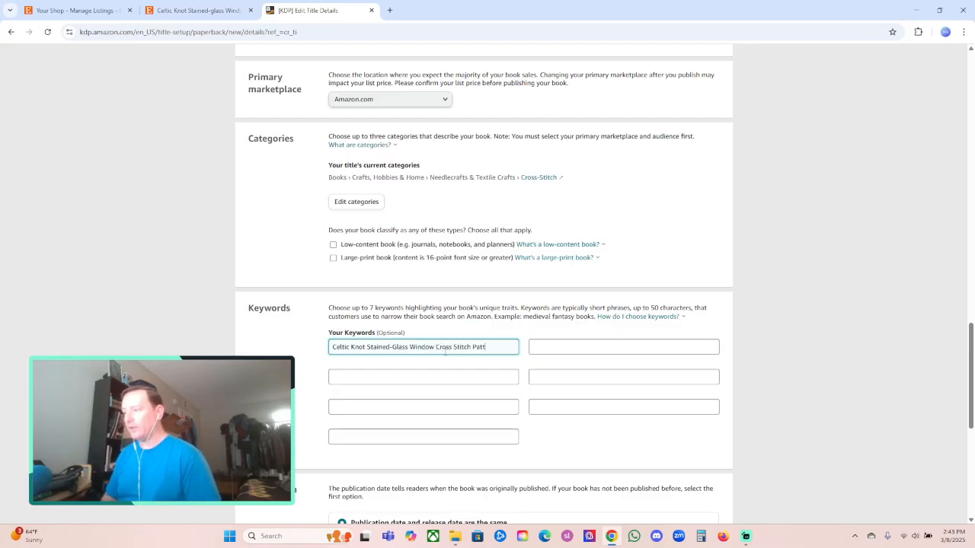
pyautogui.press('BackSpace')
pyautogui.press('BackSpace')
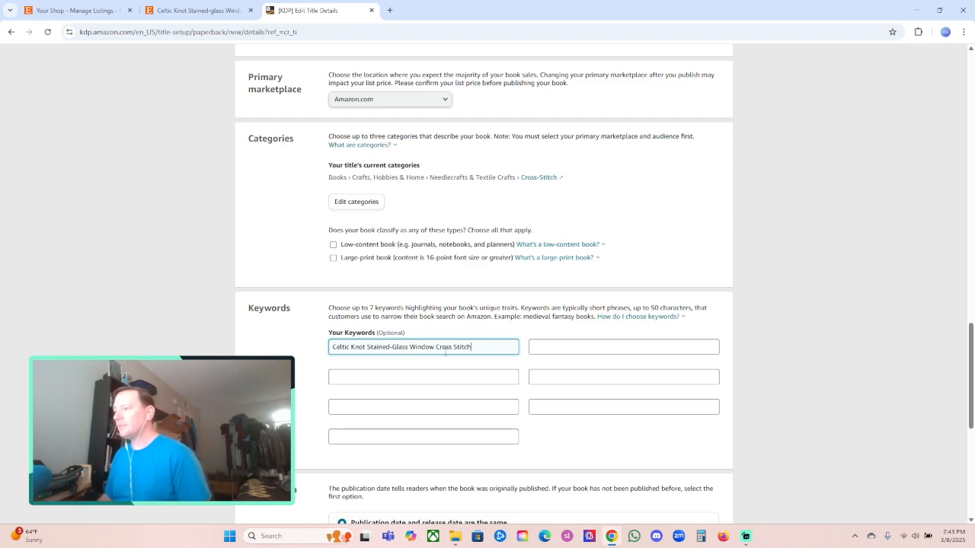
# Step: Add the keywords "Celtic Cross Stitch Patterns", "Irish Cross Stitch Patterns" and "Celtic Knot Cross Stitch Patterns"
pyautogui.click(432, 377)
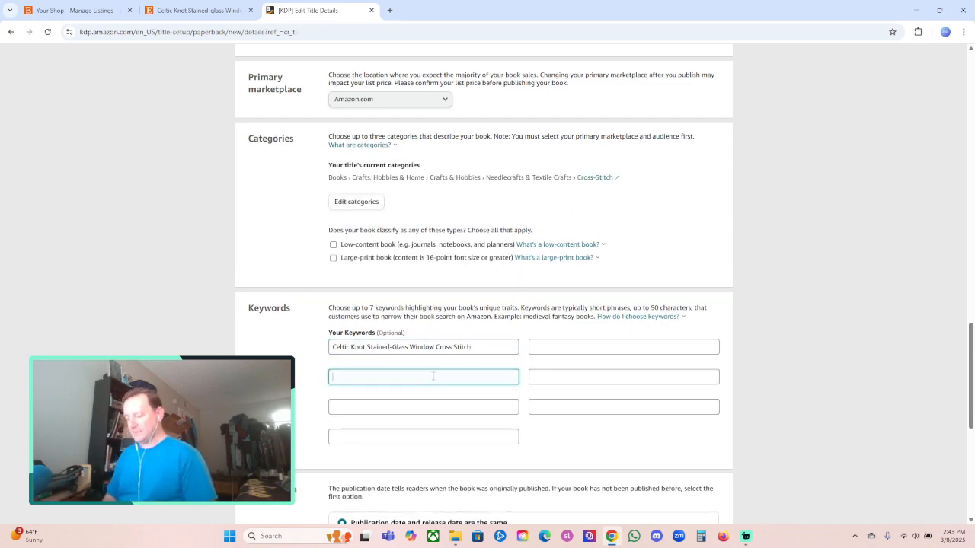
pyautogui.write('Celtic Cros')
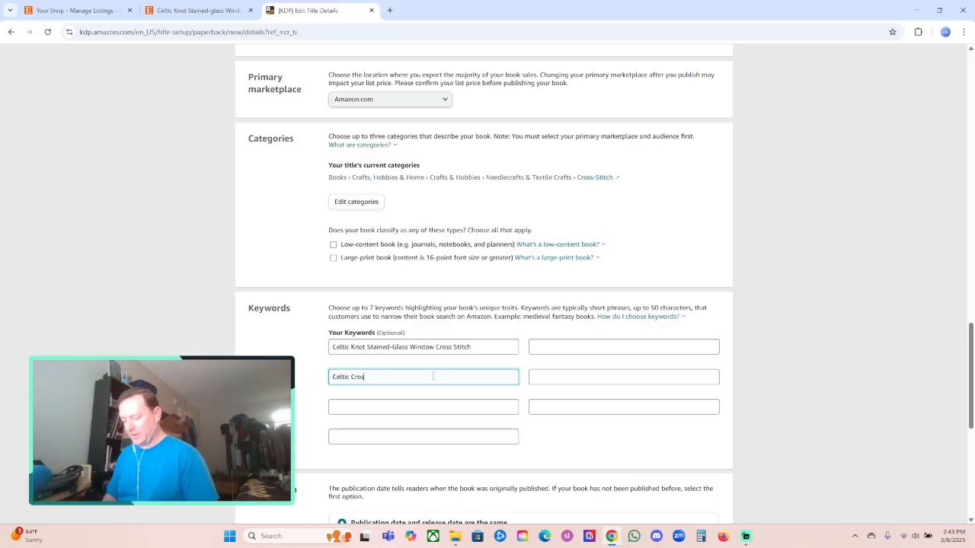
pyautogui.write('s Stitch Patterns')
pyautogui.click(463, 408)
pyautogui.write('Irish Cross St')
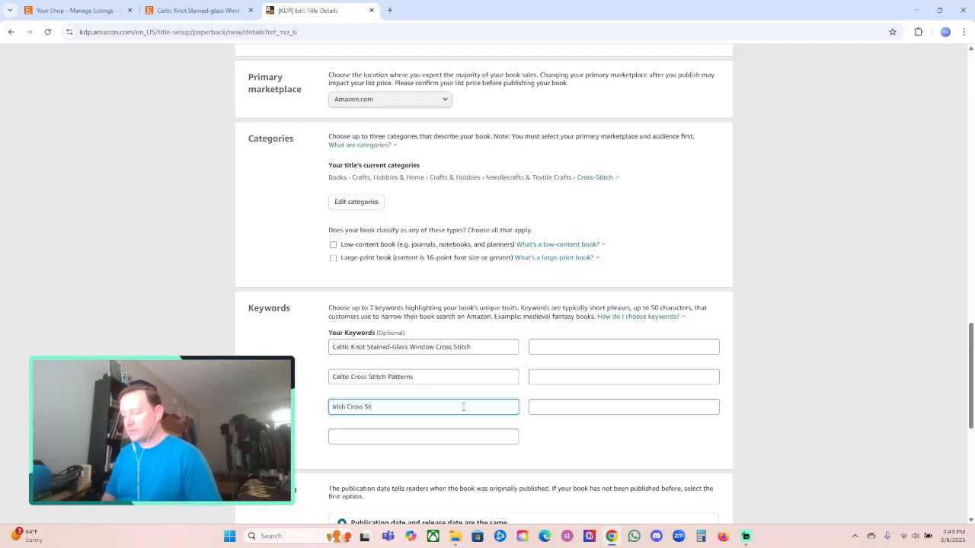
pyautogui.write('itch Patterns')
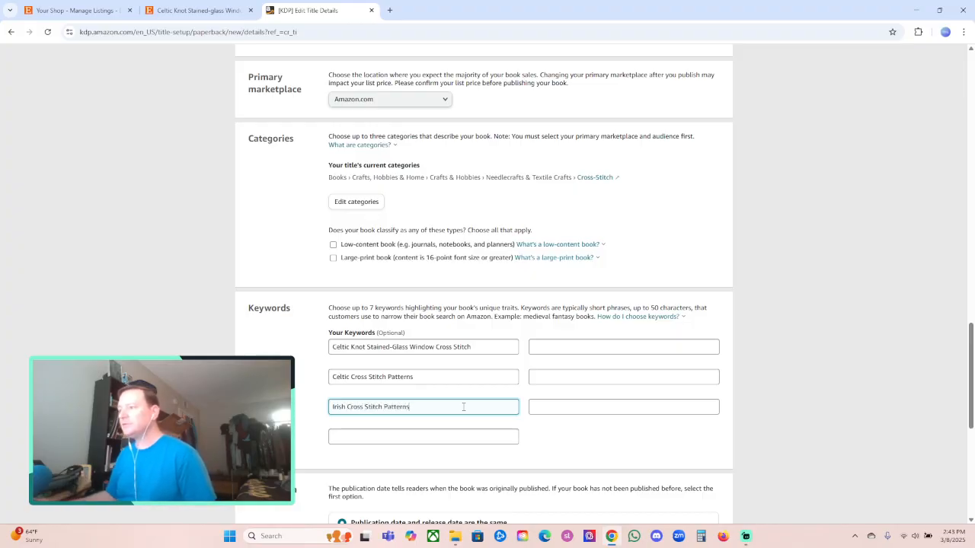
pyautogui.click(432, 437)
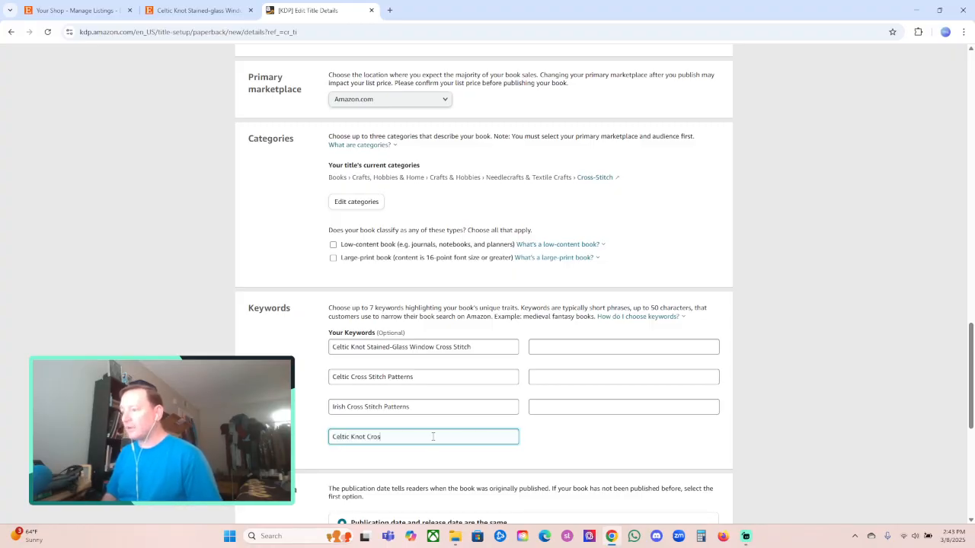
pyautogui.write('rns')
# Step: Fill the remaining keywords with "Fruhling Designs", "Cross Stitch Patterns" and "Stained Glass Window Cross Stitch"
pyautogui.click(561, 349)
pyautogui.write('Fruhling Designs')
pyautogui.click(578, 376)
pyautogui.write('Ce')
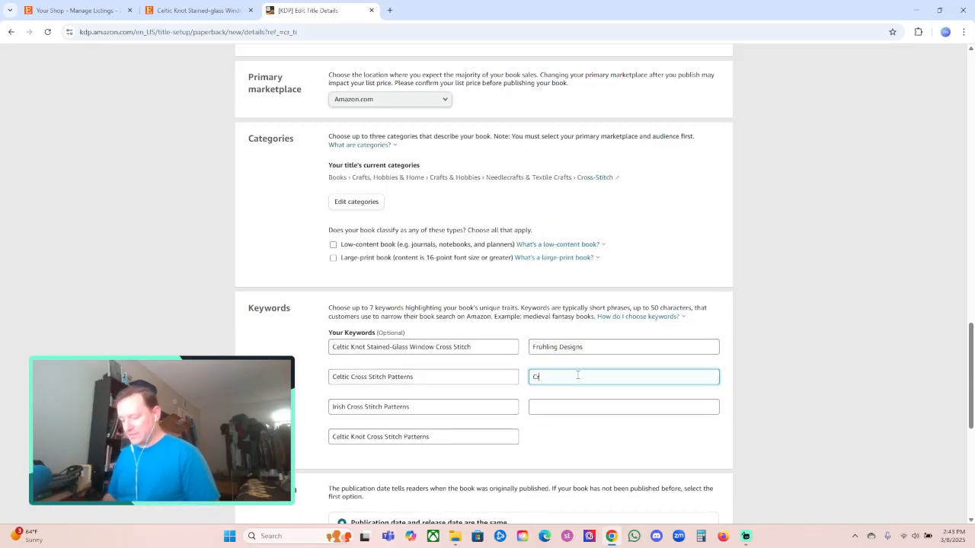
pyautogui.write('oss Stitch Patterns')
pyautogui.click(642, 408)
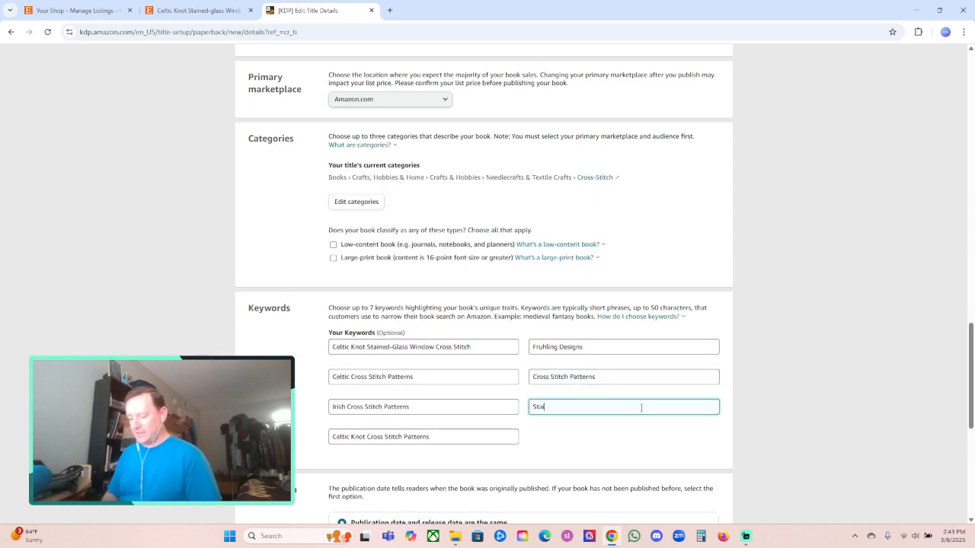
pyautogui.write('Stained Glass Window Cross Stitch')
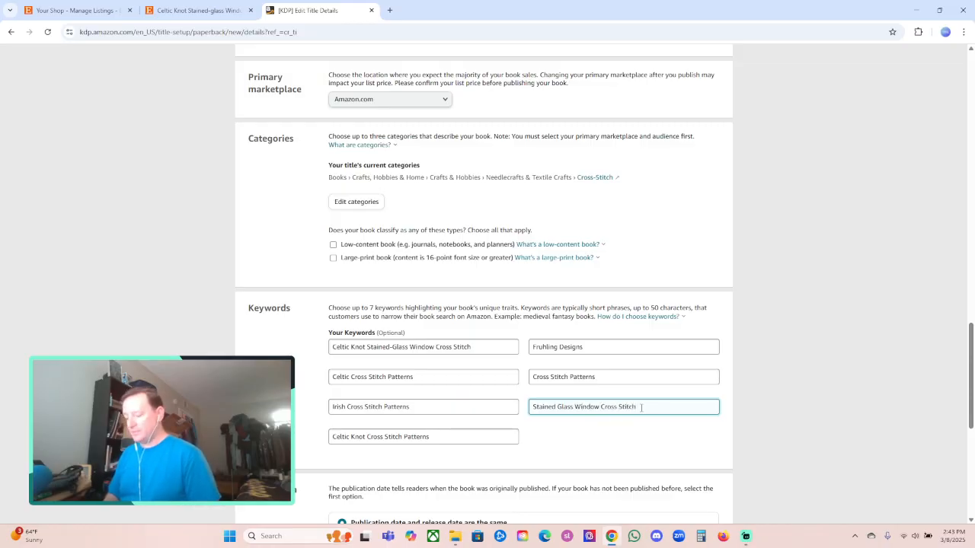
pyautogui.click(830, 339)
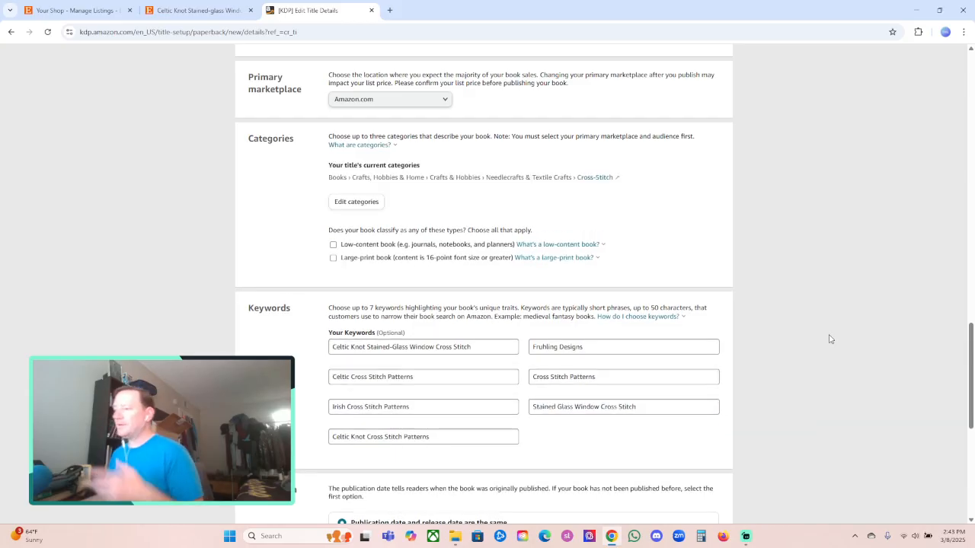
# Step: Save the paperback details, continue to the content page, and assign a free KDP ISBN to the book
pyautogui.scroll(-1, 790, 322)
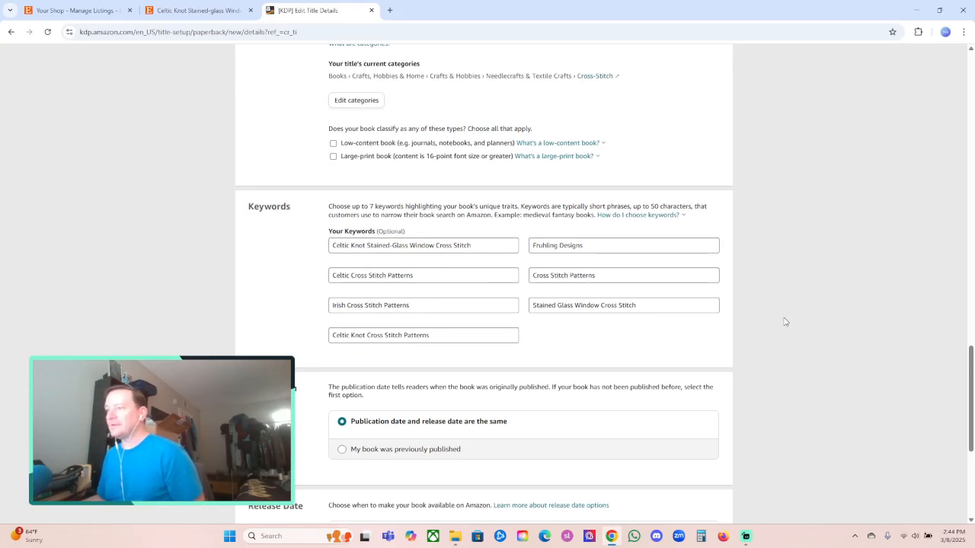
pyautogui.scroll(-2, 785, 322)
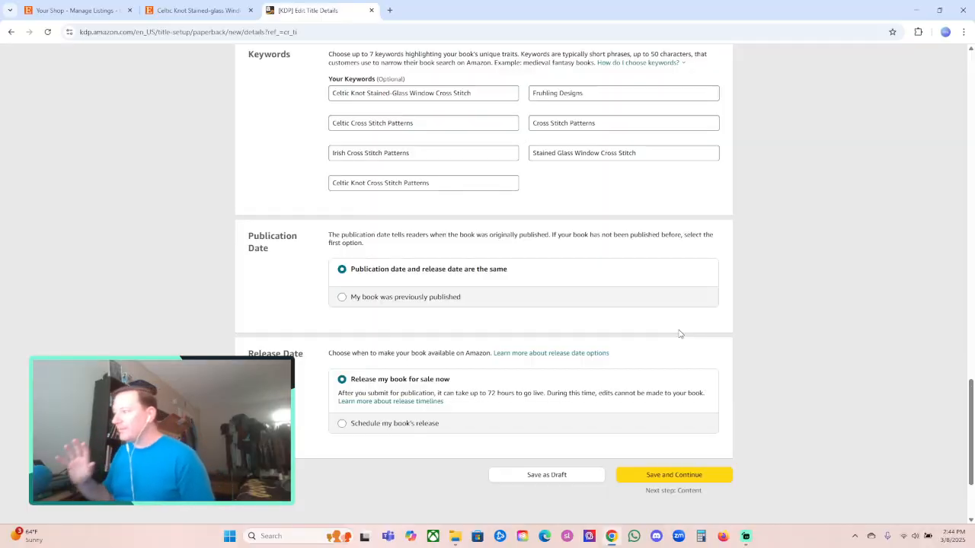
pyautogui.scroll(1, 620, 302)
pyautogui.scroll(-1, 686, 298)
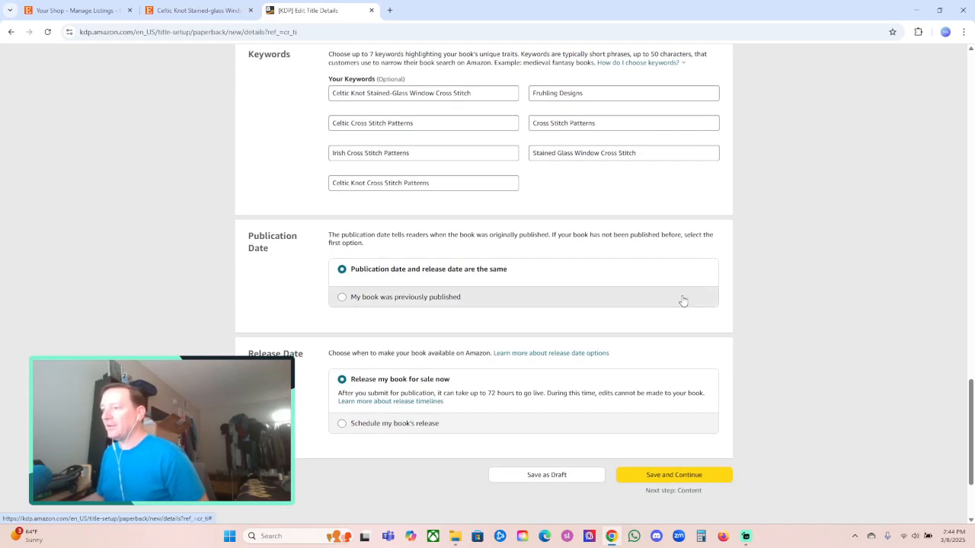
pyautogui.click(684, 480)
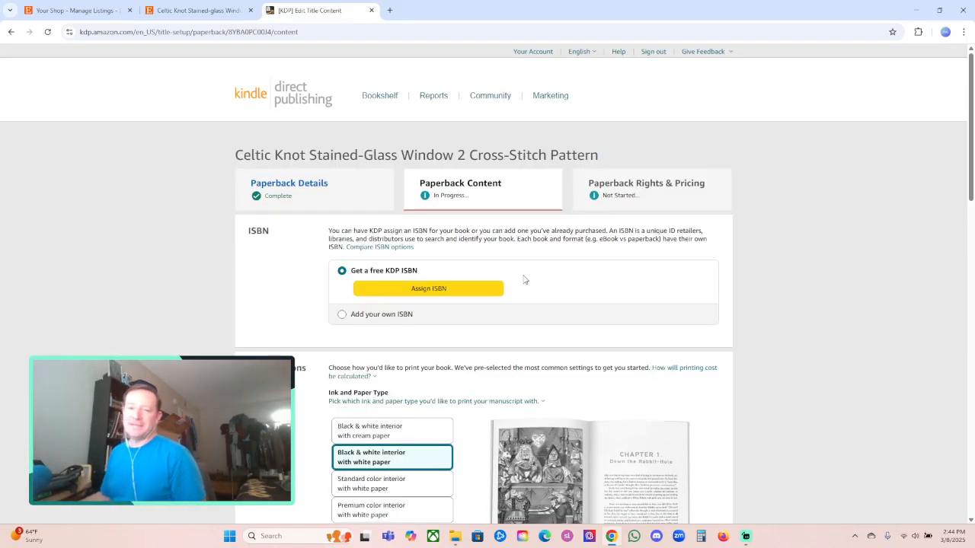
pyautogui.click(434, 289)
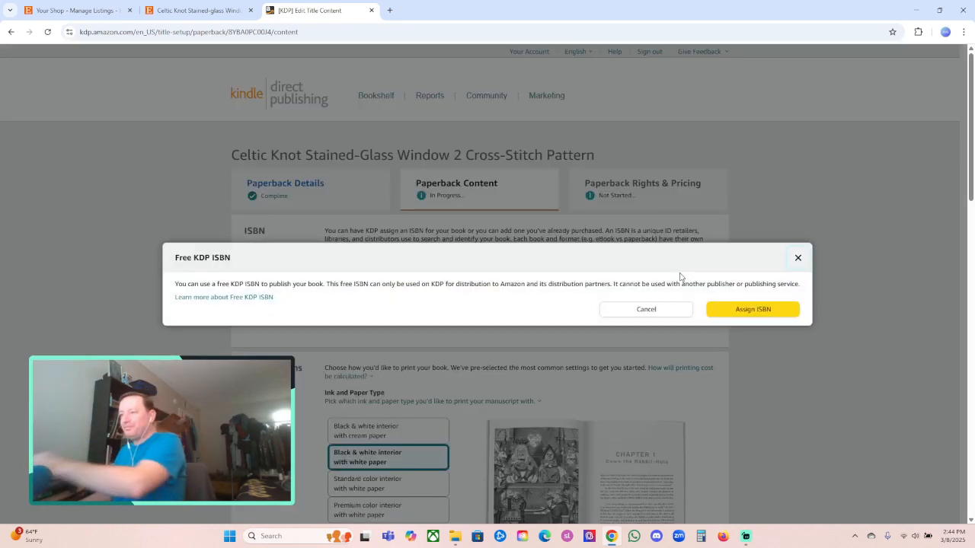
pyautogui.click(753, 314)
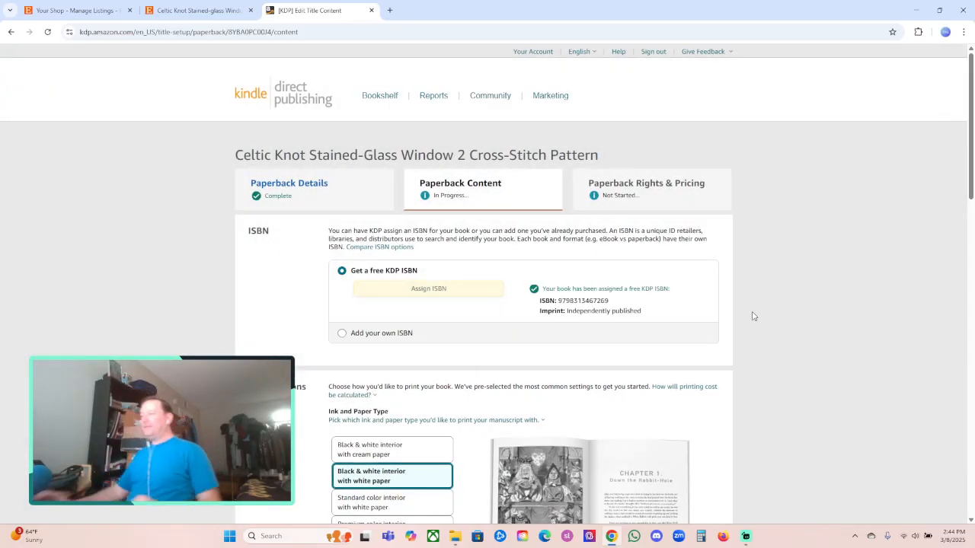
# Step: Set the print options to premium color interior with white paper, 8.5 x 11 in trim size and a glossy cover finish
pyautogui.scroll(-3, 652, 300)
pyautogui.click(374, 336)
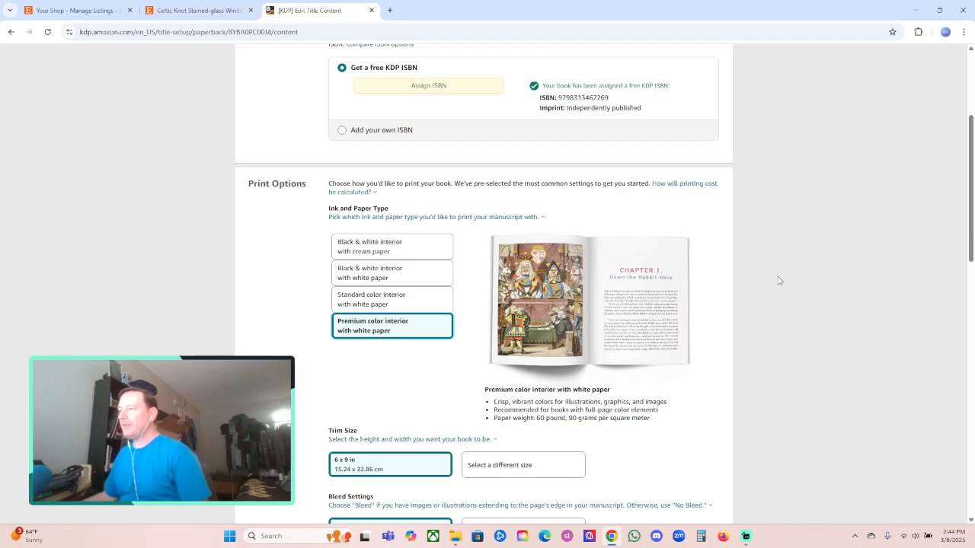
pyautogui.scroll(-2, 777, 281)
pyautogui.click(534, 365)
pyautogui.click(610, 288)
pyautogui.scroll(-3, 503, 348)
pyautogui.click(490, 352)
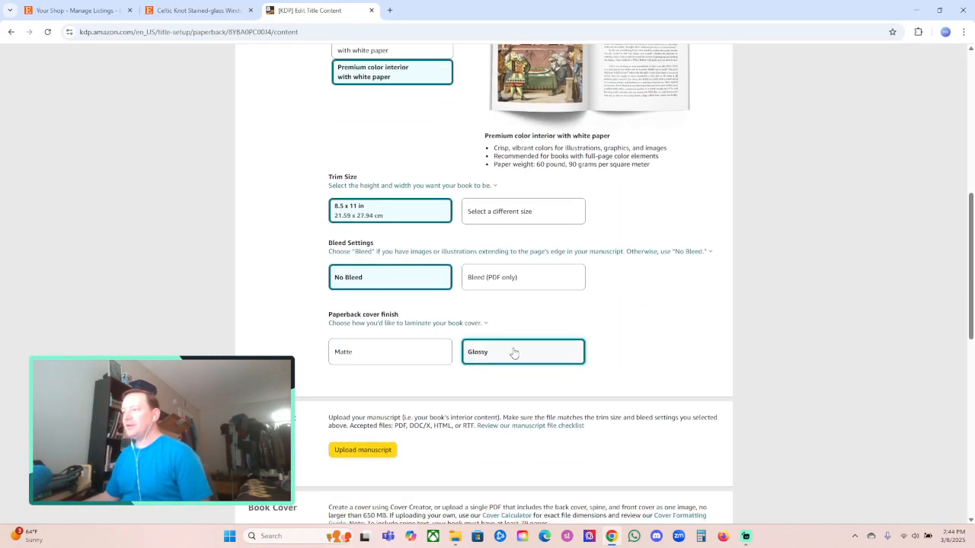
# Step: Upload the PDF "Celtic Knot Stained-Glass Window 2 (Print Edition)" from its folder in Cross-Stitch Patterns as the manuscript
pyautogui.scroll(-2, 732, 311)
pyautogui.click(362, 352)
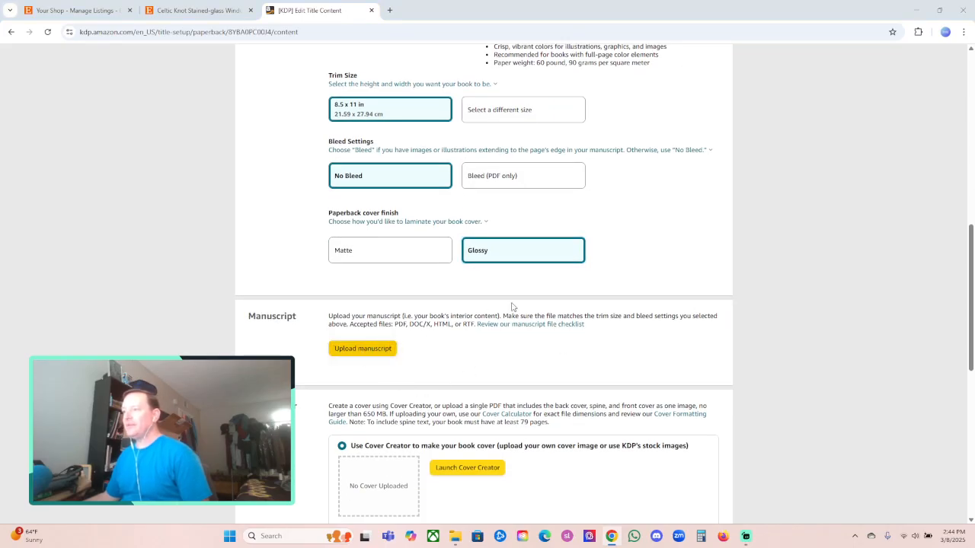
pyautogui.click(95, 310)
pyautogui.moveTo(729, 148); pyautogui.dragTo(730, 199)
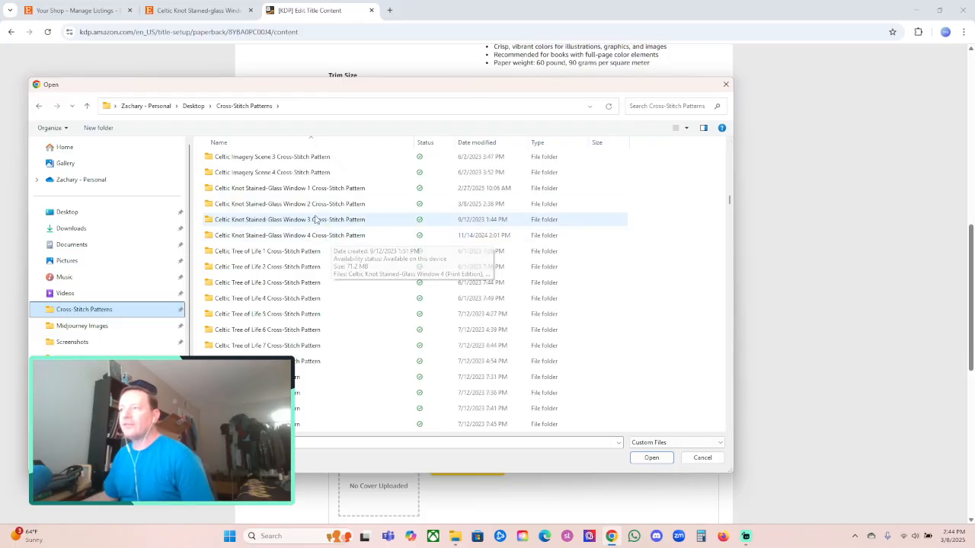
pyautogui.doubleClick(321, 204)
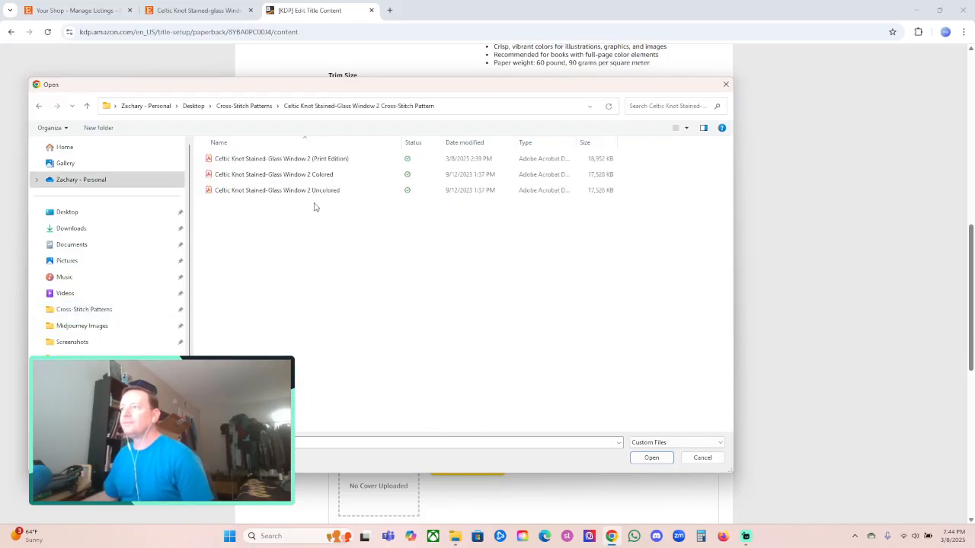
pyautogui.click(333, 161)
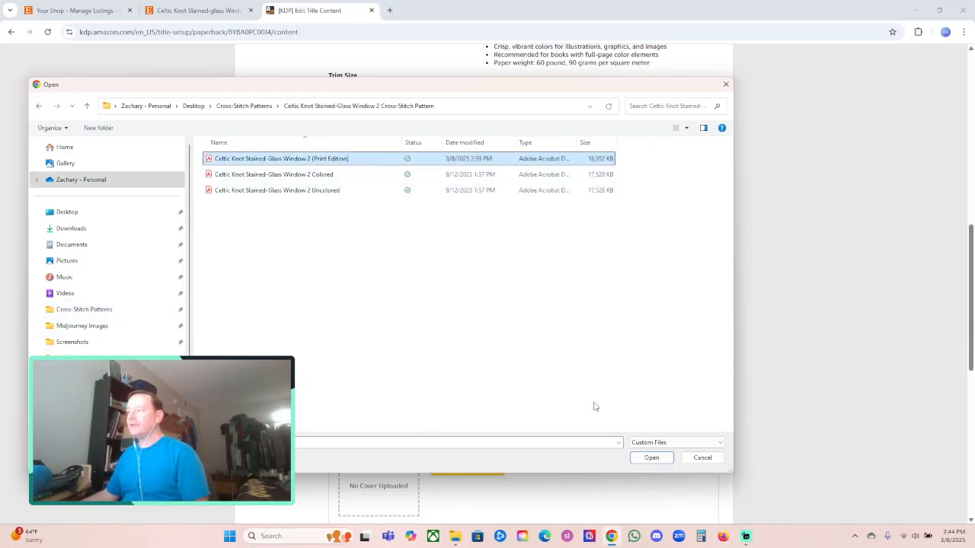
pyautogui.click(652, 458)
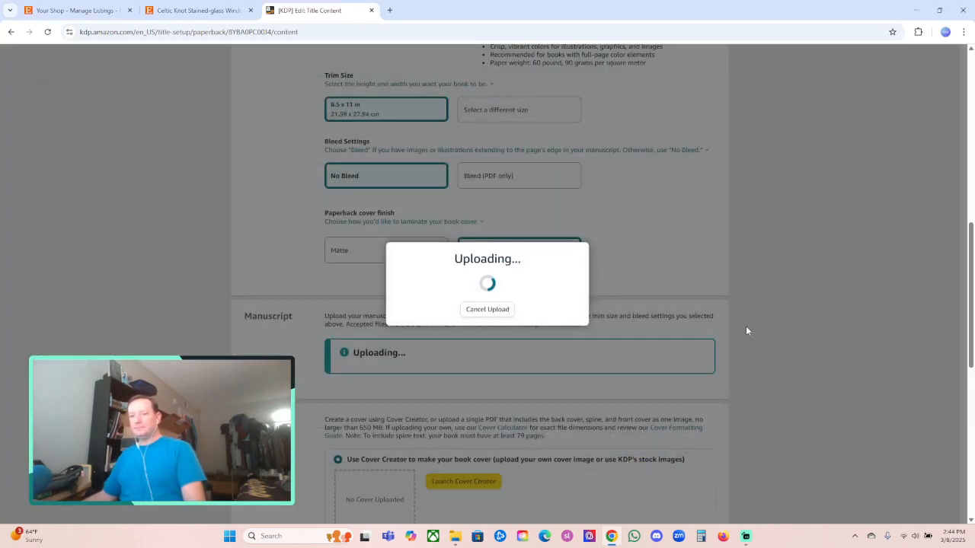
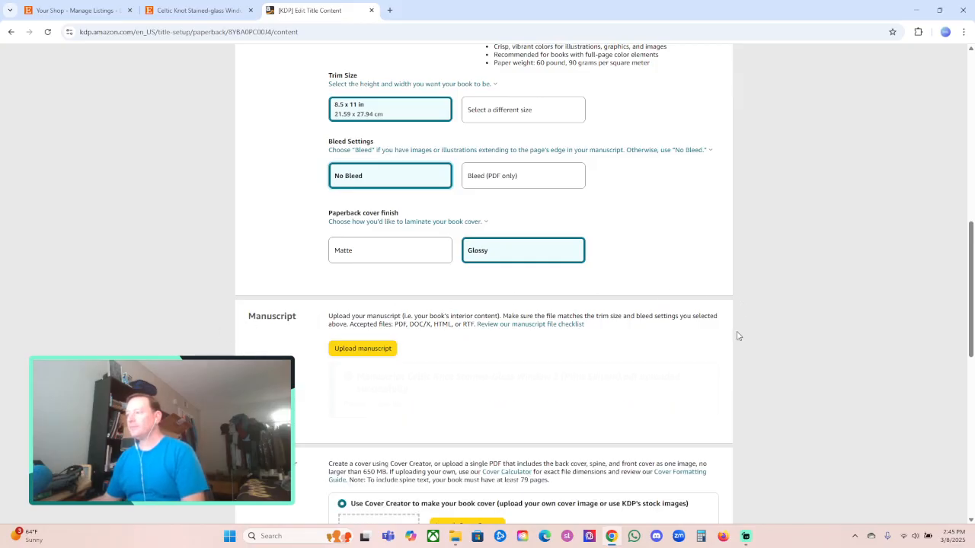
# Step: Launch Cover Creator and load the Celtic knot stained-glass image from the computer as the cover image
pyautogui.scroll(-2, 741, 352)
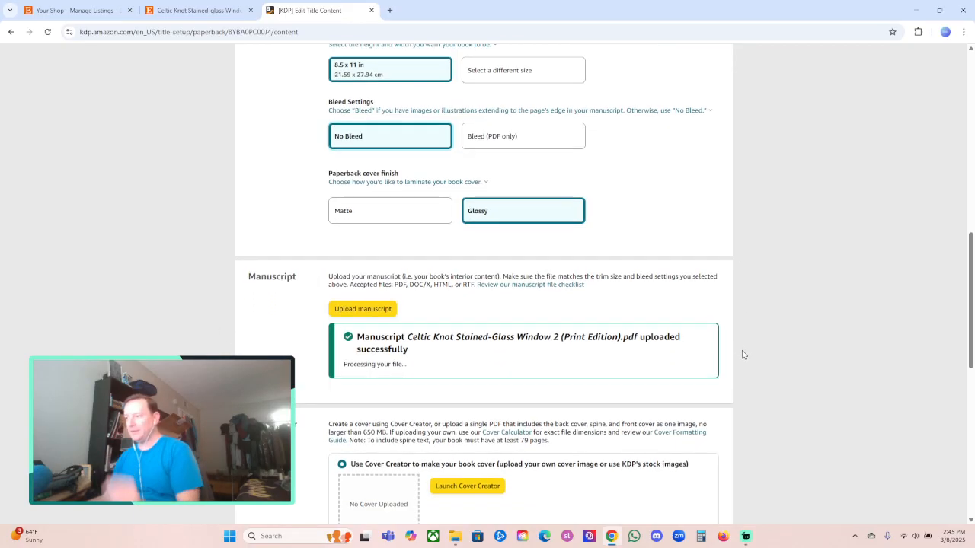
pyautogui.click(470, 431)
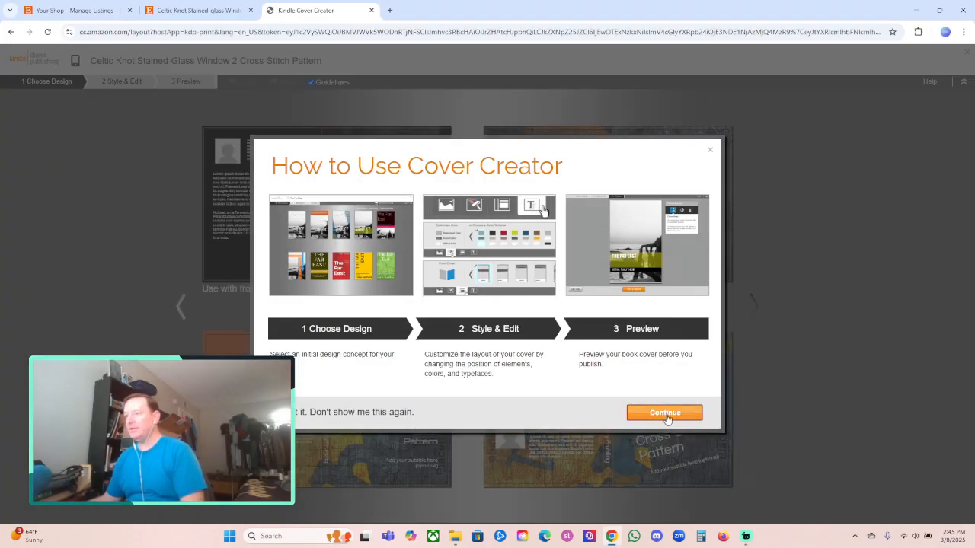
pyautogui.click(665, 415)
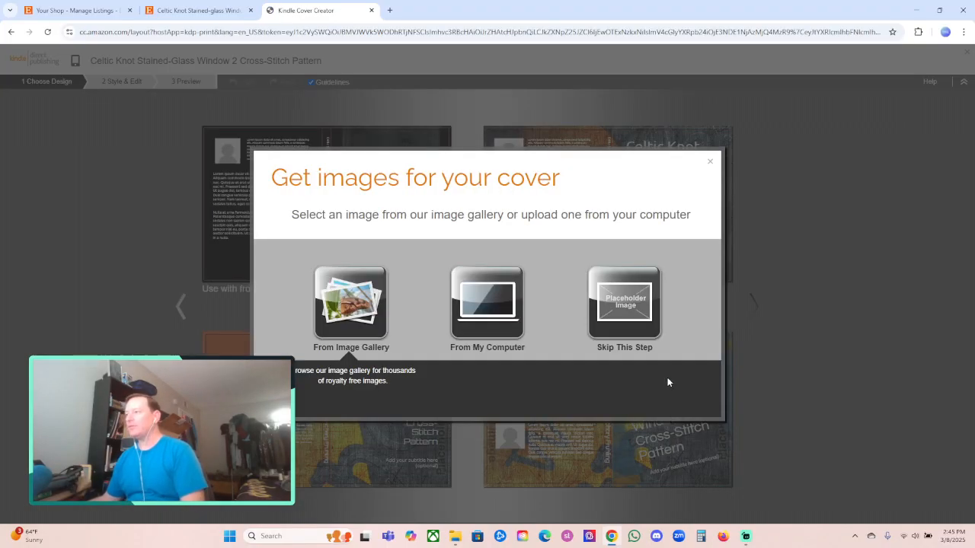
pyautogui.click(505, 312)
pyautogui.click(236, 173)
pyautogui.click(650, 457)
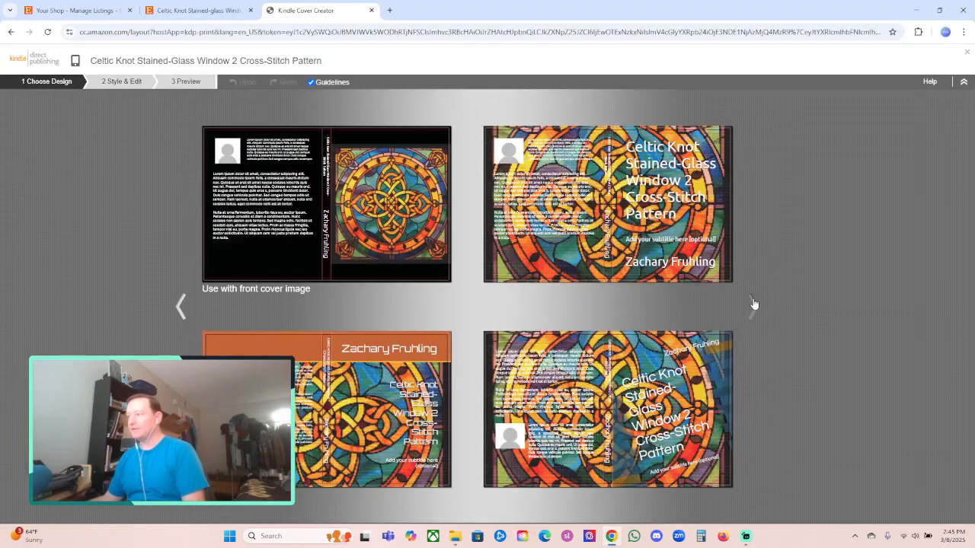
# Step: Choose the cover design with the pink title block above the author band and the front image
pyautogui.click(753, 303)
pyautogui.moveTo(688, 242)
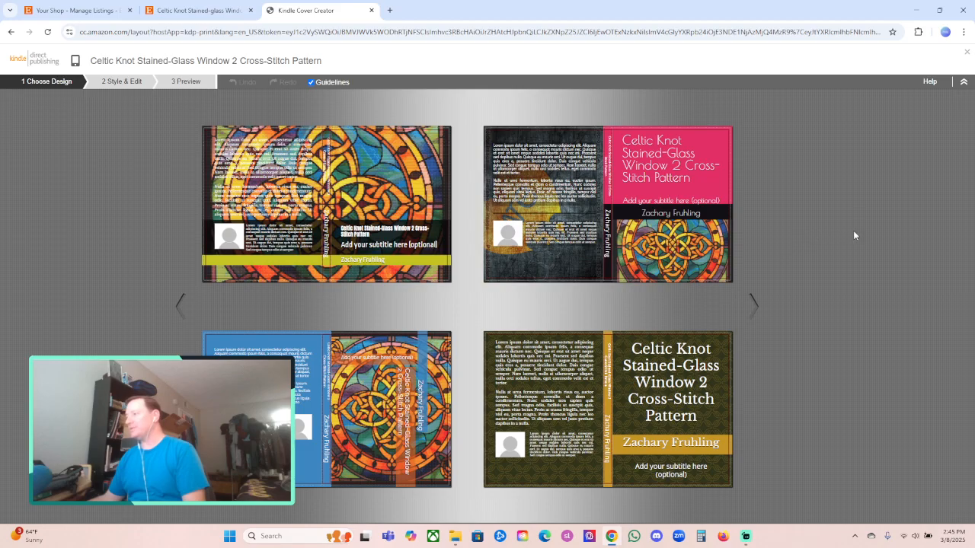
pyautogui.click(644, 253)
pyautogui.click(483, 114)
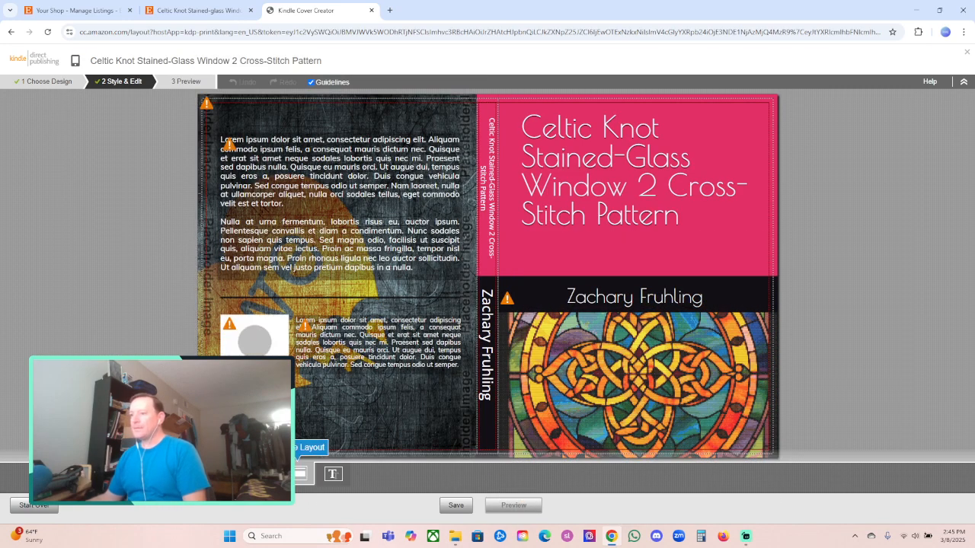
# Step: Choose the last cover layout, with the title above the front image and the author band across the image's lower edge
pyautogui.click(300, 475)
pyautogui.click(719, 433)
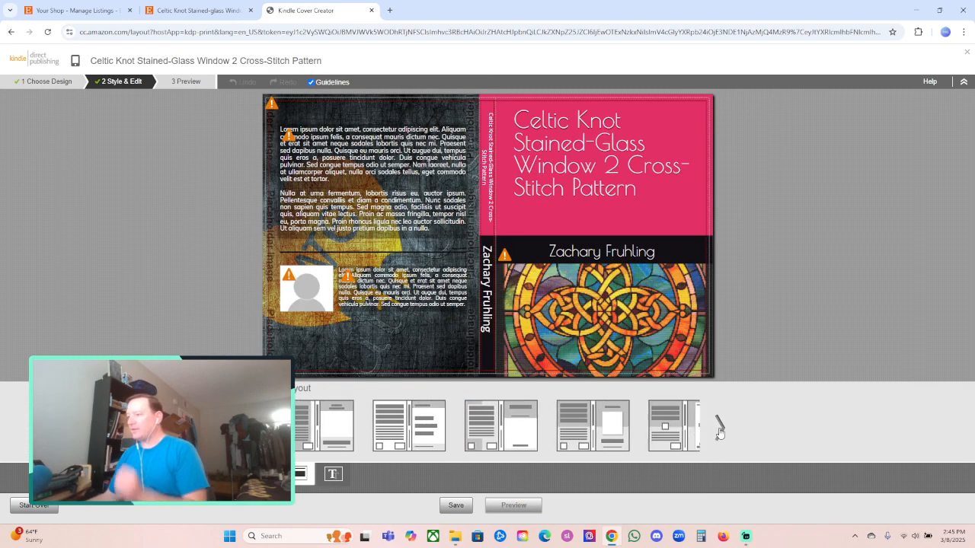
pyautogui.click(607, 435)
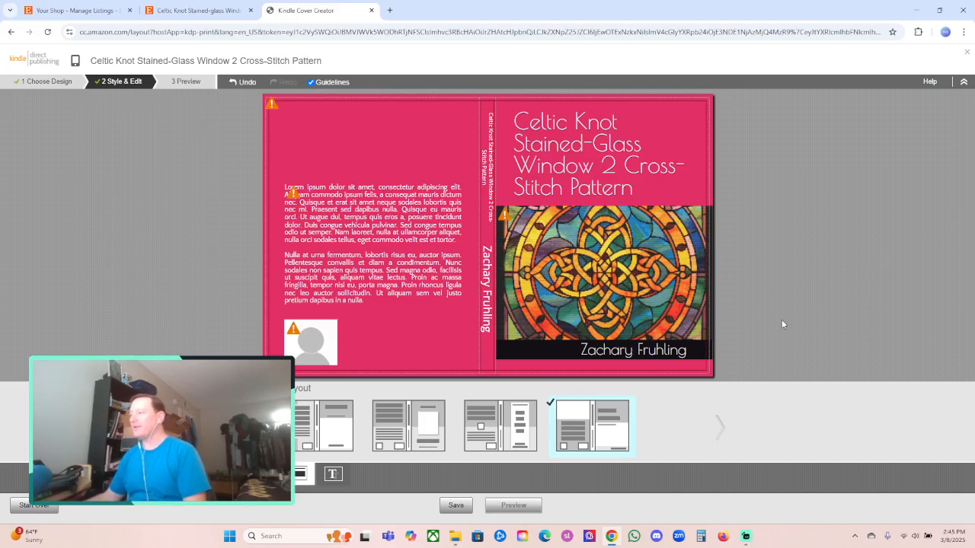
pyautogui.click(647, 356)
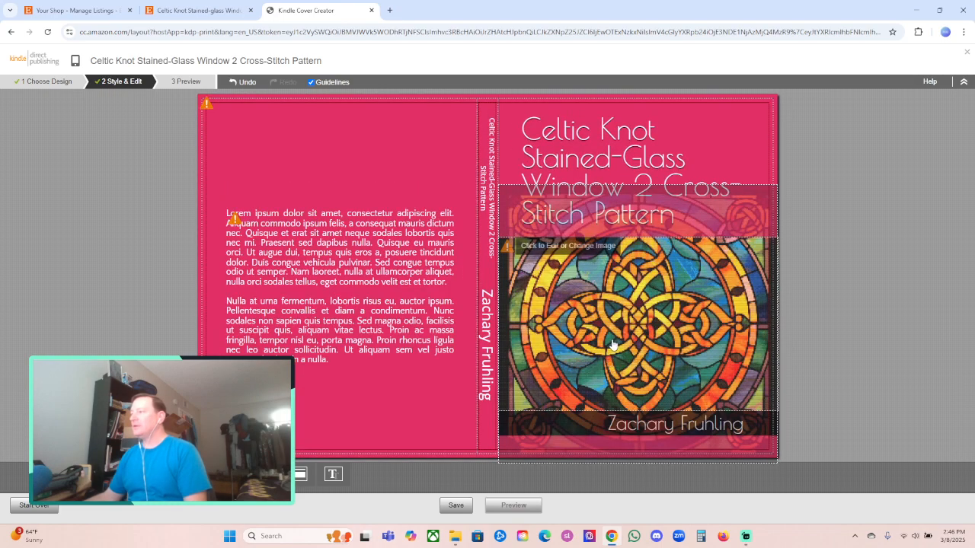
# Step: Replace the author name on the front cover with "Fruhling Designs" and centre it
pyautogui.click(653, 424)
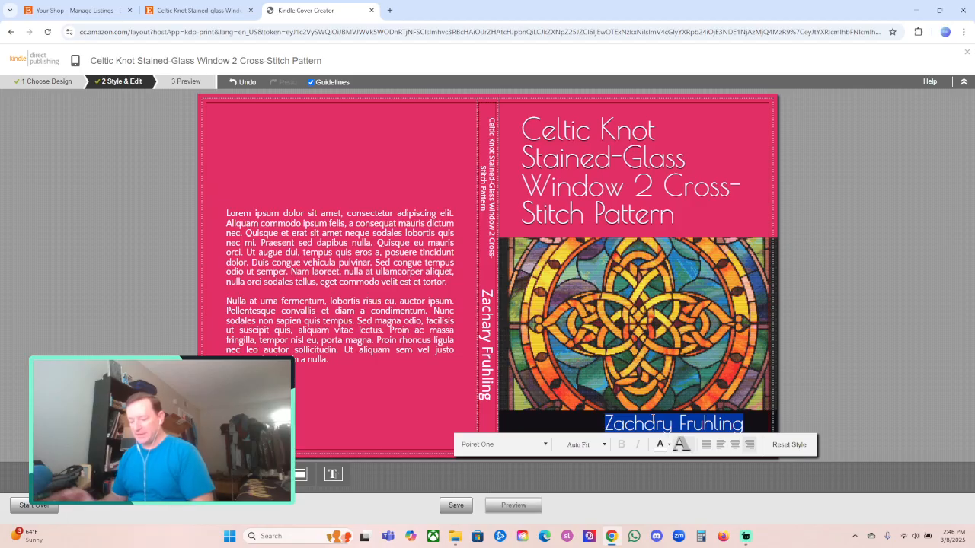
pyautogui.write('Fruhling Designs')
pyautogui.click(735, 444)
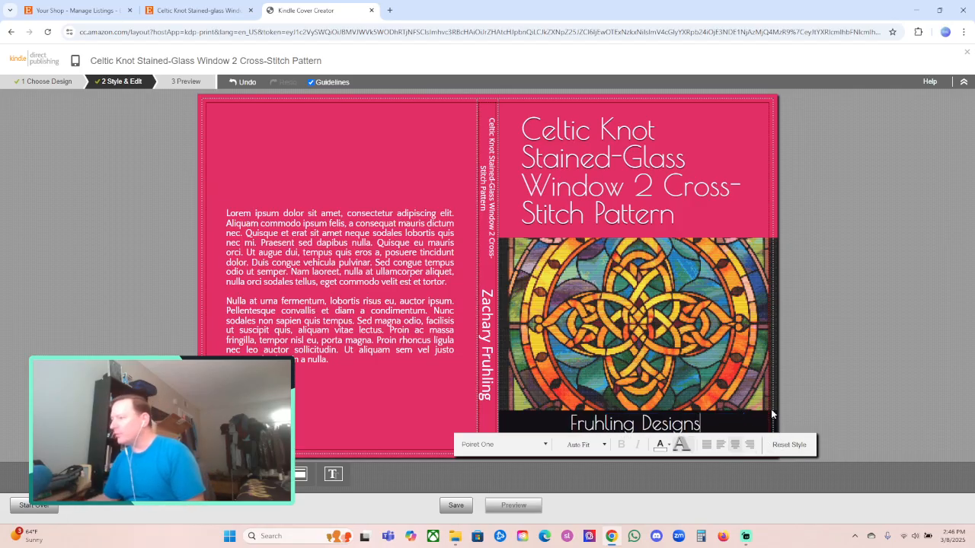
pyautogui.click(897, 374)
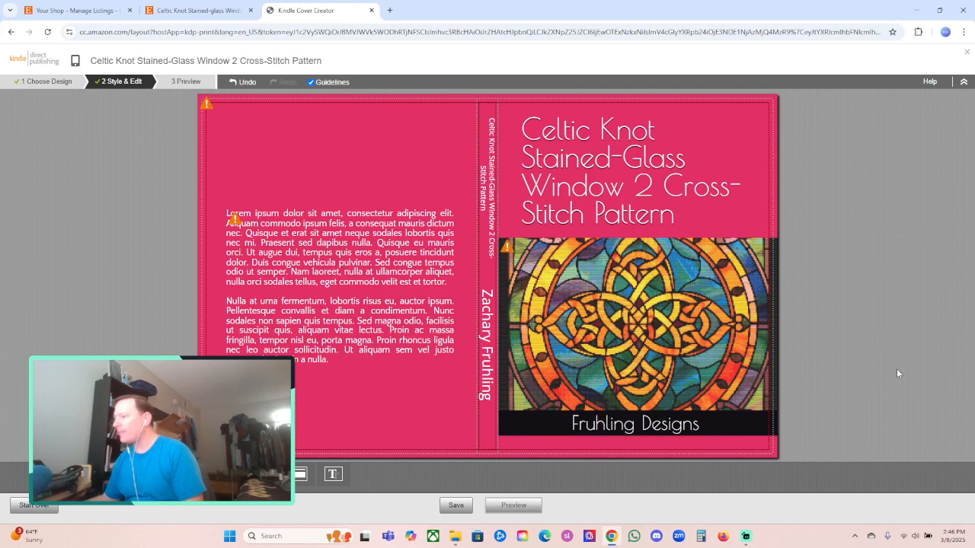
pyautogui.click(643, 423)
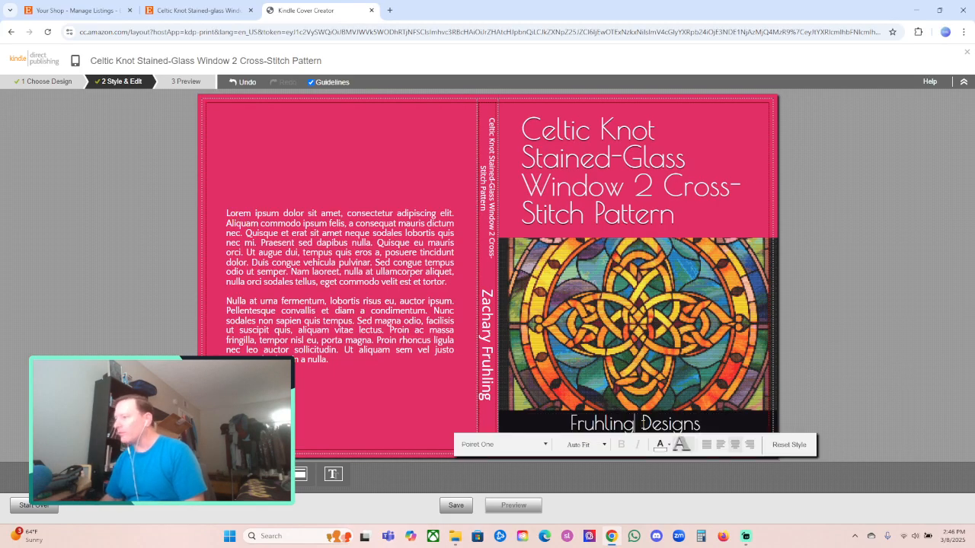
pyautogui.click(839, 353)
# Step: Replace the author name on the spine with "Fruhling Designs"
pyautogui.click(491, 365)
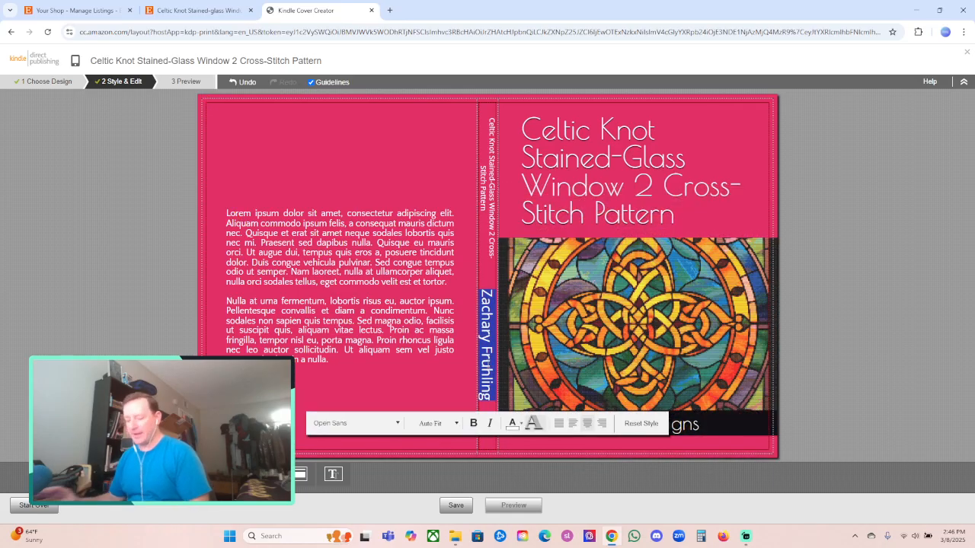
pyautogui.write('Fruhling Designs')
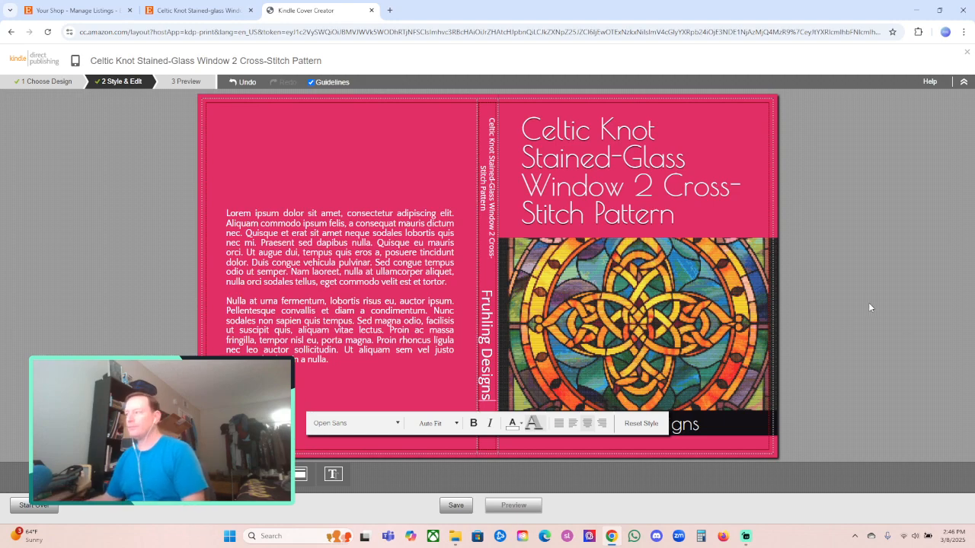
pyautogui.click(869, 307)
# Step: Replace the back cover's placeholder text with '"Celtic Knot Stained-Glass Window 2" cross-stitch pattern from Fruhling Designs, print edition'
pyautogui.click(388, 299)
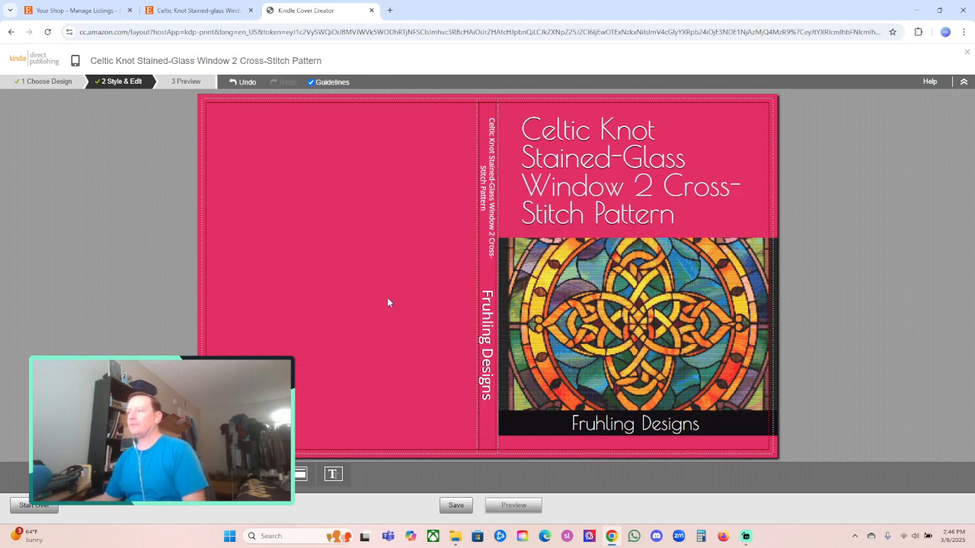
pyautogui.write('"Celtic ')
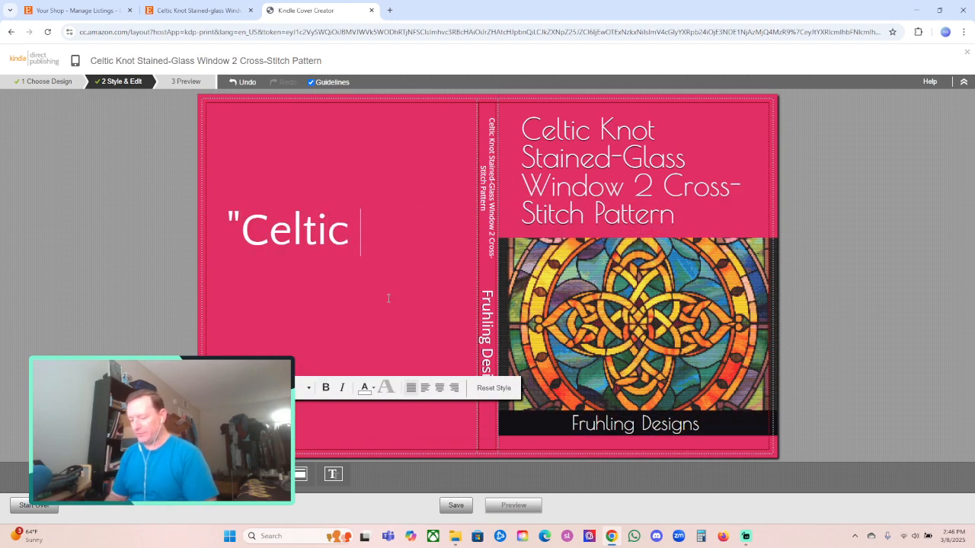
pyautogui.write('Knot Stained')
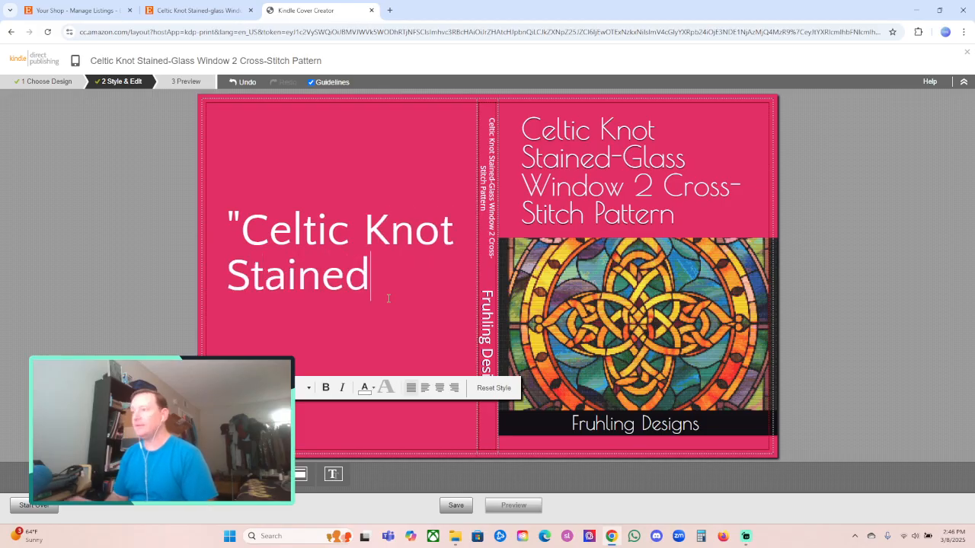
pyautogui.write('-Glass Win')
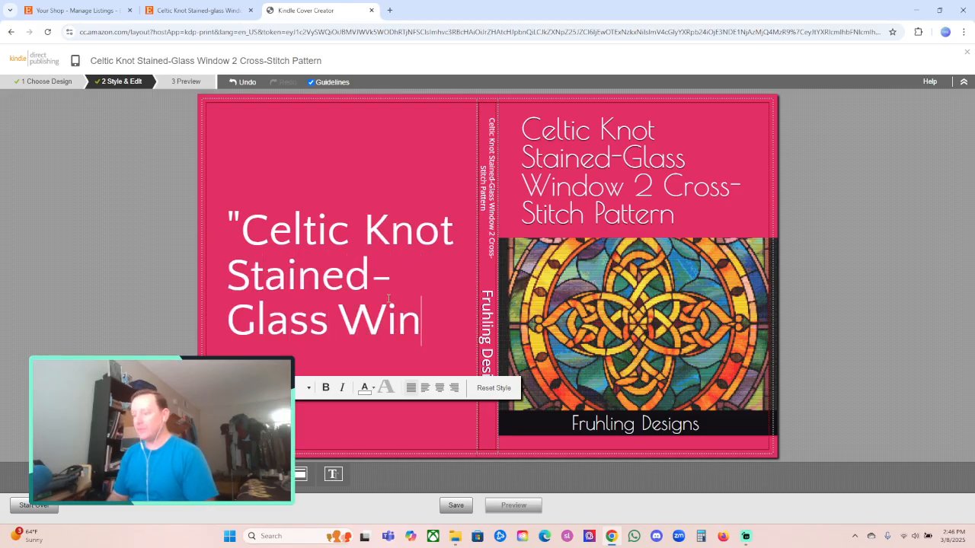
pyautogui.write('dow 2" cr')
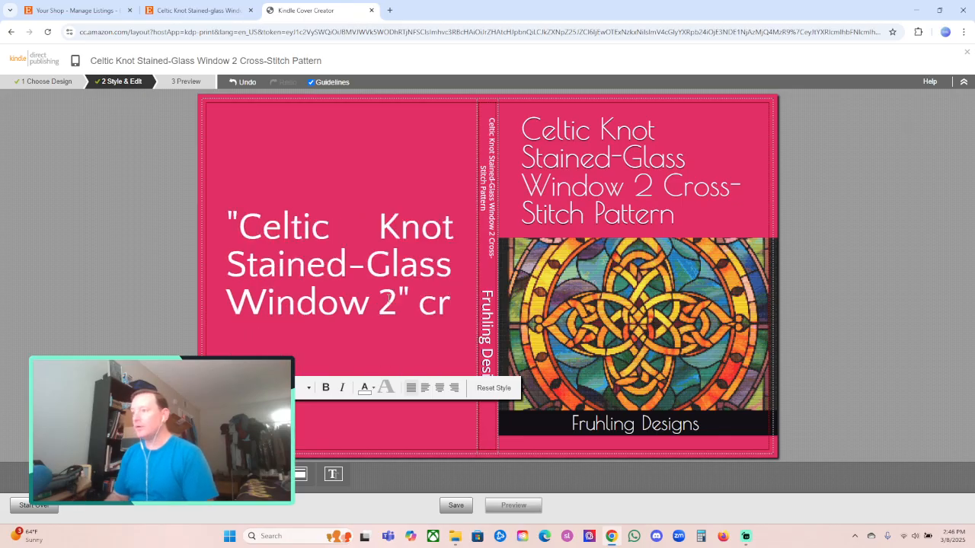
pyautogui.press('BackSpace')
pyautogui.press('BackSpace')
pyautogui.write('cros')
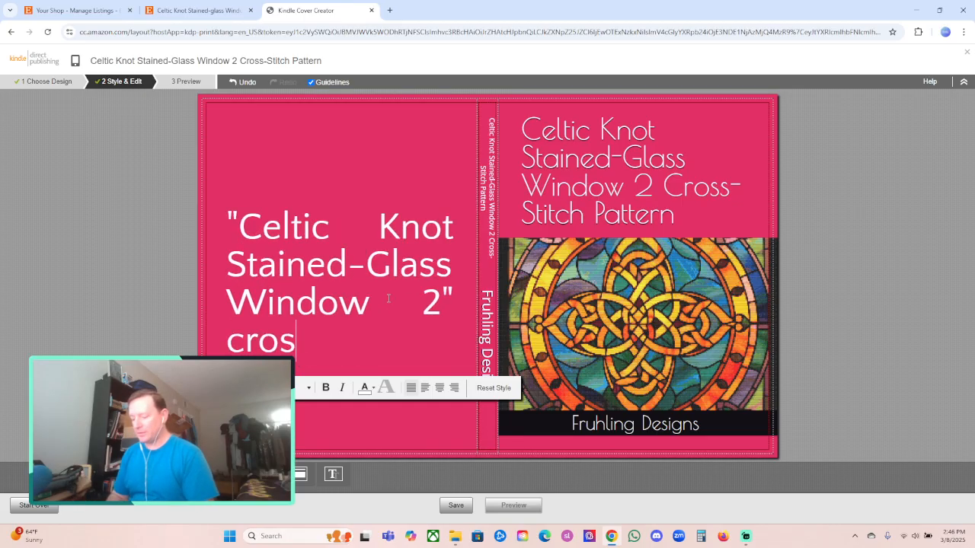
pyautogui.write('s-stitch pattern f')
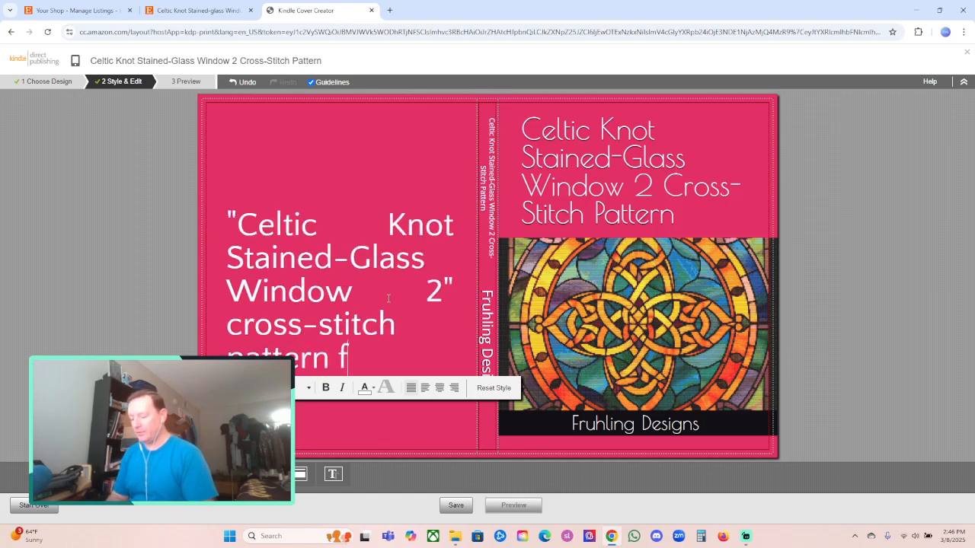
pyautogui.write('rom Fruhling Designs, with')
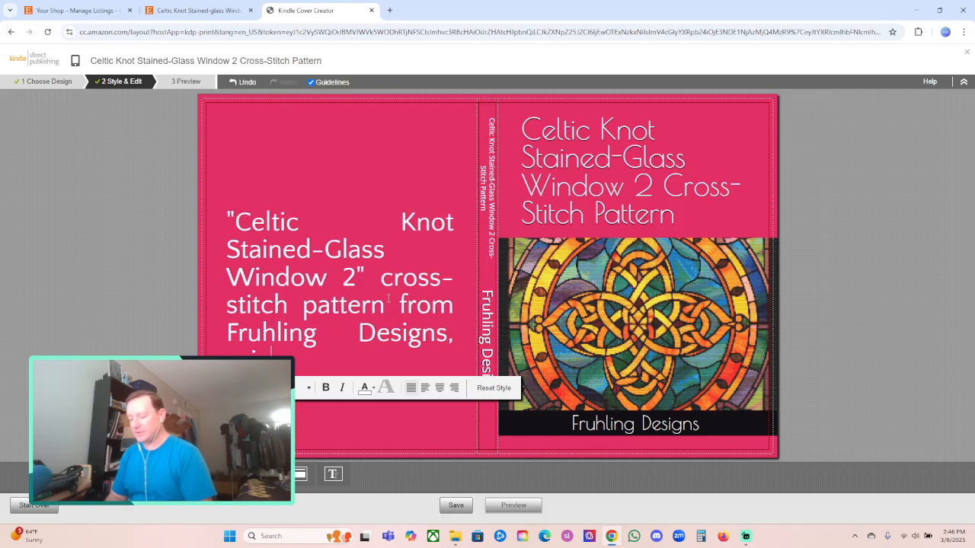
pyautogui.write(' edition')
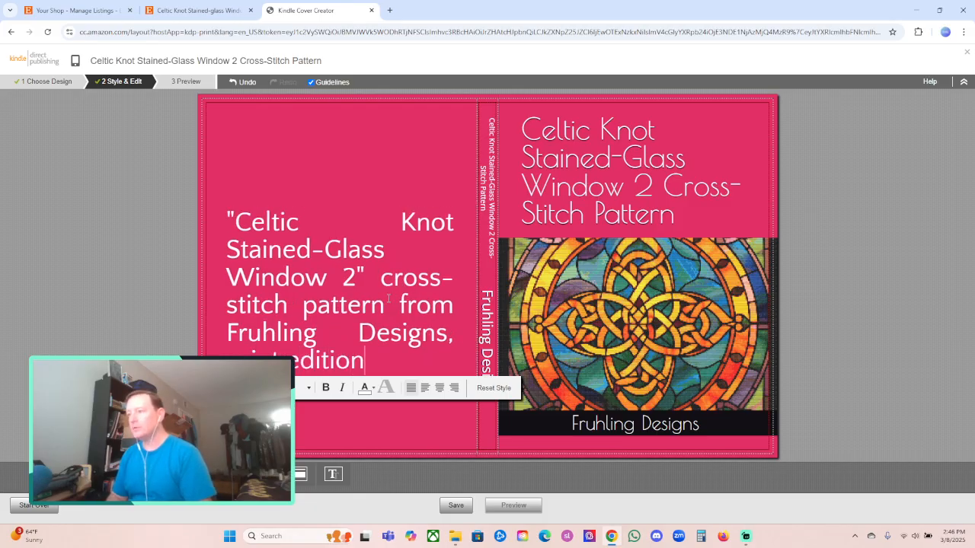
# Step: Finish the back cover text with ", 250 x 250 stitches, complete with list of needed cross-stitch floss/thread." and left-align it
pyautogui.write(', 250 x 250 ')
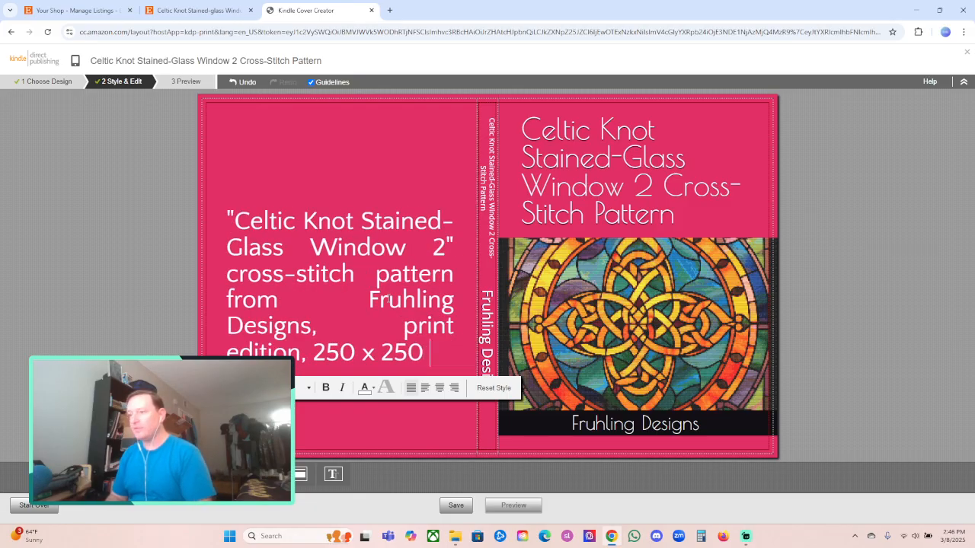
pyautogui.write('stitches, comple')
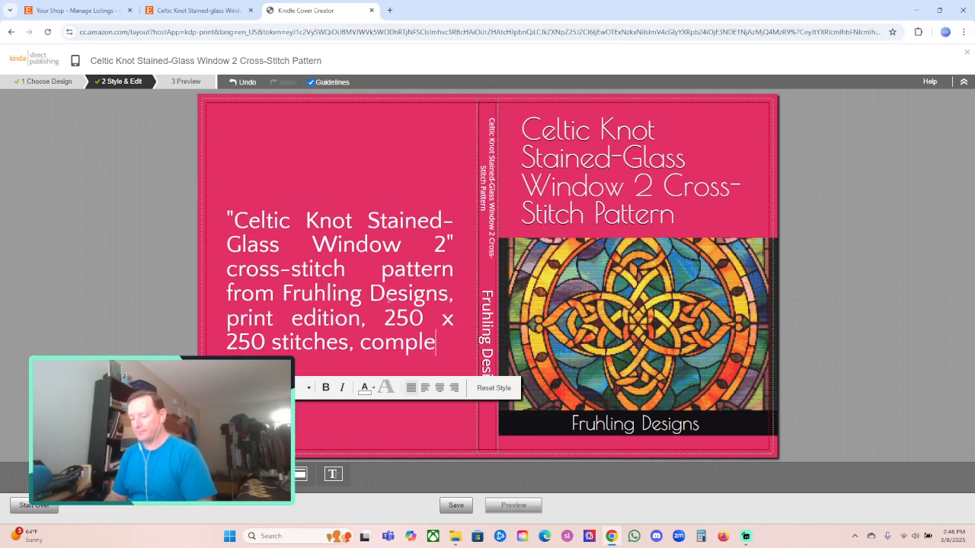
pyautogui.write('te chth list of nee')
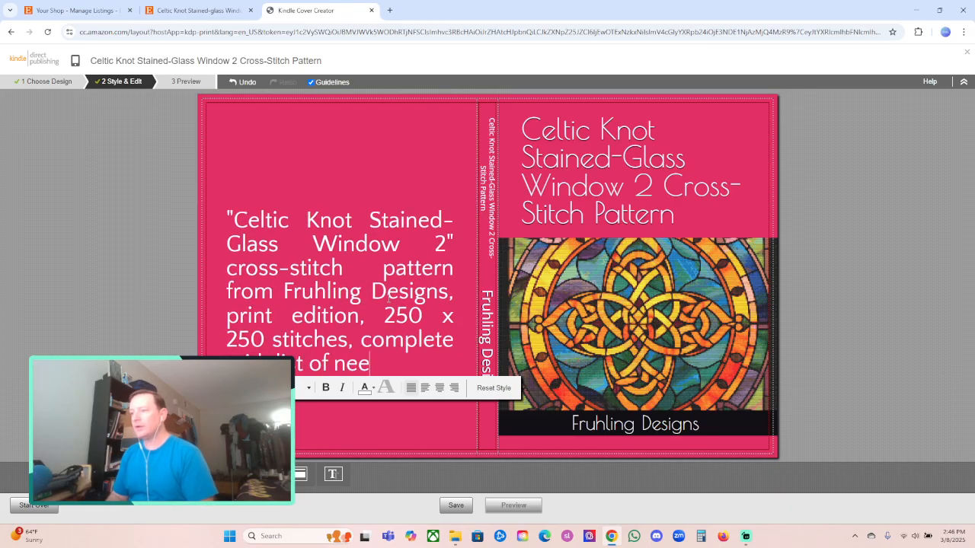
pyautogui.write('ded cross')
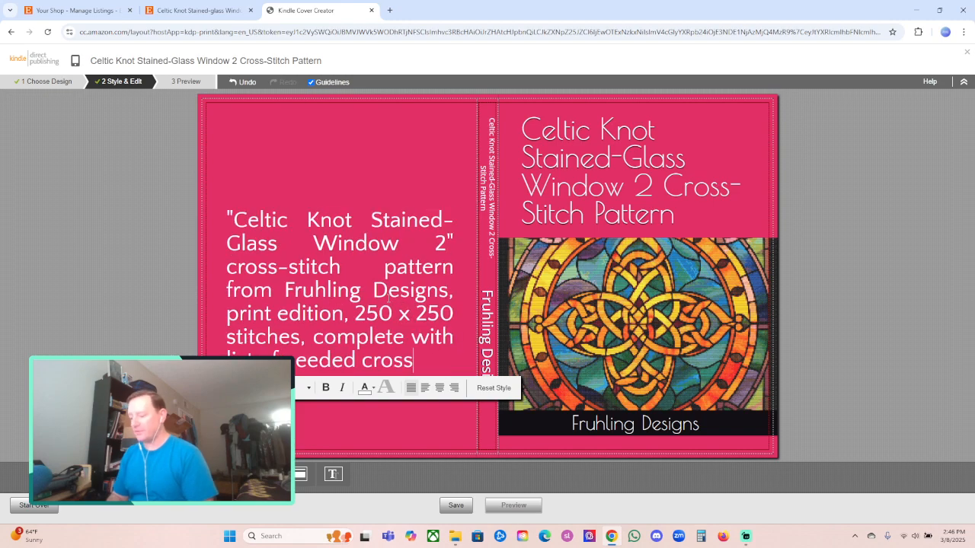
pyautogui.write('-stitch floss/t')
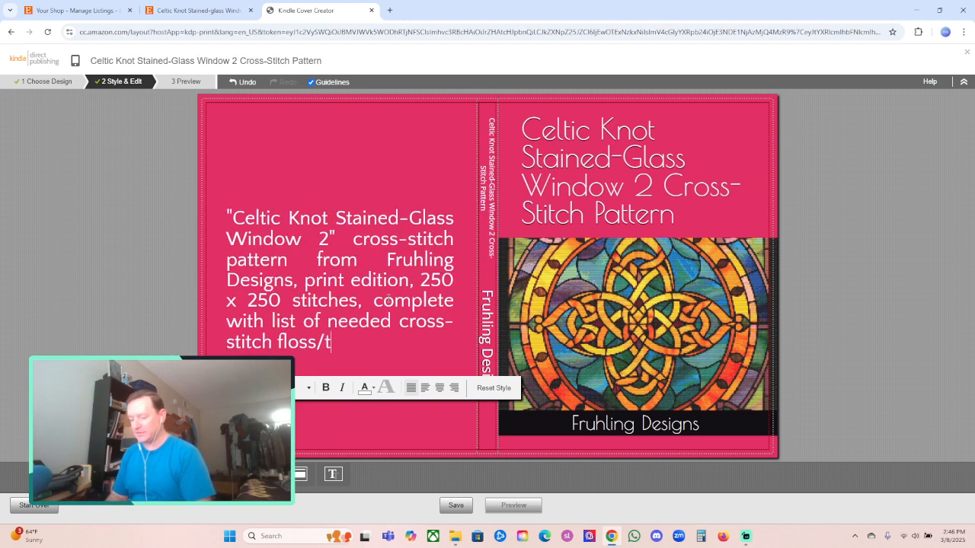
pyautogui.write('hread.')
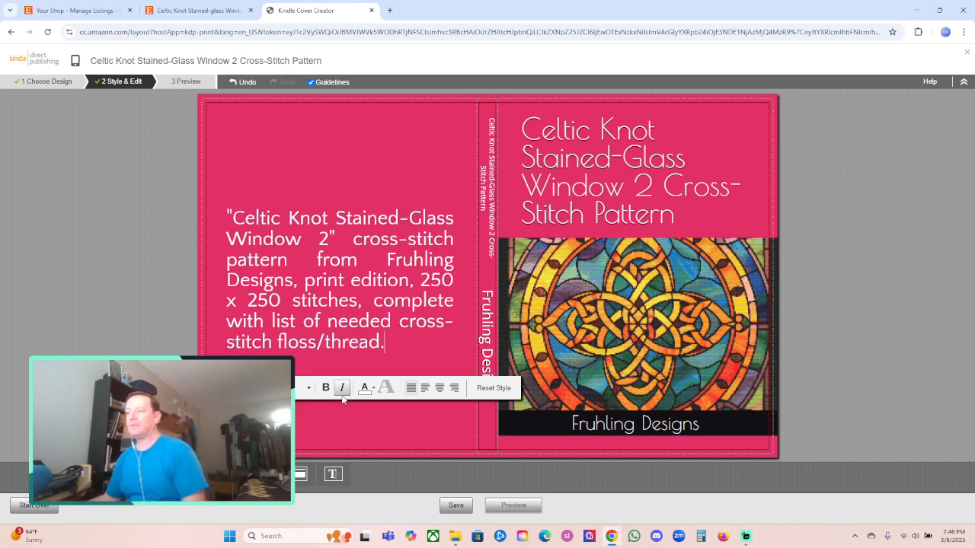
pyautogui.click(424, 389)
pyautogui.click(847, 330)
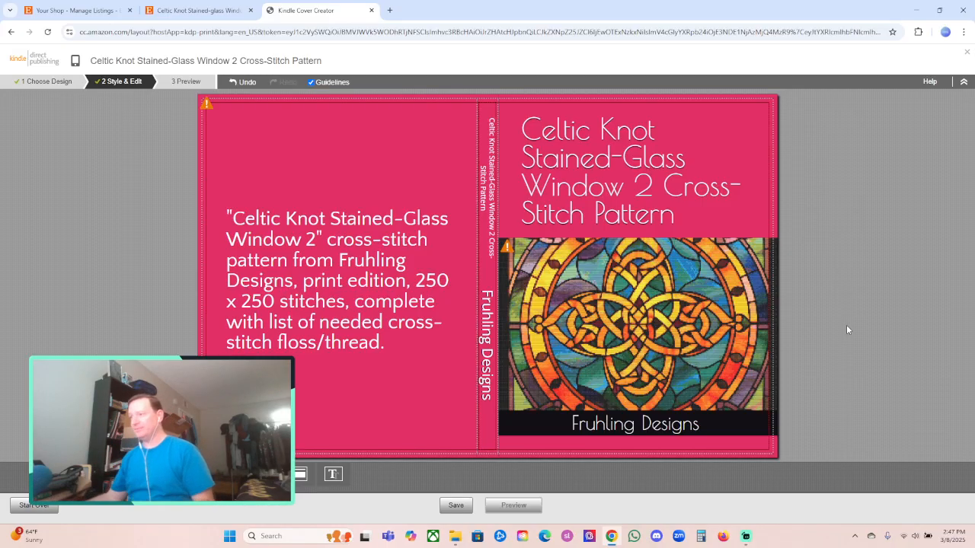
# Step: Load the Celtic knot stained-glass image from the computer into the back cover's author photo box and its upper image area
pyautogui.click(320, 393)
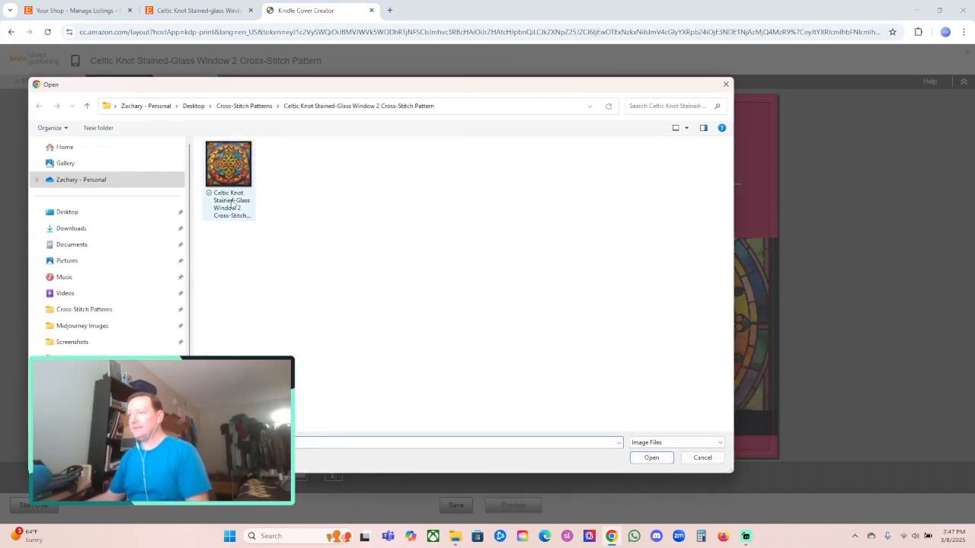
pyautogui.click(241, 183)
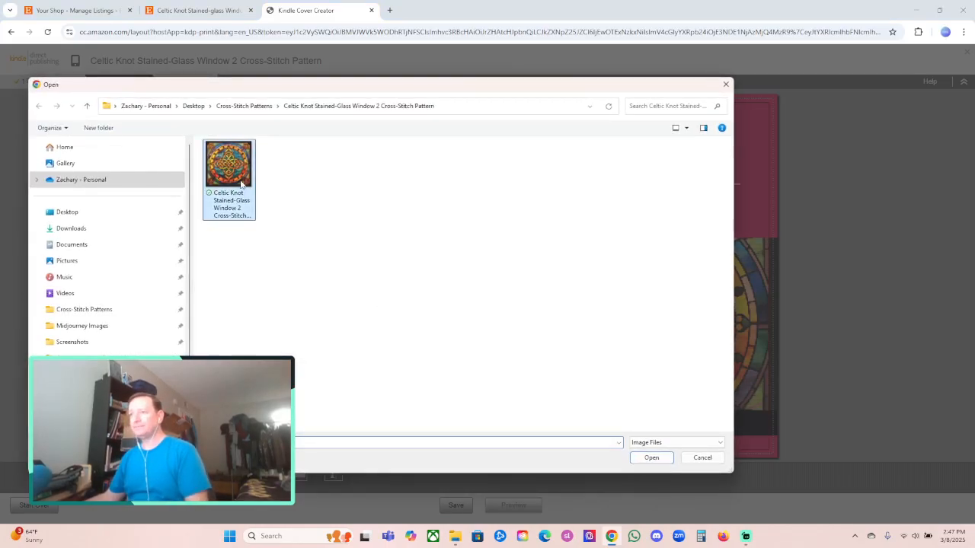
pyautogui.click(637, 457)
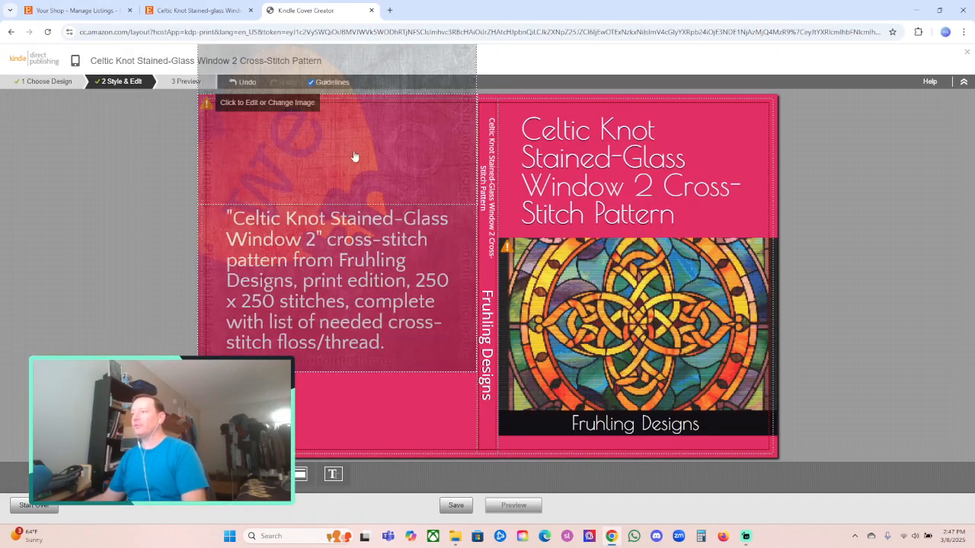
pyautogui.click(345, 151)
pyautogui.click(492, 329)
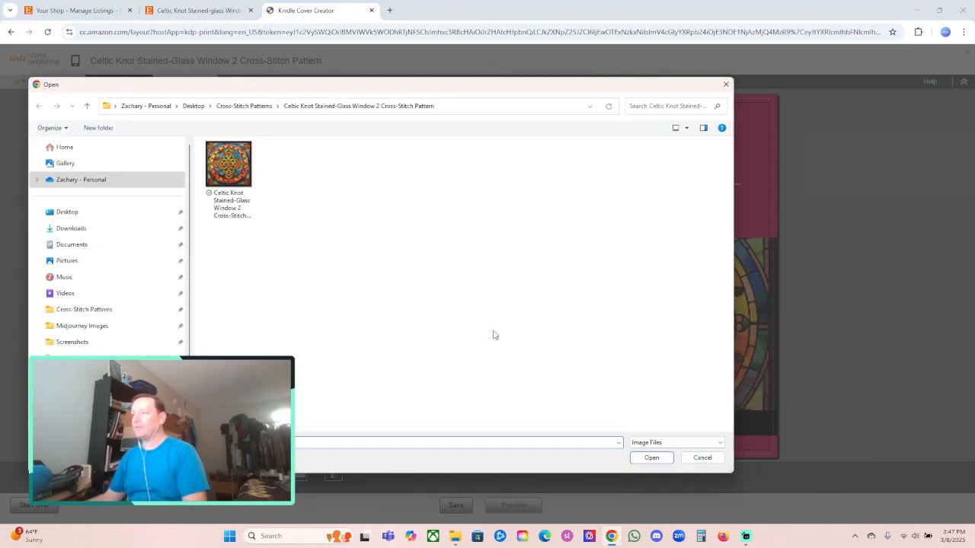
pyautogui.click(651, 458)
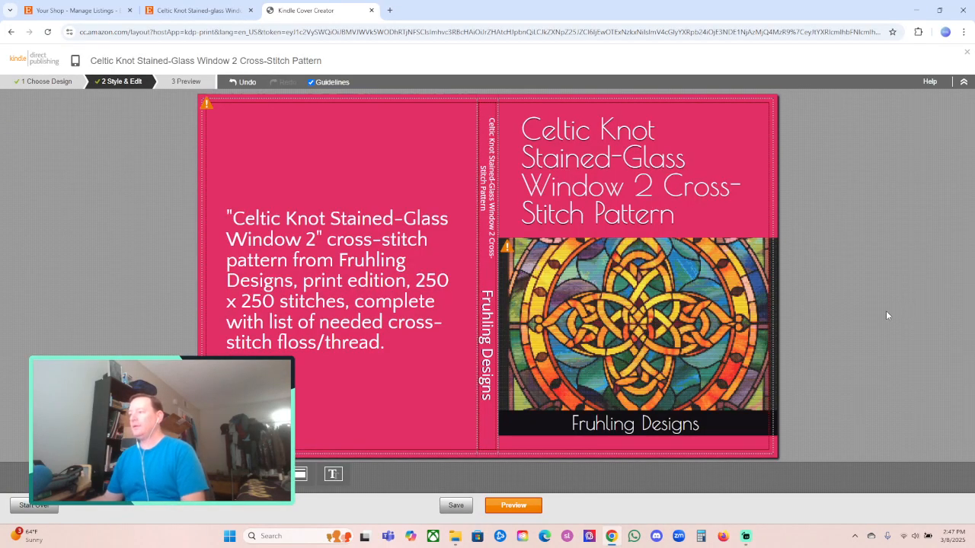
# Step: Apply the color scheme of dark maroon, dark green and light blue to the cover
pyautogui.click(688, 424)
pyautogui.click(688, 424)
pyautogui.click(689, 425)
pyautogui.click(688, 425)
pyautogui.click(689, 425)
pyautogui.click(689, 425)
pyautogui.click(688, 425)
pyautogui.click(689, 425)
pyautogui.click(689, 425)
pyautogui.click(689, 425)
pyautogui.click(689, 425)
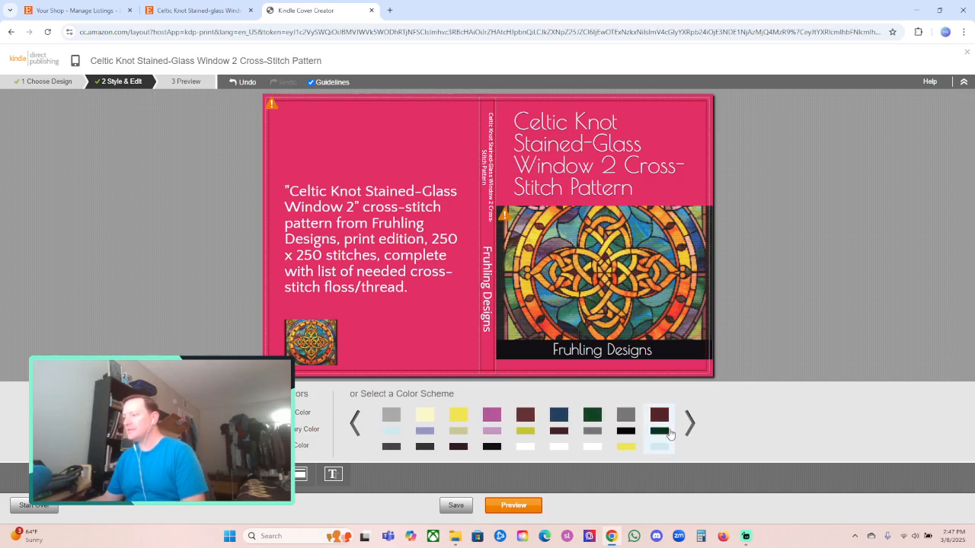
pyautogui.click(661, 426)
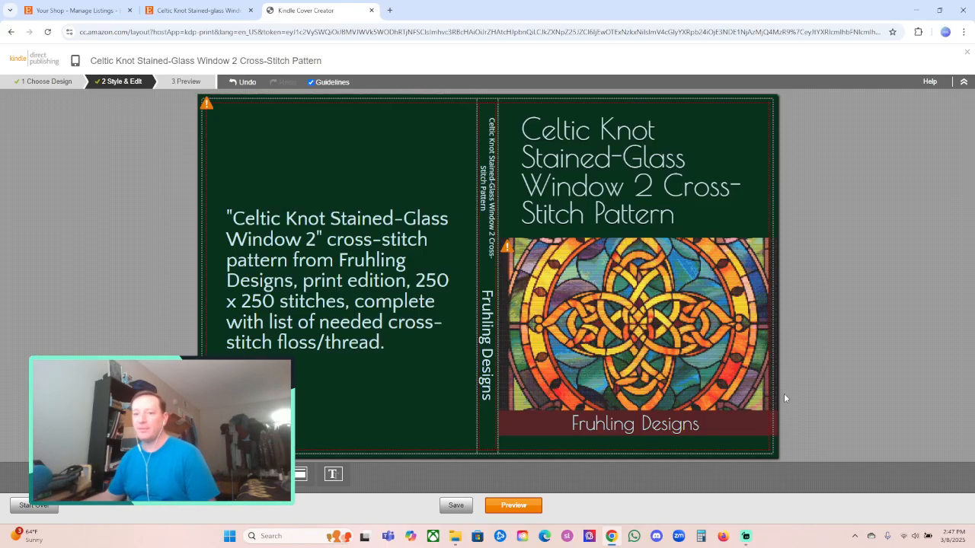
# Step: Preview the finished cover, and save and submit it to the paperback content page
pyautogui.click(515, 505)
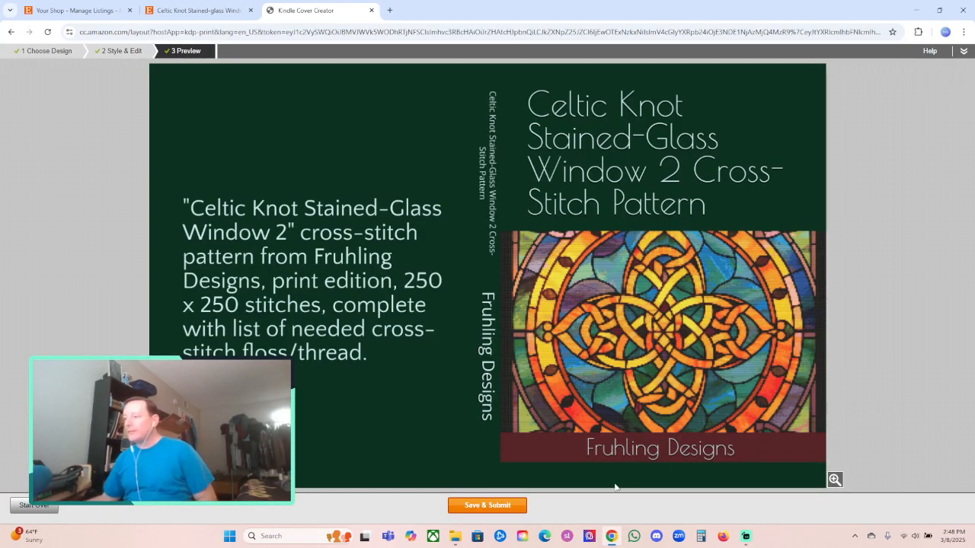
pyautogui.click(487, 506)
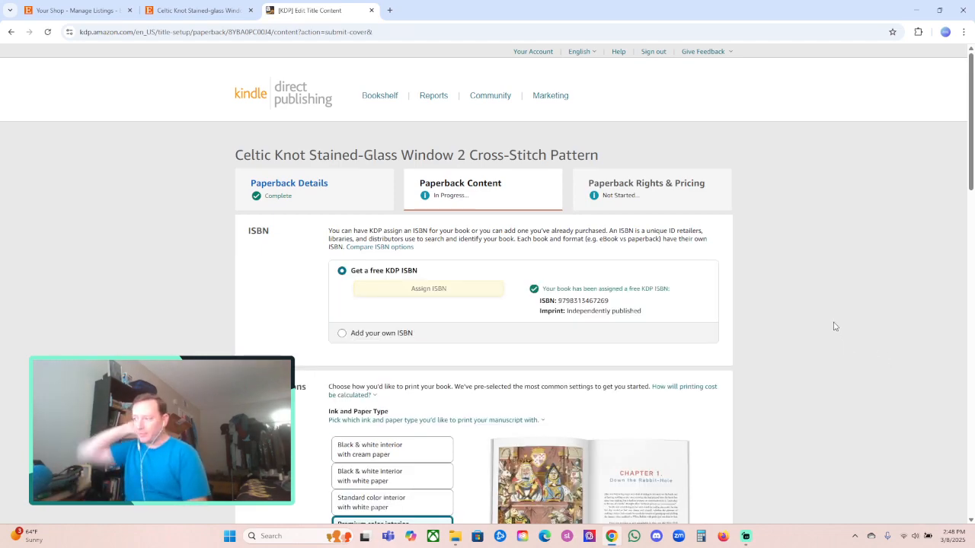
pyautogui.scroll(-2, 841, 326)
pyautogui.scroll(-3, 835, 322)
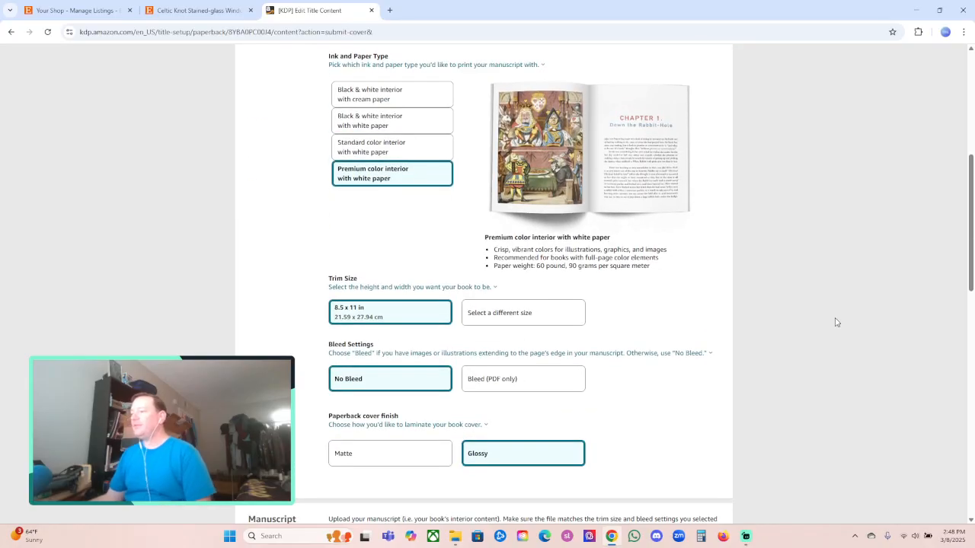
# Step: Declare that AI tools were used in creating the book, with None for texts
pyautogui.scroll(-4, 838, 328)
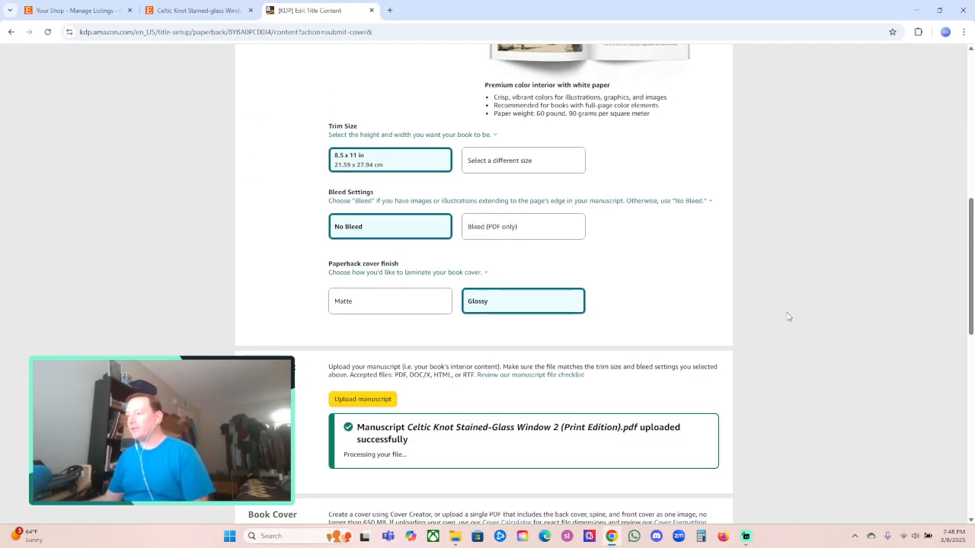
pyautogui.scroll(-2, 784, 316)
pyautogui.scroll(-1, 779, 323)
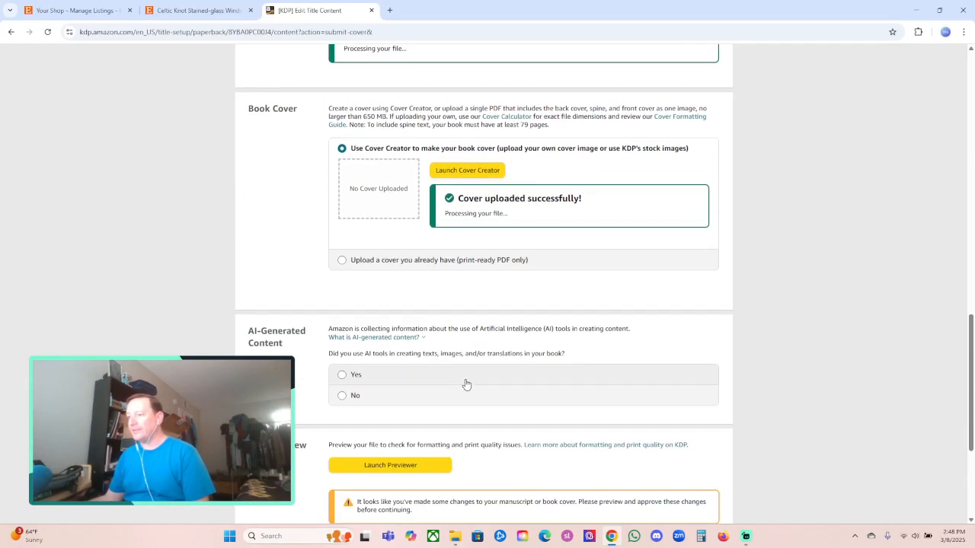
pyautogui.click(342, 374)
pyautogui.click(445, 394)
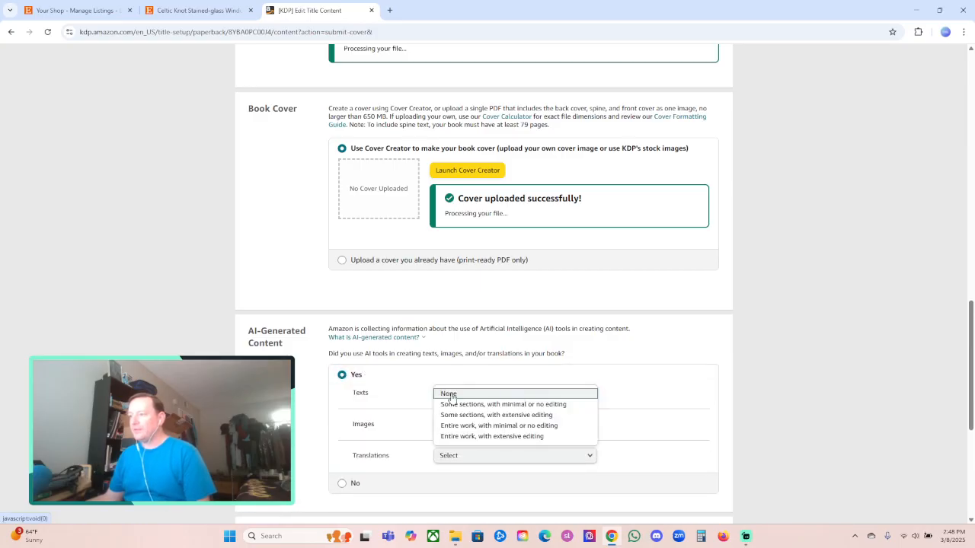
pyautogui.click(450, 395)
# Step: Declare one or a few AI-generated images with extensive editing, naming Midjourney as the tool used
pyautogui.click(462, 424)
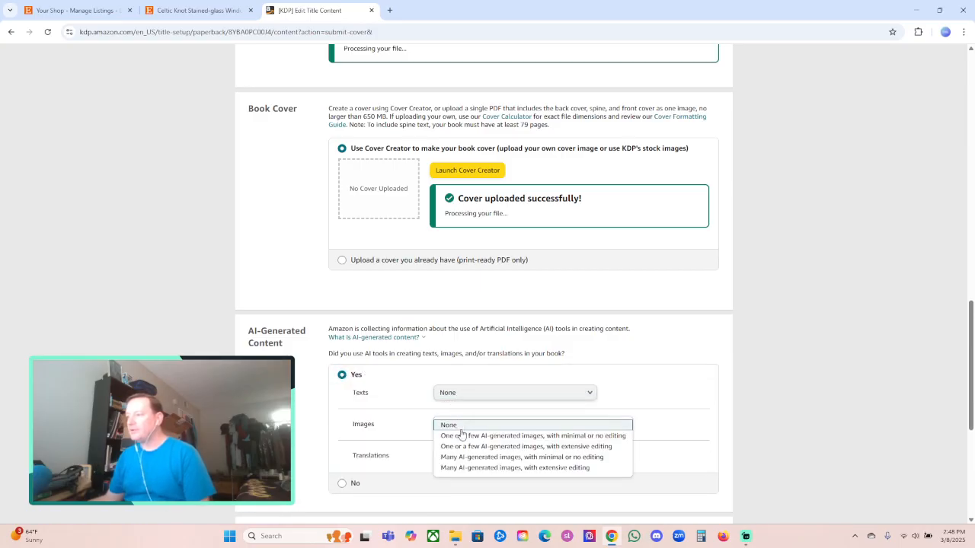
pyautogui.click(462, 445)
pyautogui.click(449, 459)
pyautogui.write('Midjourb')
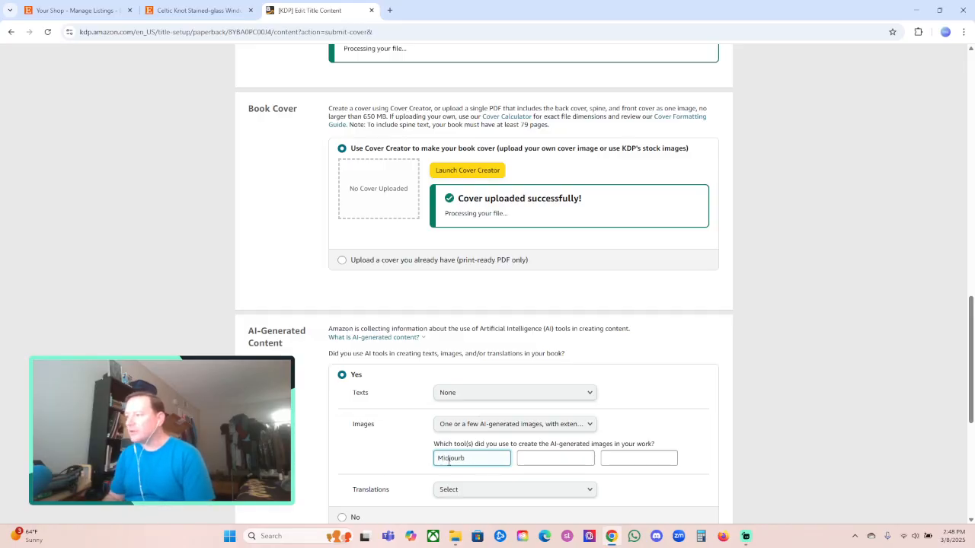
pyautogui.press('BackSpace')
pyautogui.write('ney')
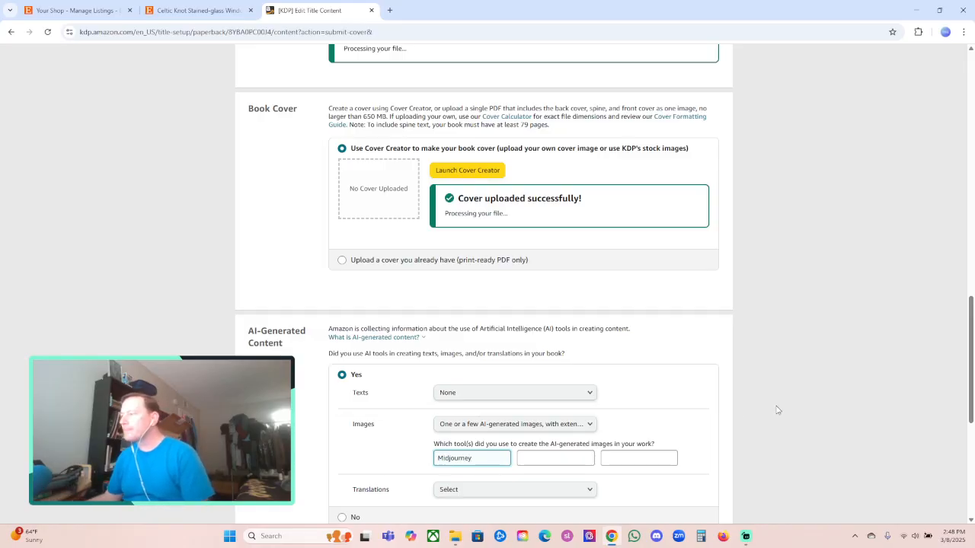
# Step: Set the AI-generated translations answer to None
pyautogui.scroll(-3, 779, 407)
pyautogui.click(470, 288)
pyautogui.click(468, 289)
# Step: Launch the print preview of the manuscript and cover
pyautogui.scroll(-2, 472, 320)
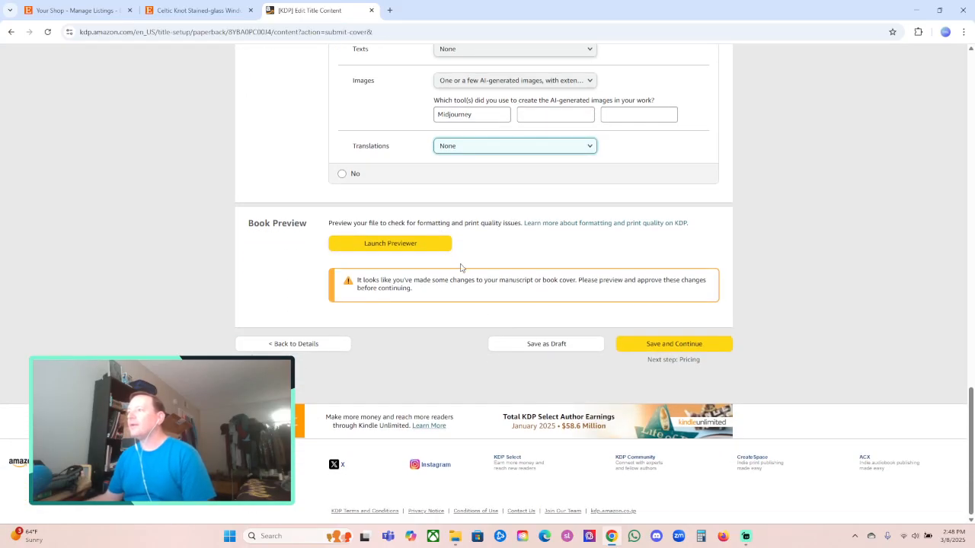
pyautogui.scroll(3, 462, 266)
pyautogui.scroll(-1, 464, 261)
pyautogui.scroll(-1, 426, 339)
pyautogui.click(394, 246)
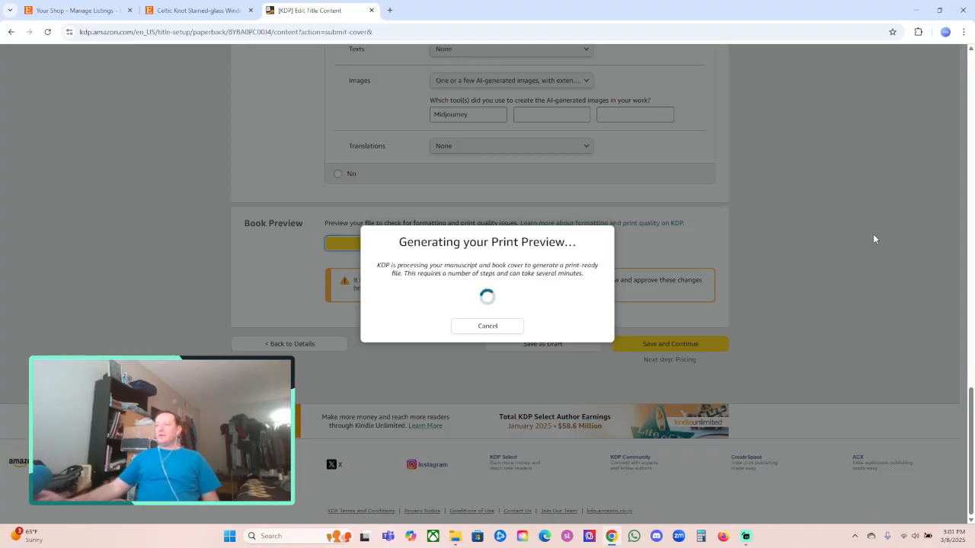
# Step: Switch to the Etsy shop manager and browse the cross-stitch pattern listings
pyautogui.click(184, 9)
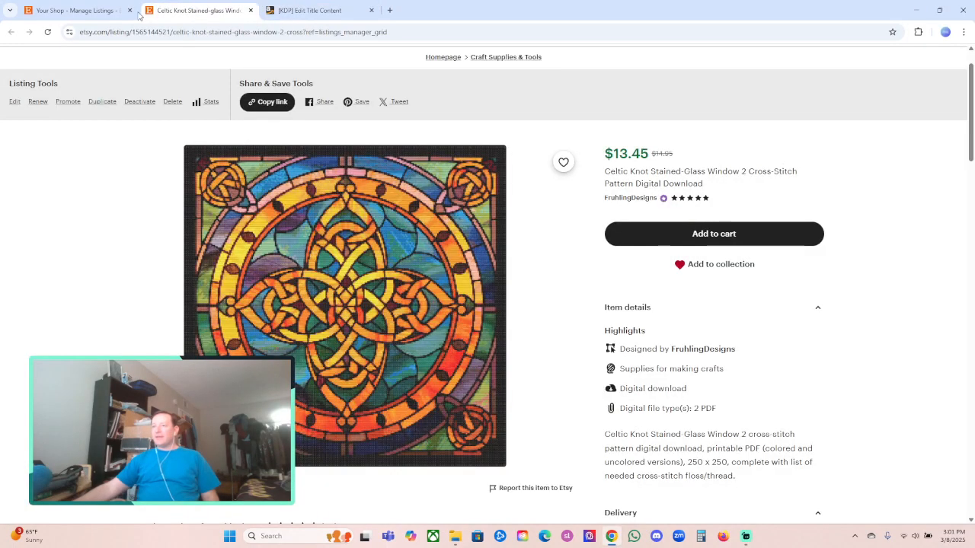
pyautogui.click(76, 10)
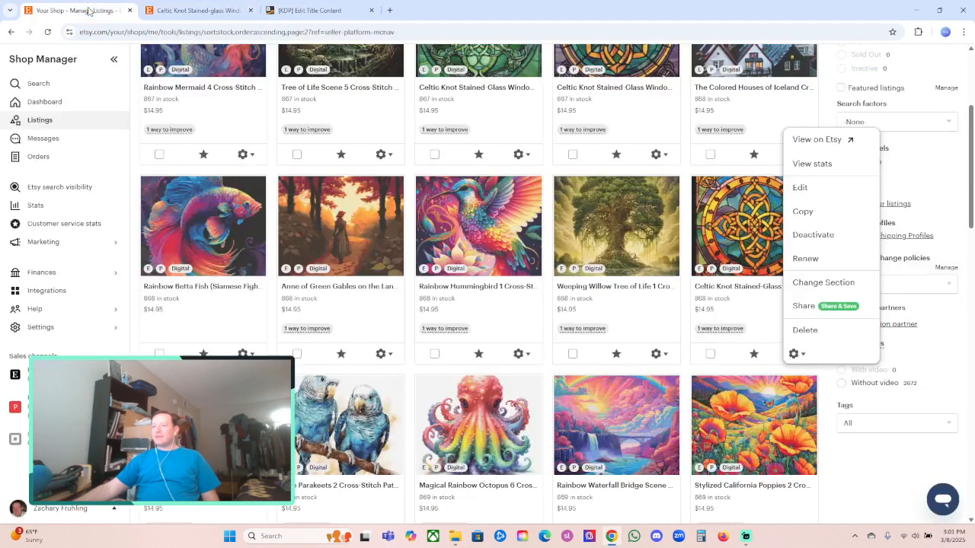
pyautogui.click(825, 100)
pyautogui.scroll(-1, 621, 237)
pyautogui.scroll(-1, 621, 238)
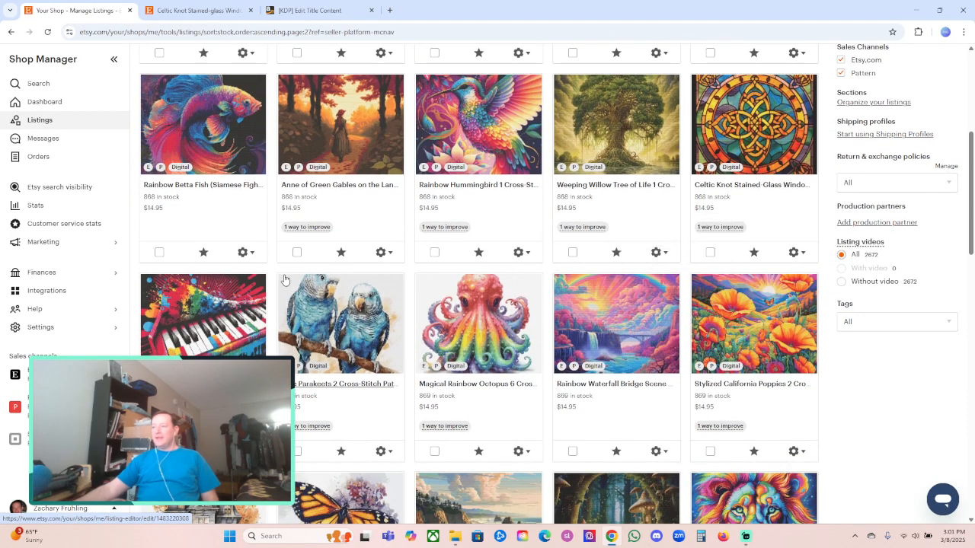
pyautogui.scroll(2, 623, 172)
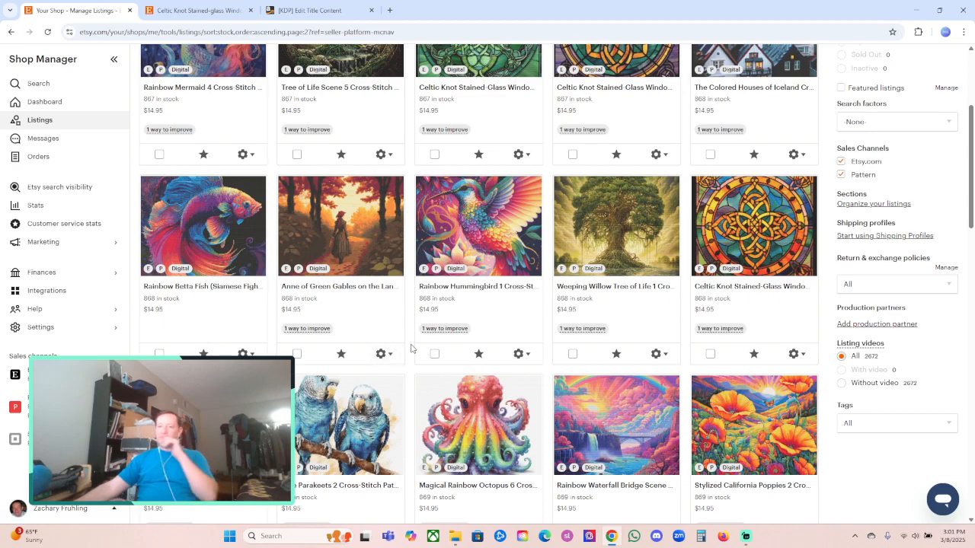
pyautogui.scroll(-1, 452, 368)
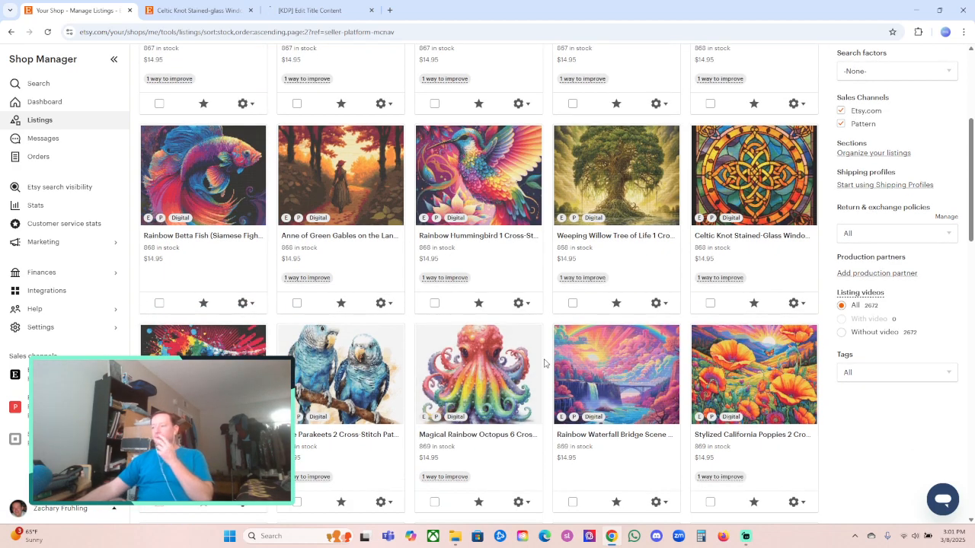
pyautogui.scroll(-1, 579, 358)
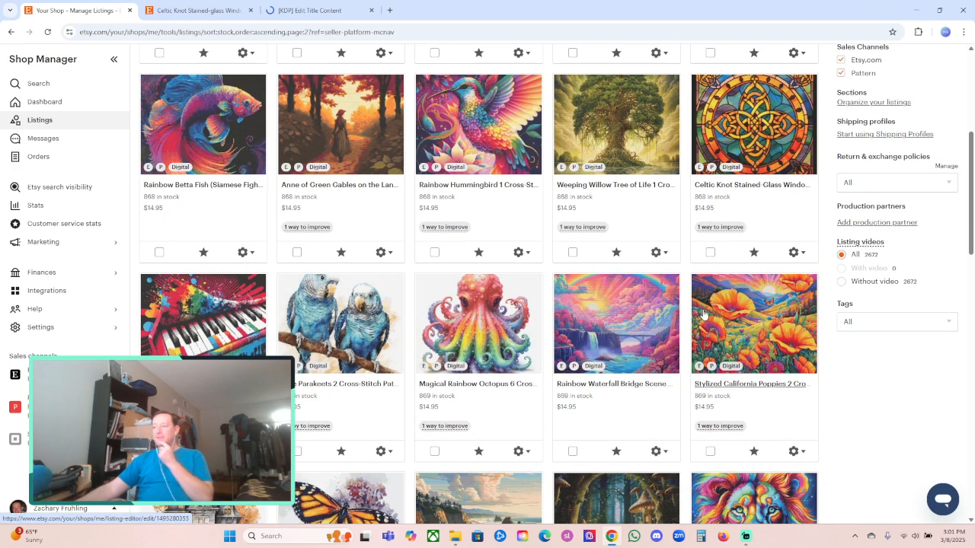
pyautogui.scroll(-4, 704, 313)
pyautogui.scroll(2, 531, 339)
pyautogui.scroll(8, 532, 339)
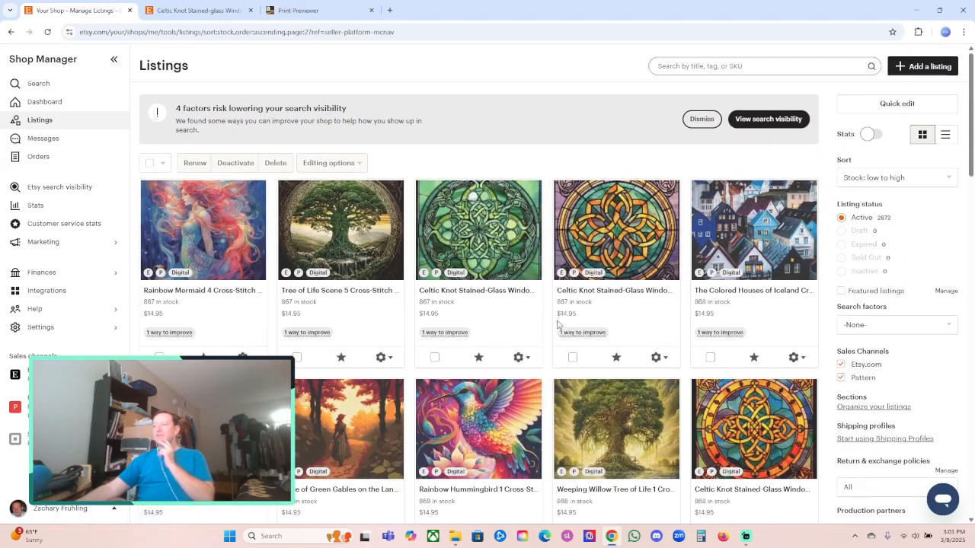
pyautogui.scroll(-3, 558, 324)
pyautogui.scroll(-2, 564, 326)
pyautogui.scroll(-3, 564, 326)
pyautogui.scroll(-1, 708, 337)
pyautogui.scroll(1, 714, 334)
pyautogui.scroll(-1, 710, 332)
pyautogui.moveTo(704, 331)
pyautogui.scroll(5, 706, 329)
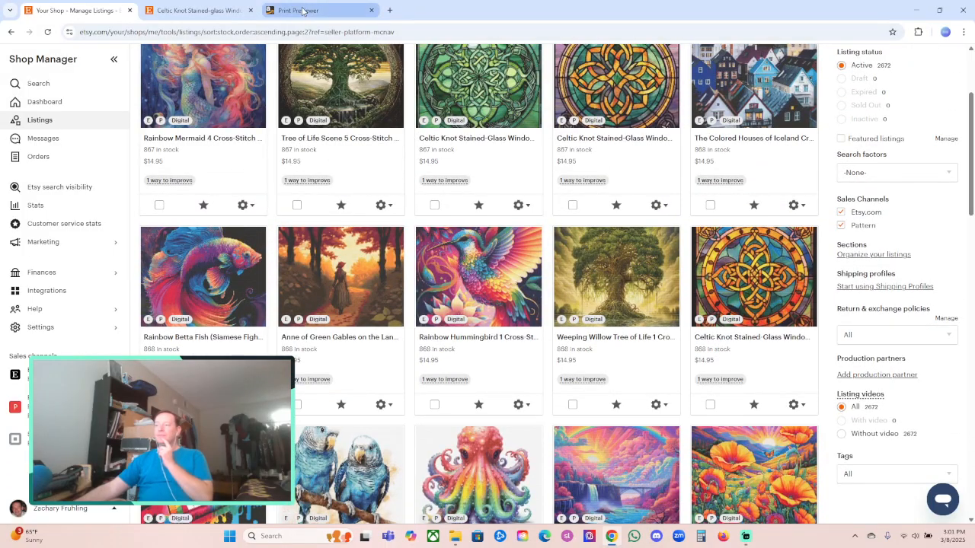
# Step: Return to the KDP Print Previewer and have the interior file scaled to match the book's 8.5 x 11 in trim size
pyautogui.click(303, 10)
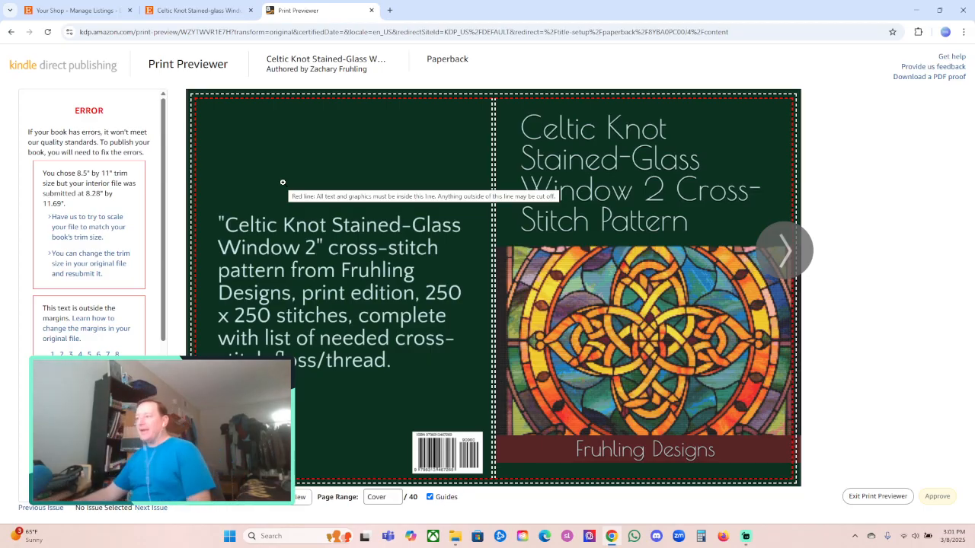
pyautogui.click(95, 226)
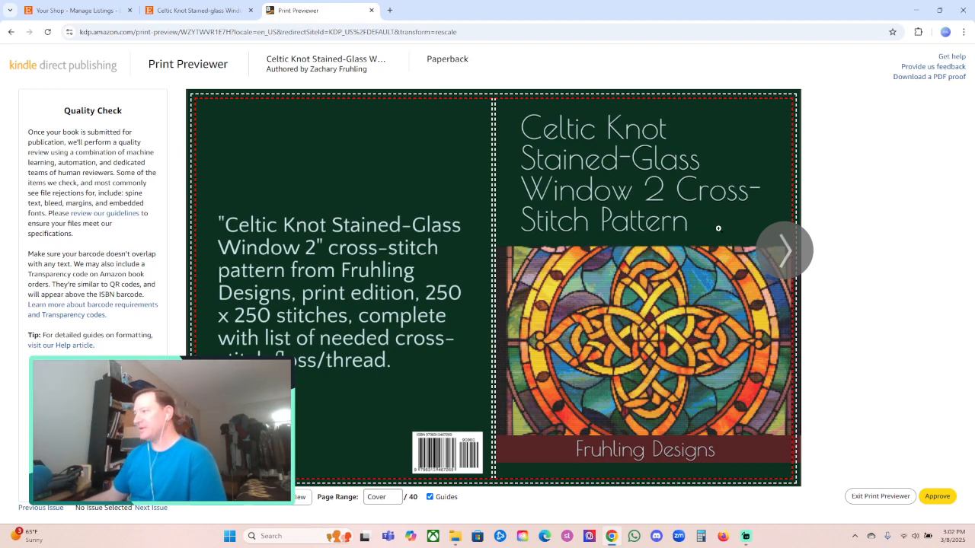
# Step: Page through the rescaled book's interior, checking the intro pages, the colored and uncolored charts, and the floss list against the margin guides
pyautogui.click(789, 262)
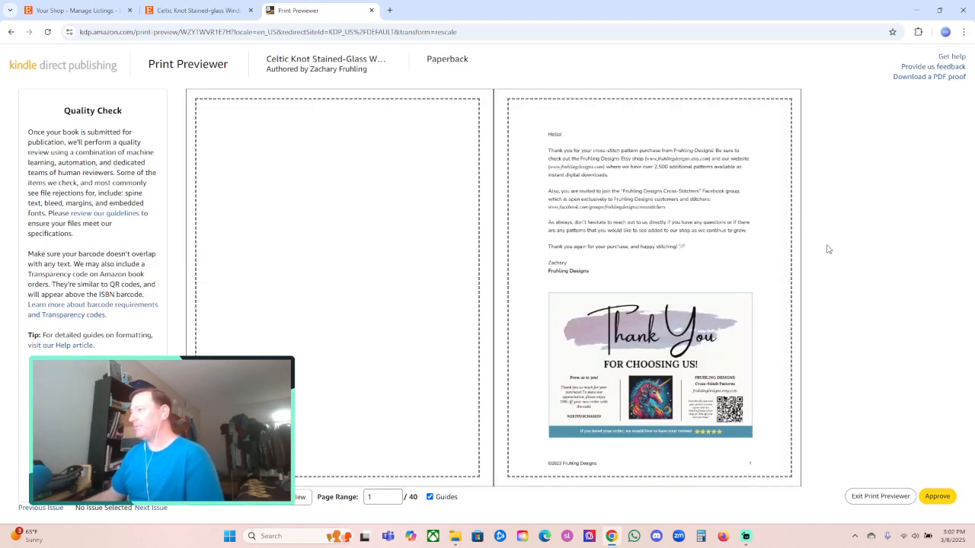
pyautogui.click(781, 261)
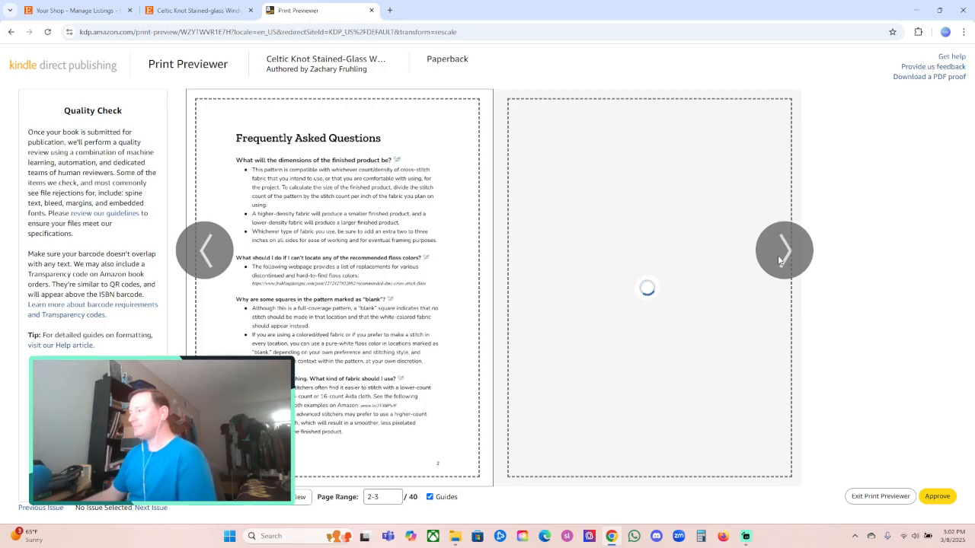
pyautogui.click(782, 260)
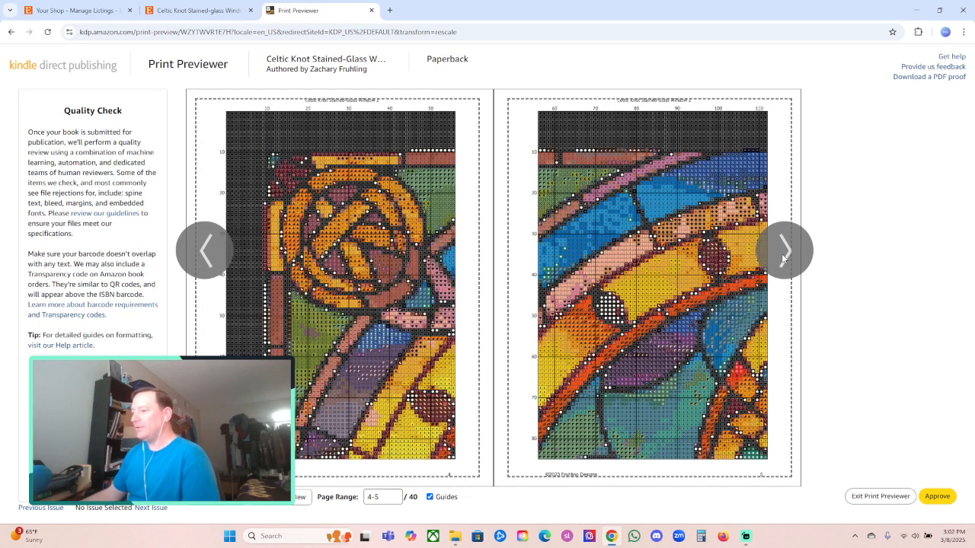
pyautogui.click(782, 260)
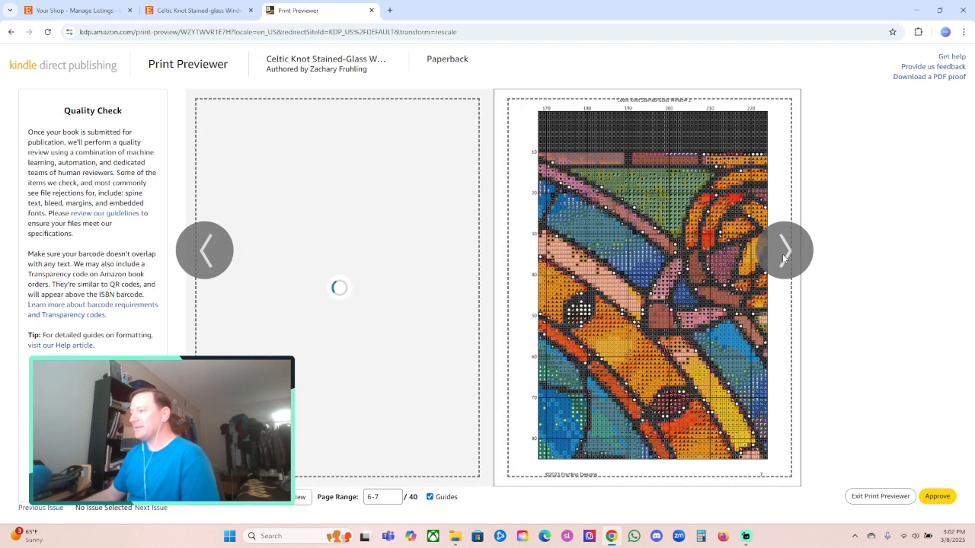
pyautogui.click(783, 260)
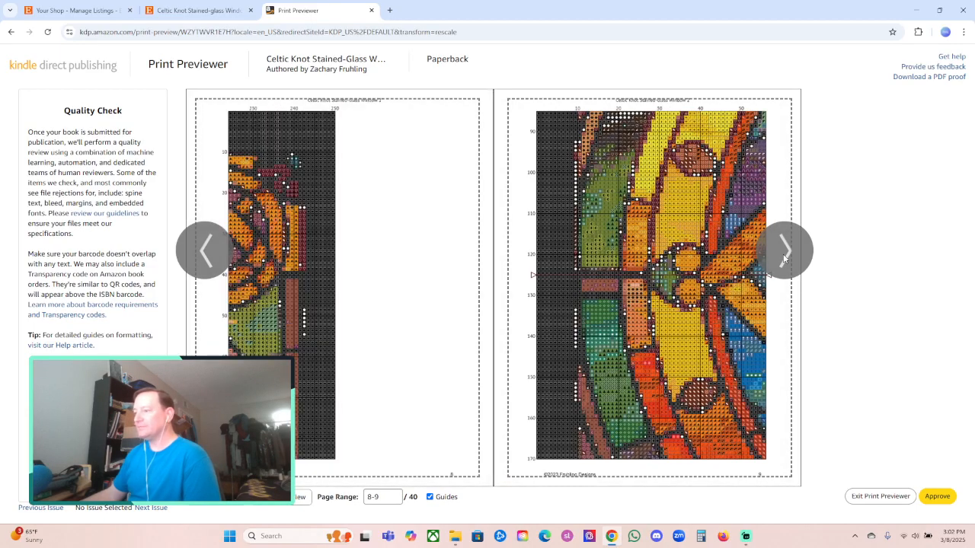
pyautogui.click(784, 260)
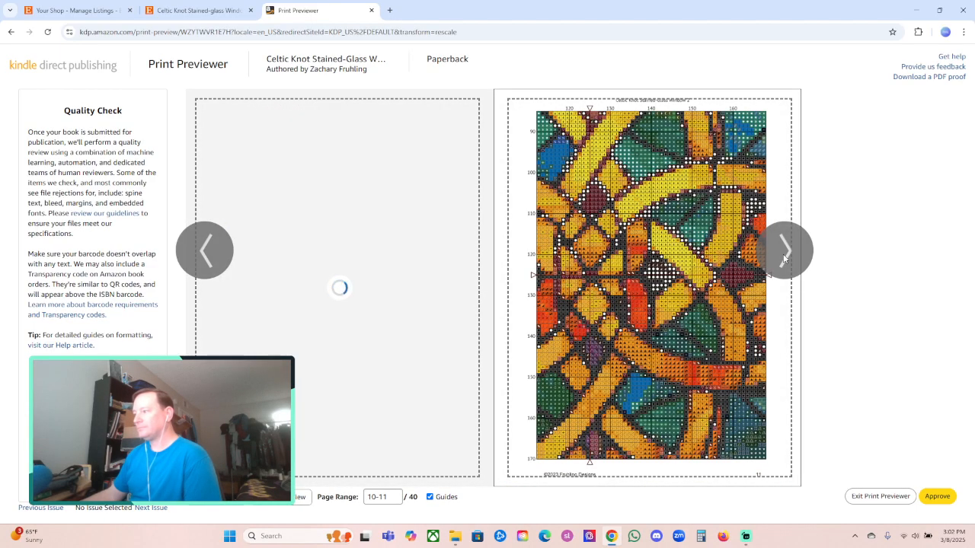
pyautogui.click(784, 260)
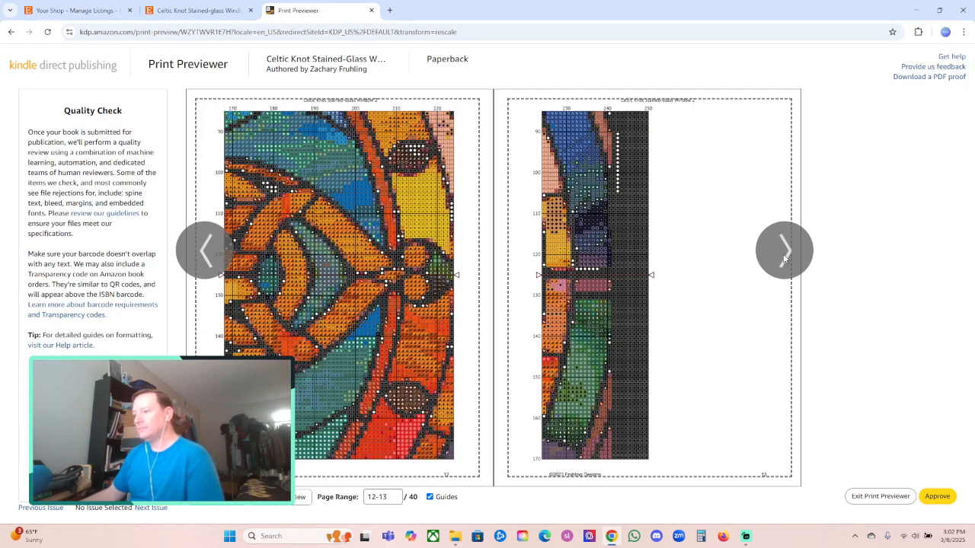
pyautogui.click(784, 260)
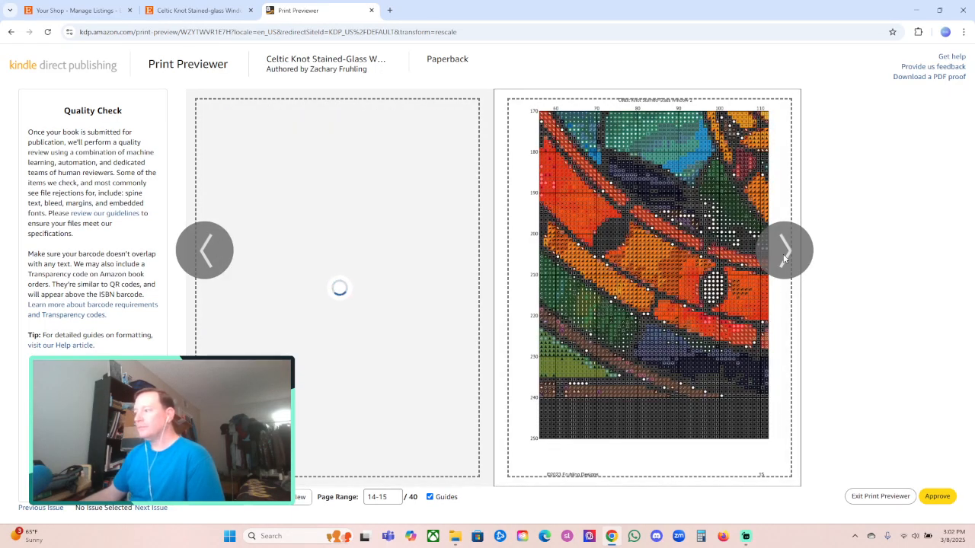
pyautogui.click(784, 260)
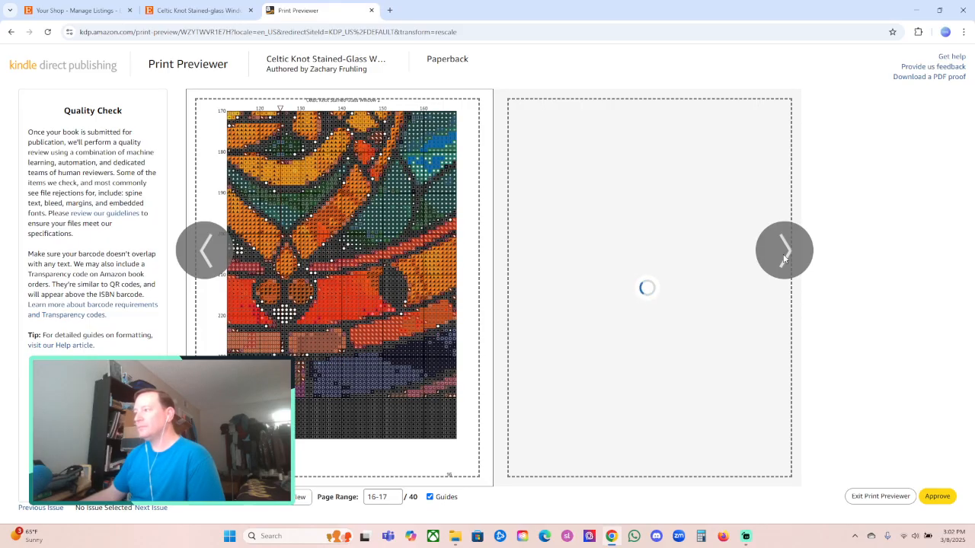
pyautogui.click(784, 260)
pyautogui.click(784, 259)
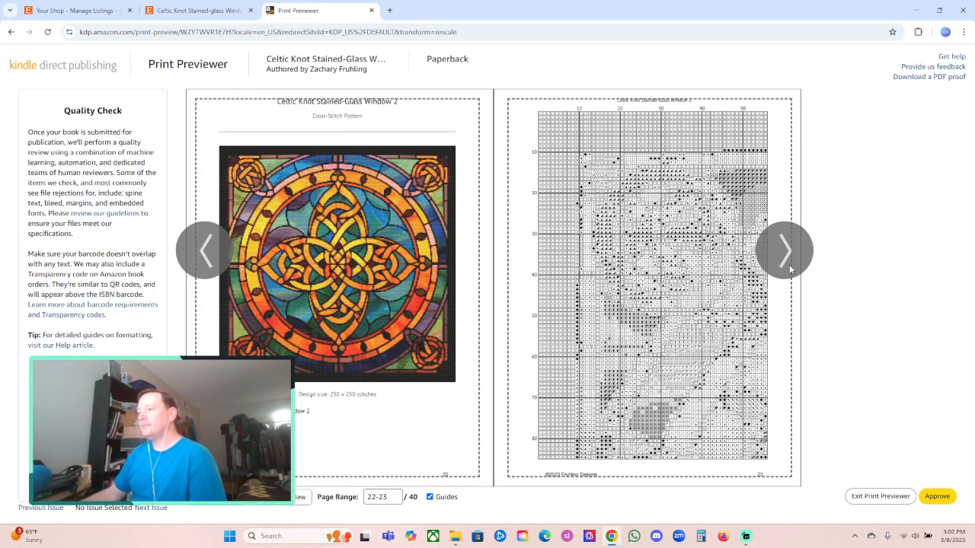
pyautogui.click(790, 270)
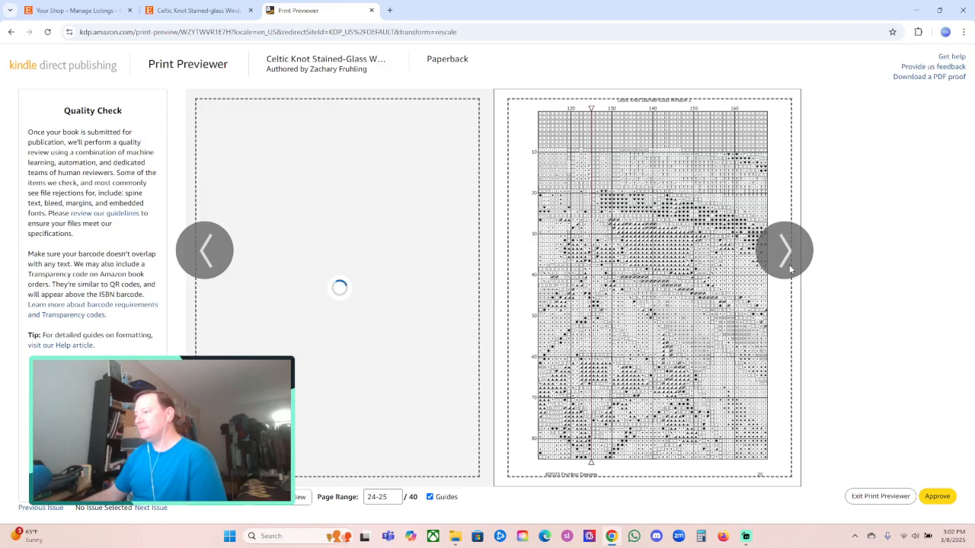
pyautogui.click(790, 270)
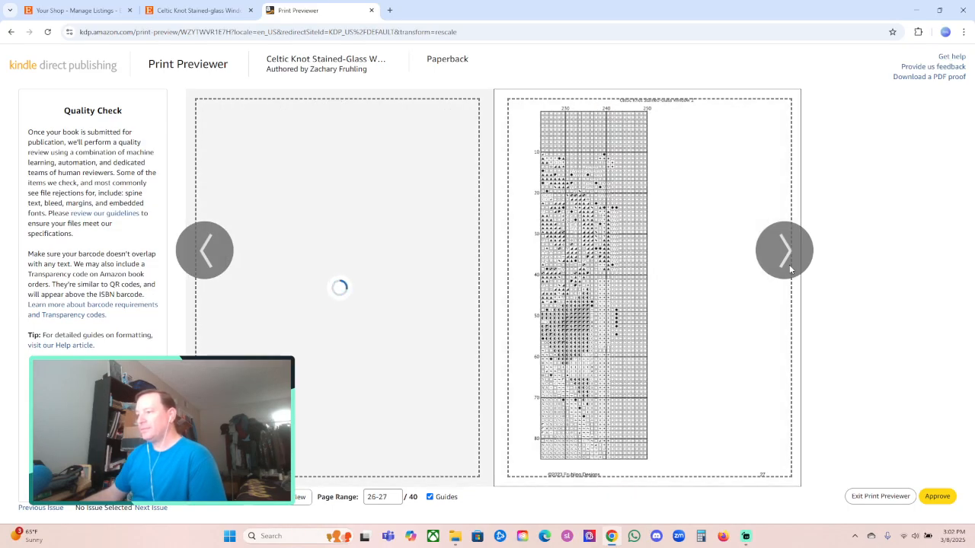
pyautogui.click(790, 269)
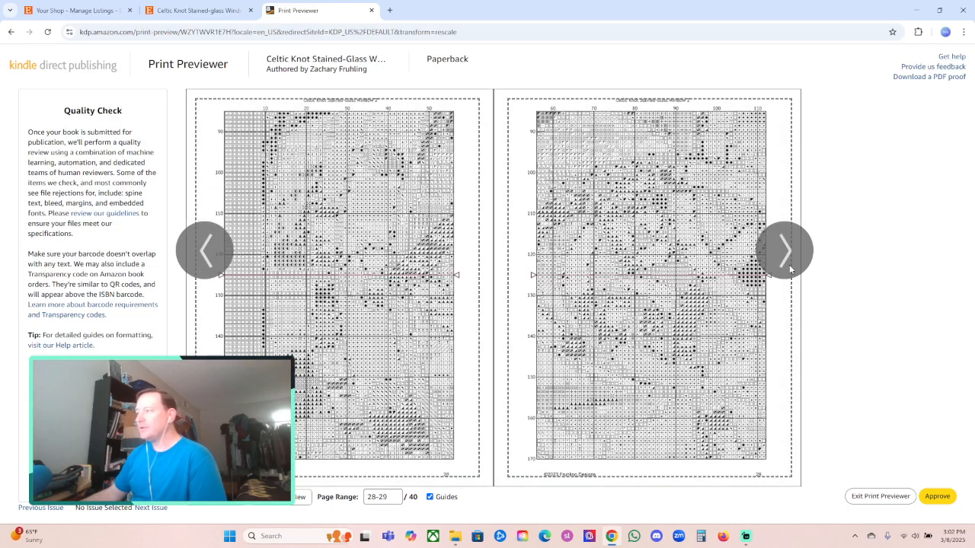
pyautogui.click(790, 270)
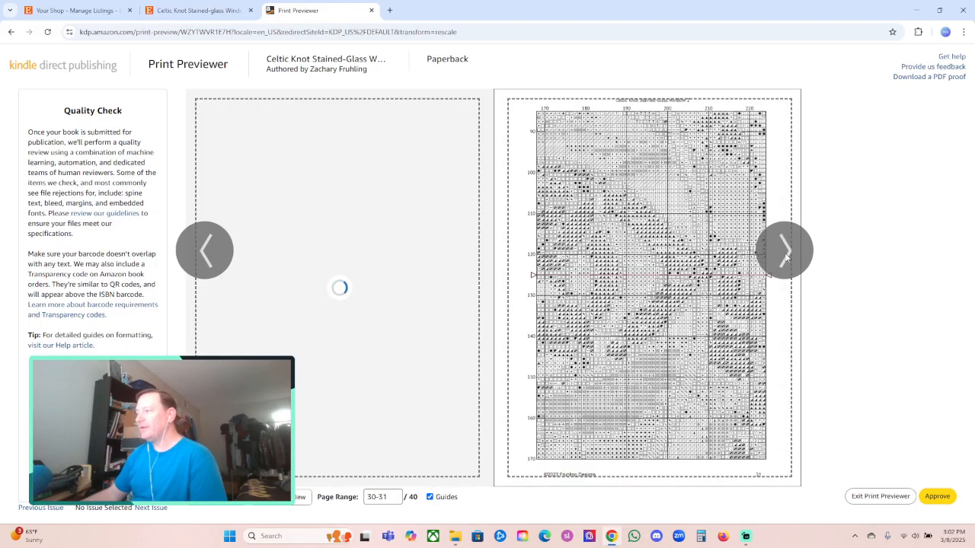
pyautogui.click(785, 259)
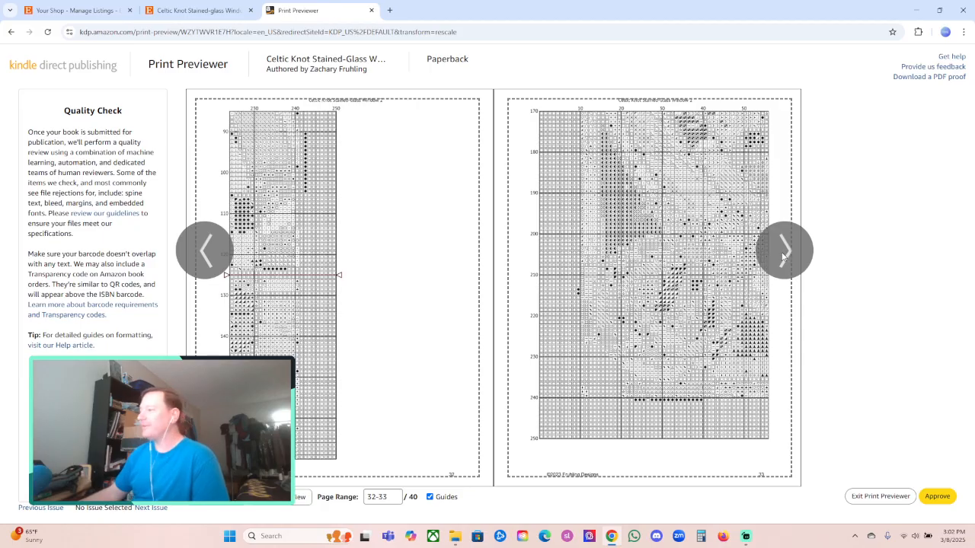
pyautogui.click(784, 257)
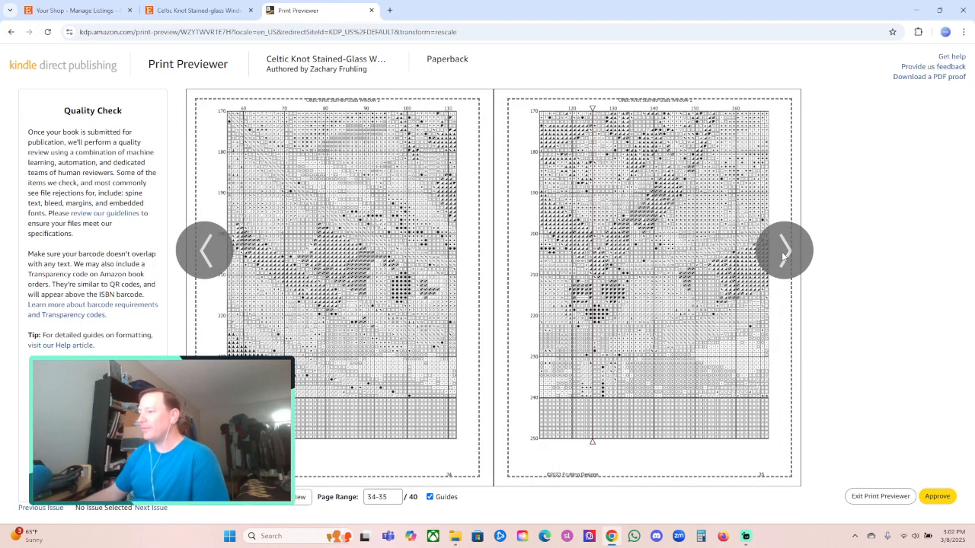
pyautogui.click(783, 257)
pyautogui.click(783, 257)
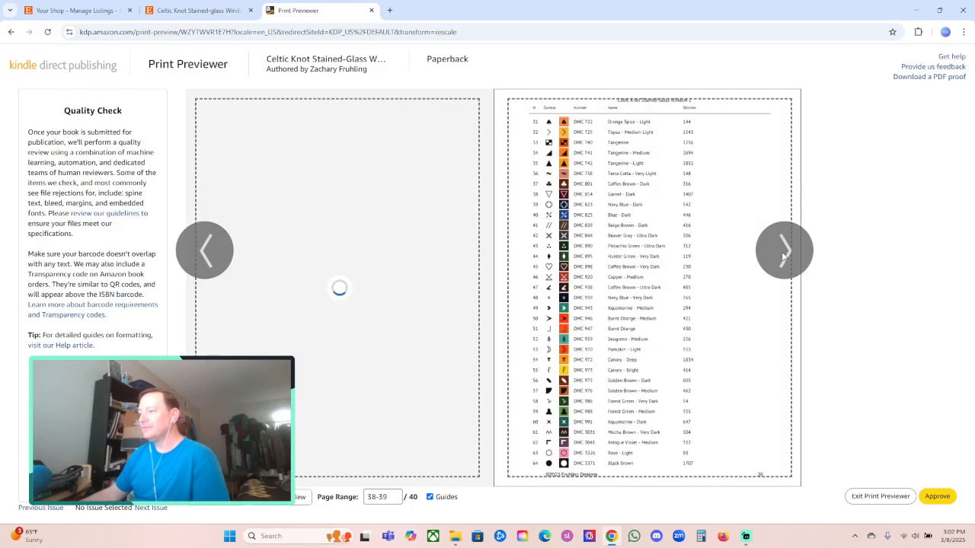
# Step: Approve the print preview from the book's last page and save the paperback content to continue to the pricing stage
pyautogui.click(785, 257)
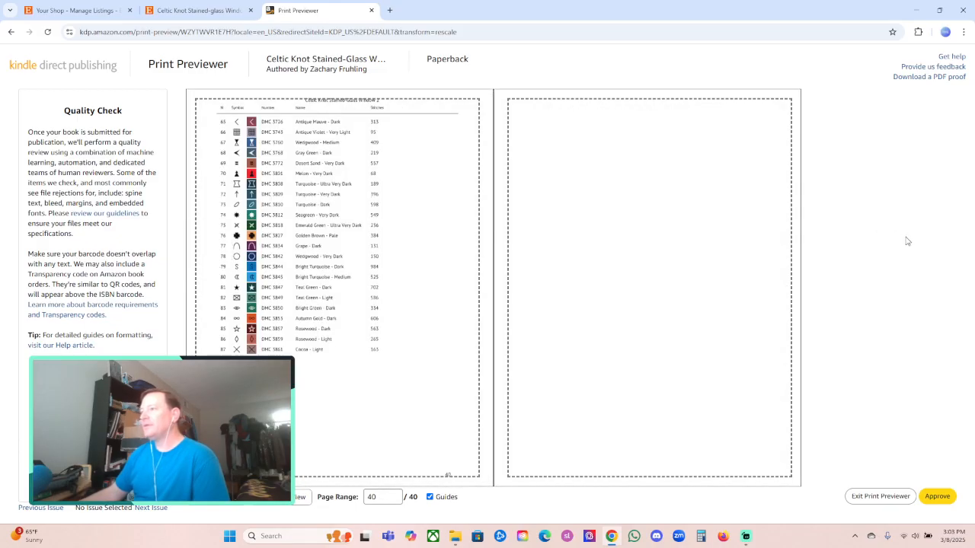
pyautogui.click(937, 496)
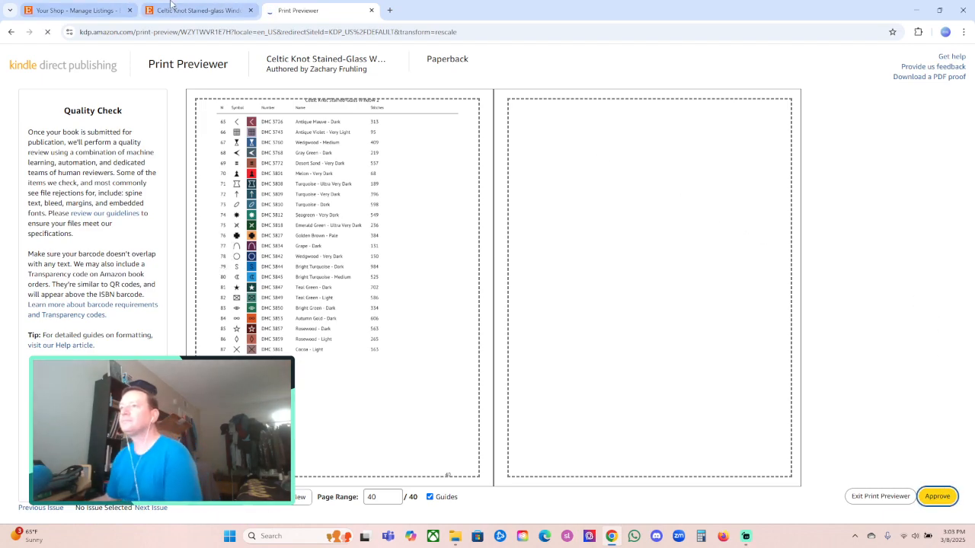
pyautogui.scroll(-10, 675, 181)
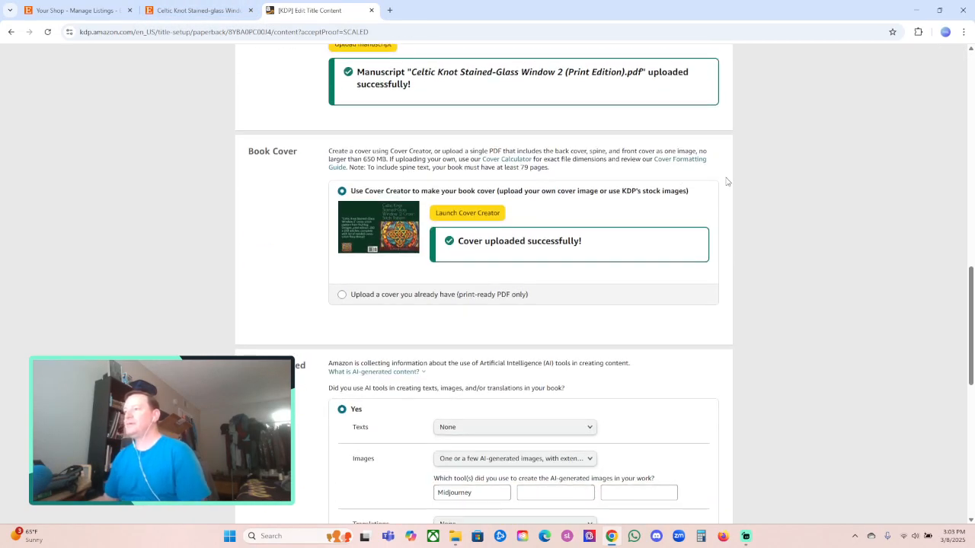
pyautogui.scroll(-10, 789, 191)
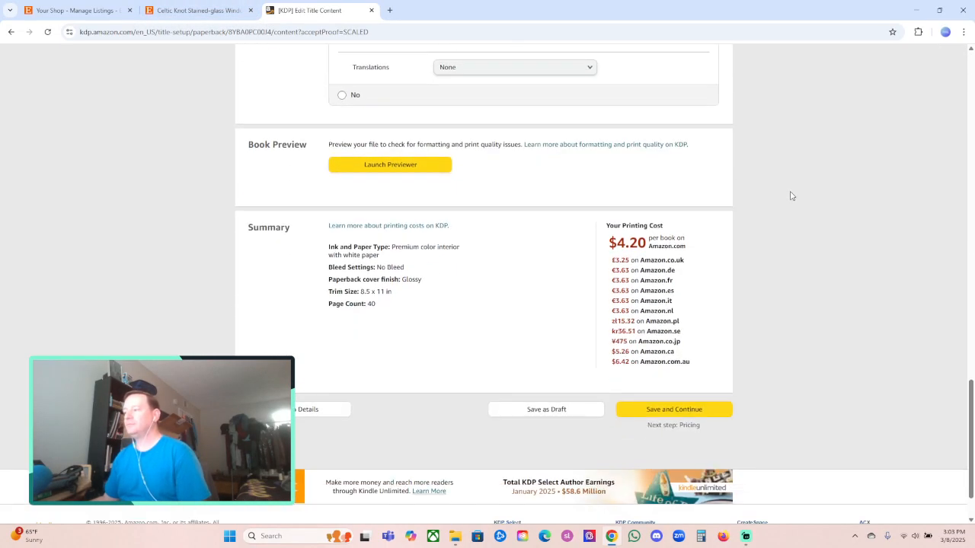
pyautogui.click(697, 412)
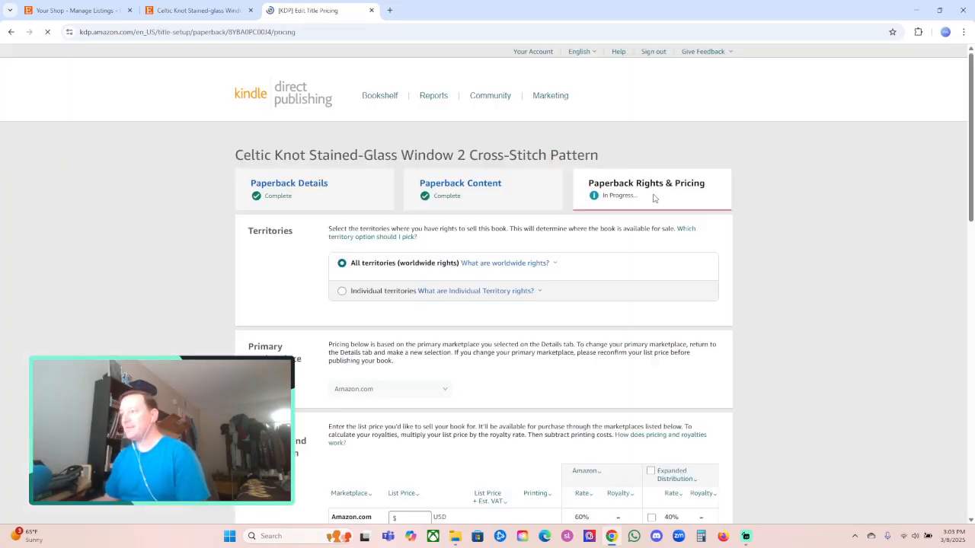
# Step: Set the Amazon.com list price to 19.95 USD and enable Expanded Distribution for the paperback, reviewing the marketplace prices and royalties
pyautogui.scroll(-2, 652, 198)
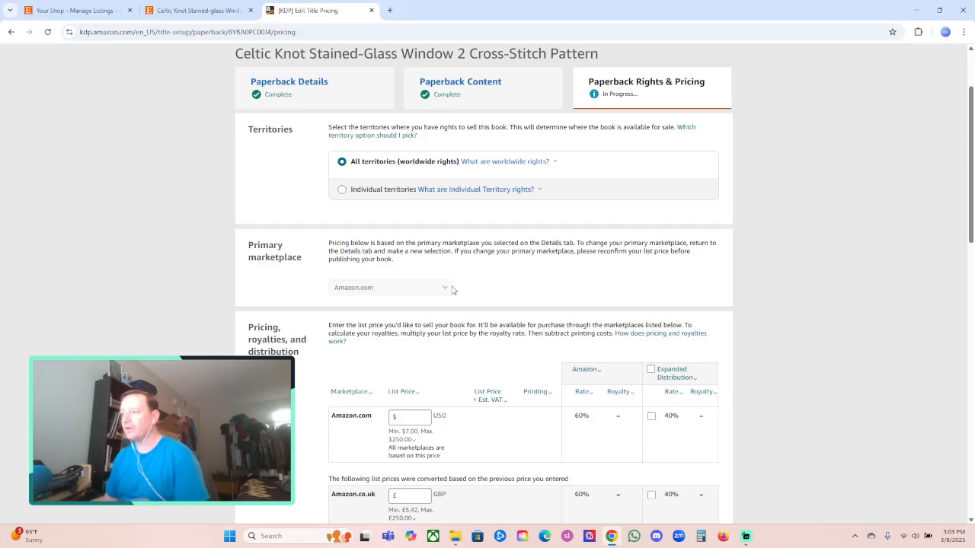
pyautogui.click(411, 412)
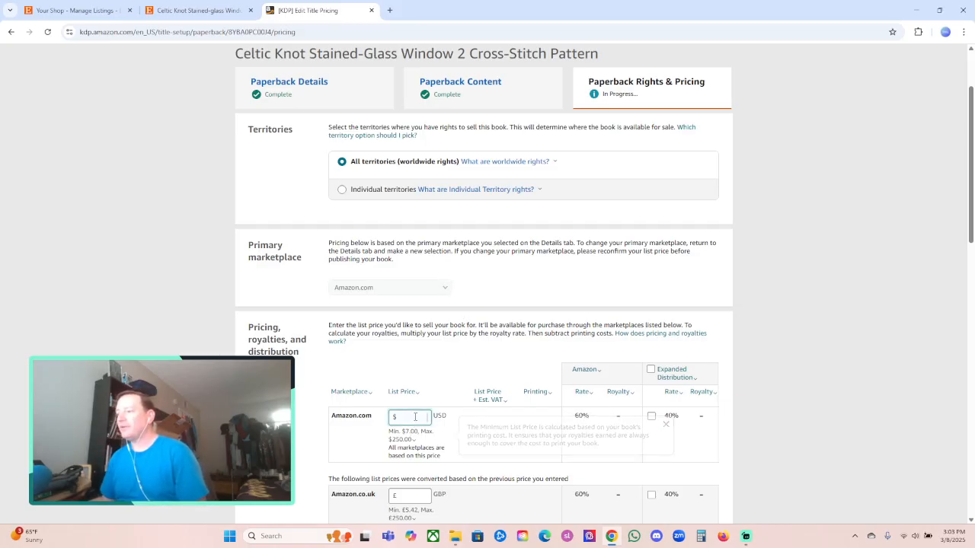
pyautogui.write('19.95')
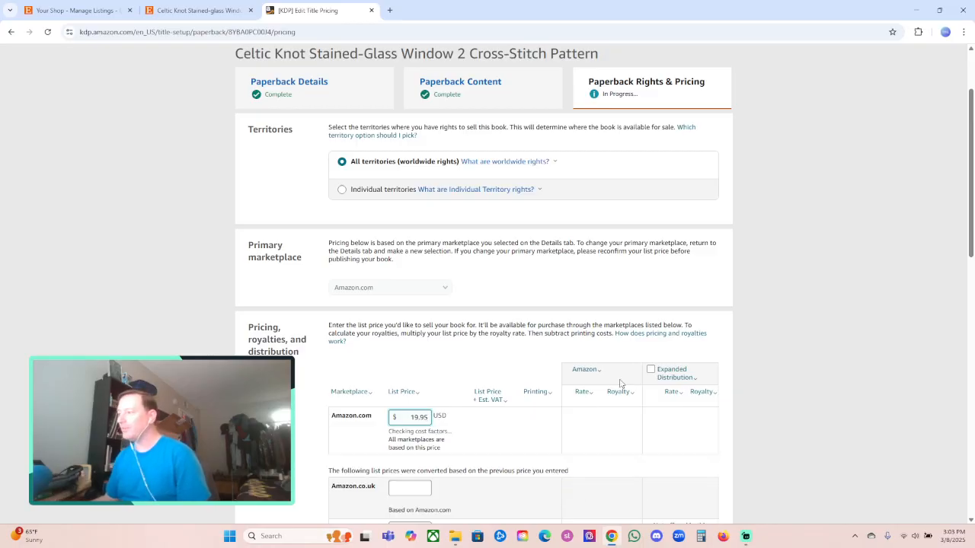
pyautogui.click(651, 370)
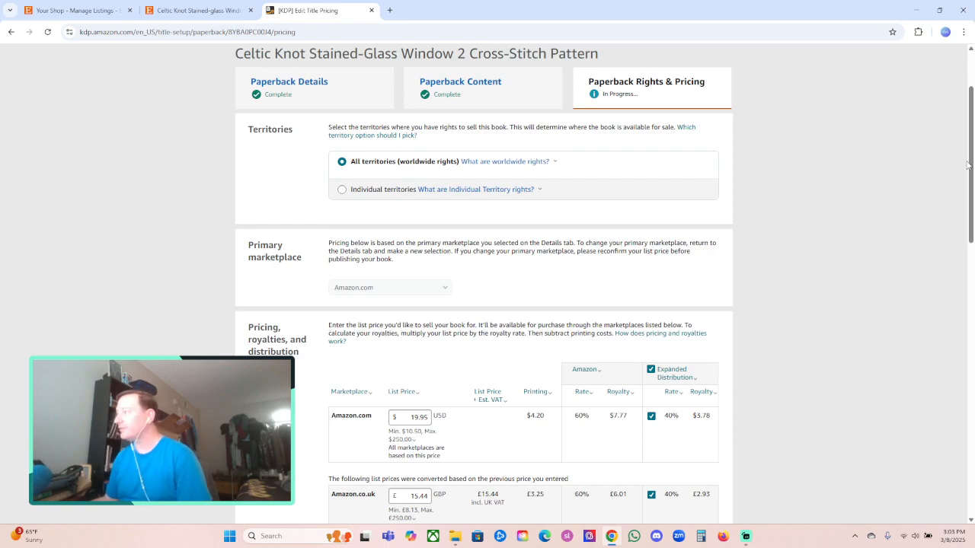
pyautogui.moveTo(971, 161)
pyautogui.mouseDown()
pyautogui.moveTo(971, 178)
pyautogui.moveTo(970, 163)
pyautogui.mouseUp()
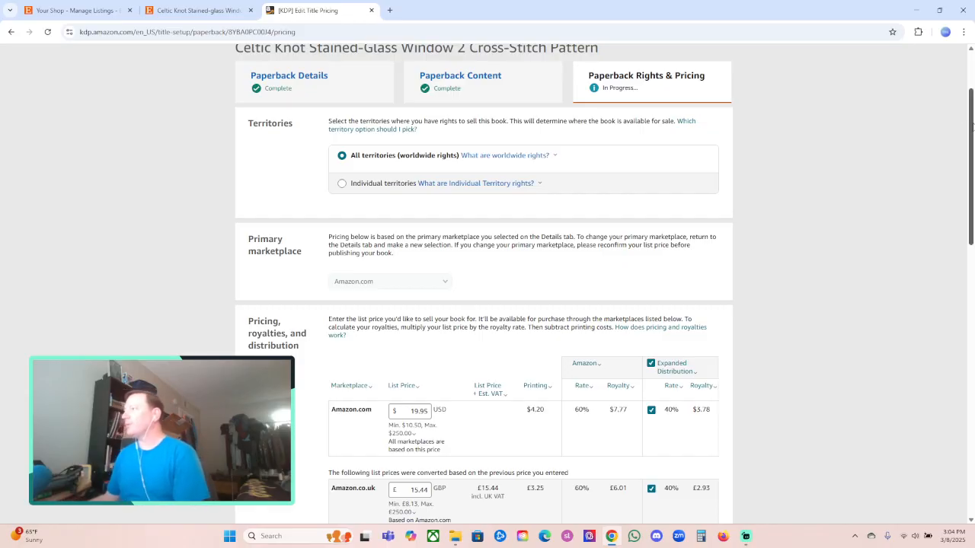
pyautogui.moveTo(973, 128)
pyautogui.mouseDown()
pyautogui.moveTo(971, 165)
pyautogui.moveTo(973, 130)
pyautogui.moveTo(971, 144)
pyautogui.mouseUp()
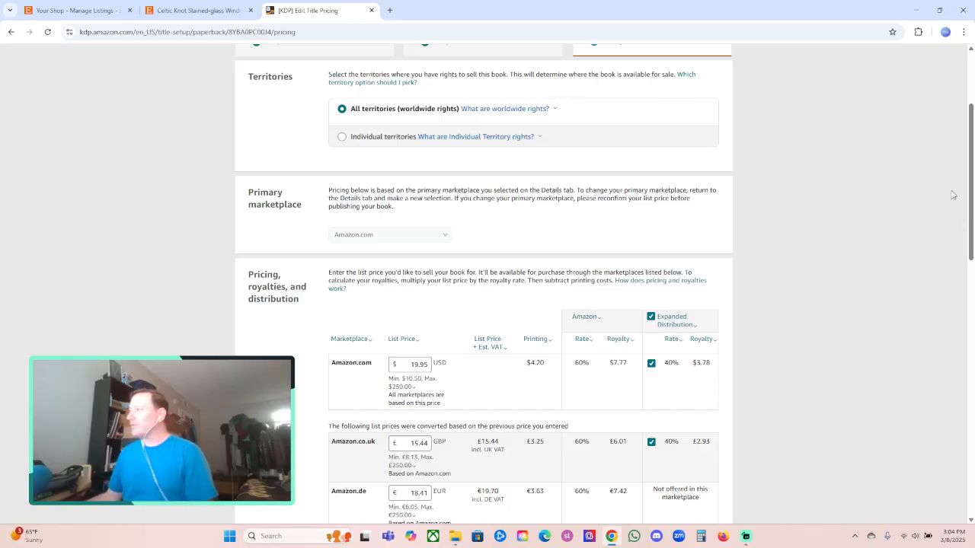
# Step: Publish the Celtic Knot Stained-Glass Window 2 paperback and dismiss the submission confirmation
pyautogui.moveTo(972, 179); pyautogui.dragTo(972, 436)
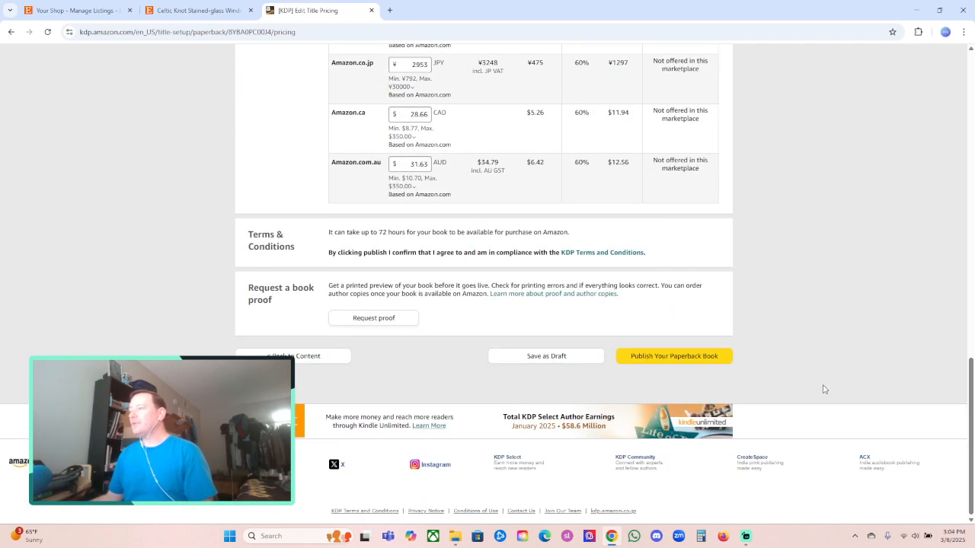
pyautogui.click(701, 356)
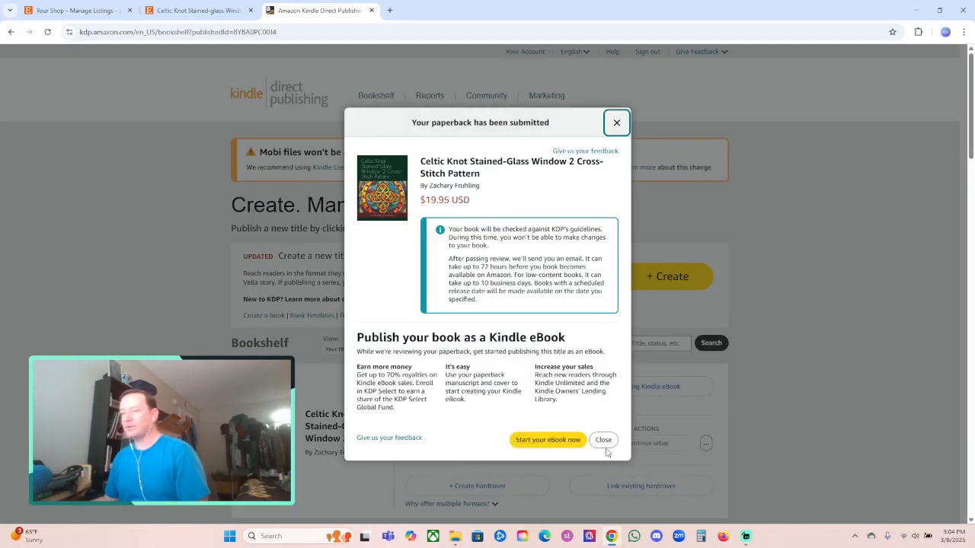
pyautogui.click(604, 440)
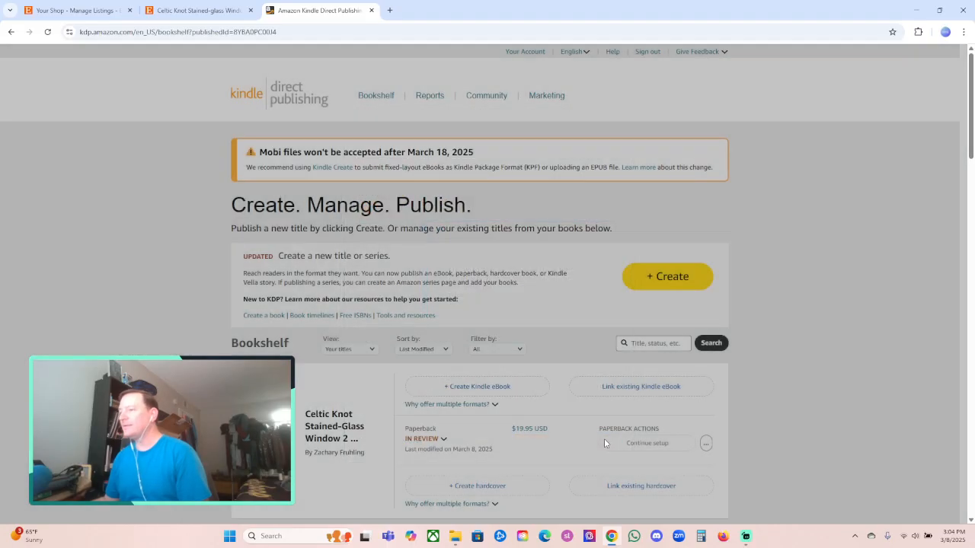
# Step: Search the bookshelf for "celtic" and look through the matching titles and their publication status
pyautogui.click(380, 96)
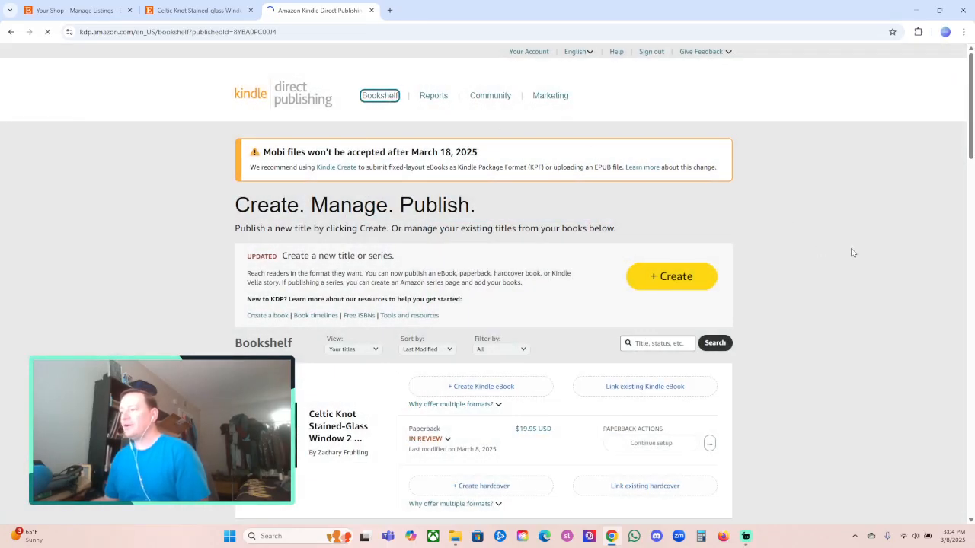
pyautogui.scroll(-3, 844, 236)
pyautogui.scroll(3, 844, 236)
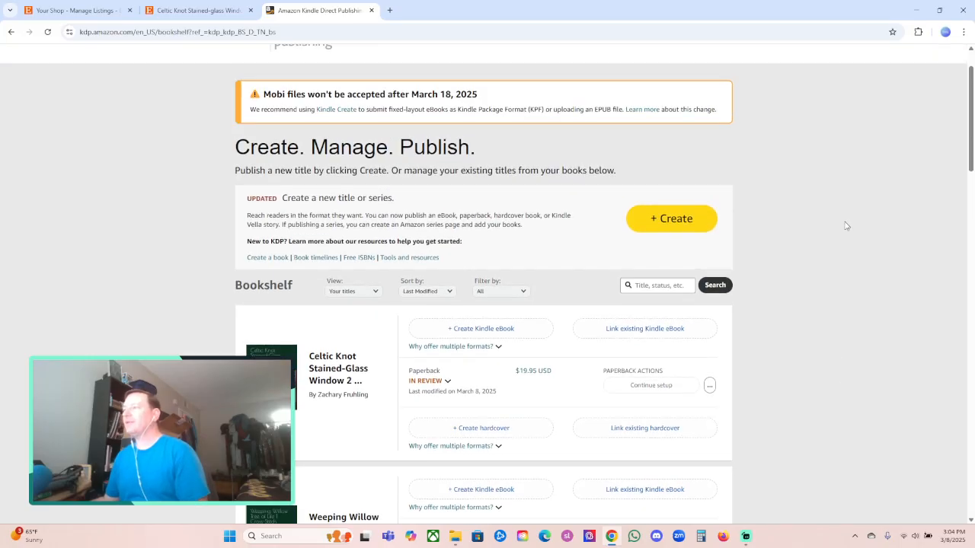
pyautogui.click(645, 343)
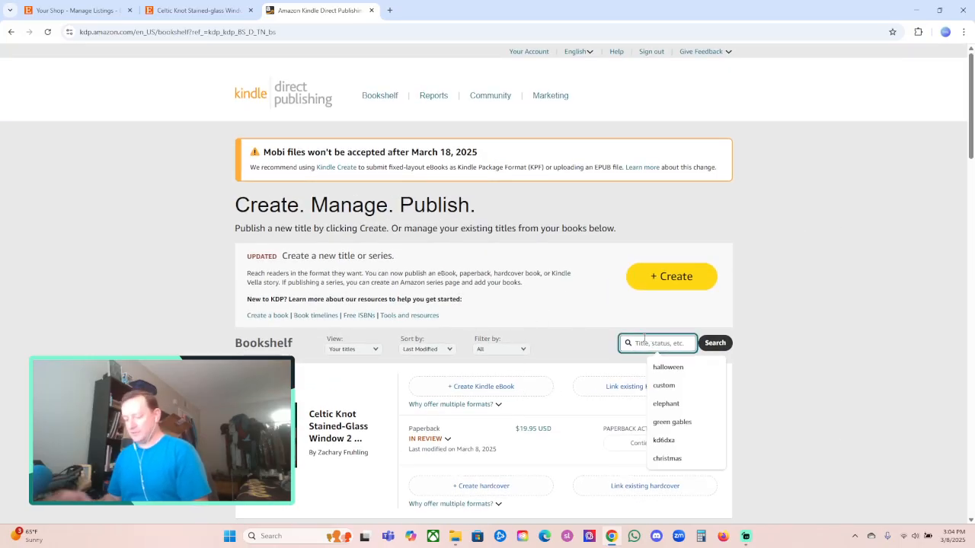
pyautogui.write('celtic')
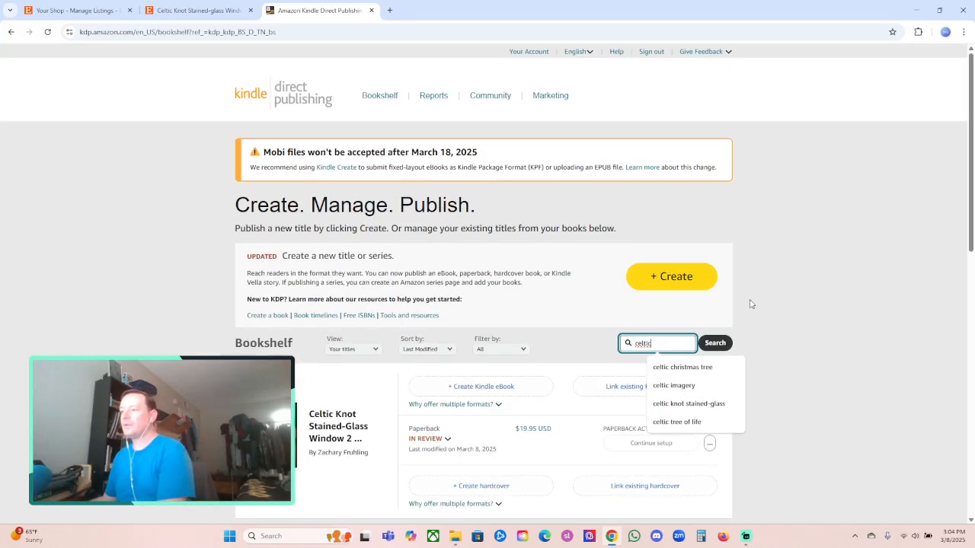
pyautogui.scroll(-3, 856, 245)
pyautogui.scroll(-5, 853, 245)
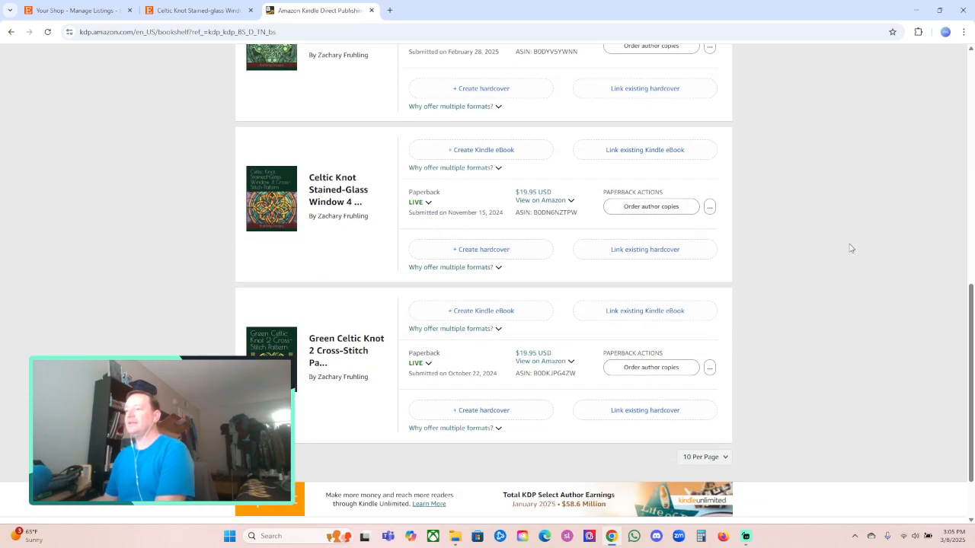
pyautogui.scroll(2, 533, 242)
pyautogui.scroll(2, 365, 198)
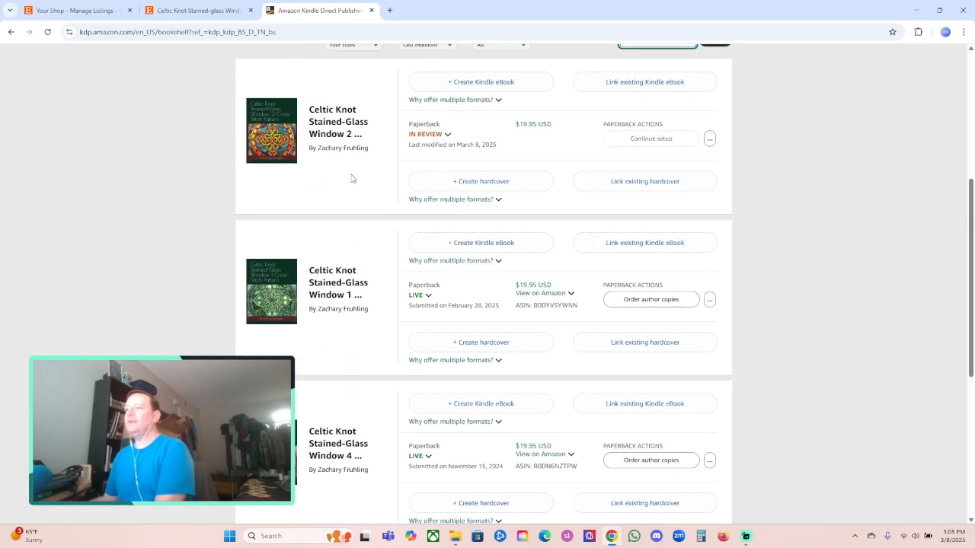
pyautogui.scroll(-3, 517, 399)
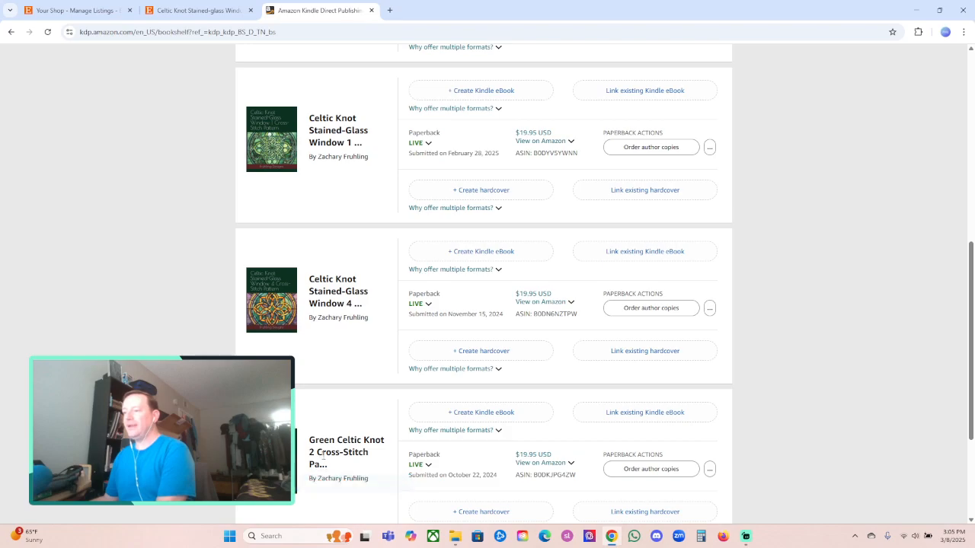
pyautogui.scroll(-2, 767, 346)
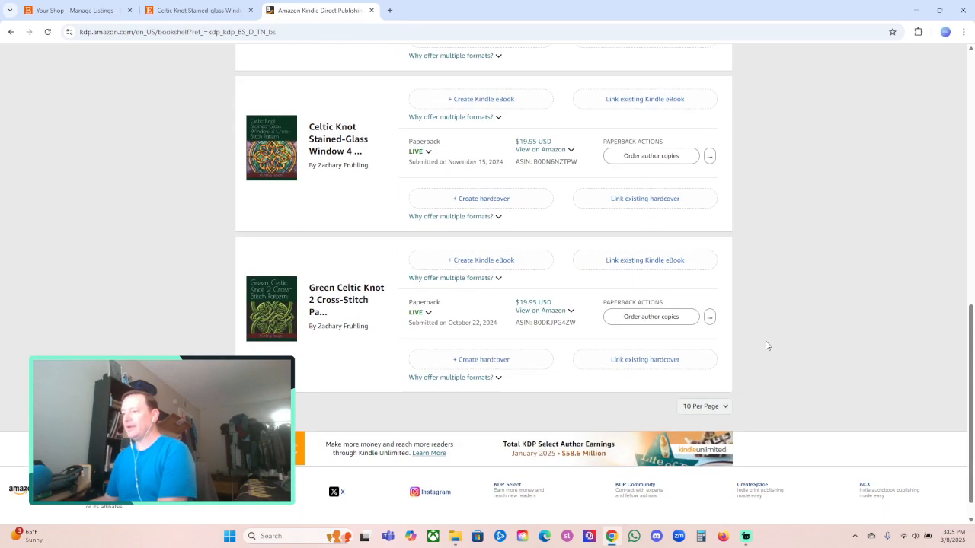
pyautogui.scroll(6, 770, 339)
pyautogui.scroll(-3, 772, 333)
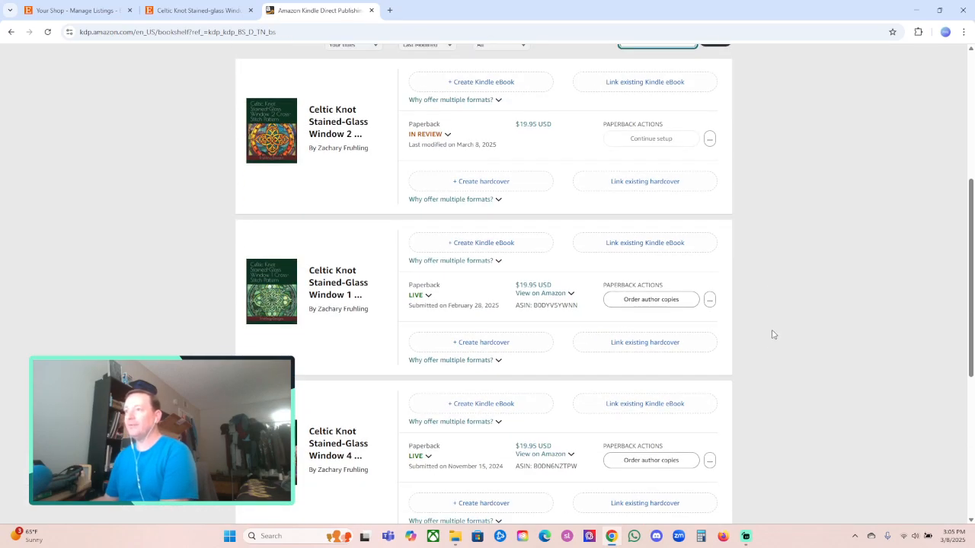
pyautogui.scroll(4, 772, 335)
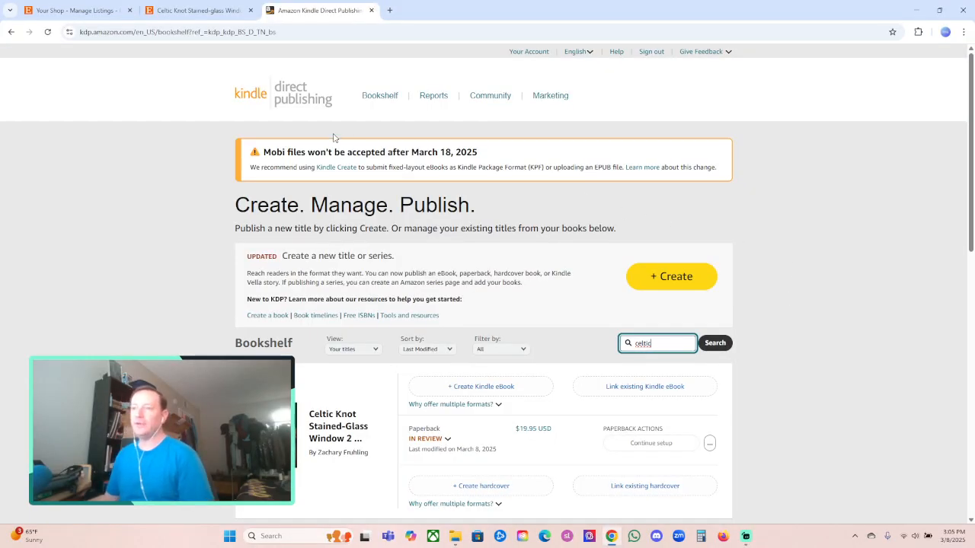
# Step: Close the Celtic Knot Stained-Glass listing page and return to the Etsy shop listings to find the next pattern
pyautogui.click(180, 11)
pyautogui.click(250, 10)
pyautogui.click(76, 11)
pyautogui.scroll(-2, 843, 247)
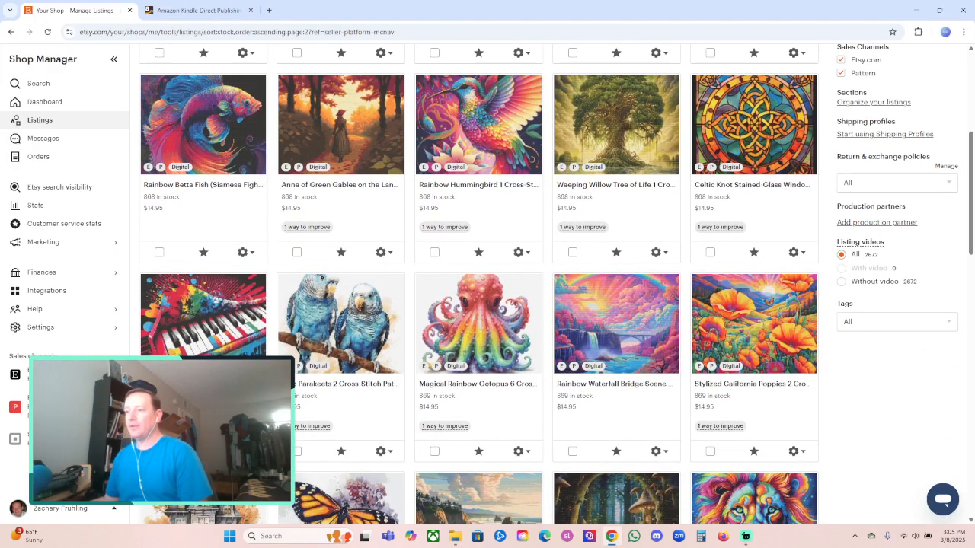
pyautogui.click(245, 252)
pyautogui.click(277, 235)
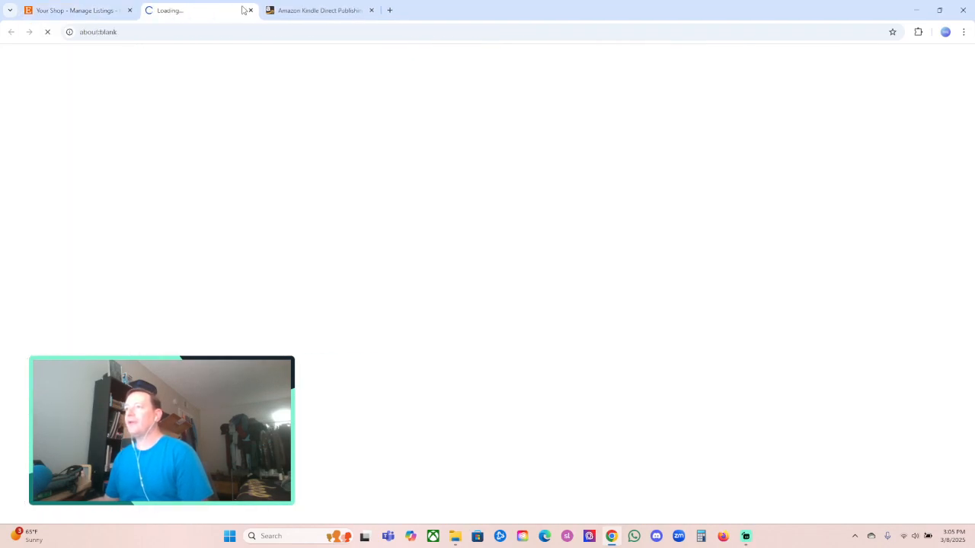
pyautogui.click(246, 10)
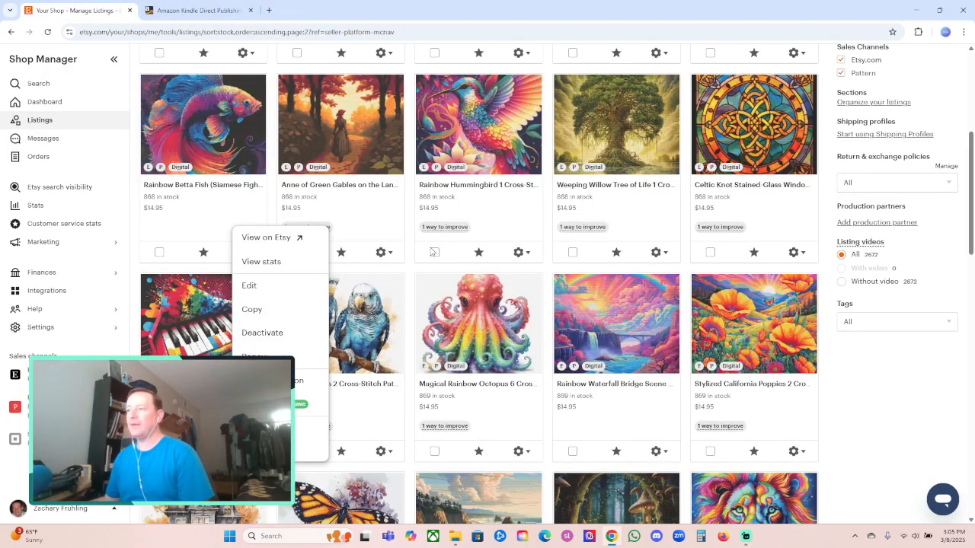
pyautogui.click(830, 299)
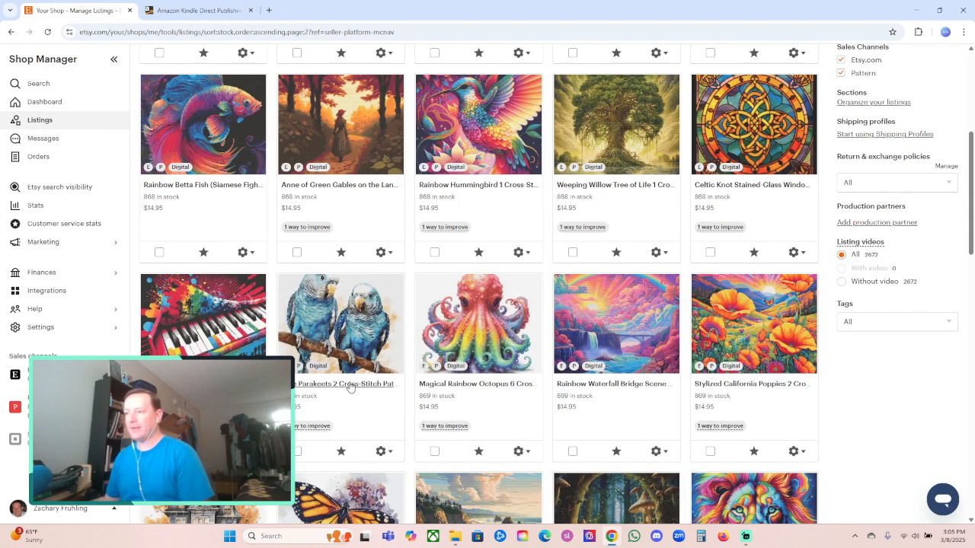
# Step: Switch to the KDP bookshelf and search it for "parakeets" to check whether that pattern is published
pyautogui.click(196, 10)
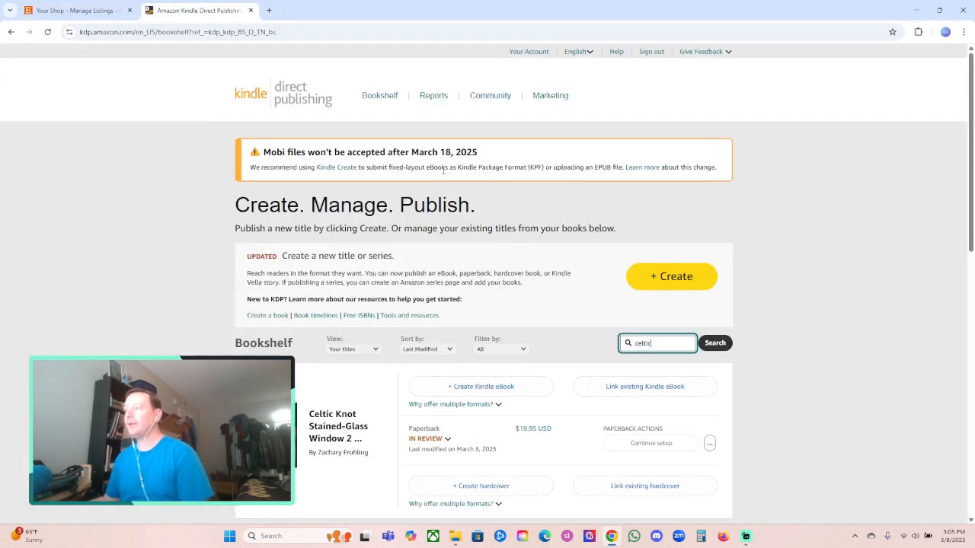
pyautogui.doubleClick(633, 344)
pyautogui.write('parakeets')
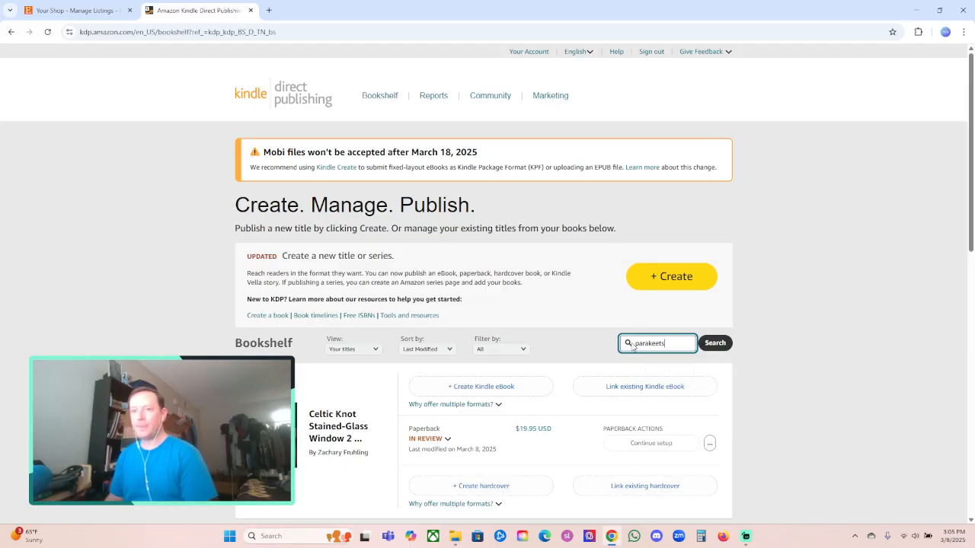
pyautogui.press('Return')
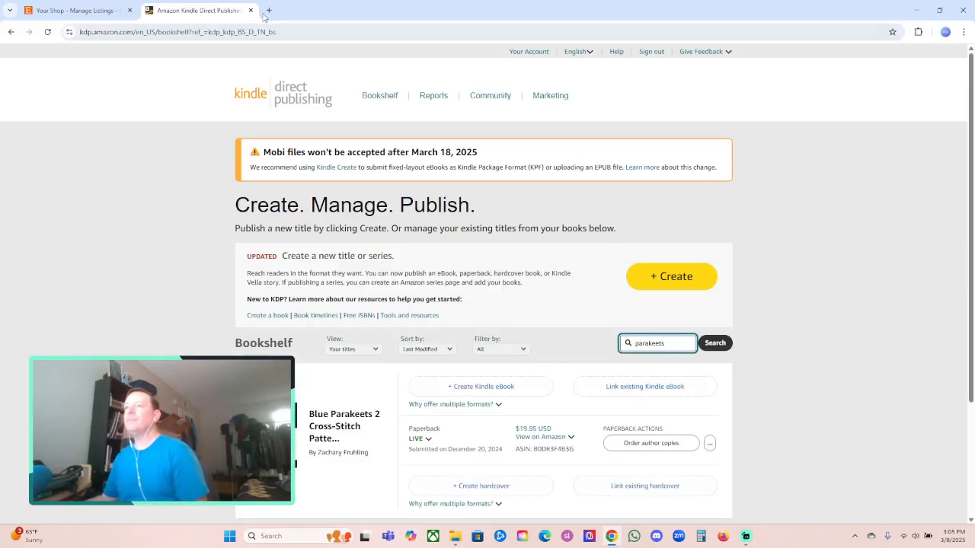
# Step: Look through the Etsy listings for the next pattern and search the KDP bookshelf for "bridge"
pyautogui.click(91, 11)
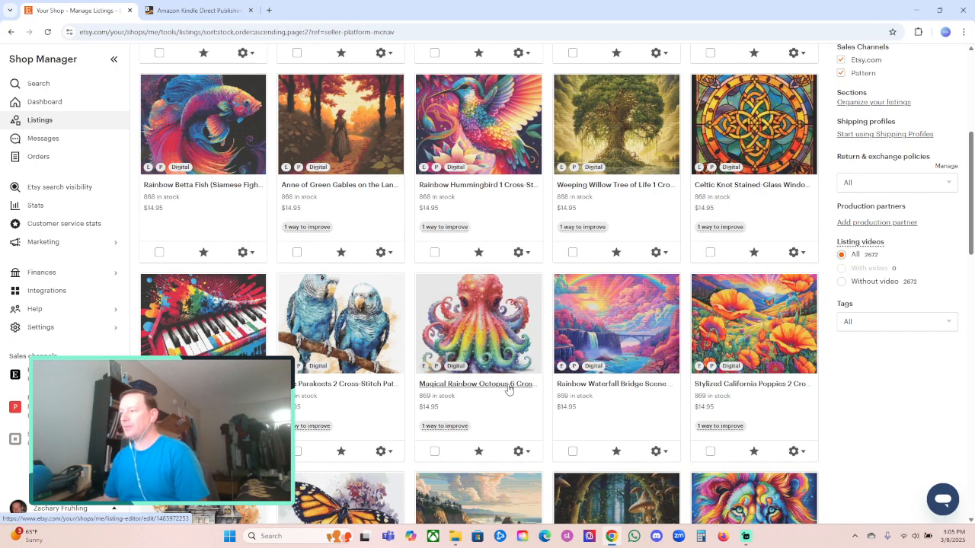
pyautogui.scroll(-1, 606, 376)
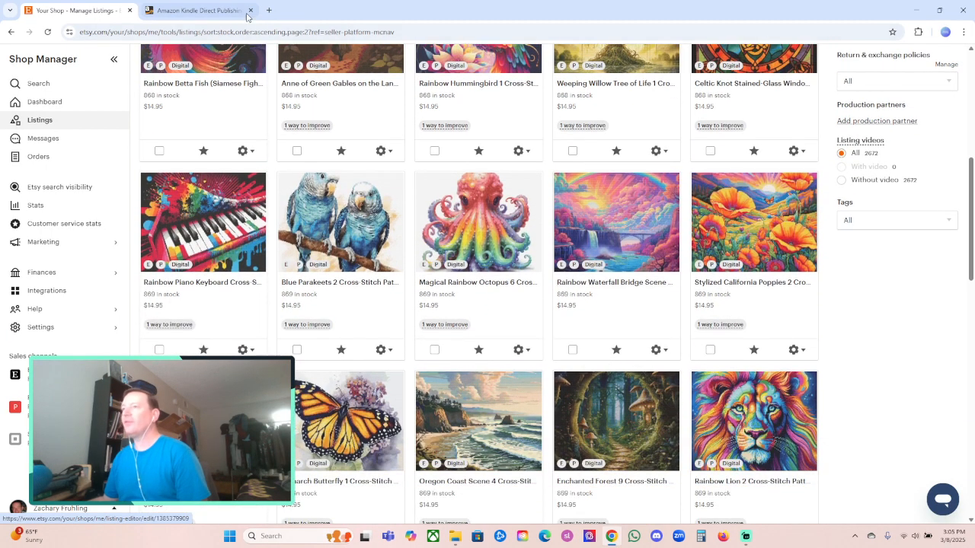
pyautogui.click(196, 11)
pyautogui.doubleClick(661, 343)
pyautogui.write('bridge')
pyautogui.press('Return')
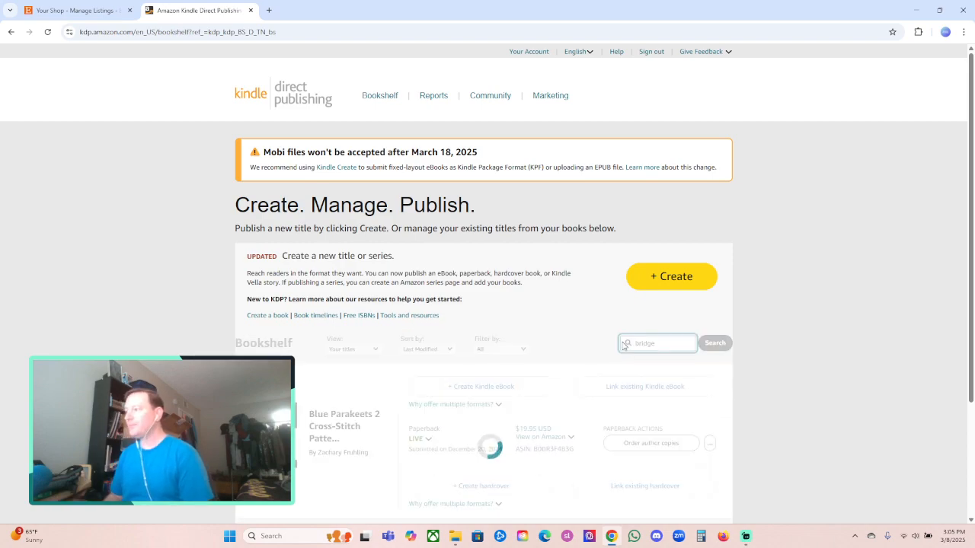
# Step: Check the Etsy listings for the following pattern and search the KDP bookshelf for "poppies"
pyautogui.click(31, 12)
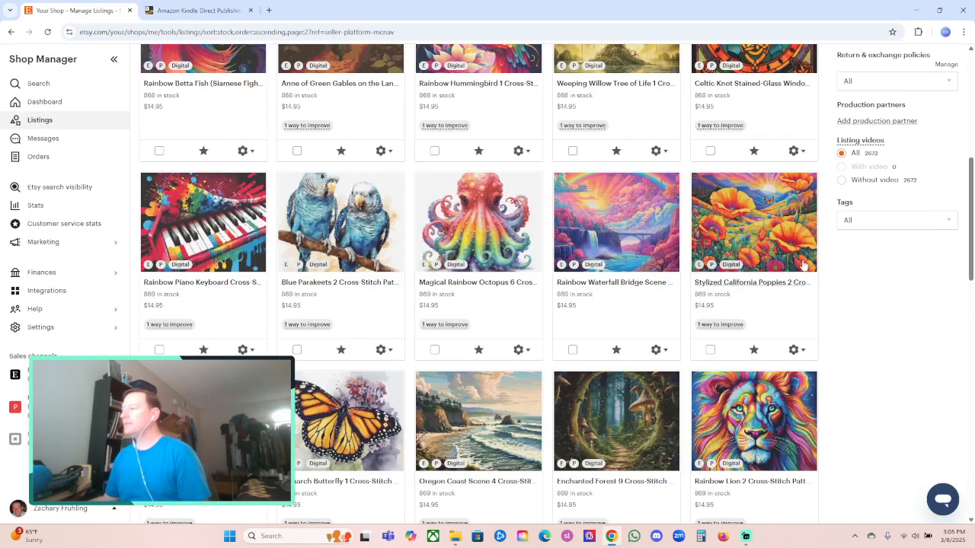
pyautogui.click(196, 11)
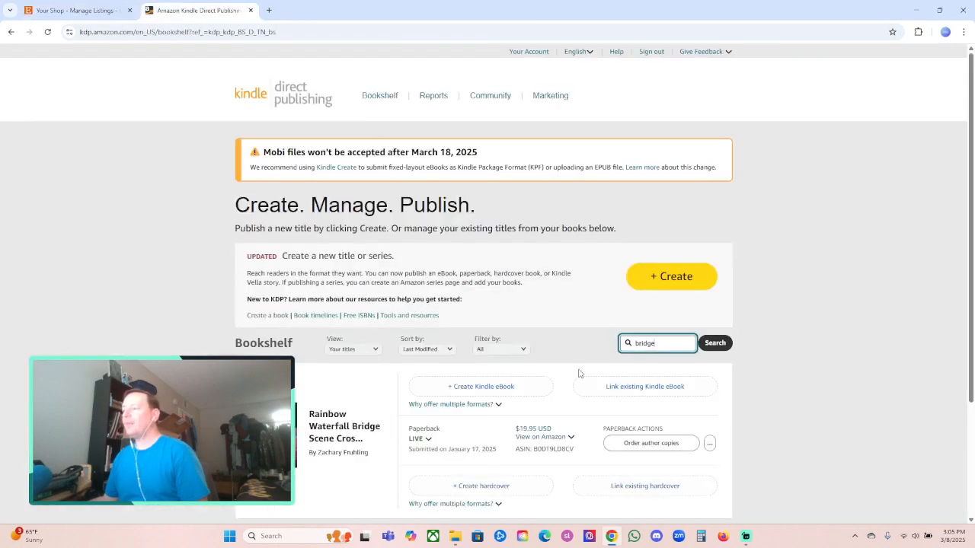
pyautogui.moveTo(673, 347); pyautogui.dragTo(635, 347)
pyautogui.write('poppies')
pyautogui.press('Return')
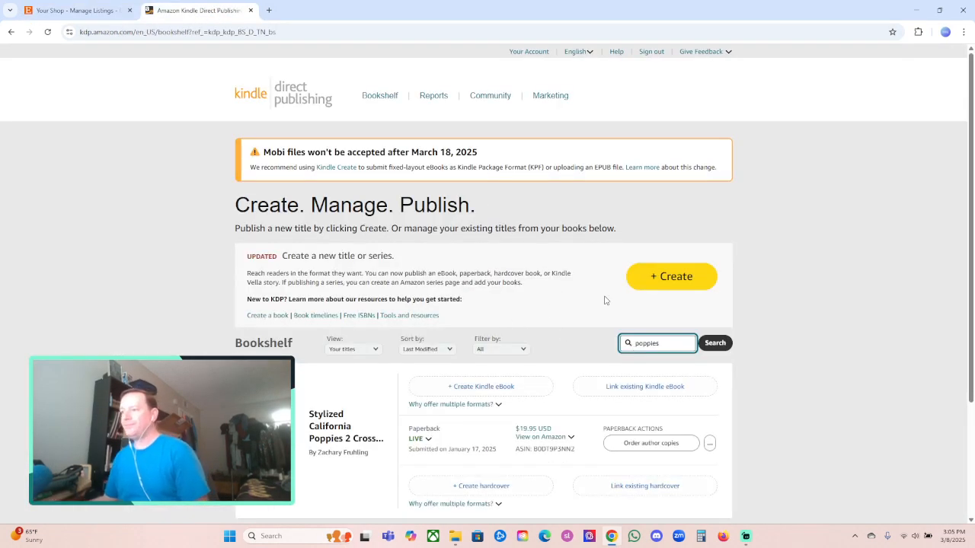
# Step: Examine the next row of Etsy listings and search the KDP bookshelf for "oregon"
pyautogui.click(74, 11)
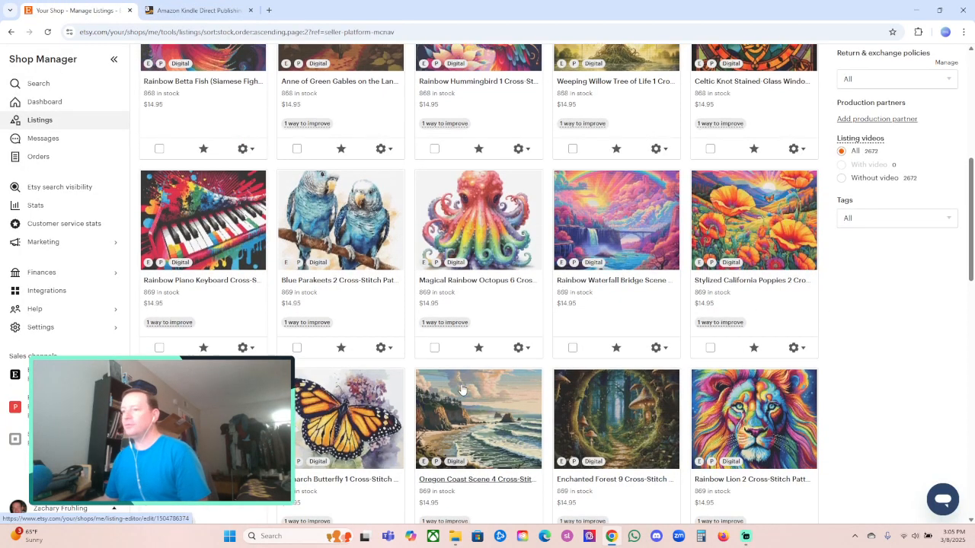
pyautogui.scroll(-2, 461, 390)
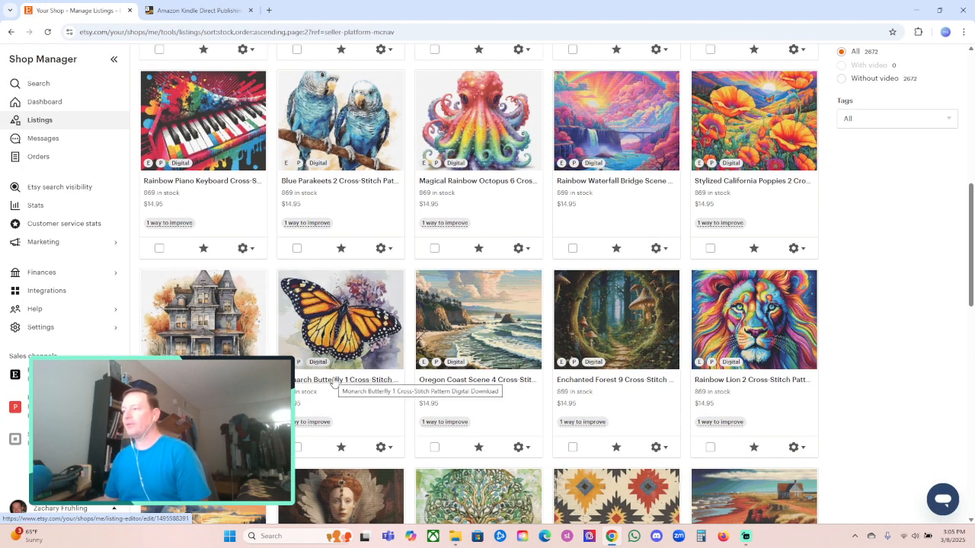
pyautogui.click(194, 11)
pyautogui.doubleClick(627, 344)
pyautogui.write('ore')
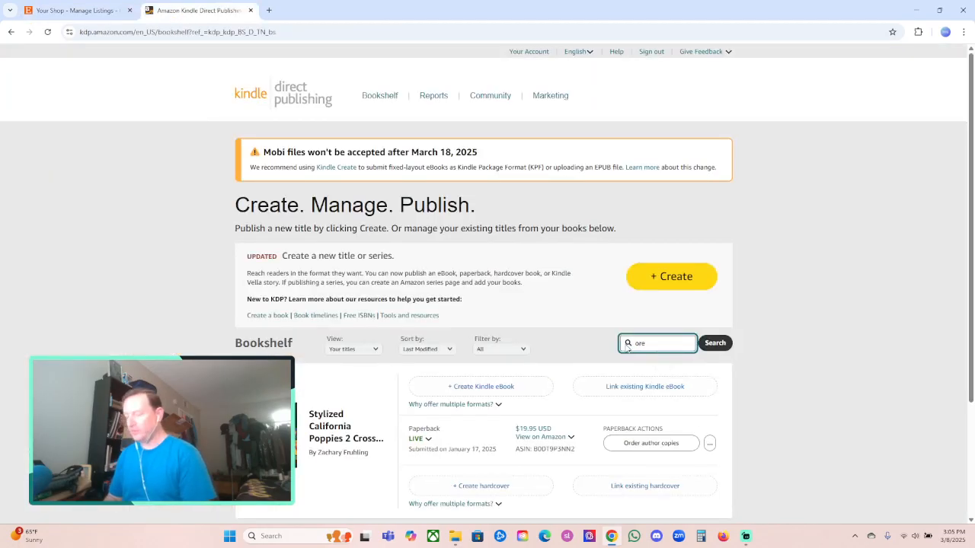
pyautogui.write('gon')
pyautogui.press('Return')
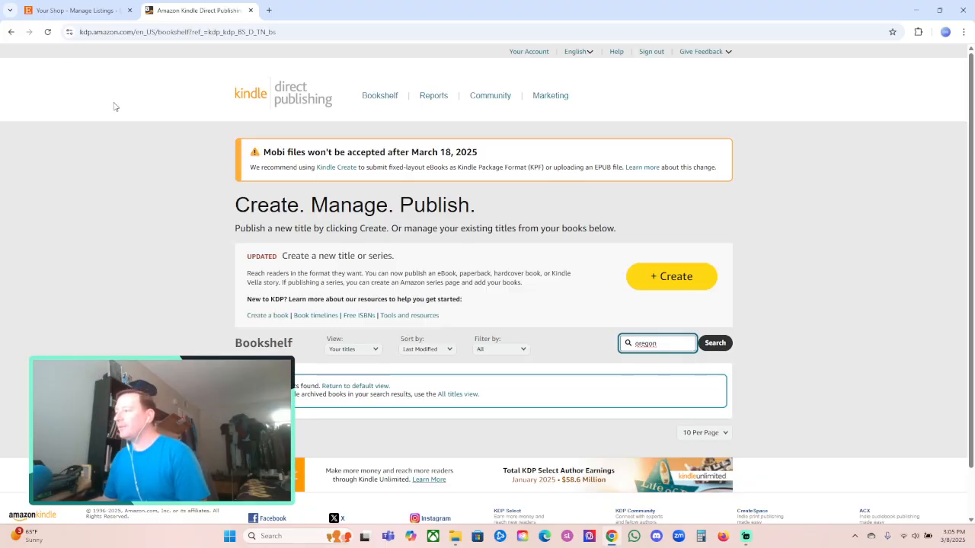
# Step: Switch to File Explorer, search the Cross-Stitch Patterns folder for "oregon", and open the Oregon Coast Scene 4 Cross-Stitch Pattern folder
pyautogui.click(55, 11)
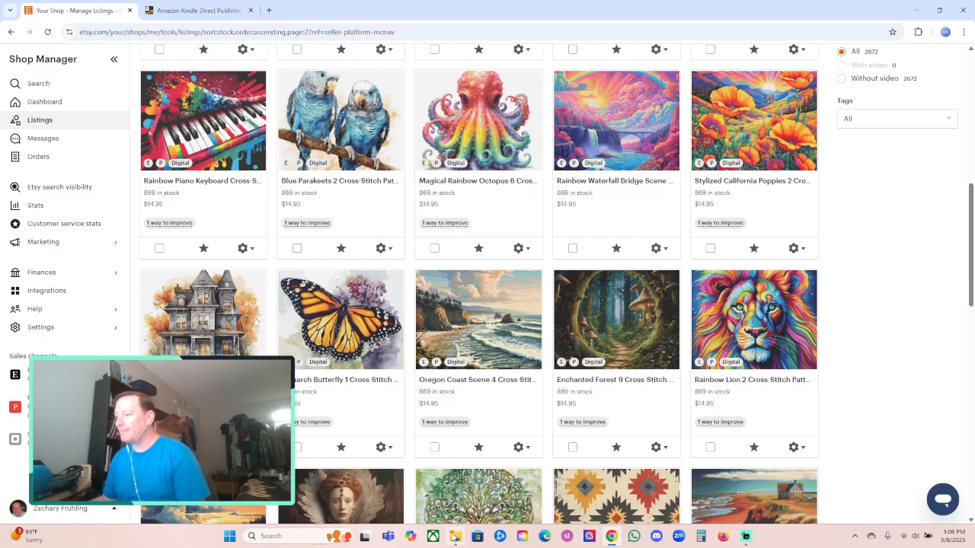
pyautogui.click(454, 538)
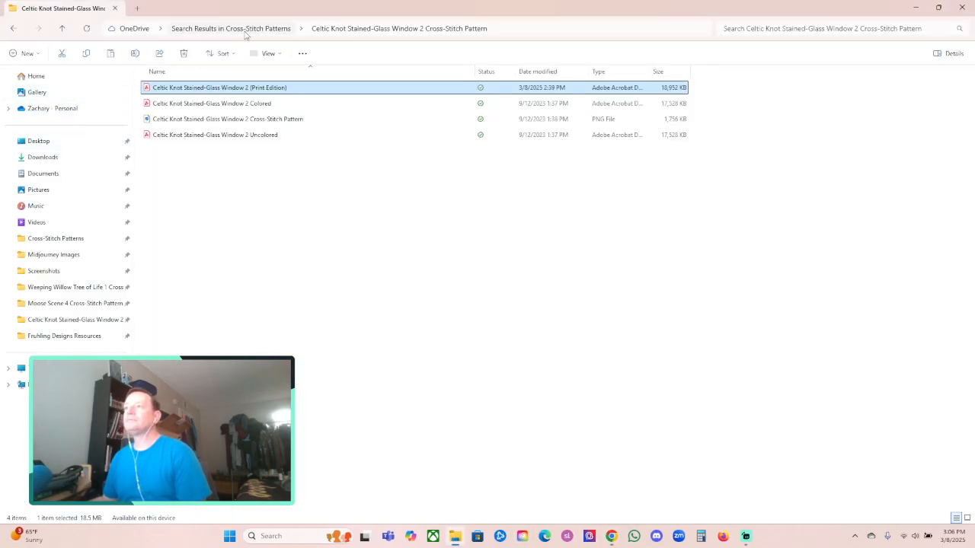
pyautogui.click(53, 238)
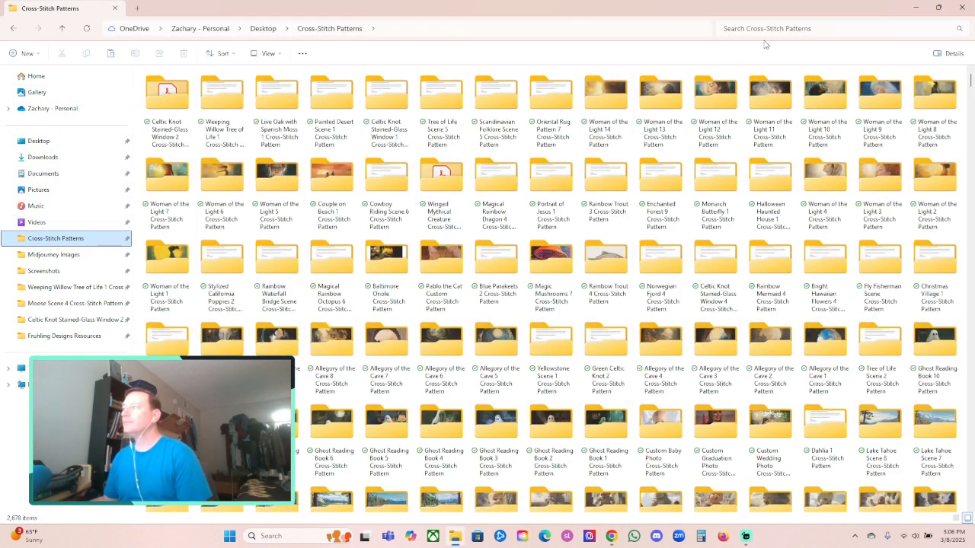
pyautogui.click(856, 27)
pyautogui.write('oregon')
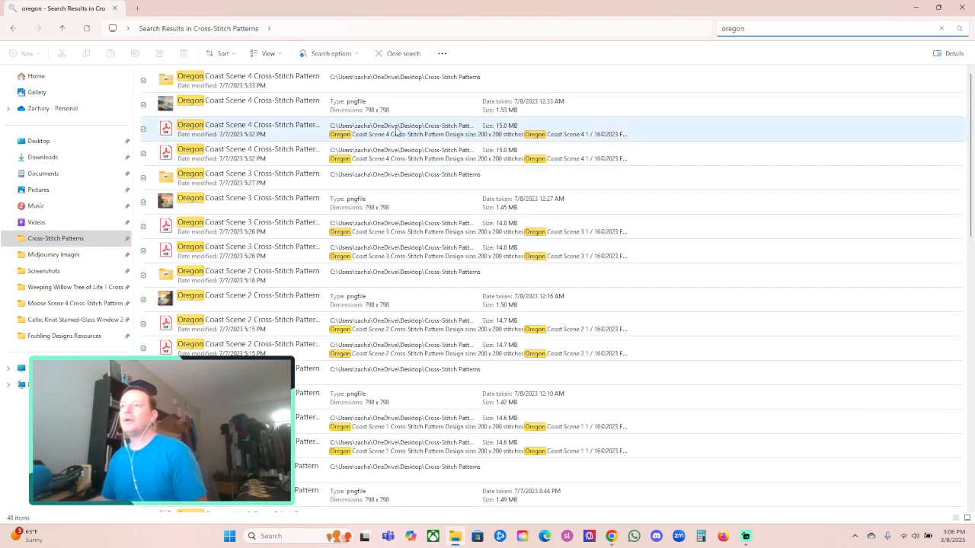
pyautogui.doubleClick(192, 78)
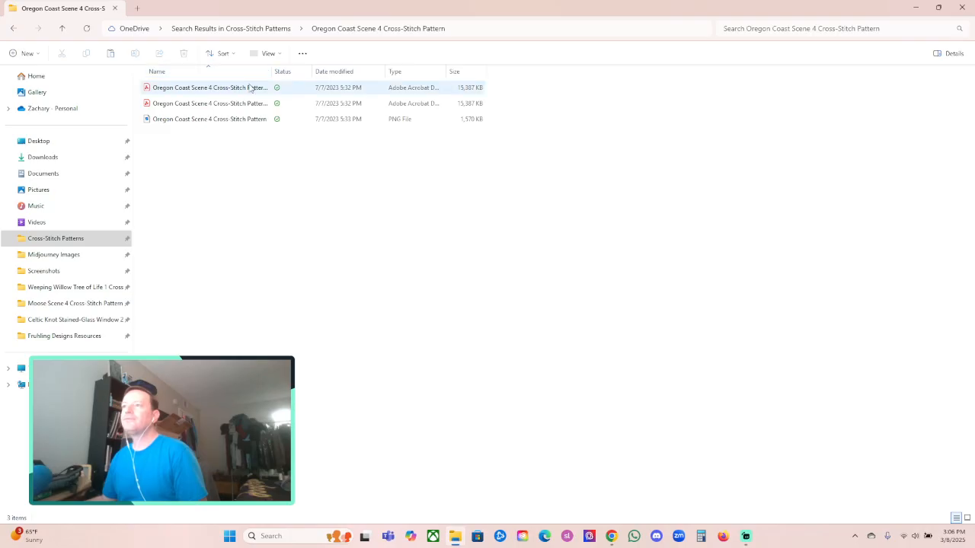
# Step: Widen the Name column and duplicate the Oregon Coast Scene 4 Cross-Stitch Pattern Colored PDF in the same folder
pyautogui.moveTo(276, 71); pyautogui.dragTo(453, 83)
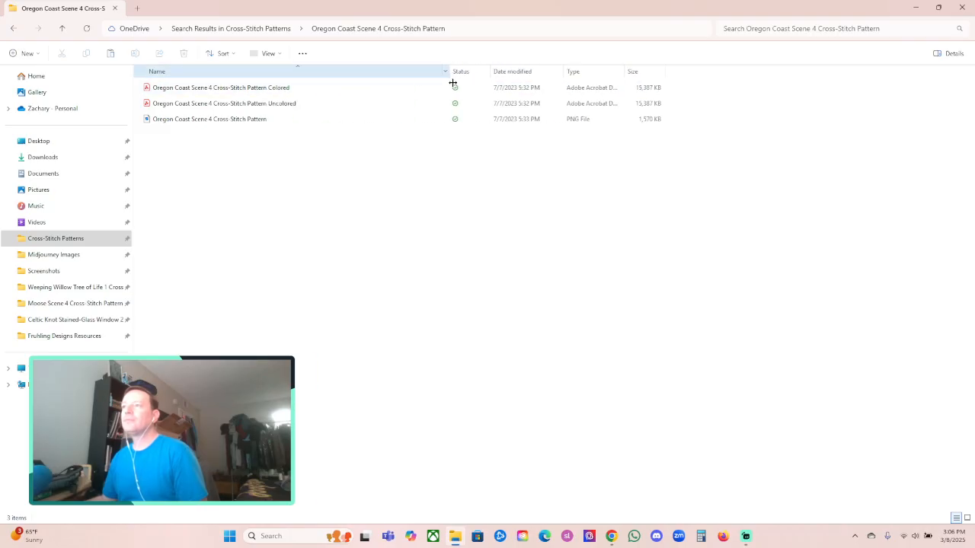
pyautogui.rightClick(256, 89)
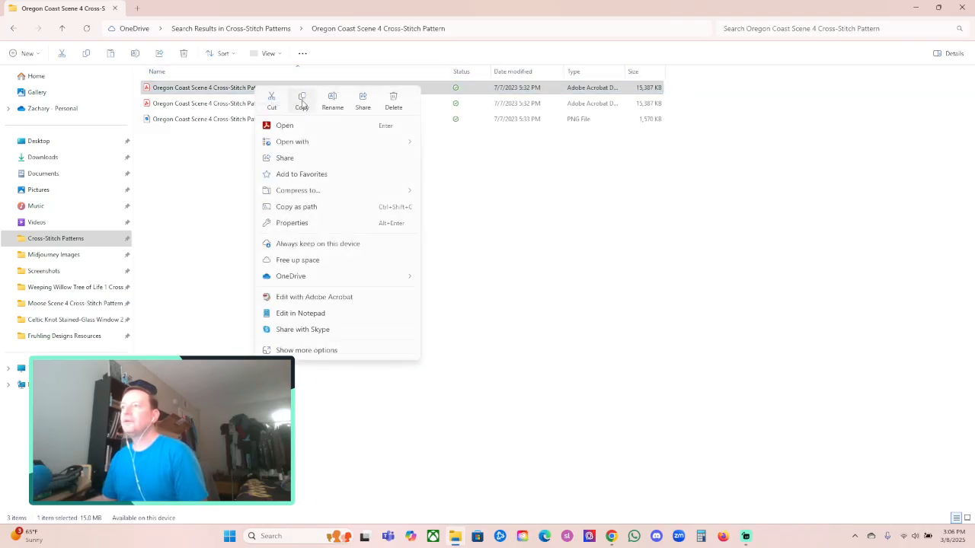
pyautogui.press('Escape')
pyautogui.rightClick(256, 213)
pyautogui.click(268, 221)
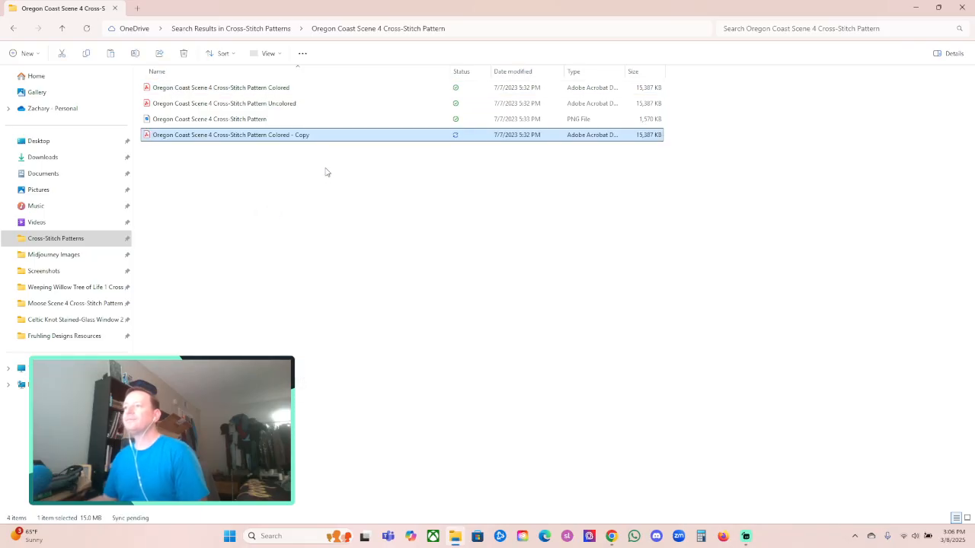
# Step: Rename the copied PDF as Oregon Coast Scene 4 Cross-Stitch Pattern (Print Edition)
pyautogui.click(278, 90)
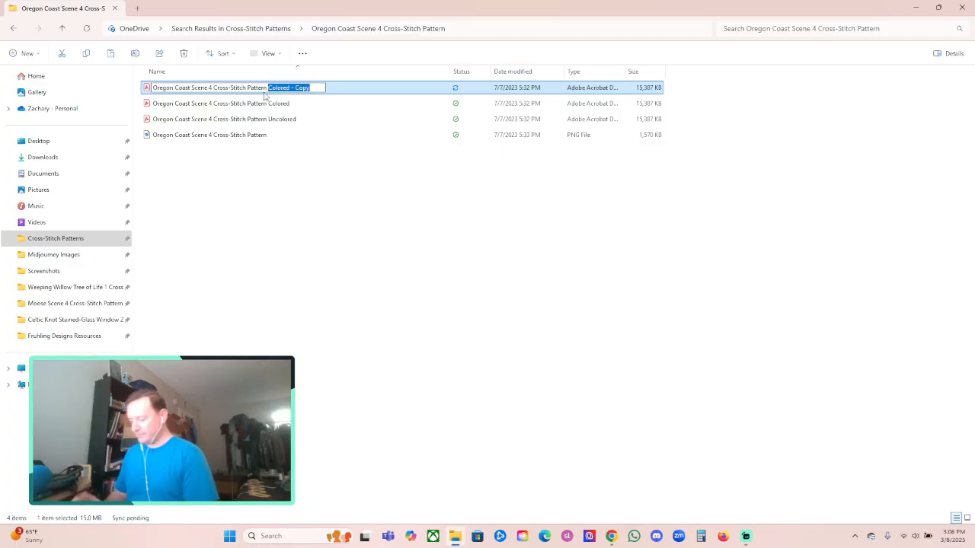
pyautogui.write('(Print Edition')
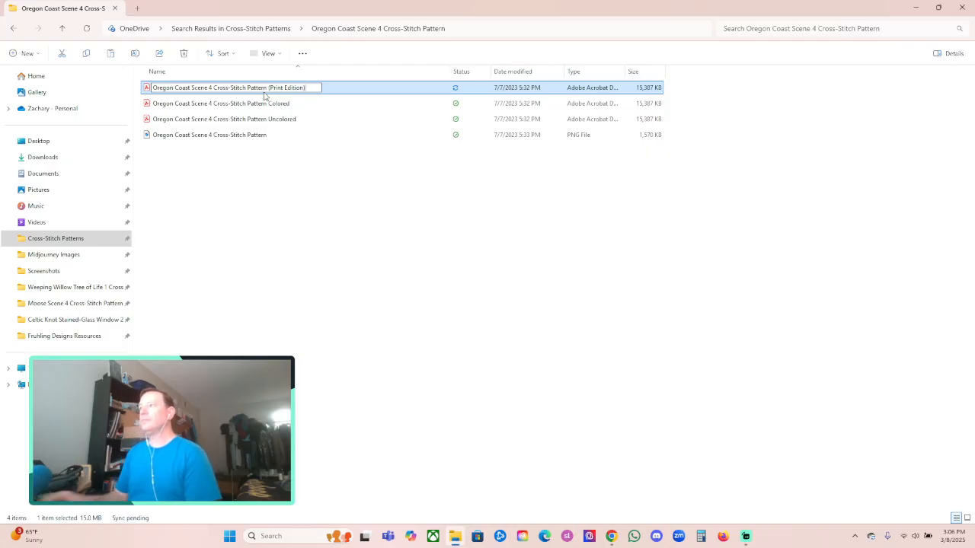
pyautogui.click(288, 188)
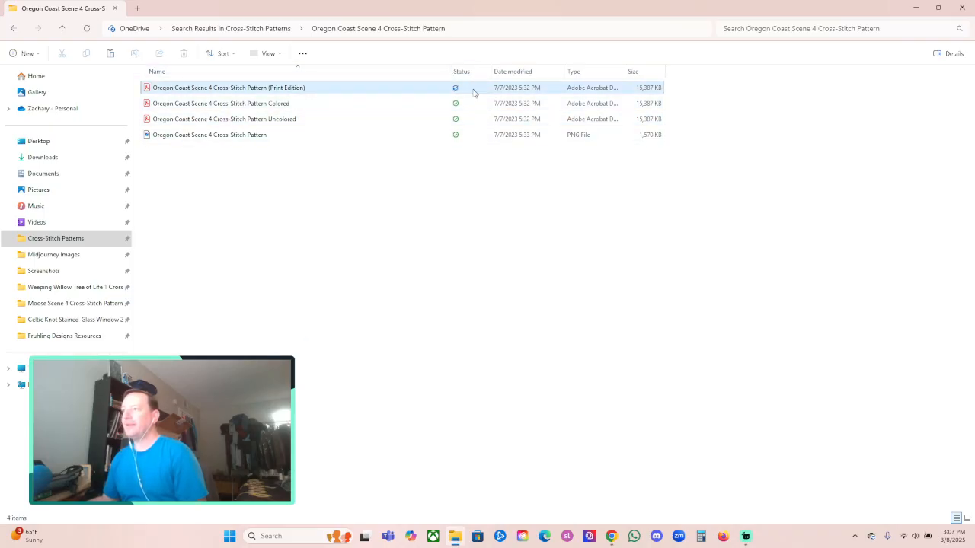
# Step: Open the Print Edition PDF in Adobe Acrobat, show its page organizer, and start inserting pages from a file
pyautogui.doubleClick(223, 87)
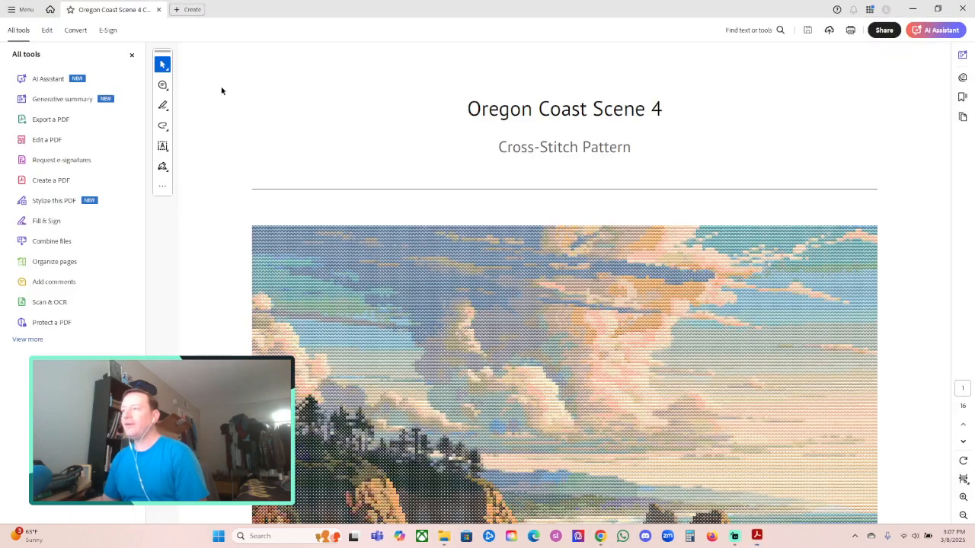
pyautogui.click(55, 262)
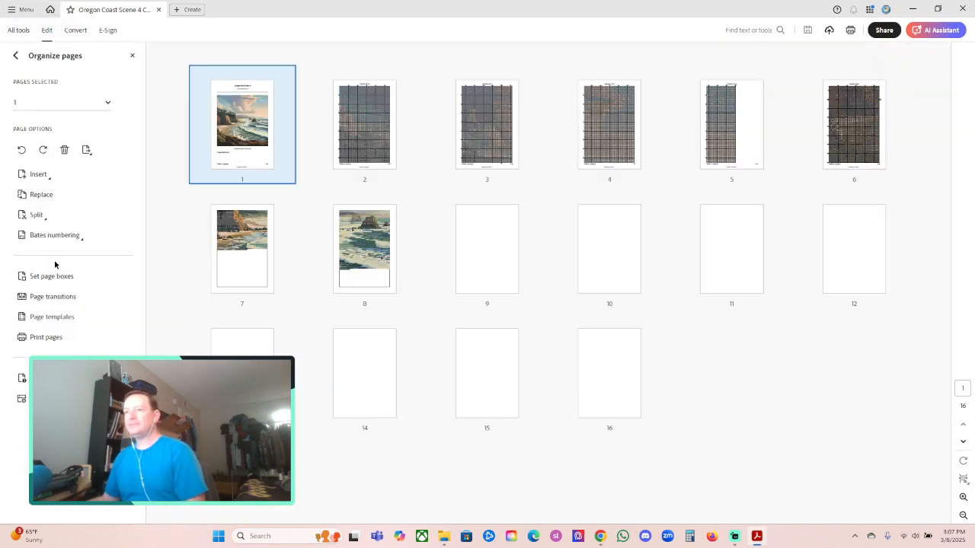
pyautogui.click(34, 174)
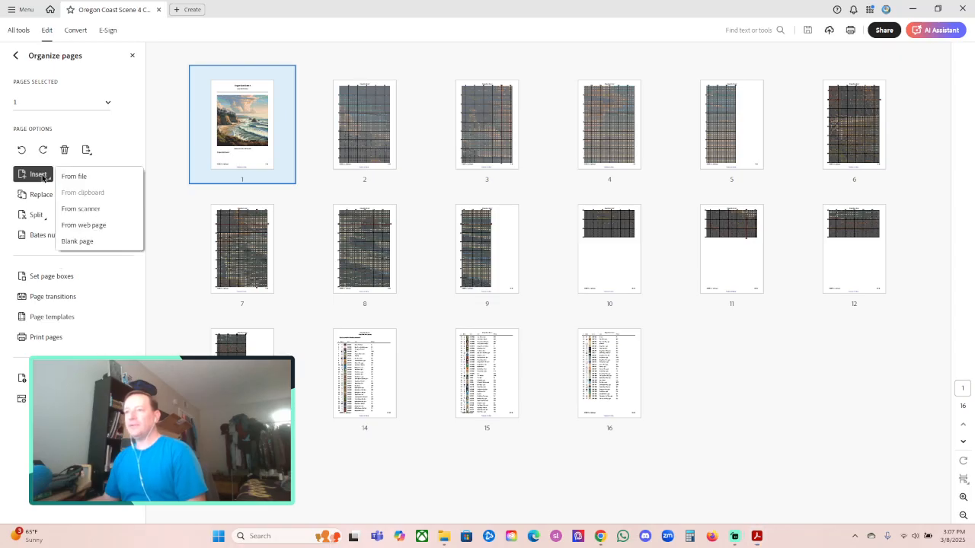
pyautogui.click(86, 177)
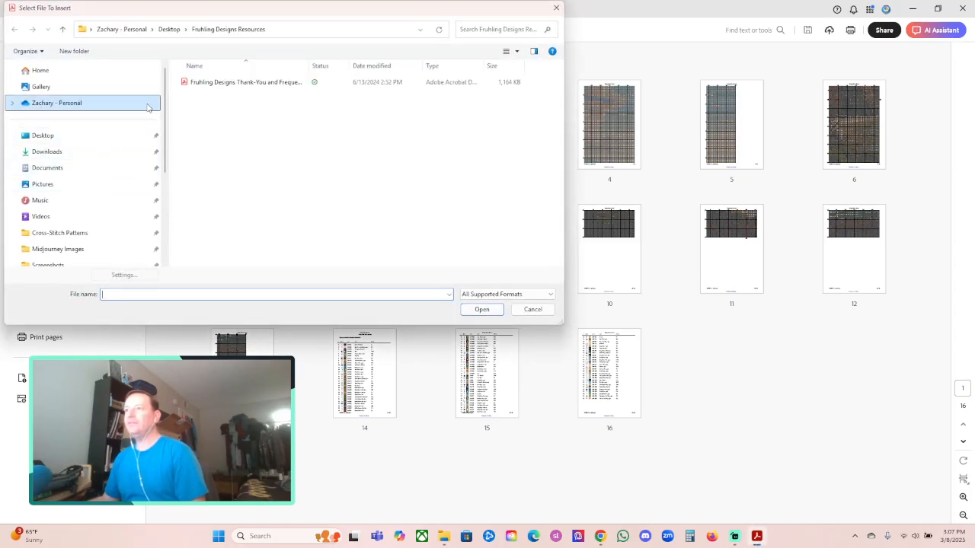
# Step: Insert the Oregon Coast Scene 4 Cross-Stitch Pattern Uncolored PDF from its pattern folder after the last page
pyautogui.click(71, 234)
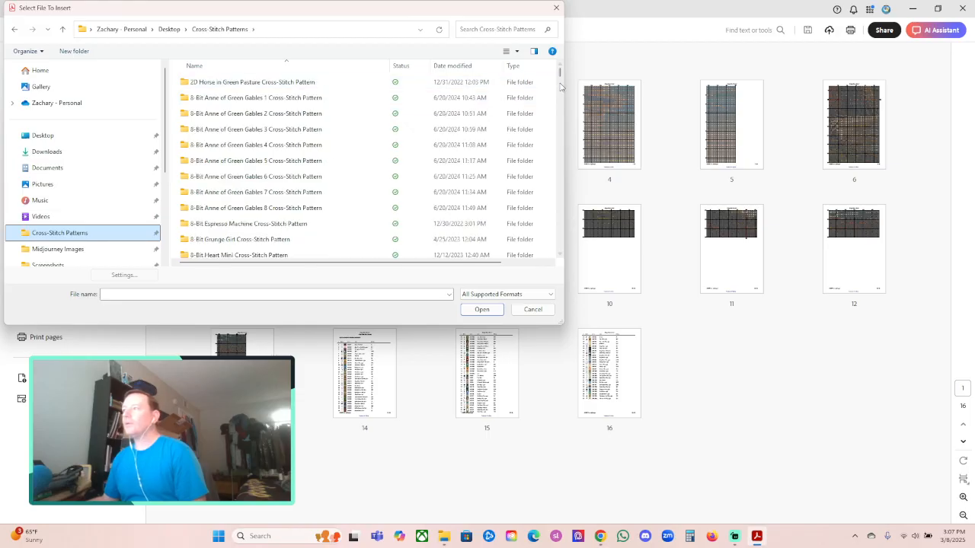
pyautogui.moveTo(560, 72); pyautogui.dragTo(561, 181)
pyautogui.scroll(-4, 536, 176)
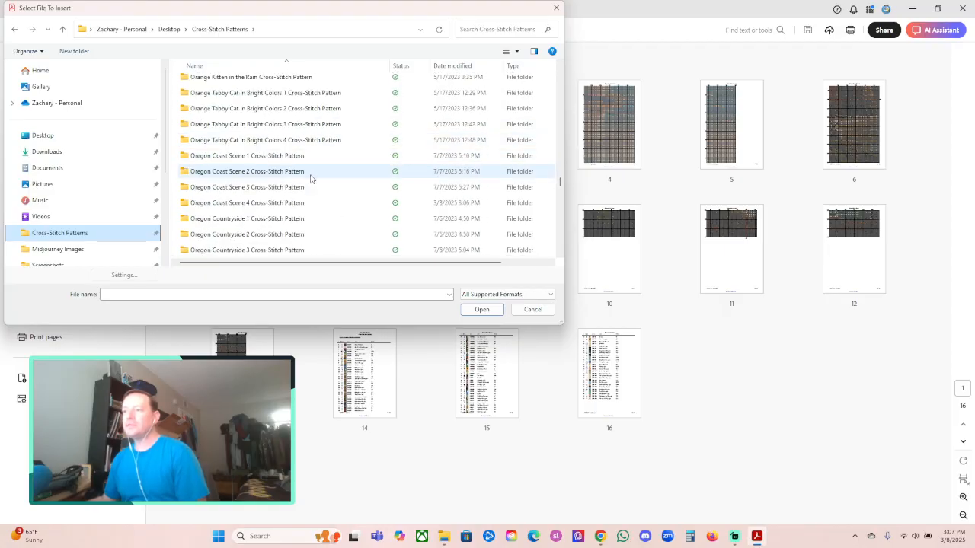
pyautogui.doubleClick(259, 203)
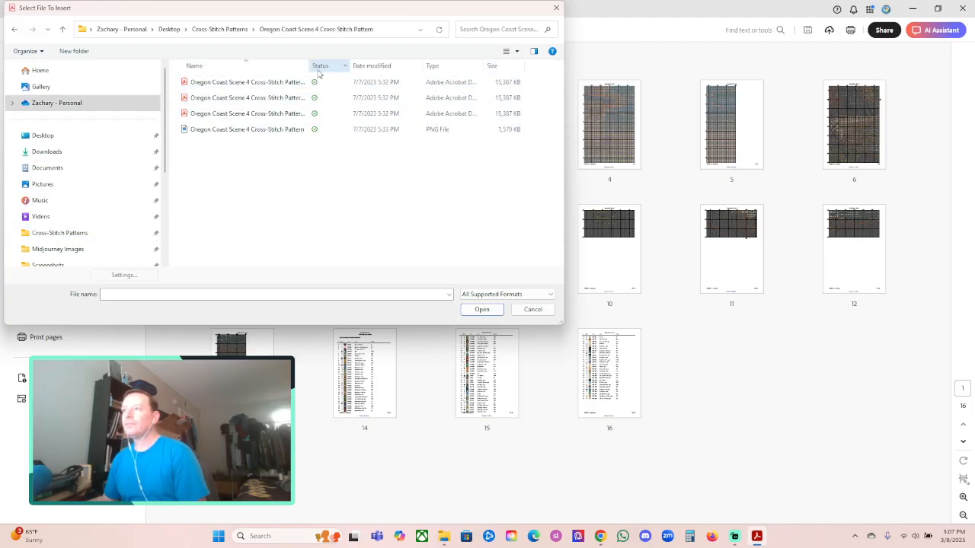
pyautogui.moveTo(309, 67); pyautogui.dragTo(388, 67)
pyautogui.click(307, 114)
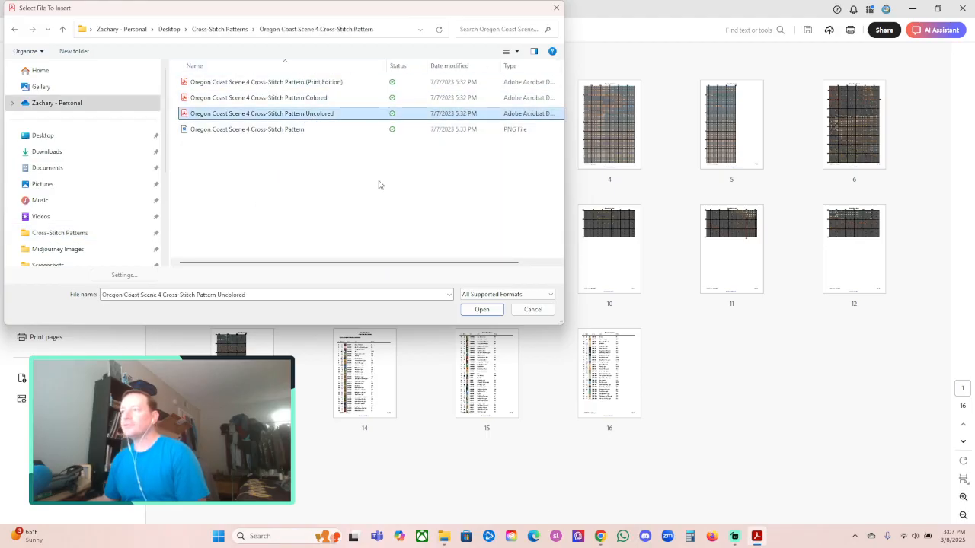
pyautogui.click(480, 310)
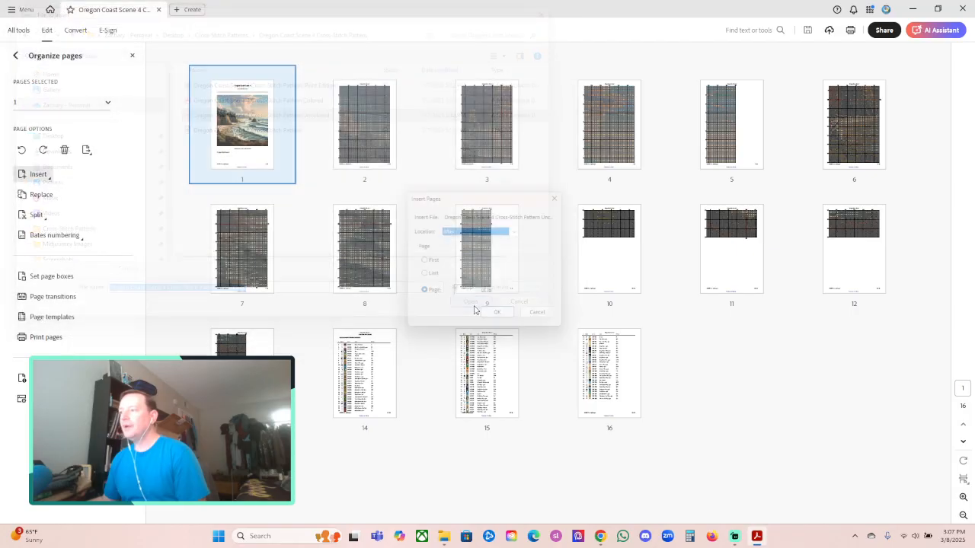
pyautogui.click(422, 276)
pyautogui.click(501, 319)
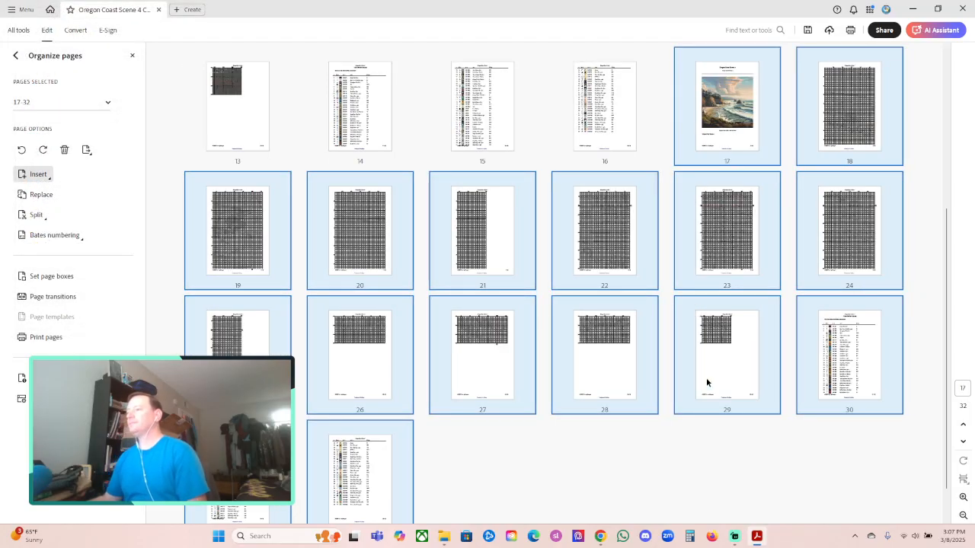
# Step: Choose the Fruhling Designs Thank-You and Frequently Asked Questions PDF as the next file to insert
pyautogui.click(918, 465)
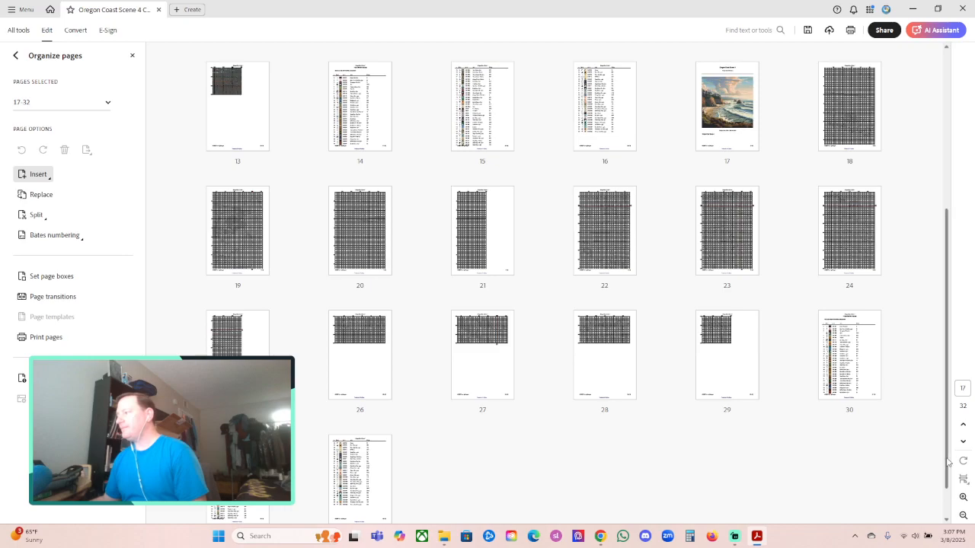
pyautogui.scroll(5, 936, 464)
pyautogui.click(216, 154)
pyautogui.click(36, 175)
pyautogui.click(70, 177)
pyautogui.click(42, 137)
pyautogui.doubleClick(546, 95)
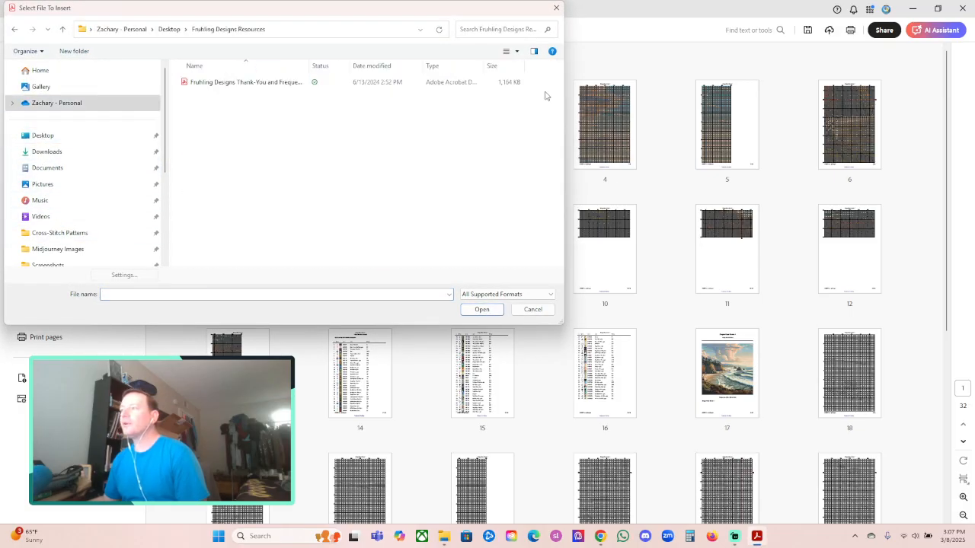
pyautogui.click(246, 84)
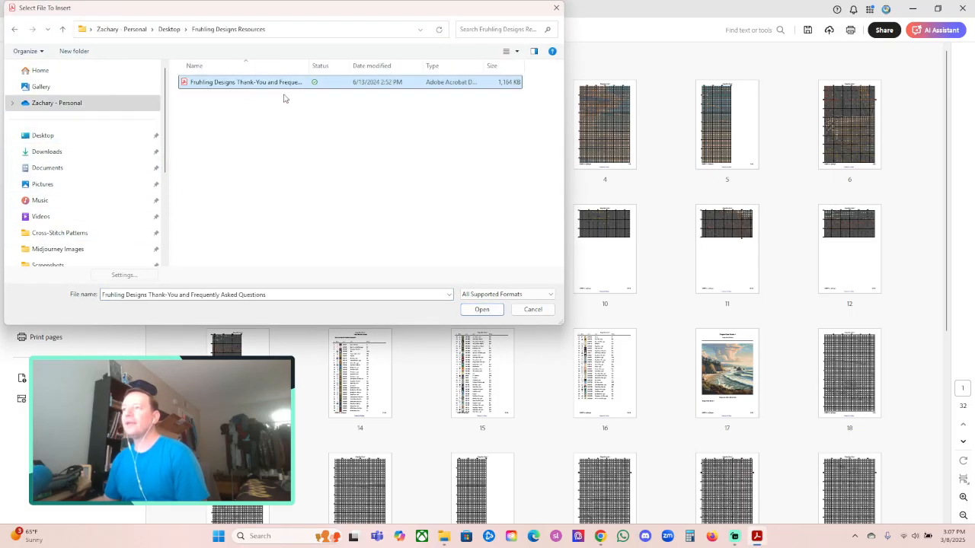
pyautogui.click(483, 309)
# Step: Place the inserted thank-you and FAQ pages before the first page
pyautogui.click(520, 231)
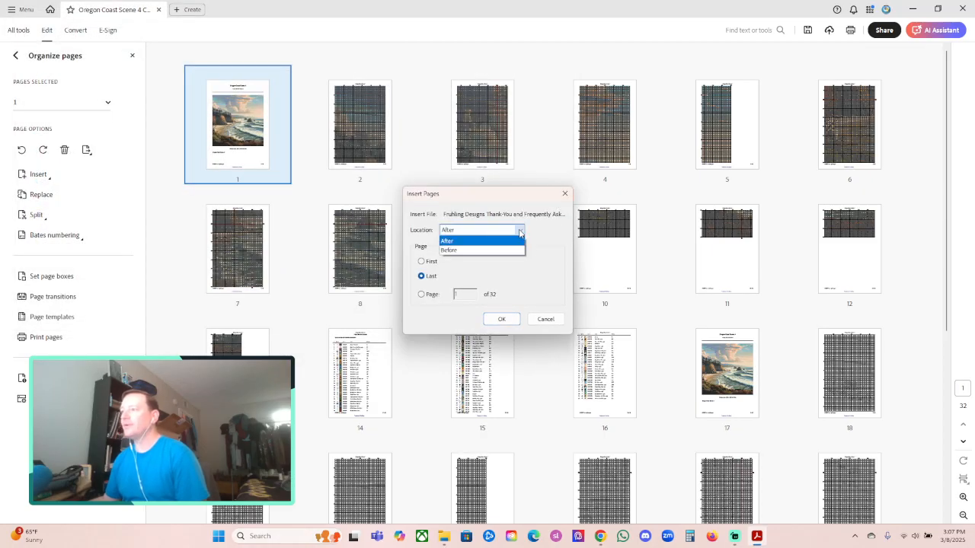
pyautogui.click(499, 251)
pyautogui.click(423, 262)
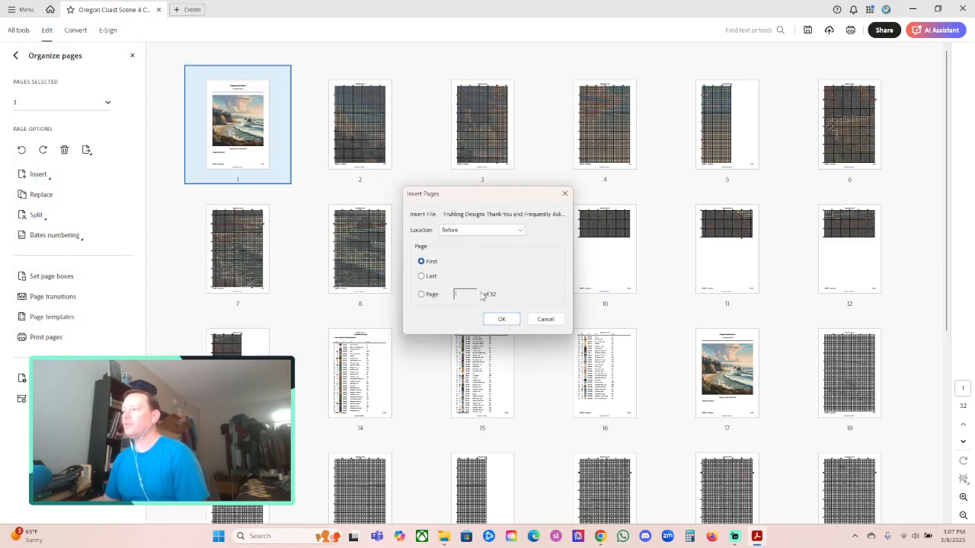
pyautogui.click(502, 319)
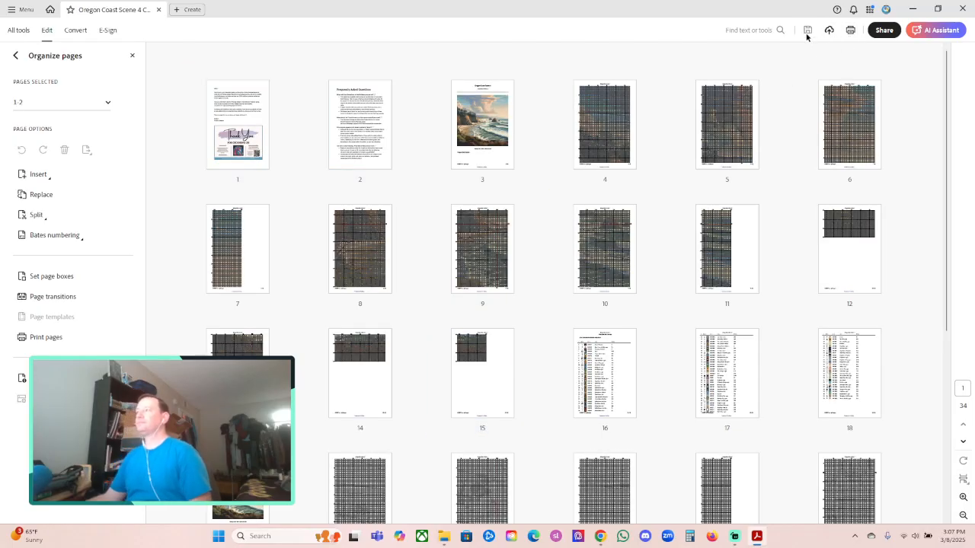
# Step: Open the pattern title page, page 3, at its footer and switch to editing the PDF's text
pyautogui.moveTo(531, 136)
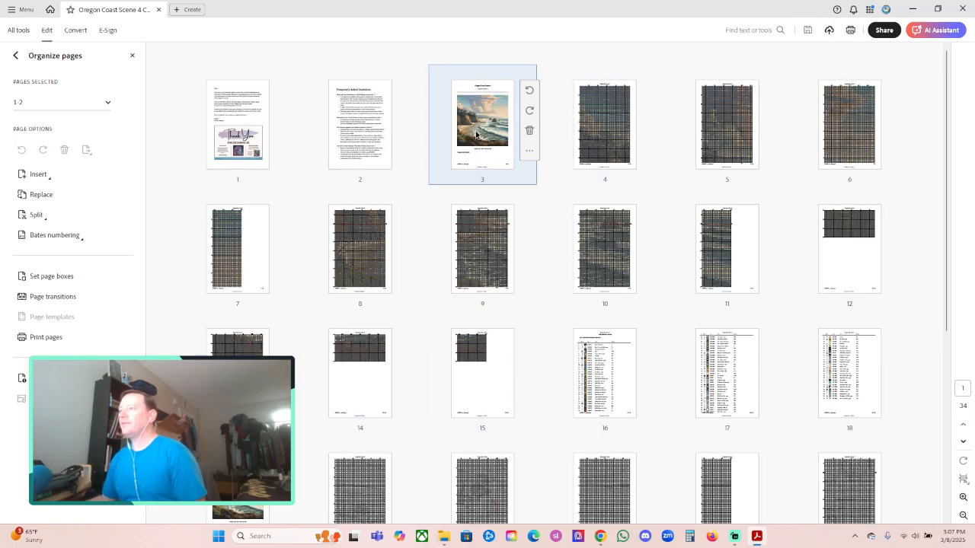
pyautogui.doubleClick(475, 130)
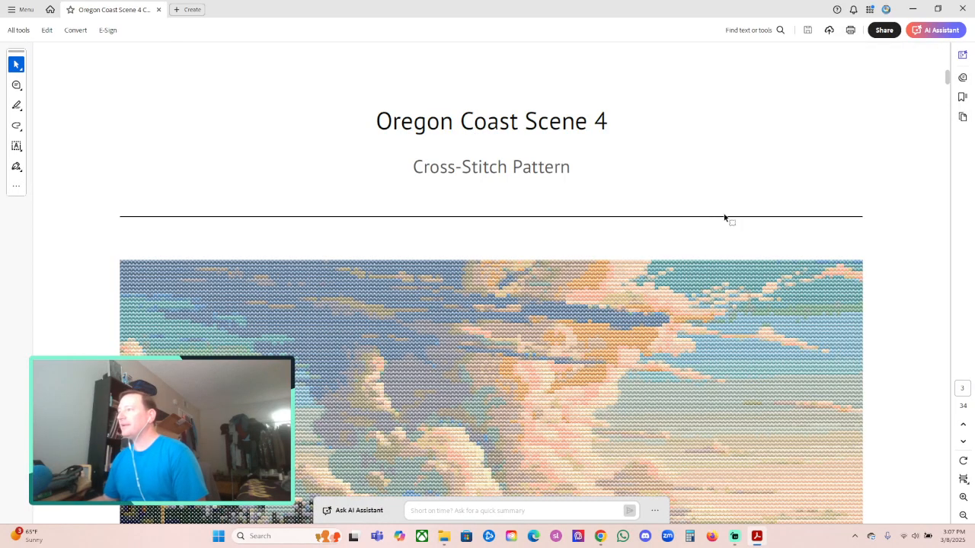
pyautogui.scroll(-5, 714, 243)
pyautogui.scroll(-10, 716, 244)
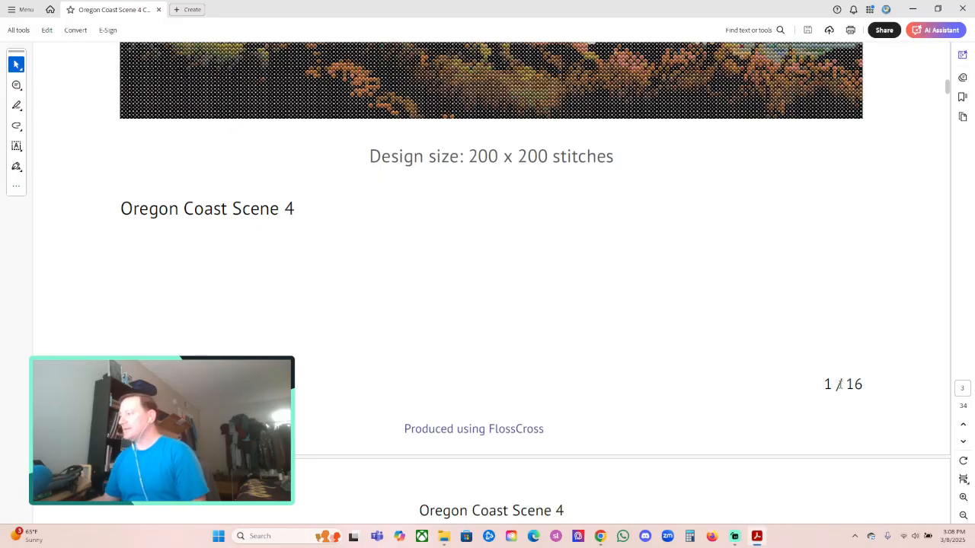
pyautogui.doubleClick(839, 384)
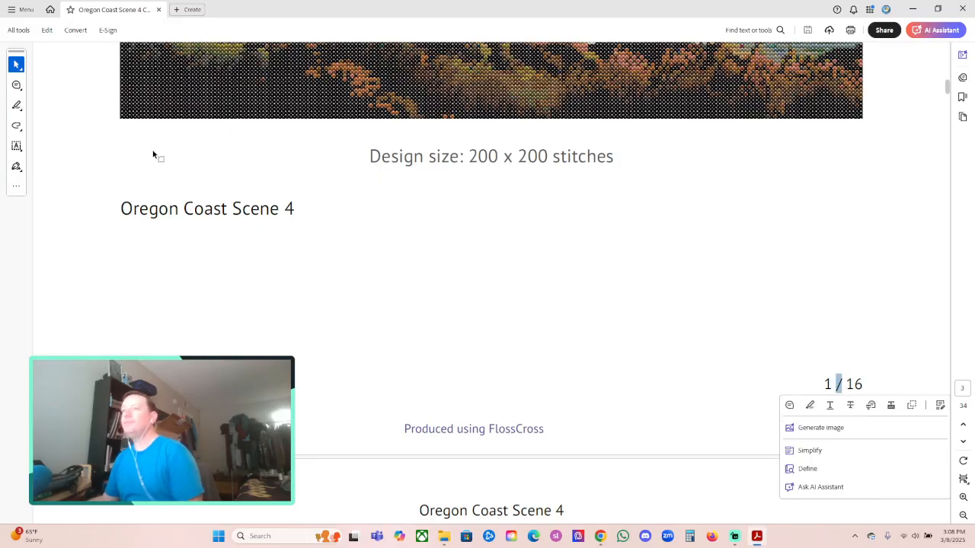
pyautogui.click(46, 31)
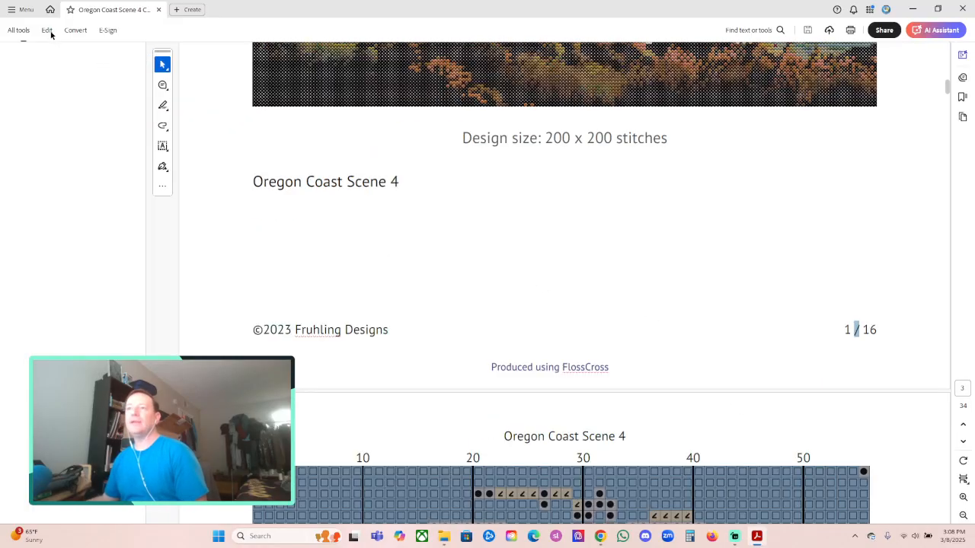
# Step: Delete the page number, the copyright line and the FlossCross credit from the footer of page 3
pyautogui.tripleClick(855, 331)
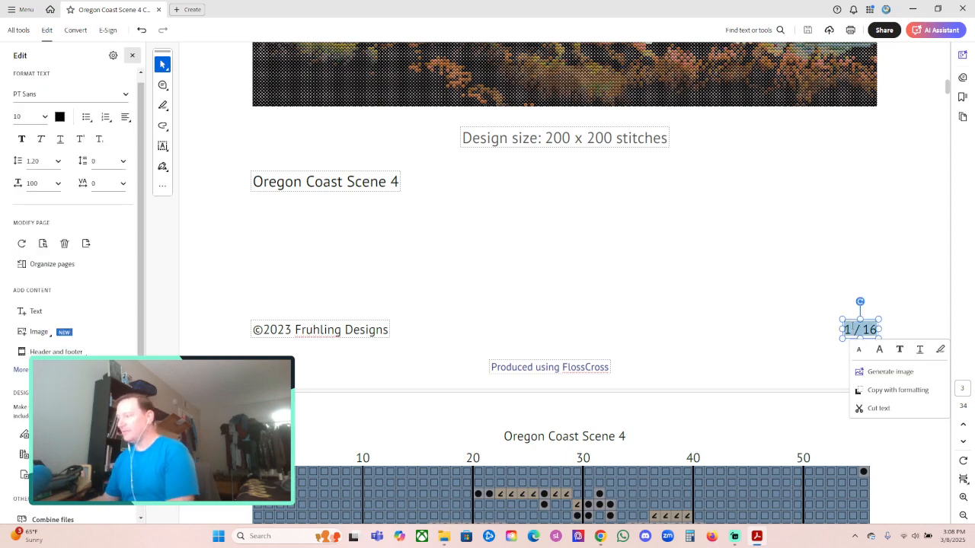
pyautogui.click(311, 329)
pyautogui.tripleClick(312, 329)
pyautogui.press('Delete')
pyautogui.tripleClick(537, 368)
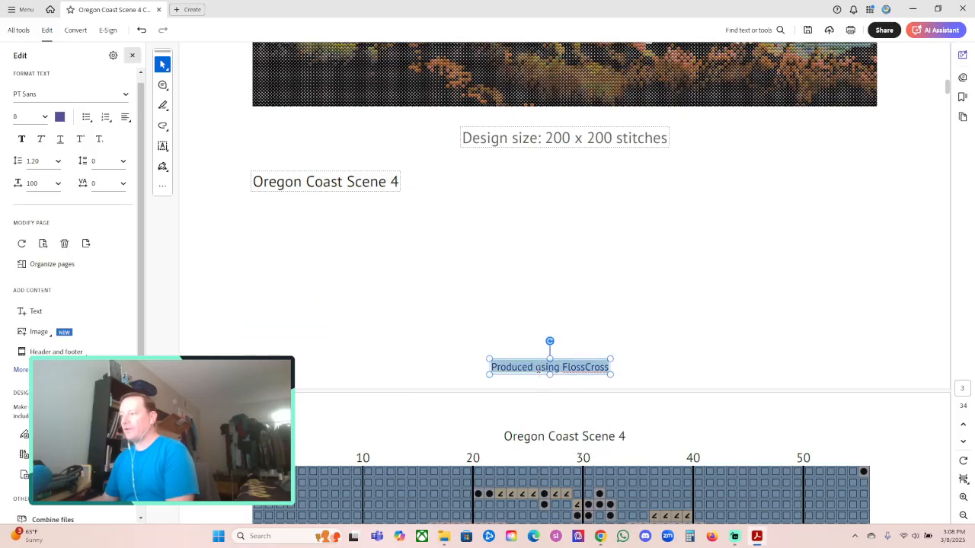
pyautogui.press('Delete')
pyautogui.click(739, 345)
# Step: Delete the 2 / 16 page number, the copyright line and the FlossCross credit from the footer of page 4
pyautogui.scroll(-15, 739, 345)
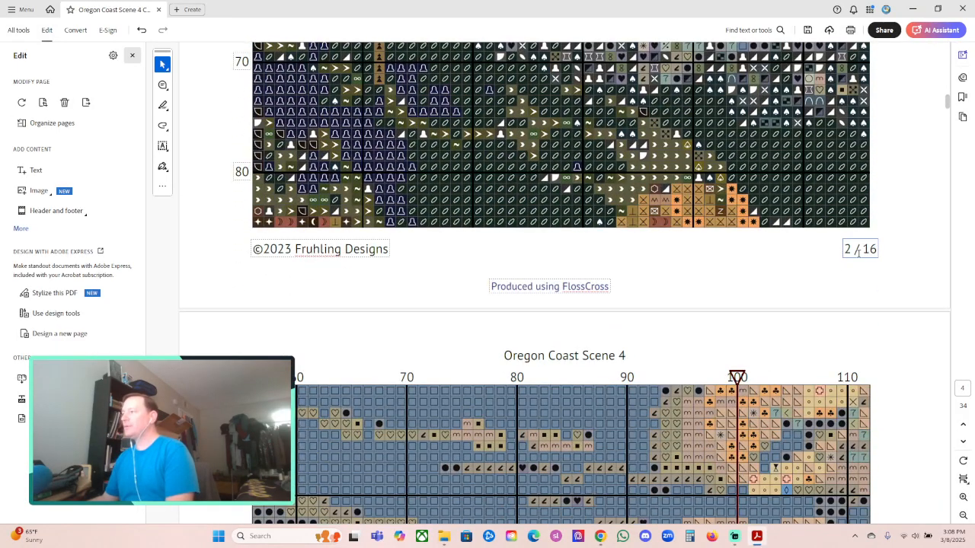
pyautogui.tripleClick(859, 252)
pyautogui.press('Delete')
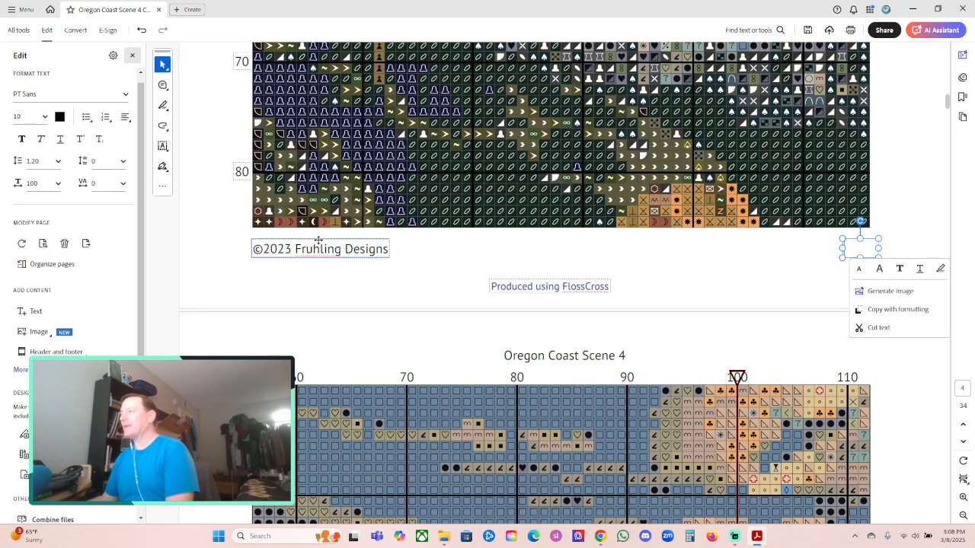
pyautogui.tripleClick(311, 249)
pyautogui.tripleClick(312, 249)
pyautogui.click(312, 249)
pyautogui.tripleClick(312, 249)
pyautogui.press('Delete')
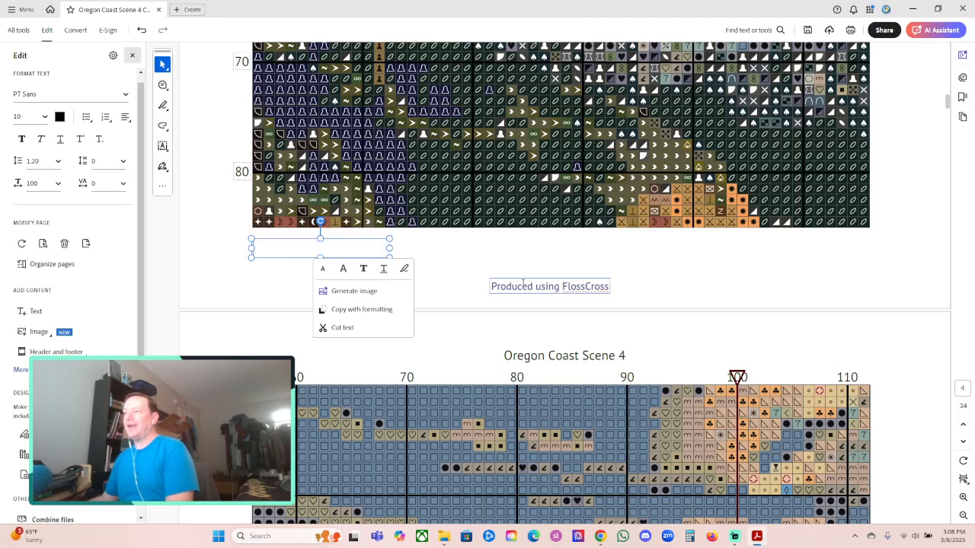
pyautogui.click(534, 287)
pyautogui.tripleClick(534, 288)
pyautogui.press('Delete')
pyautogui.click(675, 280)
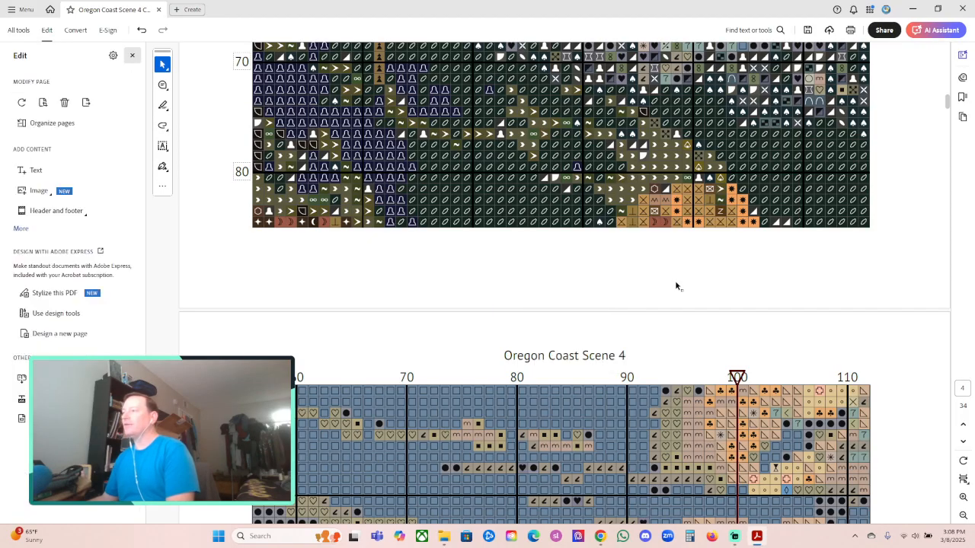
# Step: Delete the 3 / 16 page number, the copyright line and the FlossCross credit from the footer of page 5
pyautogui.scroll(-5, 675, 280)
pyautogui.scroll(-10, 719, 311)
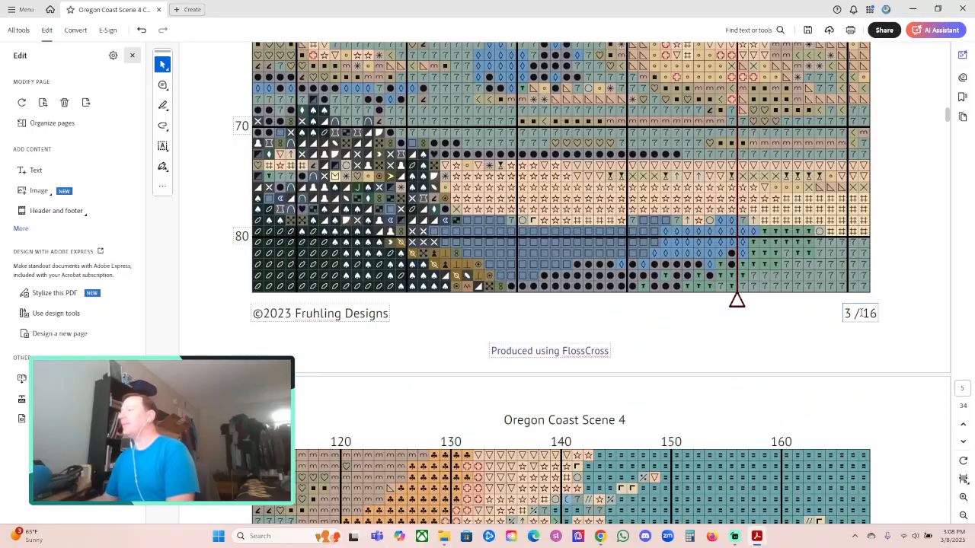
pyautogui.click(859, 313)
pyautogui.tripleClick(859, 313)
pyautogui.press('Delete')
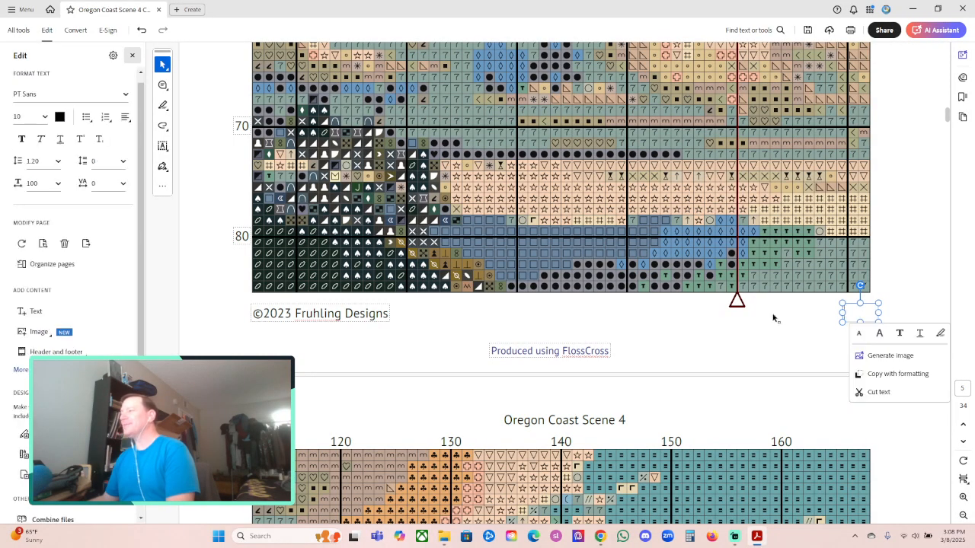
pyautogui.click(326, 313)
pyautogui.tripleClick(326, 313)
pyautogui.press('Delete')
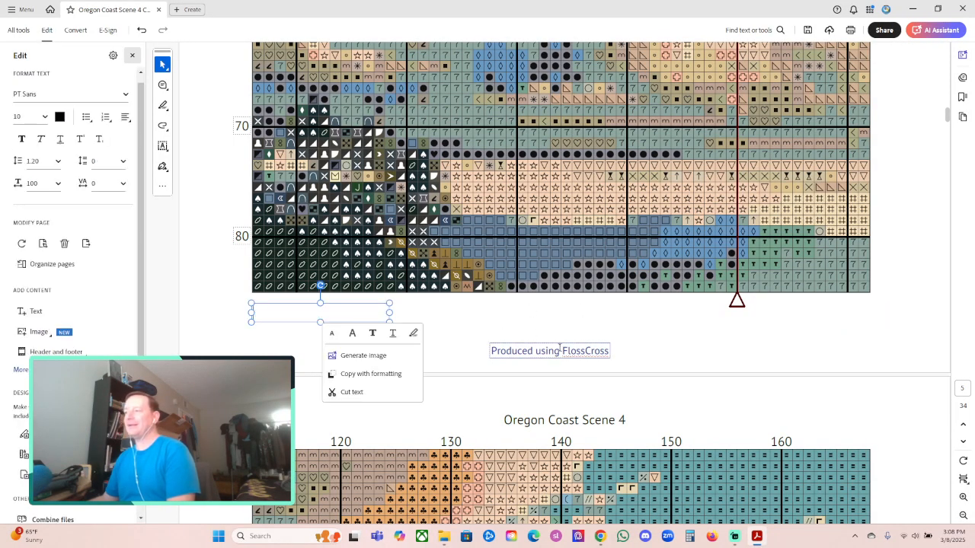
pyautogui.doubleClick(547, 351)
pyautogui.tripleClick(547, 351)
pyautogui.press('Delete')
# Step: Delete the 4 / 16 page number, the copyright line and the FlossCross credit from the footer of page 6
pyautogui.scroll(-6, 701, 329)
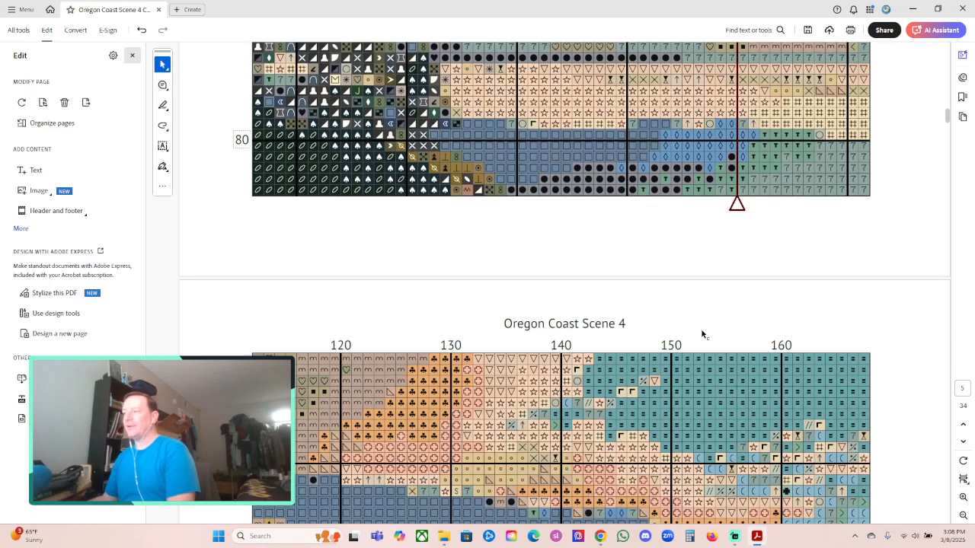
pyautogui.scroll(-10, 701, 328)
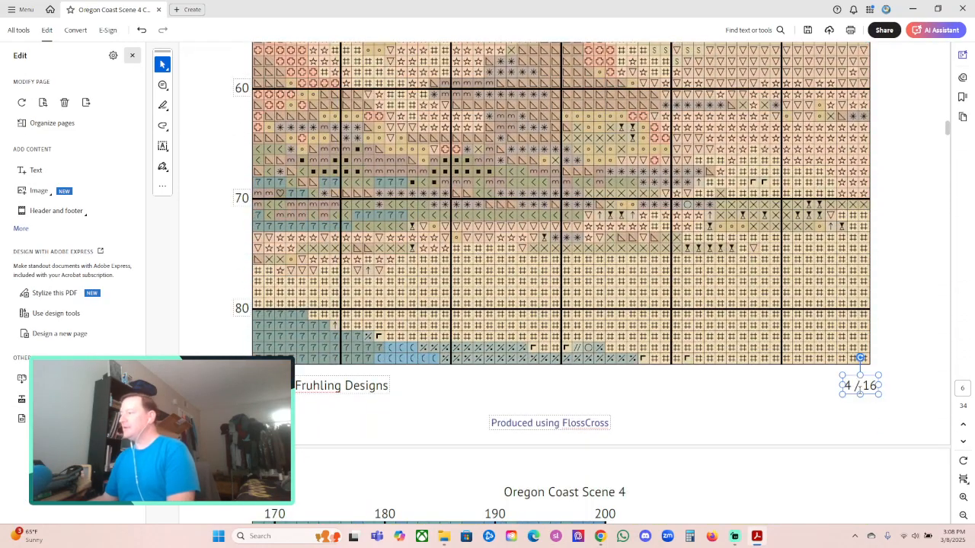
pyautogui.tripleClick(860, 387)
pyautogui.click(308, 387)
pyautogui.tripleClick(317, 387)
pyautogui.press('Delete')
pyautogui.click(506, 425)
pyautogui.tripleClick(528, 423)
pyautogui.press('Delete')
pyautogui.click(679, 405)
# Step: Delete the page number, the copyright line and the FlossCross credit from the footer of page 7
pyautogui.scroll(-10, 679, 406)
pyautogui.scroll(-5, 681, 405)
pyautogui.click(855, 378)
pyautogui.tripleClick(853, 378)
pyautogui.press('Delete')
pyautogui.click(342, 379)
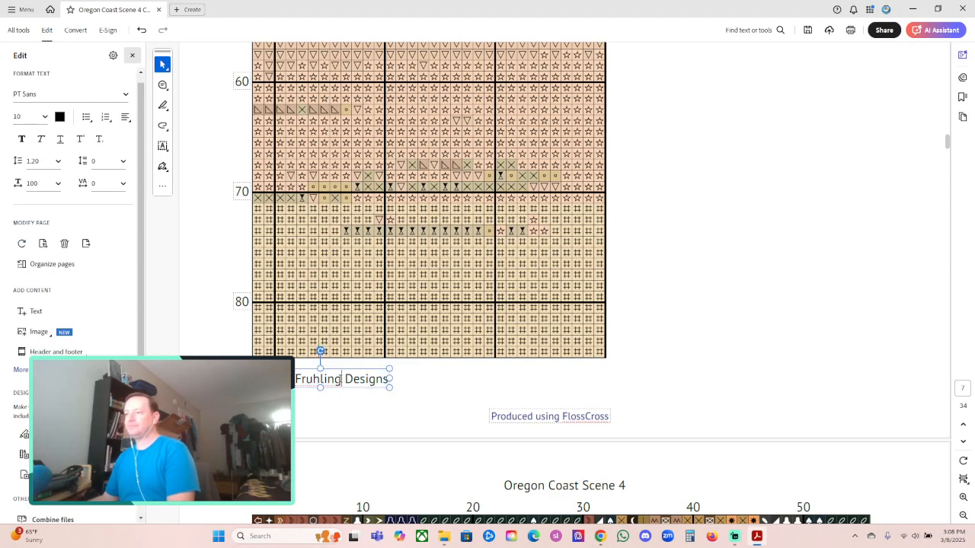
pyautogui.tripleClick(342, 378)
pyautogui.press('Delete')
pyautogui.click(546, 417)
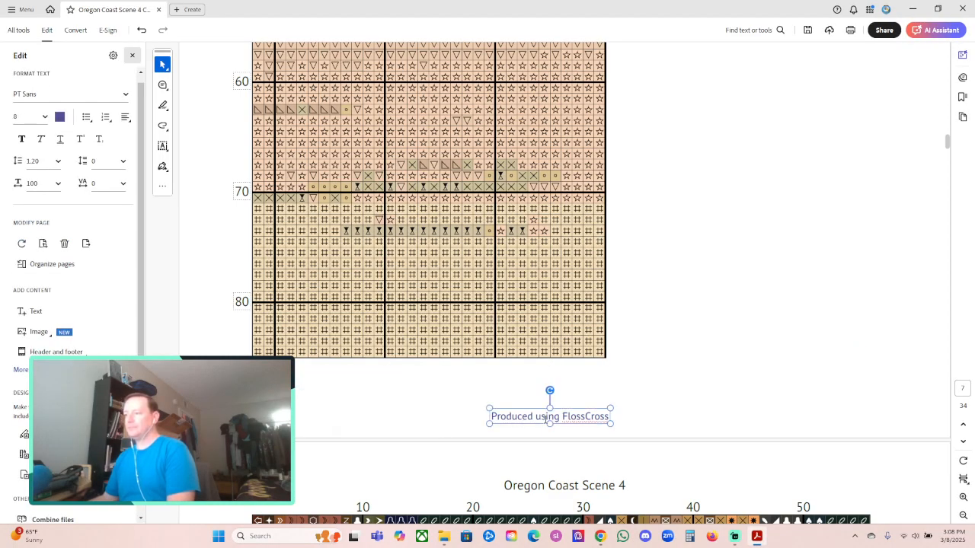
pyautogui.tripleClick(546, 417)
pyautogui.press('Delete')
# Step: Delete the 6 / 16 page number, the copyright line and the FlossCross credit from the footer of page 8
pyautogui.scroll(-10, 697, 386)
pyautogui.scroll(-10, 701, 378)
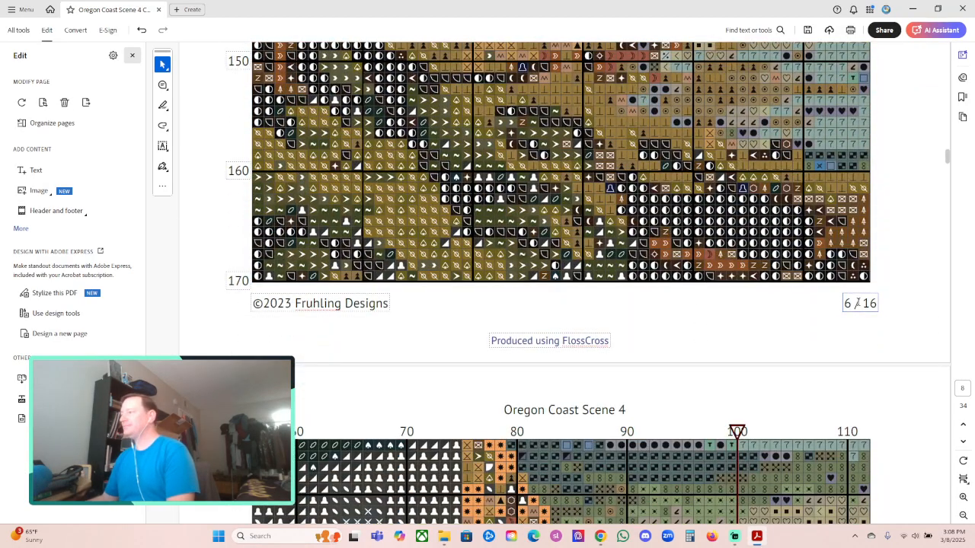
pyautogui.click(857, 303)
pyautogui.tripleClick(857, 303)
pyautogui.press('Delete')
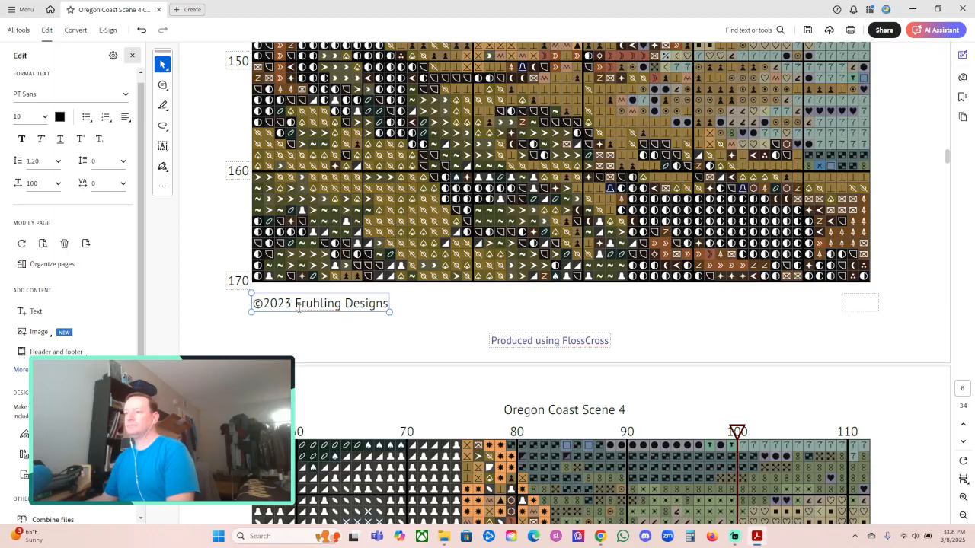
pyautogui.tripleClick(299, 304)
pyautogui.press('Delete')
pyautogui.tripleClick(550, 340)
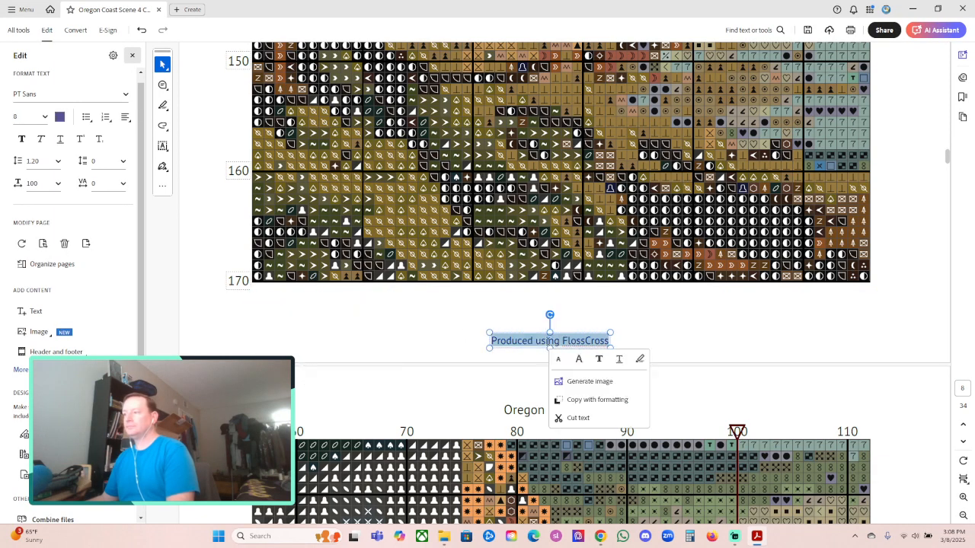
pyautogui.press('Delete')
# Step: Delete the 7 / 16 page number, the copyright line and the FlossCross credit from the footer of page 9
pyautogui.scroll(-10, 742, 335)
pyautogui.scroll(-10, 745, 345)
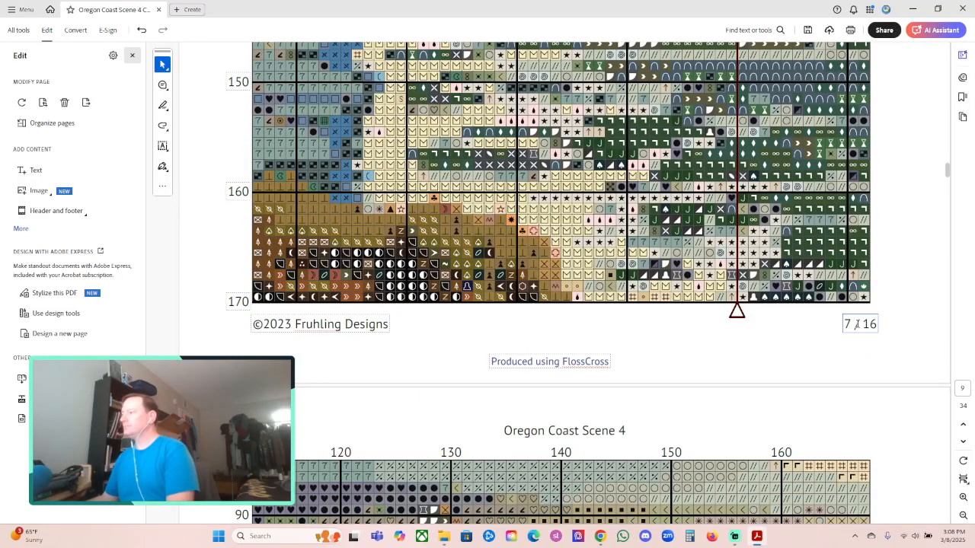
pyautogui.tripleClick(856, 325)
pyautogui.press('Delete')
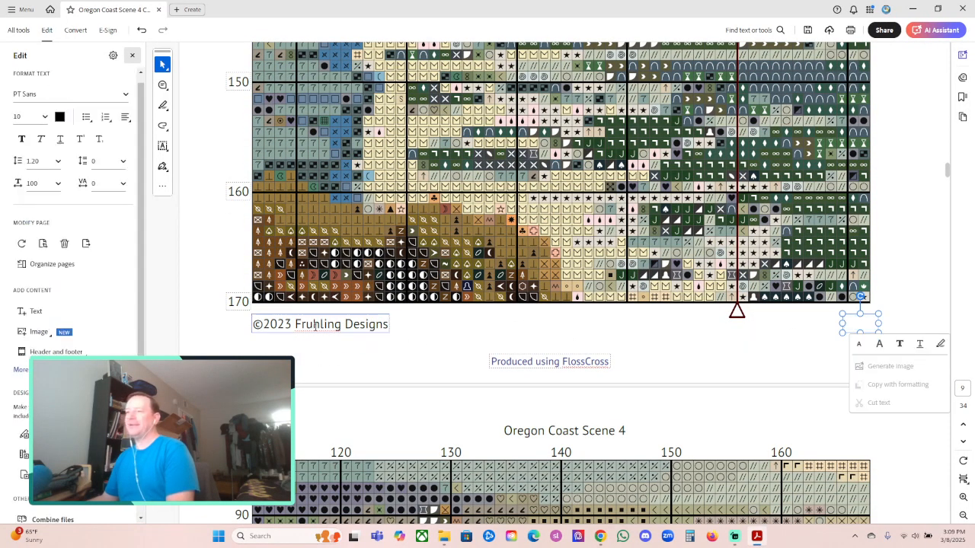
pyautogui.tripleClick(315, 326)
pyautogui.press('Delete')
pyautogui.click(549, 363)
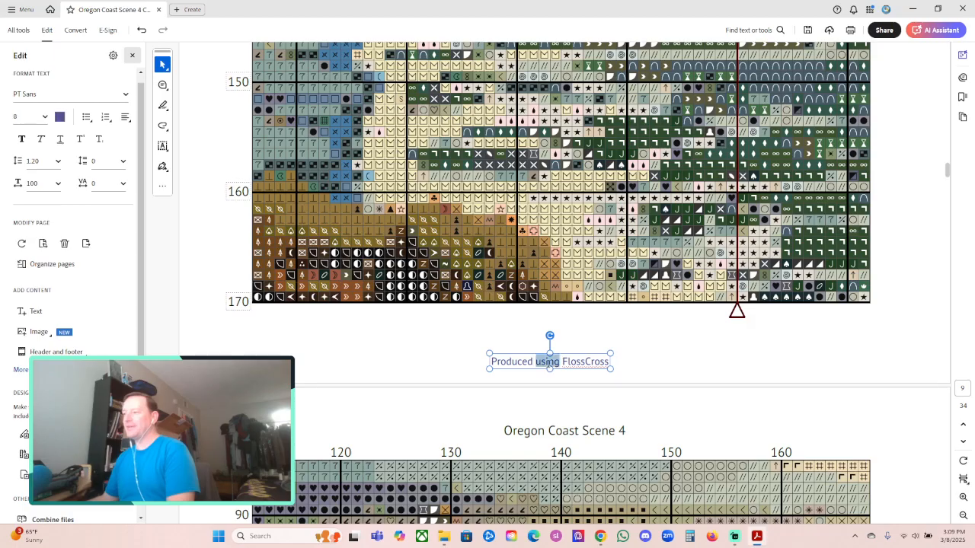
pyautogui.tripleClick(548, 362)
pyautogui.press('Delete')
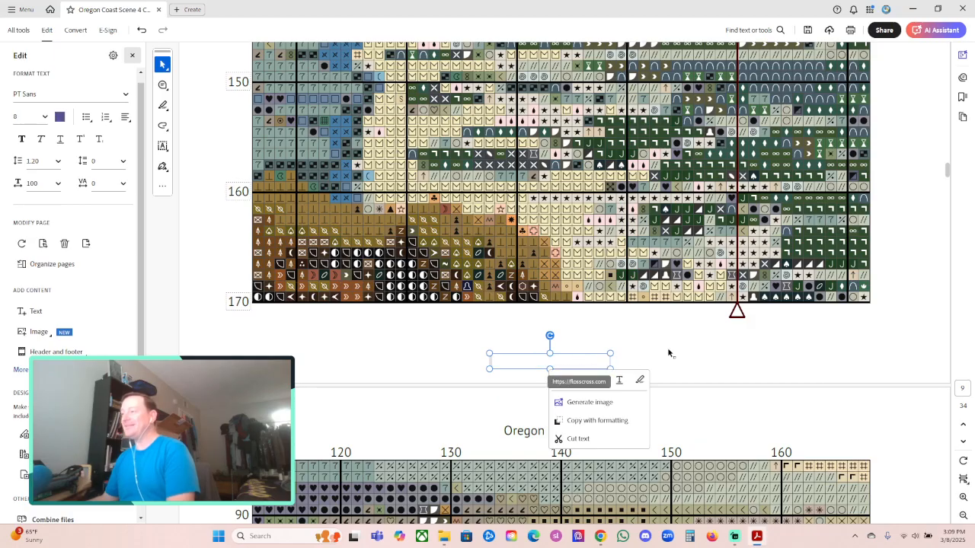
pyautogui.click(667, 348)
# Step: Delete the 8 / 16 page number, the copyright line and the FlossCross credit from the footer of page 10
pyautogui.scroll(-5, 660, 363)
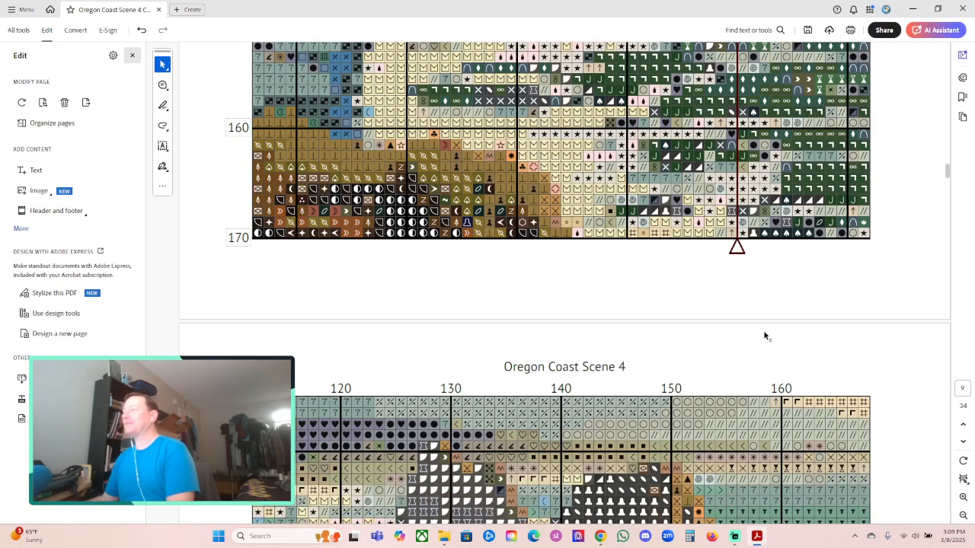
pyautogui.scroll(-10, 913, 367)
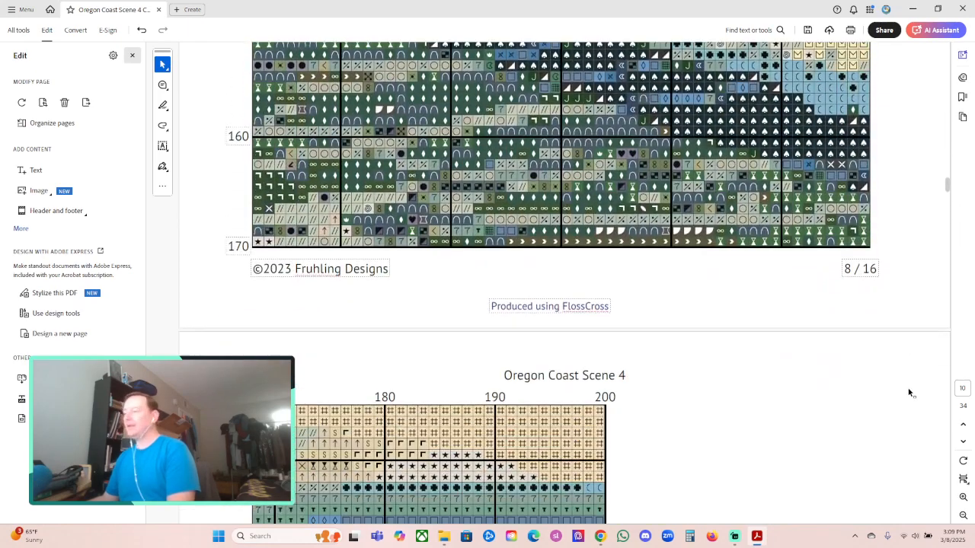
pyautogui.click(859, 268)
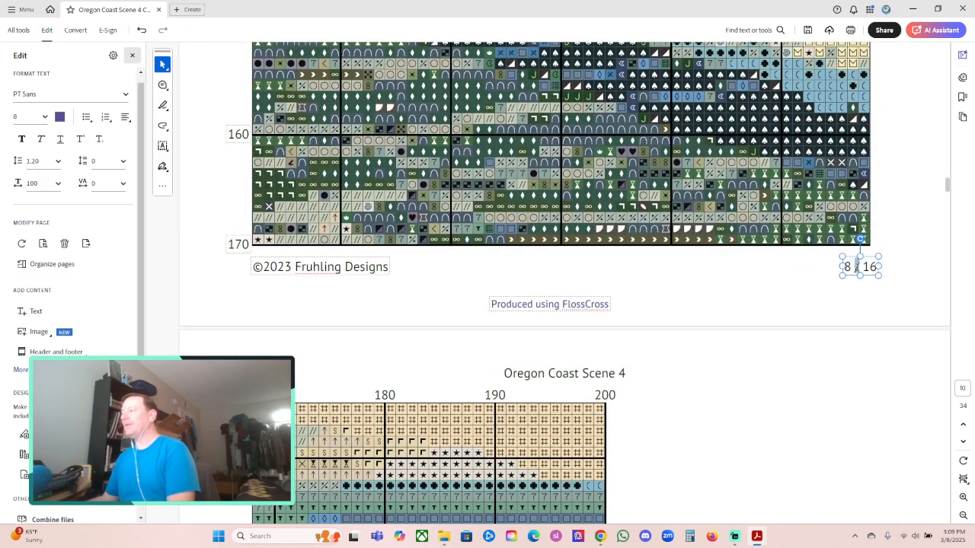
pyautogui.click(315, 270)
pyautogui.tripleClick(317, 269)
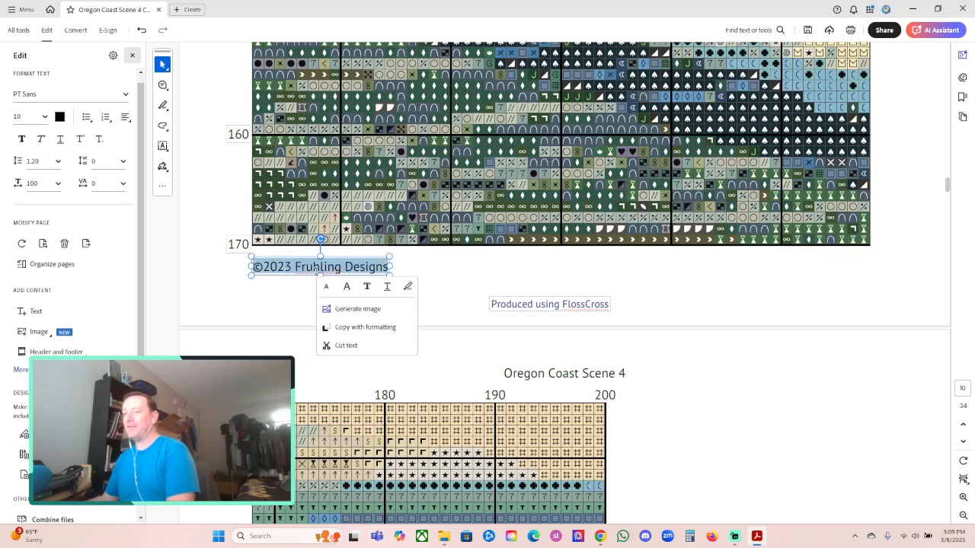
pyautogui.press('Delete')
pyautogui.click(529, 305)
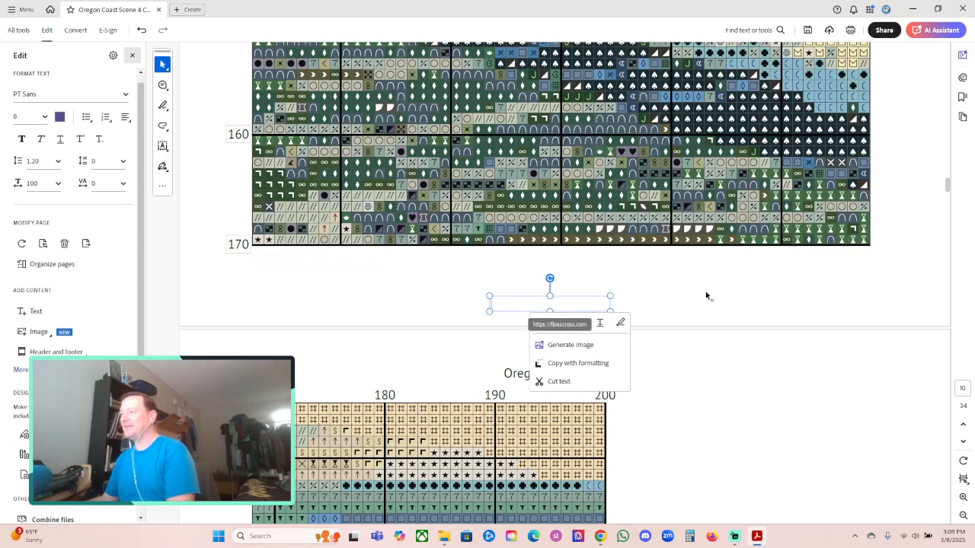
pyautogui.click(705, 312)
# Step: Delete the 9 / 16 page number, the copyright line and the FlossCross credit from the footer of page 11
pyautogui.scroll(-20, 709, 326)
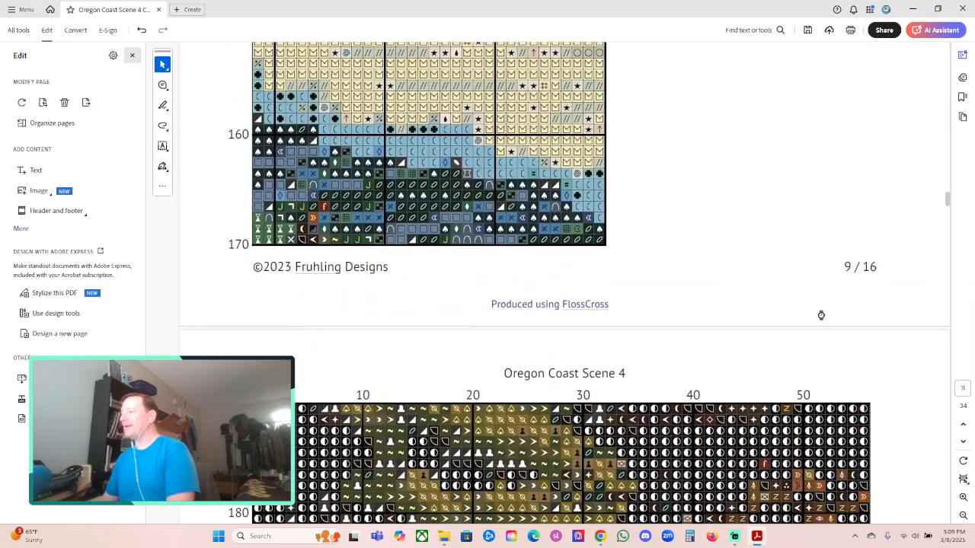
pyautogui.tripleClick(847, 267)
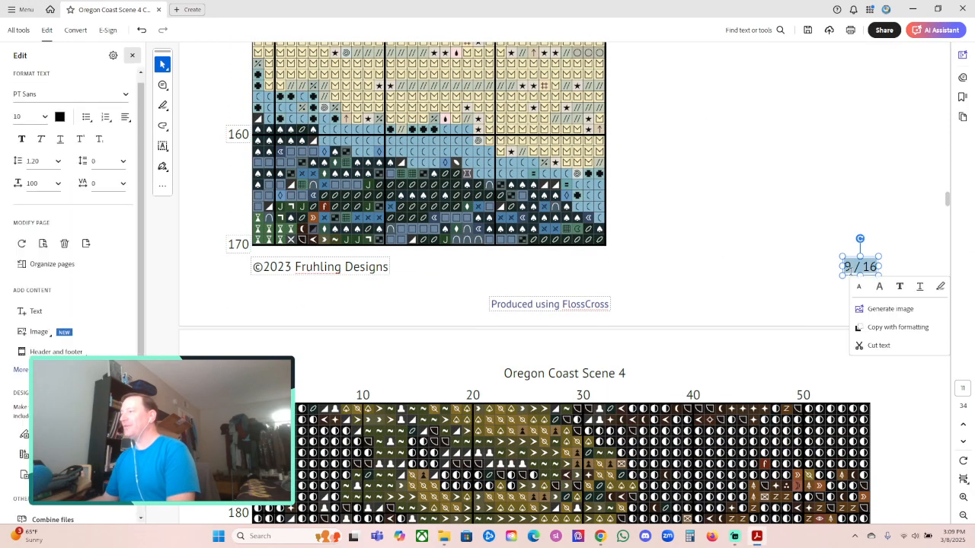
pyautogui.tripleClick(323, 266)
pyautogui.press('Delete')
pyautogui.doubleClick(556, 304)
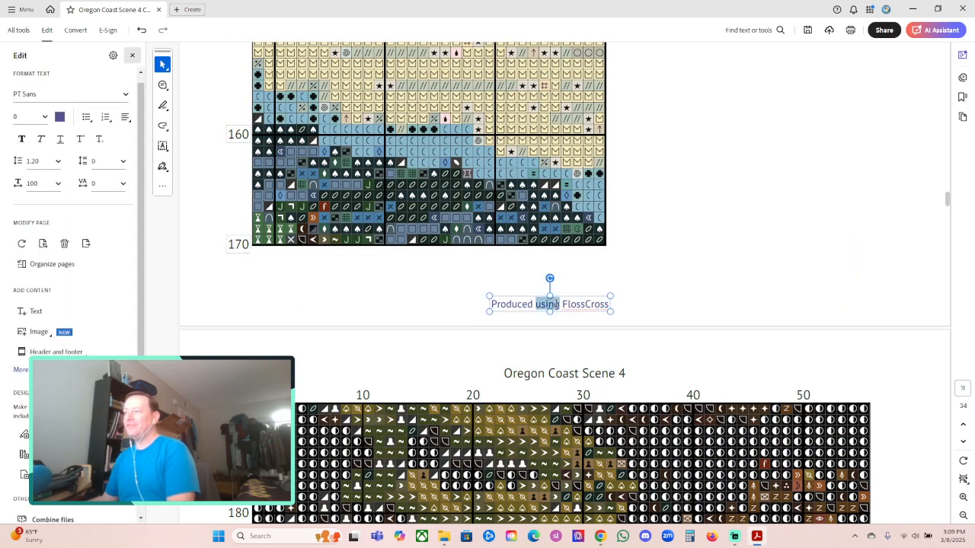
pyautogui.tripleClick(556, 304)
pyautogui.press('Delete')
pyautogui.click(704, 299)
# Step: Delete the 10 / 16 page number, the copyright line and the FlossCross credit from the footer of page 12
pyautogui.scroll(-2, 694, 319)
pyautogui.scroll(-10, 697, 321)
pyautogui.scroll(10, 709, 326)
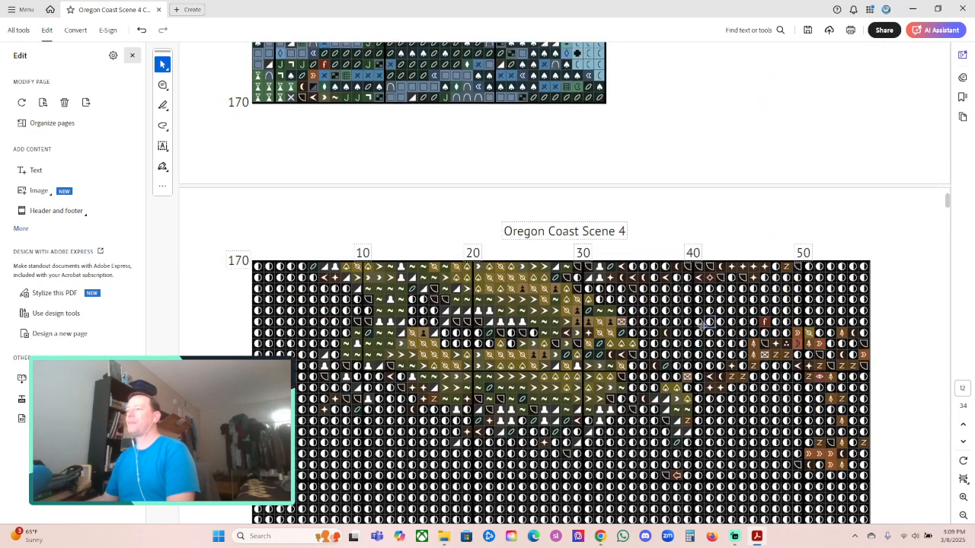
pyautogui.scroll(-3, 702, 325)
pyautogui.scroll(-8, 655, 449)
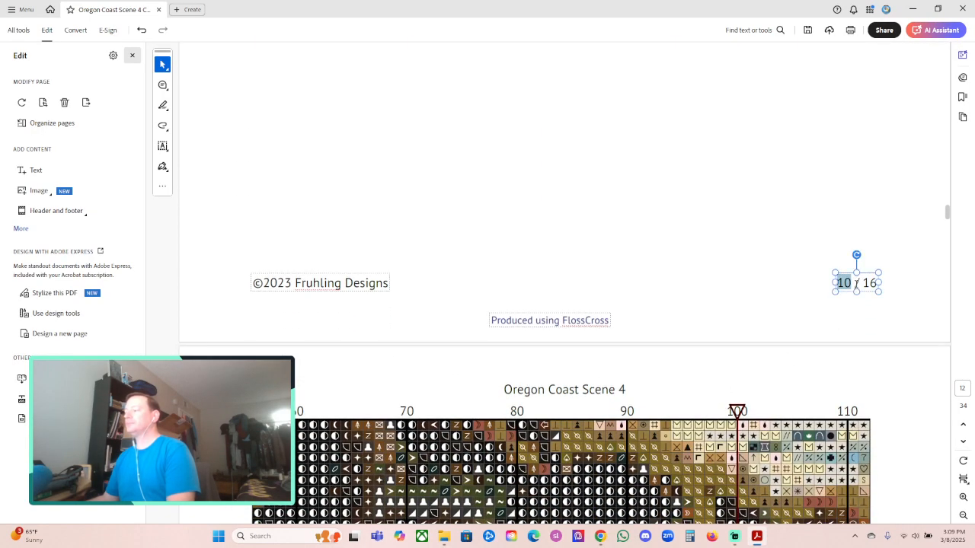
pyautogui.moveTo(851, 283); pyautogui.dragTo(878, 283)
pyautogui.doubleClick(306, 286)
pyautogui.hotkey('ctrl', 'a')
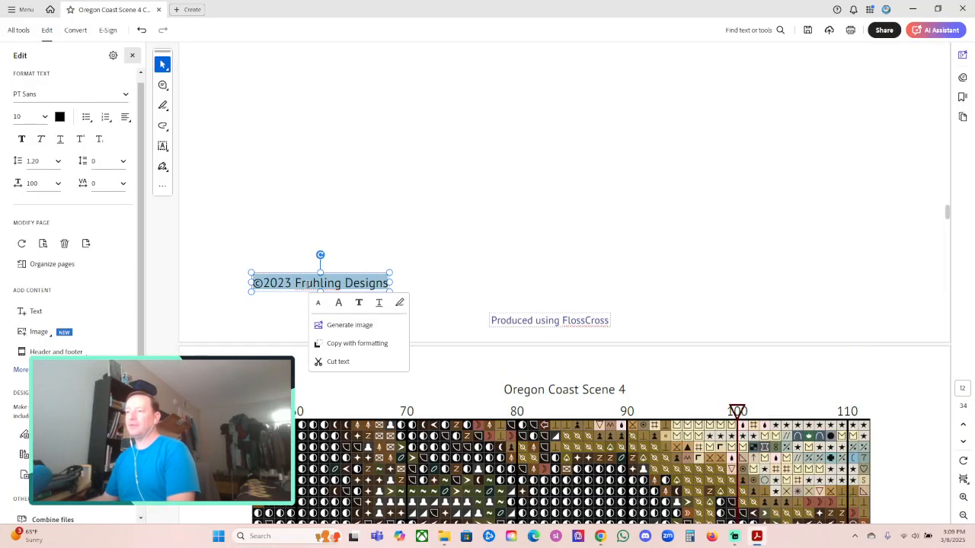
pyautogui.press('Delete')
pyautogui.click(540, 322)
pyautogui.hotkey('ctrl', 'a')
pyautogui.press('Delete')
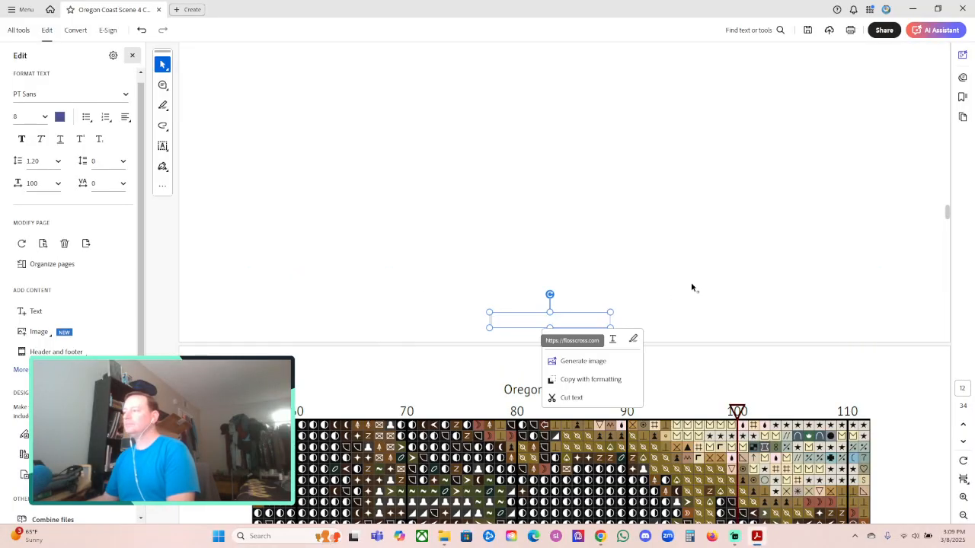
pyautogui.click(690, 281)
# Step: Delete the 11 / 16 page number, the copyright line and the FlossCross credit from the footer of page 13
pyautogui.scroll(-10, 694, 294)
pyautogui.scroll(-5, 699, 298)
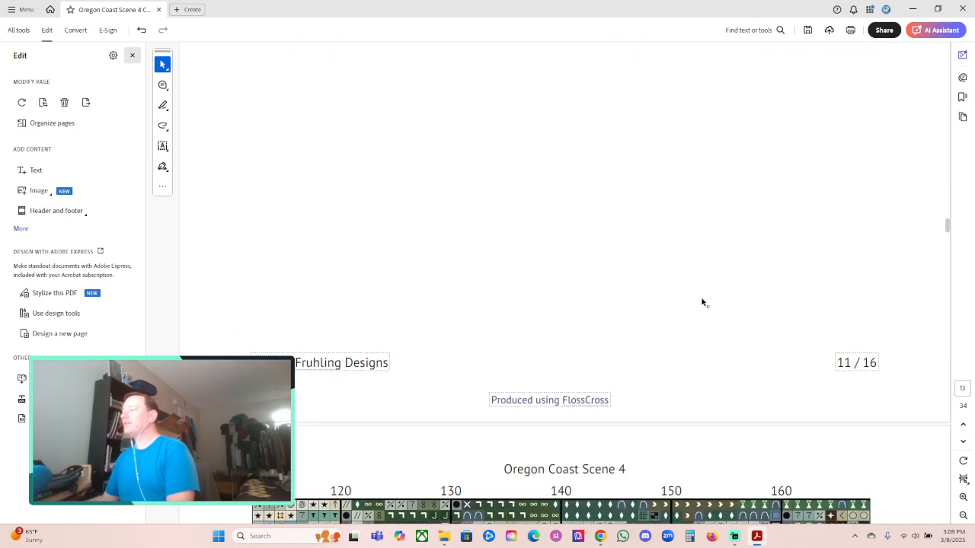
pyautogui.hotkey('ctrl', 'a')
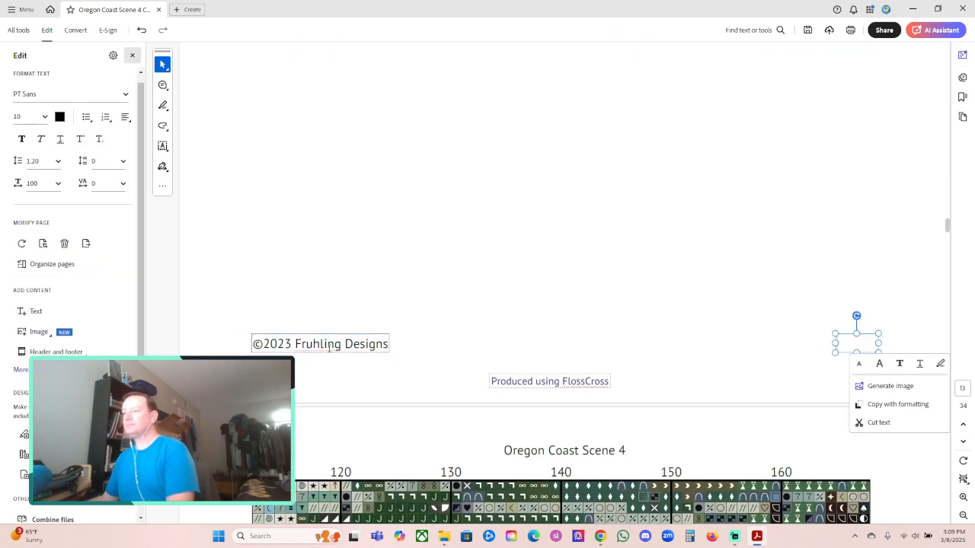
pyautogui.click(335, 349)
pyautogui.hotkey('ctrl', 'a')
pyautogui.press('Delete')
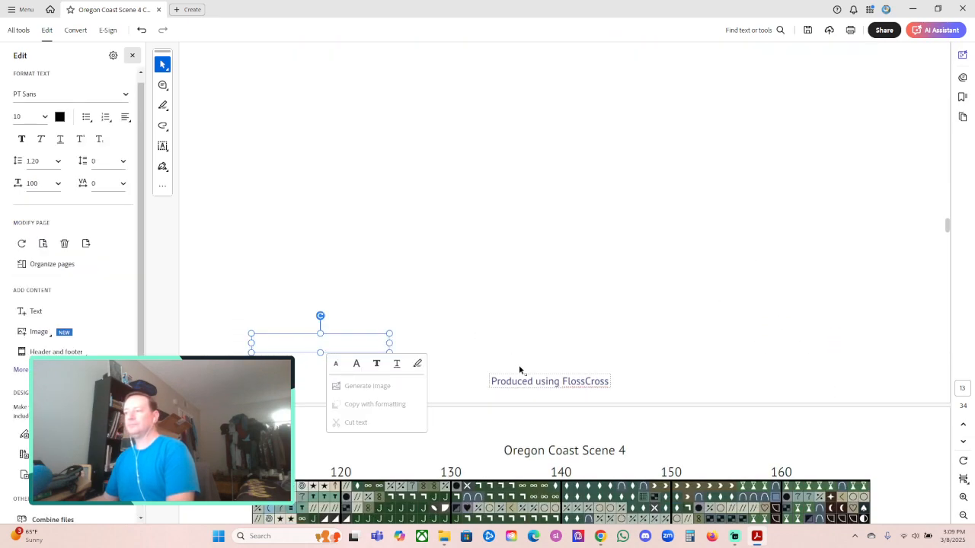
pyautogui.click(526, 380)
pyautogui.hotkey('ctrl', 'a')
pyautogui.press('Delete')
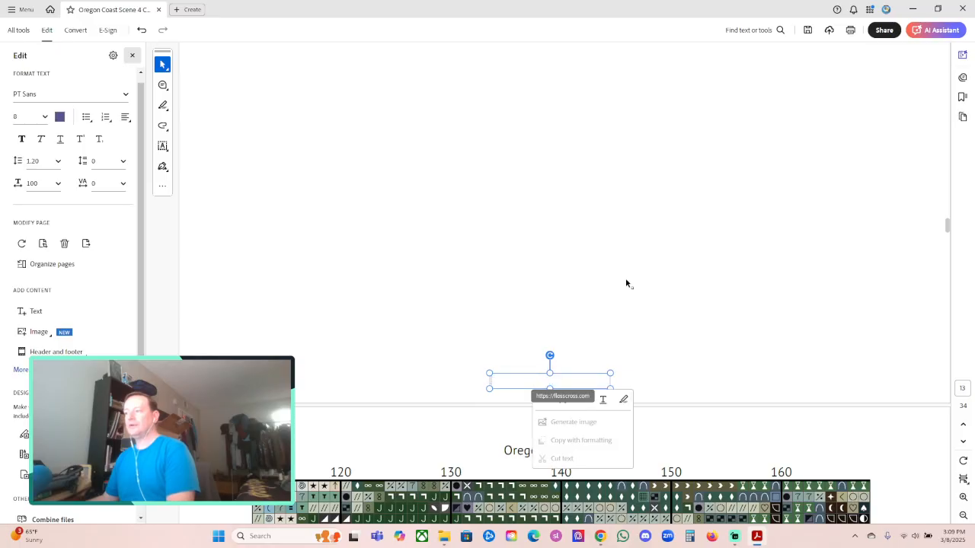
pyautogui.click(626, 283)
# Step: Delete the 12 / 16 page number, the copyright line and the FlossCross credit from the footer of page 14
pyautogui.scroll(5, 626, 283)
pyautogui.scroll(-10, 623, 284)
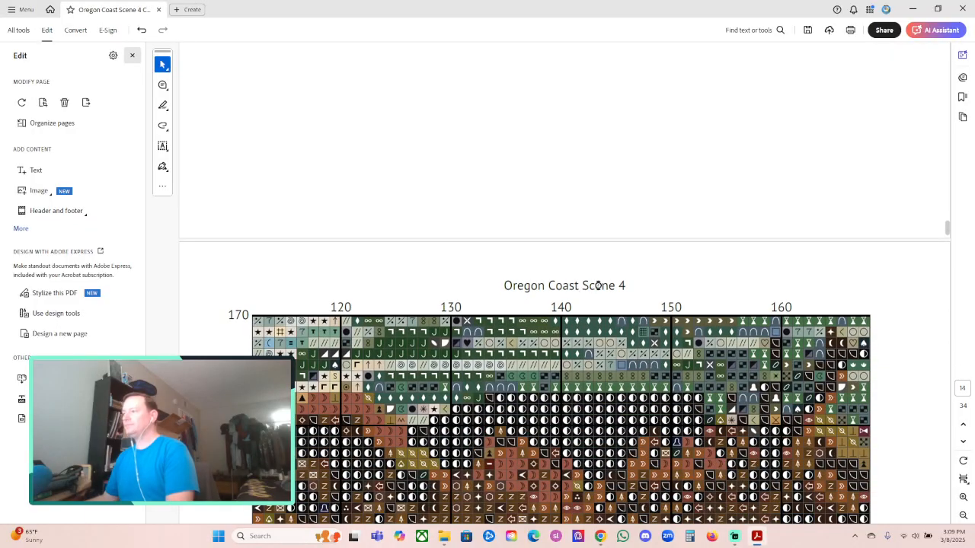
pyautogui.scroll(-6, 596, 285)
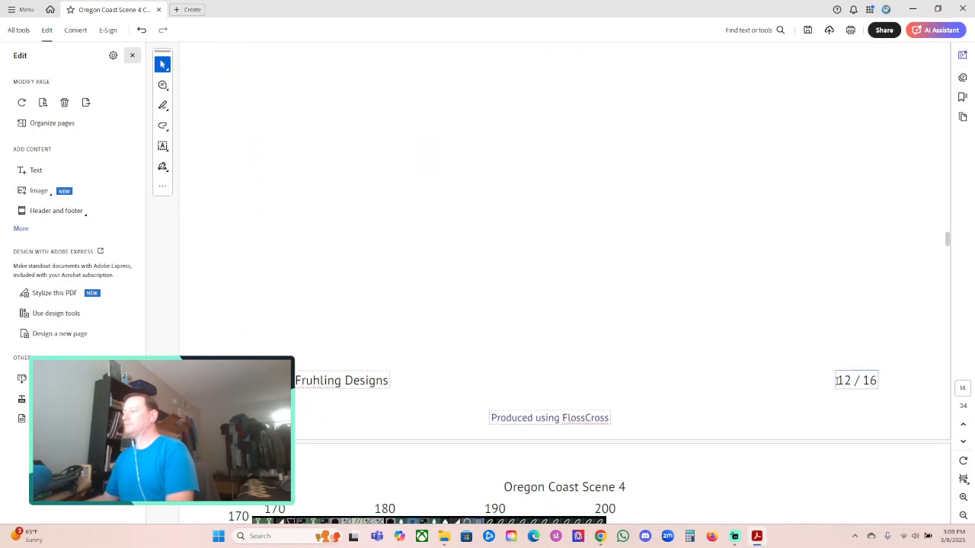
pyautogui.doubleClick(850, 380)
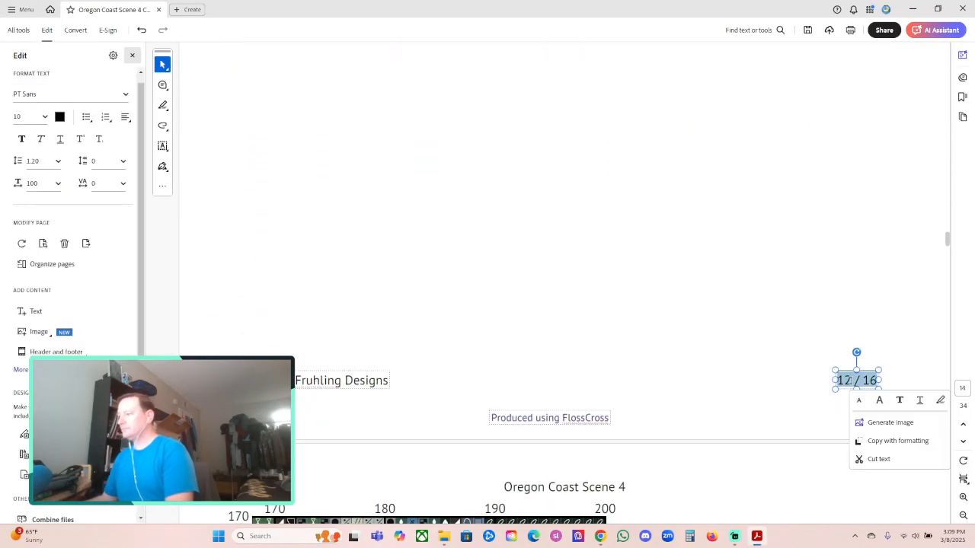
pyautogui.tripleClick(315, 381)
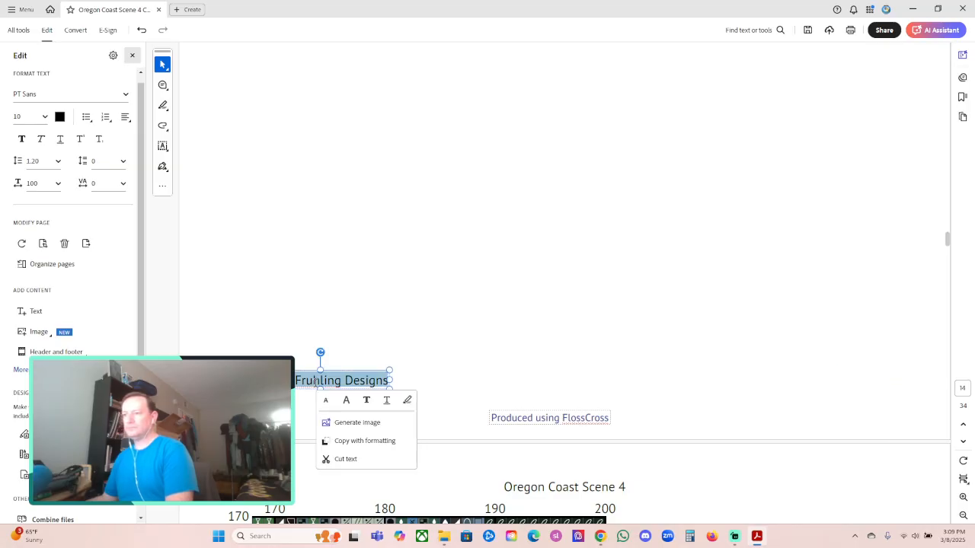
pyautogui.press('Delete')
pyautogui.click(550, 418)
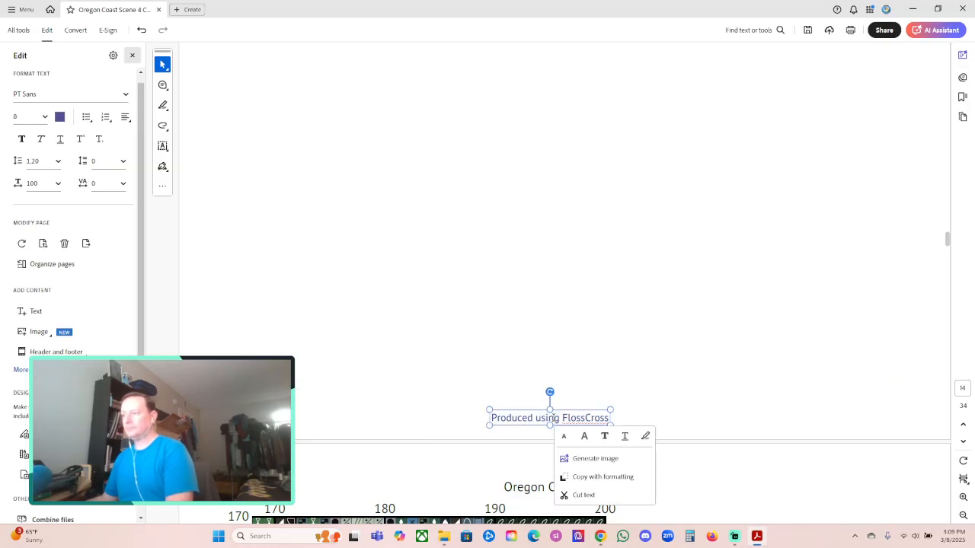
pyautogui.press('Delete')
# Step: Delete the 13 / 16 page number, the copyright line and the FlossCross credit from the footer of page 15
pyautogui.scroll(-10, 673, 404)
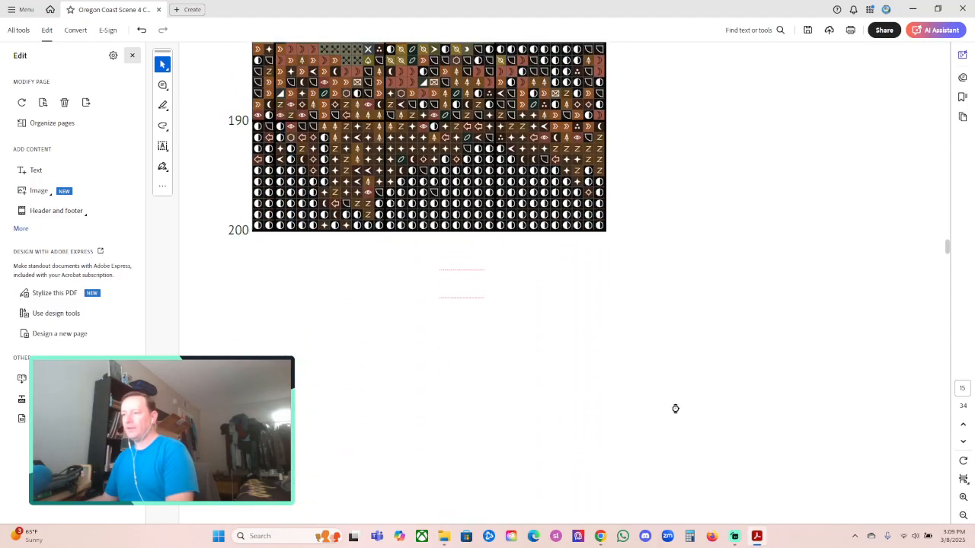
pyautogui.scroll(-3, 677, 409)
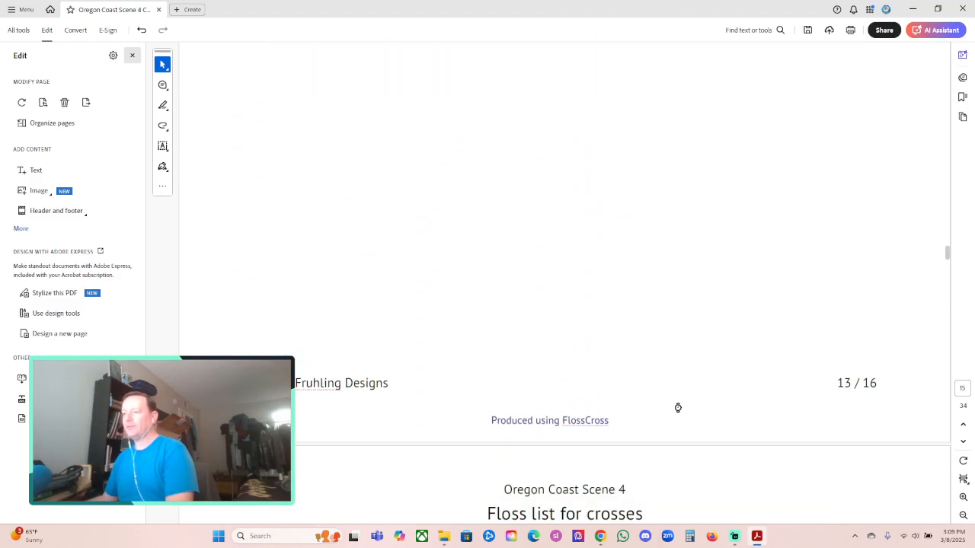
pyautogui.tripleClick(856, 384)
pyautogui.press('Delete')
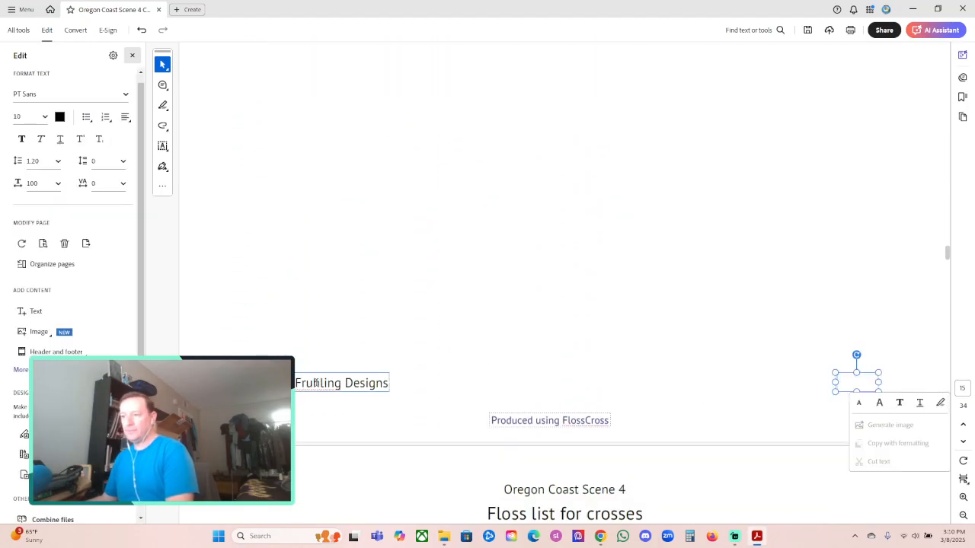
pyautogui.tripleClick(316, 383)
pyautogui.press('Delete')
pyautogui.doubleClick(546, 420)
pyautogui.tripleClick(547, 420)
pyautogui.press('Delete')
pyautogui.click(712, 407)
# Step: Delete the 14 / 16 page number, the copyright line and the FlossCross credit from the footer of page 16
pyautogui.scroll(-12, 723, 407)
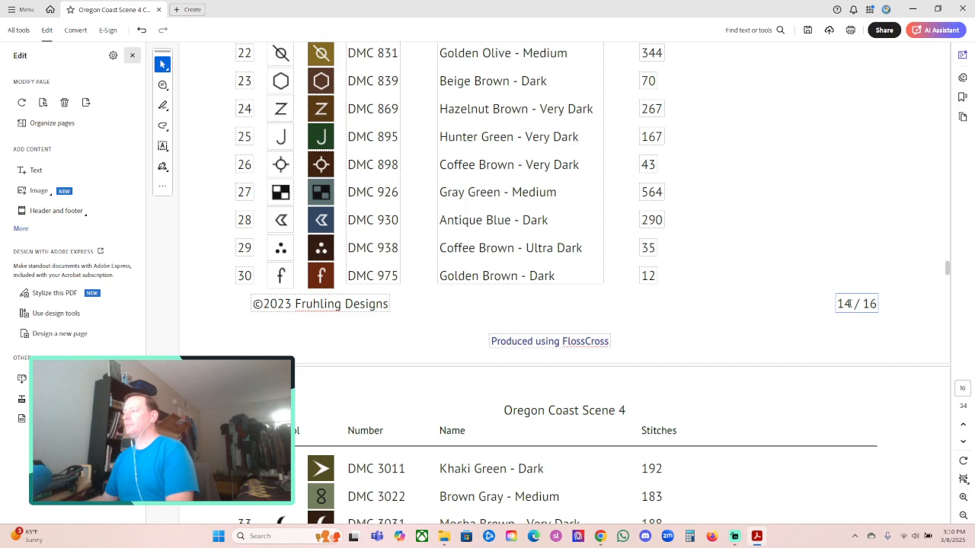
pyautogui.doubleClick(844, 304)
pyautogui.press('Delete')
pyautogui.tripleClick(328, 304)
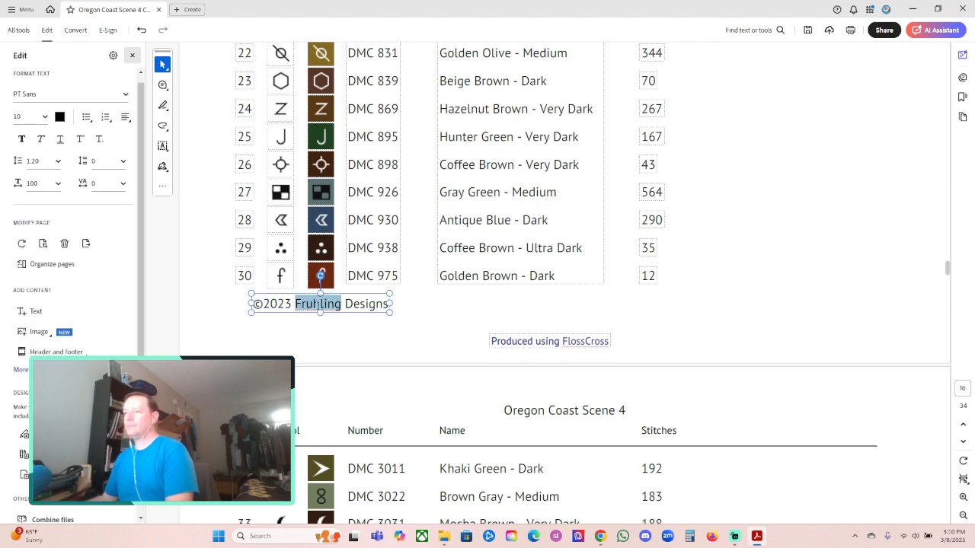
pyautogui.press('Delete')
pyautogui.click(544, 343)
pyautogui.tripleClick(544, 342)
pyautogui.press('Delete')
pyautogui.click(713, 335)
# Step: Delete the 15 / 16 page number, the FlossCross credit and only the copyright line overlapping the DMC 648 row on page 17
pyautogui.scroll(-5, 713, 334)
pyautogui.scroll(-10, 728, 374)
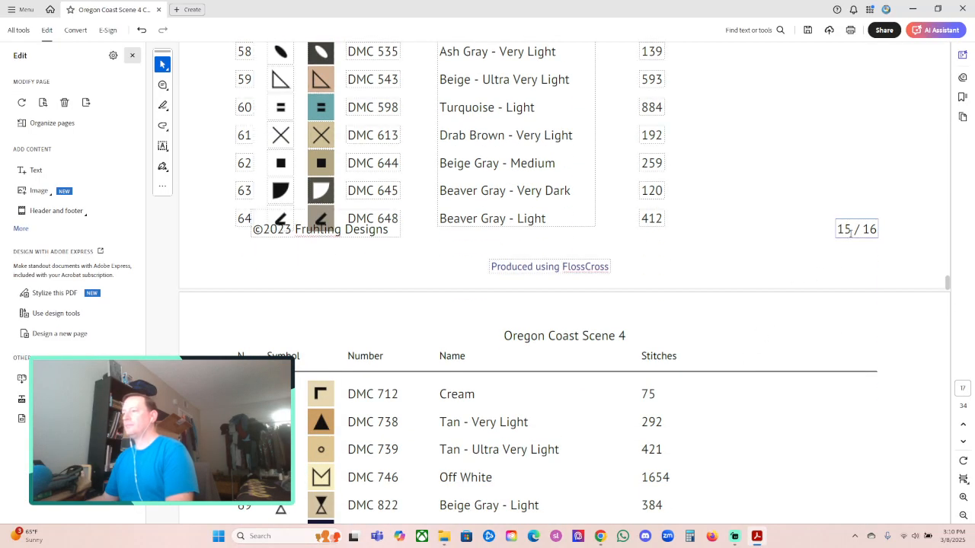
pyautogui.click(851, 233)
pyautogui.tripleClick(851, 233)
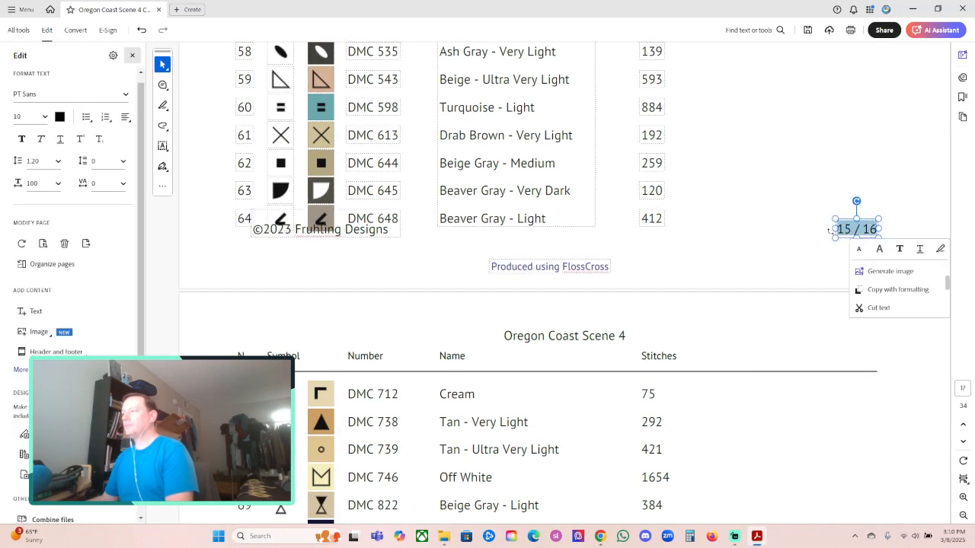
pyautogui.click(553, 267)
pyautogui.tripleClick(553, 267)
pyautogui.press('Delete')
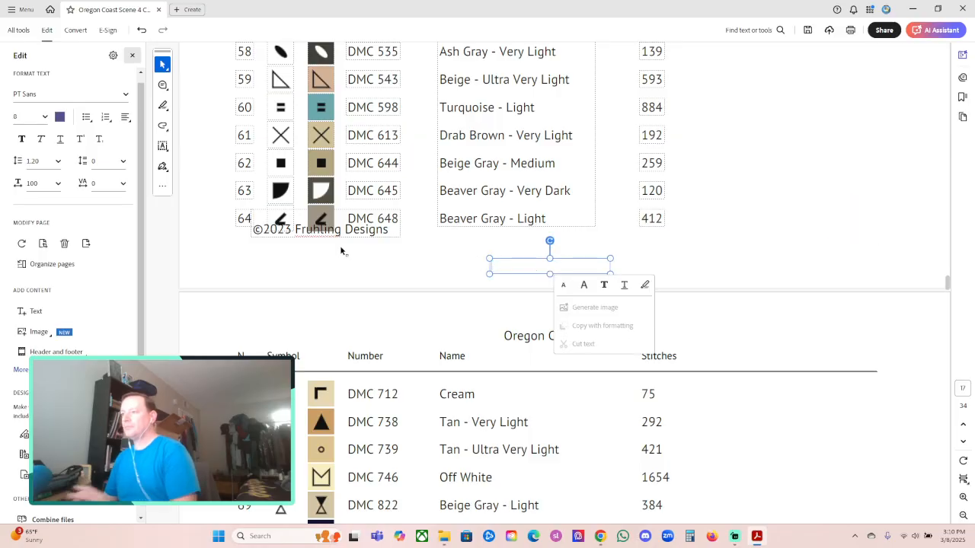
pyautogui.click(389, 232)
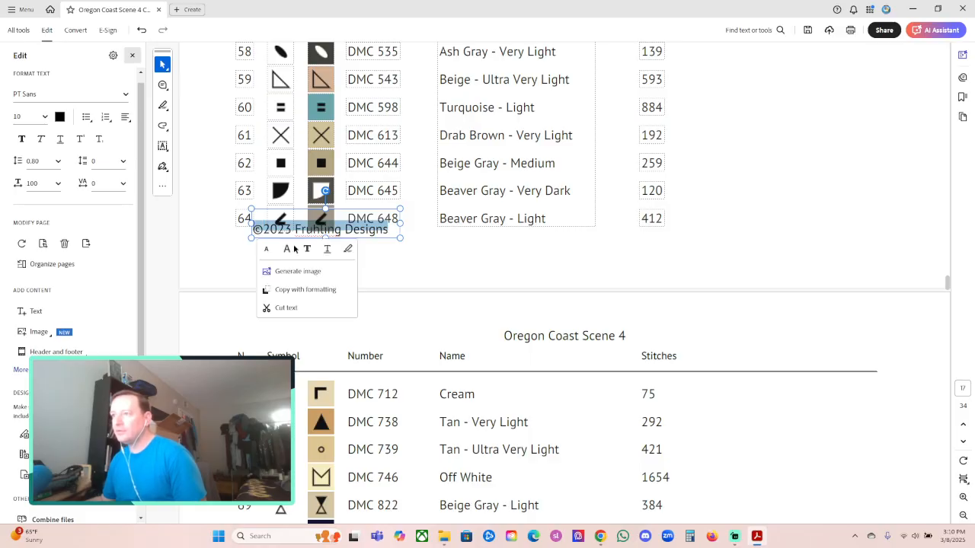
pyautogui.press('Delete')
pyautogui.click(820, 234)
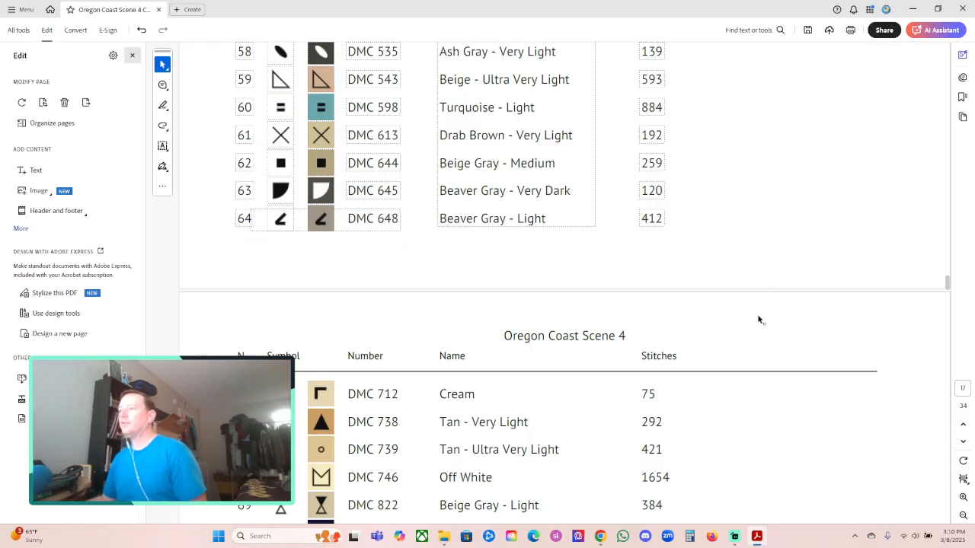
# Step: Delete the 16 / 16 page number, the copyright line and the FlossCross credit from the footer of page 18
pyautogui.scroll(-3, 758, 312)
pyautogui.scroll(-8, 762, 321)
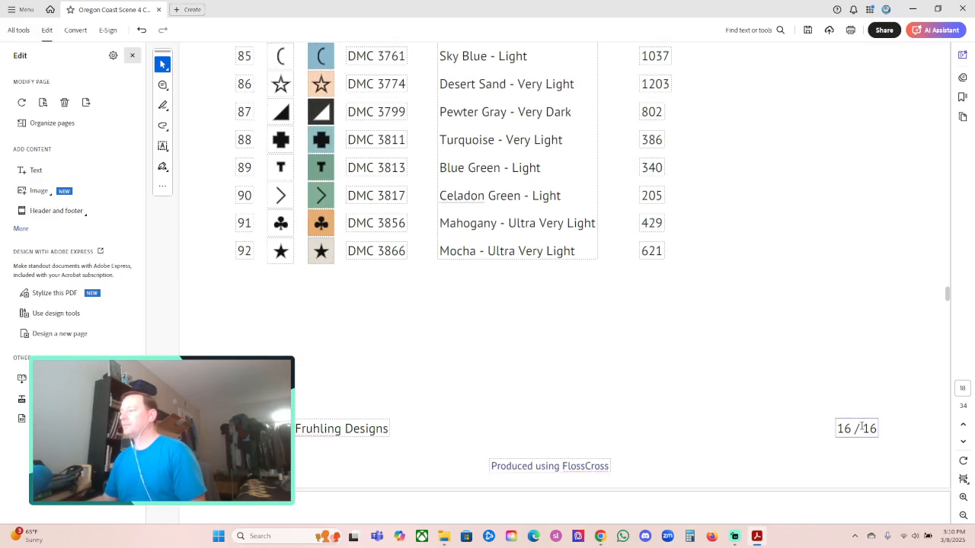
pyautogui.hotkey('ctrl', 'a')
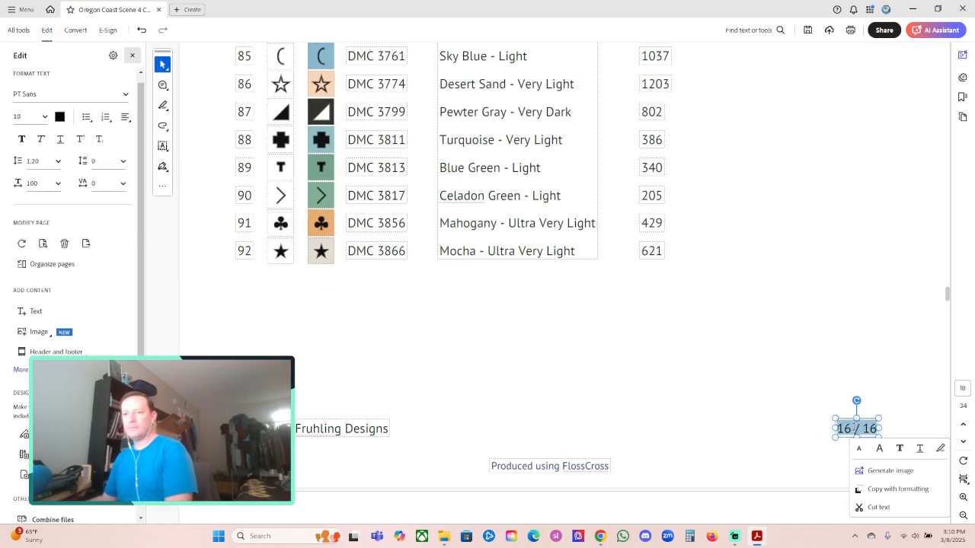
pyautogui.doubleClick(320, 428)
pyautogui.hotkey('ctrl', 'a')
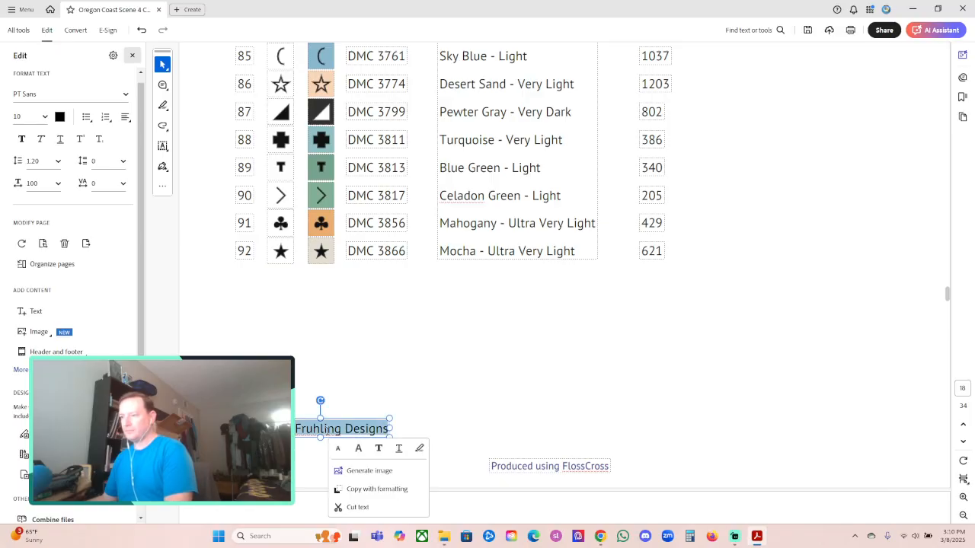
pyautogui.press('Delete')
pyautogui.click(551, 466)
pyautogui.hotkey('ctrl', 'a')
pyautogui.press('Delete')
pyautogui.click(774, 348)
# Step: Delete the 1 / 16 page number, the copyright line and the FlossCross credit from the footer of page 19
pyautogui.scroll(-15, 773, 348)
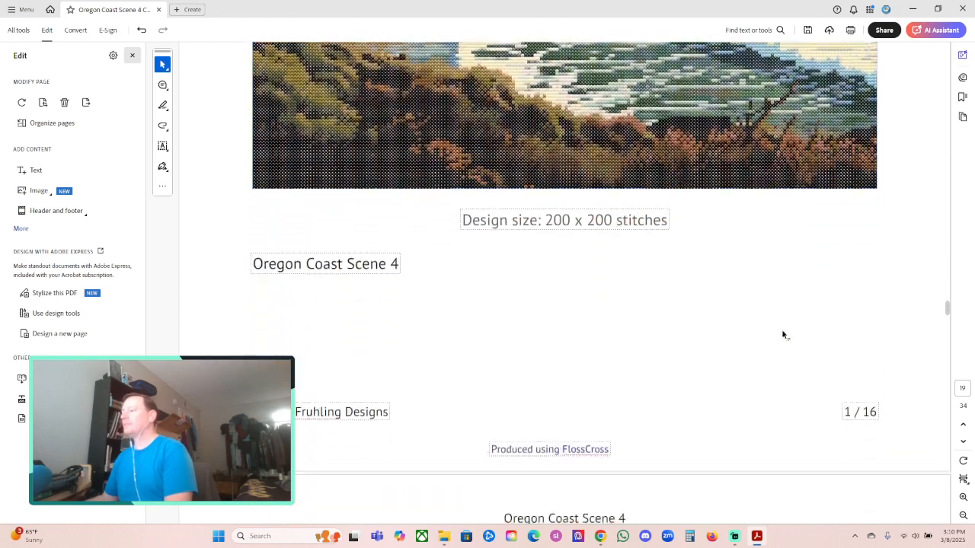
pyautogui.scroll(-1, 782, 335)
pyautogui.click(857, 374)
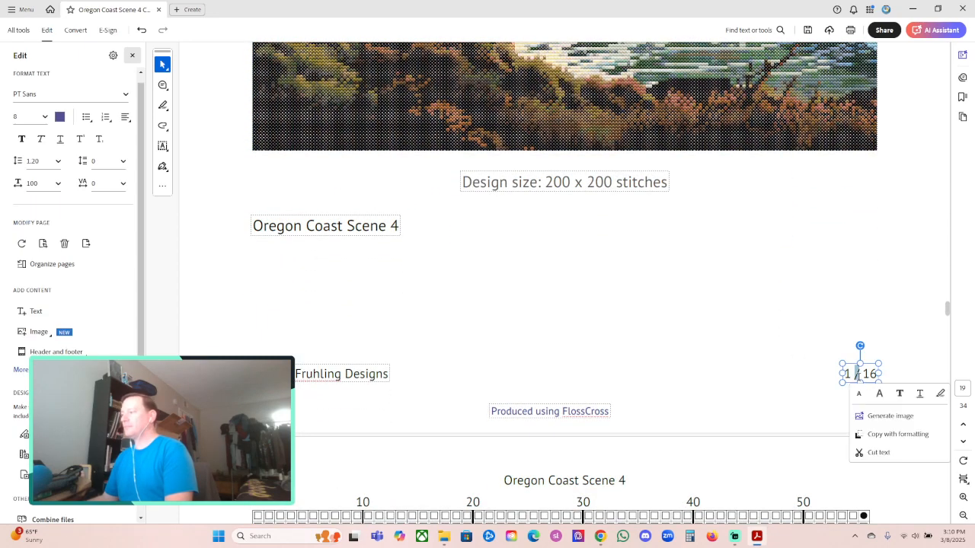
pyautogui.doubleClick(323, 374)
pyautogui.hotkey('ctrl', 'a')
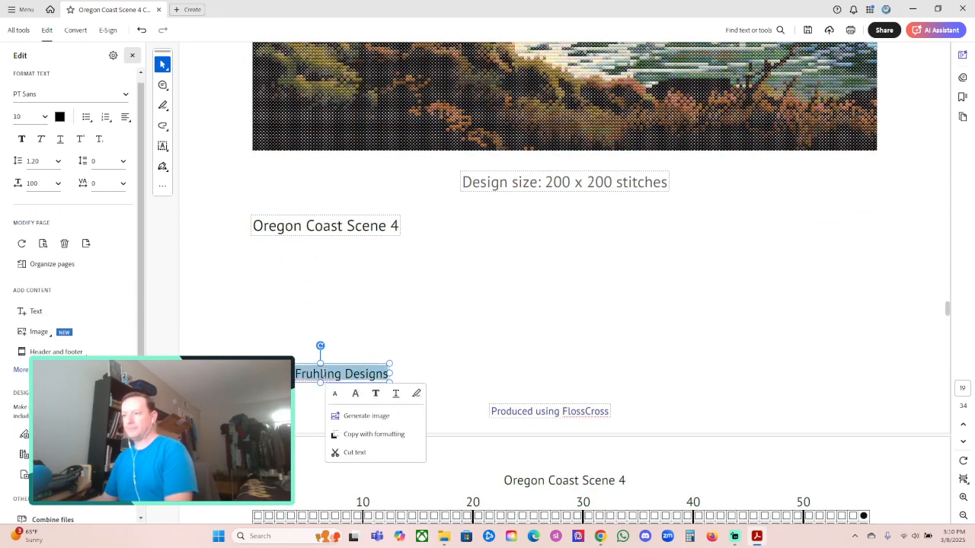
pyautogui.press('Delete')
pyautogui.click(547, 411)
pyautogui.hotkey('ctrl', 'a')
pyautogui.press('Delete')
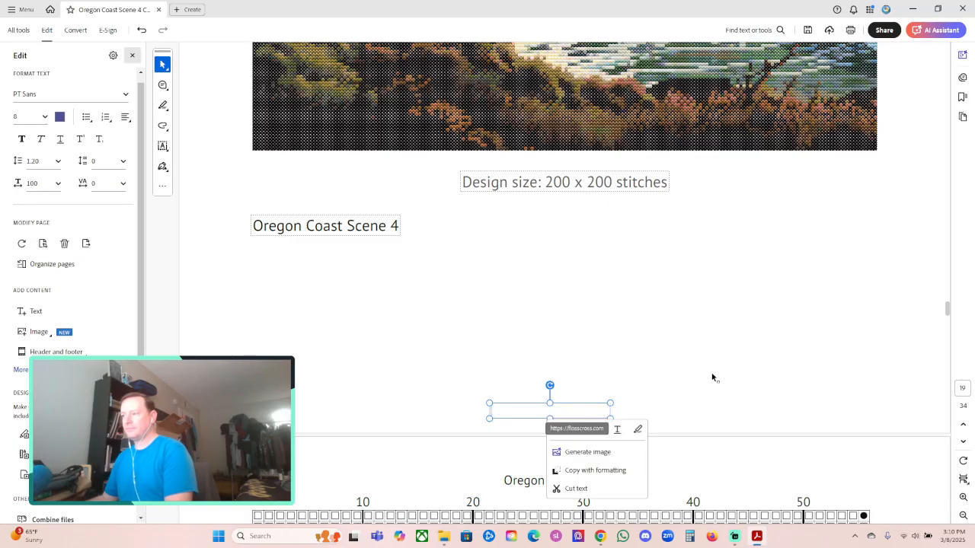
pyautogui.click(712, 378)
# Step: Delete the 2 / 16 page number, the copyright line and the FlossCross credit from the footer of page 20
pyautogui.scroll(-15, 714, 376)
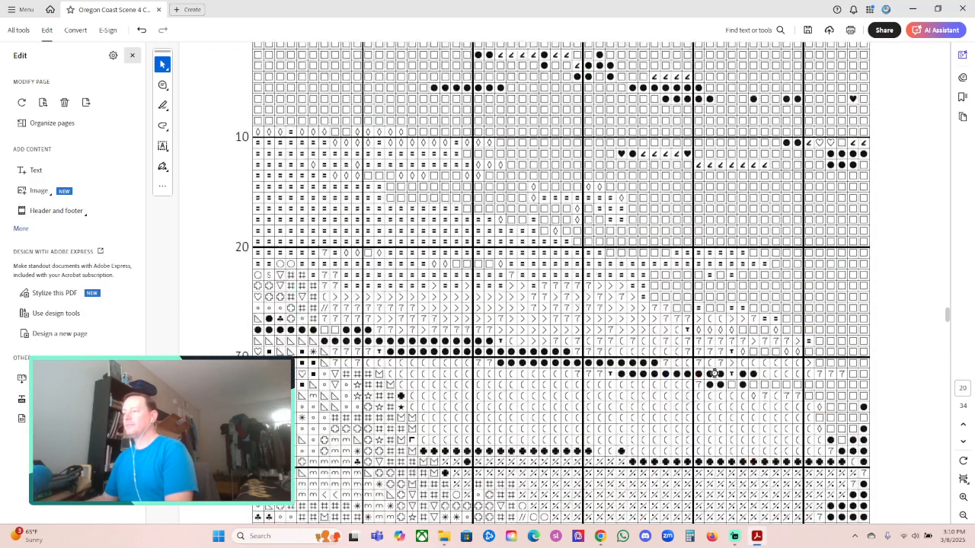
pyautogui.scroll(-2, 720, 372)
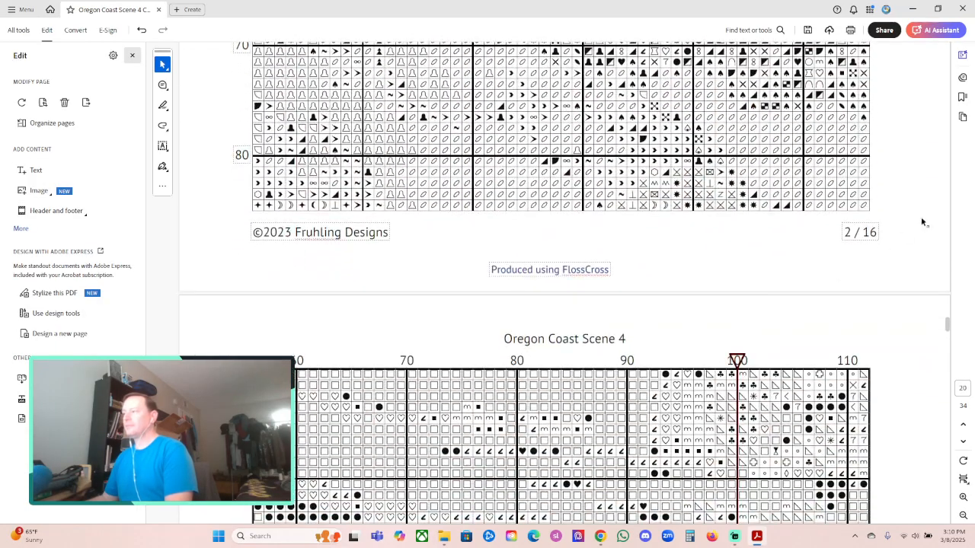
pyautogui.click(858, 233)
pyautogui.hotkey('ctrl', 'a')
pyautogui.press('Delete')
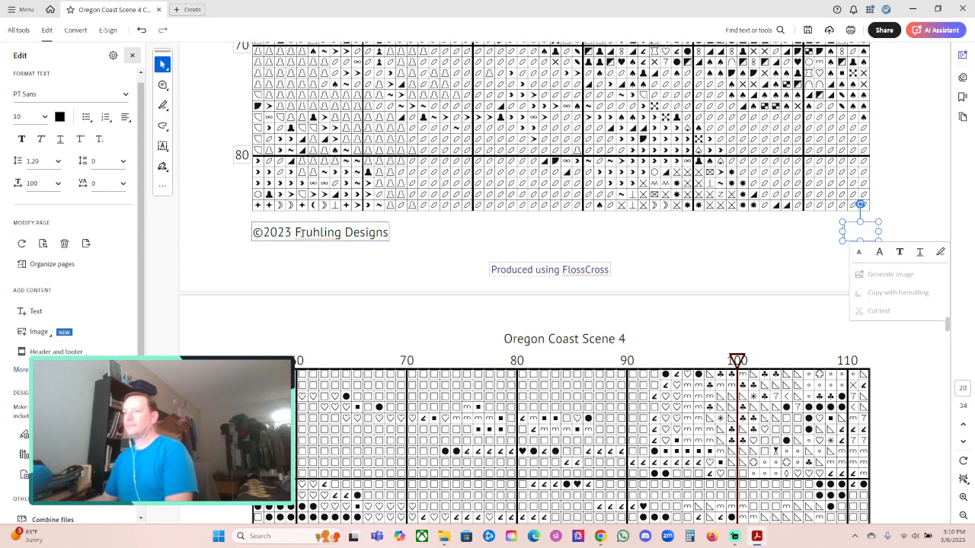
pyautogui.click(310, 236)
pyautogui.hotkey('ctrl', 'a')
pyautogui.press('Delete')
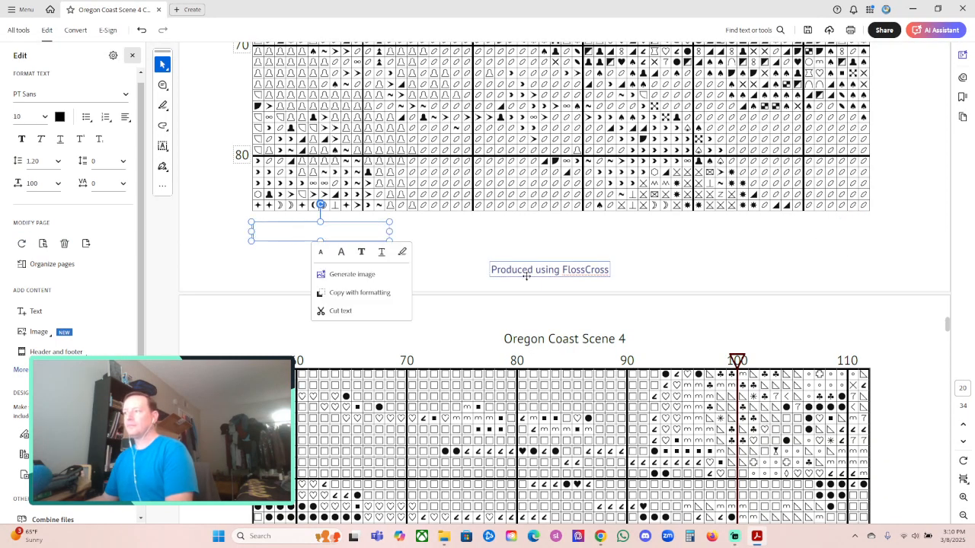
pyautogui.click(548, 270)
pyautogui.hotkey('ctrl', 'a')
pyautogui.press('Delete')
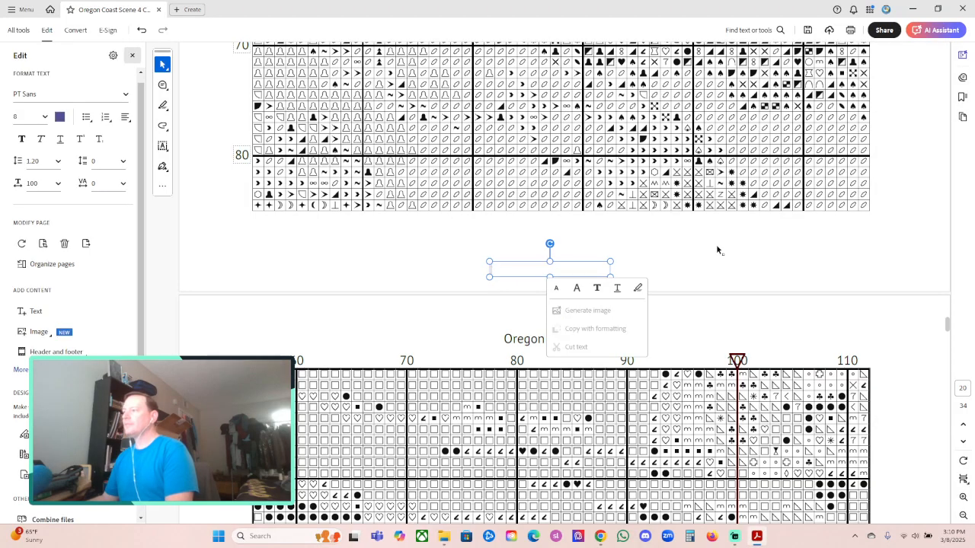
pyautogui.click(647, 259)
# Step: Delete the 3 / 16 page number, the copyright line and the FlossCross credit from the footer of page 21
pyautogui.scroll(-10, 682, 278)
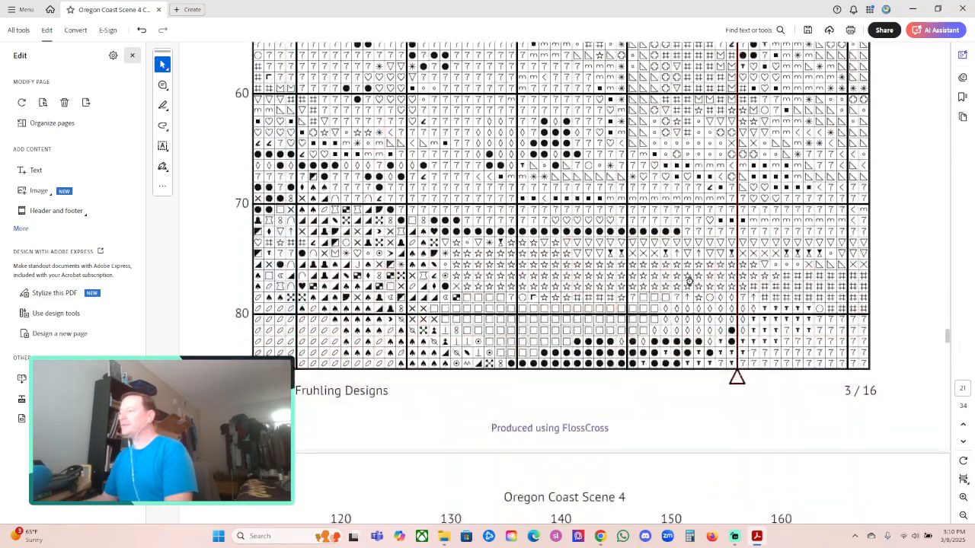
pyautogui.hotkey('ctrl', 'a')
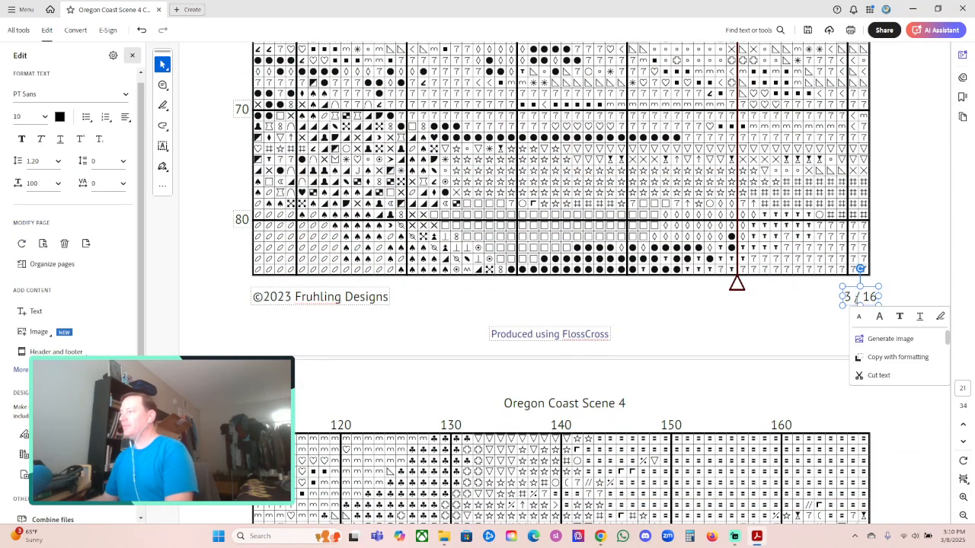
pyautogui.click(304, 299)
pyautogui.hotkey('ctrl', 'a')
pyautogui.press('Delete')
pyautogui.click(550, 334)
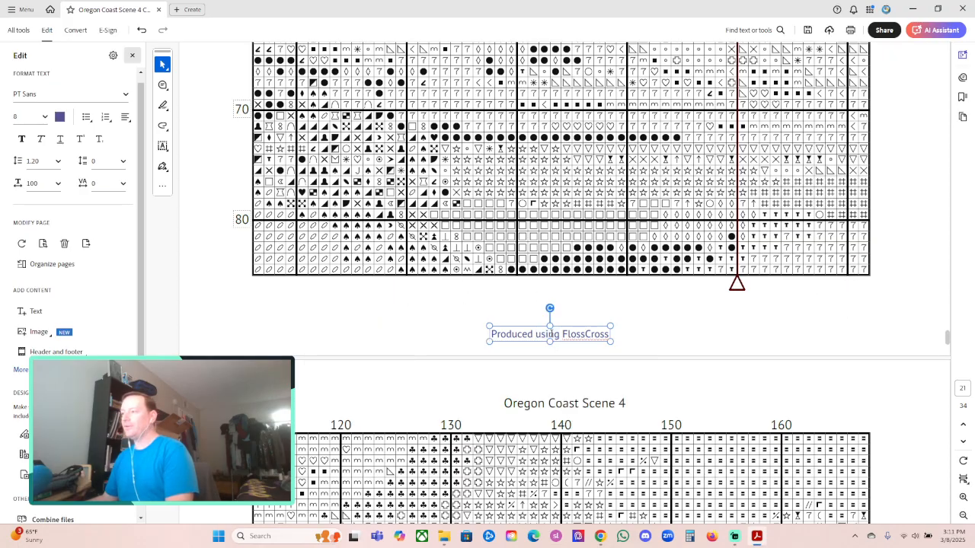
pyautogui.hotkey('ctrl', 'a')
pyautogui.press('Delete')
# Step: Delete the 4 / 16 page number, the copyright line and the FlossCross credit from the footer of page 22
pyautogui.scroll(-3, 736, 322)
pyautogui.scroll(-15, 737, 322)
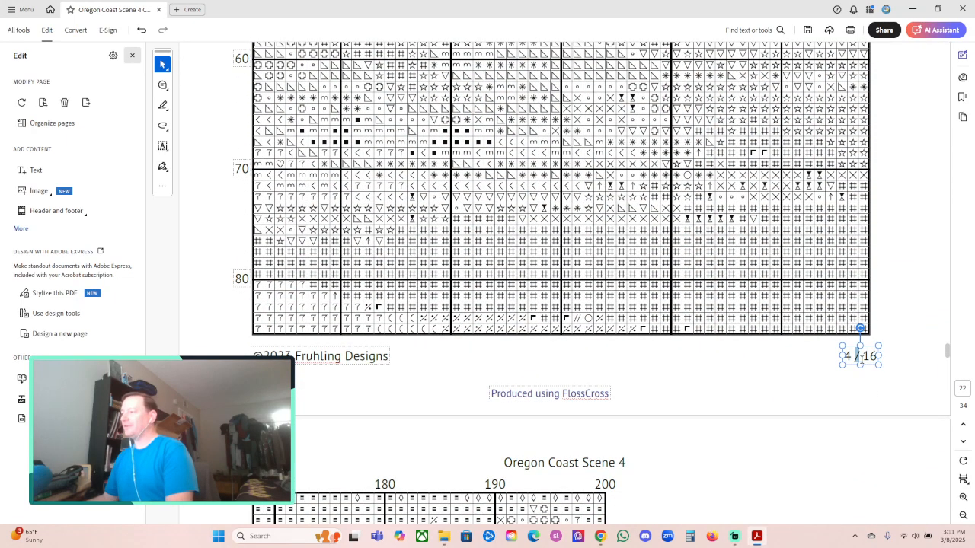
pyautogui.click(861, 356)
pyautogui.hotkey('ctrl', 'a')
pyautogui.doubleClick(326, 356)
pyautogui.hotkey('ctrl', 'a')
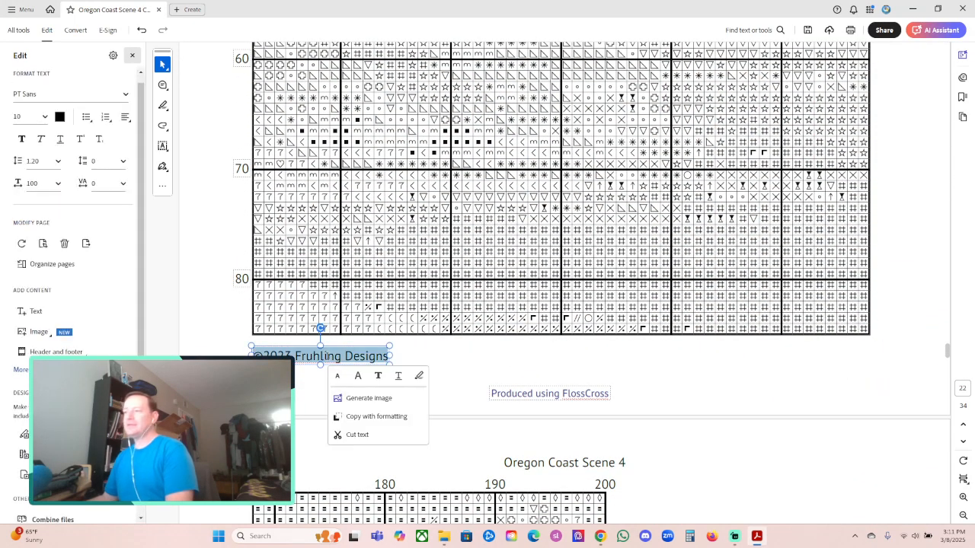
pyautogui.press('Delete')
pyautogui.click(511, 389)
pyautogui.doubleClick(547, 393)
pyautogui.hotkey('ctrl', 'a')
pyautogui.press('Delete')
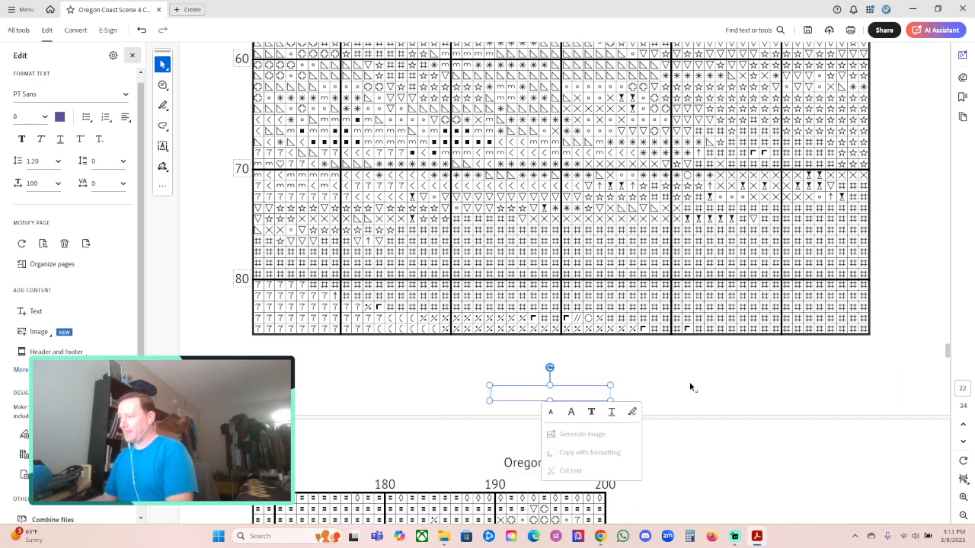
pyautogui.click(618, 370)
# Step: Delete the 5 / 16 page number, the copyright line and the FlossCross credit from the footer of page 23
pyautogui.scroll(-3, 638, 362)
pyautogui.scroll(-10, 640, 363)
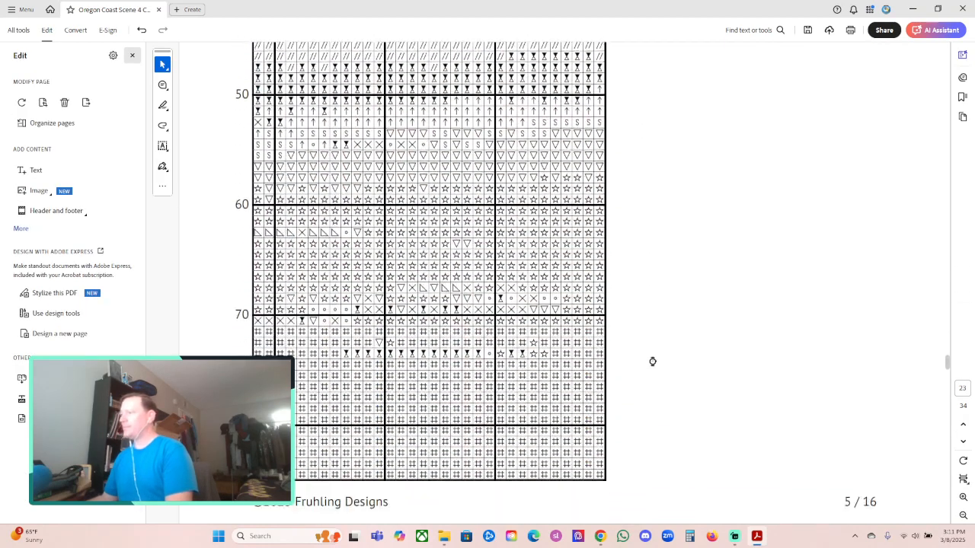
pyautogui.click(857, 425)
pyautogui.hotkey('ctrl', 'a')
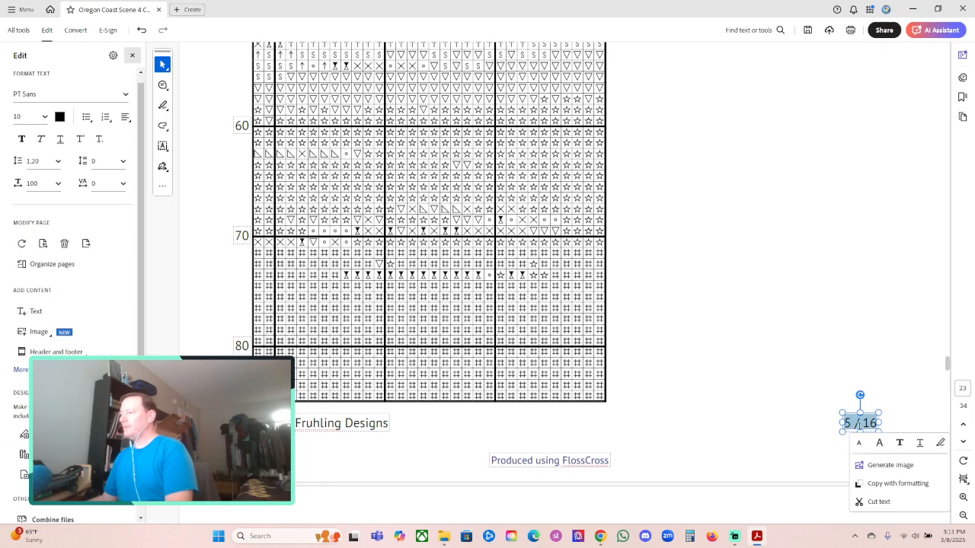
pyautogui.click(307, 425)
pyautogui.hotkey('ctrl', 'a')
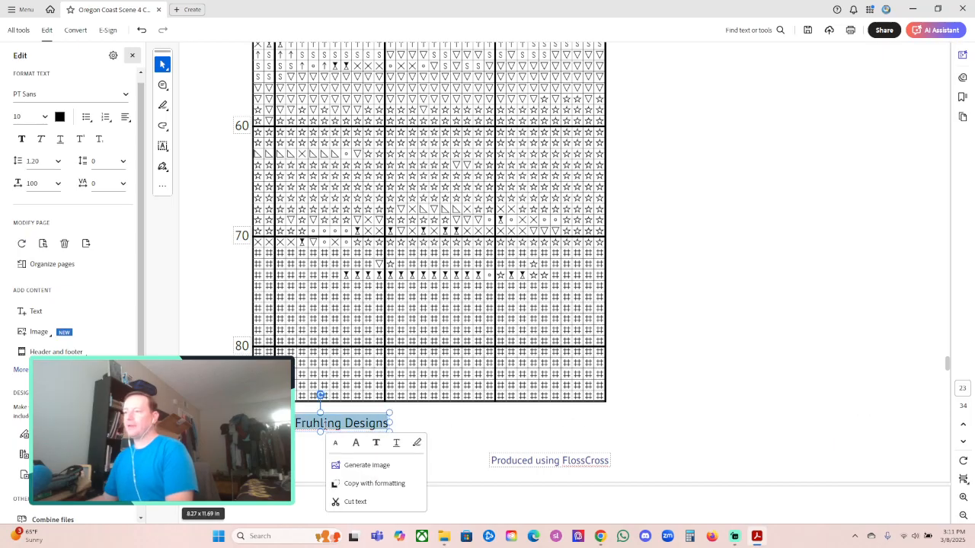
pyautogui.press('Delete')
pyautogui.click(539, 459)
pyautogui.hotkey('ctrl', 'a')
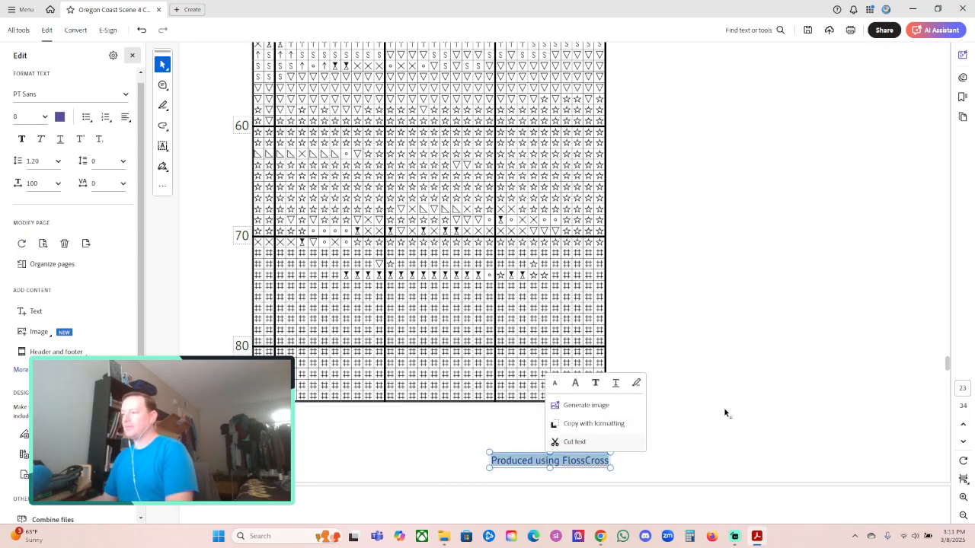
pyautogui.press('Delete')
pyautogui.click(731, 457)
# Step: Delete the 6 / 16 page number, the copyright line and the FlossCross credit from the footer of page 24
pyautogui.scroll(-15, 746, 434)
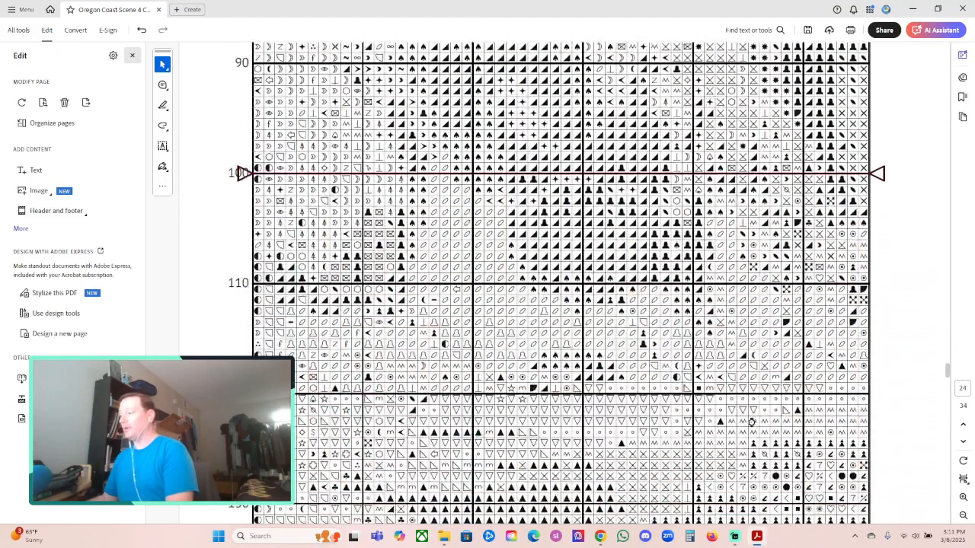
pyautogui.scroll(-3, 755, 420)
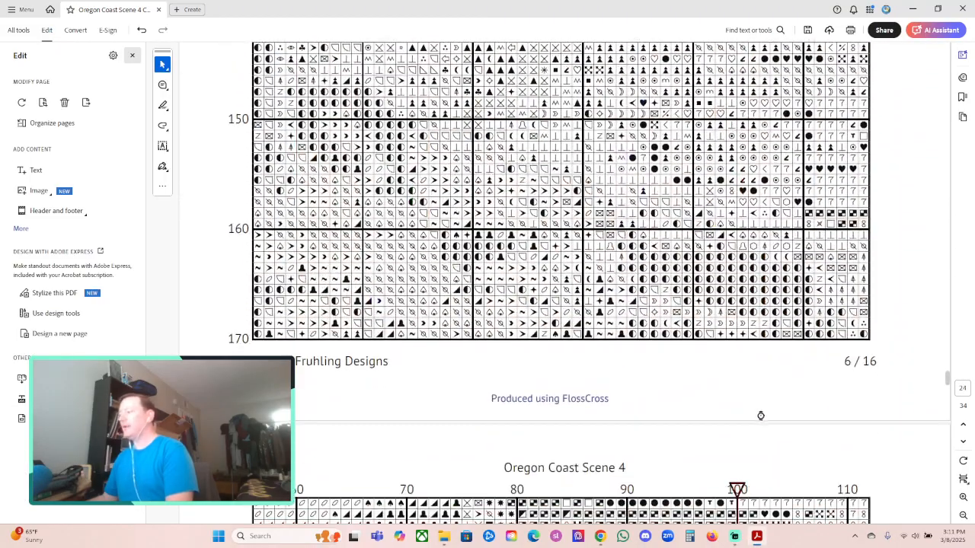
pyautogui.click(859, 365)
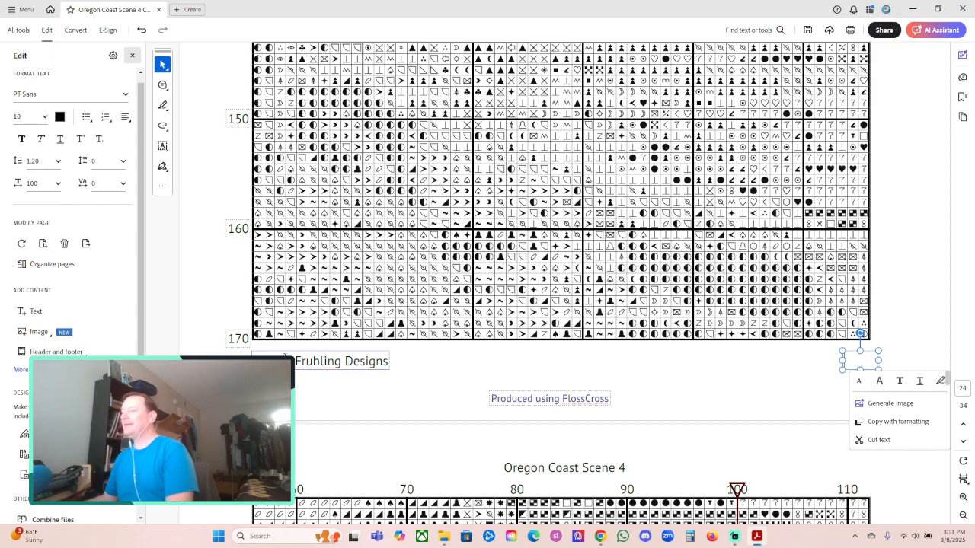
pyautogui.click(308, 363)
pyautogui.hotkey('ctrl', 'a')
pyautogui.press('Delete')
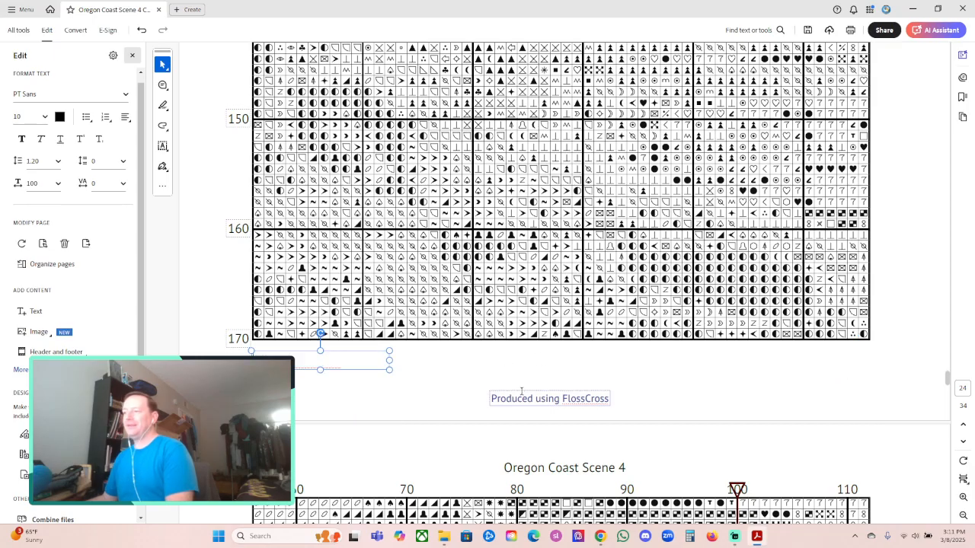
pyautogui.hotkey('ctrl', 'a')
pyautogui.press('Delete')
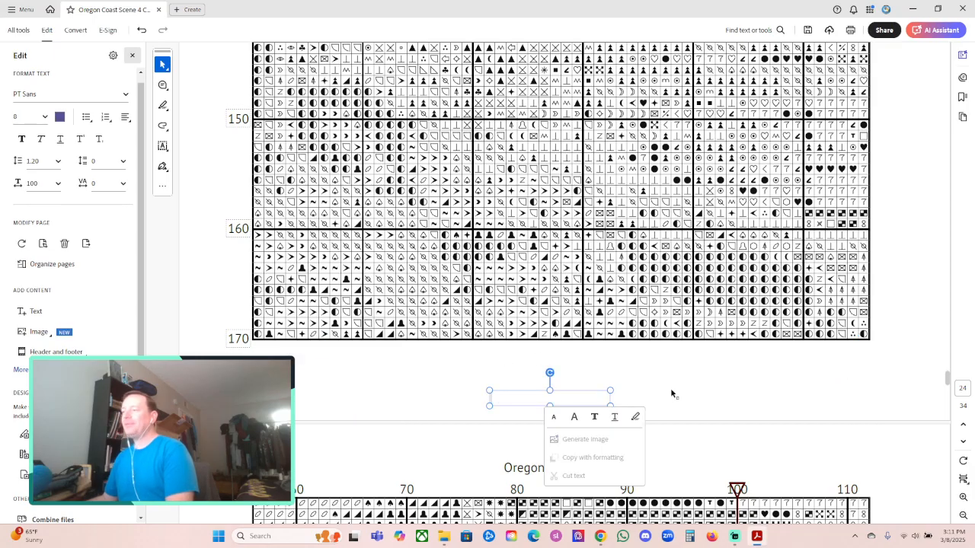
pyautogui.click(669, 390)
# Step: Delete the 7 / 16 page number, the copyright line and the FlossCross credit from the footer of page 25
pyautogui.scroll(-15, 670, 394)
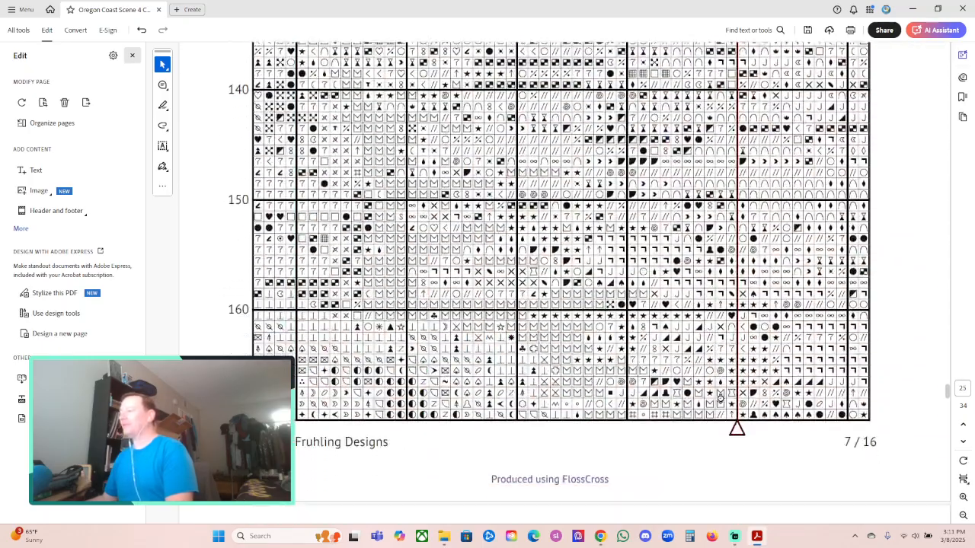
pyautogui.scroll(-2, 720, 397)
pyautogui.click(856, 372)
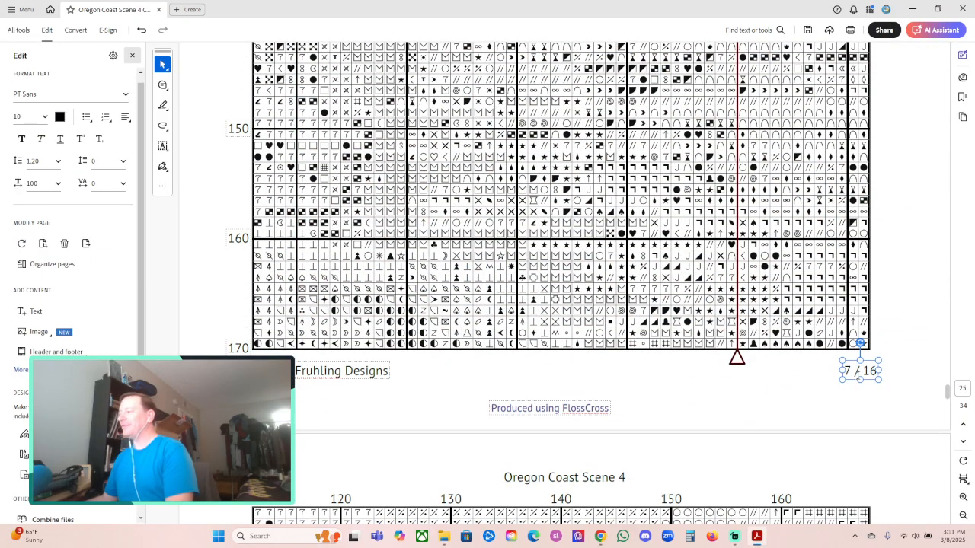
pyautogui.click(316, 373)
pyautogui.tripleClick(316, 373)
pyautogui.click(536, 409)
pyautogui.tripleClick(536, 409)
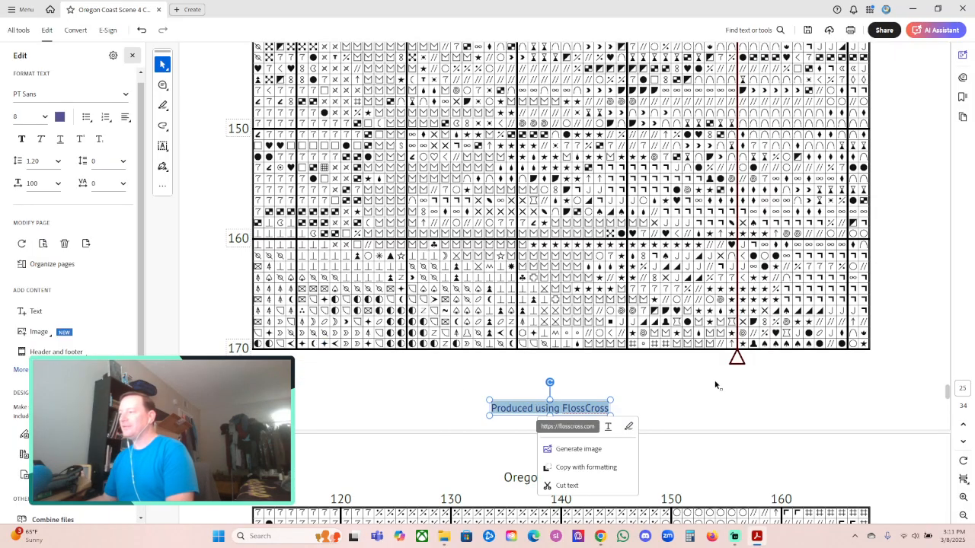
pyautogui.press('Delete')
pyautogui.click(698, 393)
# Step: Delete the 8 / 16 page number, the copyright line and the FlossCross credit from the footer of page 26
pyautogui.scroll(-12, 698, 393)
pyautogui.scroll(-9, 698, 390)
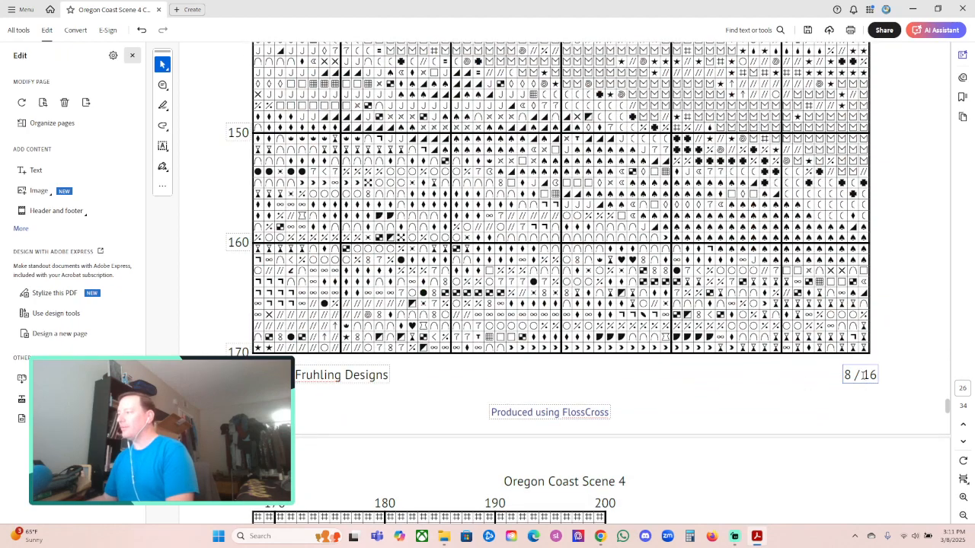
pyautogui.click(861, 375)
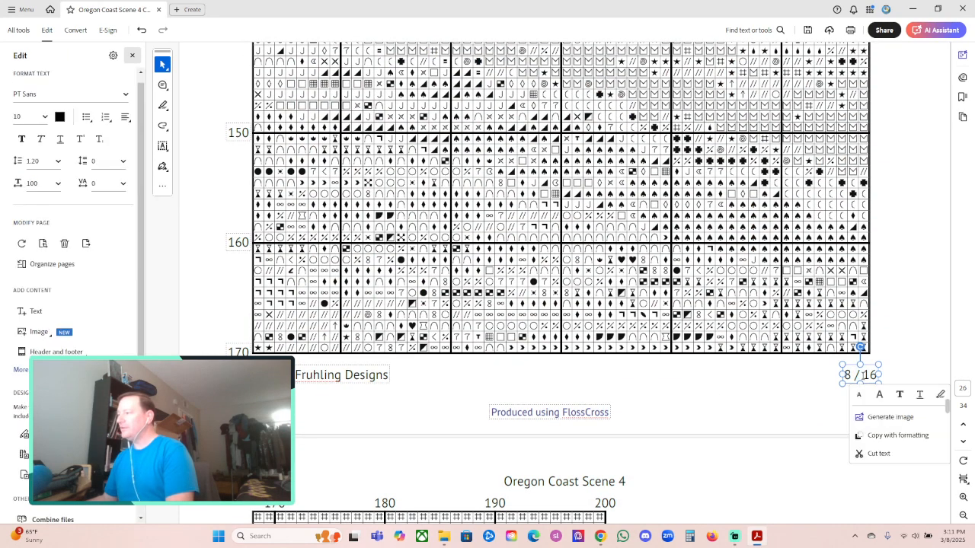
pyautogui.doubleClick(323, 374)
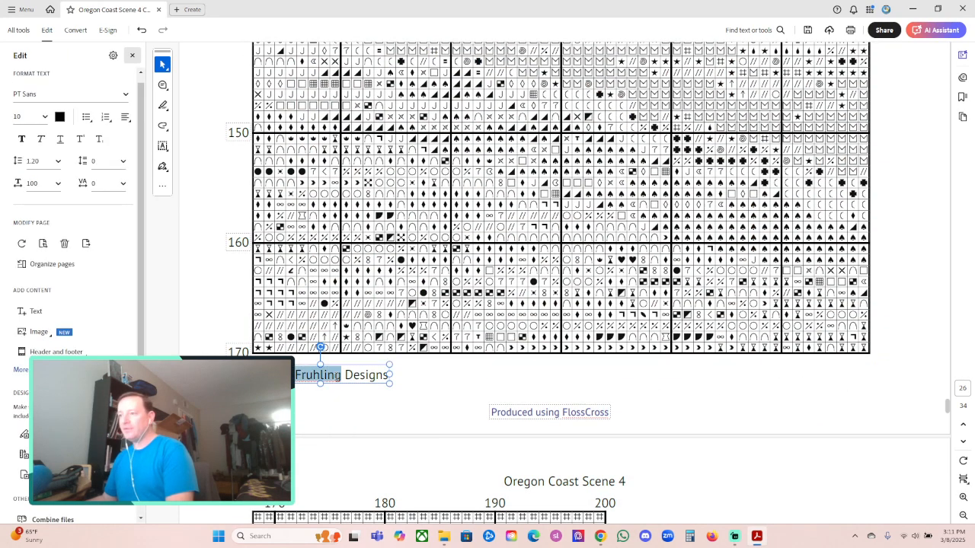
pyautogui.tripleClick(337, 375)
pyautogui.press('Delete')
pyautogui.doubleClick(543, 413)
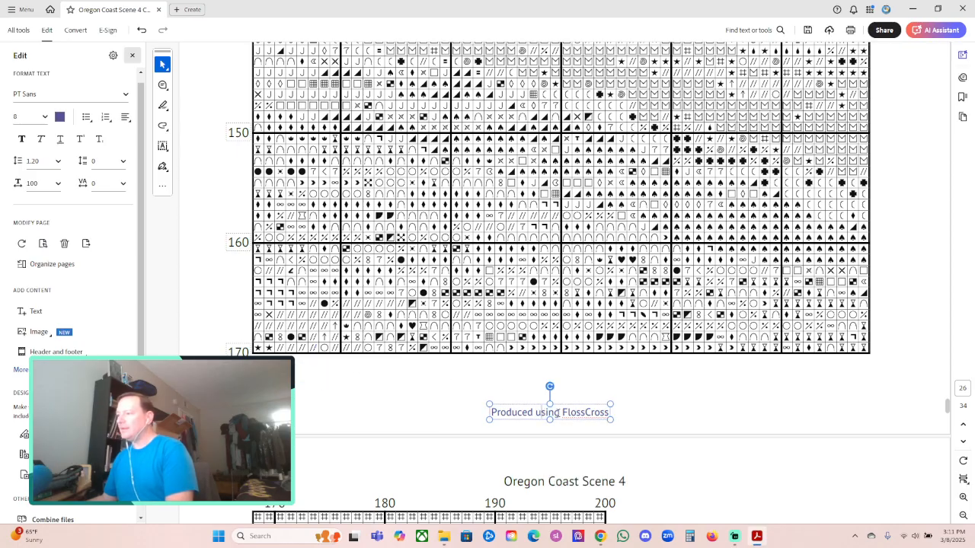
pyautogui.tripleClick(557, 413)
pyautogui.press('Delete')
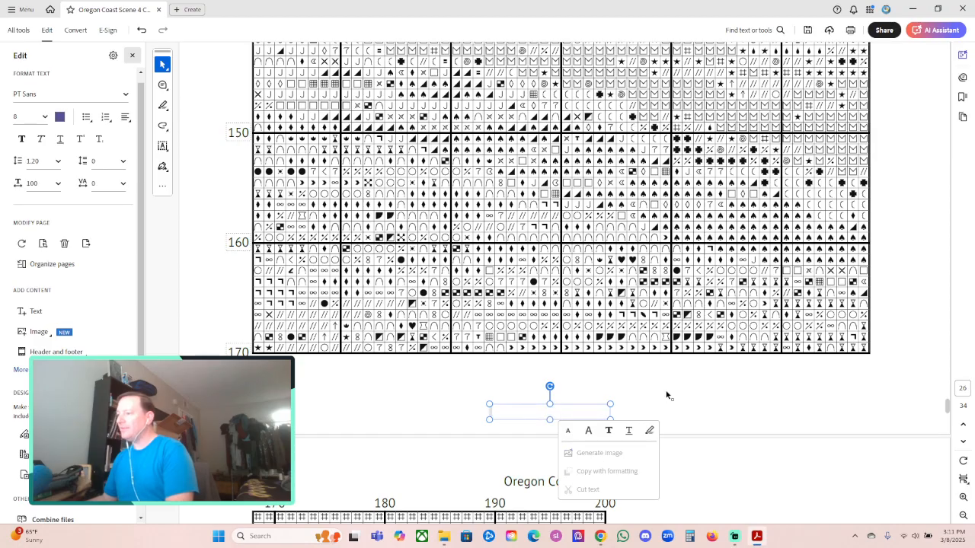
pyautogui.click(655, 388)
# Step: Delete the 9 / 16 page number, the copyright line and the FlossCross credit from the footer of page 27
pyautogui.scroll(-10, 655, 389)
pyautogui.scroll(-8, 661, 388)
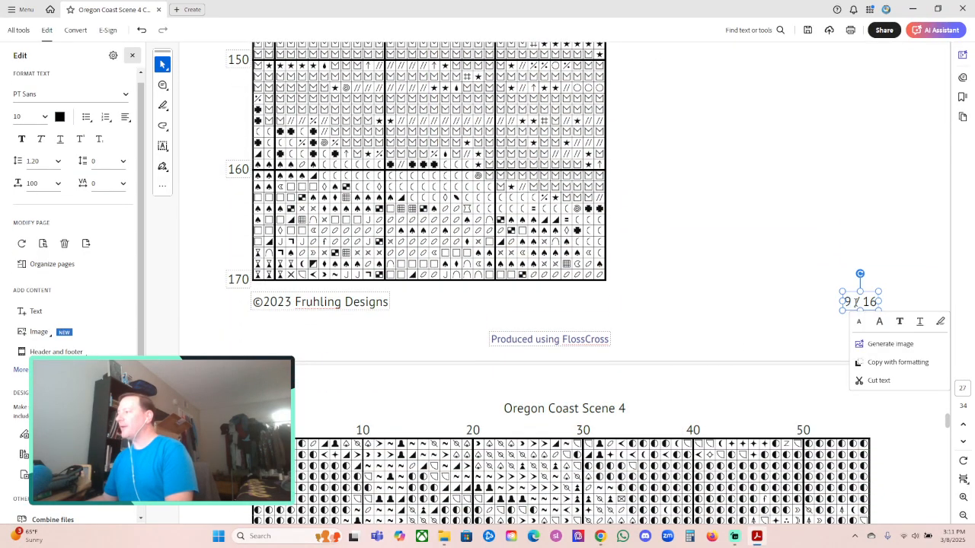
pyautogui.click(311, 302)
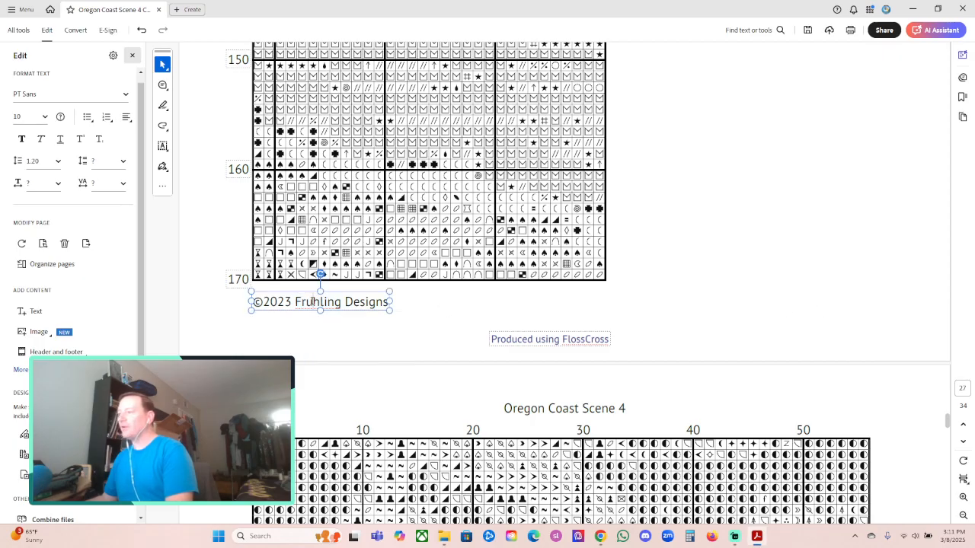
pyautogui.tripleClick(312, 302)
pyautogui.click(311, 302)
pyautogui.tripleClick(311, 302)
pyautogui.press('Delete')
pyautogui.click(549, 339)
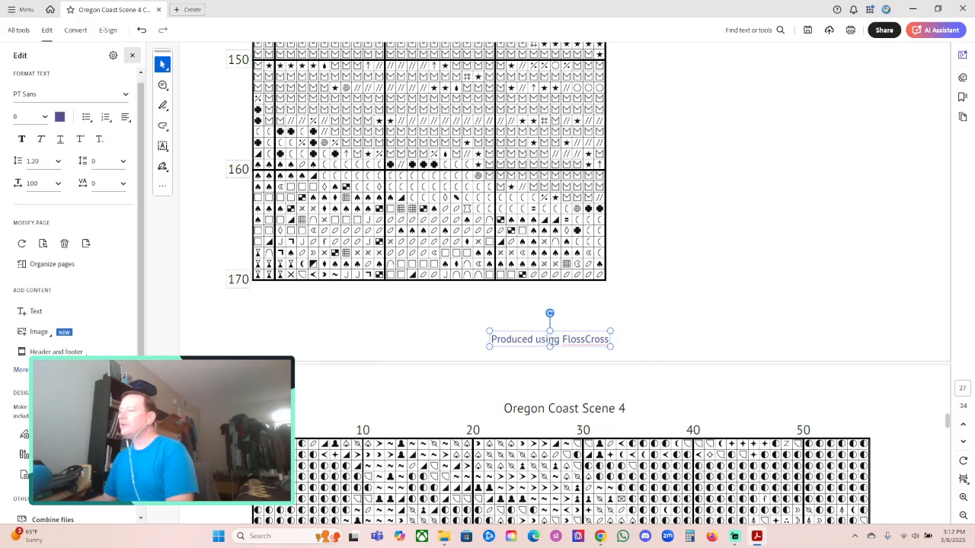
pyautogui.tripleClick(550, 341)
pyautogui.press('Delete')
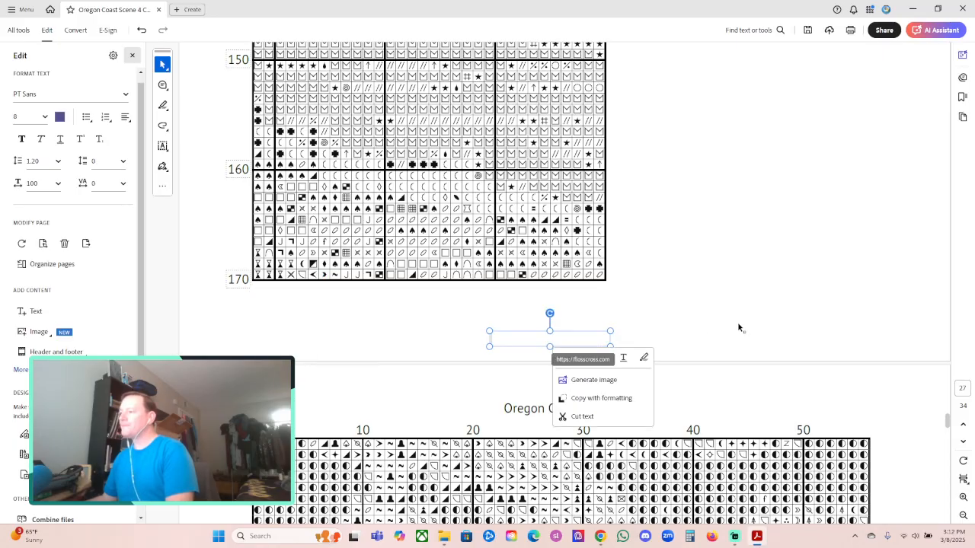
pyautogui.click(740, 329)
# Step: Delete the 10 / 16 page number, the copyright line and the FlossCross credit from the footer of page 28
pyautogui.scroll(-5, 754, 350)
pyautogui.scroll(-8, 759, 351)
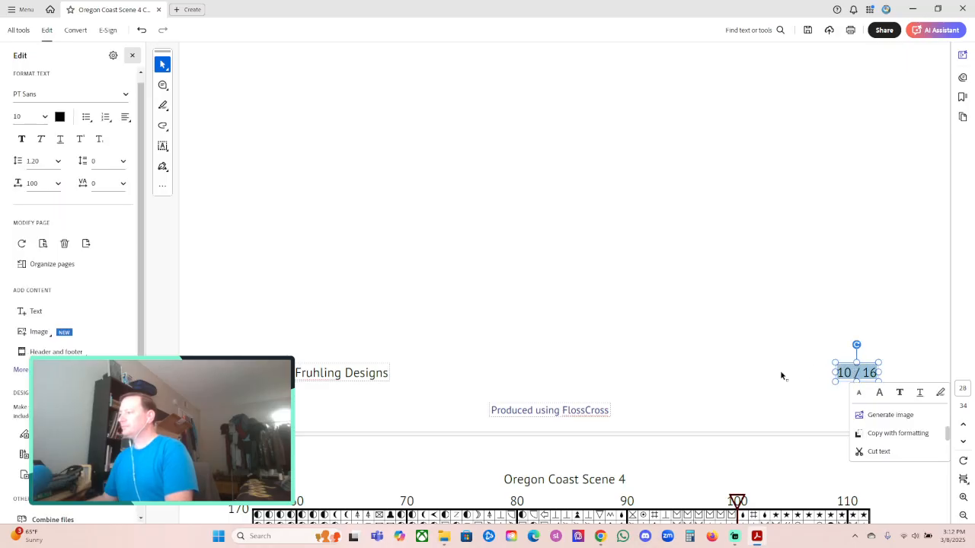
pyautogui.click(322, 374)
pyautogui.tripleClick(322, 374)
pyautogui.press('Delete')
pyautogui.tripleClick(543, 410)
pyautogui.press('Delete')
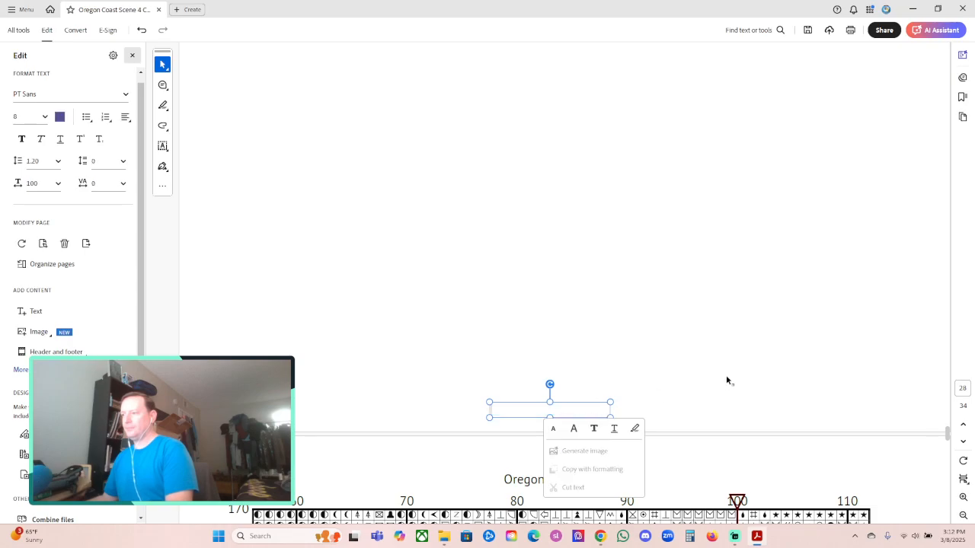
pyautogui.click(699, 386)
# Step: Delete the page number, the copyright line and the FlossCross credit from the footer of page 29
pyautogui.scroll(-10, 701, 381)
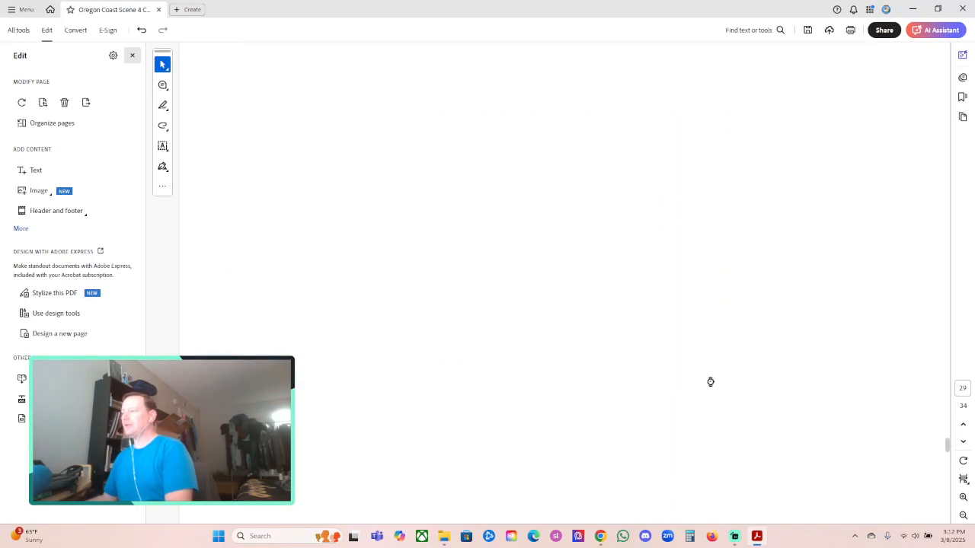
pyautogui.click(863, 376)
pyautogui.press('Delete')
pyautogui.click(313, 376)
pyautogui.hotkey('ctrl', 'a')
pyautogui.press('Delete')
pyautogui.click(542, 412)
pyautogui.hotkey('ctrl', 'a')
pyautogui.press('Delete')
pyautogui.click(666, 371)
# Step: Delete the page number, the copyright line and the FlossCross credit from the footer of page 30
pyautogui.scroll(-2, 669, 370)
pyautogui.scroll(-15, 670, 371)
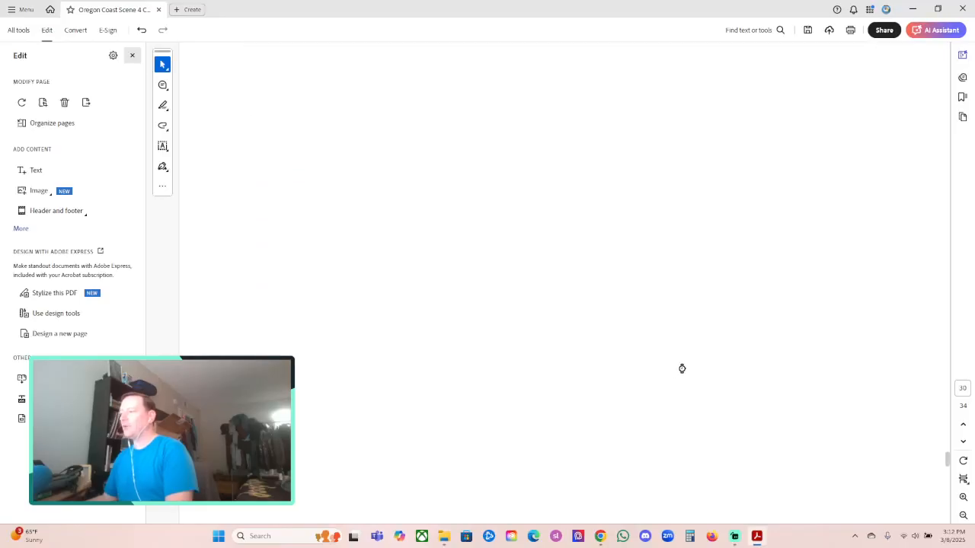
pyautogui.click(856, 252)
pyautogui.hotkey('ctrl', 'a')
pyautogui.press('Delete')
pyautogui.click(327, 255)
pyautogui.hotkey('ctrl', 'a')
pyautogui.press('Delete')
pyautogui.click(550, 290)
pyautogui.hotkey('ctrl', 'a')
pyautogui.press('Delete')
# Step: Delete the page number, the copyright line and the FlossCross credit from the footer of page 31
pyautogui.scroll(-5, 707, 318)
pyautogui.scroll(-5, 713, 322)
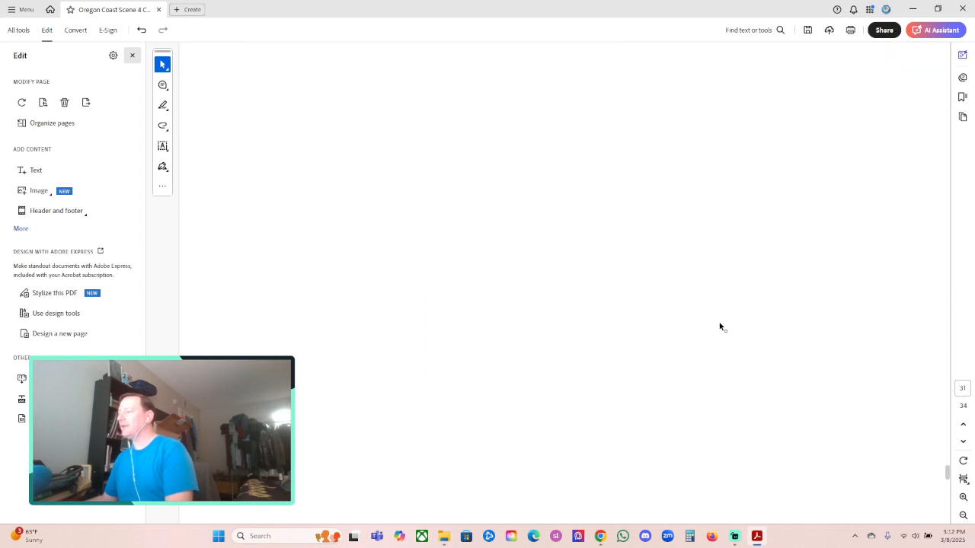
pyautogui.doubleClick(850, 379)
pyautogui.press('Delete')
pyautogui.click(343, 379)
pyautogui.hotkey('ctrl', 'a')
pyautogui.press('Delete')
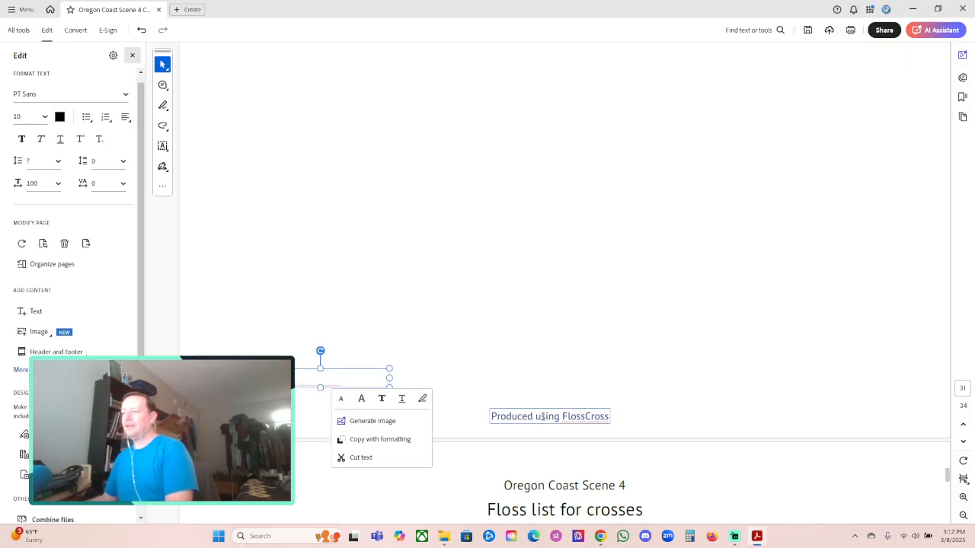
pyautogui.doubleClick(543, 416)
pyautogui.hotkey('ctrl', 'a')
pyautogui.press('Delete')
pyautogui.click(719, 379)
# Step: Delete the 14 / 16 page number, the copyright line and the FlossCross credit below the floss list on page 32
pyautogui.scroll(-1, 722, 379)
pyautogui.scroll(-5, 723, 378)
pyautogui.scroll(-8, 729, 374)
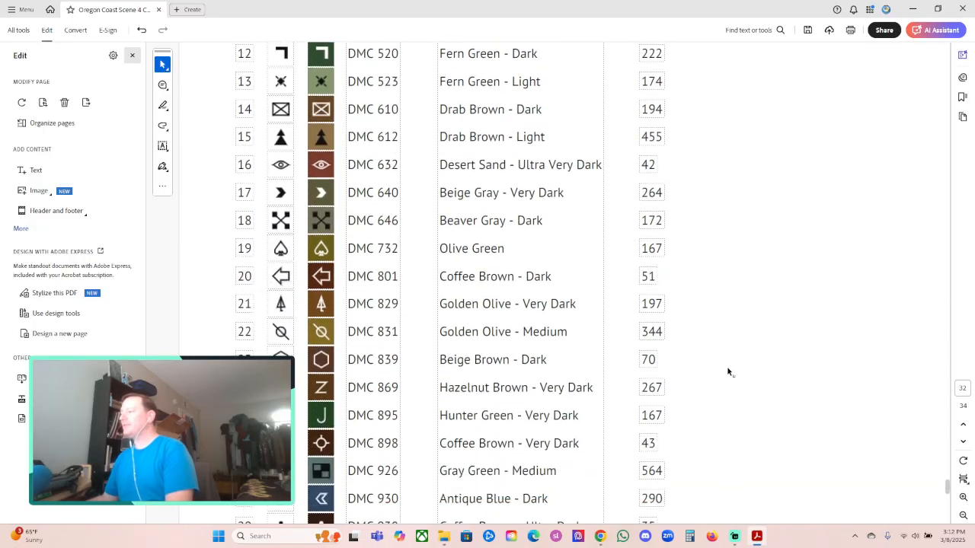
pyautogui.doubleClick(847, 300)
pyautogui.click(851, 302)
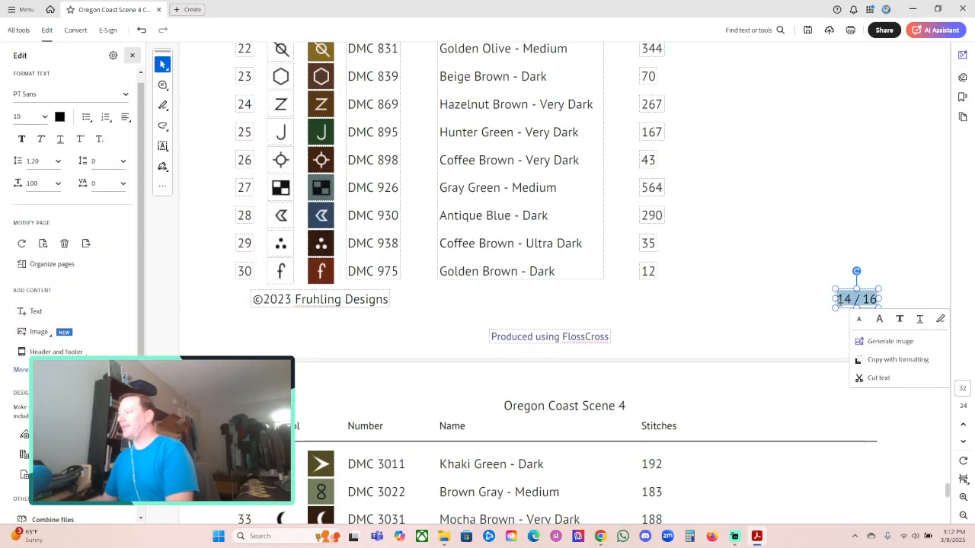
pyautogui.tripleClick(320, 300)
pyautogui.press('Delete')
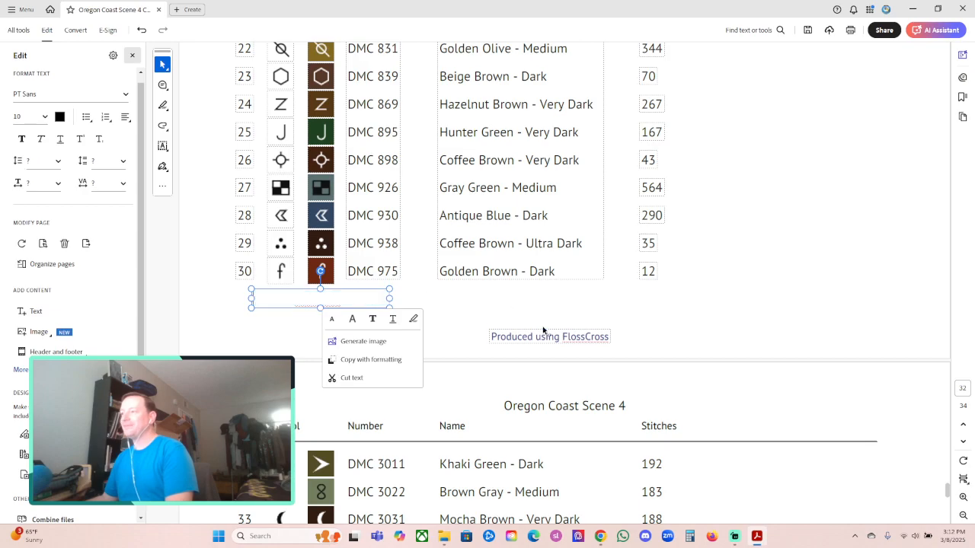
pyautogui.tripleClick(542, 336)
pyautogui.press('Delete')
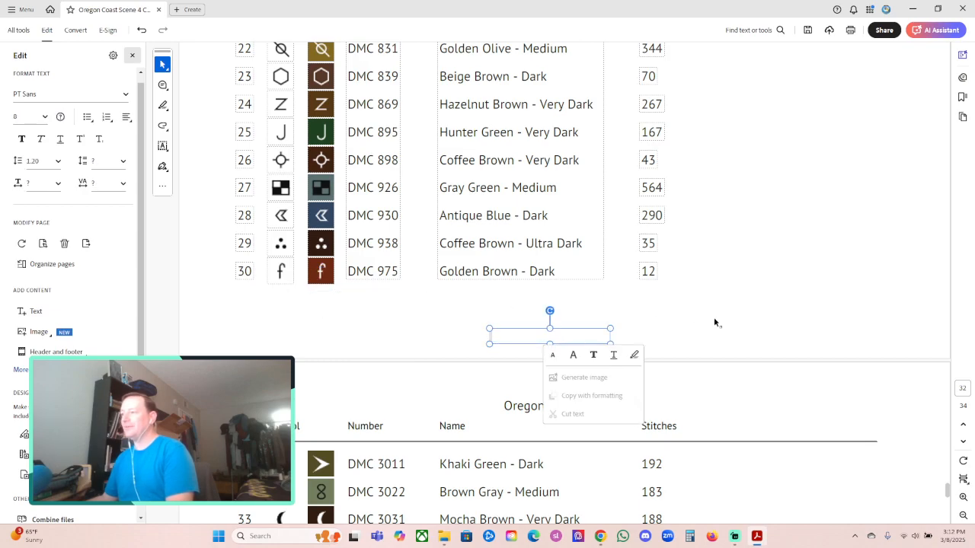
# Step: Delete the 15 / 16 page number, the copyright line overlapping floss row 64 and the FlossCross credit from page 33
pyautogui.scroll(-15, 716, 320)
pyautogui.scroll(-5, 723, 320)
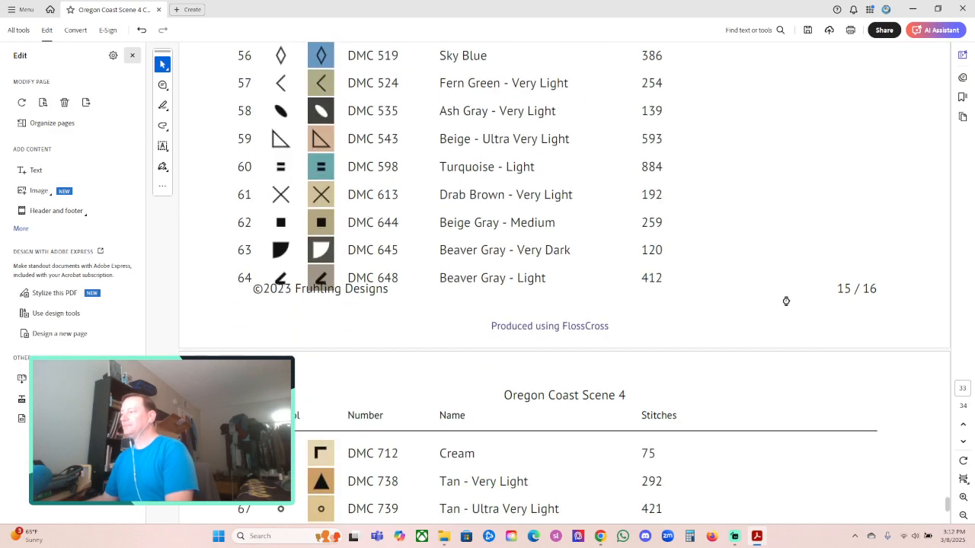
pyautogui.tripleClick(855, 289)
pyautogui.press('Delete')
pyautogui.moveTo(389, 291); pyautogui.dragTo(253, 289)
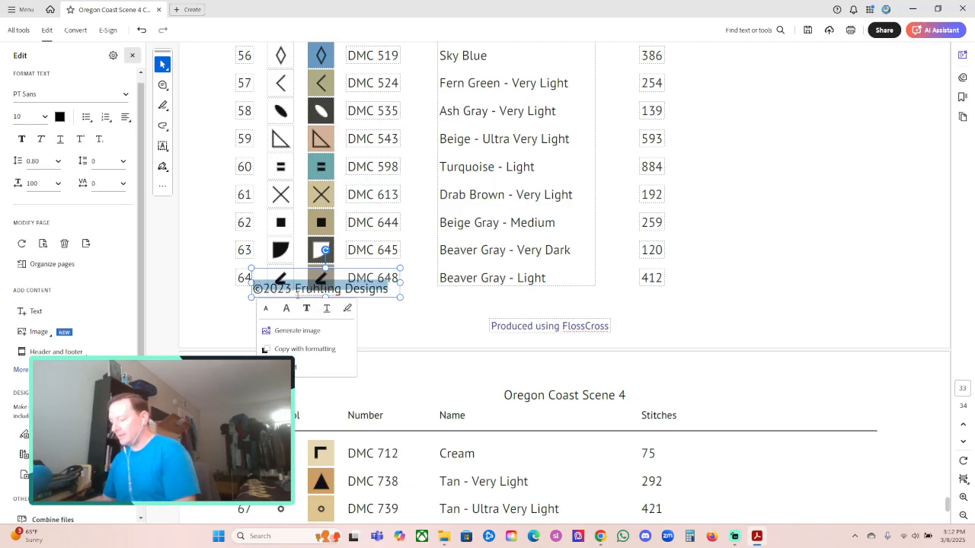
pyautogui.press('Delete')
pyautogui.click(805, 273)
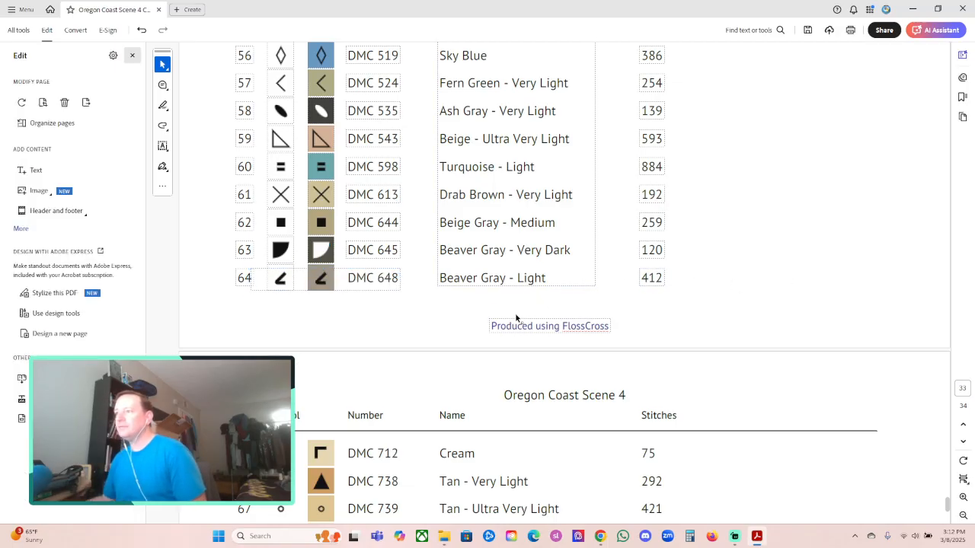
pyautogui.click(530, 328)
pyautogui.hotkey('ctrl', 'a')
pyautogui.press('Delete')
pyautogui.click(774, 313)
pyautogui.scroll(-10, 774, 310)
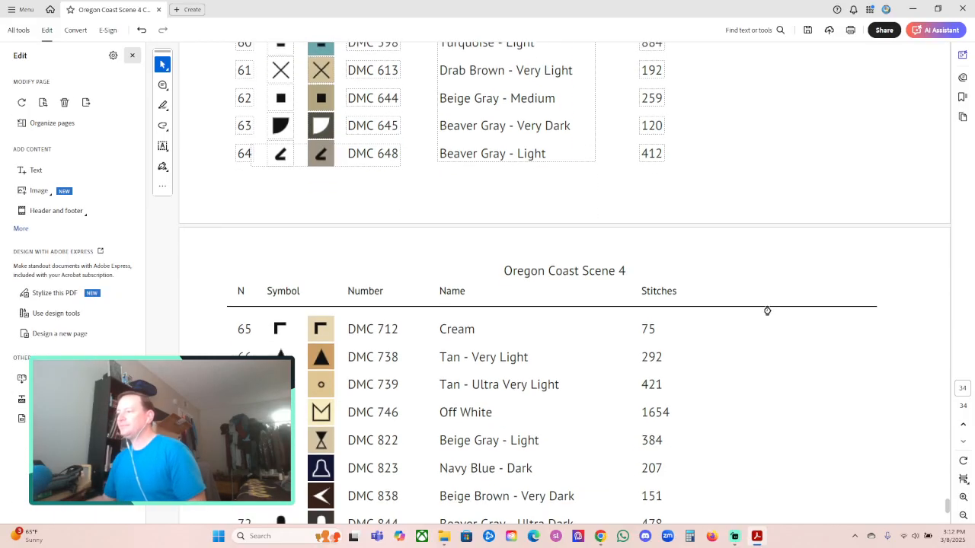
# Step: Delete the 16 / 16 page number, the copyright line and the FlossCross credit from page 34, and save the PDF
pyautogui.scroll(-5, 778, 310)
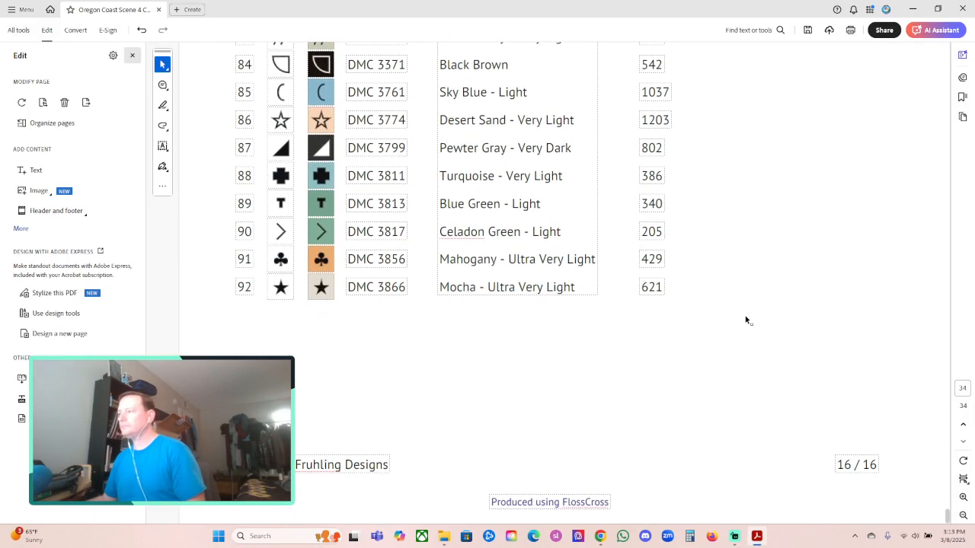
pyautogui.click(852, 464)
pyautogui.hotkey('ctrl', 'a')
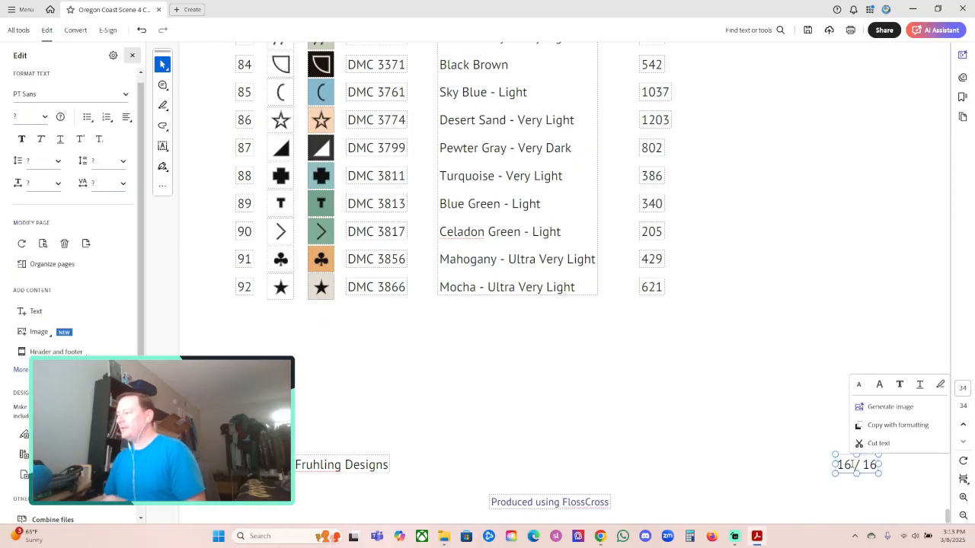
pyautogui.doubleClick(318, 464)
pyautogui.hotkey('ctrl', 'a')
pyautogui.press('Delete')
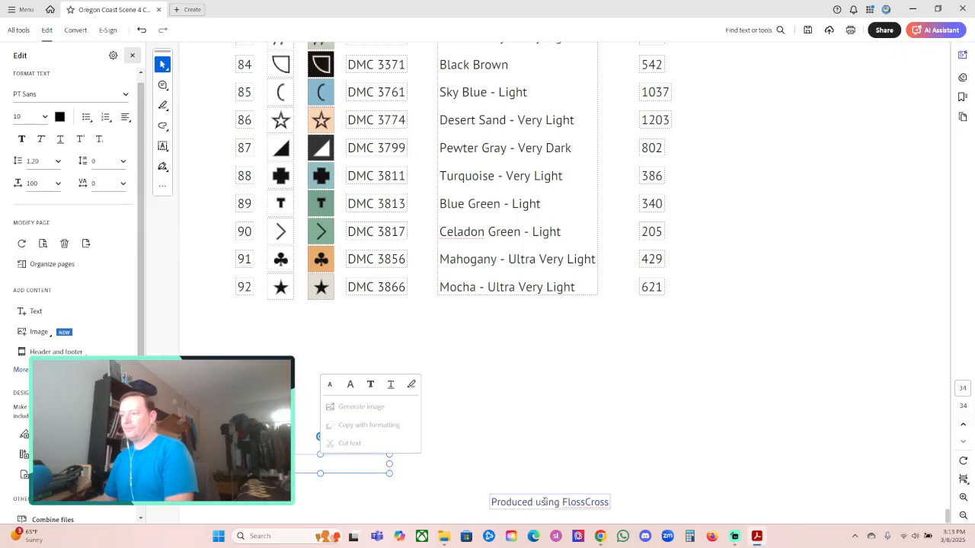
pyautogui.doubleClick(547, 502)
pyautogui.hotkey('ctrl', 'a')
pyautogui.press('Delete')
pyautogui.click(838, 356)
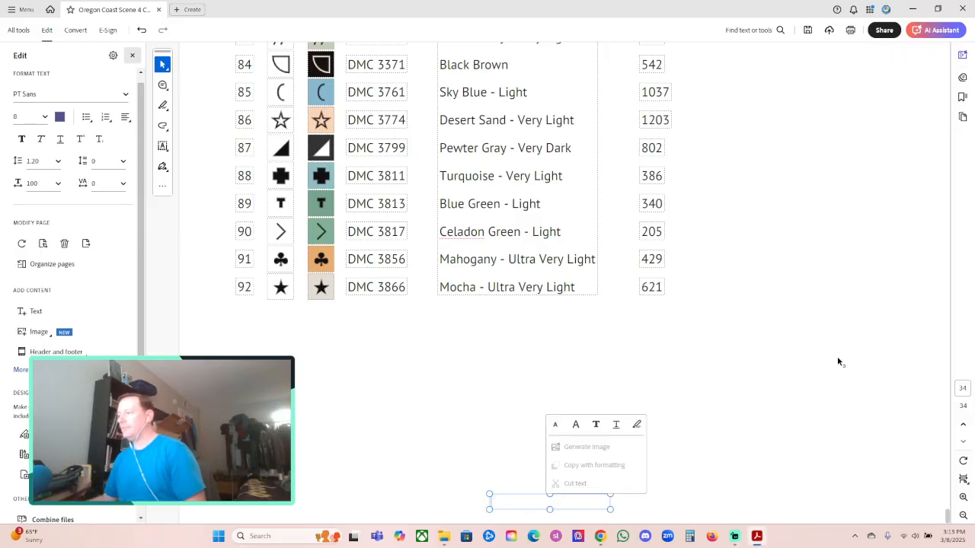
pyautogui.click(808, 32)
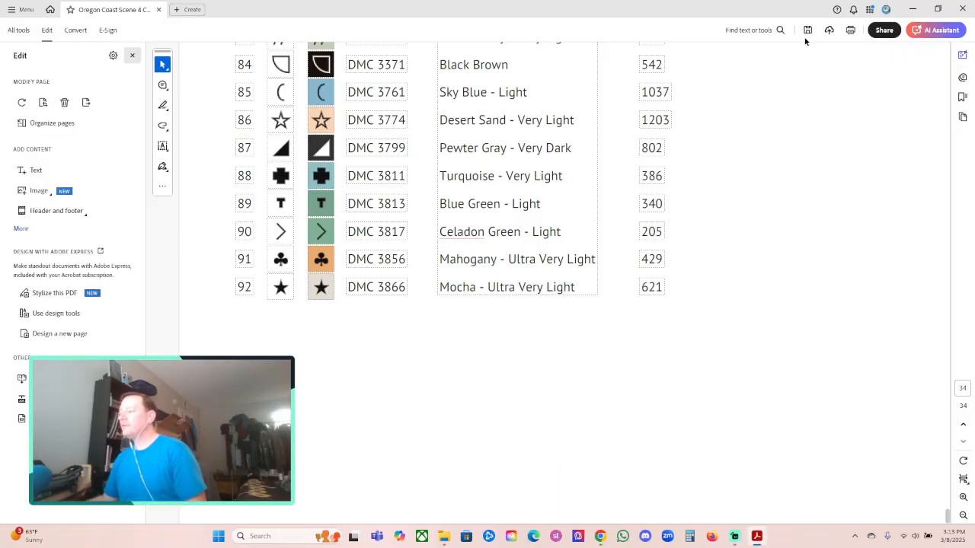
# Step: Start adding a header and footer to the PDF, with "©2023 Fruhling Designs" as the left footer text
pyautogui.click(47, 212)
pyautogui.click(104, 230)
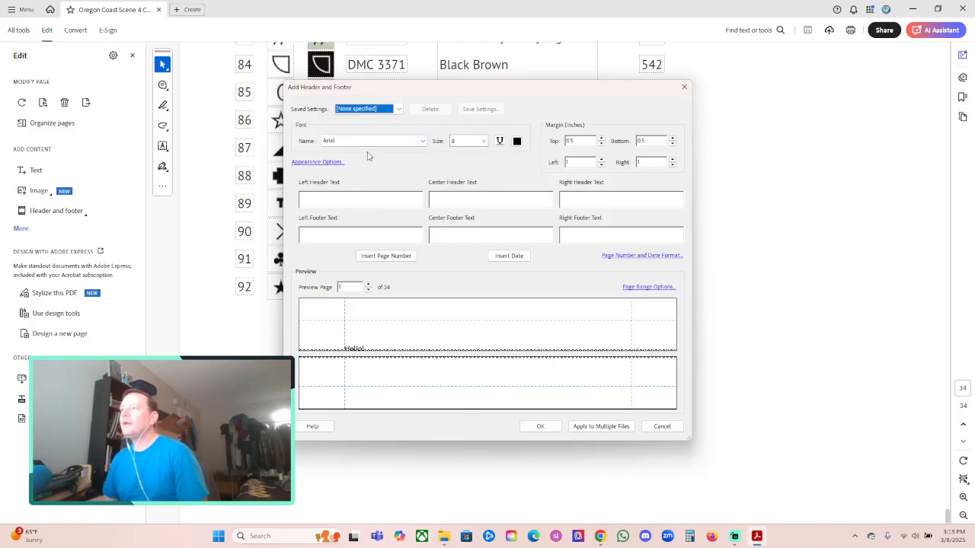
pyautogui.click(333, 233)
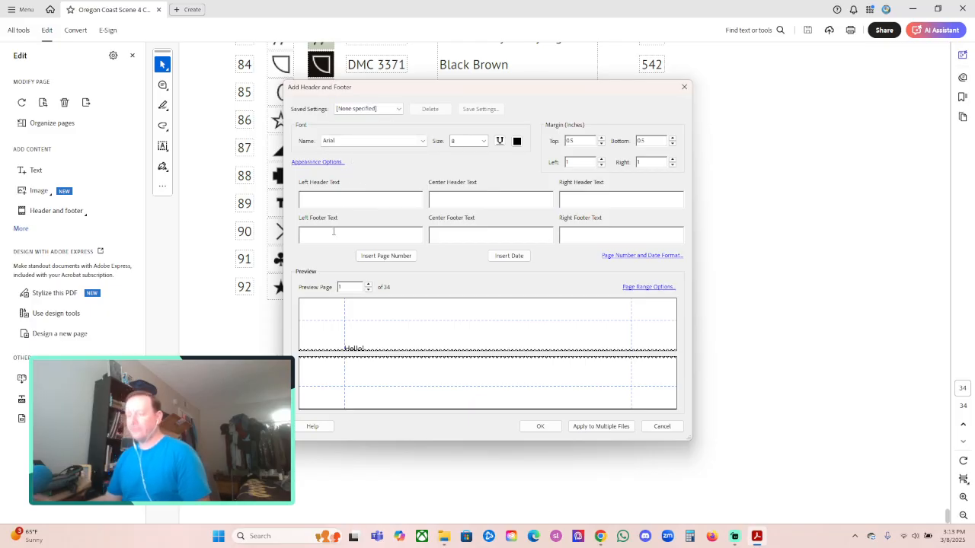
pyautogui.write('©')
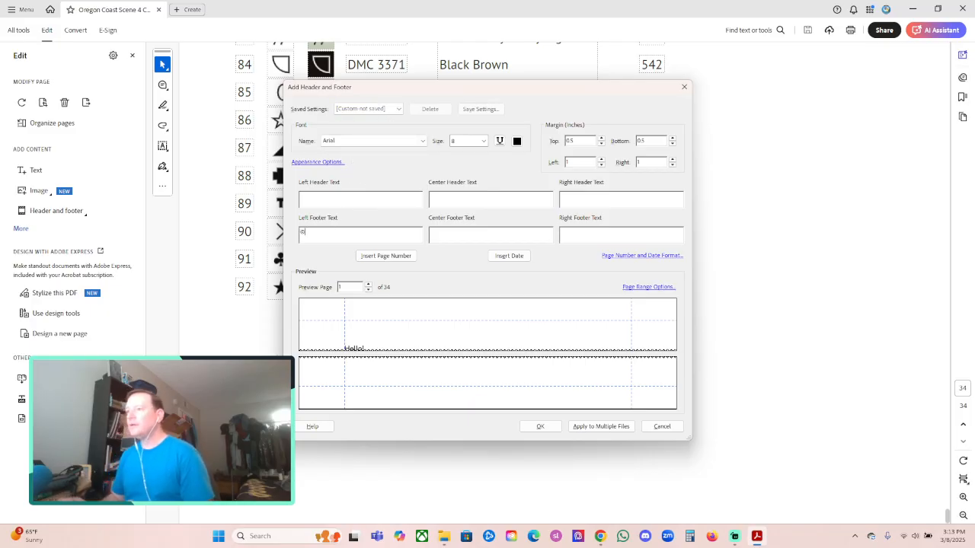
pyautogui.write('2023')
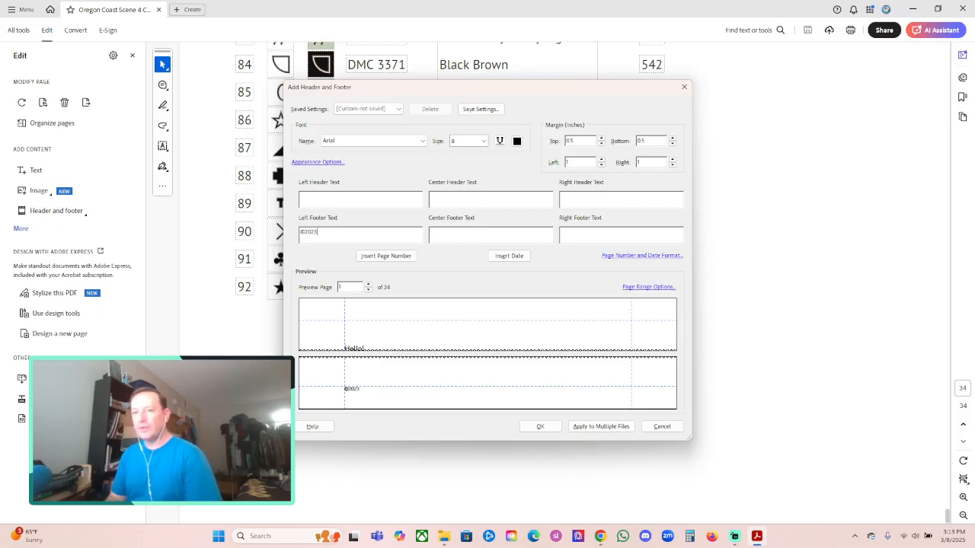
pyautogui.write(' Fruhling Designs')
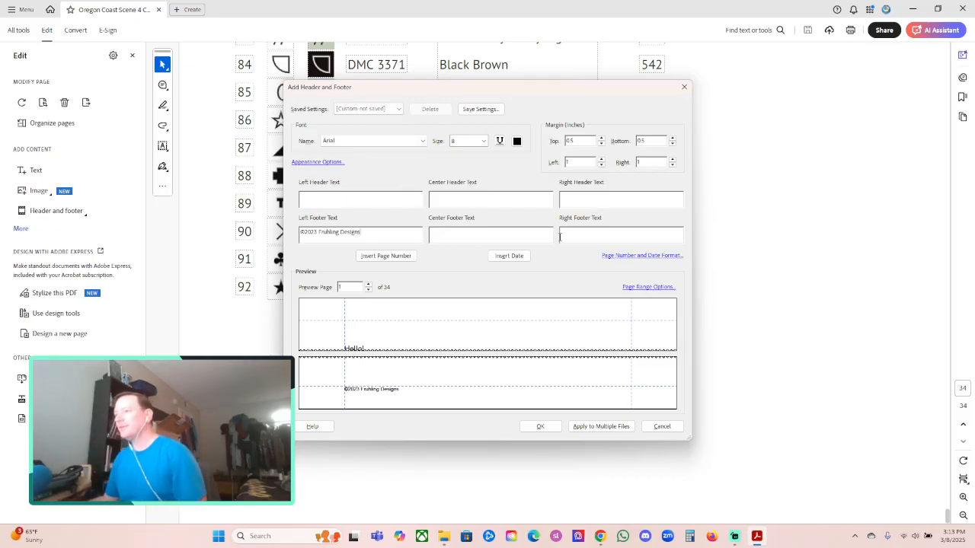
# Step: Insert the page number as the right footer text, set the font size to 10 and apply the footer to the document
pyautogui.click(389, 256)
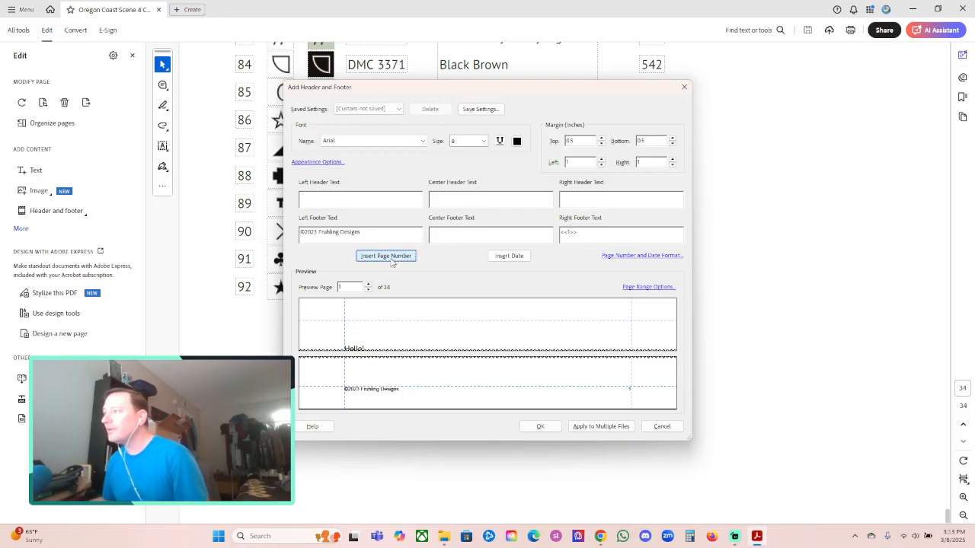
pyautogui.click(482, 141)
pyautogui.click(467, 171)
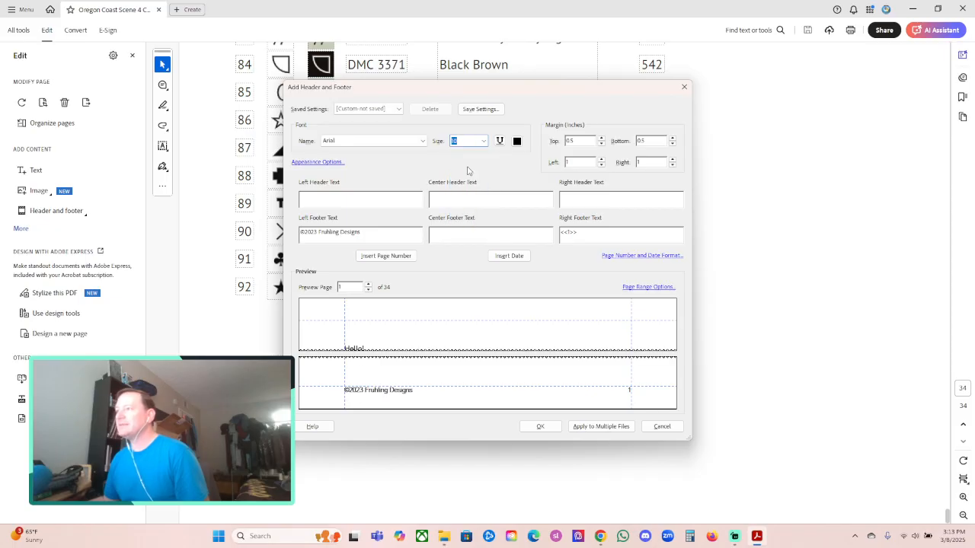
pyautogui.click(539, 426)
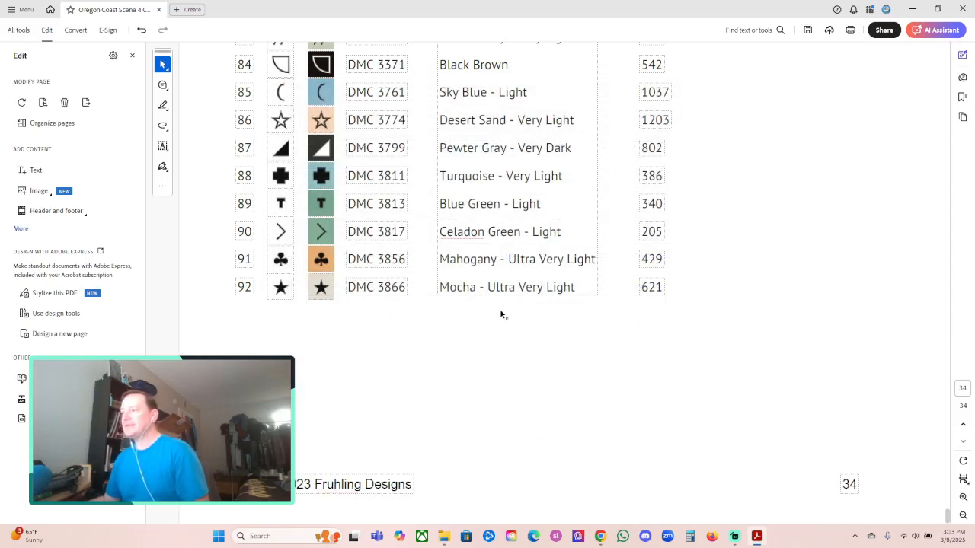
# Step: Check the new footer on page 34, save the PDF and close it
pyautogui.click(496, 288)
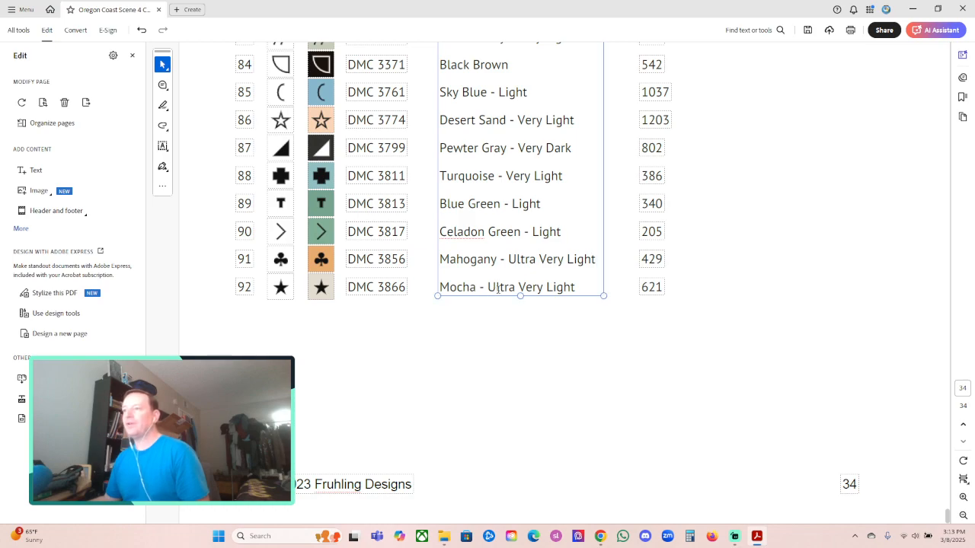
pyautogui.click(369, 485)
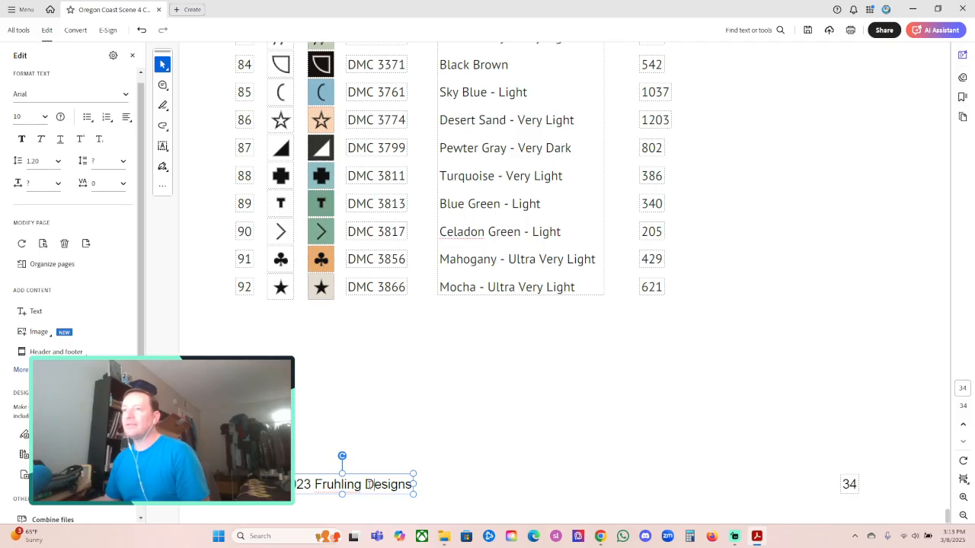
pyautogui.click(736, 350)
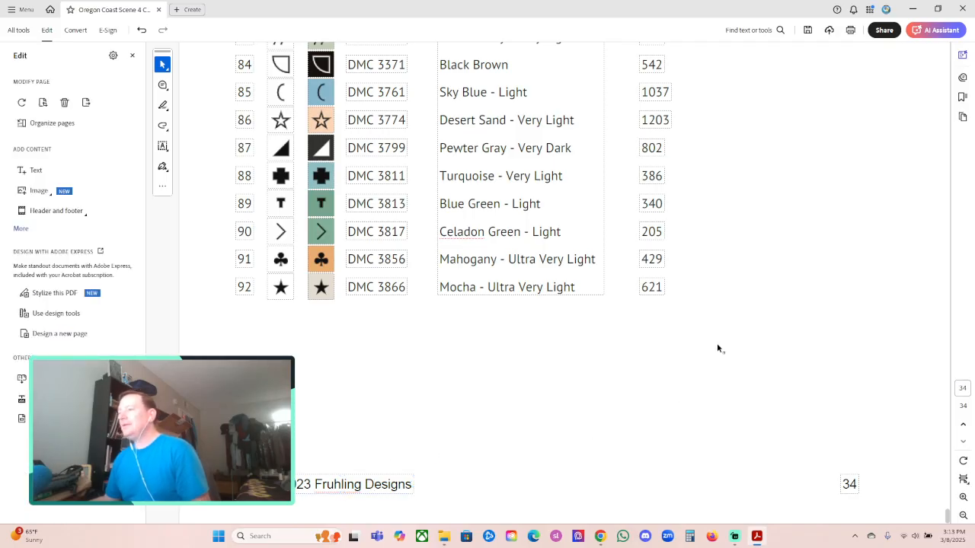
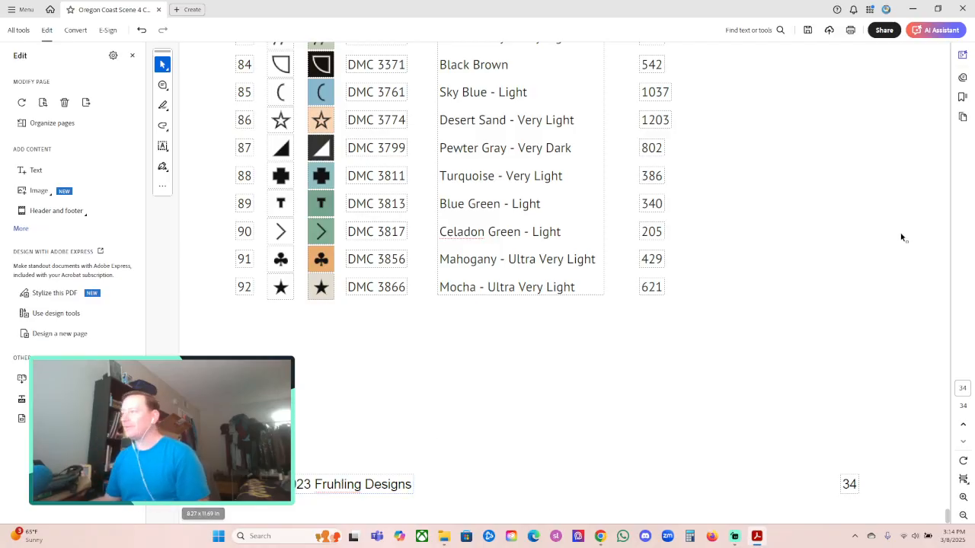
pyautogui.click(808, 30)
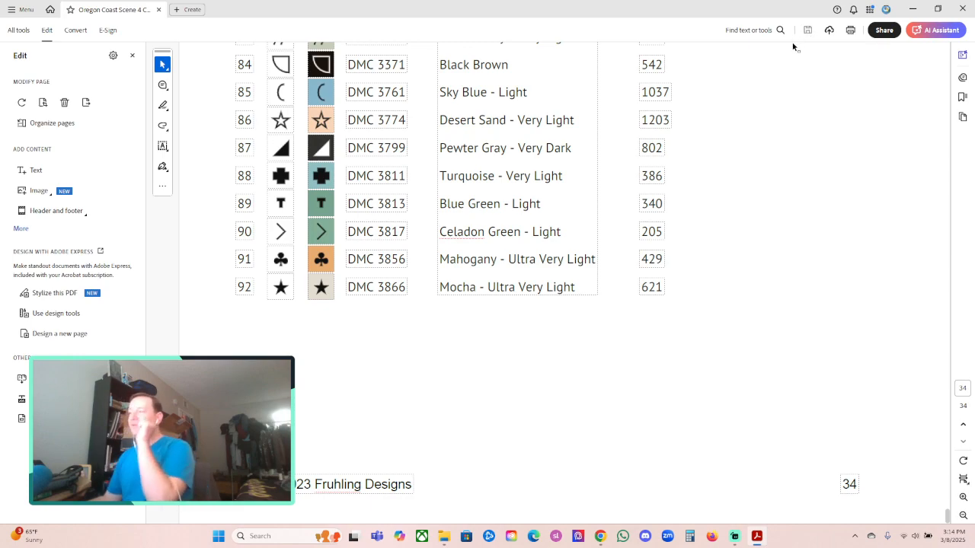
pyautogui.click(966, 7)
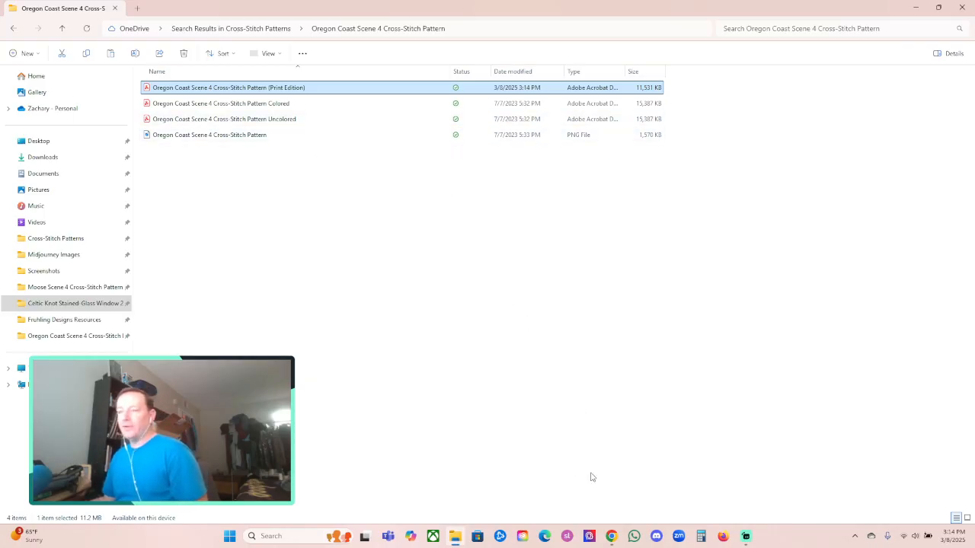
# Step: Switch to Kindle Direct Publishing in Chrome and create a new paperback title
pyautogui.click(611, 536)
pyautogui.click(199, 10)
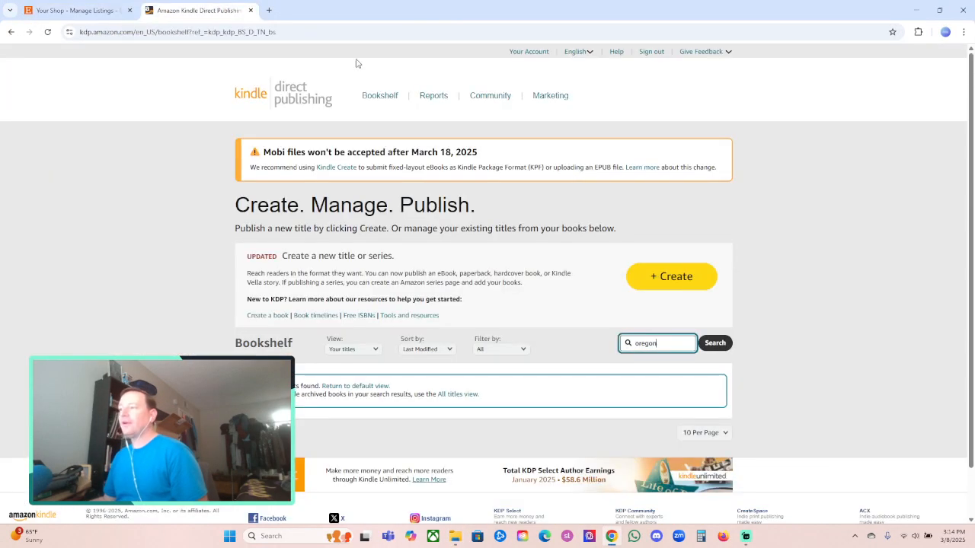
pyautogui.click(673, 283)
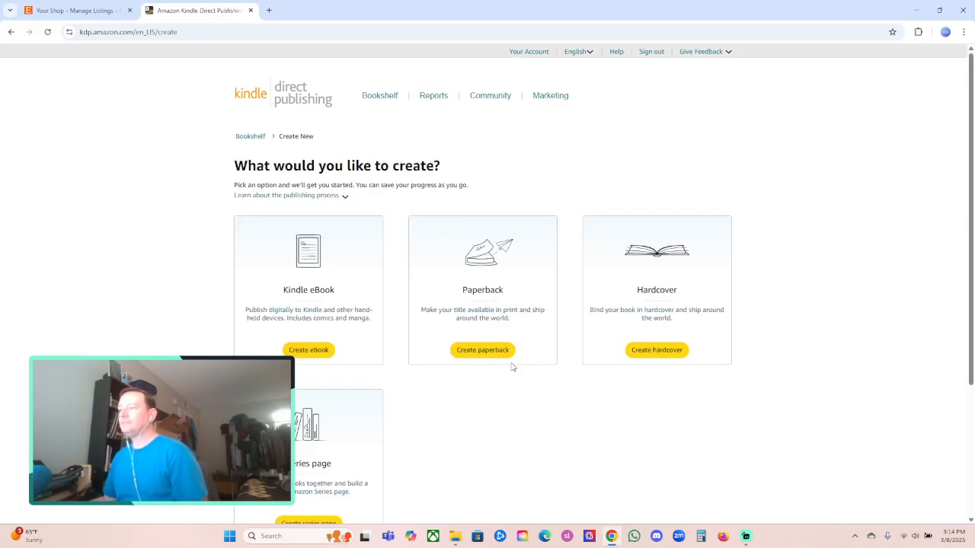
pyautogui.click(488, 353)
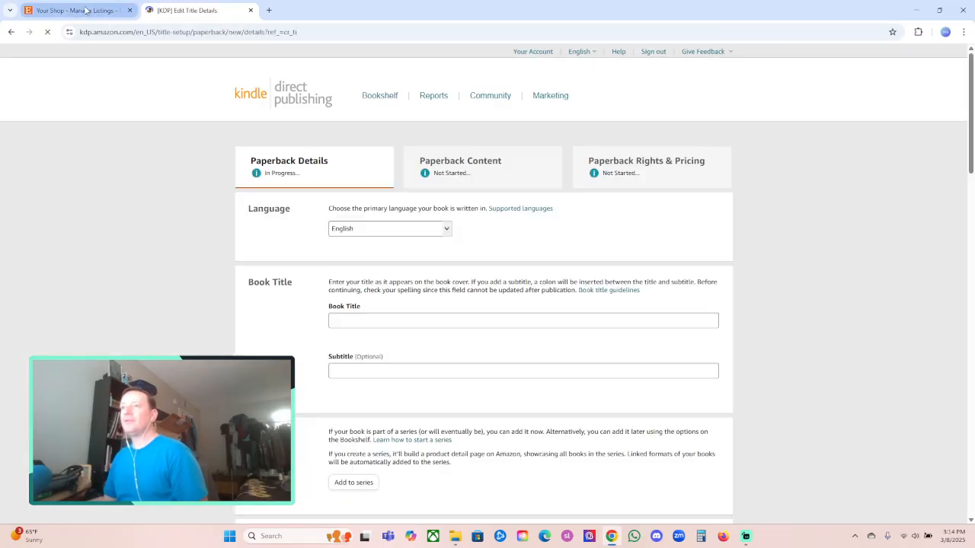
# Step: Open the Oregon Coast Scene 4 listing page from the Etsy shop's listings for reference
pyautogui.click(95, 12)
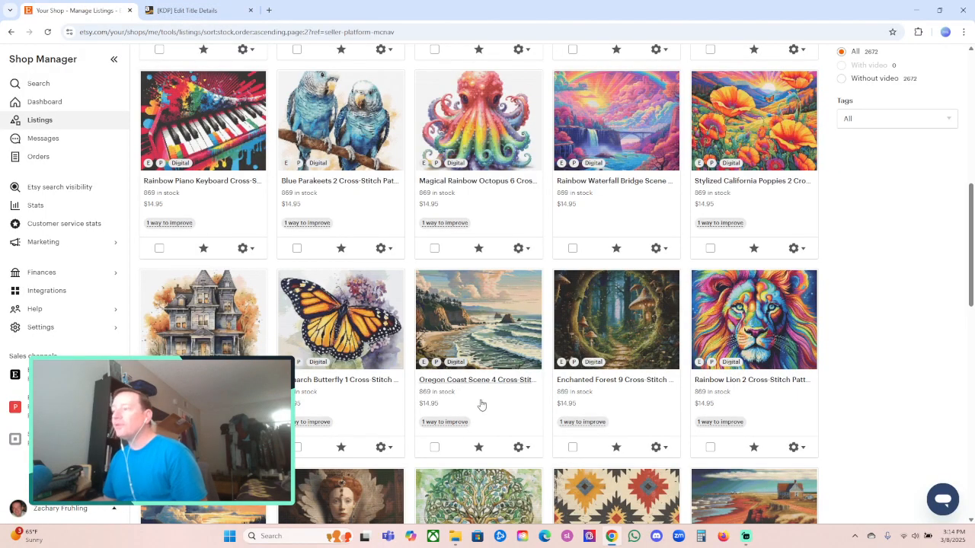
pyautogui.click(521, 447)
pyautogui.click(533, 235)
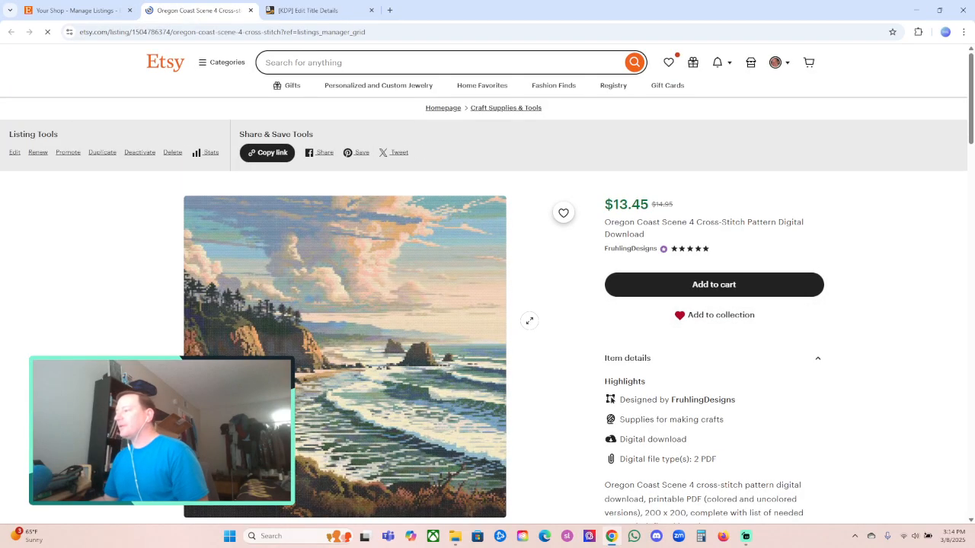
# Step: Enter "Oregon Coast Scene 4 Cross-Stitch Pattern" as the book title in the KDP paperback details
pyautogui.click(314, 12)
pyautogui.click(427, 321)
pyautogui.write('Oregon Coast Sce')
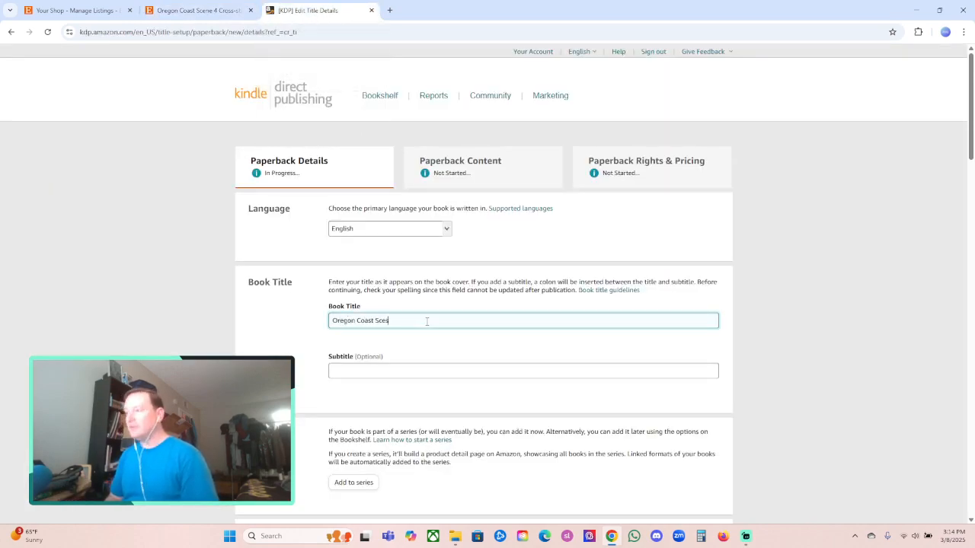
pyautogui.write('ne 4 Cross-Stitch Pattern')
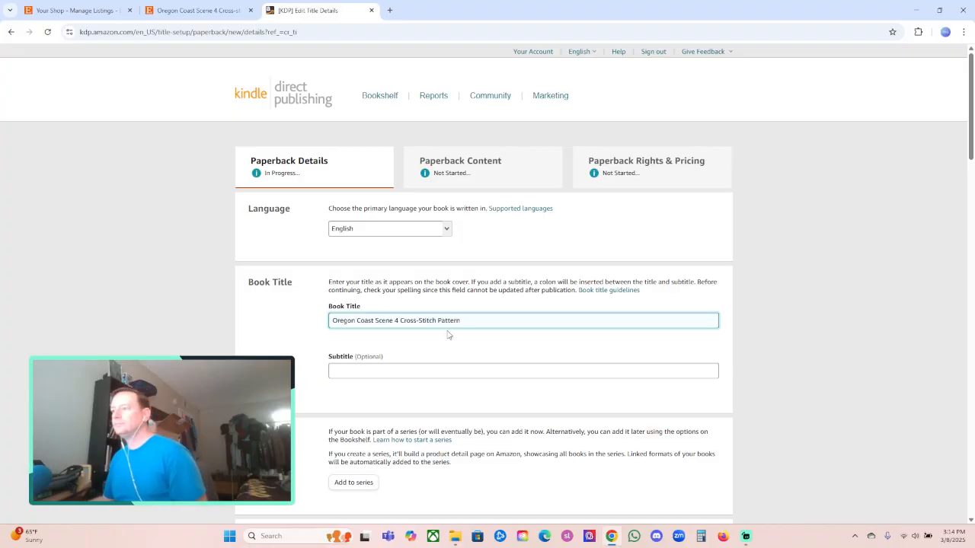
# Step: Enter the primary author's first and last name in the paperback details
pyautogui.scroll(-3, 448, 336)
pyautogui.click(447, 408)
pyautogui.write('Zachary')
pyautogui.press('Tab')
pyautogui.press('Tab')
pyautogui.write('Fruhling')
pyautogui.click(761, 265)
pyautogui.scroll(-4, 761, 264)
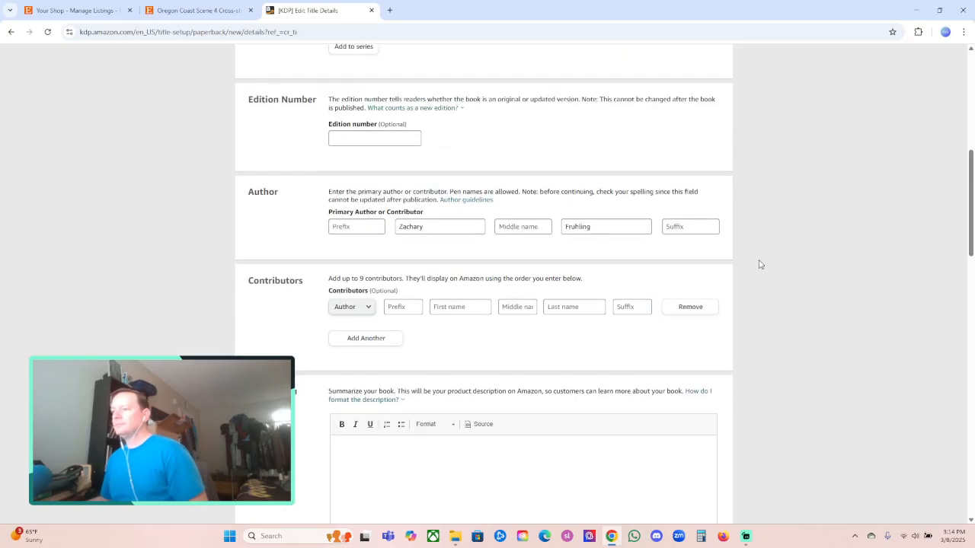
# Step: Write the description: "Oregon Coast Scene 4" book-bound cross-stitch pattern from Fruhling Designs, 200 x 200 stitches, complete with list of needed cross-stitch floss/thread
pyautogui.click(571, 387)
pyautogui.write('"O')
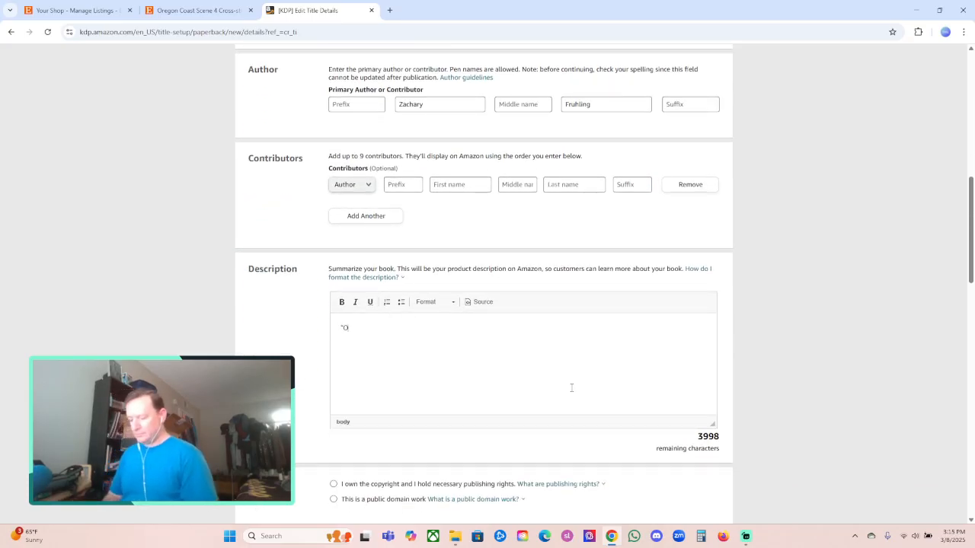
pyautogui.write('regon Coast Scene 4" bo')
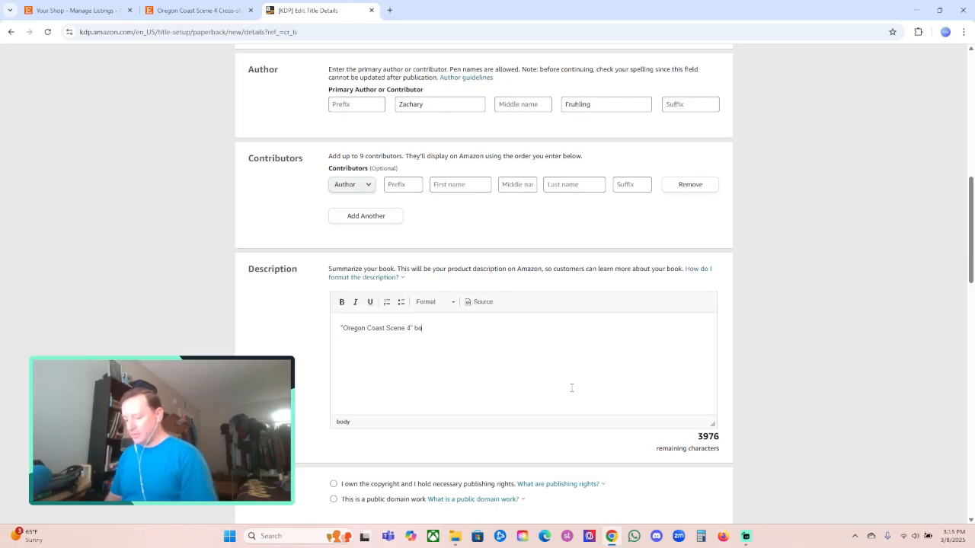
pyautogui.write('ok-bound cross-stitch')
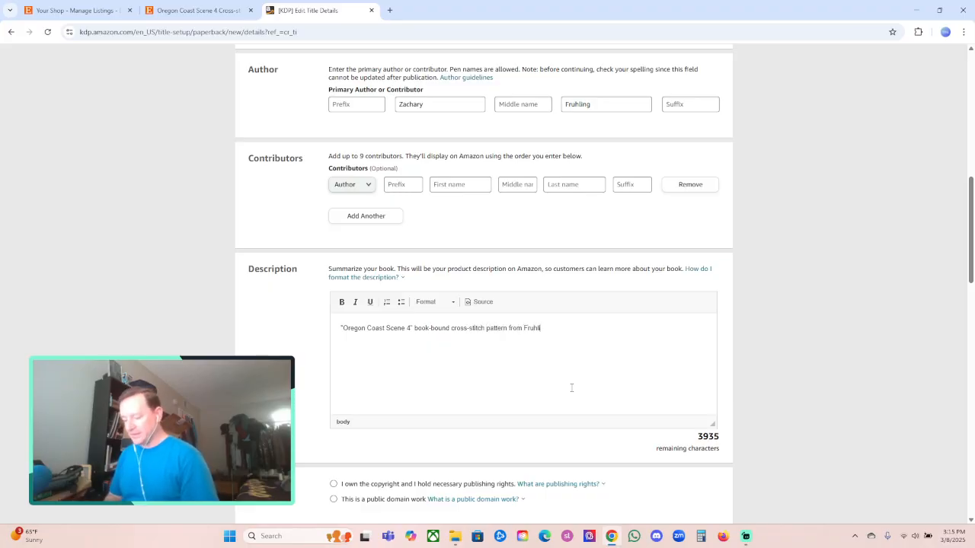
pyautogui.write(' pattern from Fruhling Designs, 200 x 200')
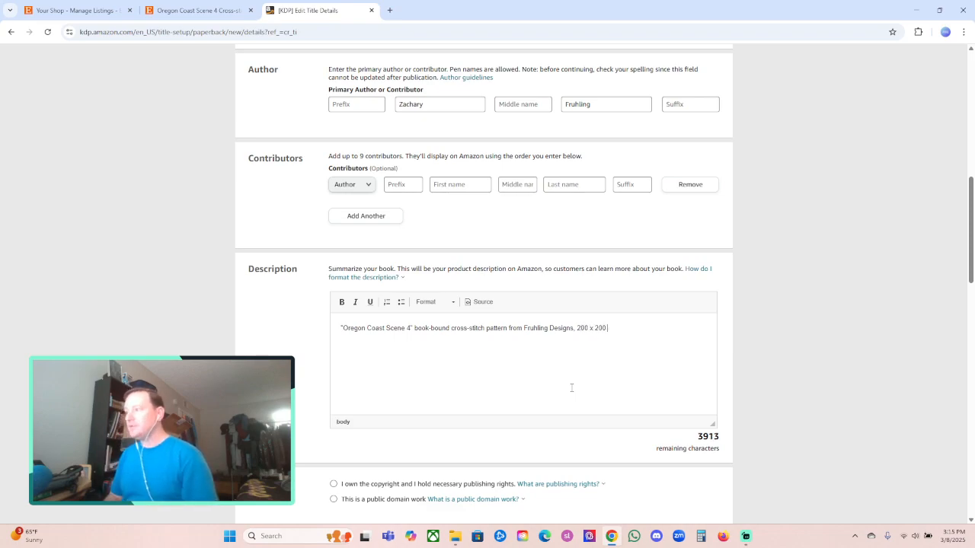
pyautogui.write('complete with')
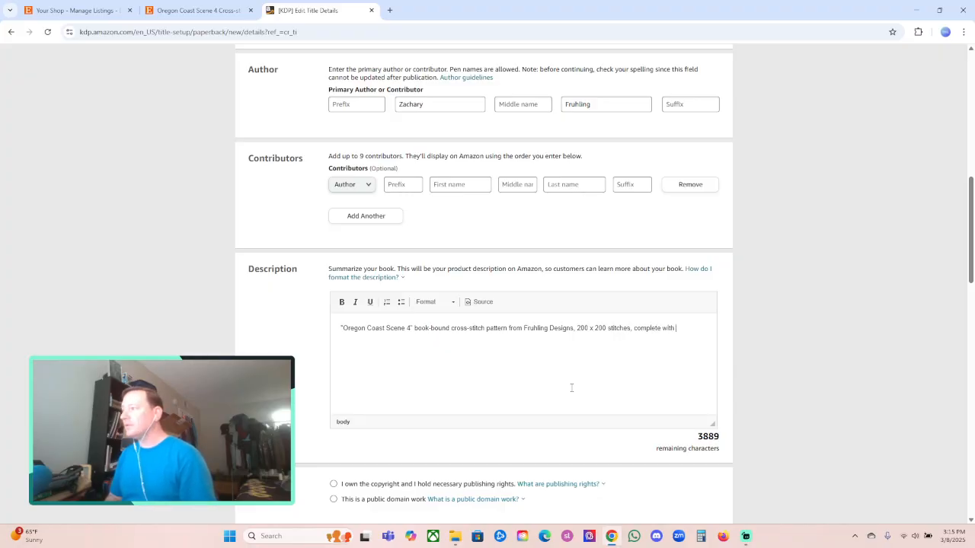
pyautogui.write(' list of needed cross-stitch floss/thread.')
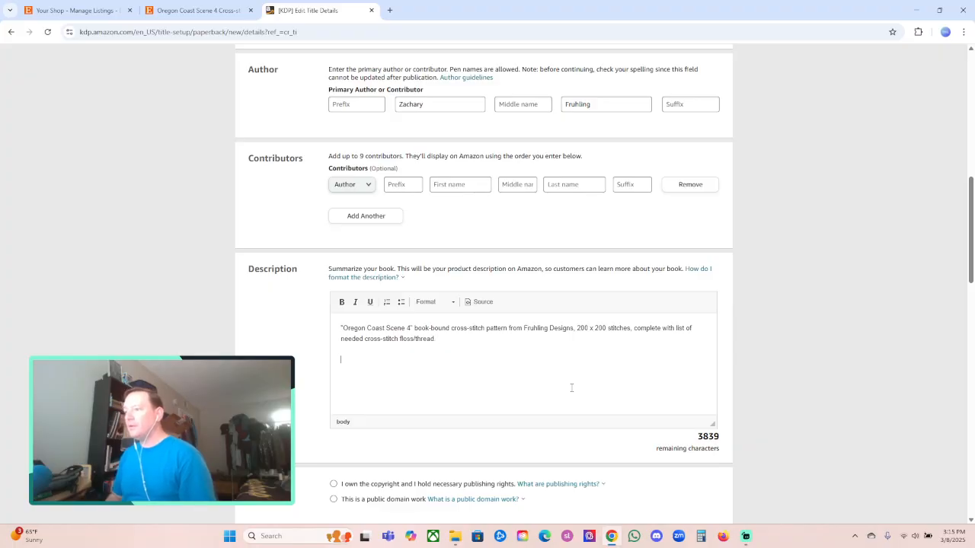
# Step: Add a "Format:" line to the description with a bulleted list: 8.5" x 11" for ease of stitching; Glossy softcover bound
pyautogui.press('Return')
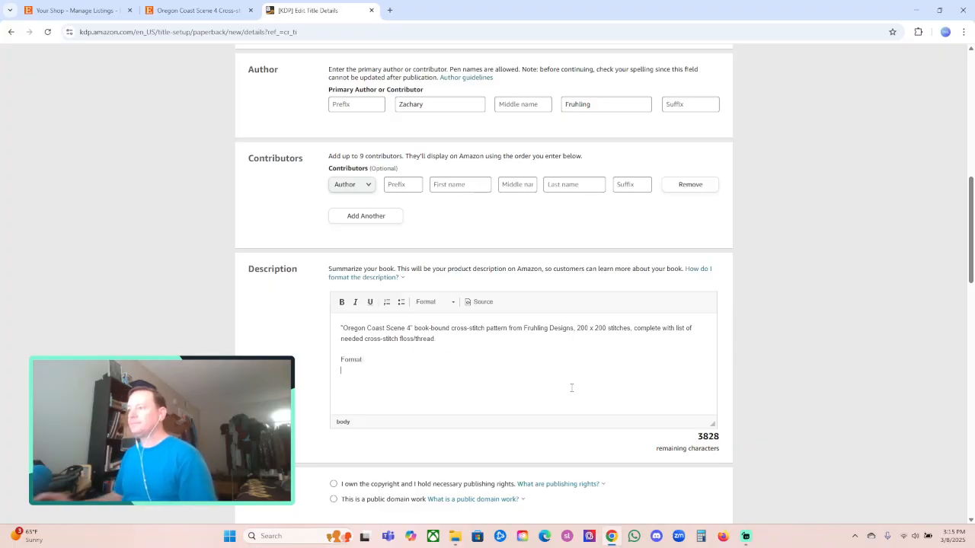
pyautogui.click(402, 302)
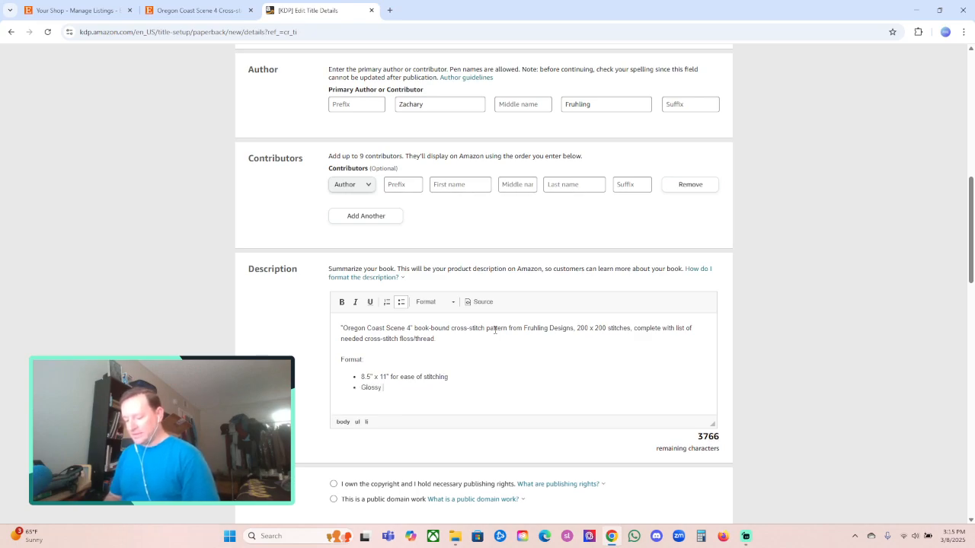
pyautogui.write('nd')
pyautogui.press('Return')
# Step: Add a third bullet: Contains both the colored version and the uncolored version of the "Oregon Coast Scene 4" cross-stitch pattern from Fruhling Designs
pyautogui.write('Cont')
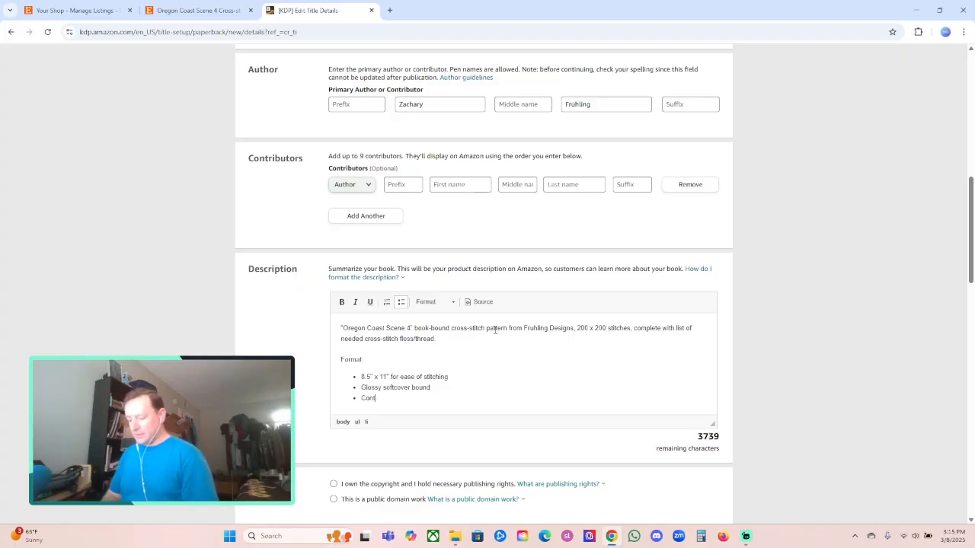
pyautogui.press('BackSpace')
pyautogui.press('BackSpace')
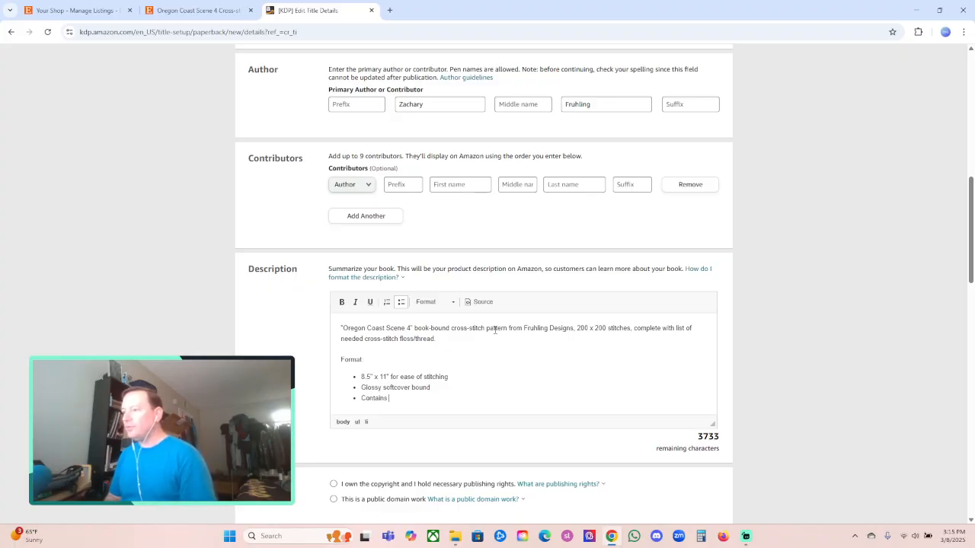
pyautogui.write('both the colored version and the uncolored version of the')
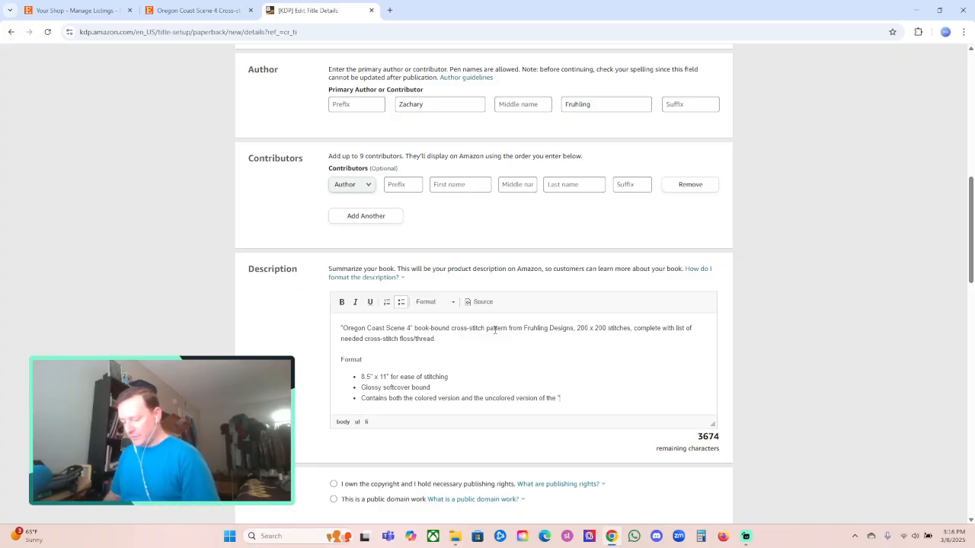
pyautogui.write('Oregon Coast Scene 4')
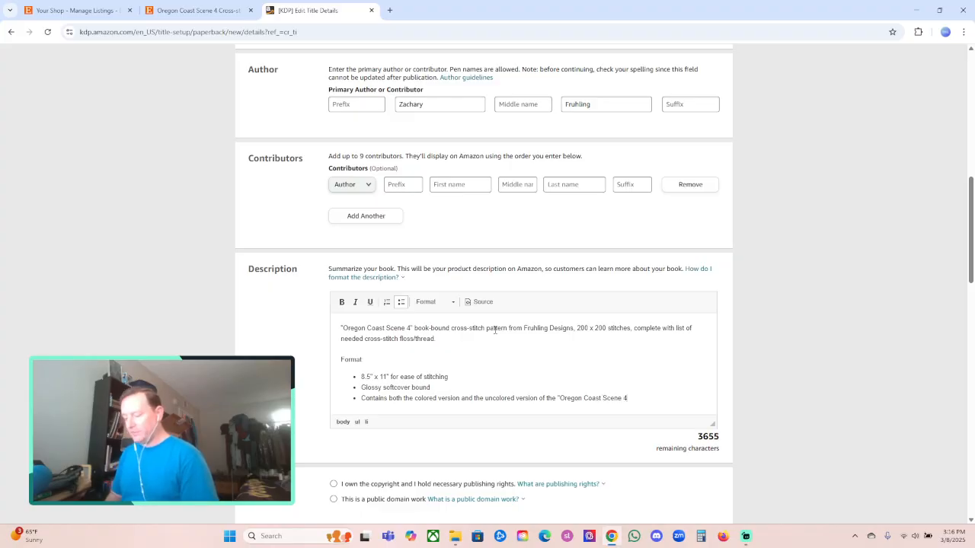
pyautogui.write('" cross-stitch pattern from Fruhling ')
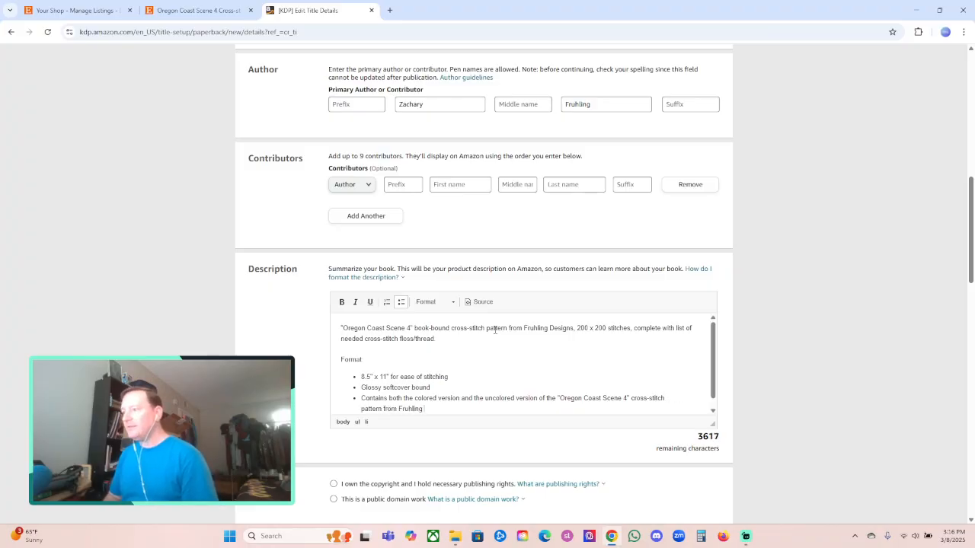
pyautogui.write('Designs')
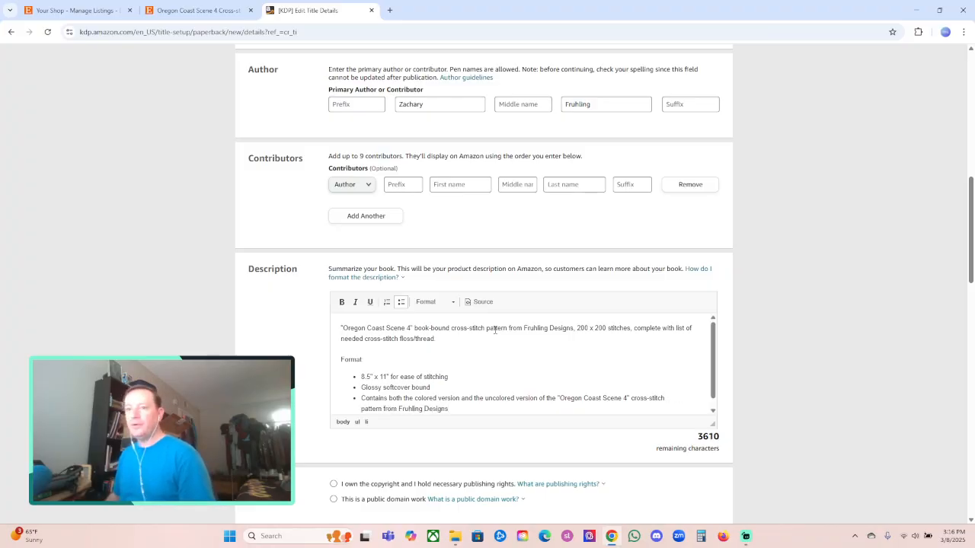
# Step: Below the bulleted list, write the closing line: This pattern is perfect for anyone who loves full-coverage cross-stitching and the Oregon coast!
pyautogui.press('Return')
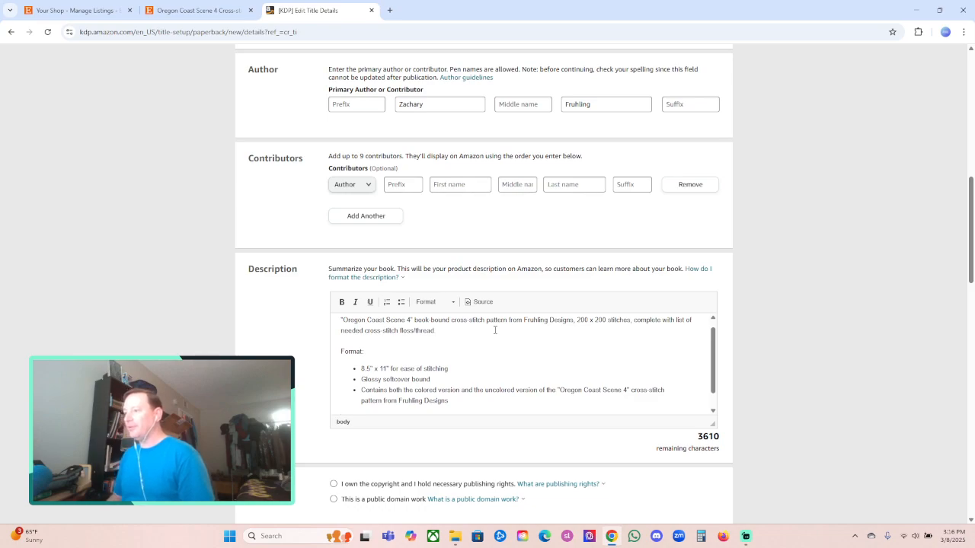
pyautogui.press('Return')
pyautogui.write('T')
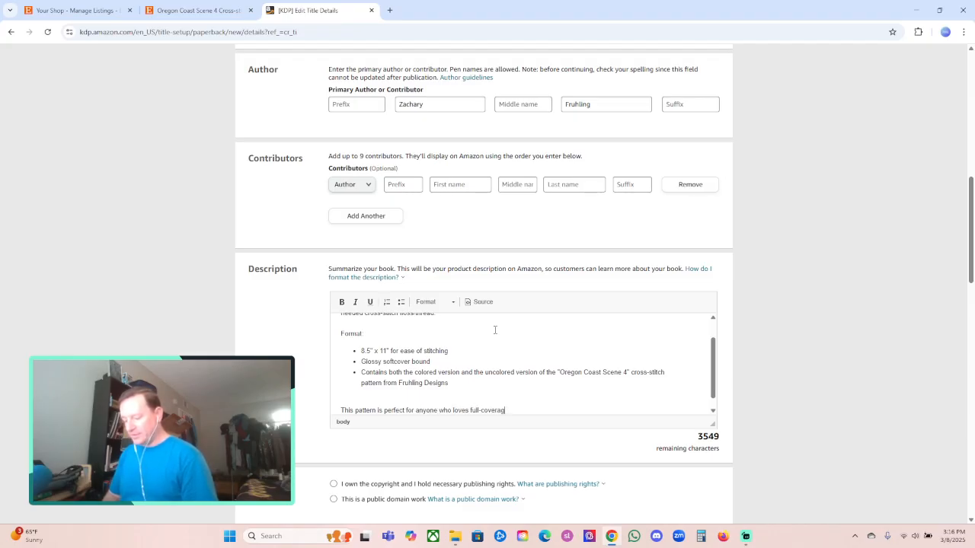
pyautogui.write('ching and')
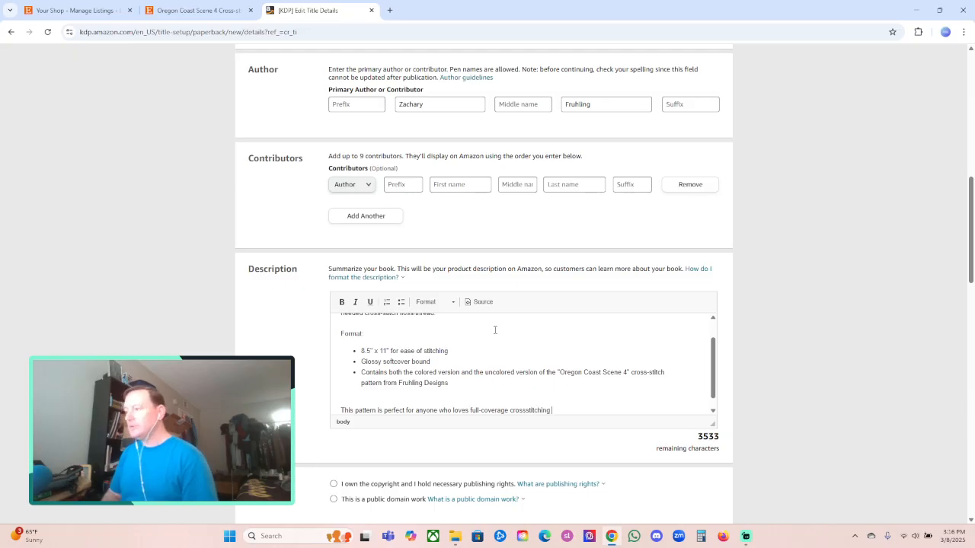
pyautogui.press('BackSpace')
pyautogui.press('BackSpace')
pyautogui.press('BackSpace')
pyautogui.press('BackSpace')
pyautogui.press('BackSpace')
pyautogui.press('BackSpace')
pyautogui.press('BackSpace')
pyautogui.press('BackSpace')
pyautogui.press('BackSpace')
pyautogui.press('BackSpace')
pyautogui.press('BackSpace')
pyautogui.press('BackSpace')
pyautogui.press('BackSpace')
pyautogui.press('BackSpace')
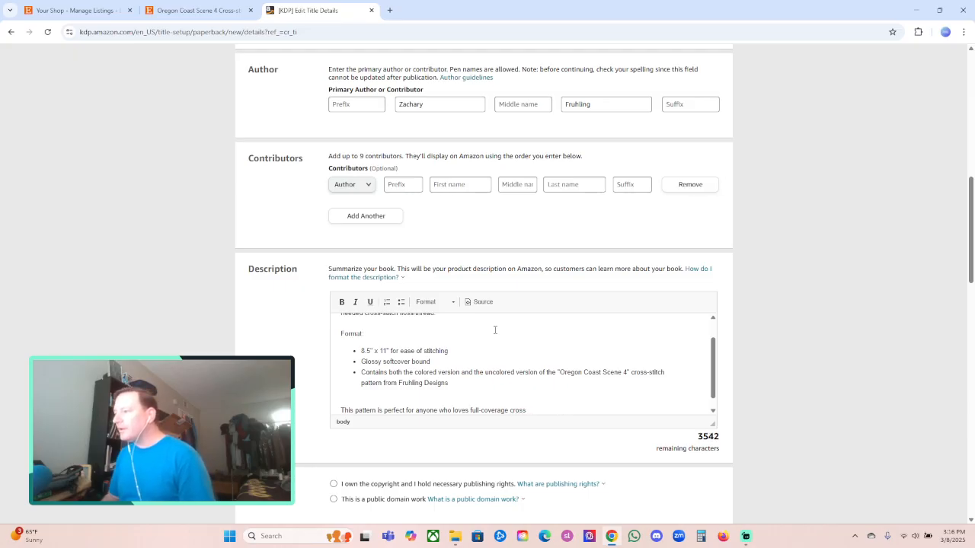
pyautogui.write('-stitching a')
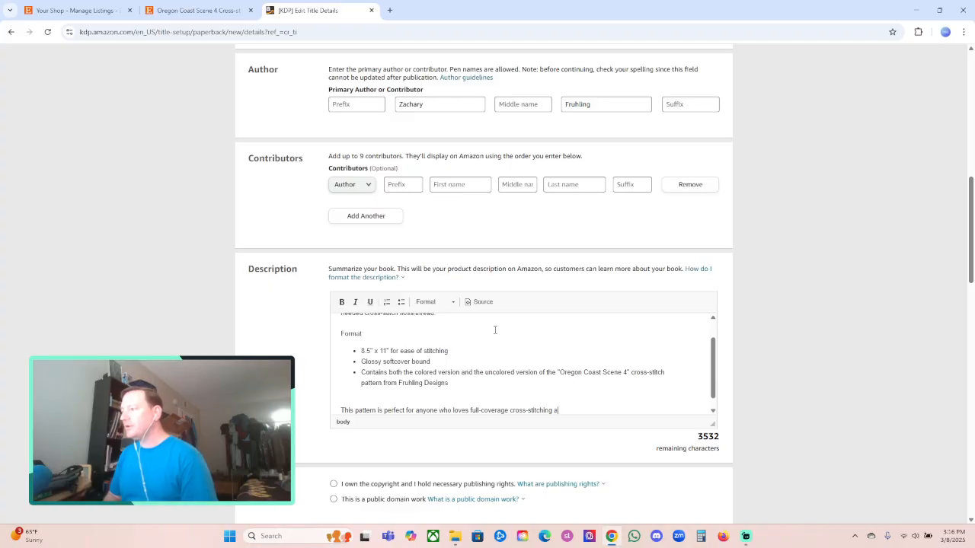
pyautogui.write('nd the Oreg')
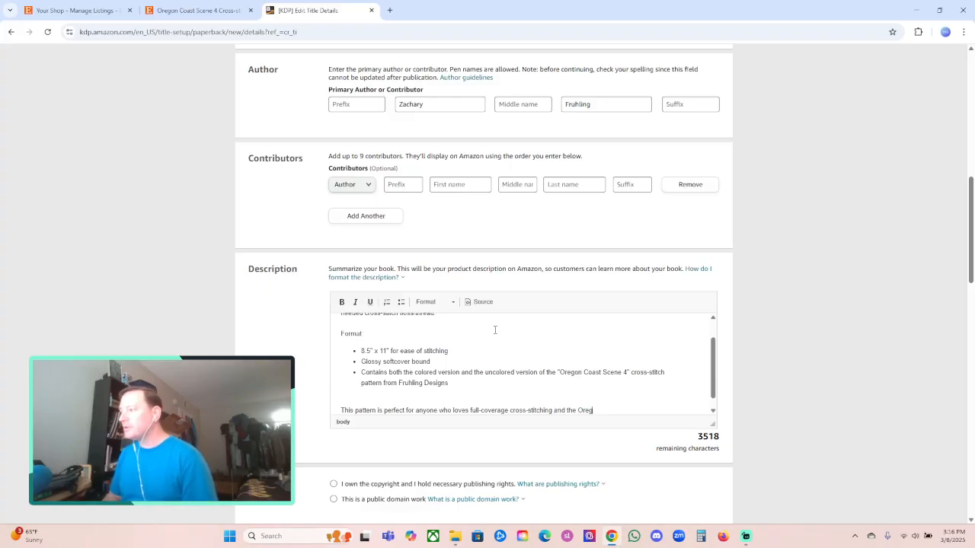
pyautogui.write('on coast')
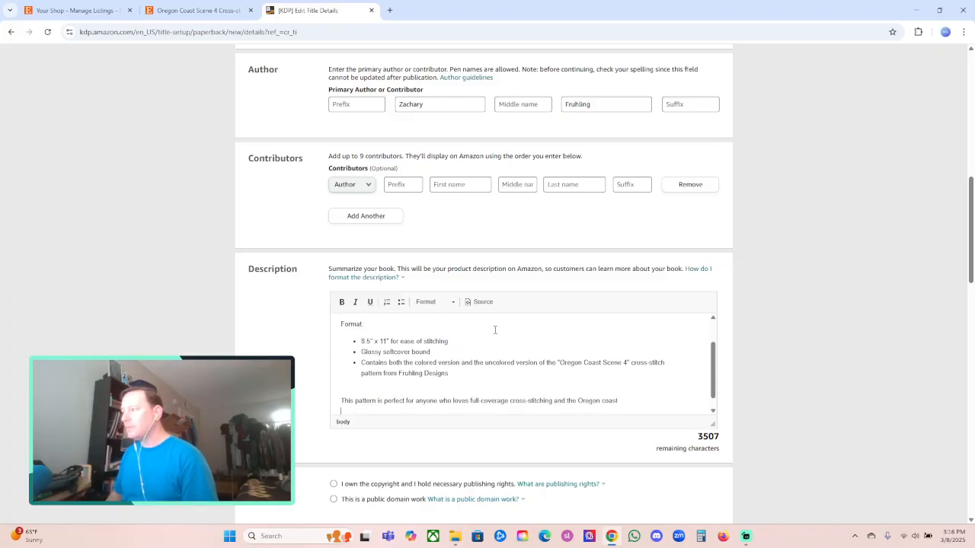
pyautogui.write('!')
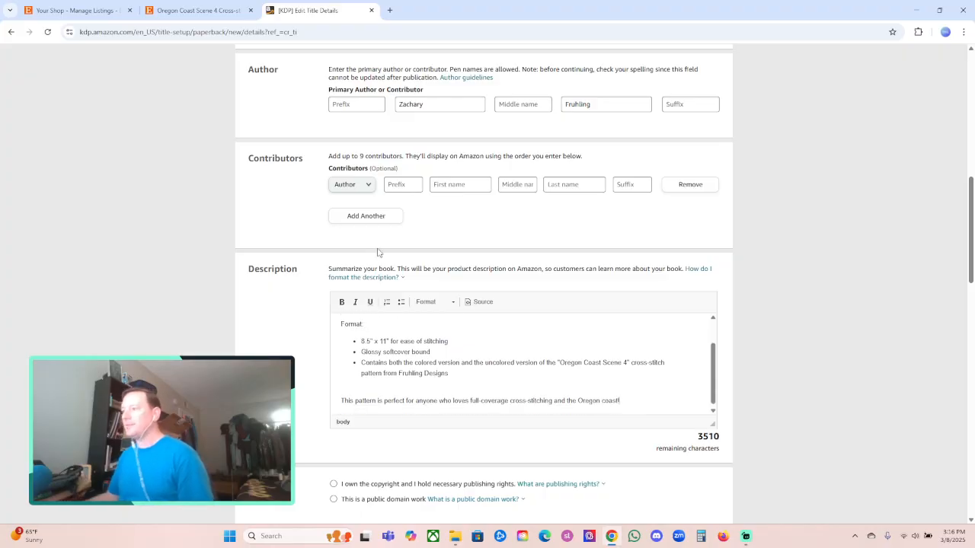
# Step: Make the "Format:" heading in the description bold
pyautogui.moveTo(373, 327); pyautogui.dragTo(340, 326)
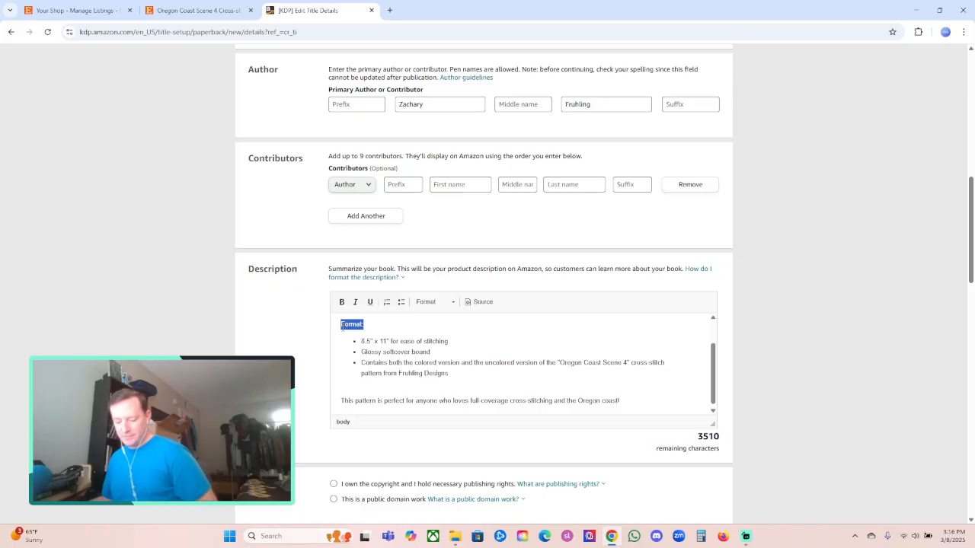
pyautogui.hotkey('ctrl', 'b')
pyautogui.click(407, 352)
pyautogui.scroll(1, 583, 394)
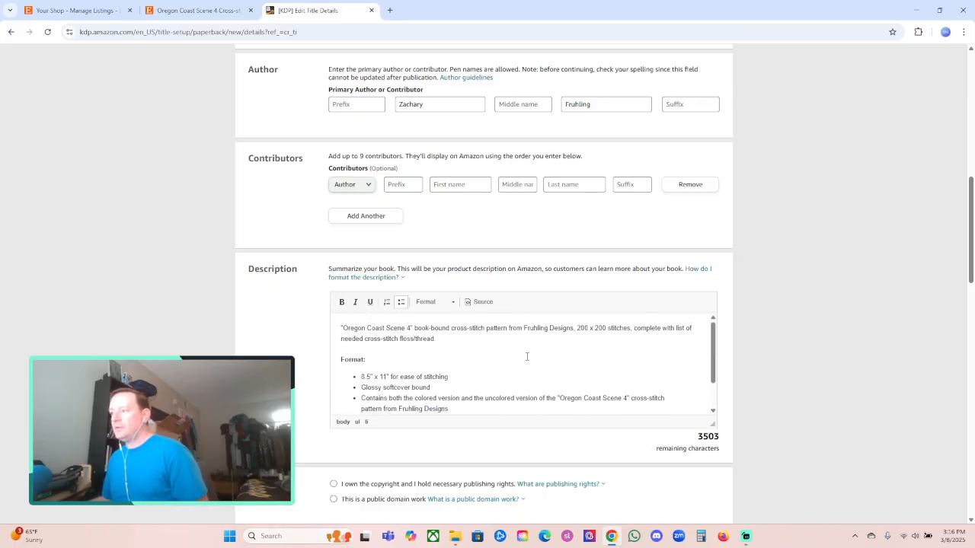
# Step: Declare ownership of the copyright and publishing rights, and answer No for sexually explicit images or title
pyautogui.scroll(-2, 526, 357)
pyautogui.scroll(-2, 814, 326)
pyautogui.click(336, 333)
pyautogui.click(336, 448)
# Step: Choose and save the book category Crafts, Hobbies & Home › Needlecrafts & Textile Crafts with the Cross-Stitch placement
pyautogui.scroll(-1, 431, 407)
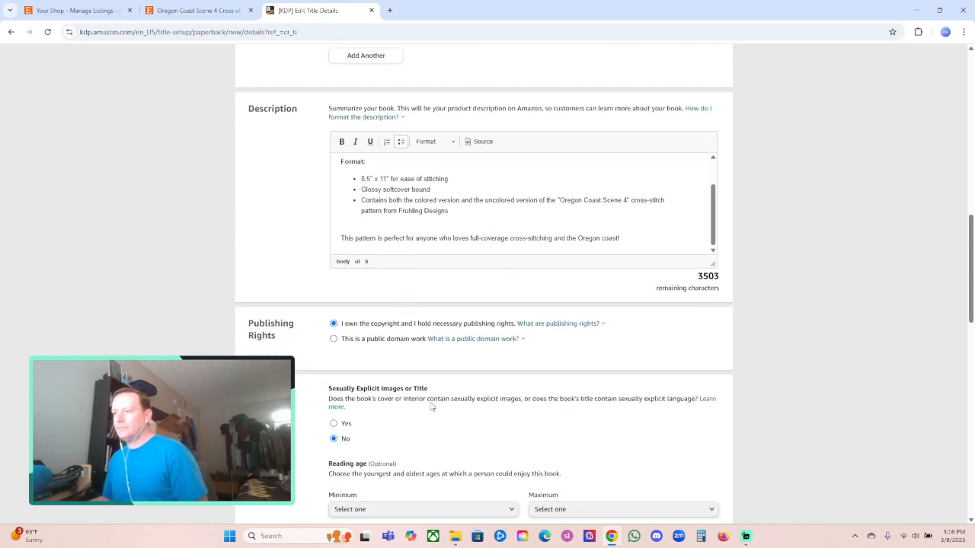
pyautogui.scroll(-4, 432, 406)
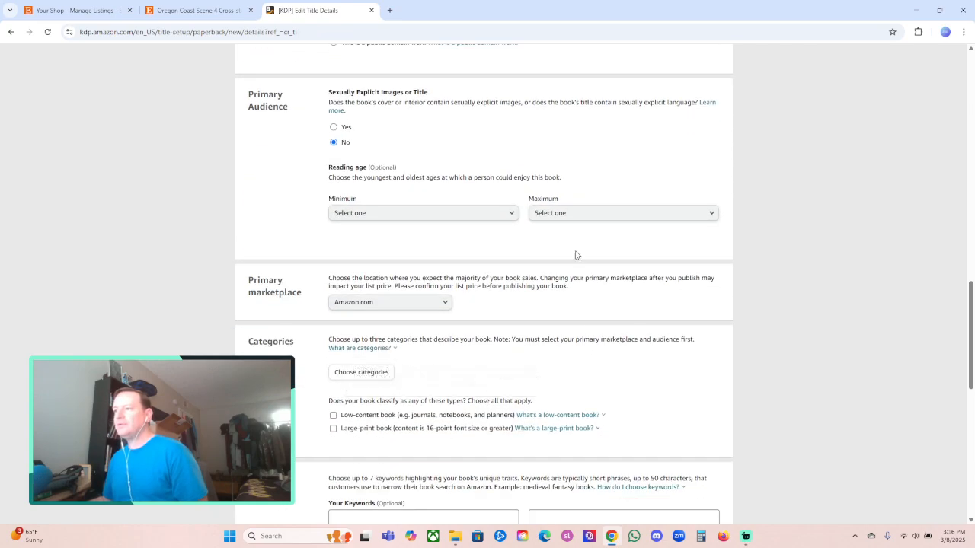
pyautogui.click(363, 372)
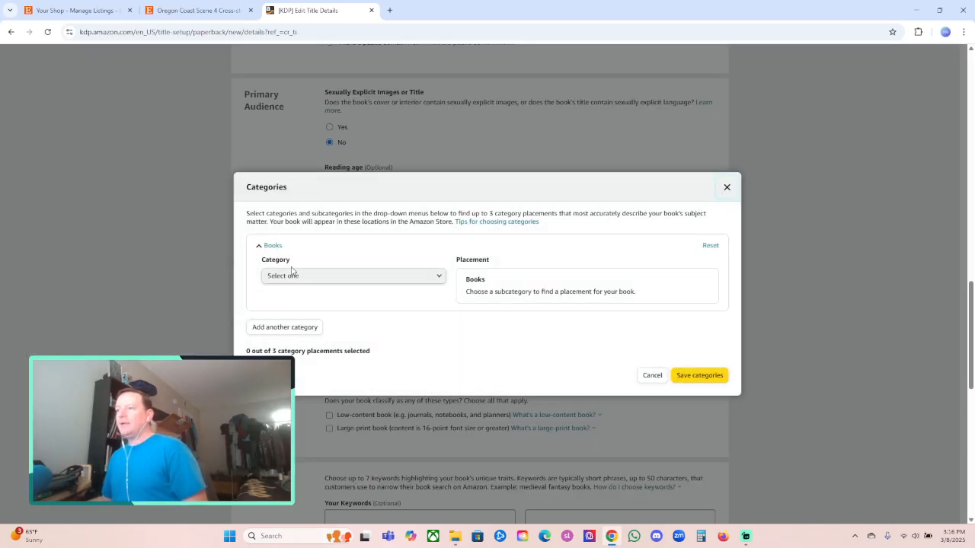
pyautogui.click(294, 275)
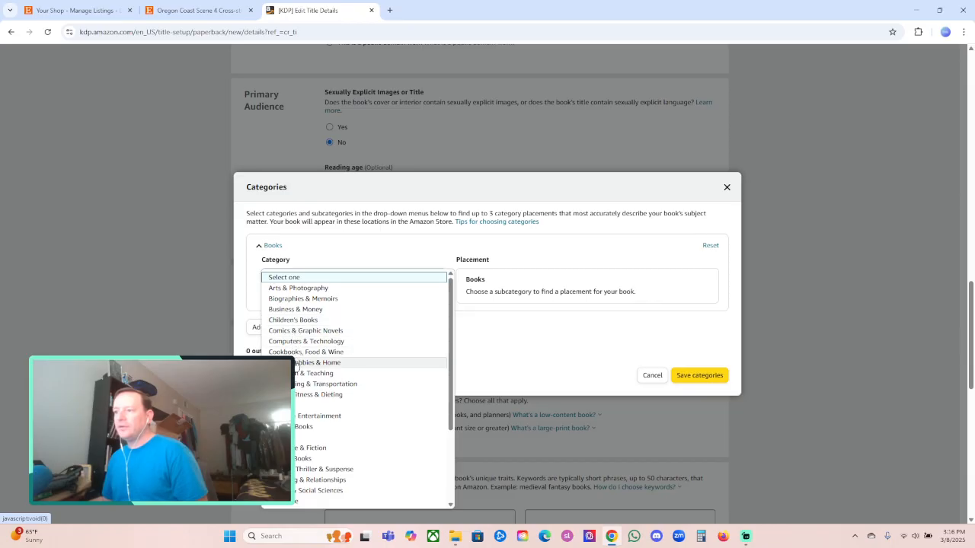
pyautogui.click(297, 362)
pyautogui.click(305, 309)
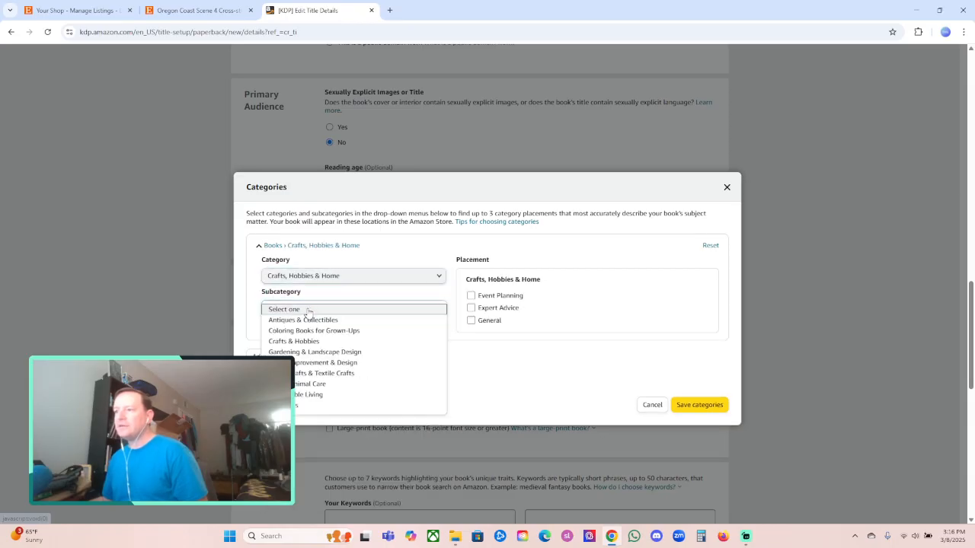
pyautogui.click(303, 373)
pyautogui.click(471, 320)
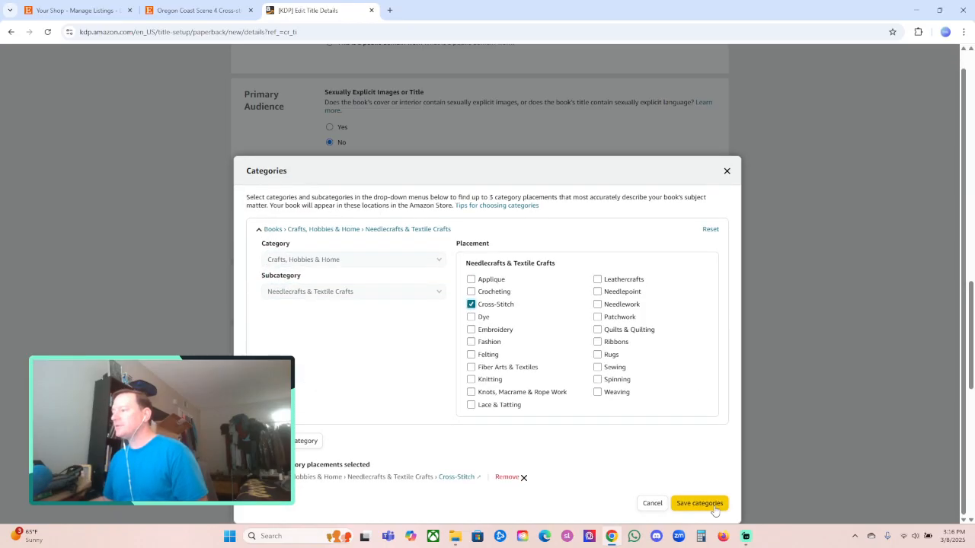
pyautogui.click(699, 503)
# Step: Enter the first two keywords: "Oregon Coast Cross Stitch Pattern" and "Oregon Coast Cross-Stitch Pattern"
pyautogui.scroll(-3, 737, 360)
pyautogui.click(451, 350)
pyautogui.write('Ore')
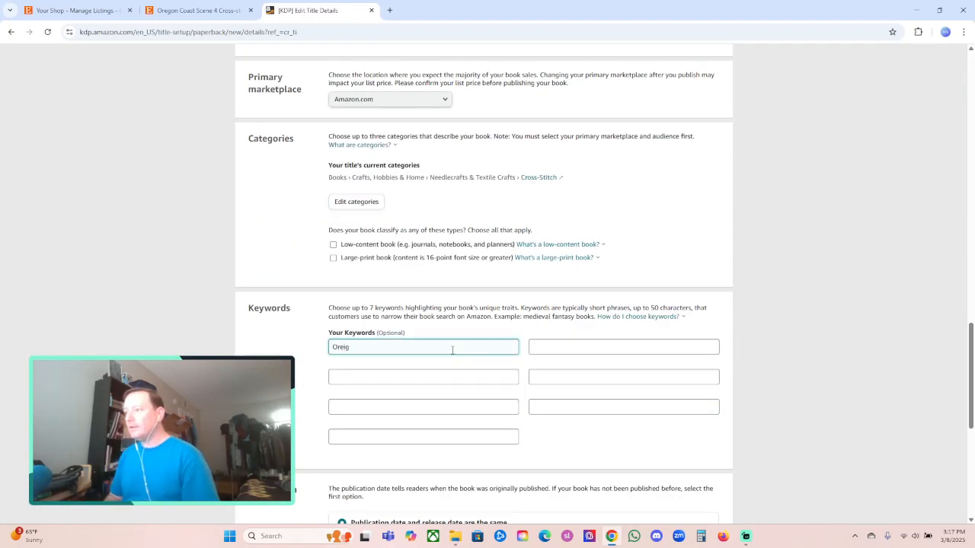
pyautogui.write('gon Coast ')
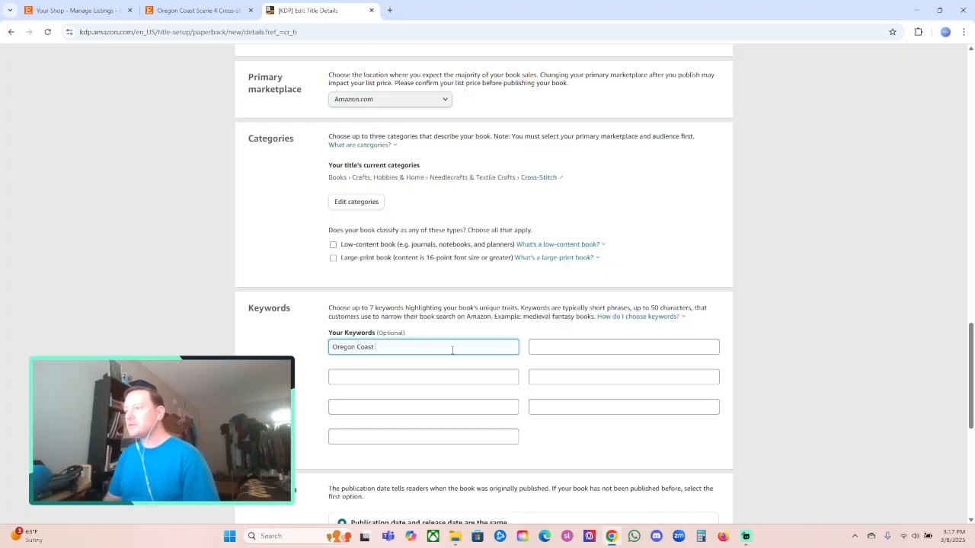
pyautogui.write('Cross Stit')
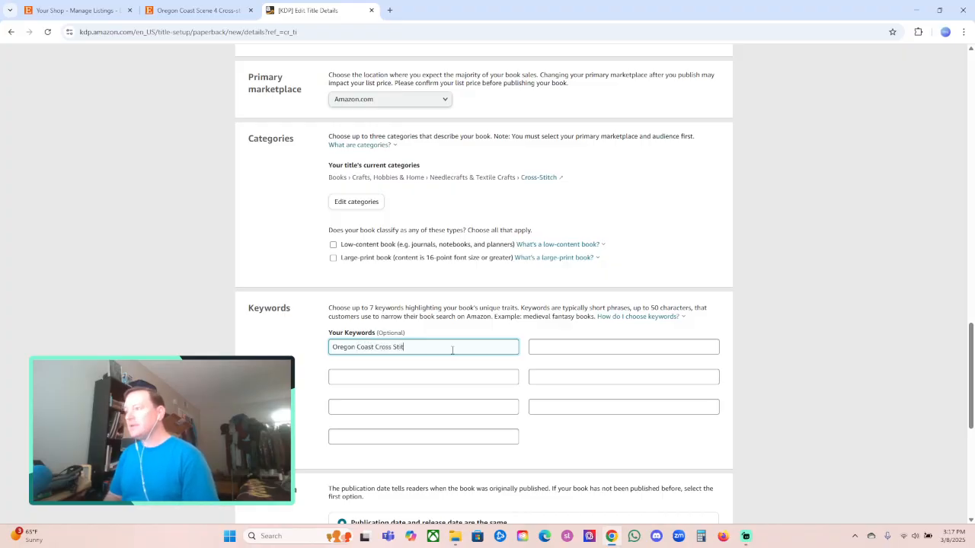
pyautogui.write('ch Pattern')
pyautogui.click(431, 374)
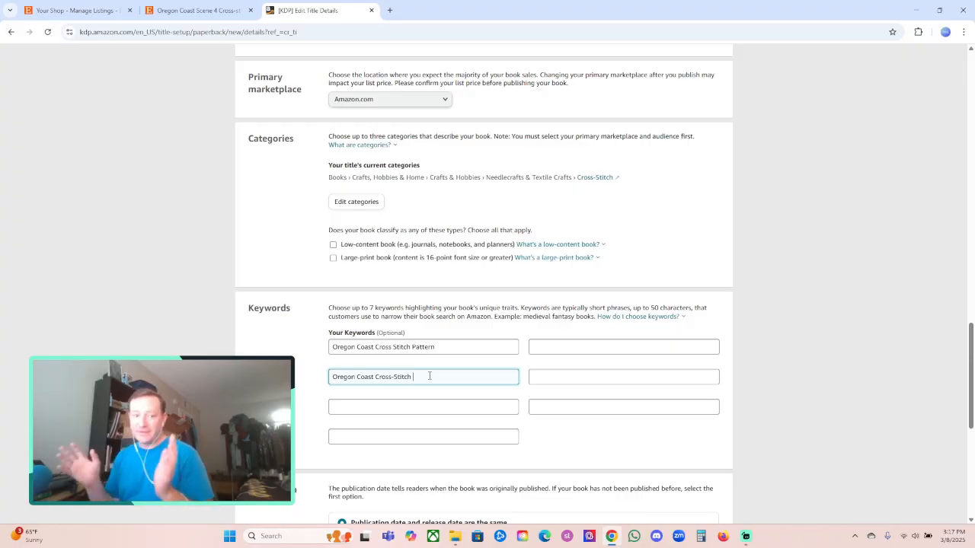
pyautogui.write('rn')
# Step: Add the keywords "Oregon Coast", "Oregon Cross Stitch Pattern" and "Oregon Cross-Stitch Pattern"
pyautogui.click(417, 407)
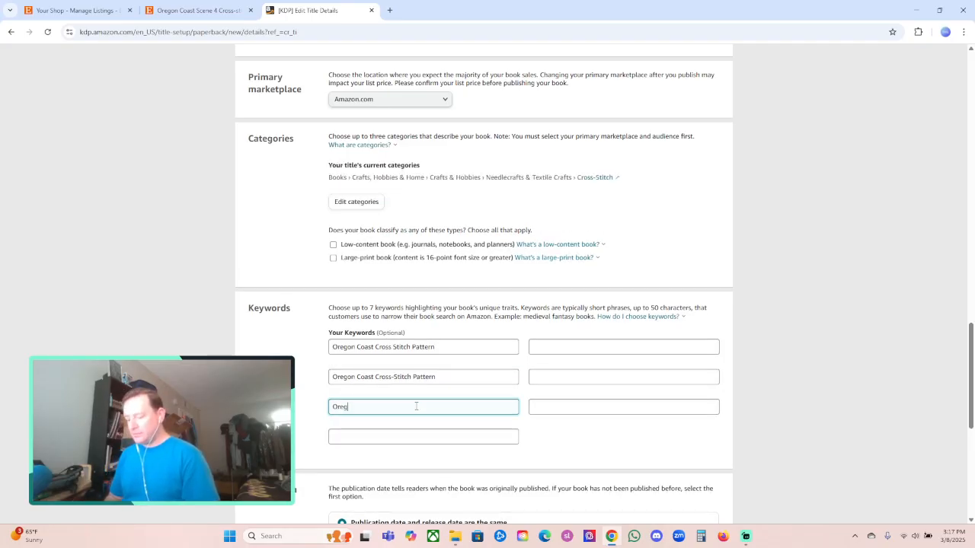
pyautogui.write('Oregon Coast')
pyautogui.click(396, 437)
pyautogui.write('Oregon Cross Stitch Pattern')
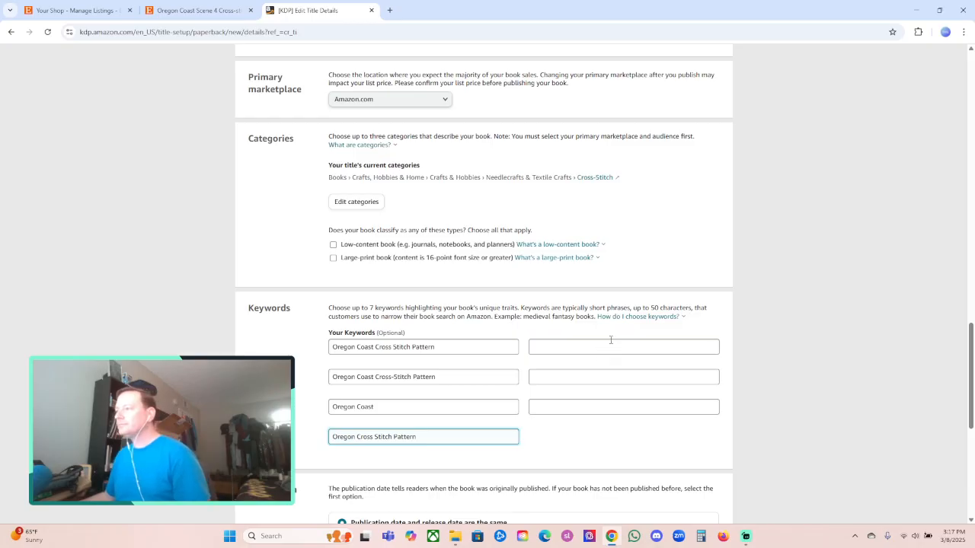
pyautogui.click(610, 347)
pyautogui.write('Oregon Cross-Stitch Pattern')
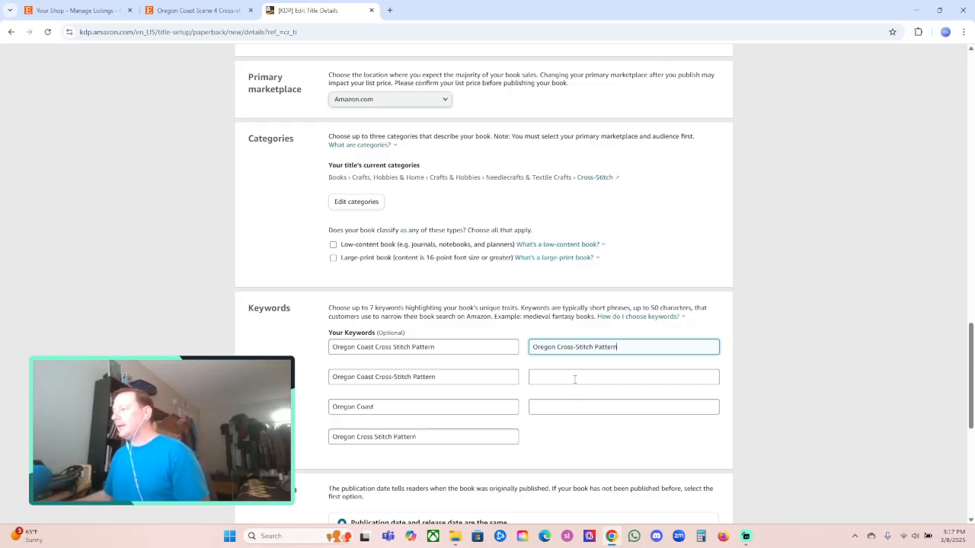
# Step: Fill the last two keywords with "Fruhling Designs" and "Cross Stitch Patterns"
pyautogui.click(574, 379)
pyautogui.write('Fruhling Designs')
pyautogui.click(643, 406)
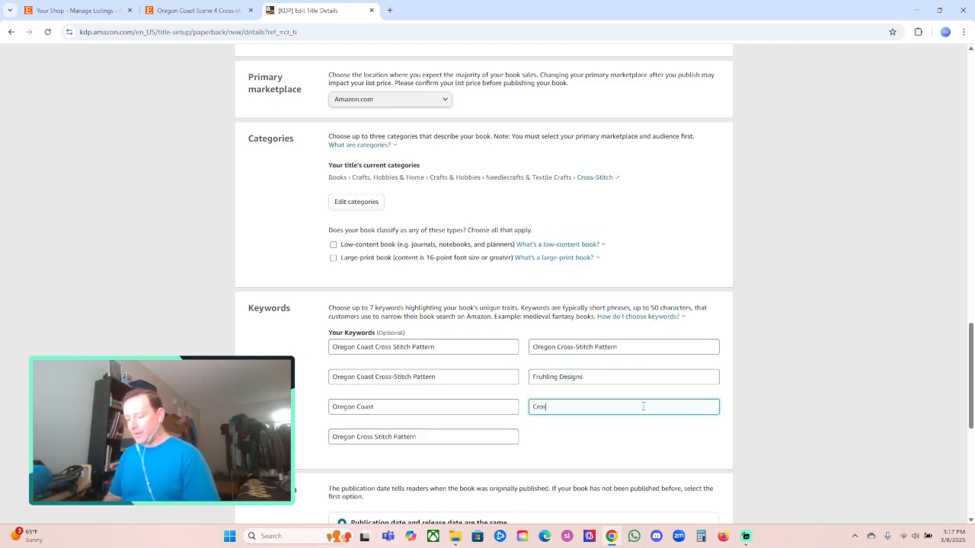
pyautogui.write('Cross Stitch Patterns')
# Step: Save the paperback details, continue to the content stage, and assign the book a free KDP ISBN
pyautogui.scroll(-3, 816, 330)
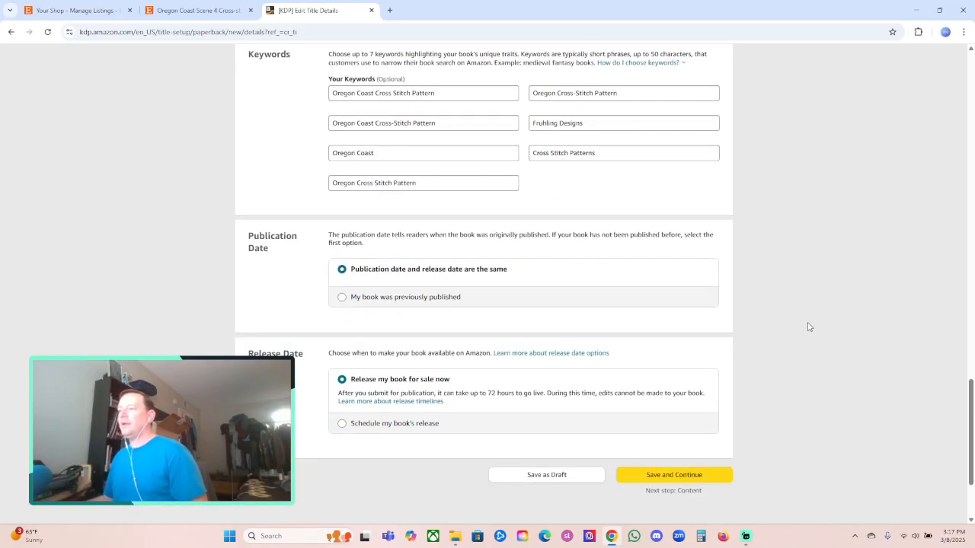
pyautogui.click(679, 473)
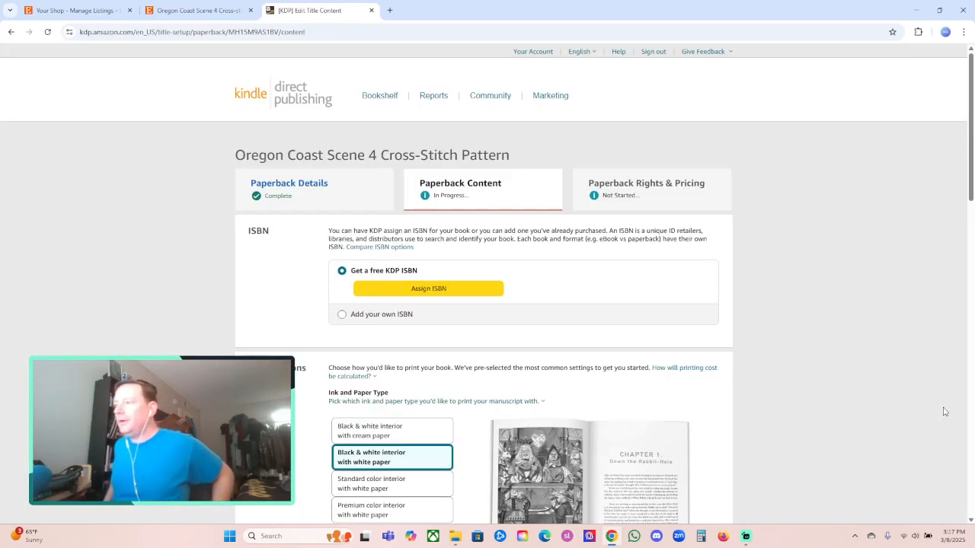
pyautogui.click(485, 290)
pyautogui.click(769, 310)
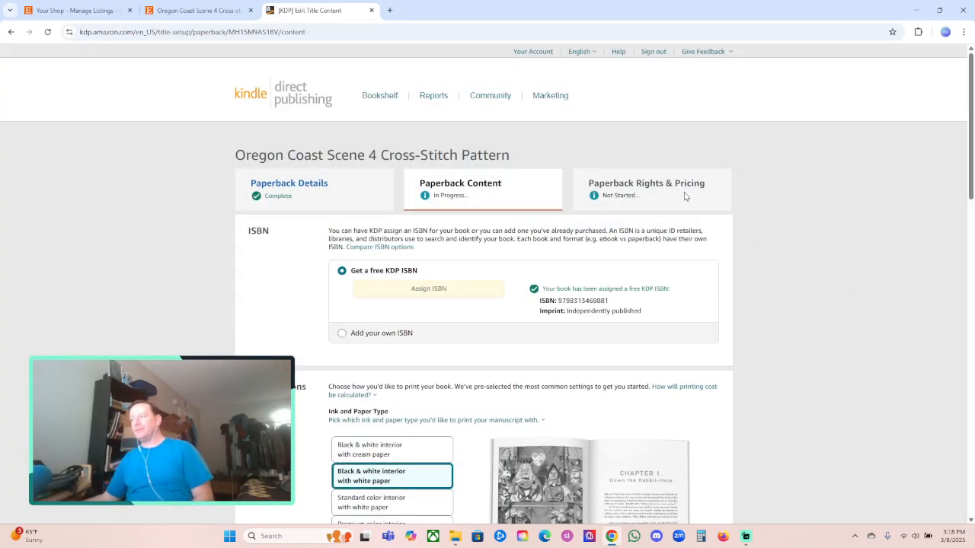
# Step: Set the print options to premium color interior with white paper, 8.5 x 11 in trim size and a glossy cover finish
pyautogui.scroll(-1, 694, 197)
pyautogui.click(399, 428)
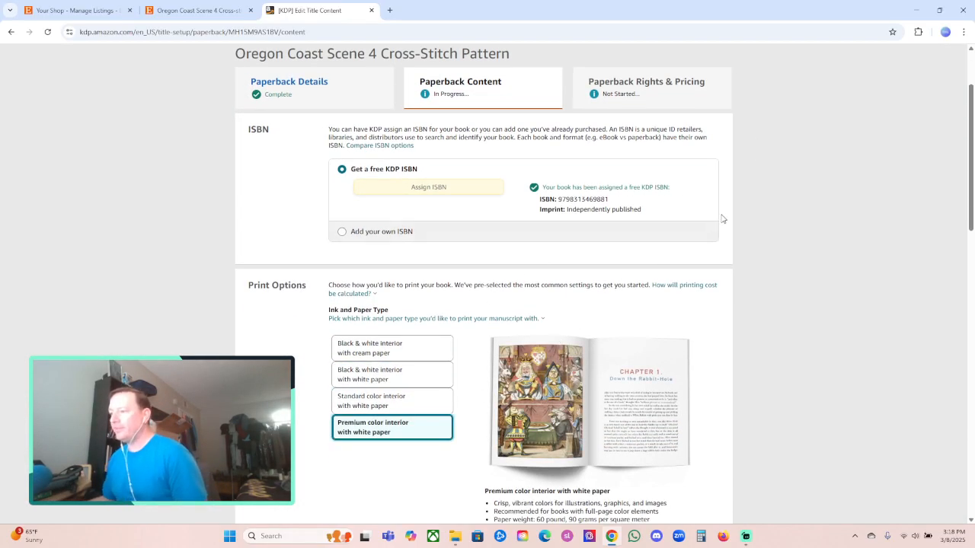
pyautogui.scroll(-3, 721, 223)
pyautogui.click(540, 313)
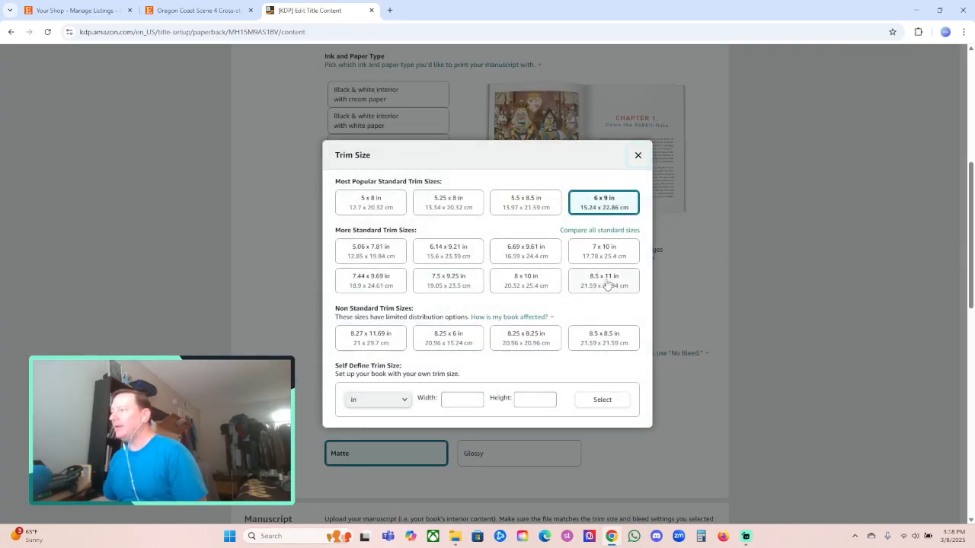
pyautogui.click(603, 284)
pyautogui.click(540, 448)
# Step: Upload "Oregon Coast Scene 4 Cross-Stitch Pattern (Print Edition)" from its Cross-Stitch Patterns subfolder as the manuscript
pyautogui.scroll(-2, 750, 305)
pyautogui.scroll(-2, 750, 274)
pyautogui.click(363, 248)
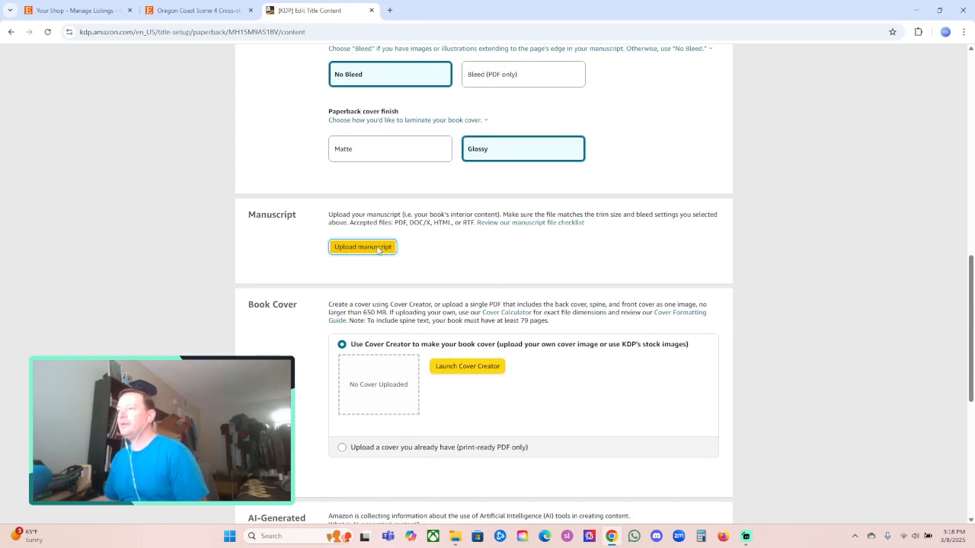
pyautogui.click(76, 310)
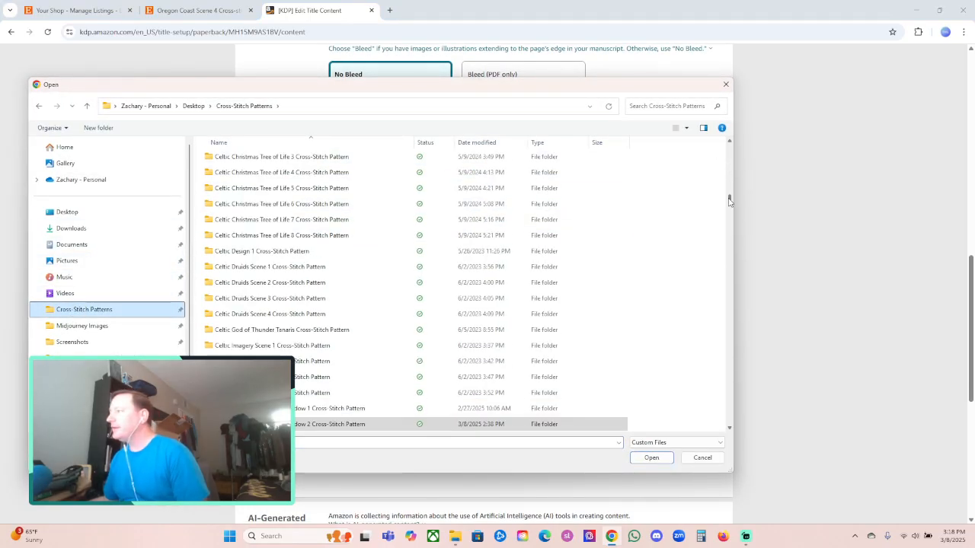
pyautogui.moveTo(729, 201); pyautogui.dragTo(732, 322)
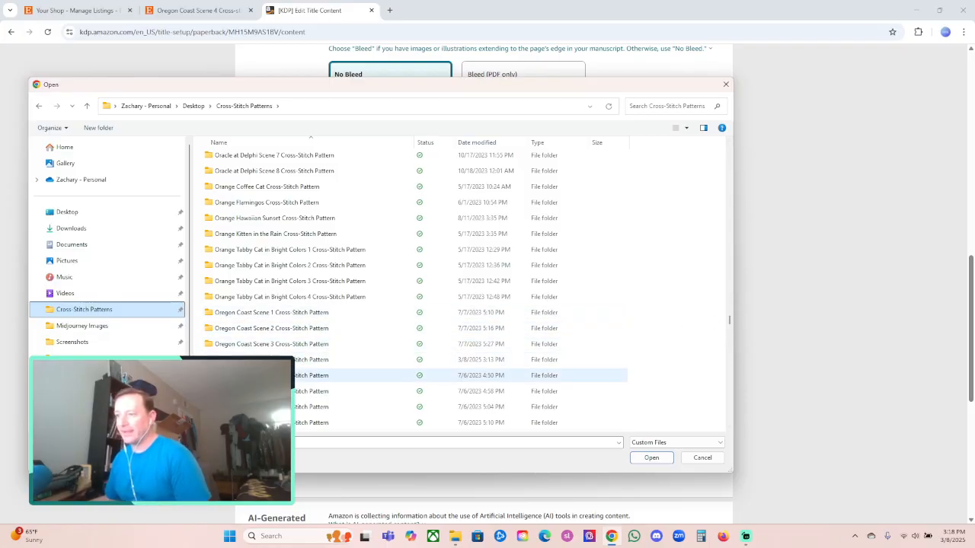
pyautogui.doubleClick(305, 361)
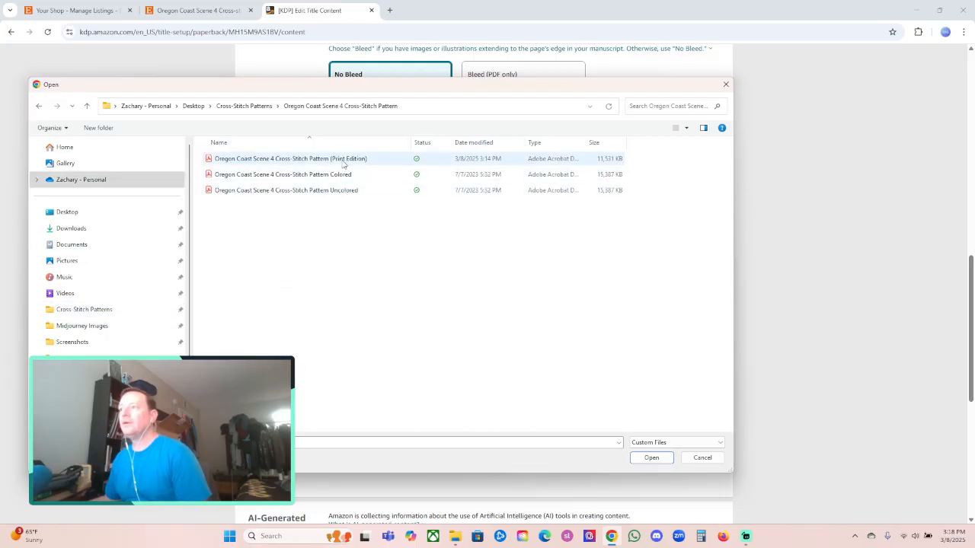
pyautogui.click(342, 158)
pyautogui.click(650, 458)
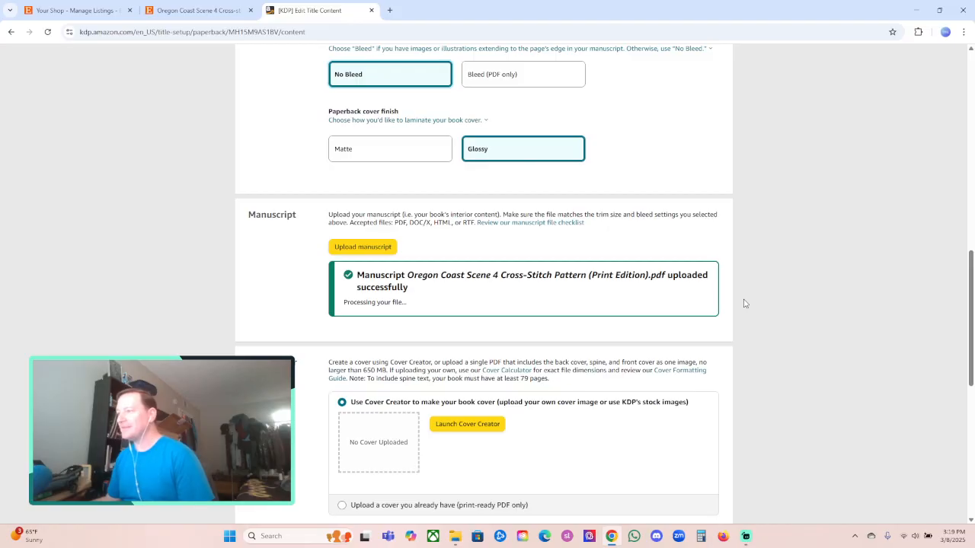
# Step: Launch Cover Creator and load the "Oregon Coast Scene 4 Cross-Stitch Pattern" image from the computer as the cover image
pyautogui.scroll(-1, 745, 304)
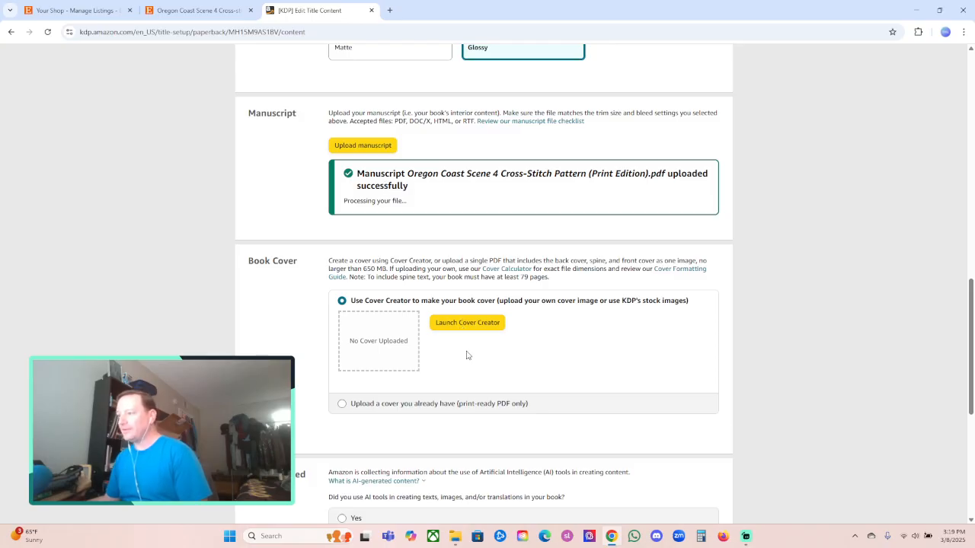
pyautogui.click(467, 323)
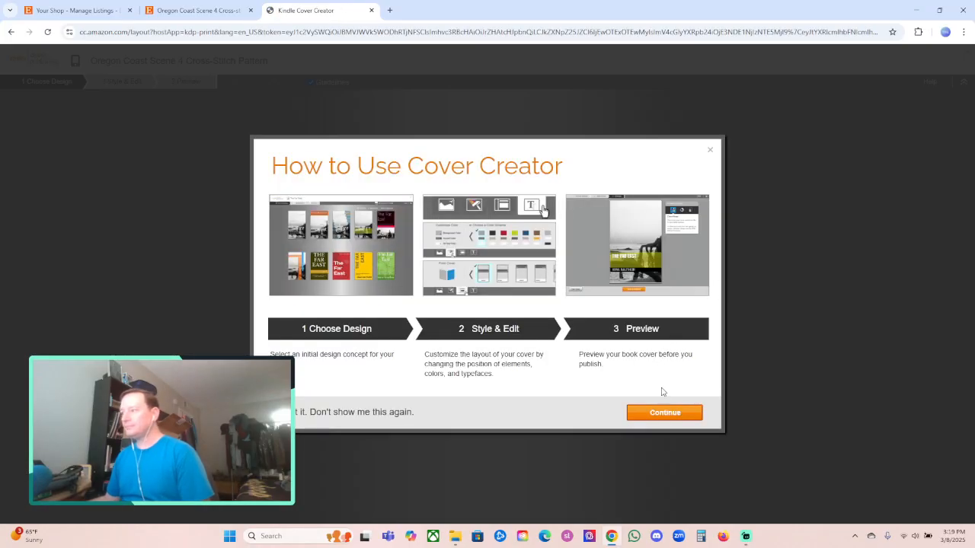
pyautogui.click(654, 413)
pyautogui.click(492, 320)
pyautogui.click(236, 168)
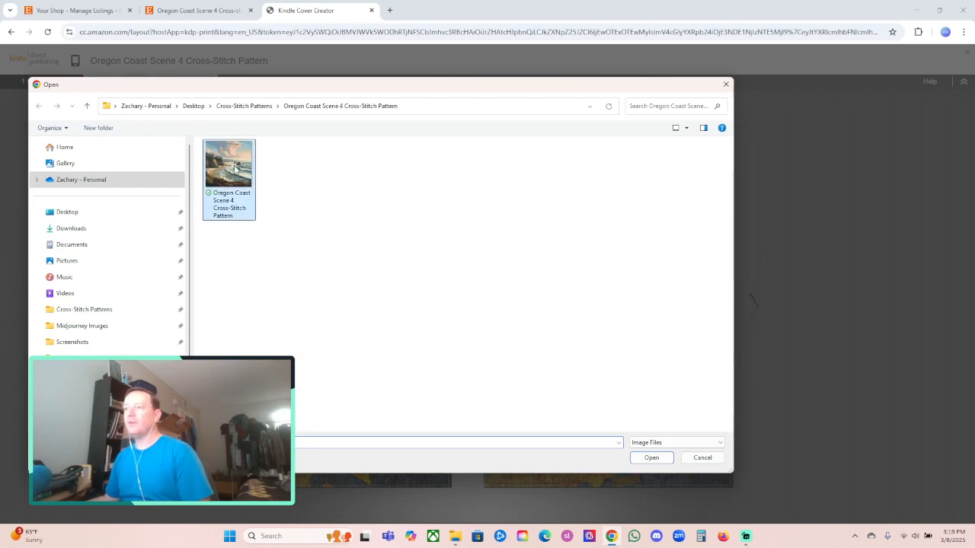
pyautogui.click(651, 457)
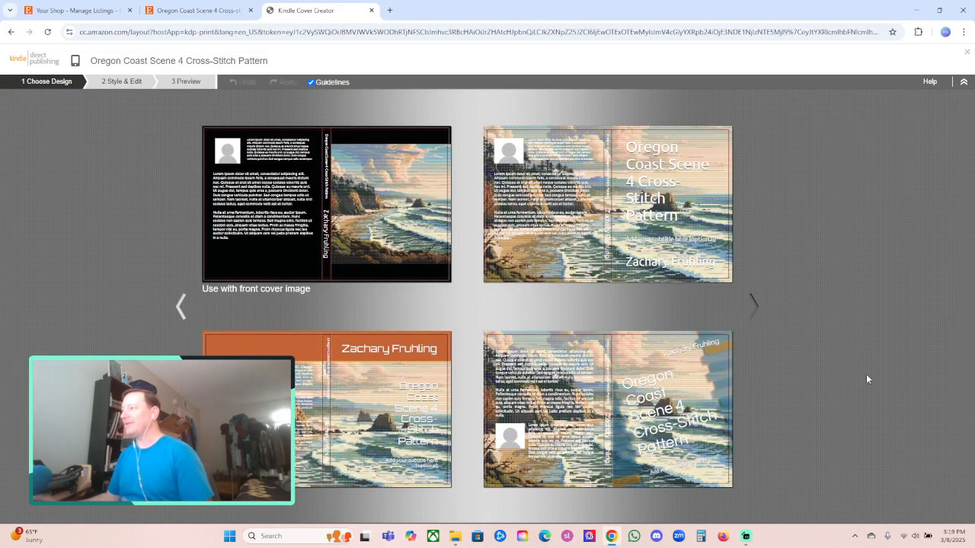
# Step: Choose the cover design with the pink title block and apply the layout that places the author band beneath the front image
pyautogui.click(758, 309)
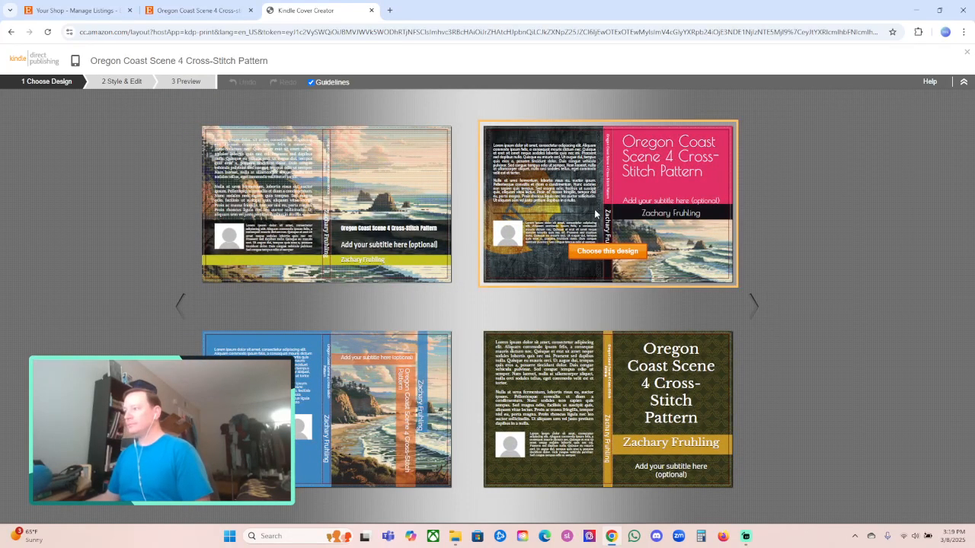
pyautogui.click(607, 251)
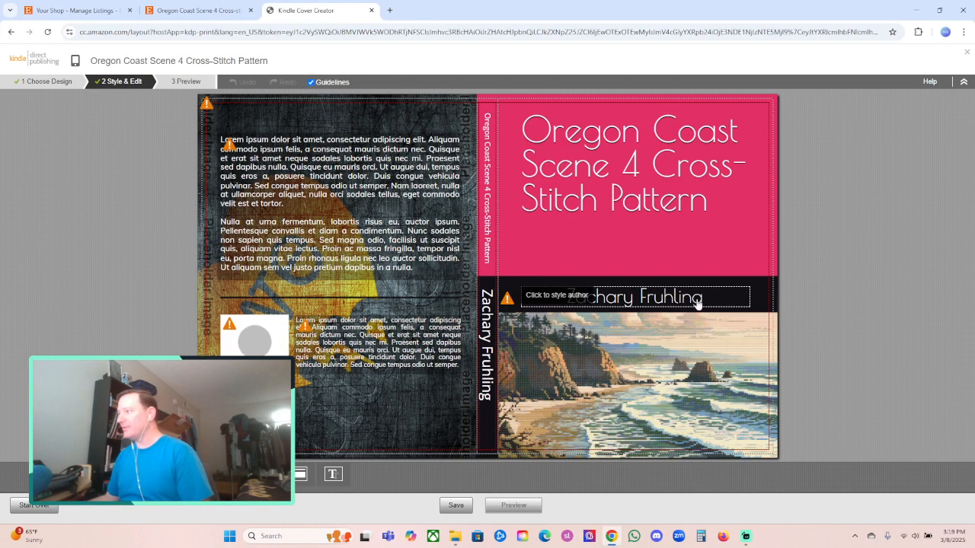
pyautogui.click(299, 476)
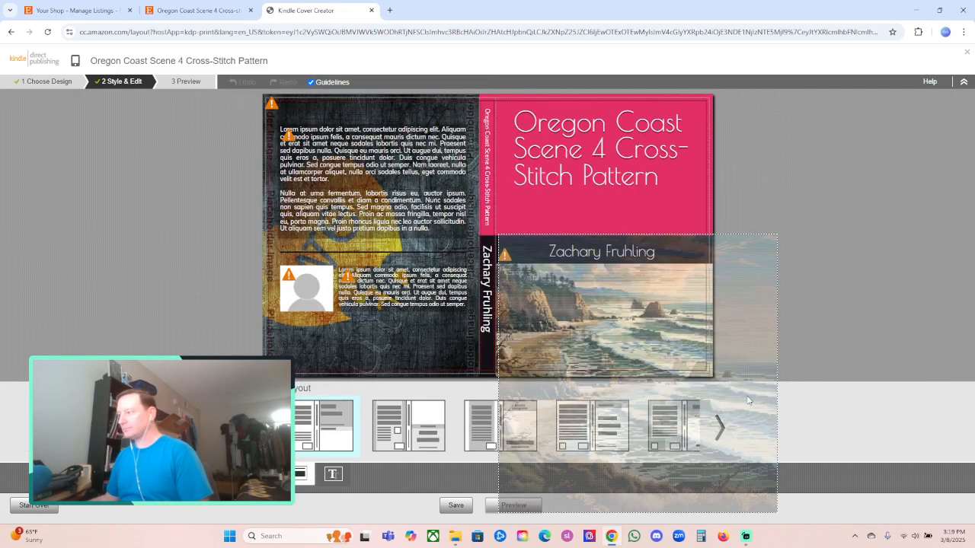
pyautogui.click(719, 432)
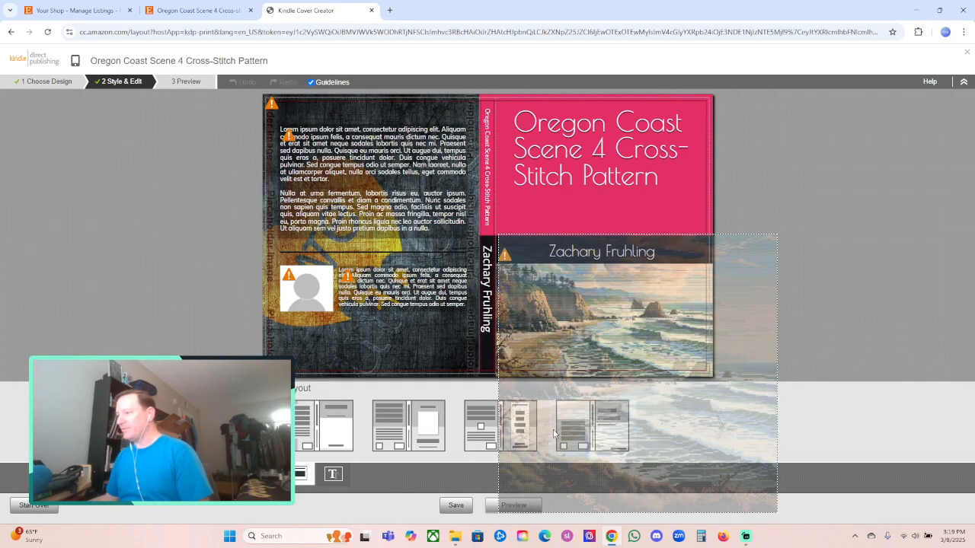
pyautogui.click(585, 434)
pyautogui.click(918, 203)
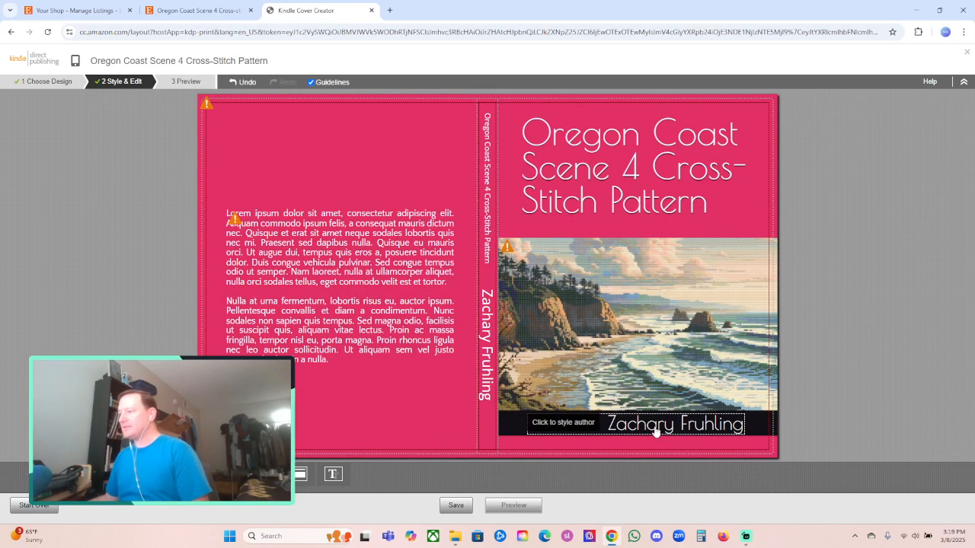
# Step: Replace the author name on the front cover with "Fruhling Designs" and center it
pyautogui.click(655, 428)
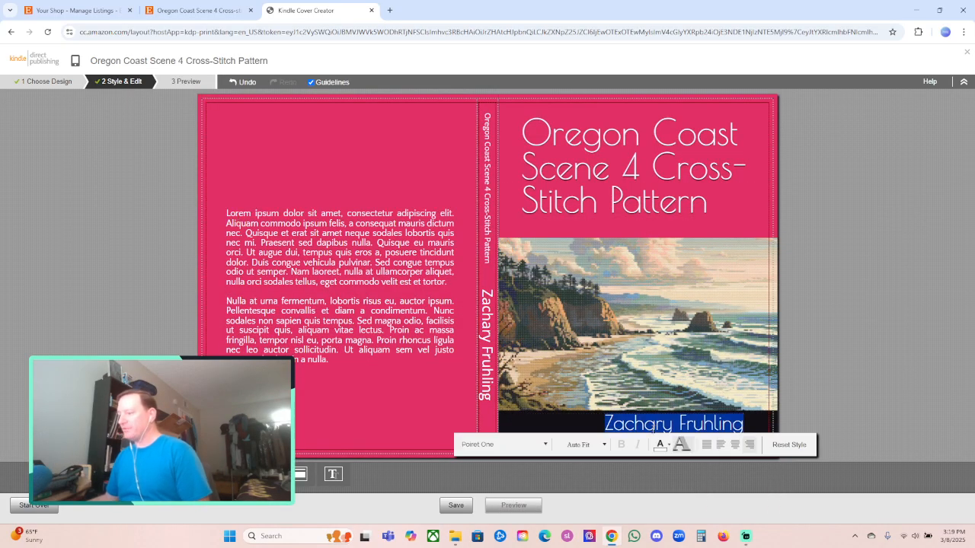
pyautogui.press('BackSpace')
pyautogui.write('Fruhling Designs')
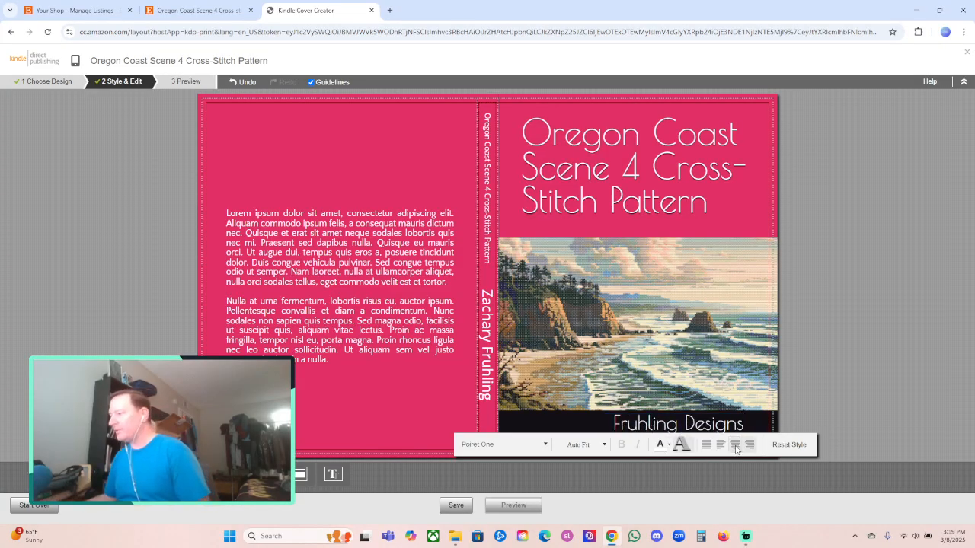
pyautogui.click(736, 446)
pyautogui.click(849, 344)
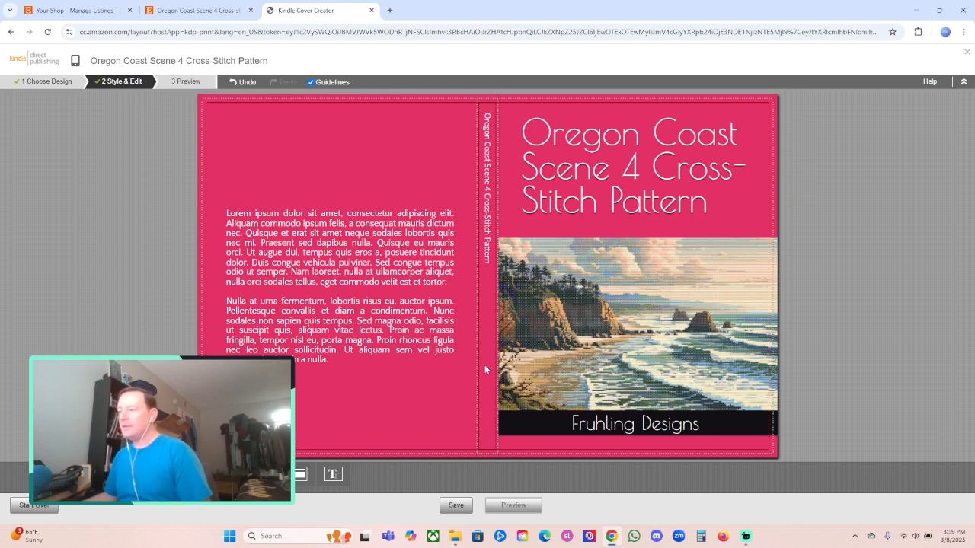
# Step: Replace the author name on the spine with "Fruhling Designs"
pyautogui.click(486, 369)
pyautogui.press('End')
pyautogui.hotkey('ctrl', 'shift', 'Left')
pyautogui.hotkey('ctrl', 'shift', 'Left')
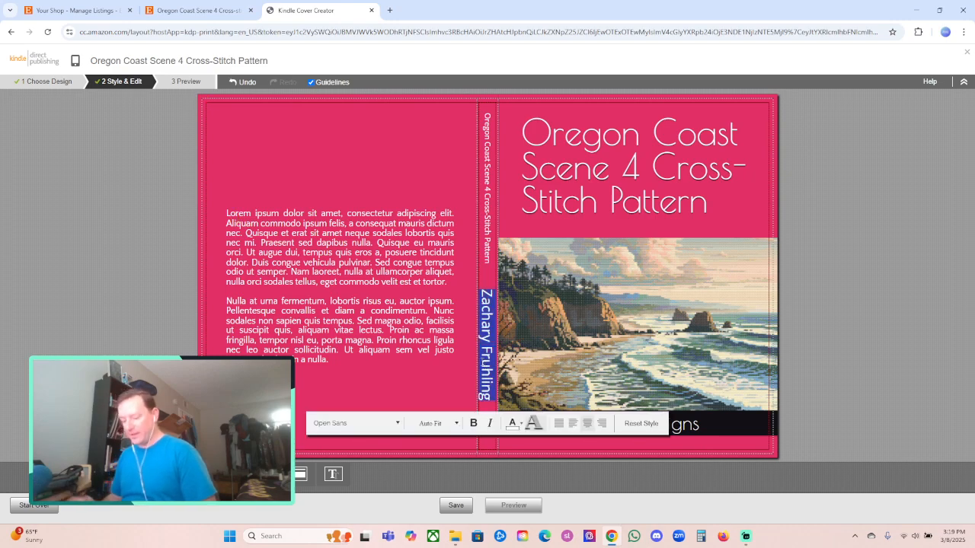
pyautogui.write('Fruhling Designs')
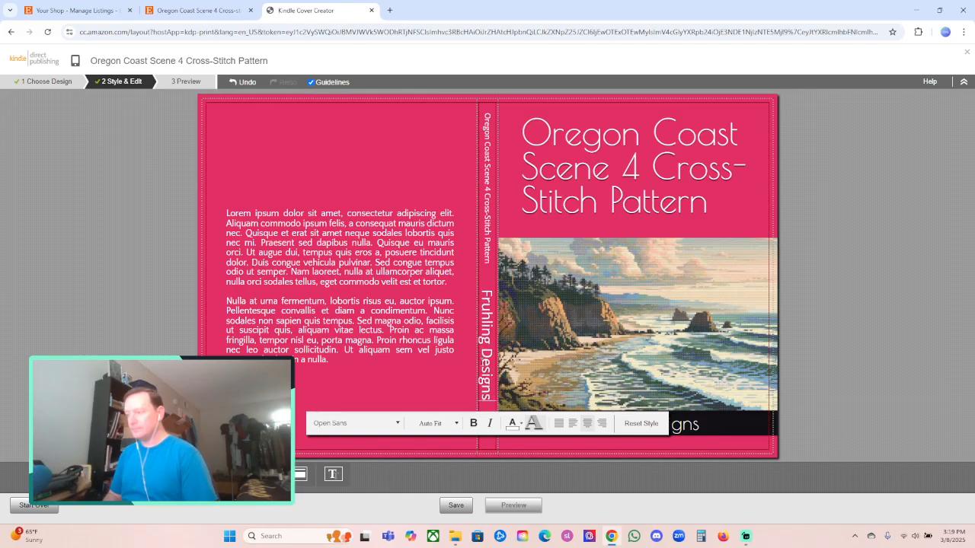
pyautogui.click(894, 284)
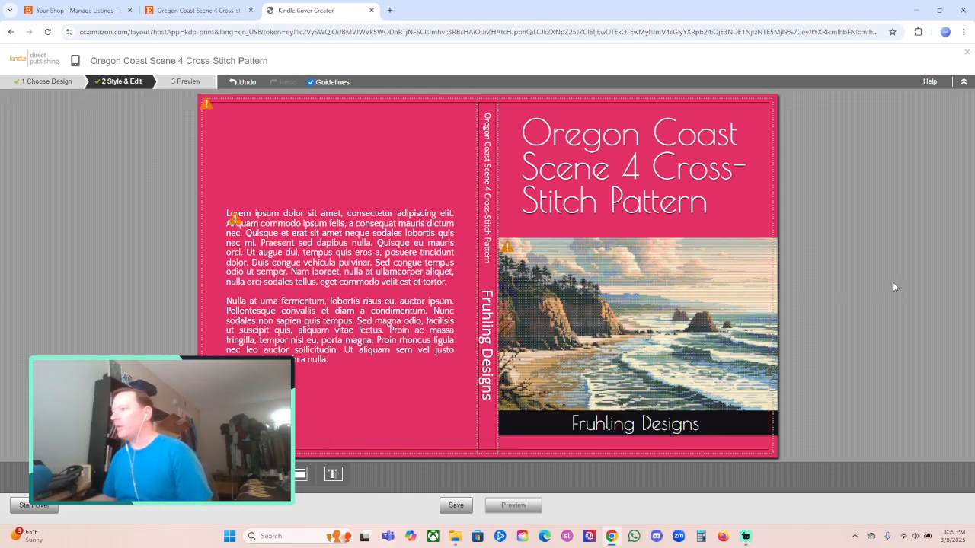
# Step: Set left-aligned back-cover text: "Oregon Coast Scene 4" cross-stitch pattern from Fruhling Designs, print edition, 200 x 200 stitches, complete with list of needed cross-stitch floss/thread
pyautogui.click(299, 341)
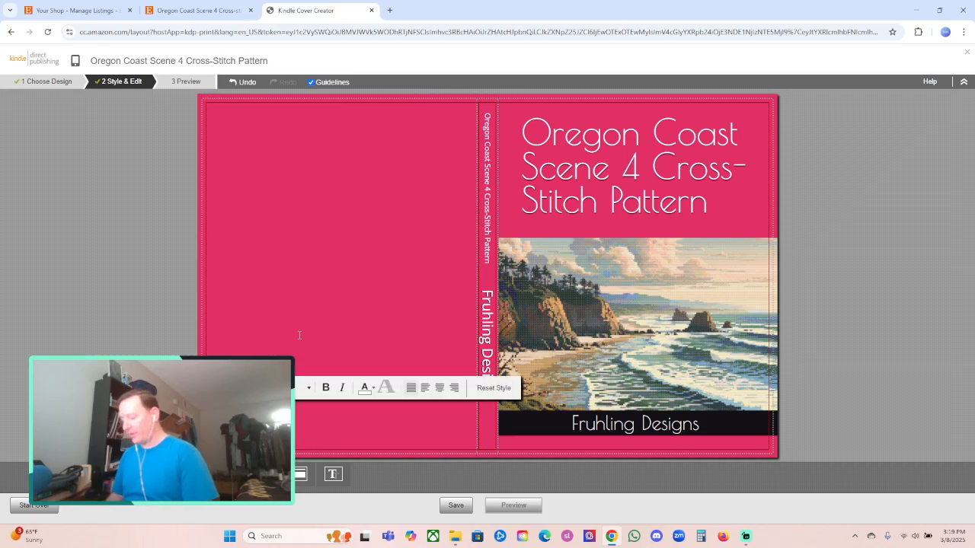
pyautogui.write('"O')
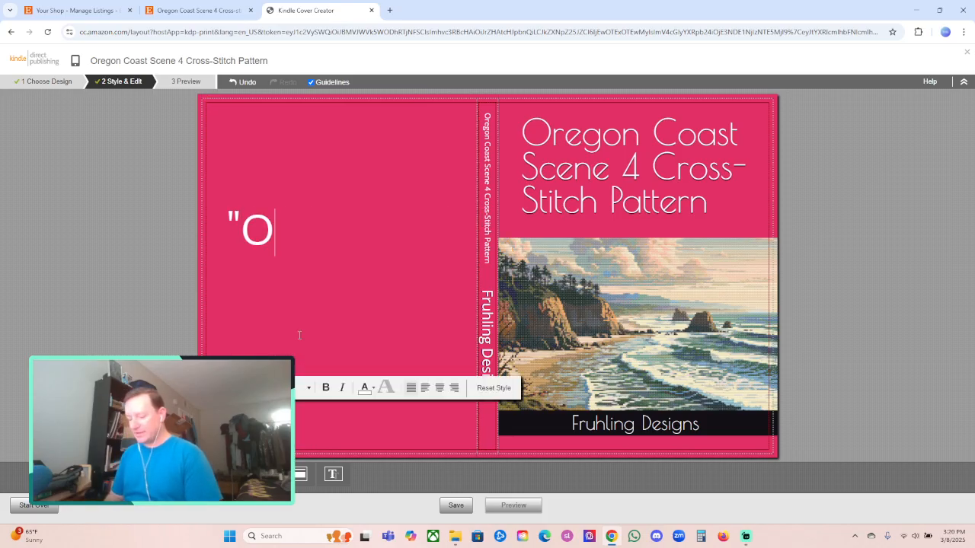
pyautogui.write('regon Coast Sce')
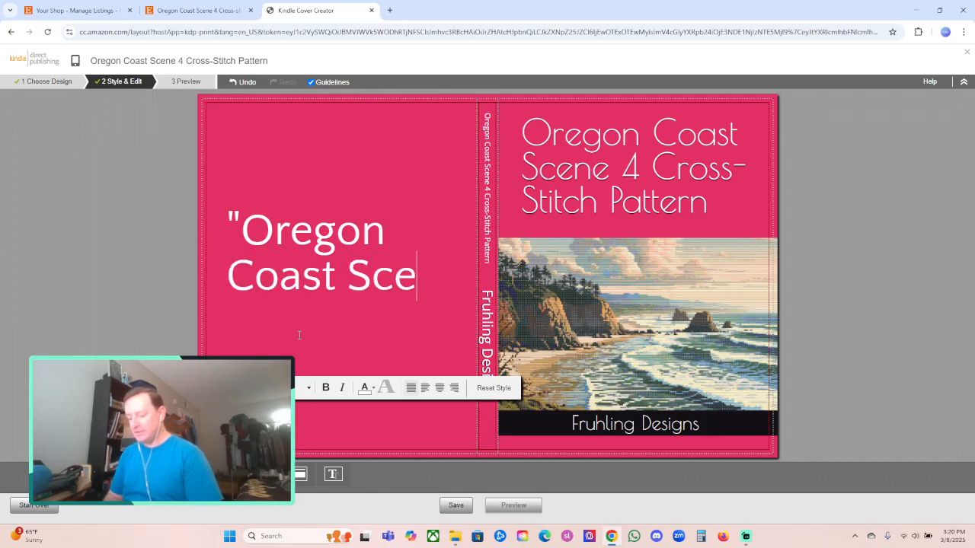
pyautogui.write('ne 4" cross-stitch pattern from Fruhling Desingn')
pyautogui.press('BackSpace')
pyautogui.press('BackSpace')
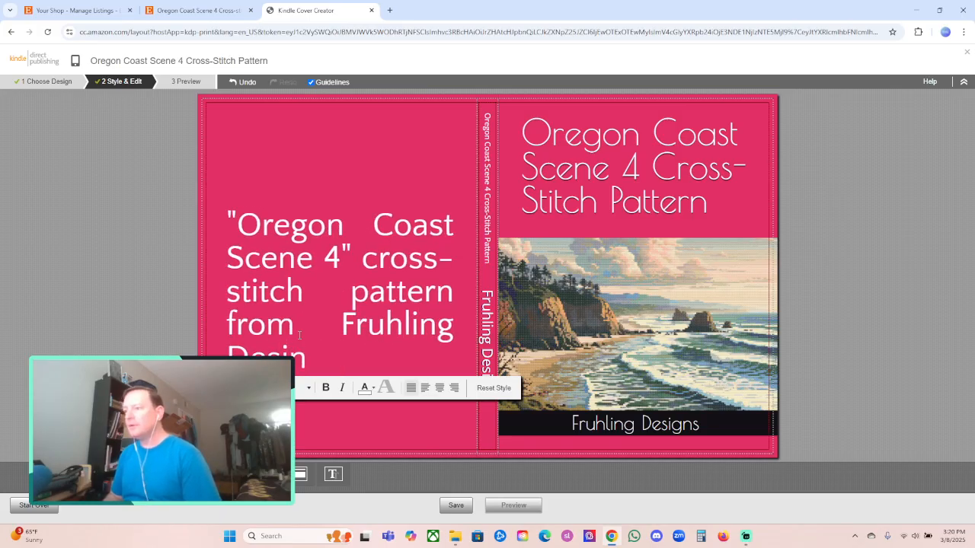
pyautogui.write('ns, print edition, 200 x 200 stitches, complete ')
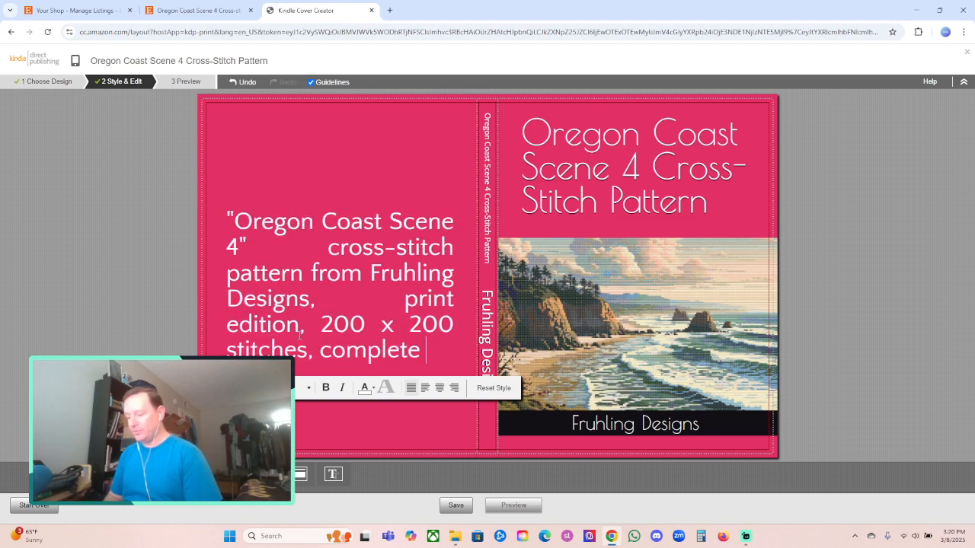
pyautogui.write('with list of ')
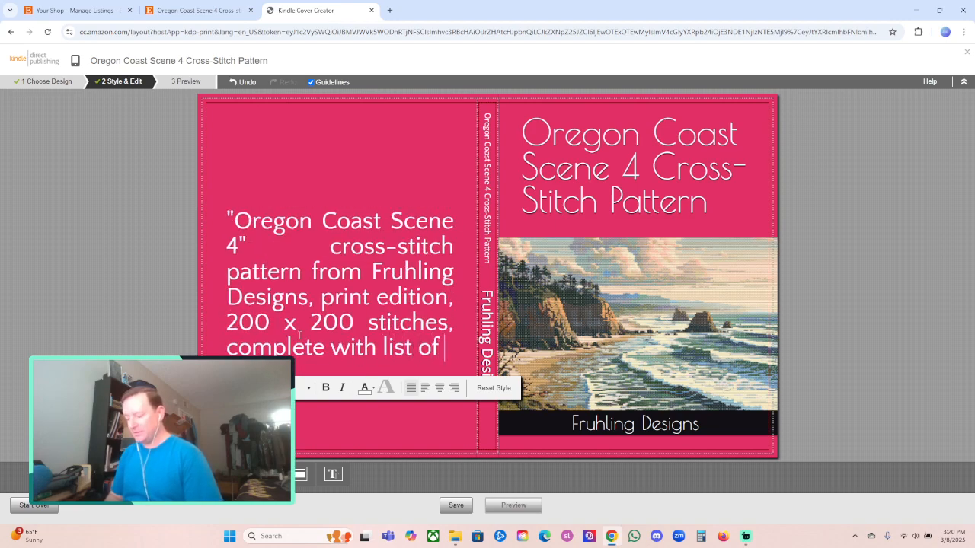
pyautogui.write('needed thre')
pyautogui.write('s-stitch fl')
pyautogui.write('oss/thr')
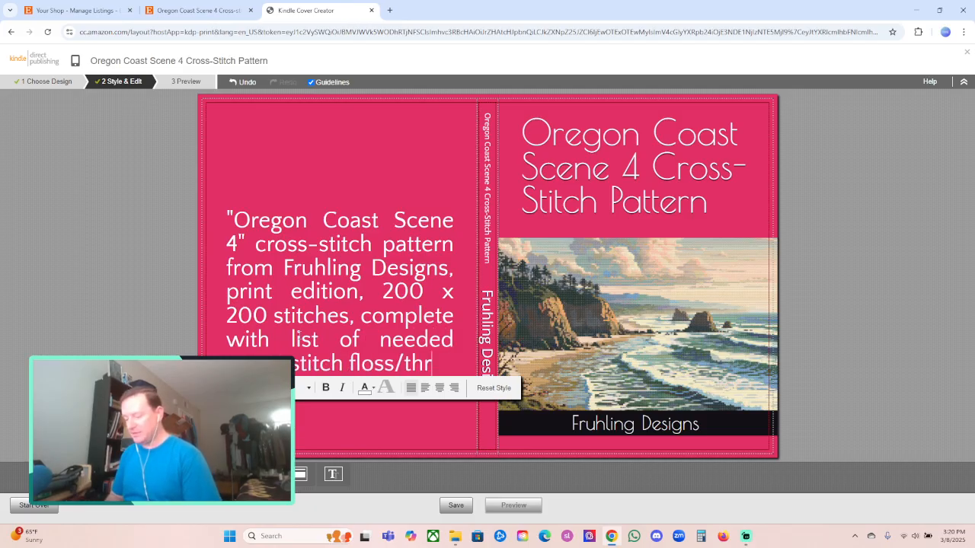
pyautogui.write('ead.')
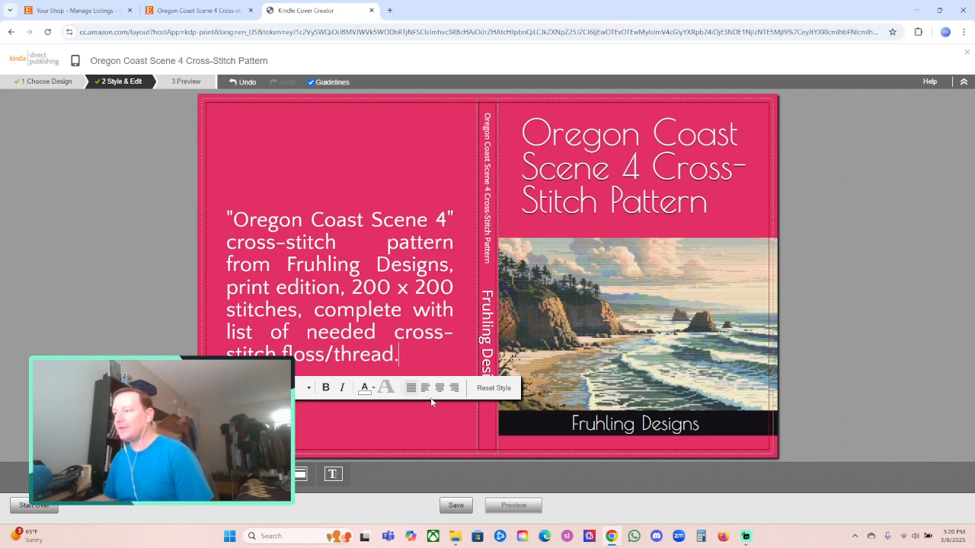
pyautogui.click(425, 388)
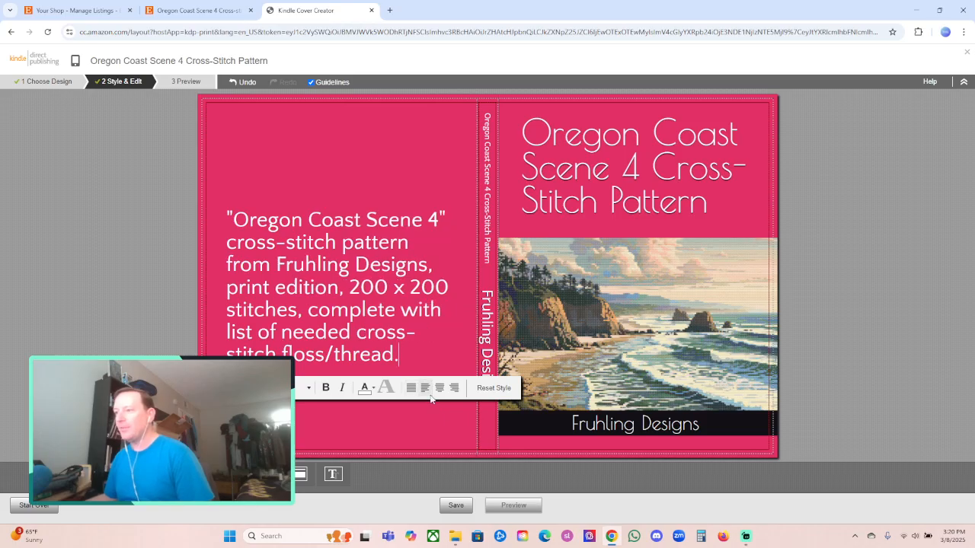
pyautogui.click(865, 297)
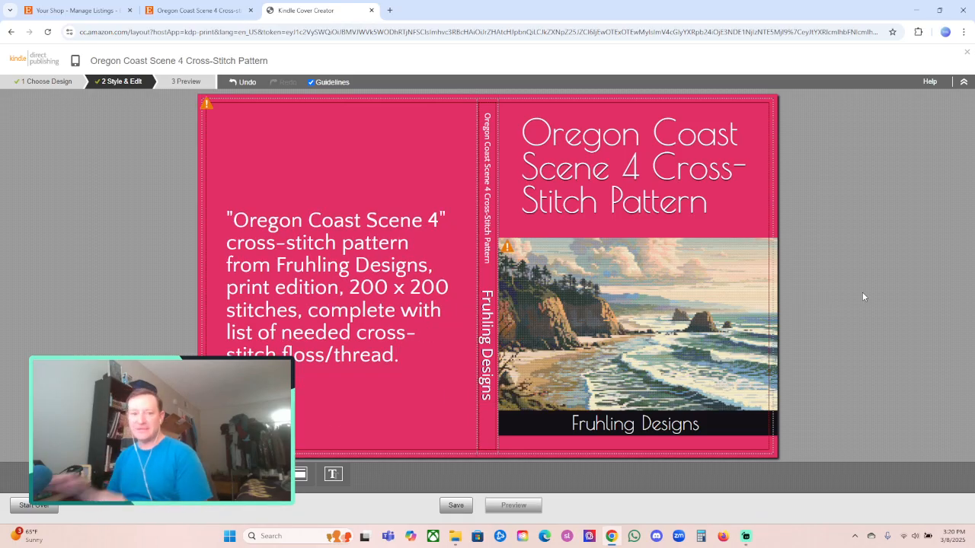
# Step: Load the "Oregon Coast Scene 4 Cross-Stitch Pattern" image from the computer for the back cover's image placeholder
pyautogui.click(331, 427)
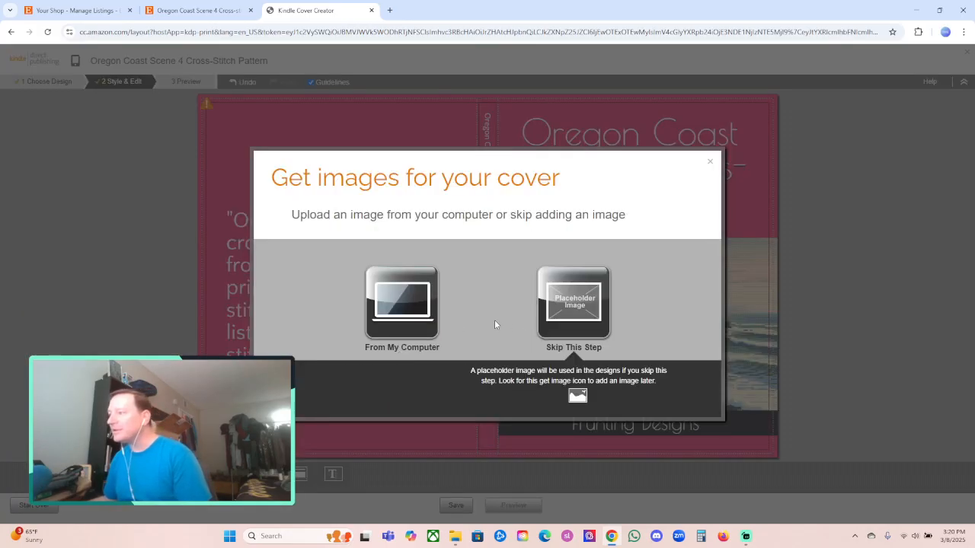
pyautogui.click(427, 326)
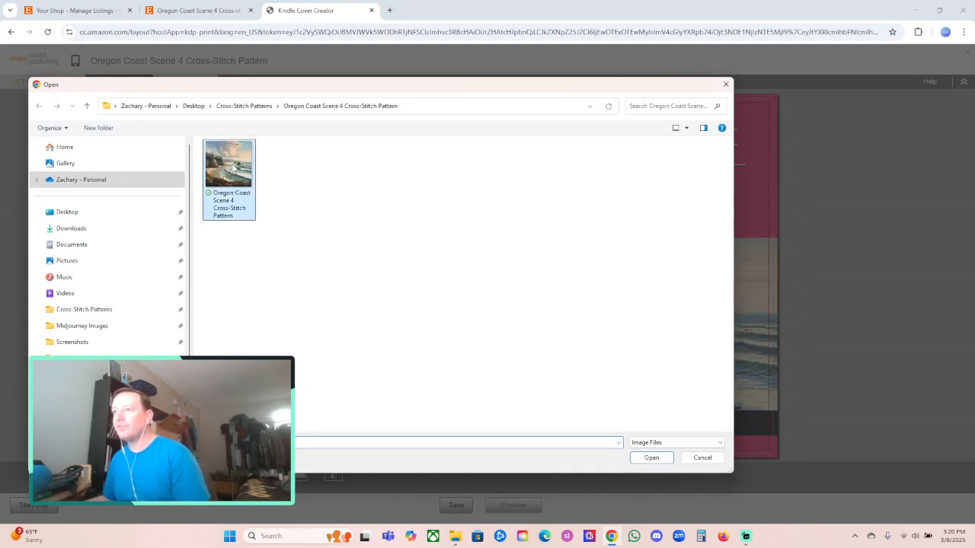
pyautogui.click(651, 458)
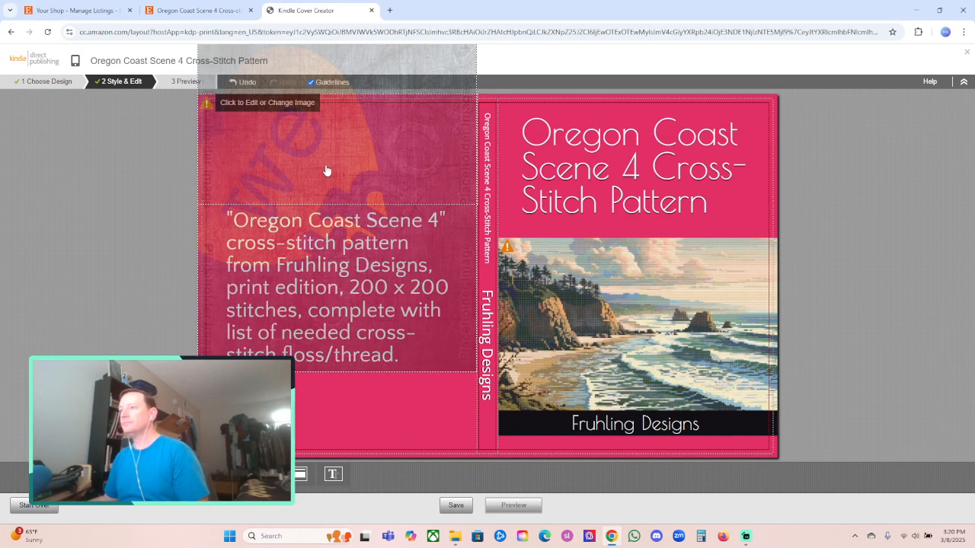
# Step: Reload the "Oregon Coast Scene 4 Cross-Stitch Pattern" image from the computer into the back cover's image area
pyautogui.click(326, 170)
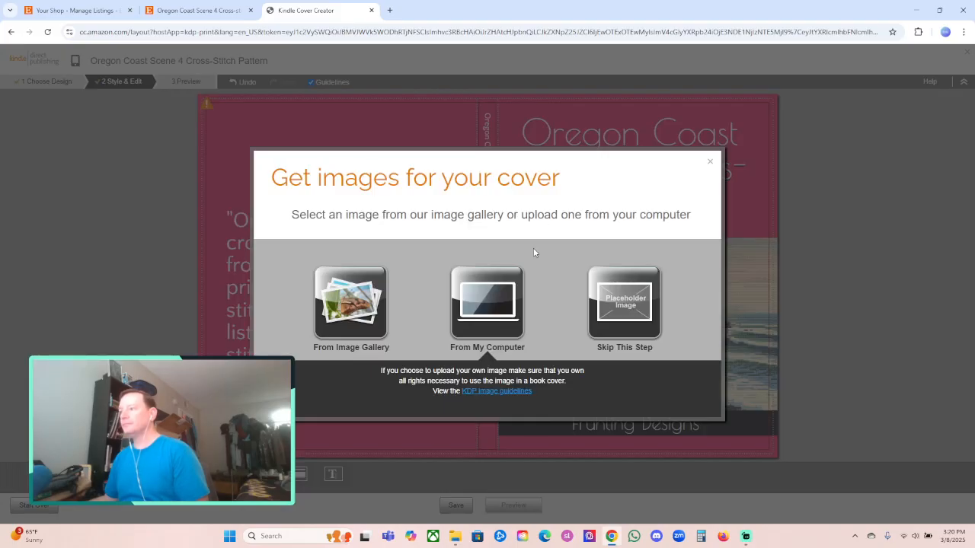
pyautogui.click(488, 299)
pyautogui.click(243, 165)
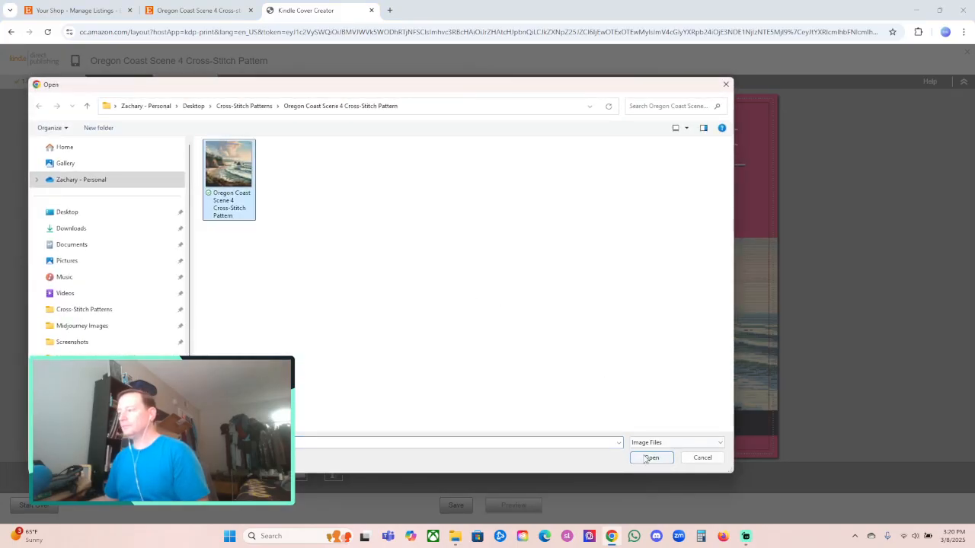
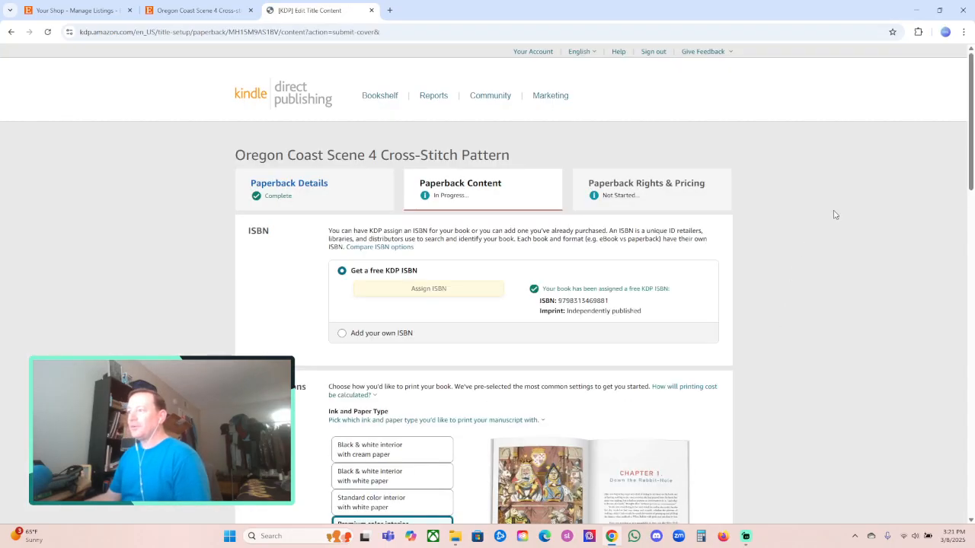
# Step: Go back to the paperback details, saving the unsaved content changes
pyautogui.moveTo(972, 142); pyautogui.dragTo(968, 461)
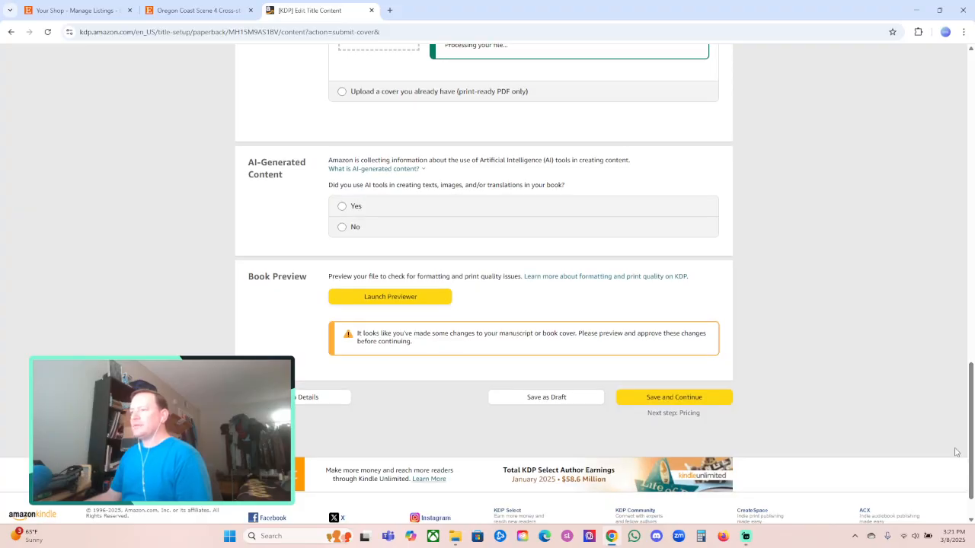
pyautogui.scroll(-1, 422, 383)
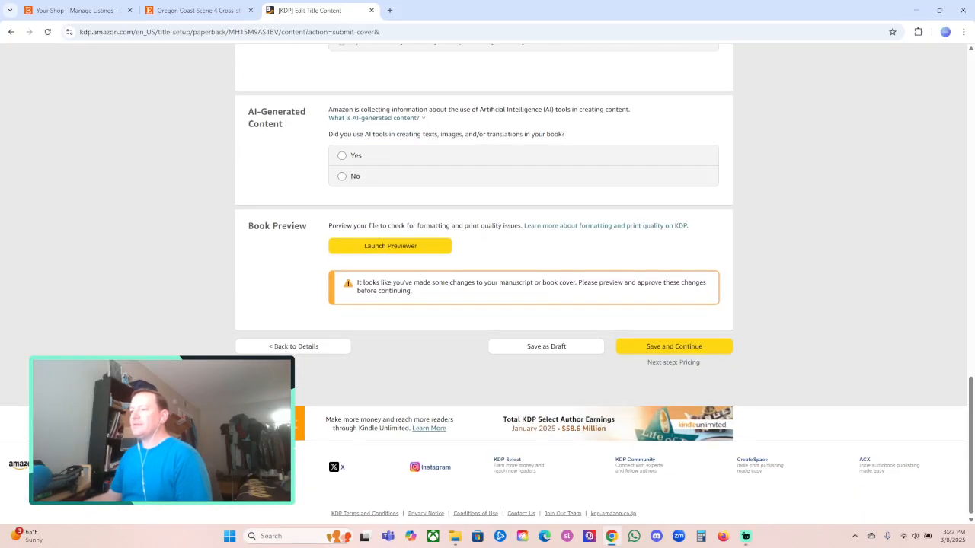
pyautogui.click(305, 347)
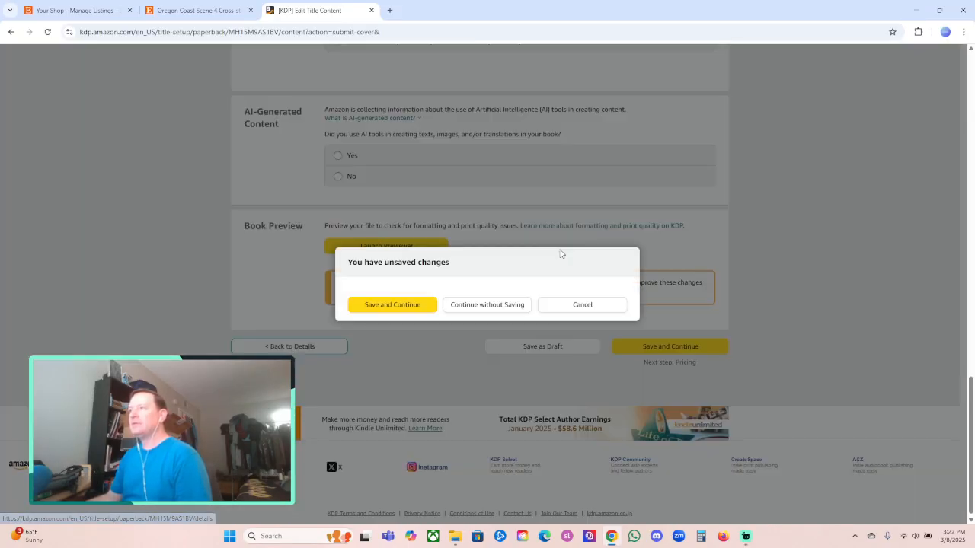
pyautogui.click(392, 305)
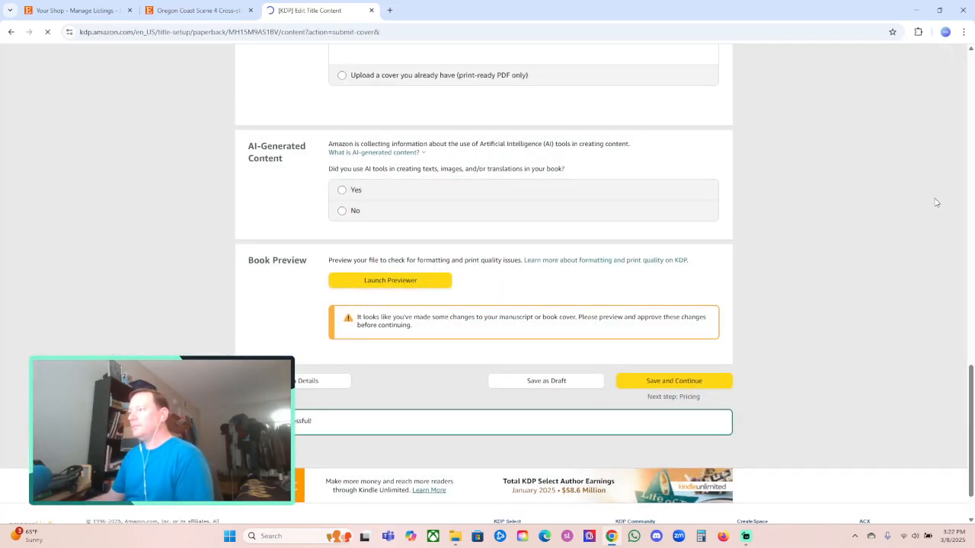
# Step: Review the author and description entries in the paperback details, and save them to continue to the content page
pyautogui.scroll(-7, 890, 277)
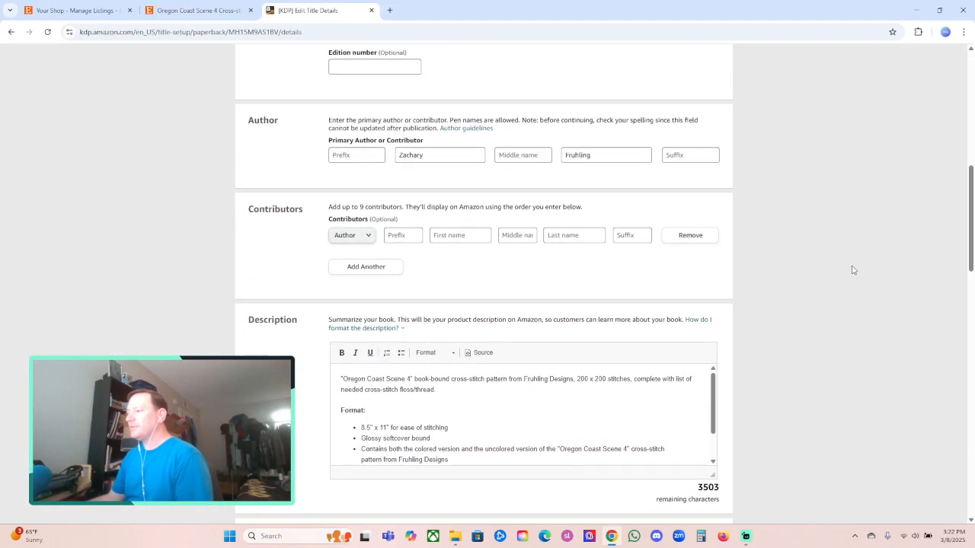
pyautogui.scroll(-1, 614, 383)
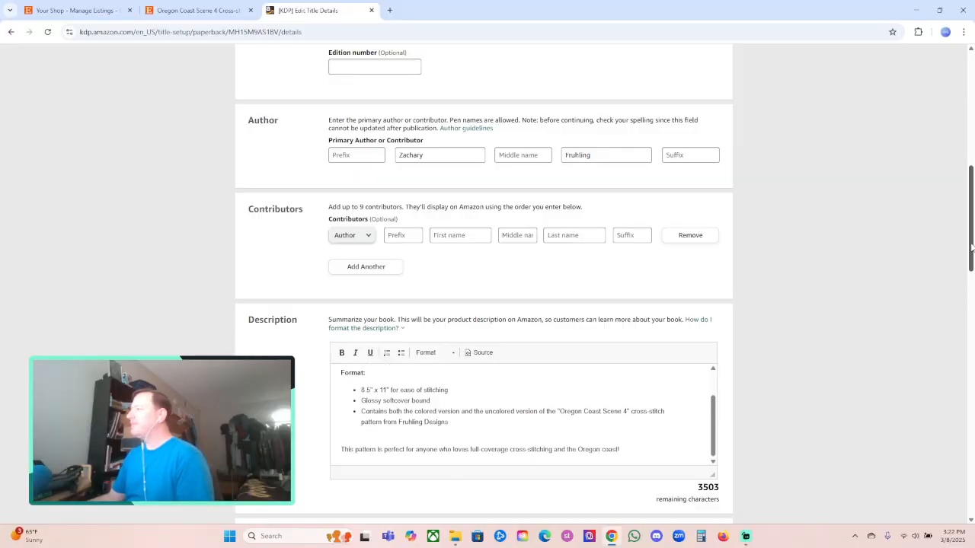
pyautogui.moveTo(972, 246); pyautogui.dragTo(971, 487)
pyautogui.click(685, 344)
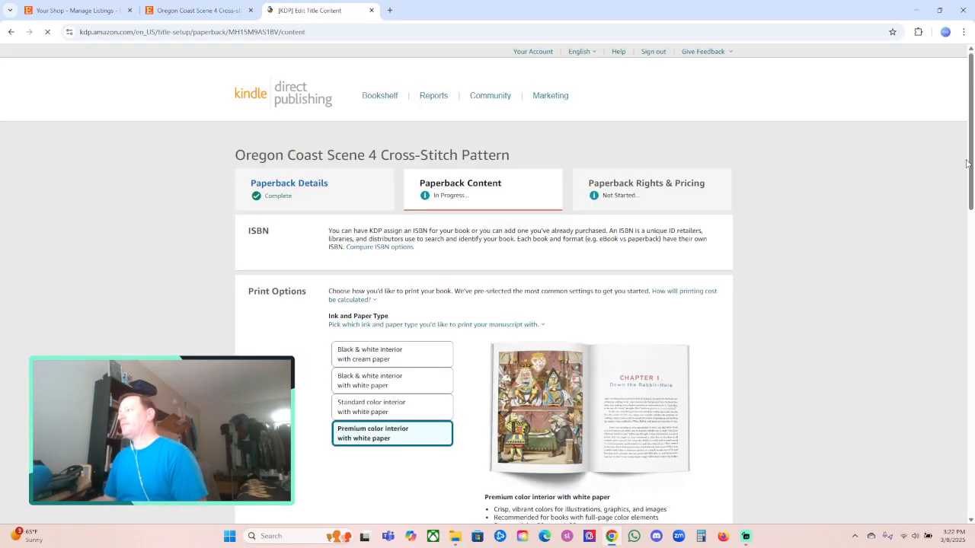
# Step: Declare that AI tools were used in creating the book and set AI-generated texts to None
pyautogui.moveTo(967, 164); pyautogui.dragTo(969, 408)
pyautogui.click(343, 385)
pyautogui.scroll(-1, 473, 338)
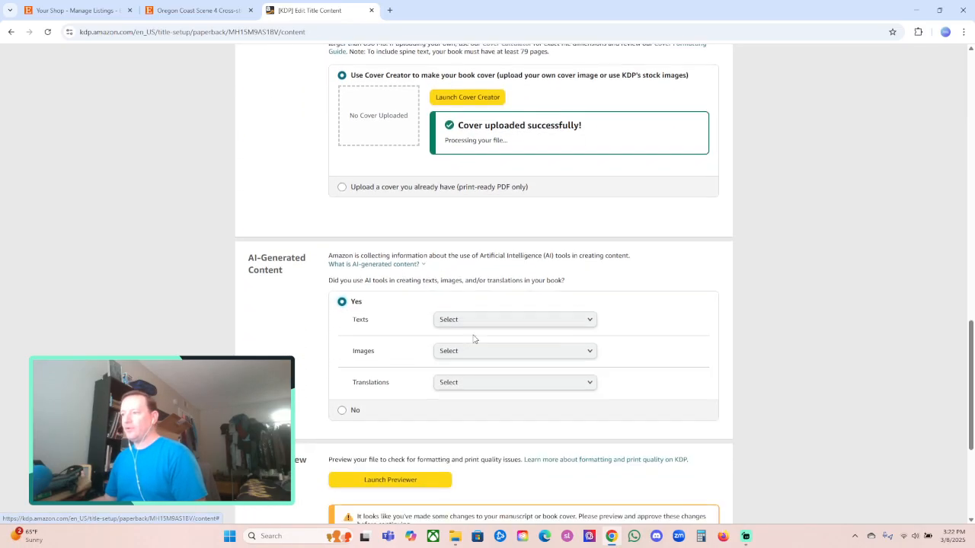
pyautogui.click(469, 313)
pyautogui.click(461, 306)
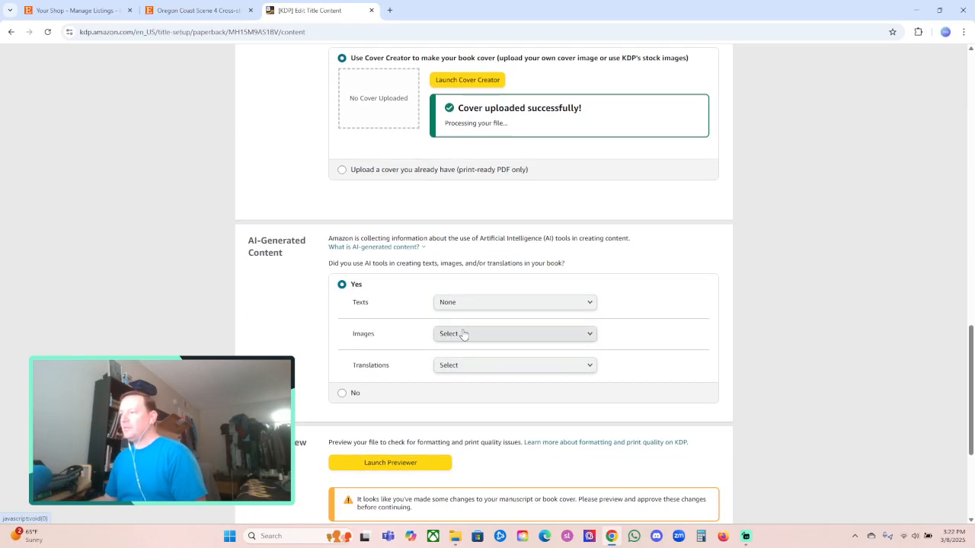
# Step: Set AI images to one or a few AI-generated images with extensive editing, name Midjourney as the tool, and set translations to None
pyautogui.click(463, 335)
pyautogui.click(466, 355)
pyautogui.click(453, 365)
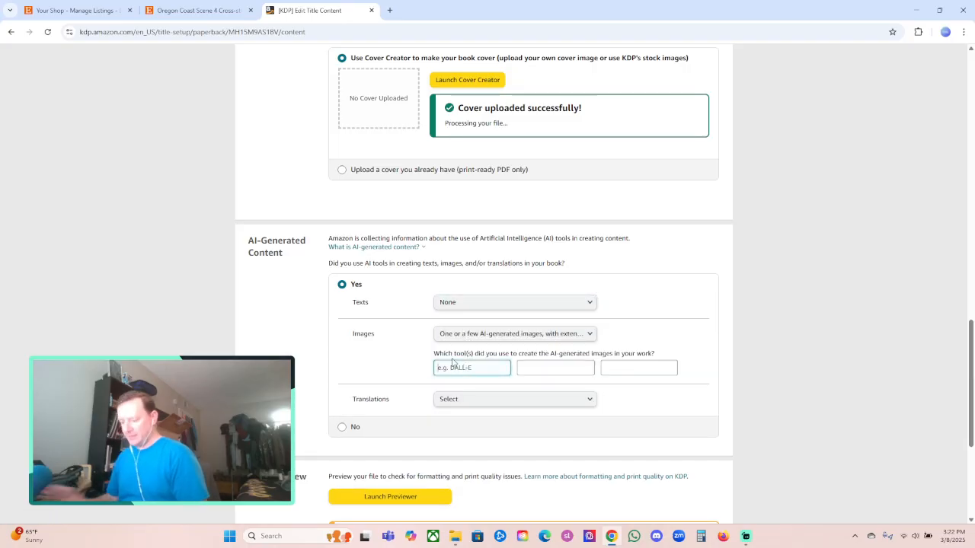
pyautogui.write('Midjourney')
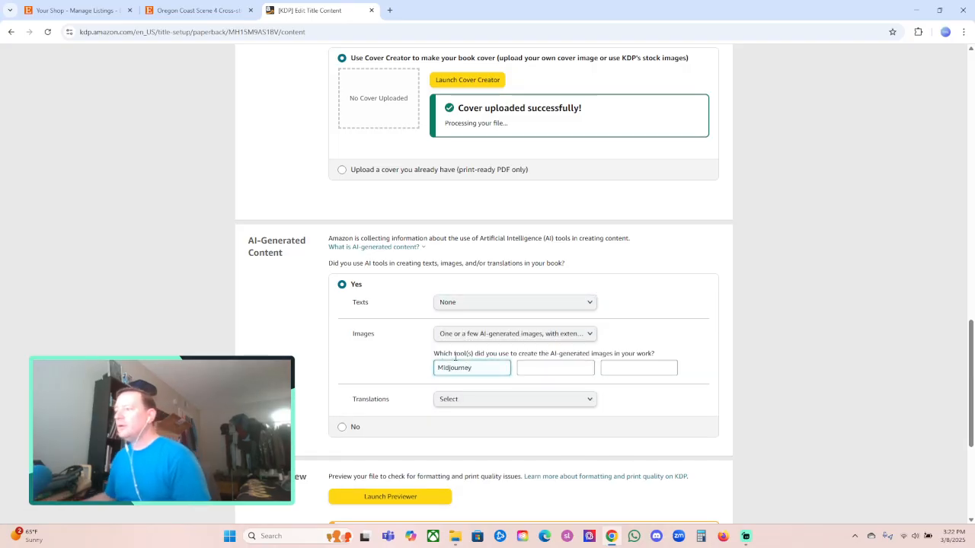
pyautogui.scroll(-1, 455, 373)
pyautogui.click(461, 350)
pyautogui.click(526, 348)
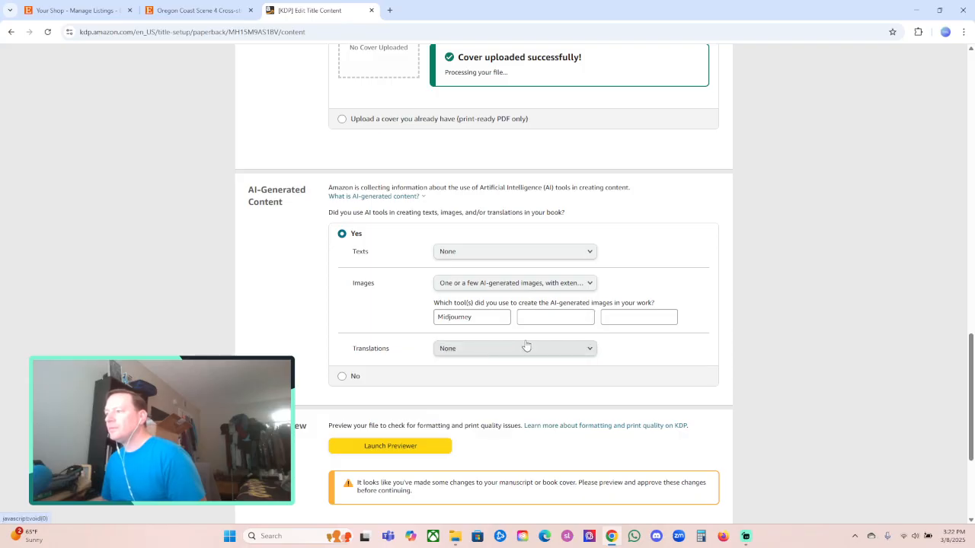
# Step: Launch the book previewer and have KDP try to scale the interior file to match the book's trim size
pyautogui.scroll(-4, 533, 349)
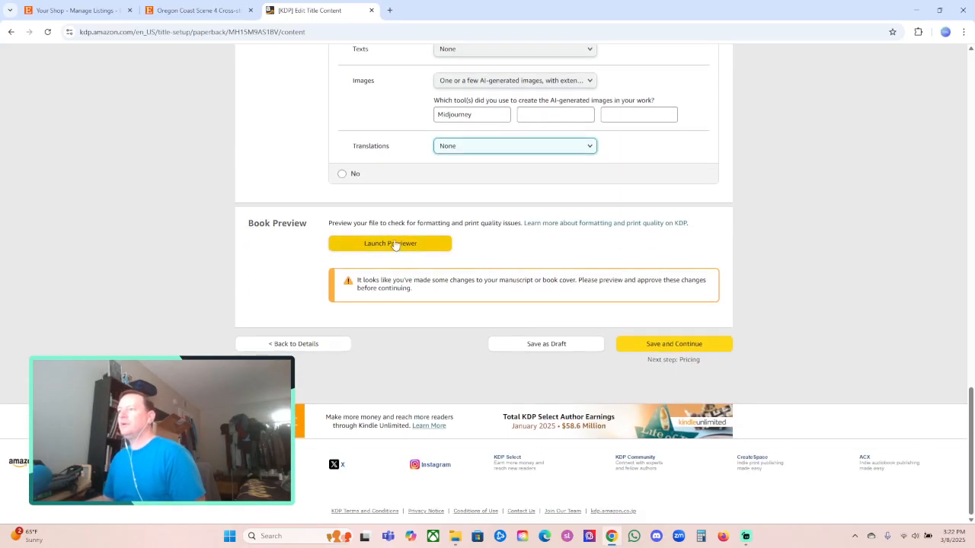
pyautogui.click(391, 244)
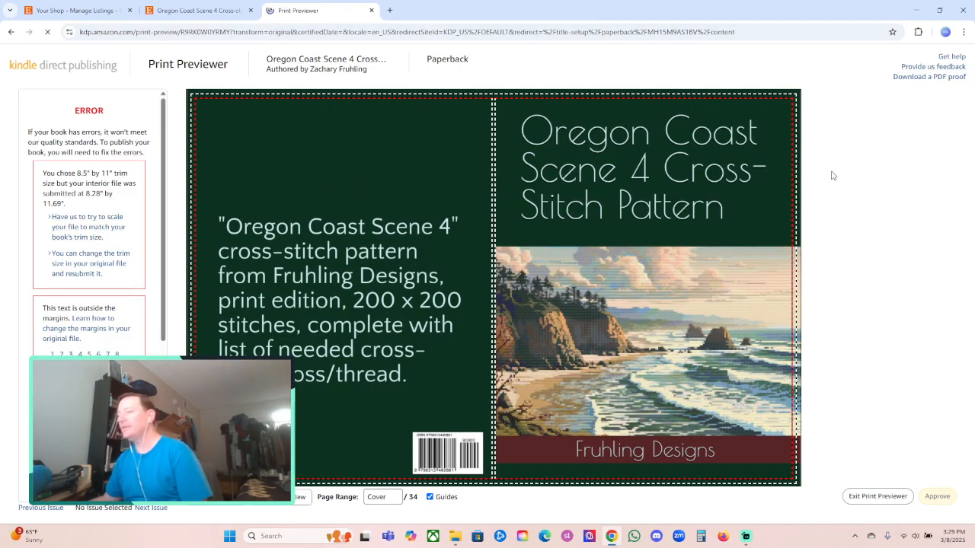
pyautogui.click(114, 227)
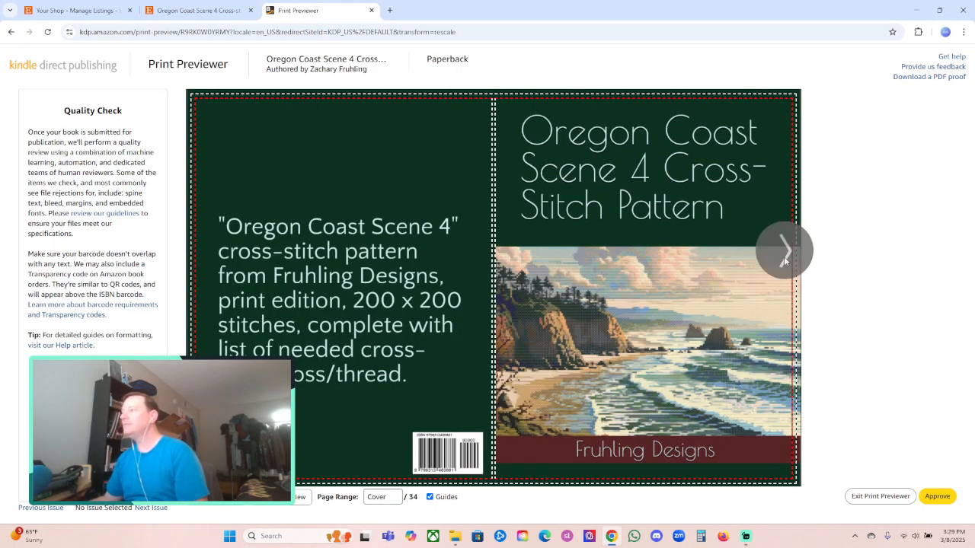
# Step: Check the scaled print preview from the cover through page 34 and approve the proof
pyautogui.click(784, 260)
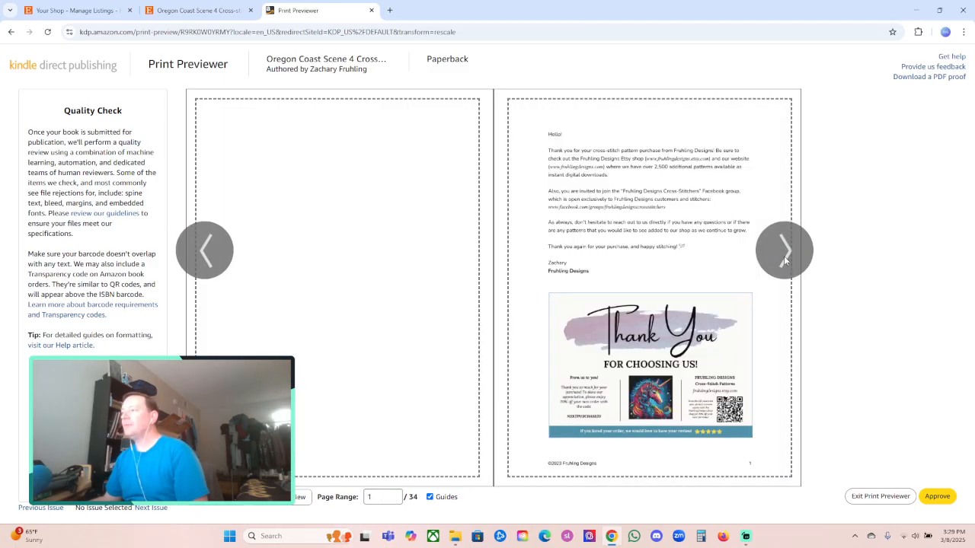
pyautogui.click(784, 260)
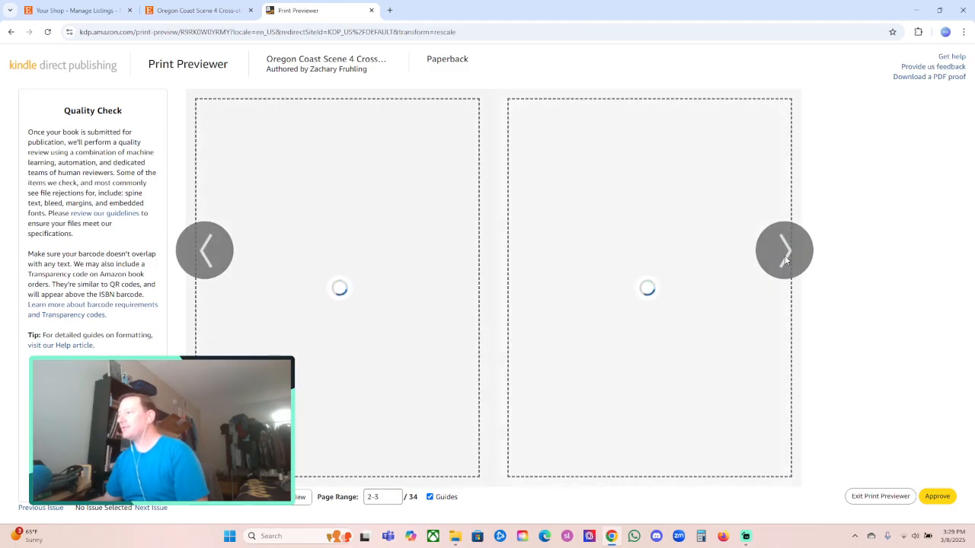
pyautogui.click(785, 259)
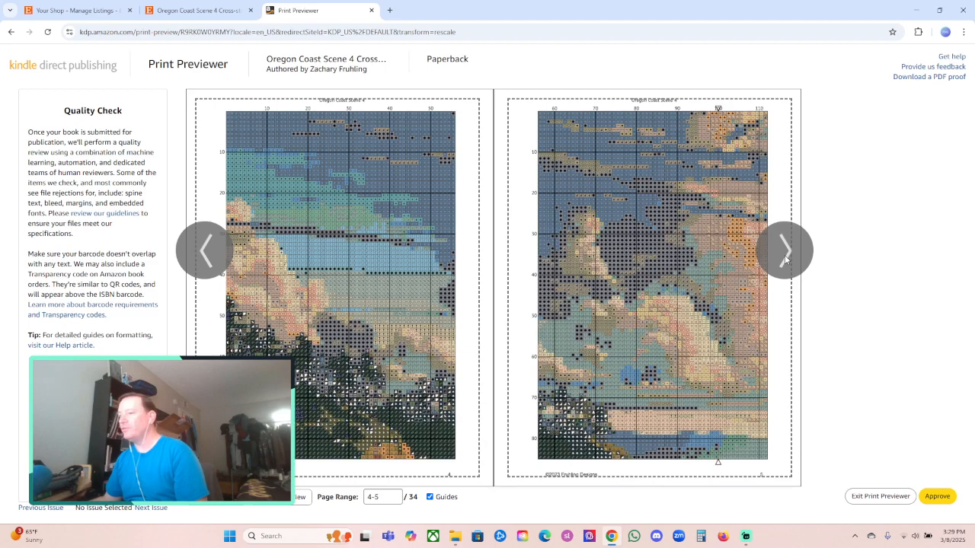
pyautogui.click(785, 260)
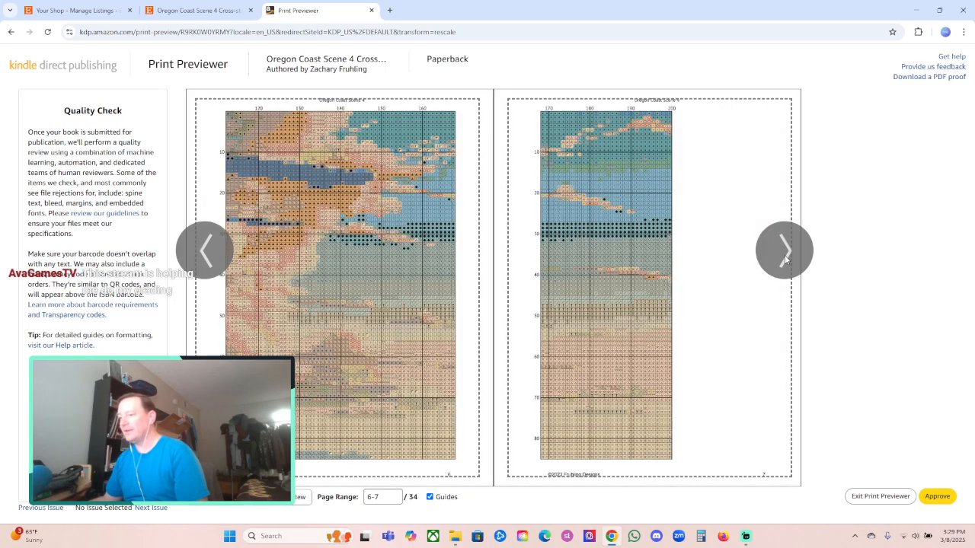
pyautogui.click(786, 260)
pyautogui.click(785, 260)
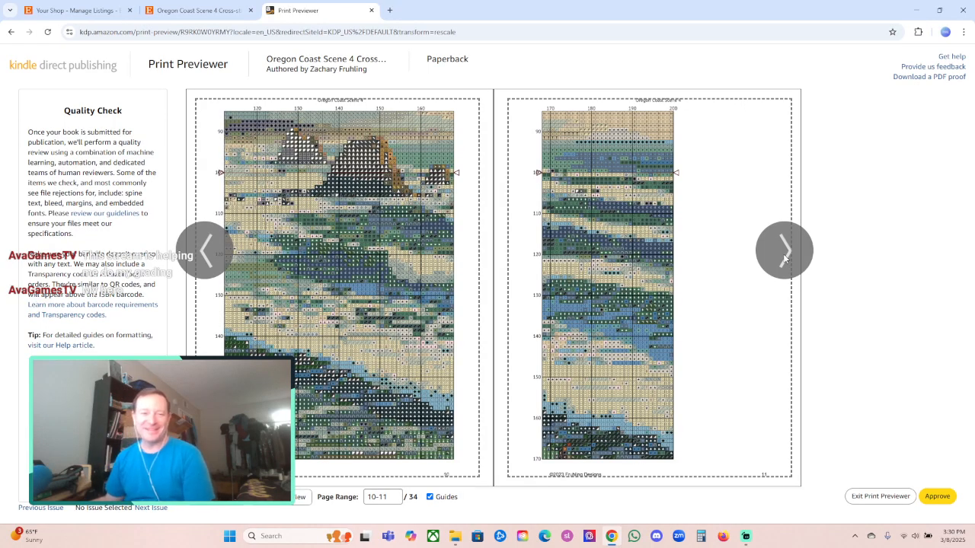
pyautogui.click(787, 260)
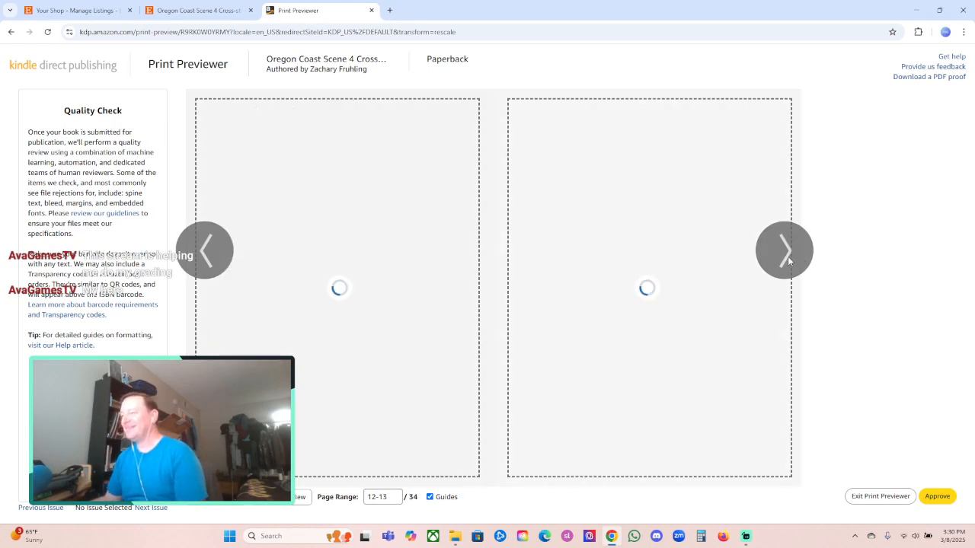
pyautogui.click(784, 263)
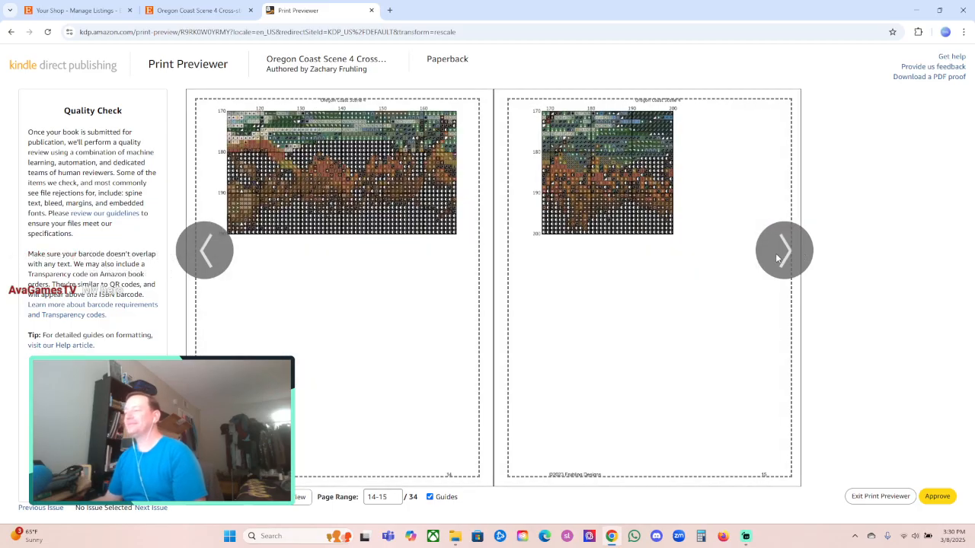
pyautogui.click(776, 258)
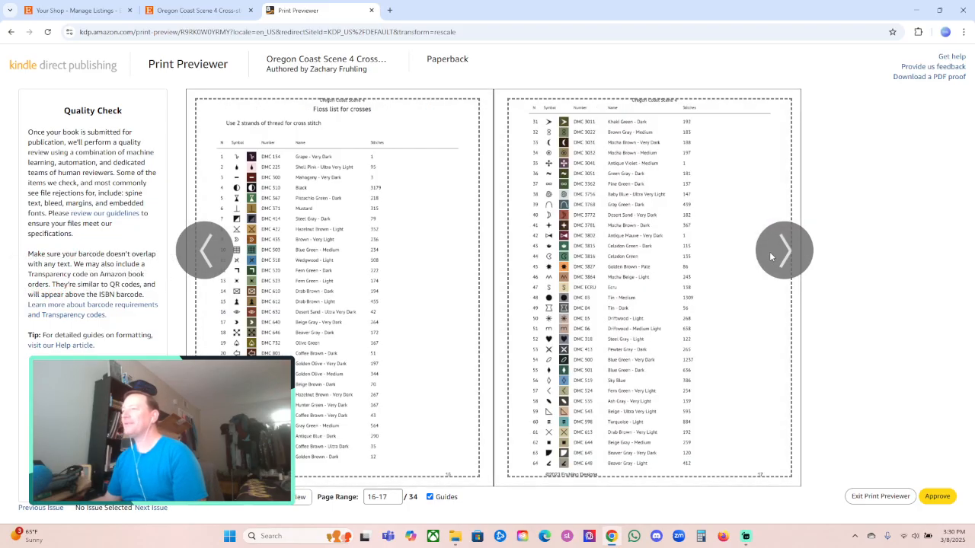
pyautogui.click(770, 252)
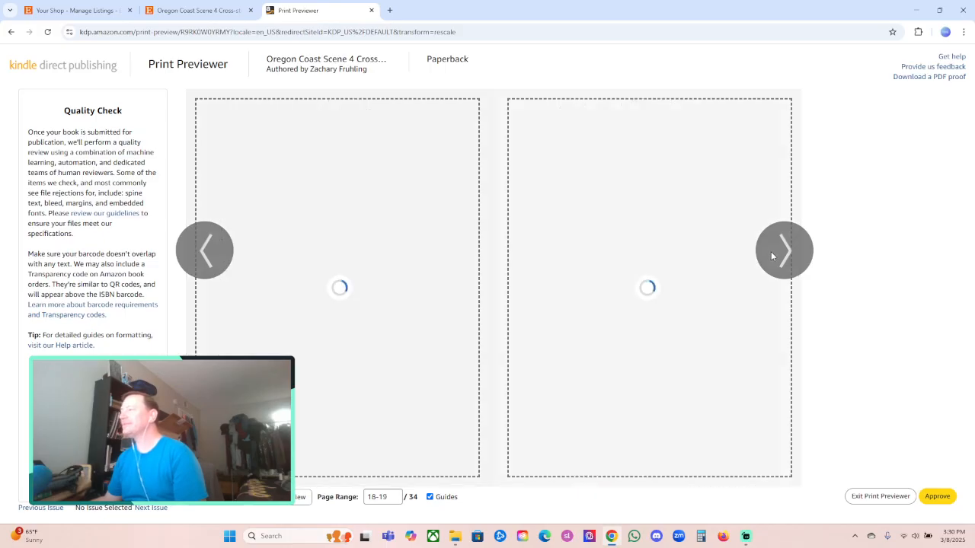
pyautogui.click(771, 251)
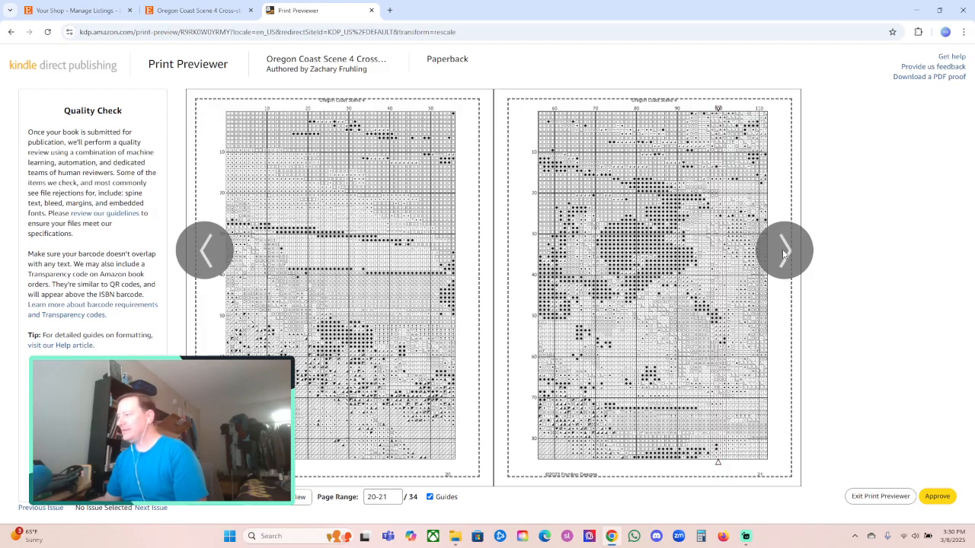
pyautogui.click(783, 254)
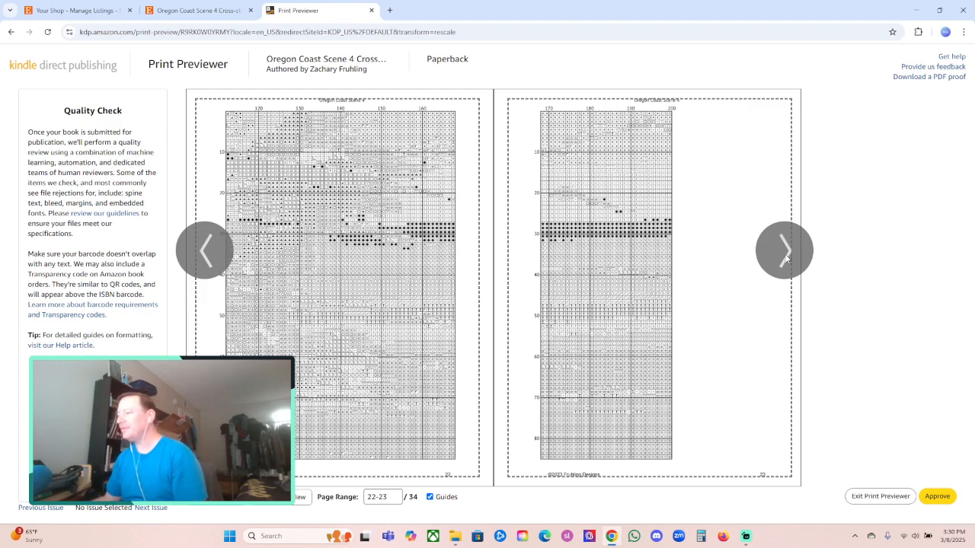
pyautogui.click(787, 255)
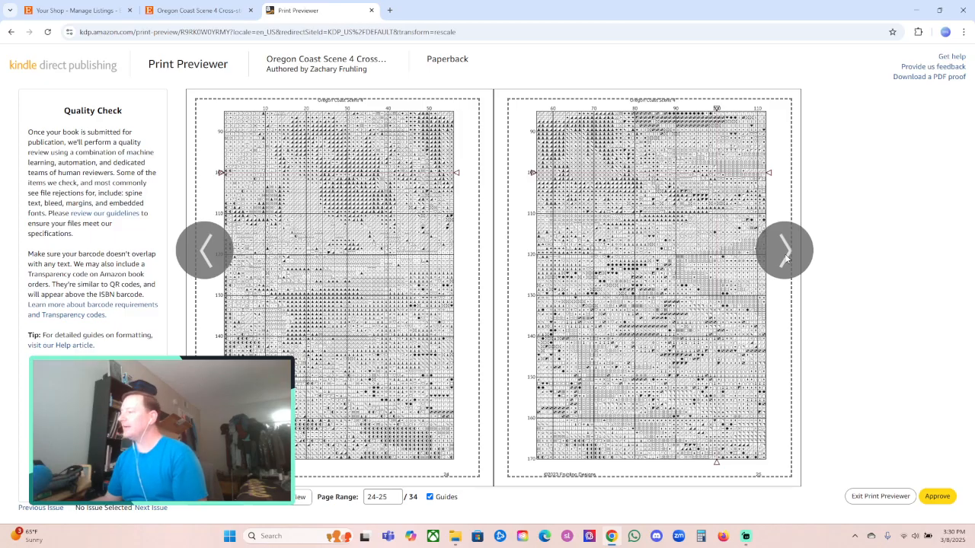
pyautogui.click(787, 256)
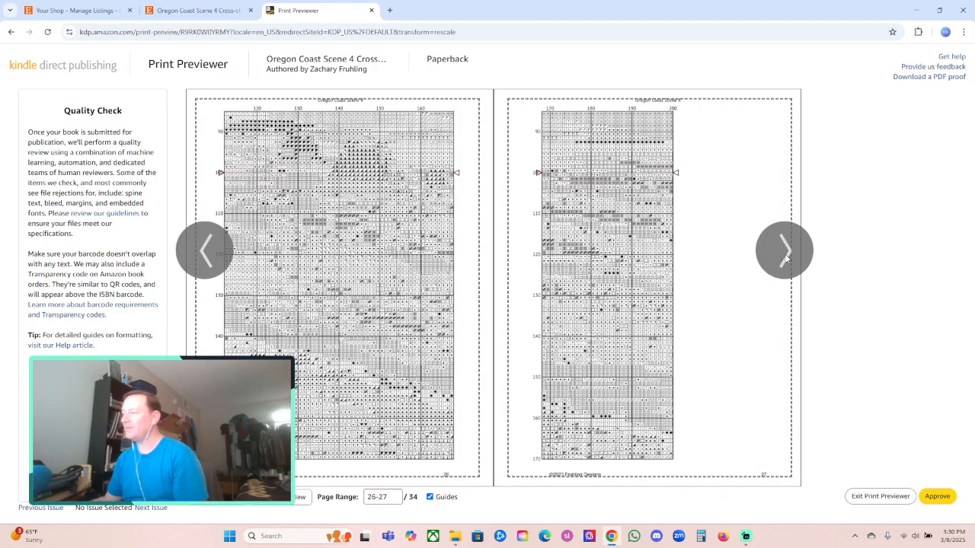
pyautogui.click(787, 259)
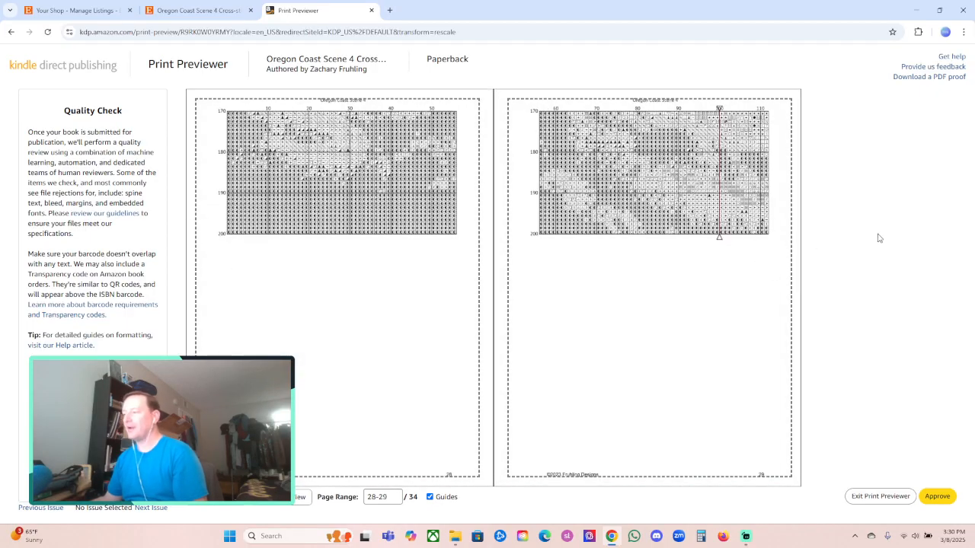
pyautogui.click(789, 262)
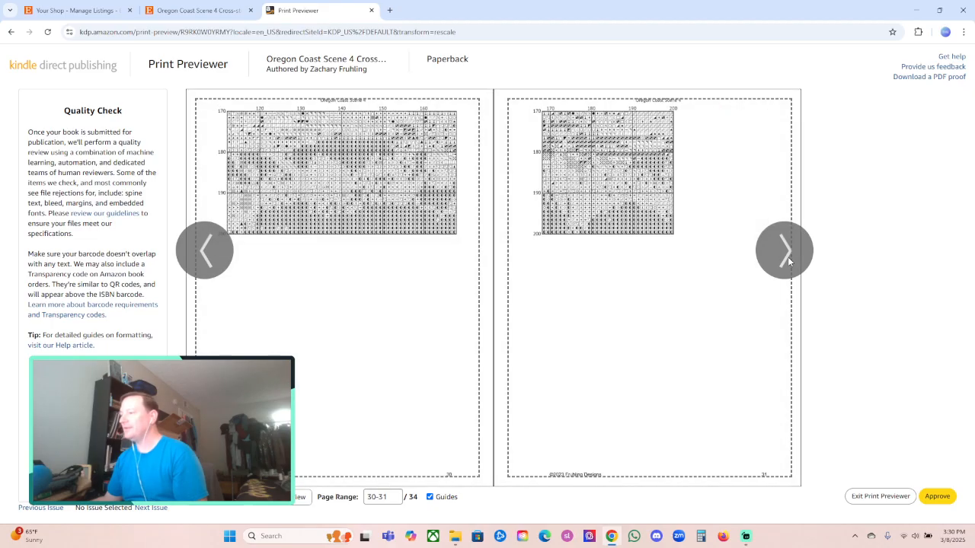
pyautogui.click(789, 261)
pyautogui.click(790, 259)
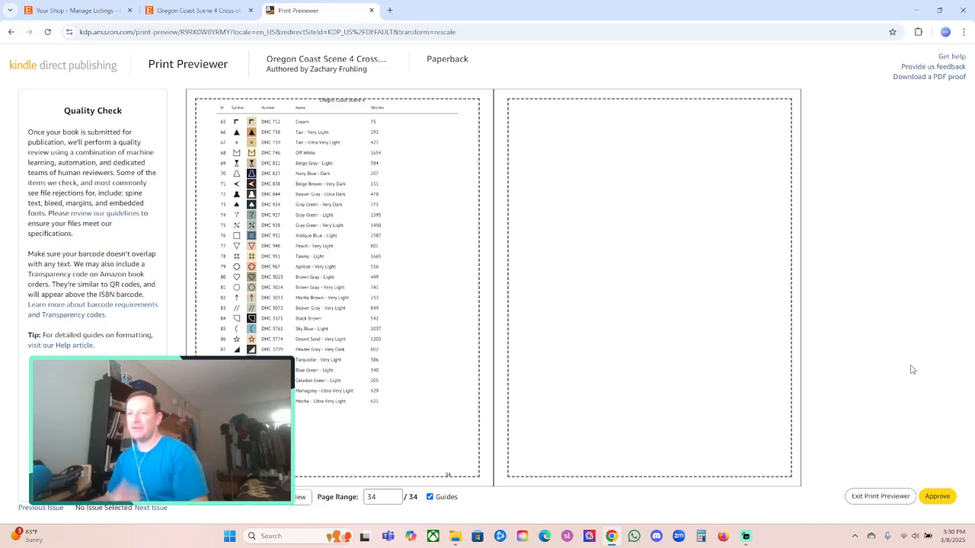
pyautogui.click(943, 499)
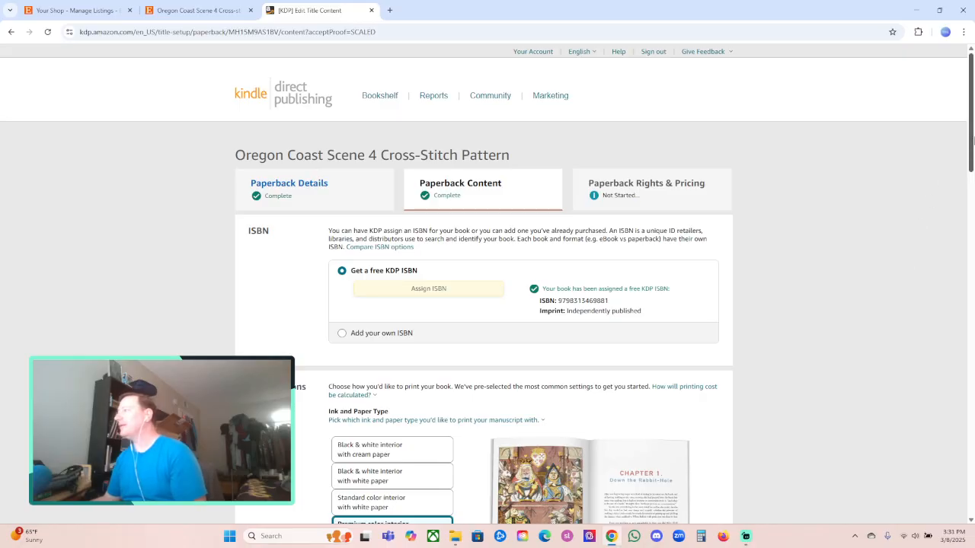
# Step: Save the completed paperback content page and continue to rights and pricing
pyautogui.moveTo(971, 134); pyautogui.dragTo(974, 399)
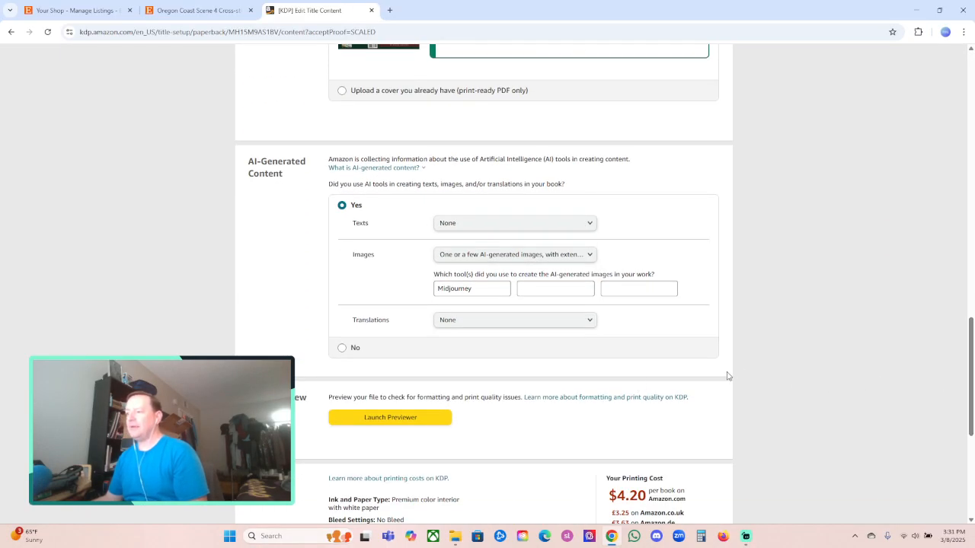
pyautogui.scroll(-3, 756, 357)
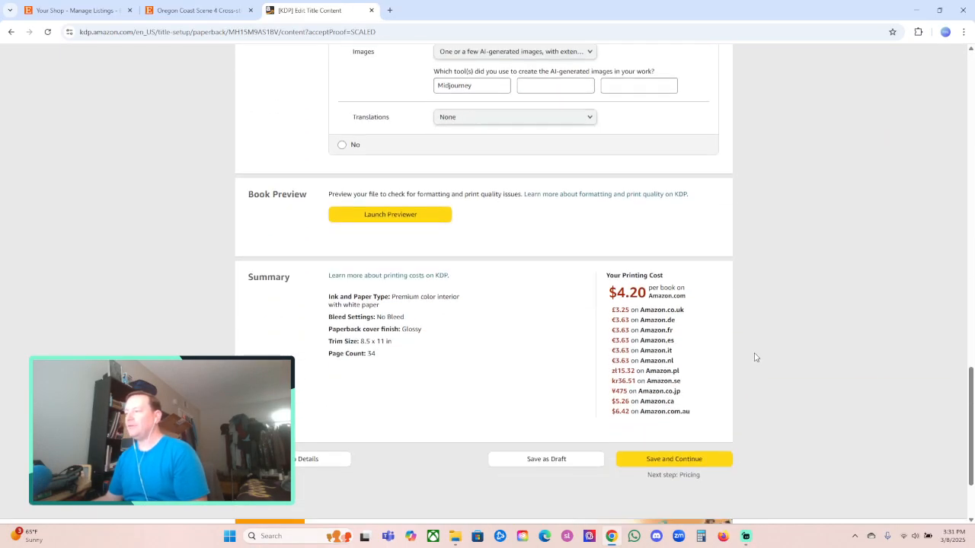
pyautogui.click(704, 459)
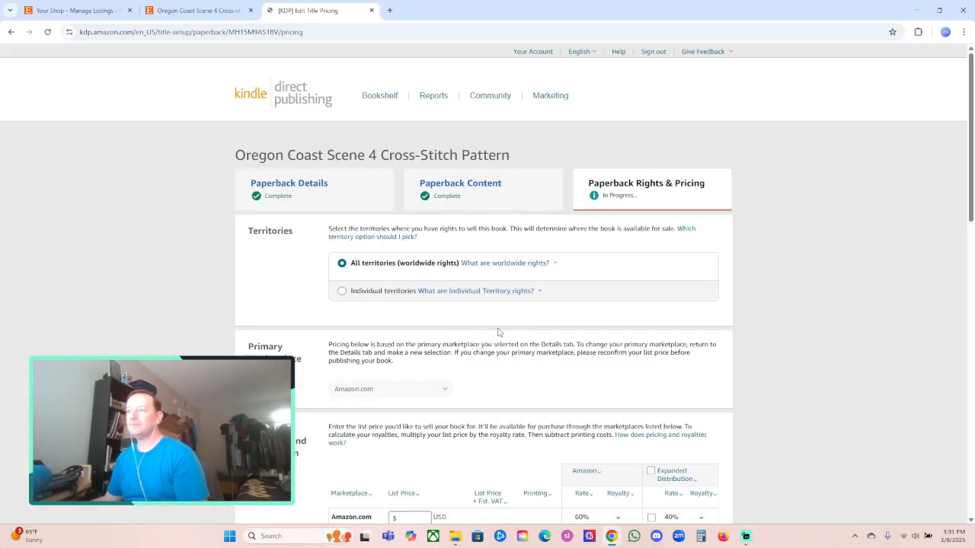
# Step: Set the Amazon.com list price to 19.95 USD and enable Expanded Distribution for the eligible marketplaces
pyautogui.scroll(-2, 812, 344)
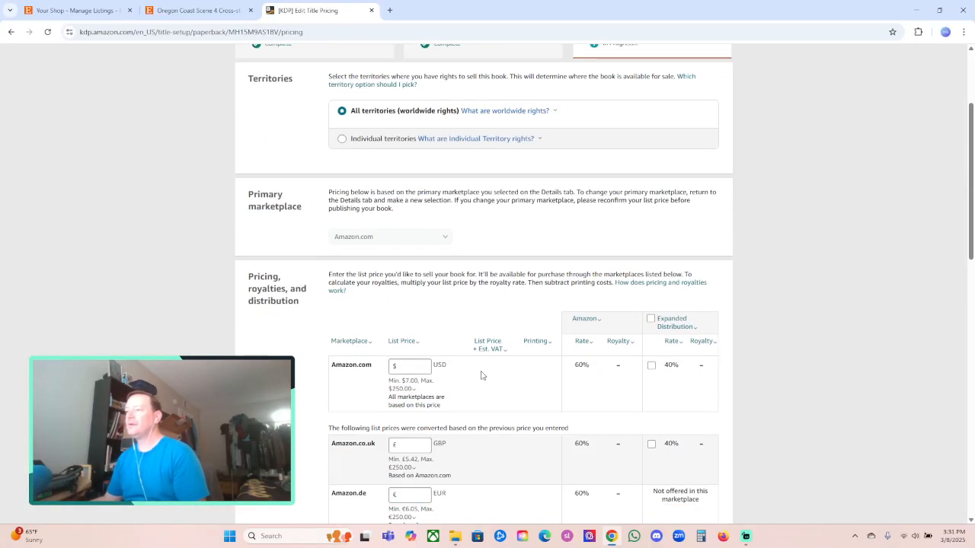
pyautogui.click(419, 370)
pyautogui.write('19.9')
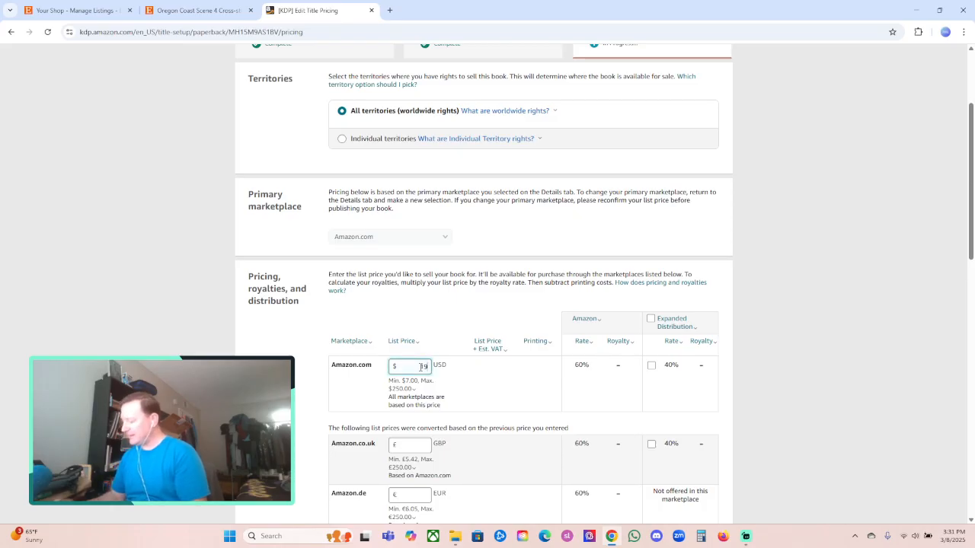
pyautogui.write('5')
pyautogui.press('Tab')
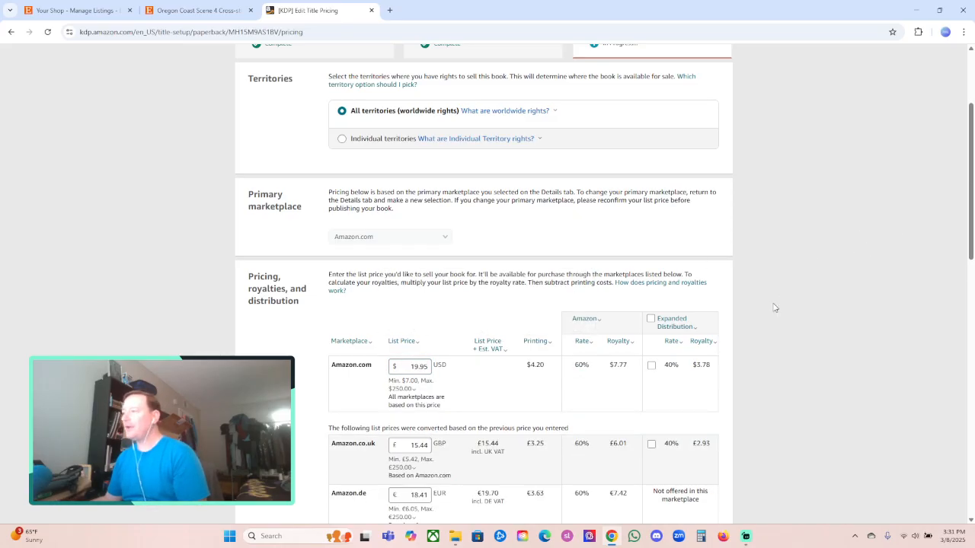
pyautogui.click(651, 318)
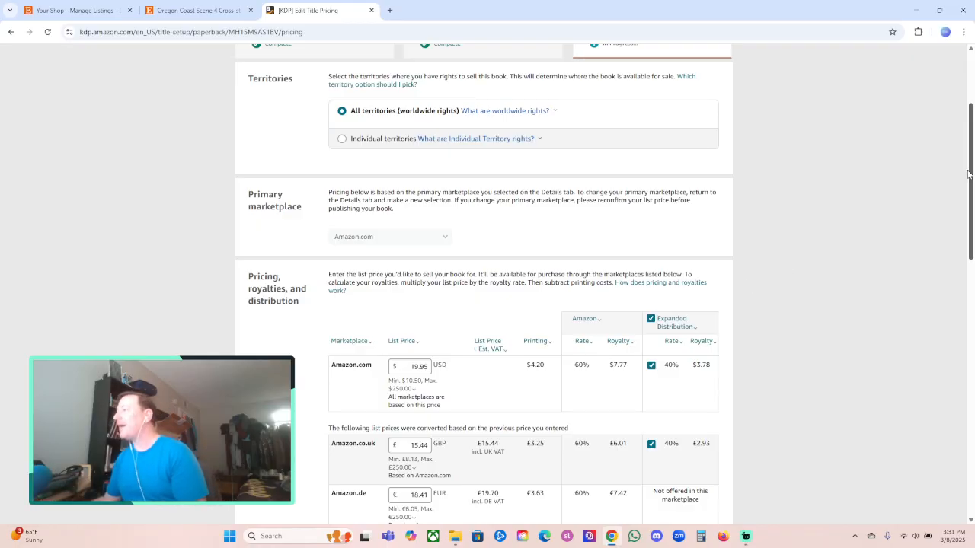
# Step: Review the converted marketplace prices, publish the Oregon Coast Scene 4 paperback, and dismiss the submission confirmation
pyautogui.moveTo(972, 174); pyautogui.dragTo(972, 202)
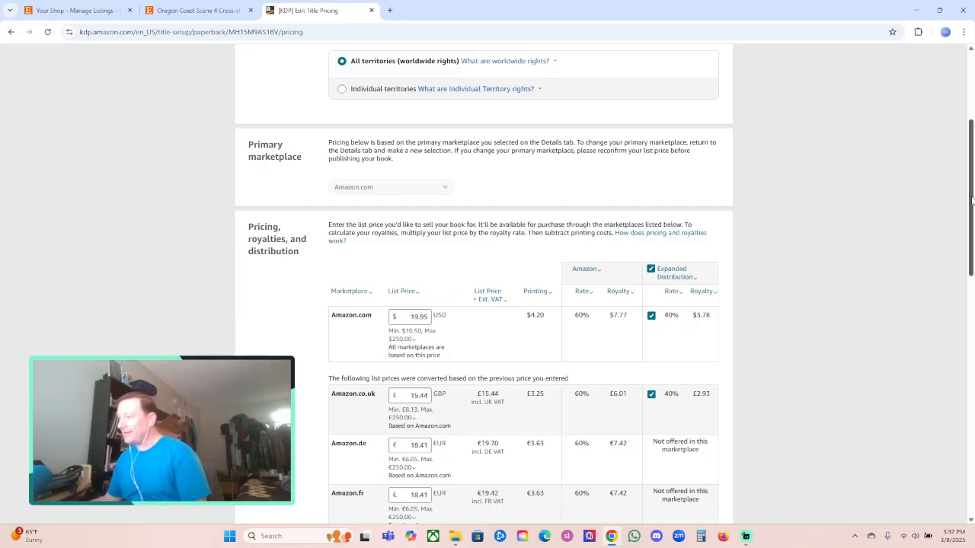
pyautogui.moveTo(972, 200); pyautogui.dragTo(973, 423)
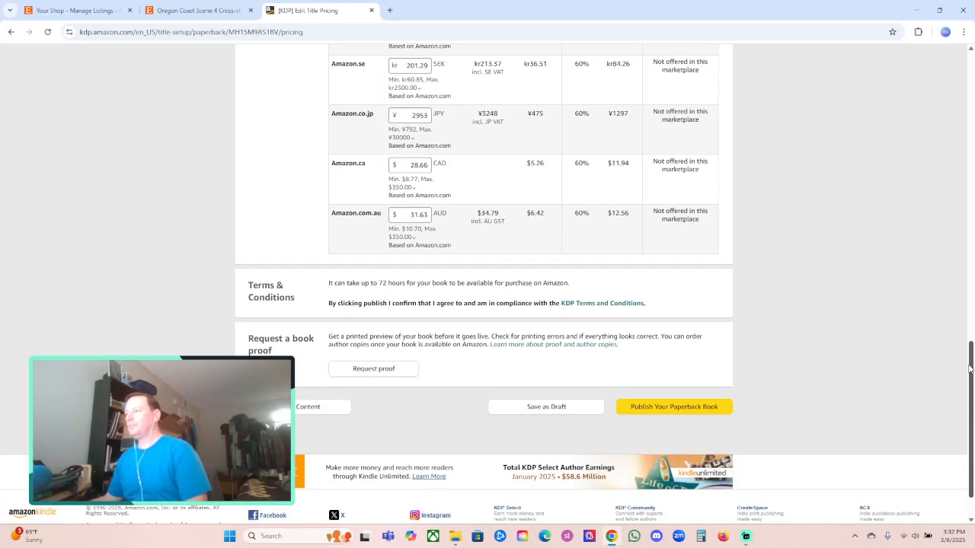
pyautogui.moveTo(969, 369); pyautogui.dragTo(972, 192)
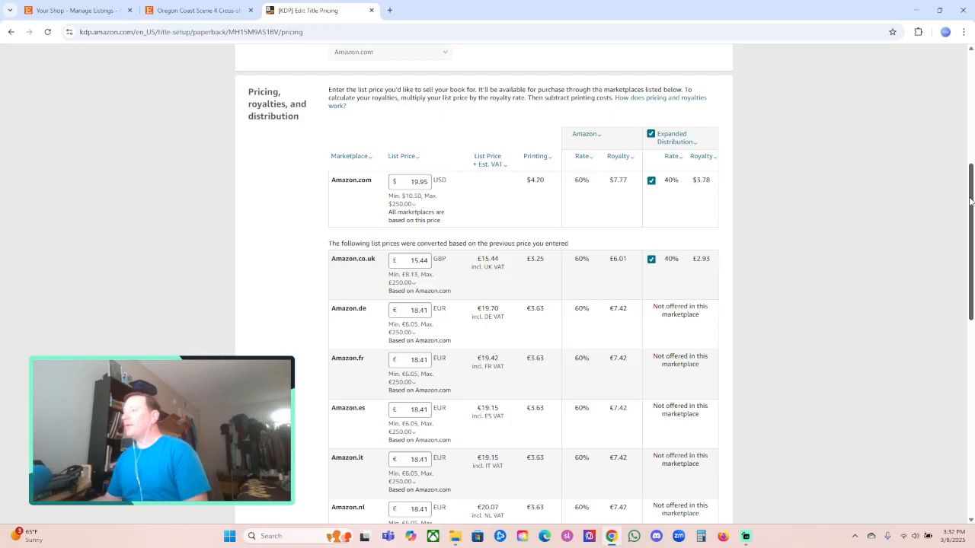
pyautogui.moveTo(971, 202)
pyautogui.mouseDown()
pyautogui.moveTo(972, 226)
pyautogui.moveTo(971, 189)
pyautogui.mouseUp()
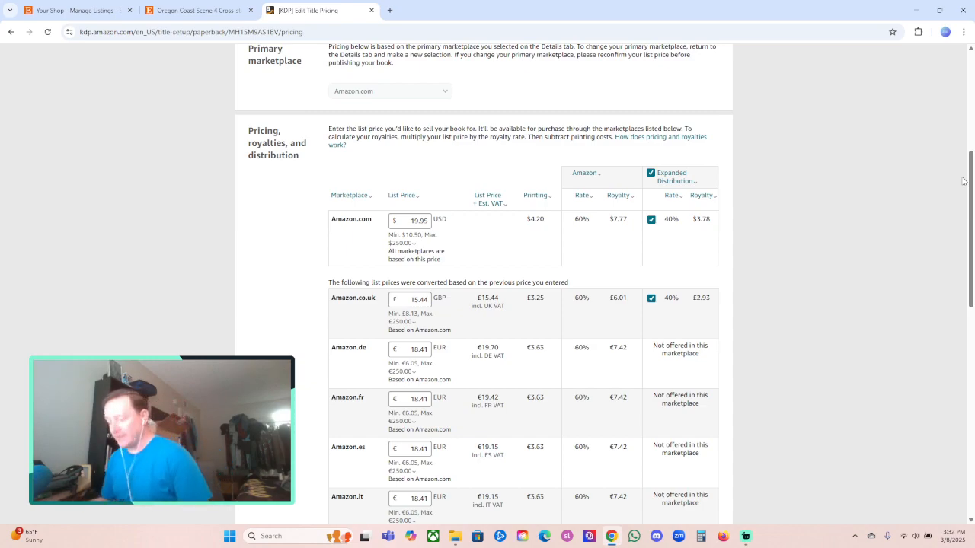
pyautogui.moveTo(971, 152)
pyautogui.mouseDown()
pyautogui.moveTo(970, 91)
pyautogui.moveTo(973, 171)
pyautogui.mouseUp()
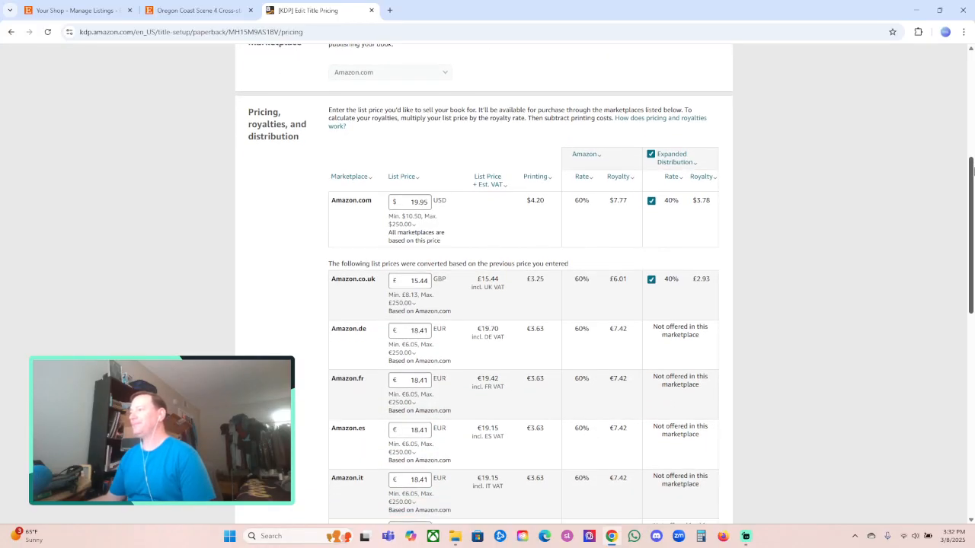
pyautogui.scroll(-7, 855, 379)
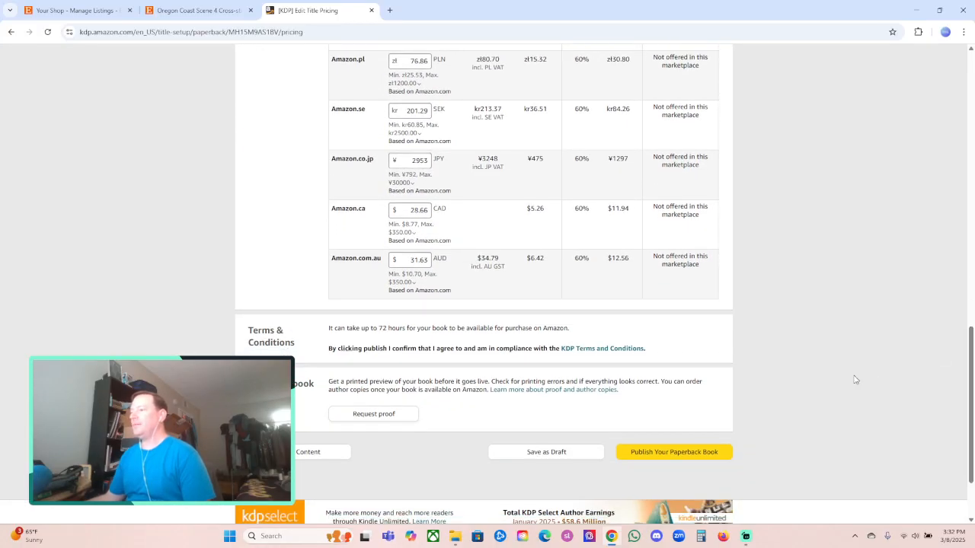
pyautogui.click(702, 452)
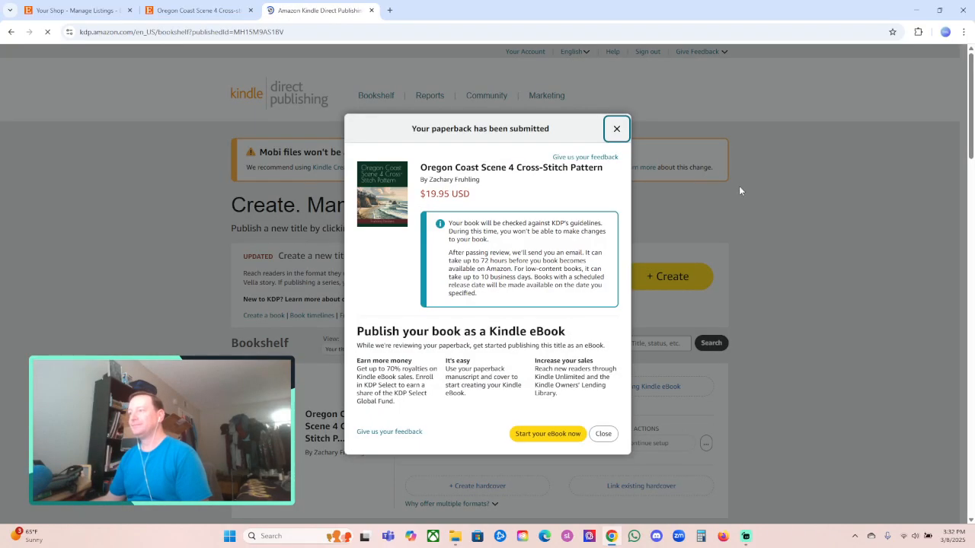
pyautogui.click(603, 436)
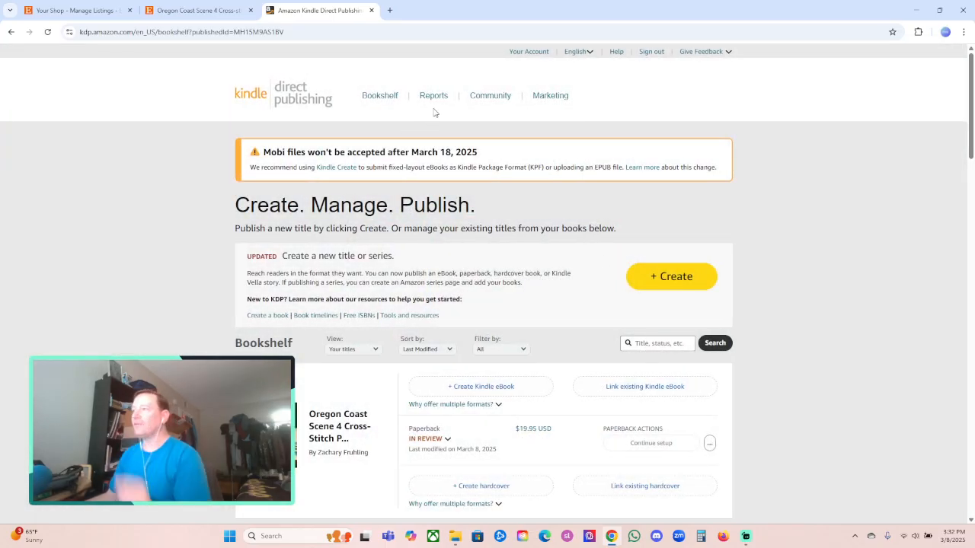
# Step: Check the submitted title on the bookshelf and return to the Etsy shop listings, closing the Oregon Coast Scene 4 listing page
pyautogui.click(380, 96)
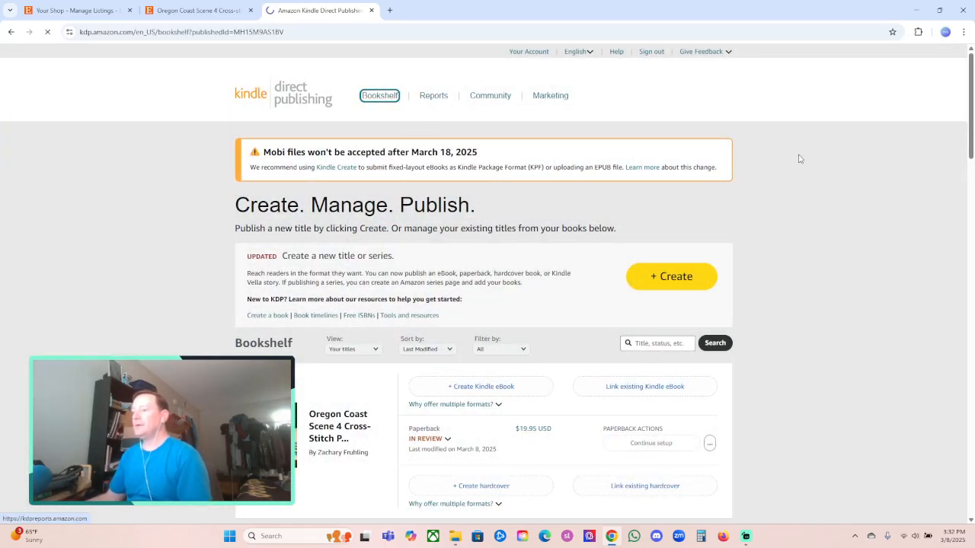
pyautogui.scroll(-3, 771, 220)
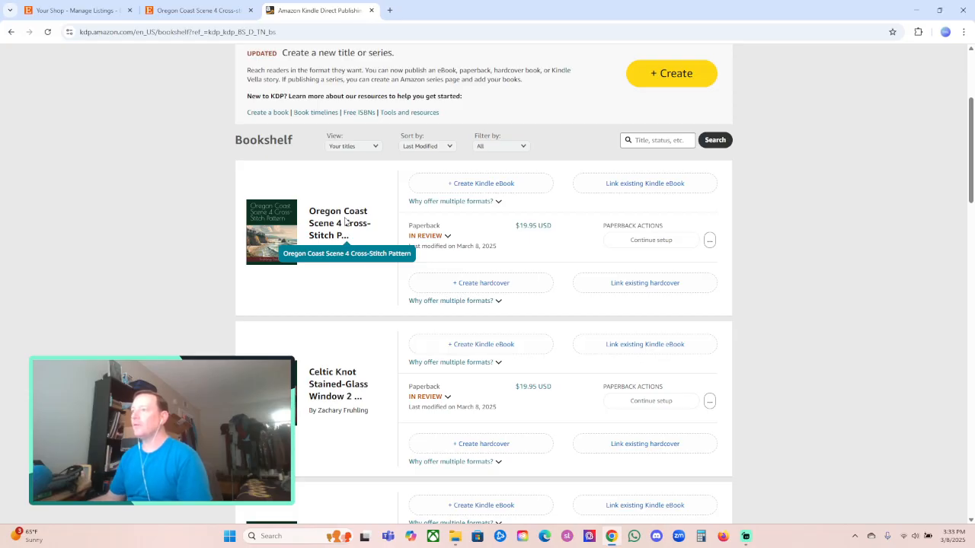
pyautogui.click(250, 10)
pyautogui.click(80, 10)
pyautogui.click(873, 309)
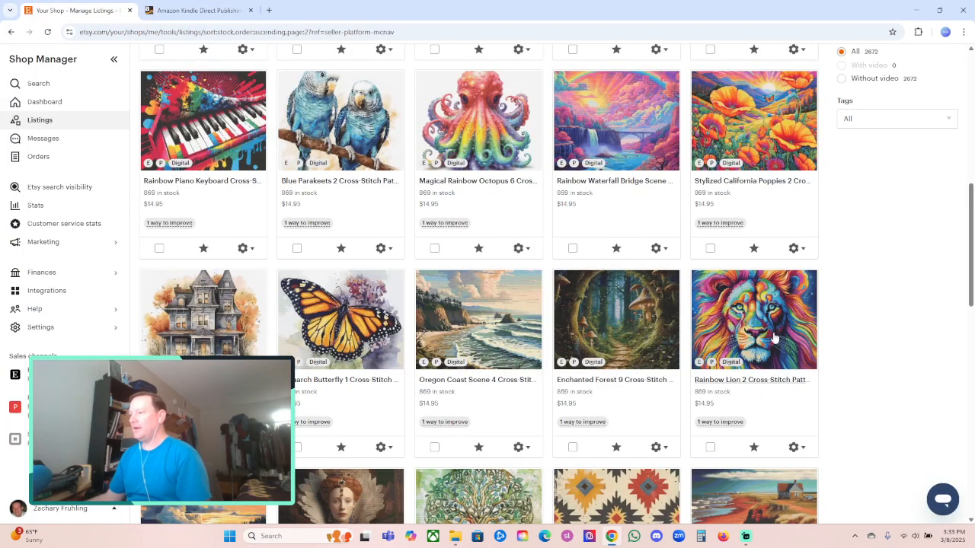
# Step: Search the KDP bookshelf for "enchanted" to check whether Enchanted Forest 9 is already published
pyautogui.click(211, 10)
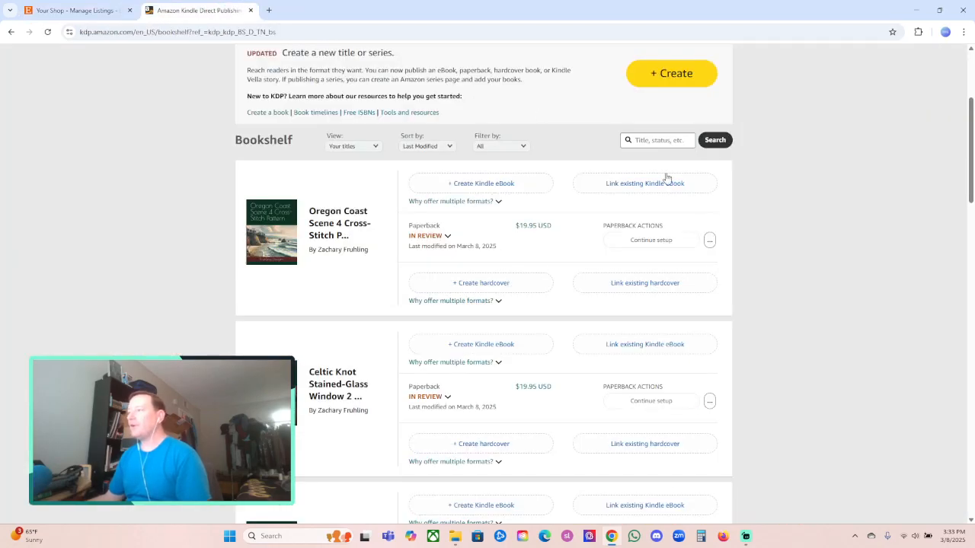
pyautogui.scroll(3, 640, 229)
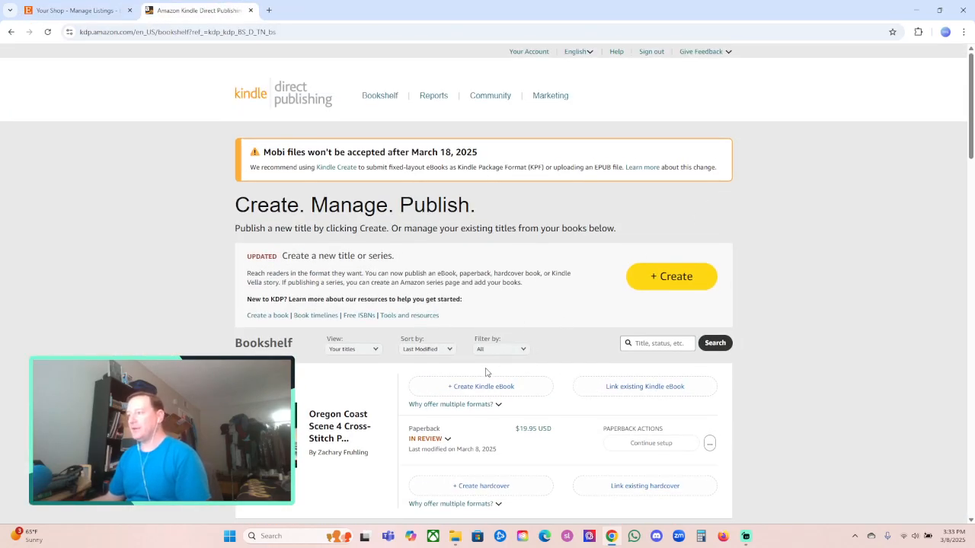
pyautogui.click(646, 343)
pyautogui.write('encha')
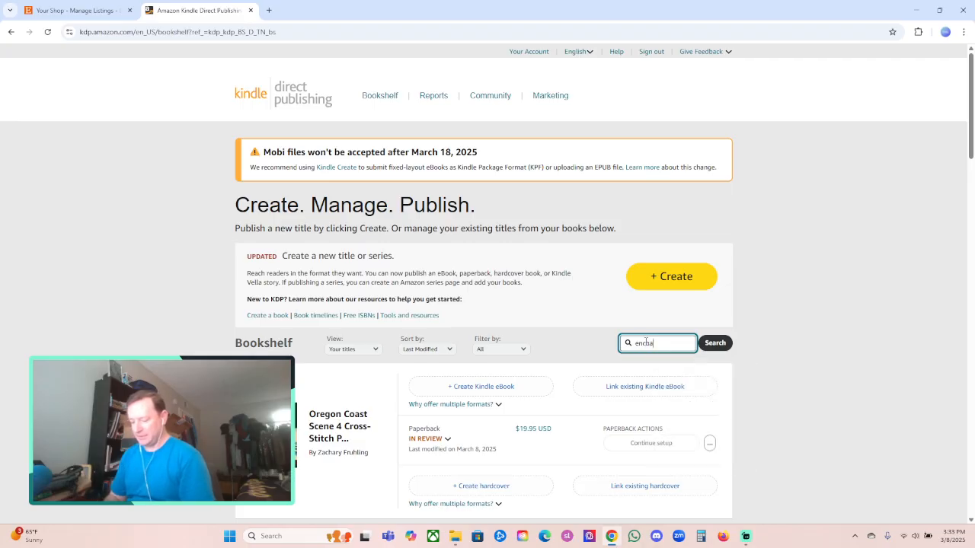
pyautogui.write('nted')
pyautogui.press('Return')
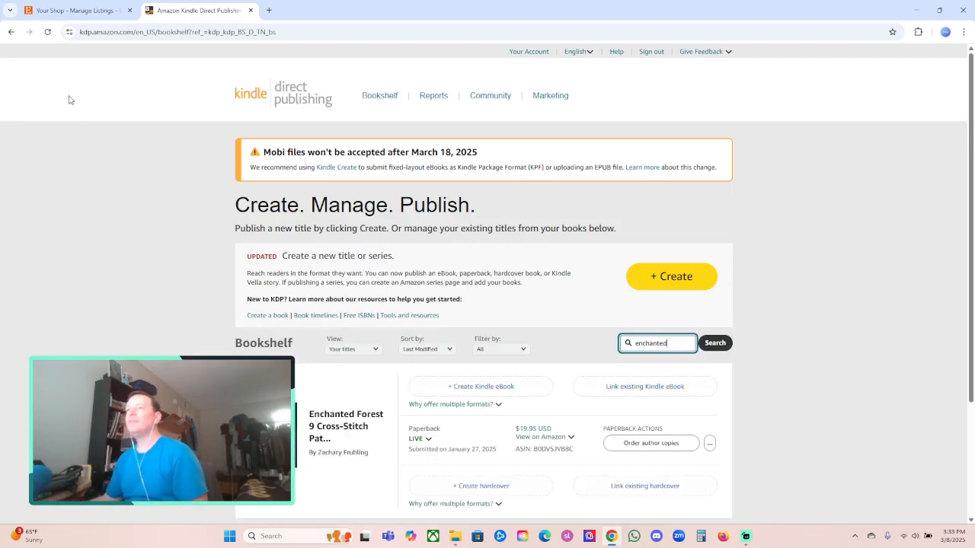
# Step: Find the next pattern in the Etsy listings, Rainbow Lion 2, and search the KDP bookshelf for "lion"
pyautogui.click(74, 11)
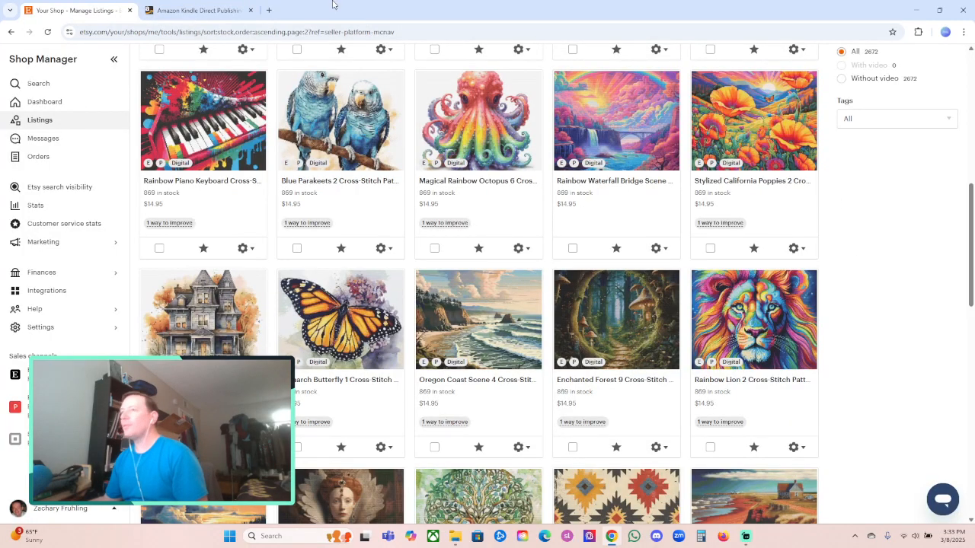
pyautogui.click(197, 11)
pyautogui.moveTo(675, 344); pyautogui.dragTo(629, 346)
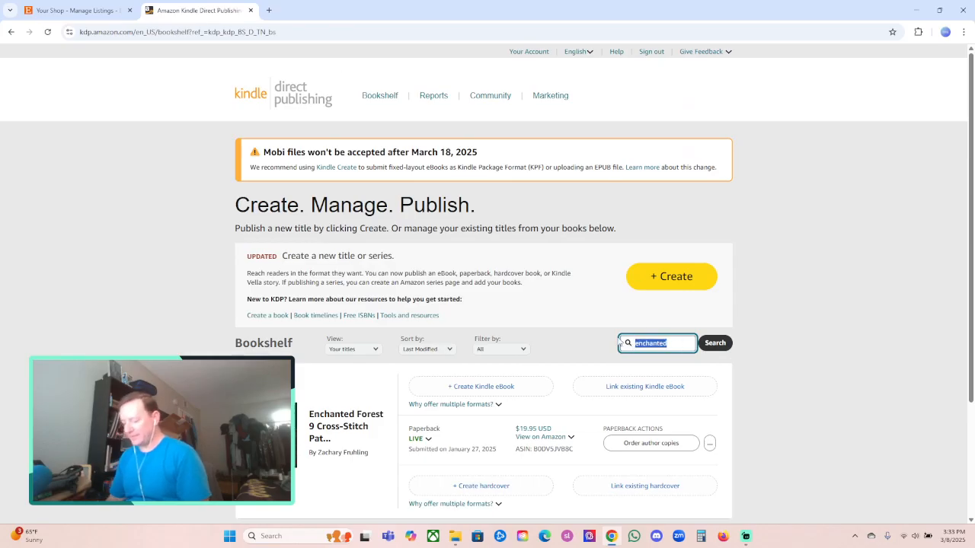
pyautogui.write('lion')
pyautogui.press('Return')
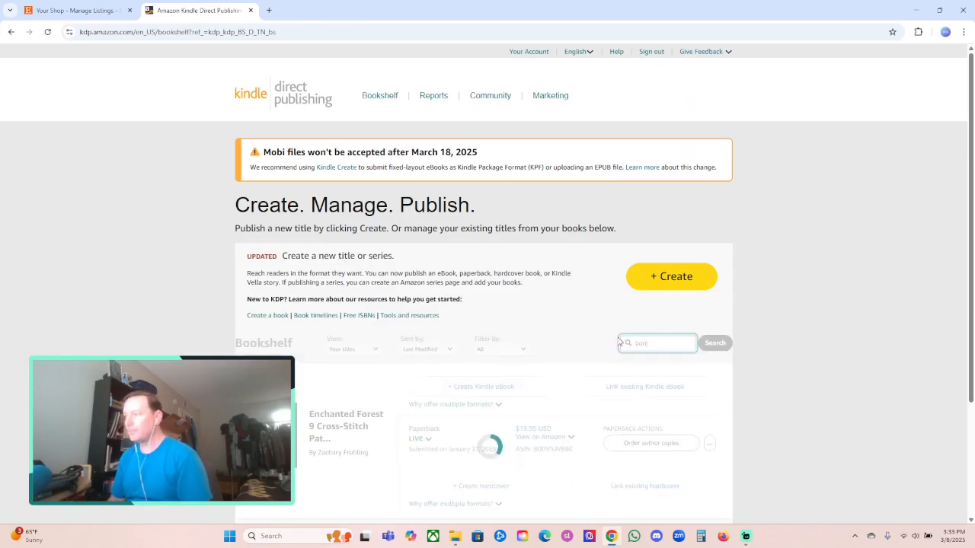
# Step: View the Rainbow Lion 2 cross-stitch pattern's public page on Etsy, then close it
pyautogui.click(76, 11)
pyautogui.scroll(-1, 827, 358)
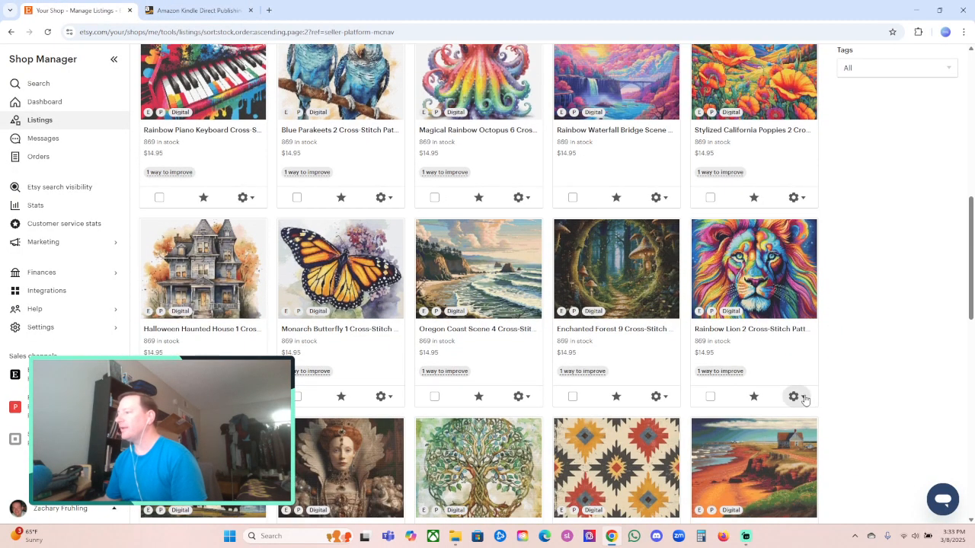
pyautogui.scroll(-2, 868, 339)
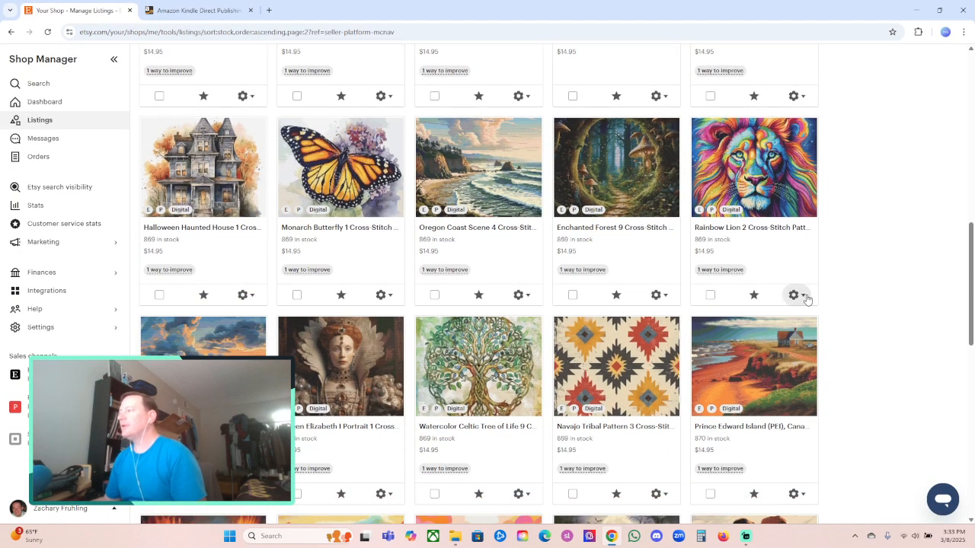
pyautogui.click(796, 295)
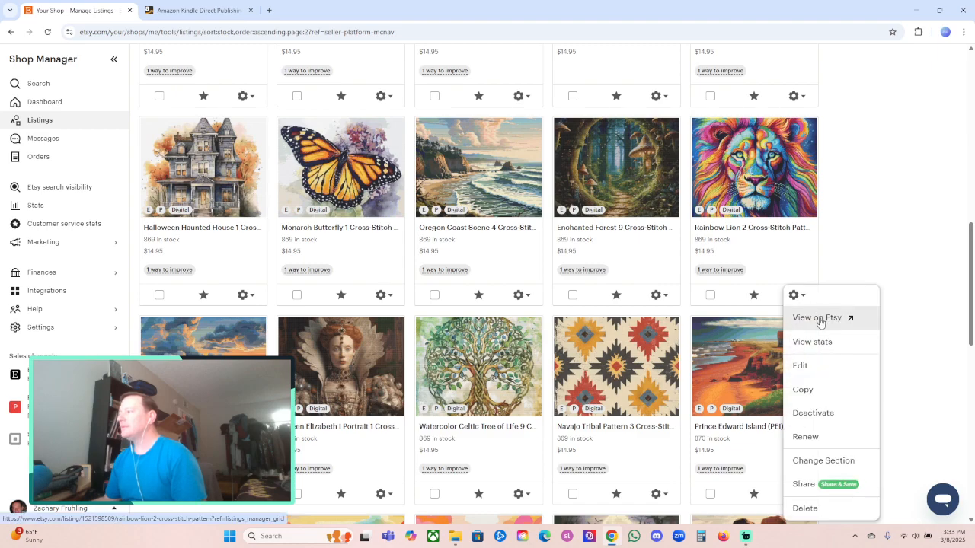
pyautogui.click(816, 319)
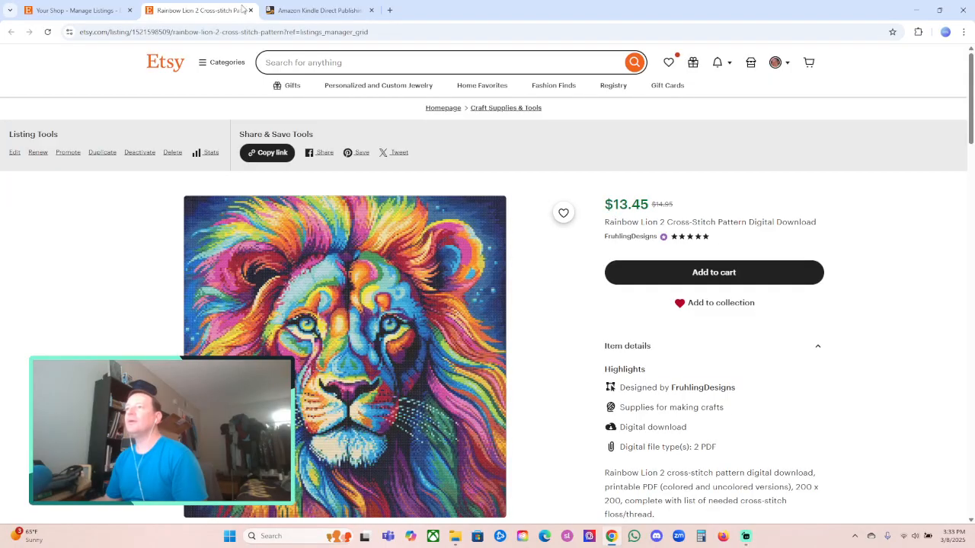
pyautogui.click(250, 11)
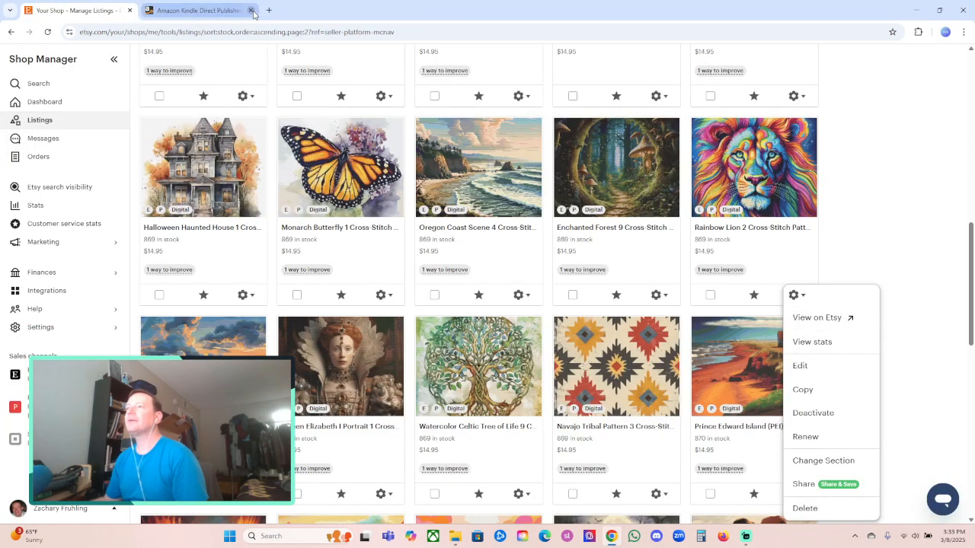
# Step: Search the KDP bookshelf for "rainbow" and look through the titles for Rainbow Lion 2
pyautogui.click(209, 10)
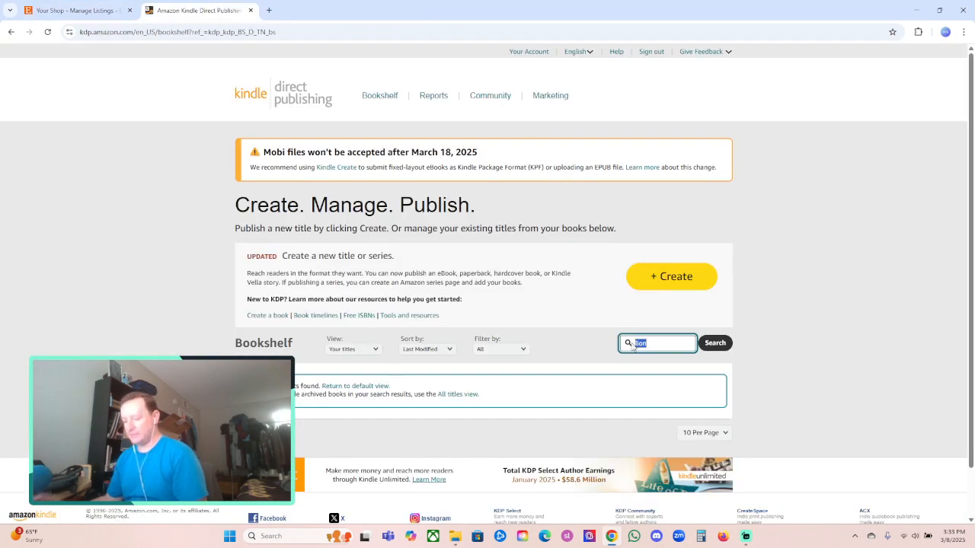
pyautogui.write('rainbow')
pyautogui.press('Return')
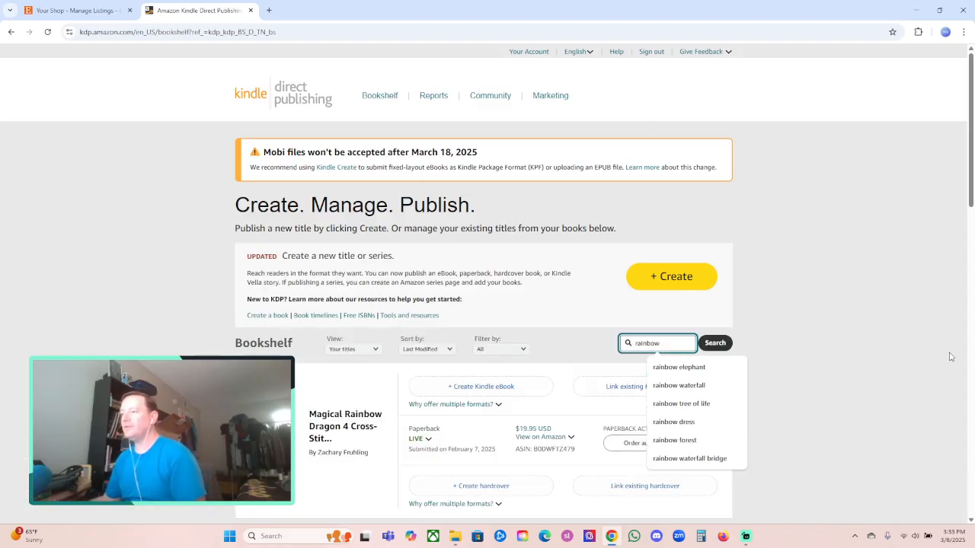
pyautogui.scroll(-8, 910, 370)
pyautogui.scroll(-5, 830, 361)
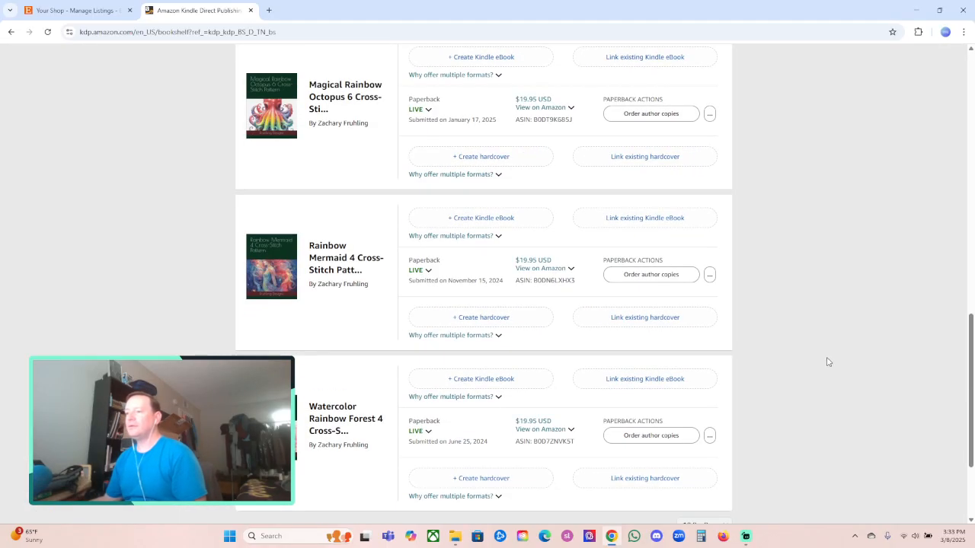
pyautogui.scroll(4, 828, 360)
pyautogui.scroll(-4, 831, 354)
pyautogui.scroll(10, 834, 349)
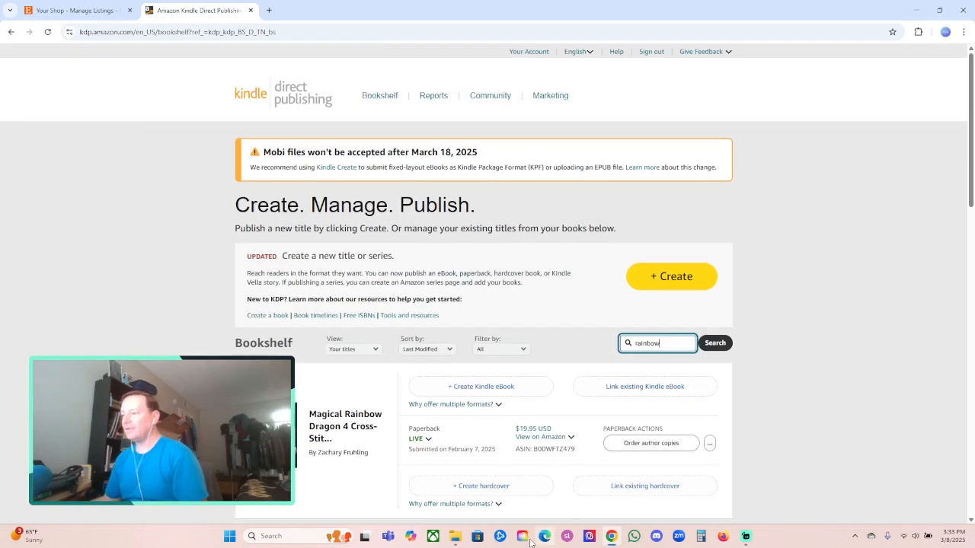
# Step: Switch to File Explorer, search the Cross-Stitch Patterns folder for "rainbow lion" and open the Rainbow Lion 2 Cross-Stitch Pattern folder
pyautogui.click(455, 536)
pyautogui.click(39, 240)
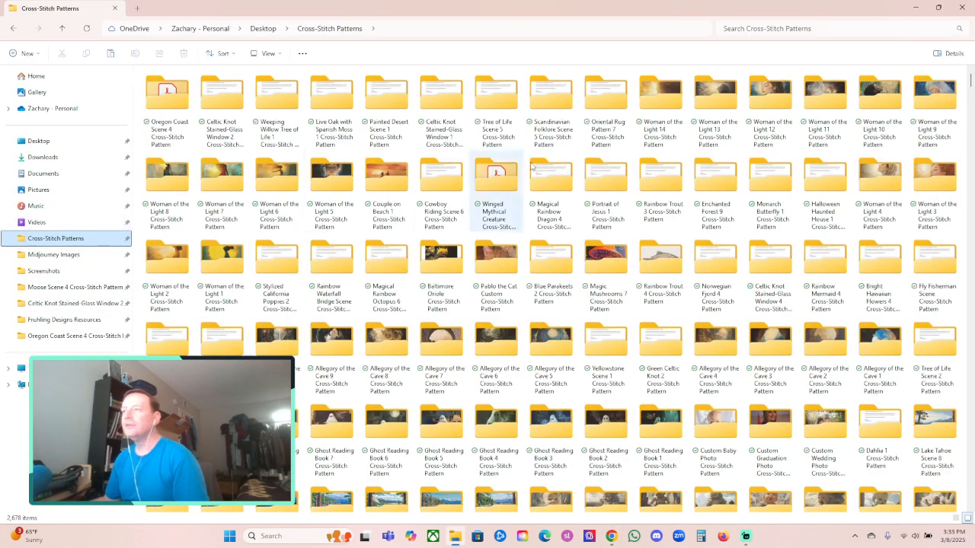
pyautogui.click(805, 28)
pyautogui.write('ra')
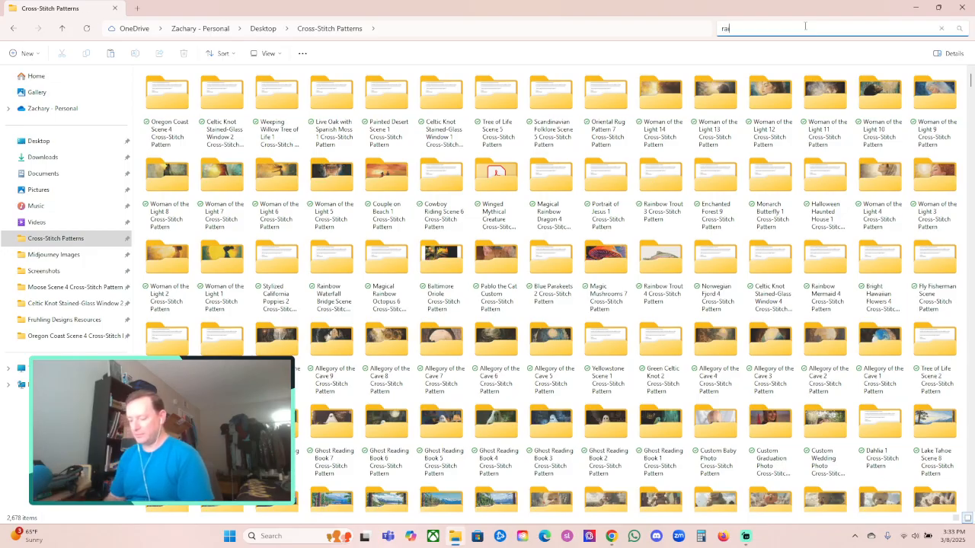
pyautogui.write('inbow lio')
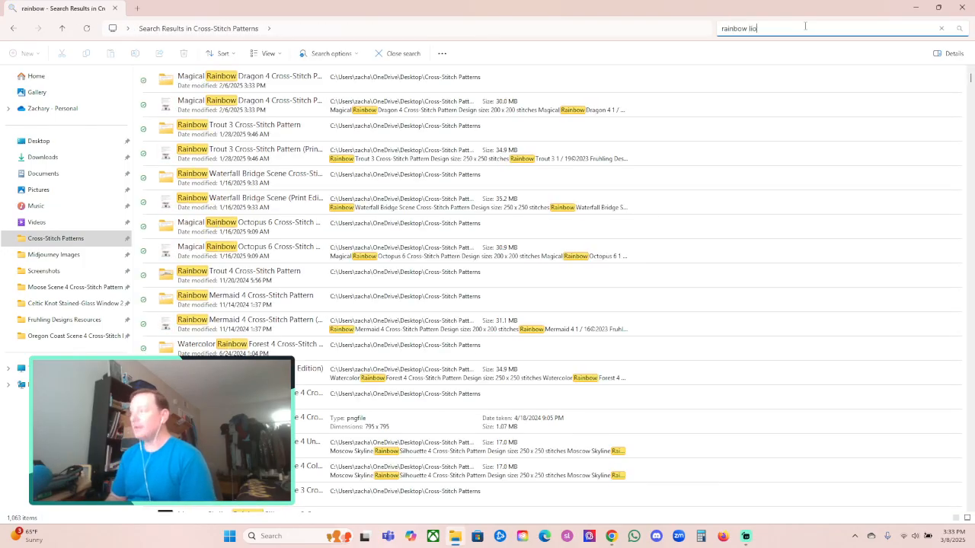
pyautogui.write('n')
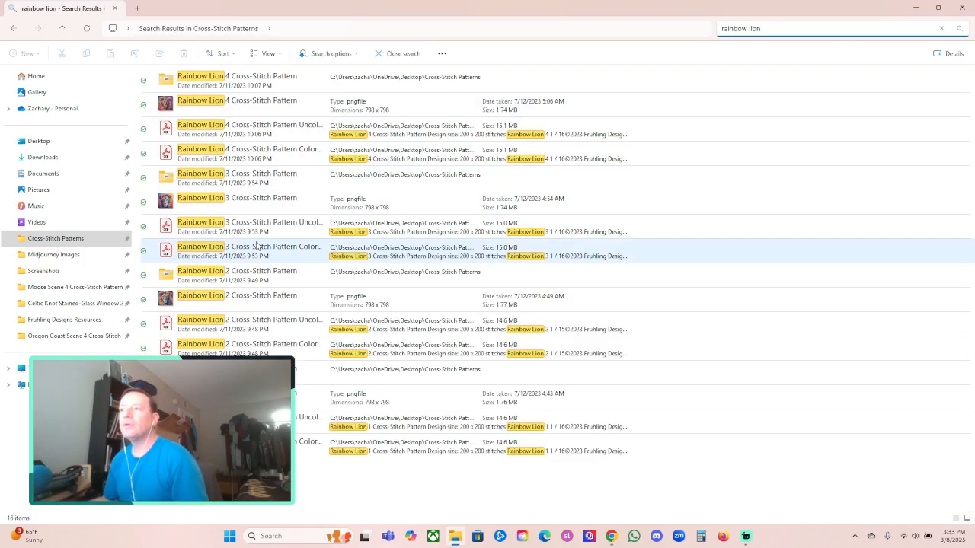
pyautogui.doubleClick(221, 274)
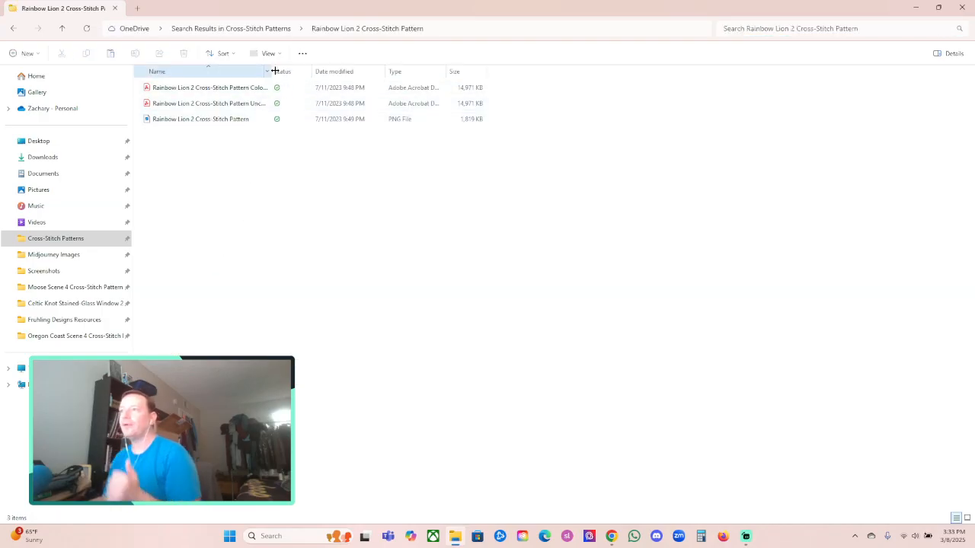
# Step: Widen the Name column to show the full file names and duplicate the Rainbow Lion 2 Cross-Stitch Pattern Colored PDF in the same folder
pyautogui.moveTo(274, 70); pyautogui.dragTo(439, 72)
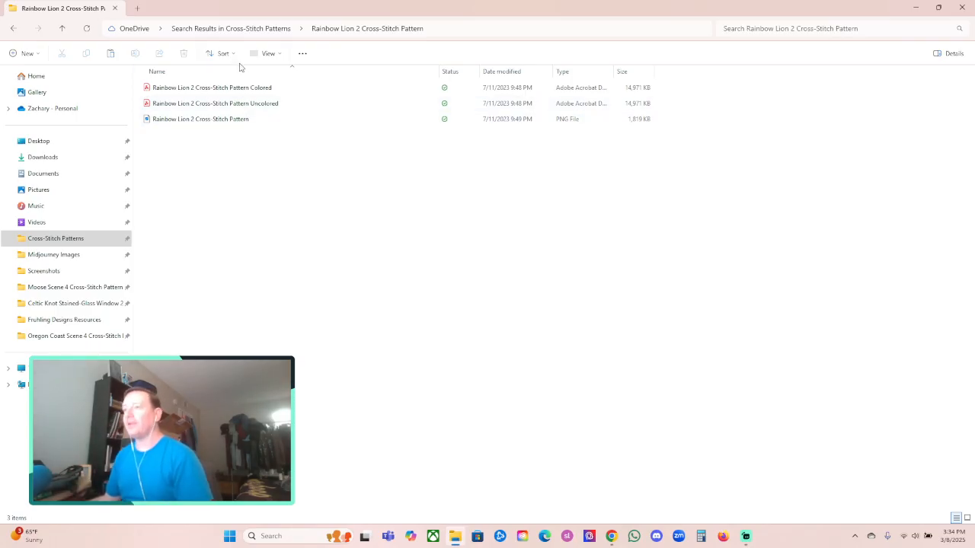
pyautogui.rightClick(241, 90)
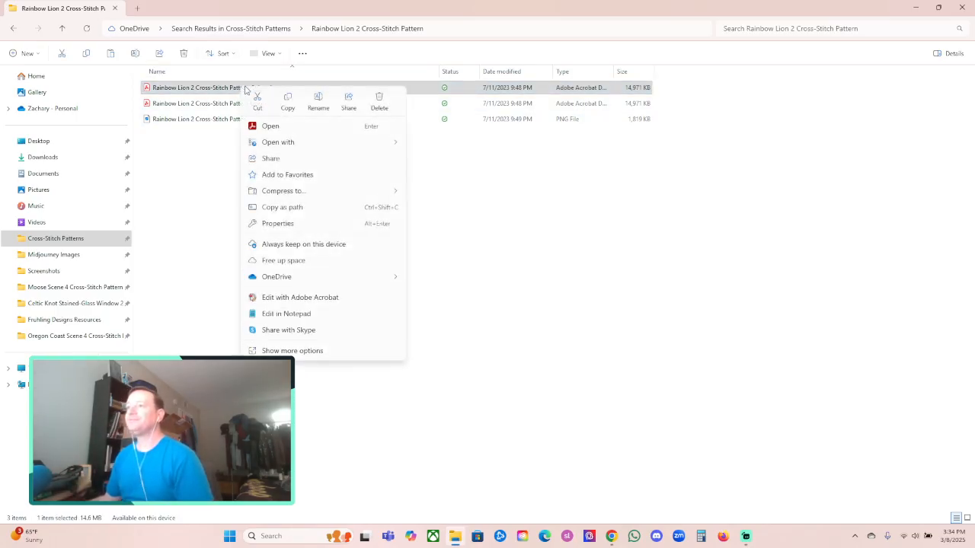
pyautogui.click(288, 99)
pyautogui.rightClick(282, 205)
pyautogui.click(301, 219)
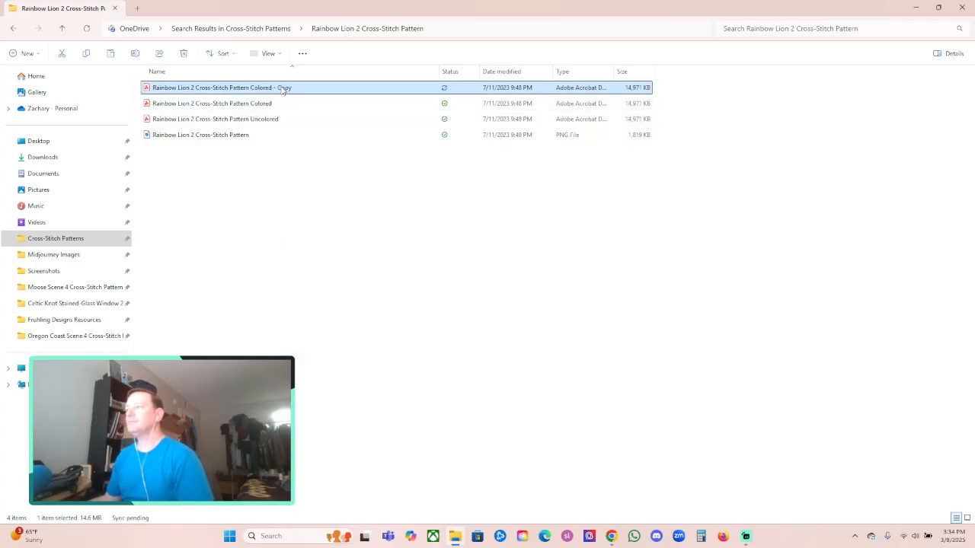
# Step: Rename the duplicated PDF, replacing "Colored - Copy" at the end of its name with "(Print"
pyautogui.click(278, 88)
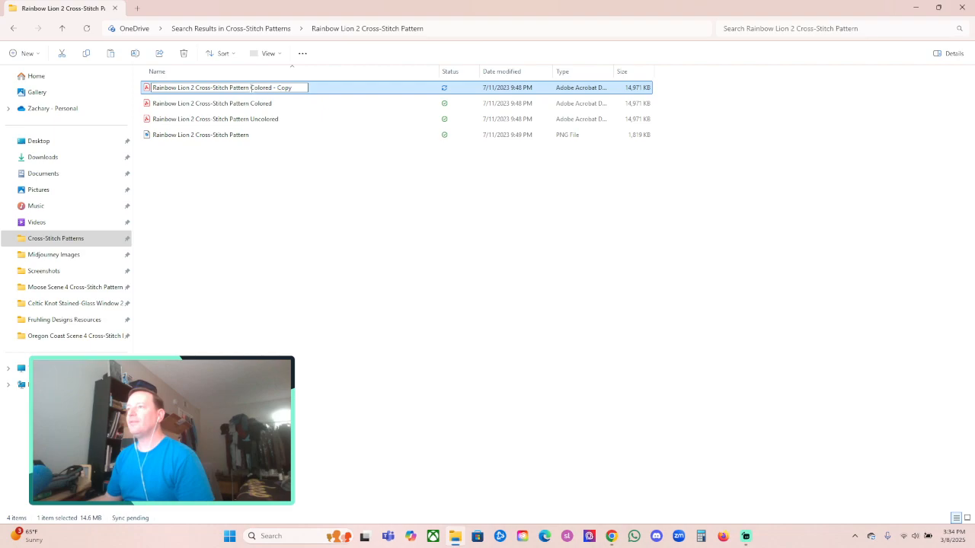
pyautogui.moveTo(252, 87); pyautogui.dragTo(293, 89)
pyautogui.write('(')
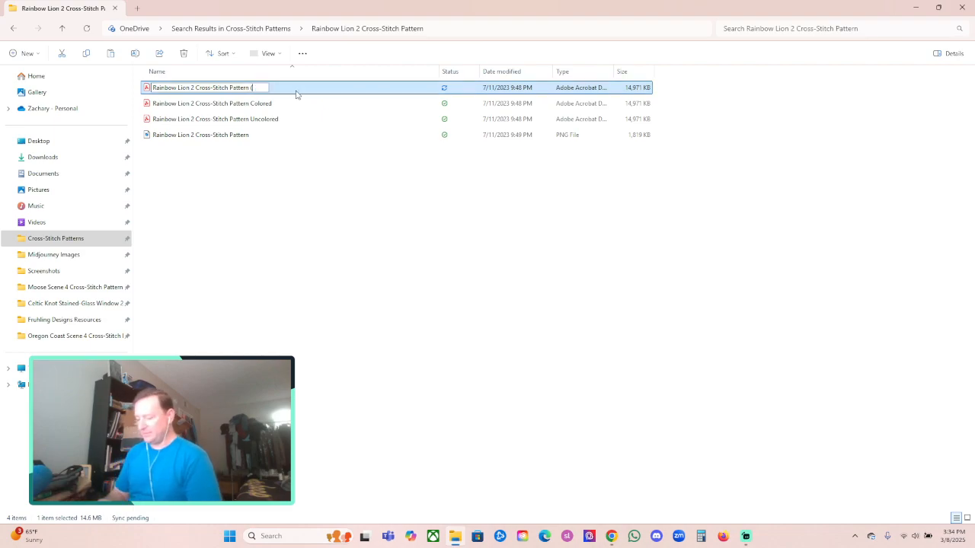
pyautogui.write('Print')
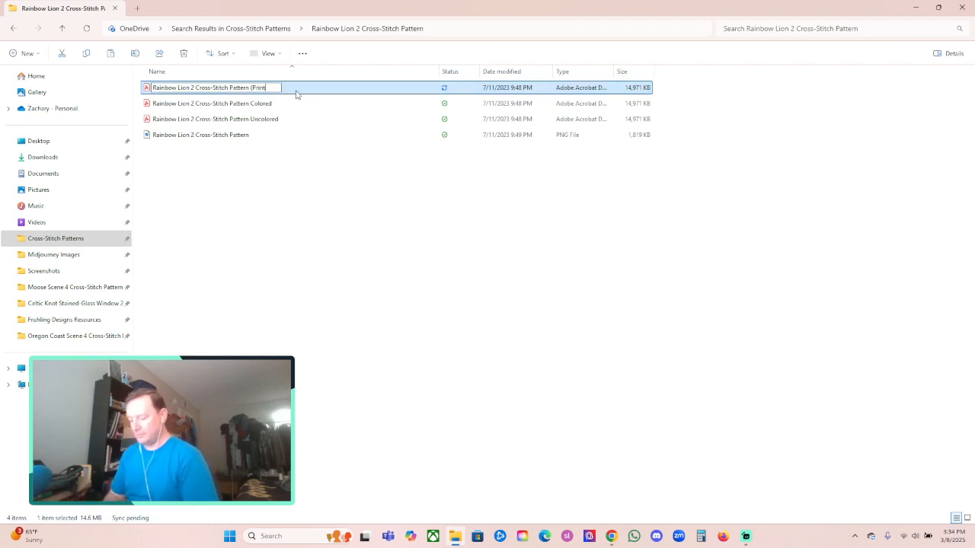
# Step: Finish renaming the PDF copy as Rainbow Lion 2 Cross-Stitch Pattern (Print Edition)
pyautogui.write(' Edition')
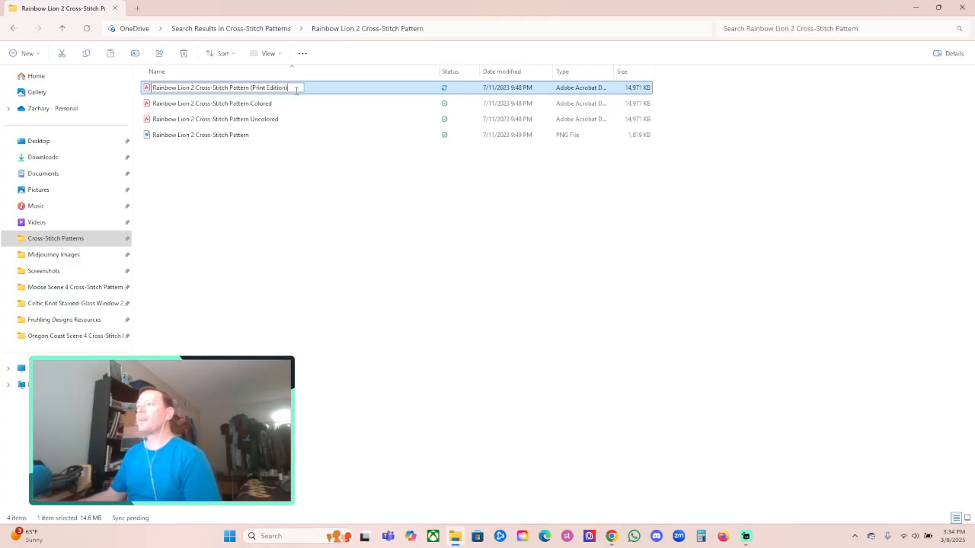
pyautogui.write(')')
pyautogui.press('Return')
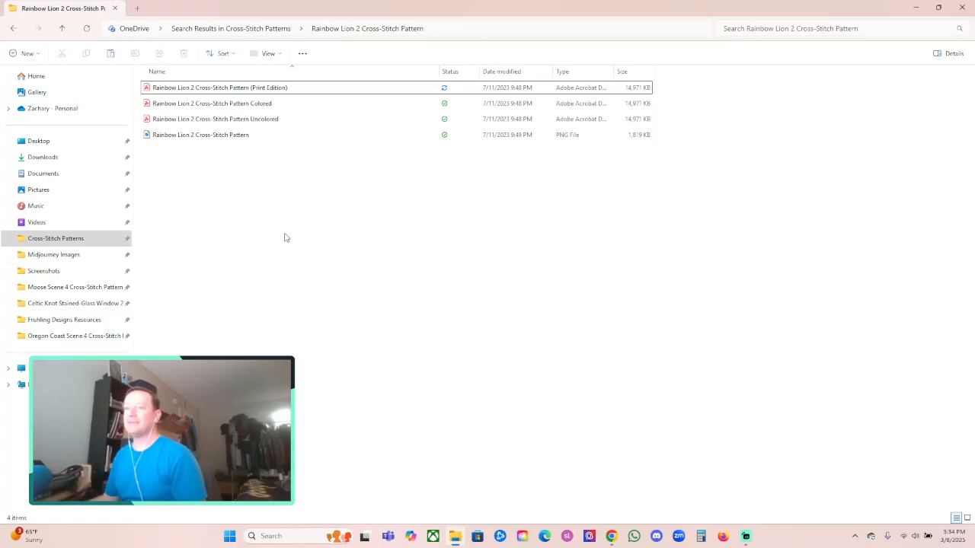
pyautogui.click(226, 89)
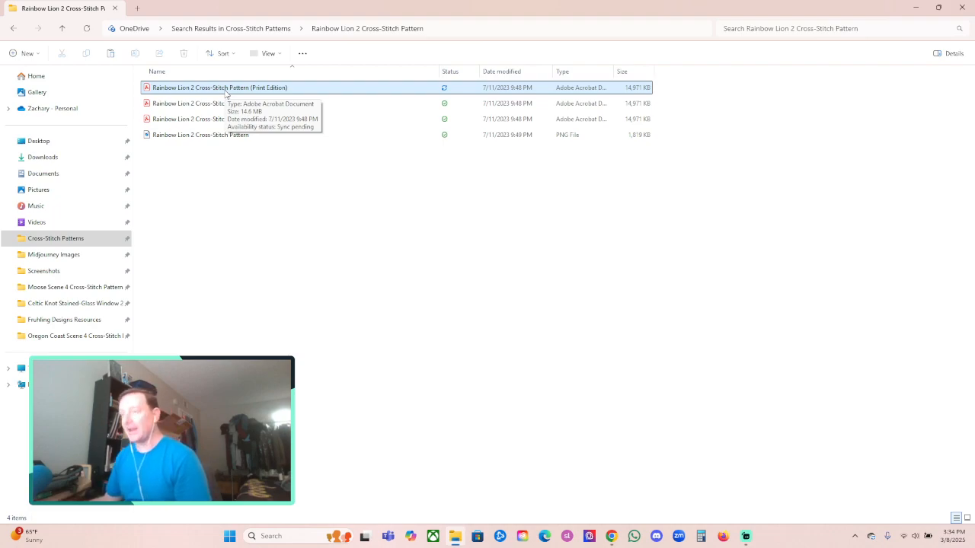
pyautogui.click(347, 242)
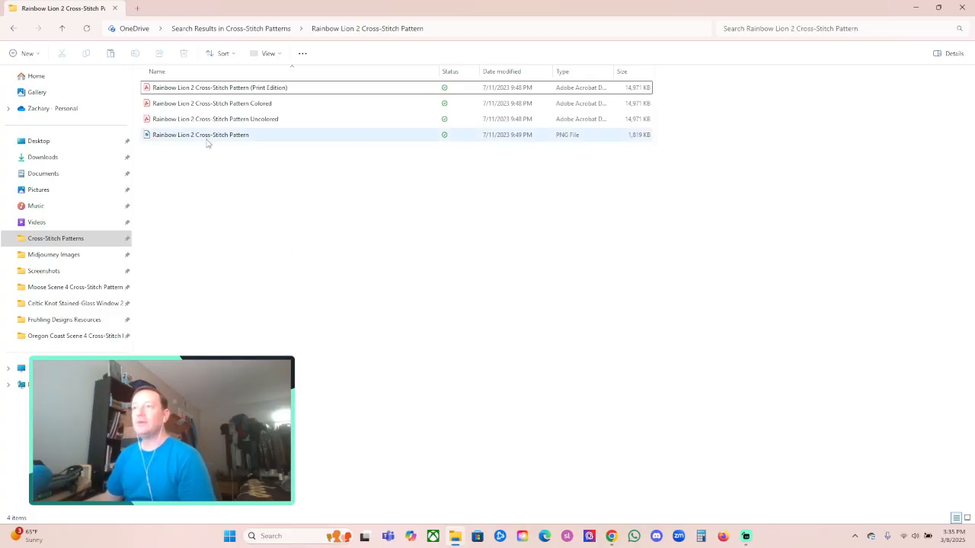
# Step: Open the Print Edition PDF in Adobe Acrobat and bring up its page thumbnails for organizing
pyautogui.click(214, 92)
pyautogui.doubleClick(214, 90)
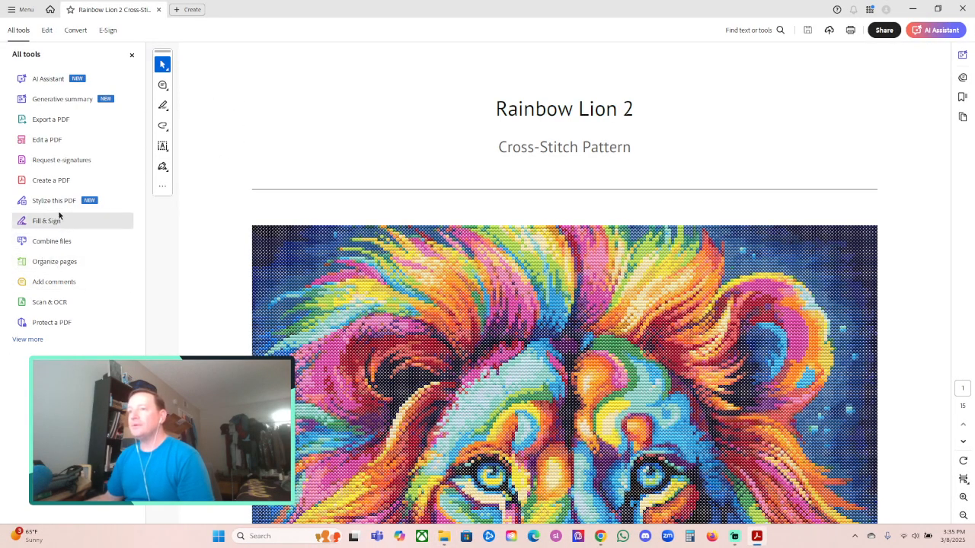
pyautogui.click(45, 262)
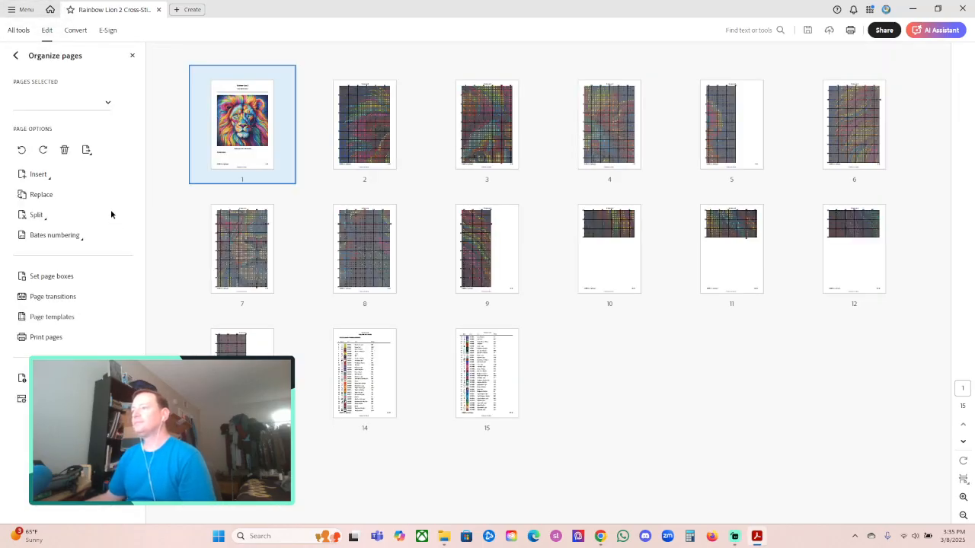
# Step: Insert the Rainbow Lion 2 Cross-Stitch Pattern Uncolored PDF from its pattern folder after the last page
pyautogui.click(36, 175)
pyautogui.click(81, 179)
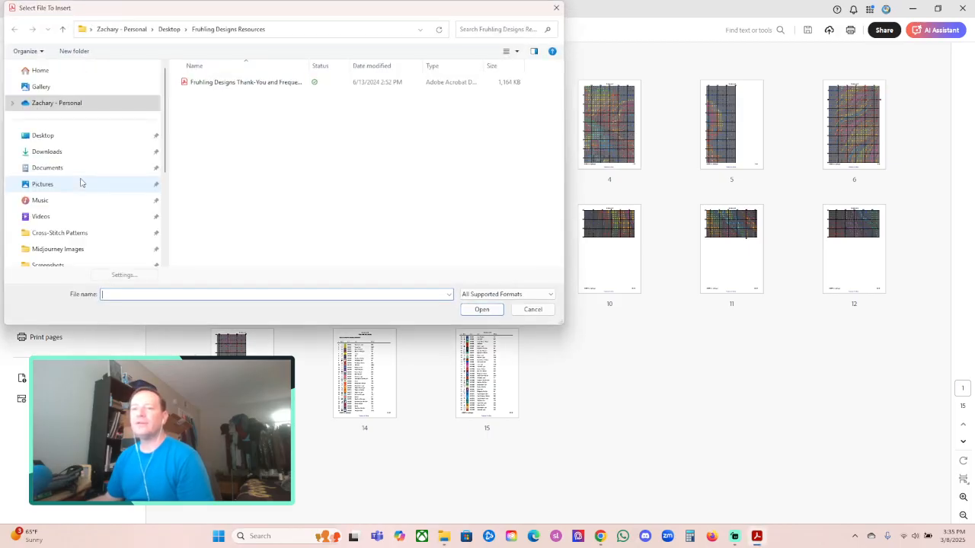
pyautogui.click(53, 233)
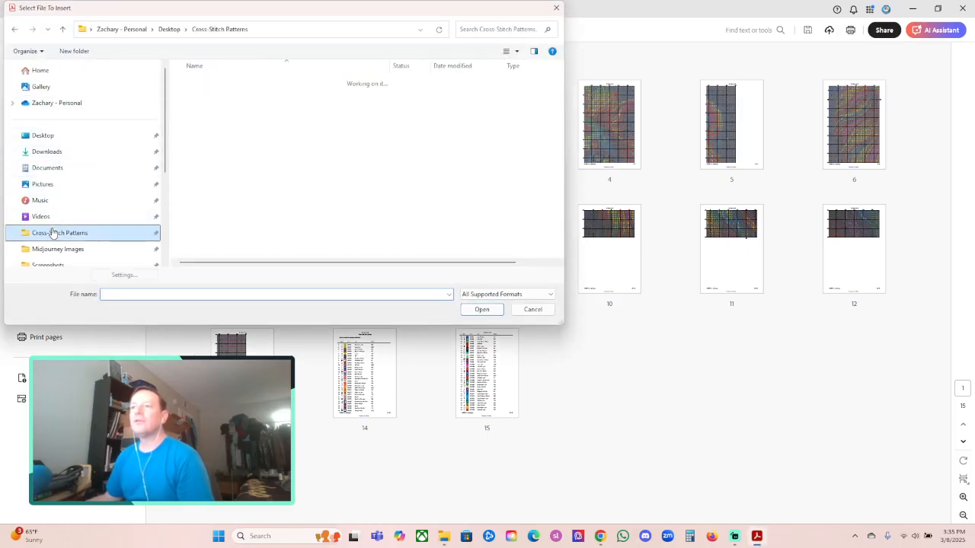
pyautogui.moveTo(560, 72); pyautogui.dragTo(565, 202)
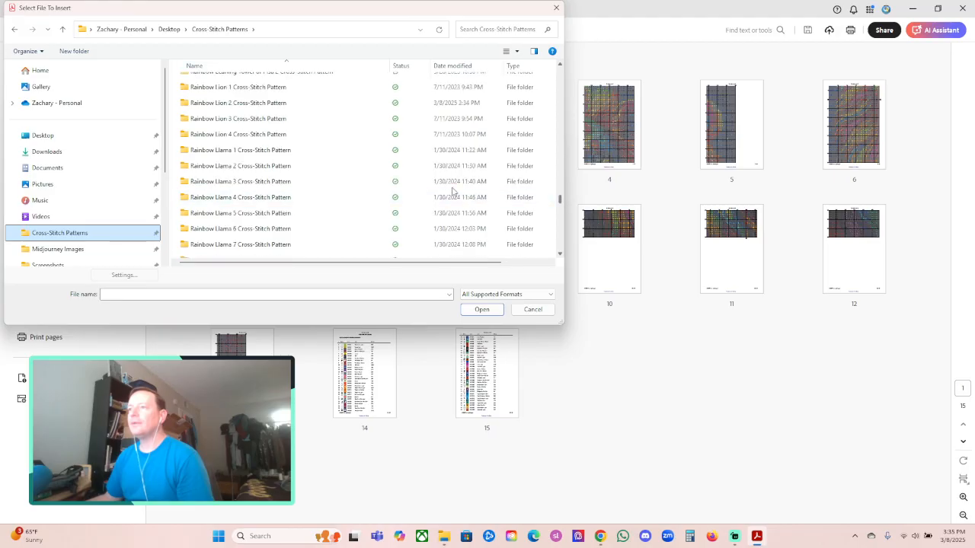
pyautogui.scroll(1, 250, 174)
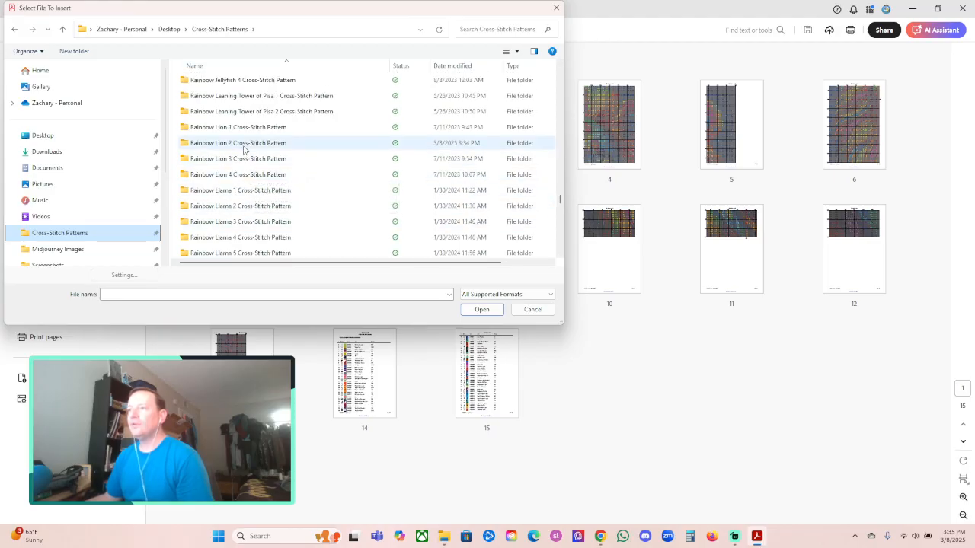
pyautogui.doubleClick(244, 150)
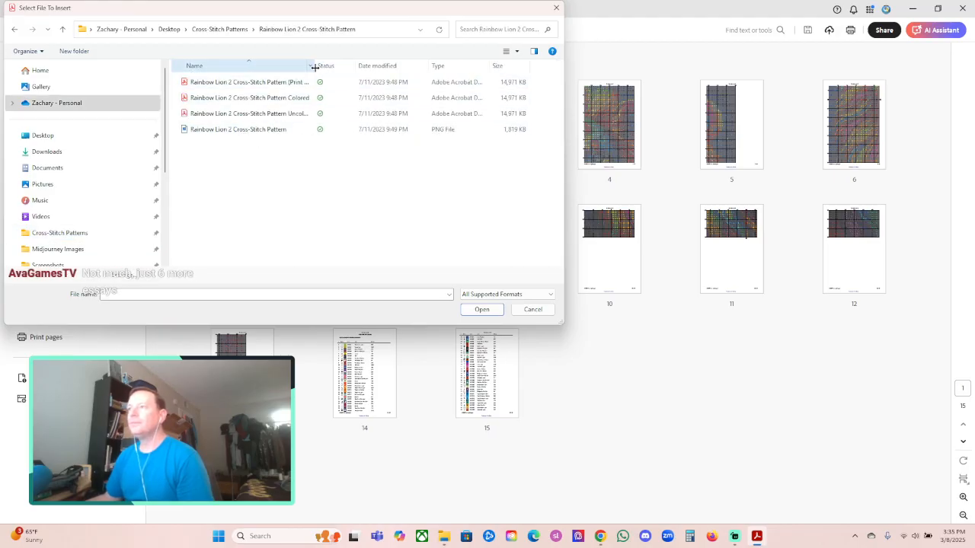
pyautogui.moveTo(315, 67); pyautogui.dragTo(381, 67)
pyautogui.click(315, 115)
pyautogui.click(482, 310)
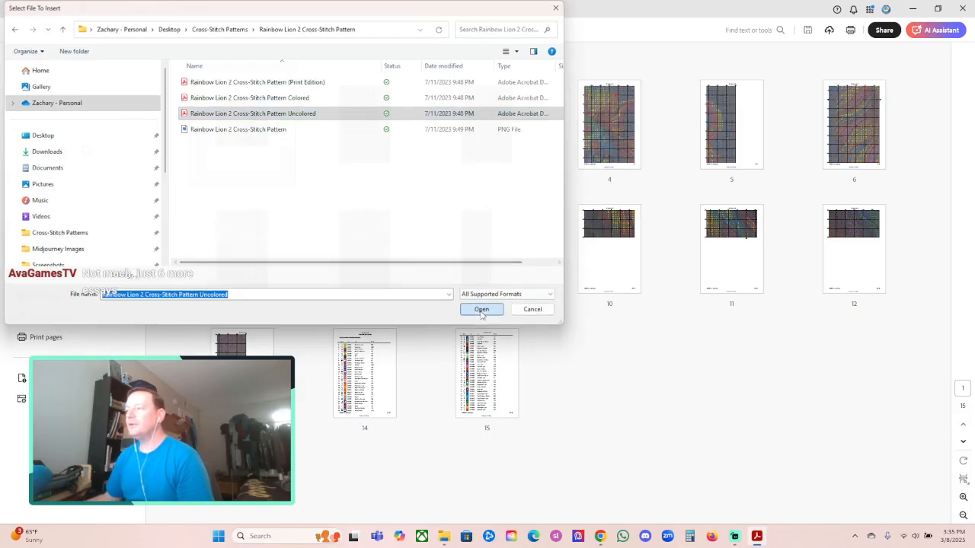
pyautogui.click(425, 278)
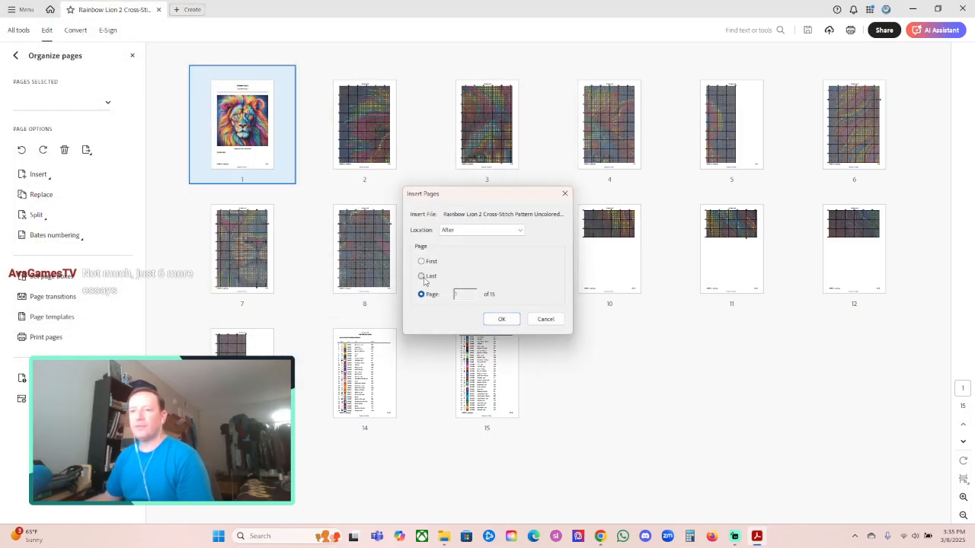
pyautogui.click(502, 319)
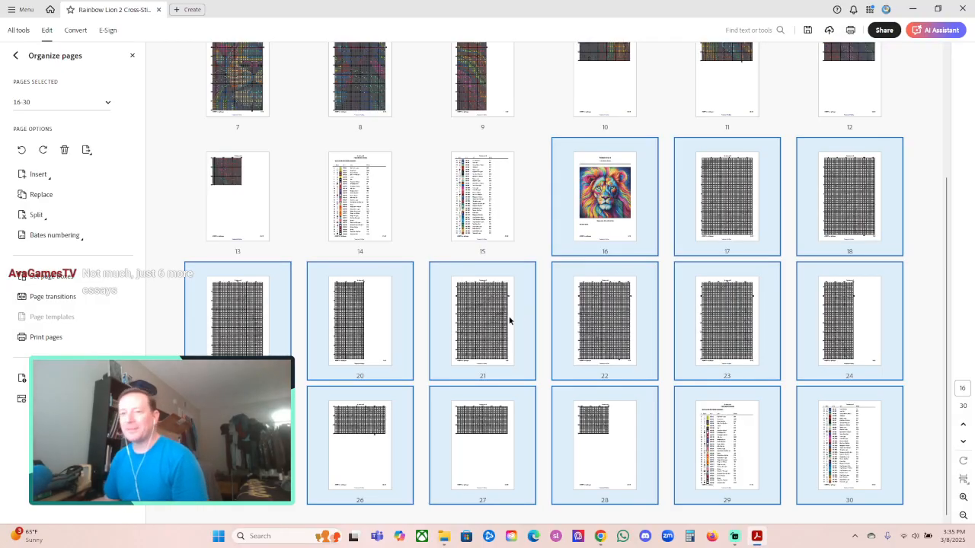
# Step: Choose the Fruhling Designs Thank-You and Frequently Asked Questions PDF from the Fruhling Designs Resources folder as the file to insert
pyautogui.scroll(3, 534, 307)
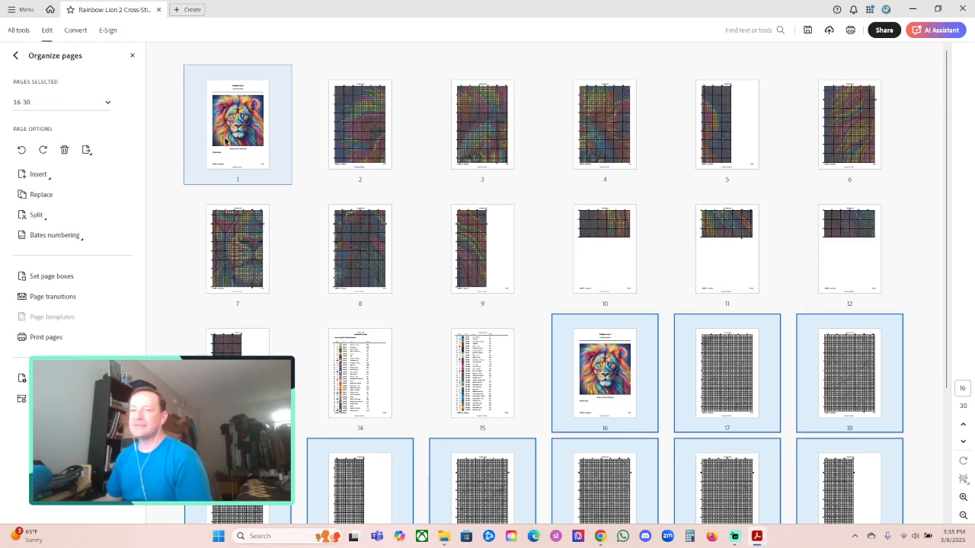
pyautogui.click(226, 141)
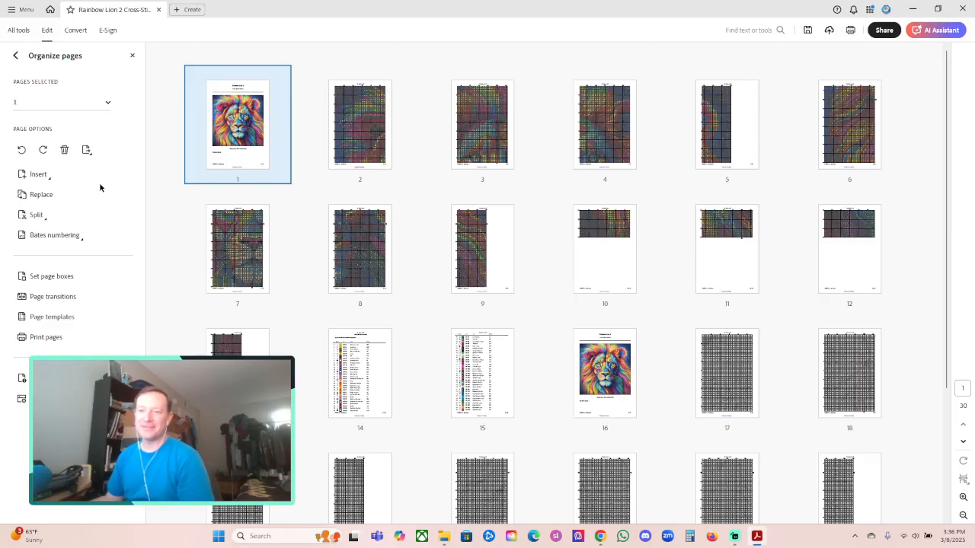
pyautogui.click(38, 174)
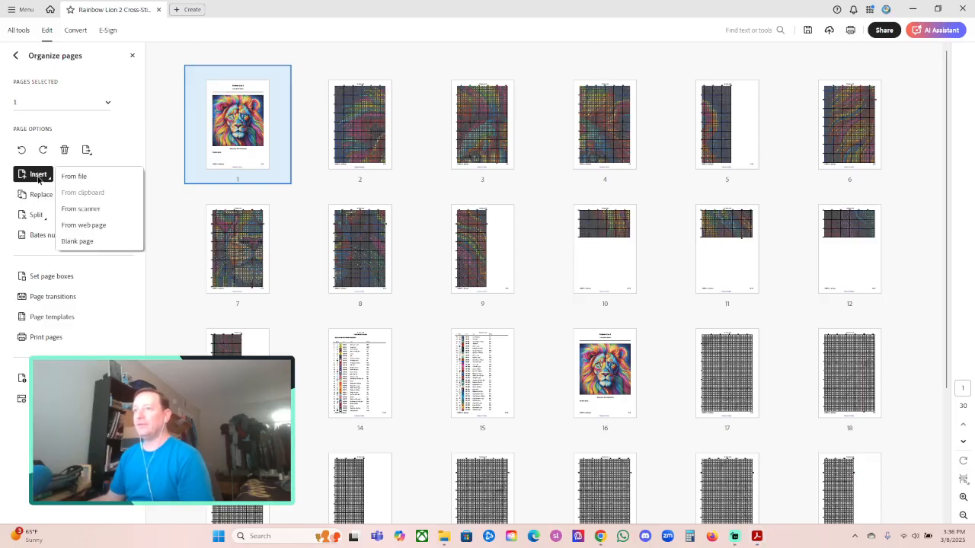
pyautogui.click(74, 176)
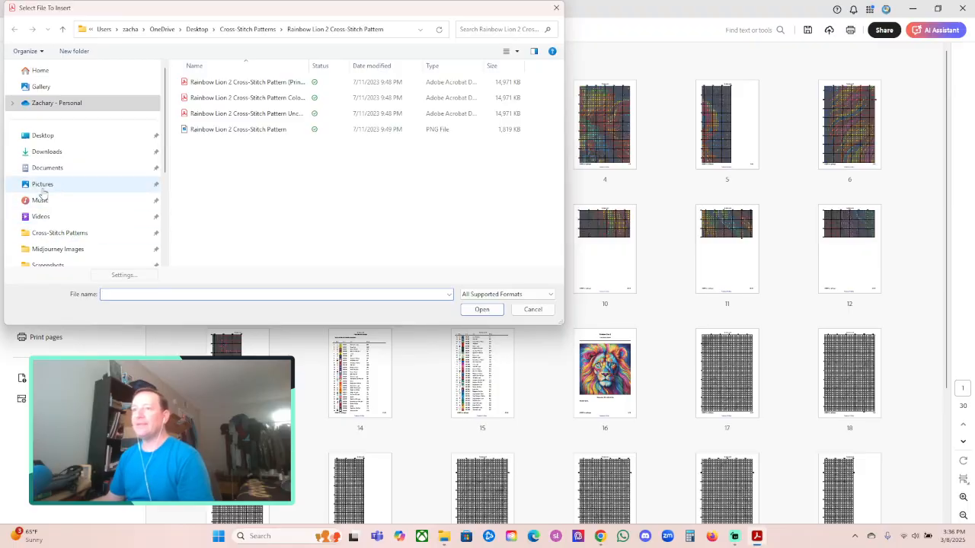
pyautogui.click(42, 135)
pyautogui.doubleClick(536, 95)
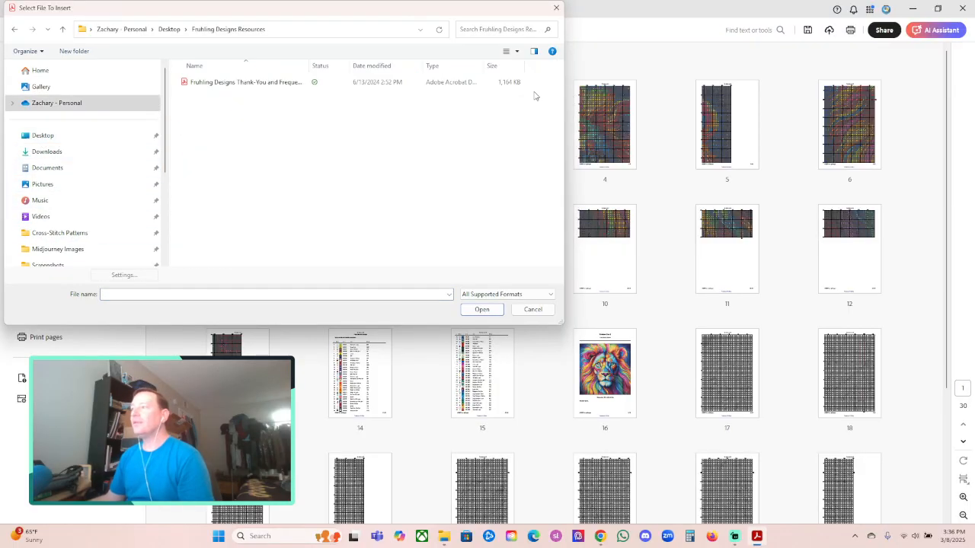
pyautogui.click(265, 85)
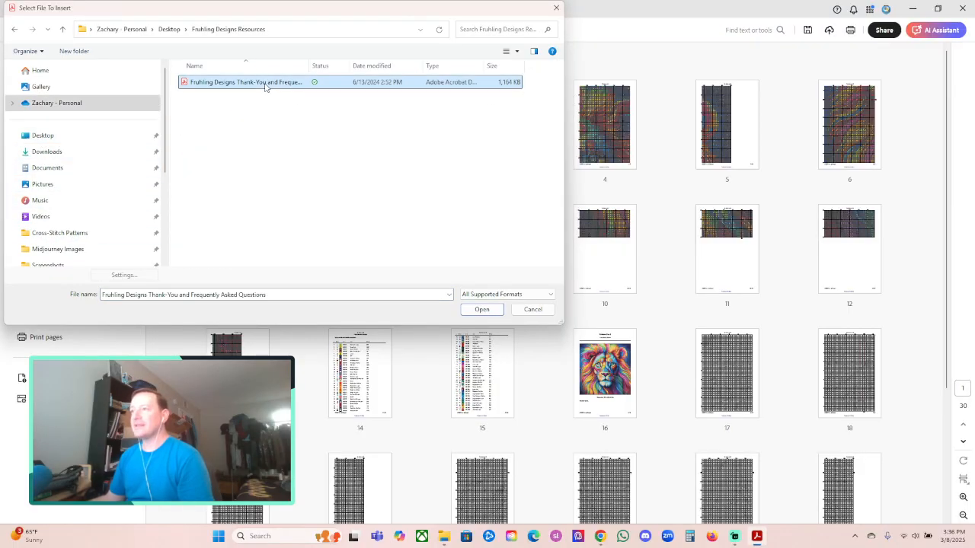
pyautogui.click(481, 309)
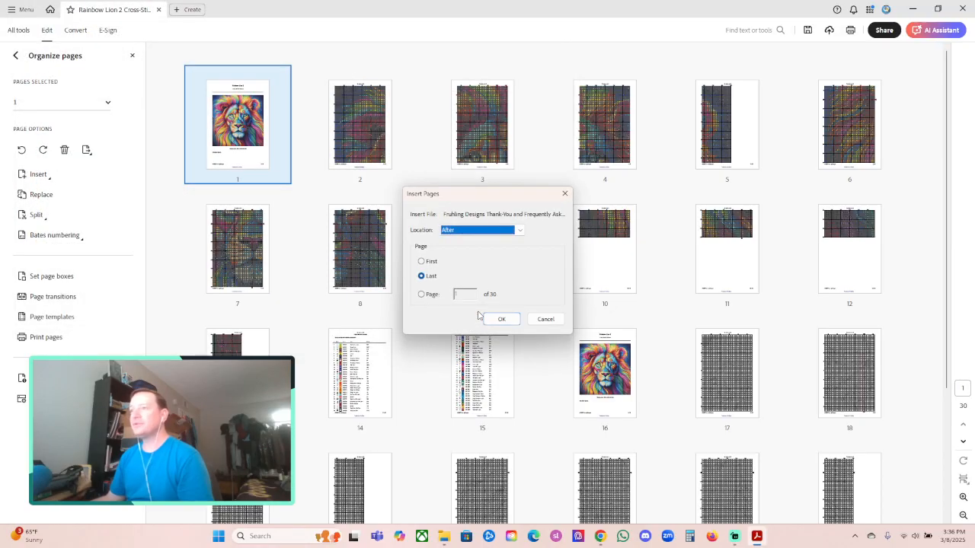
# Step: Insert the thank-you and FAQ file before the first page and save the document
pyautogui.click(460, 230)
pyautogui.click(467, 250)
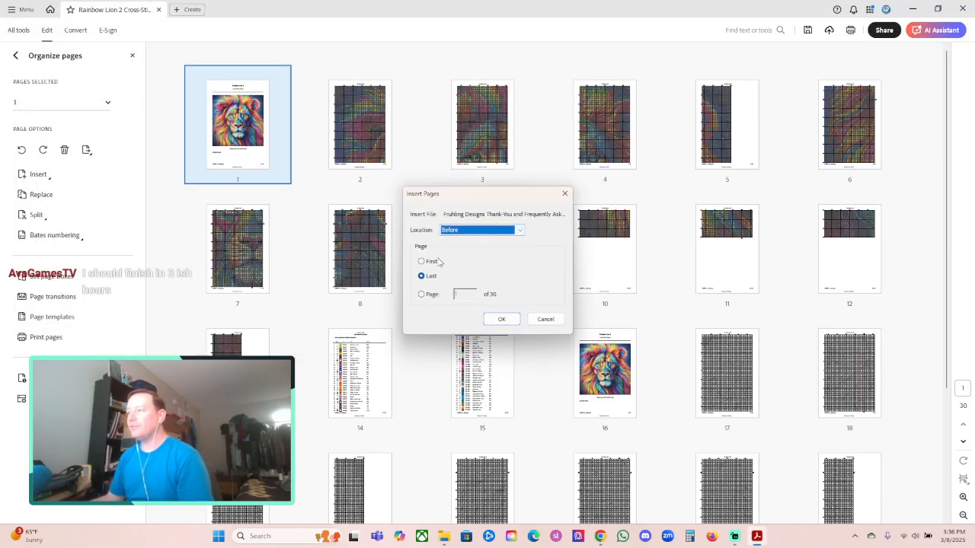
pyautogui.click(423, 262)
pyautogui.click(500, 319)
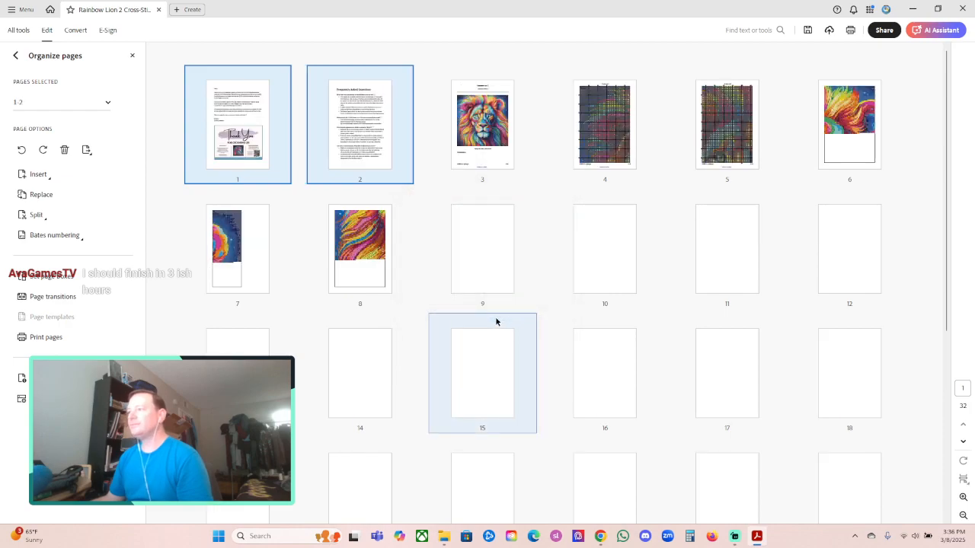
pyautogui.click(808, 33)
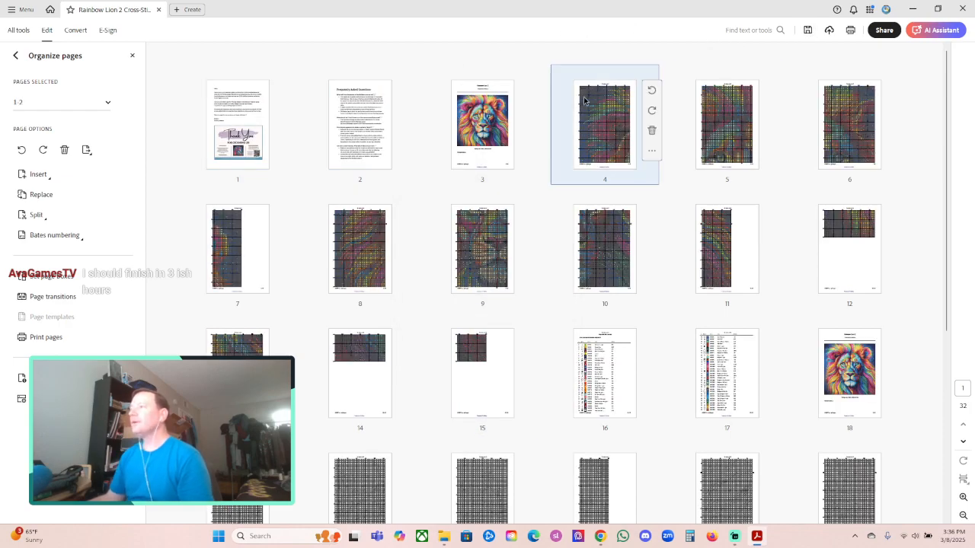
# Step: Open the pattern's cover page for editing and delete its page number, Fruhling Designs copyright line and FlossCross credit from the footer
pyautogui.doubleClick(481, 140)
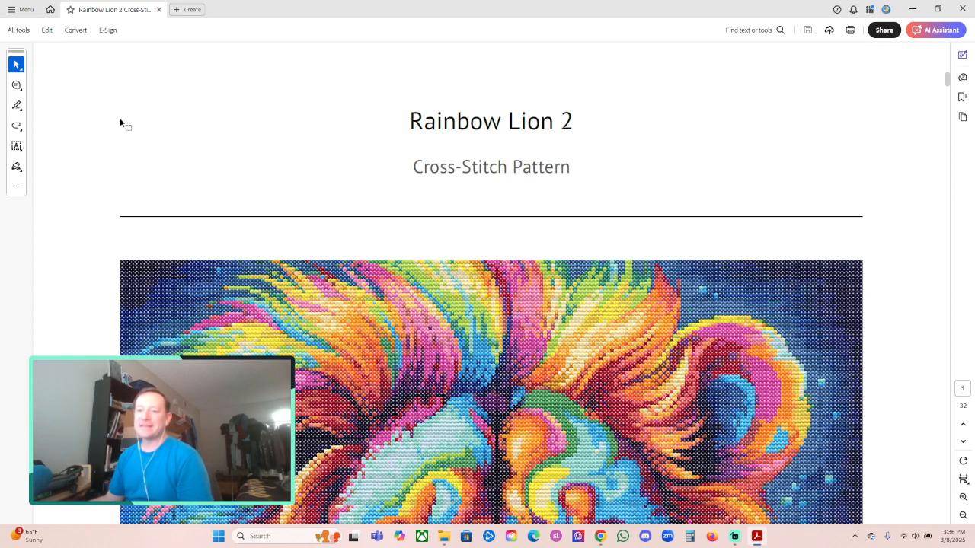
pyautogui.click(46, 34)
pyautogui.scroll(-10, 555, 209)
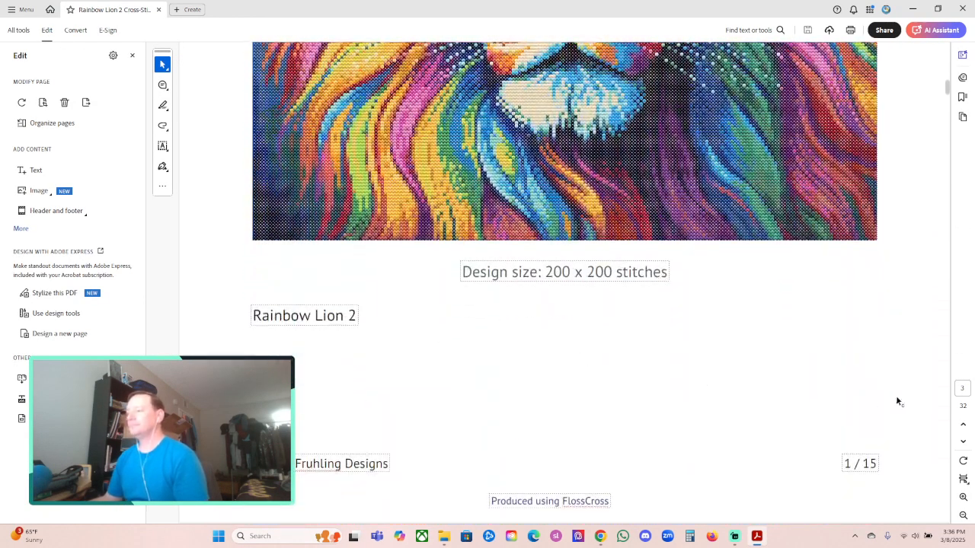
pyautogui.click(861, 466)
pyautogui.hotkey('ctrl', 'a')
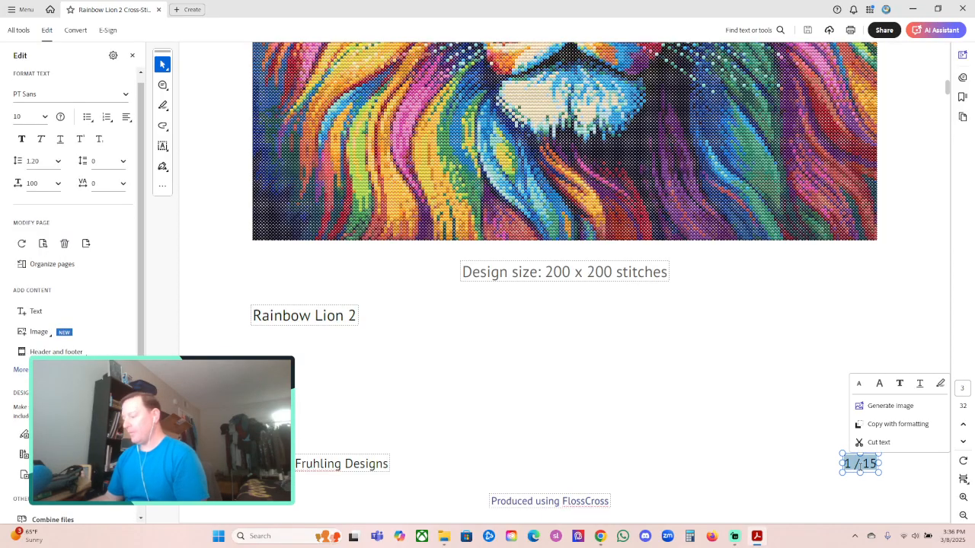
pyautogui.click(861, 445)
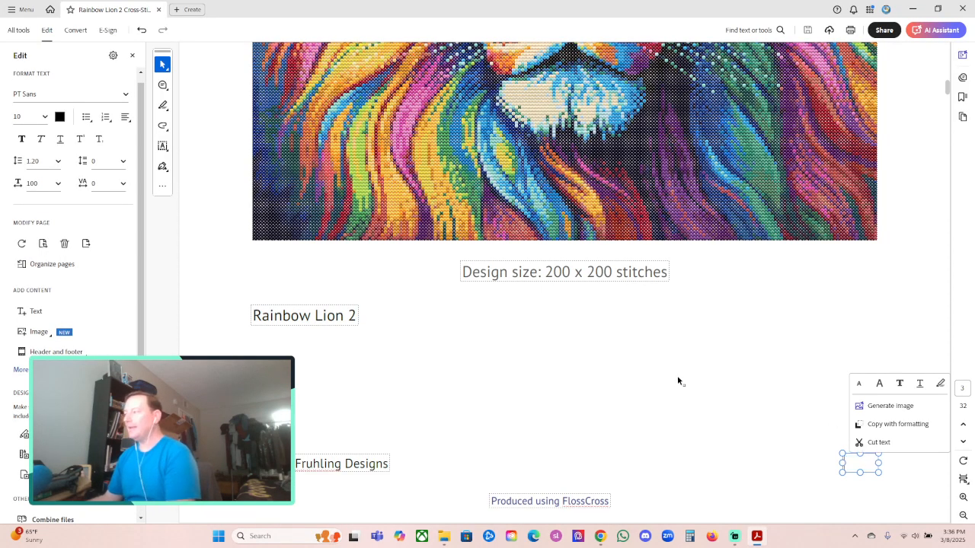
pyautogui.doubleClick(312, 464)
pyautogui.tripleClick(312, 464)
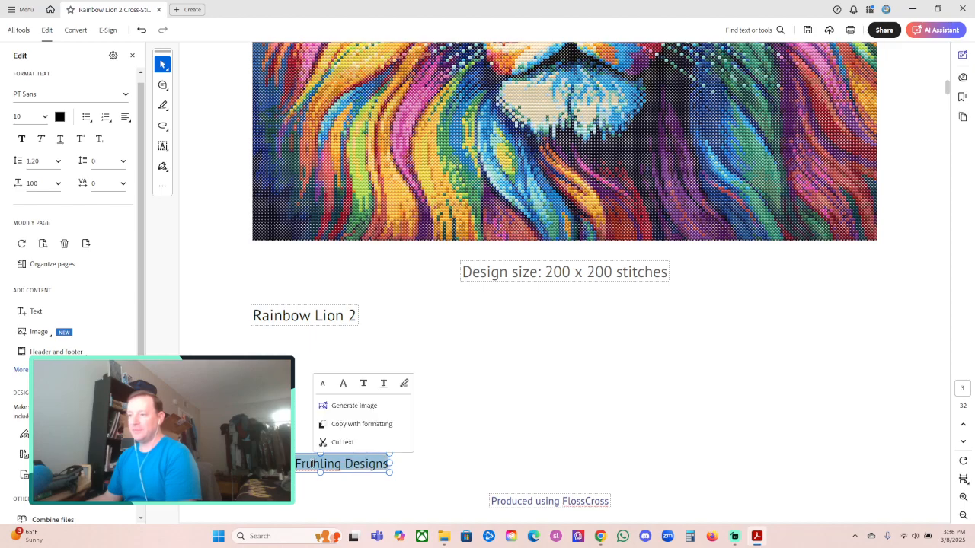
pyautogui.press('Delete')
pyautogui.tripleClick(557, 504)
pyautogui.press('Delete')
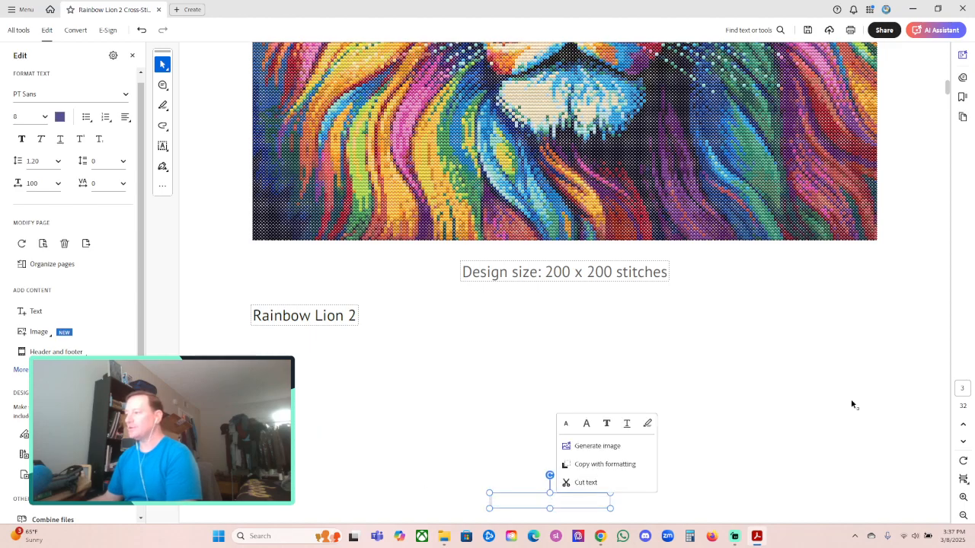
pyautogui.click(826, 402)
# Step: Delete the 2 / 15 page number, ©2023 Fruhling Designs line and FlossCross credit from the footer of page 4
pyautogui.scroll(-6, 825, 402)
pyautogui.scroll(-12, 819, 387)
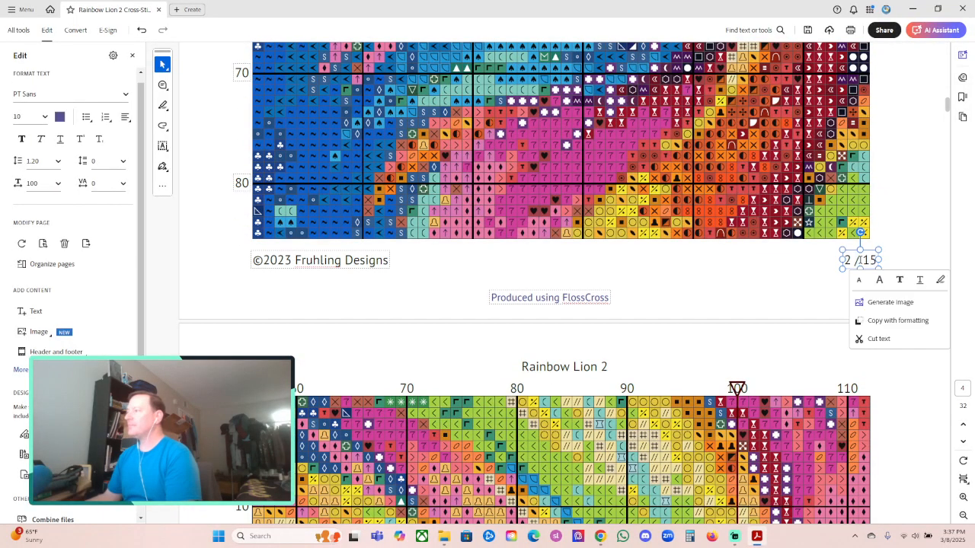
pyautogui.tripleClick(855, 259)
pyautogui.press('Delete')
pyautogui.click(322, 261)
pyautogui.tripleClick(322, 260)
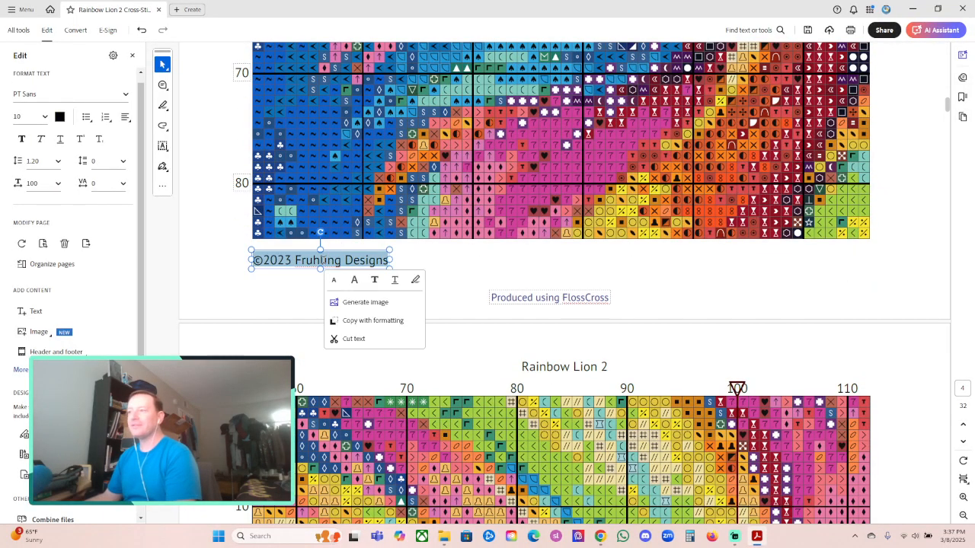
pyautogui.press('Delete')
pyautogui.click(550, 298)
pyautogui.tripleClick(550, 297)
pyautogui.press('Delete')
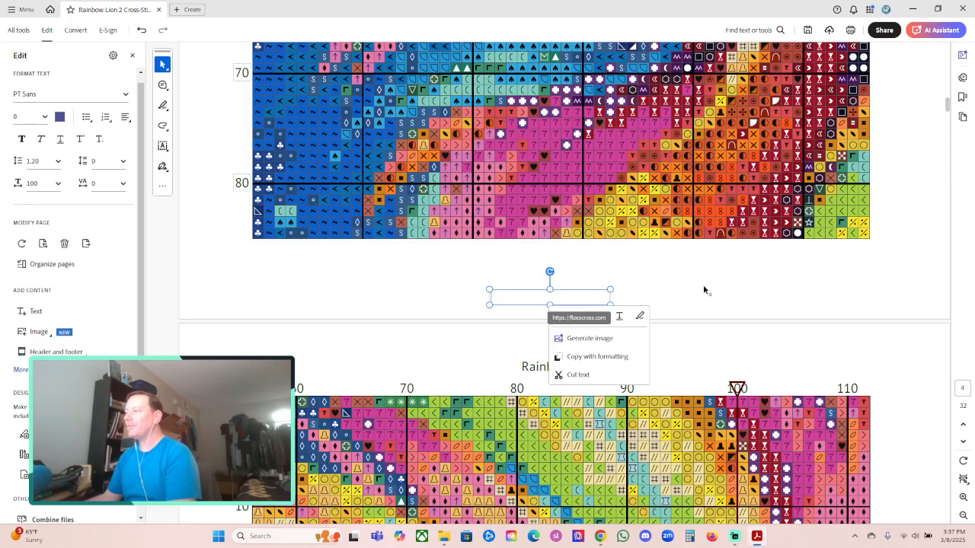
pyautogui.click(703, 284)
# Step: Delete the 3 / 15 page number, ©2023 Fruhling Designs line and FlossCross credit from the footer of page 5
pyautogui.scroll(-10, 721, 305)
pyautogui.scroll(-5, 733, 320)
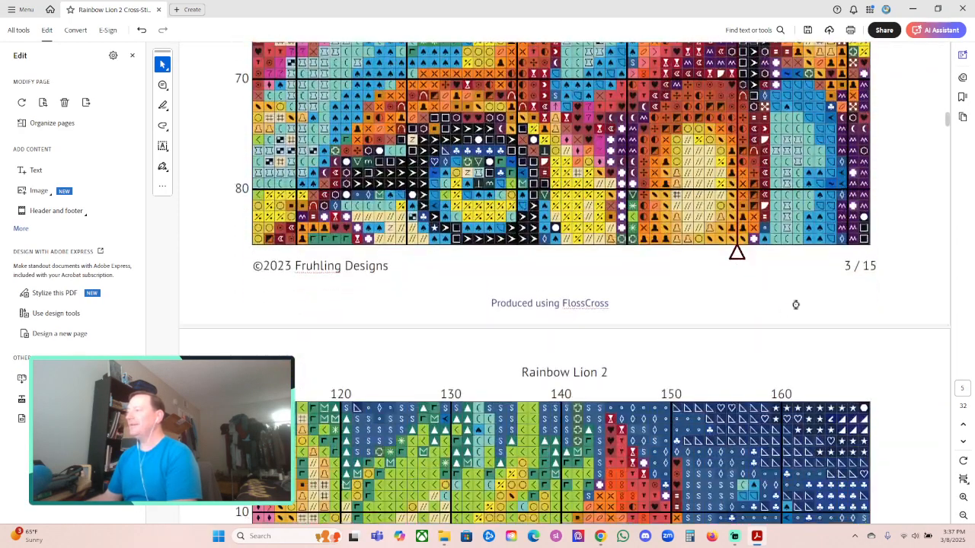
pyautogui.tripleClick(860, 265)
pyautogui.press('Delete')
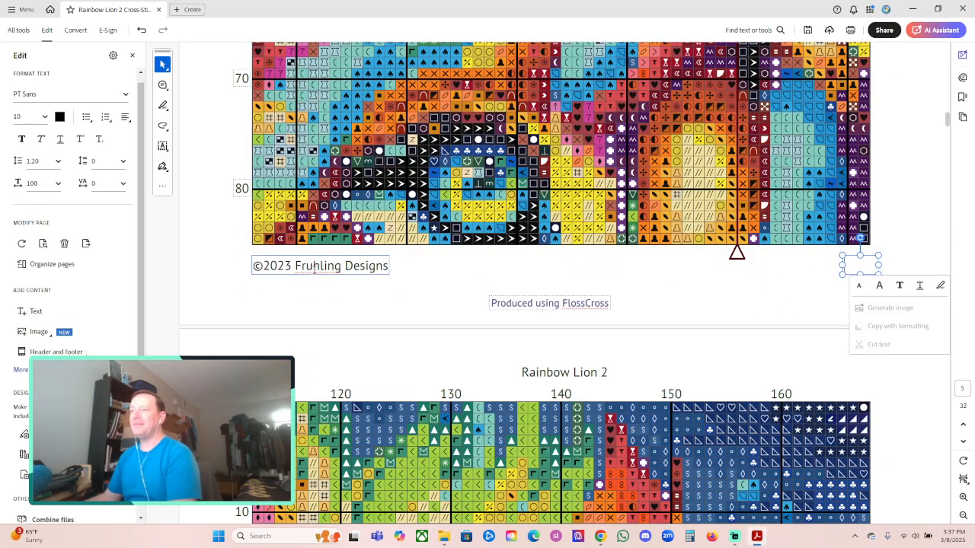
pyautogui.tripleClick(327, 266)
pyautogui.press('Delete')
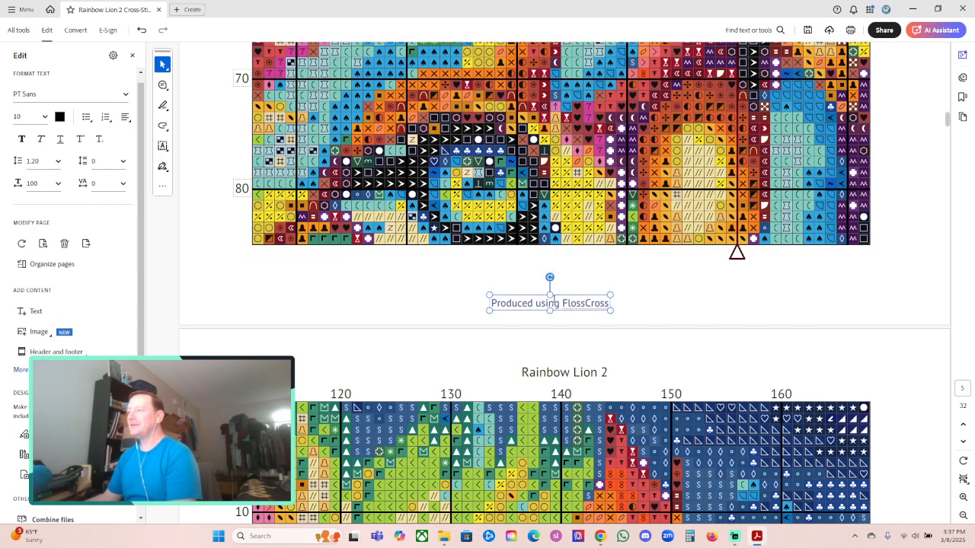
pyautogui.tripleClick(553, 298)
pyautogui.press('Delete')
pyautogui.click(713, 287)
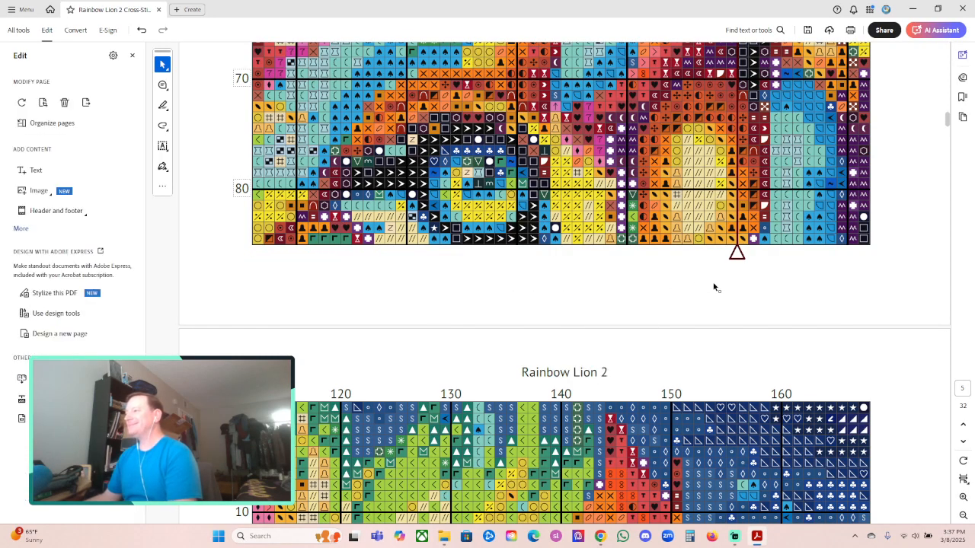
# Step: Delete the 4 / 15 page number, ©2023 Fruhling Designs line and FlossCross credit from the footer of page 6
pyautogui.scroll(-15, 716, 285)
pyautogui.scroll(-3, 720, 286)
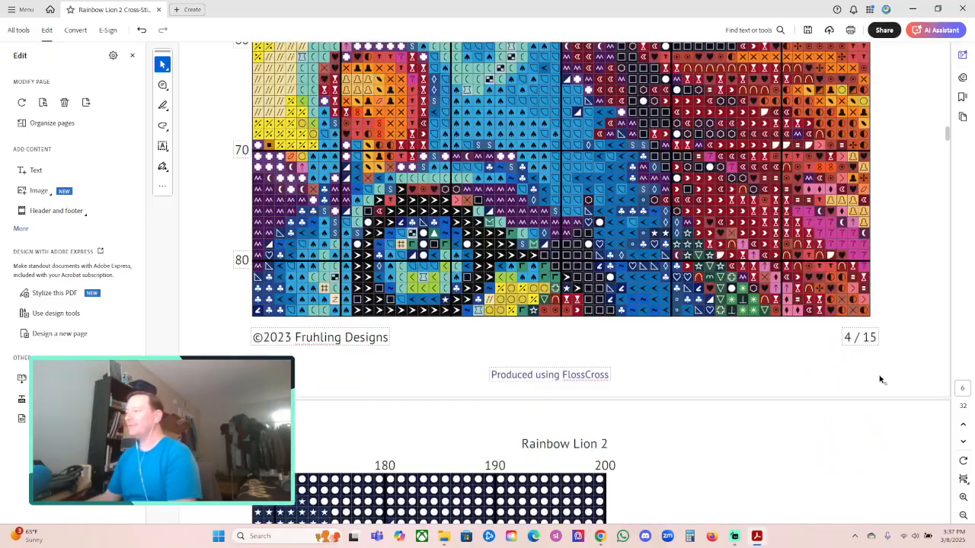
pyautogui.tripleClick(860, 335)
pyautogui.press('Delete')
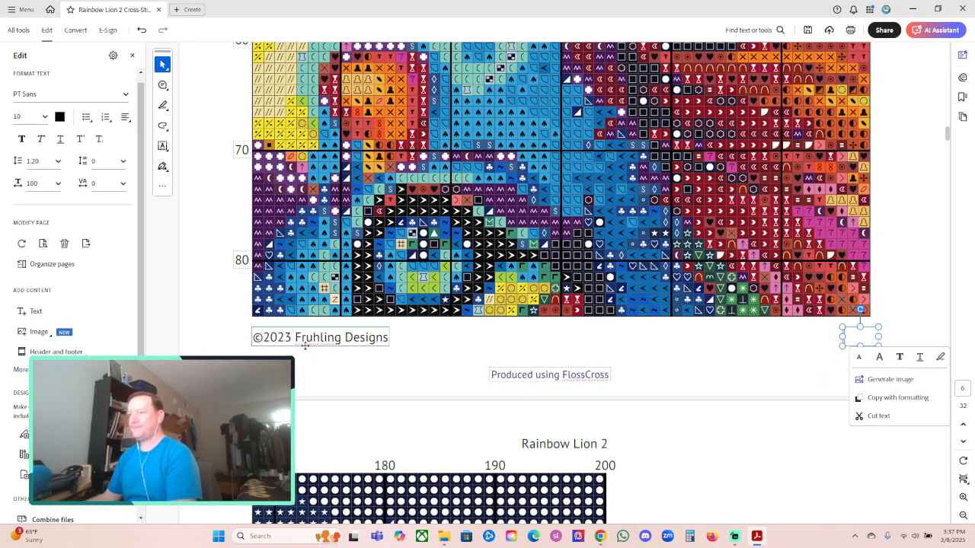
pyautogui.tripleClick(322, 339)
pyautogui.press('Delete')
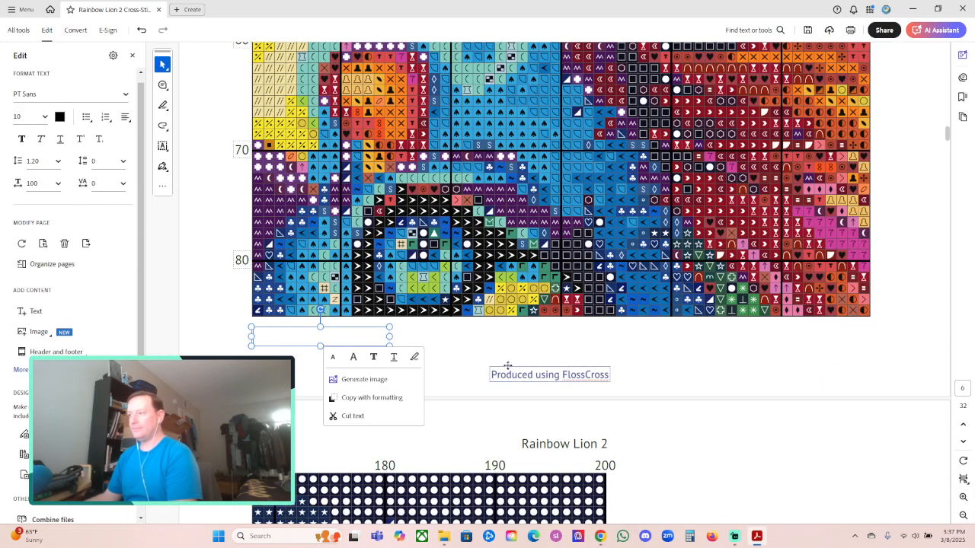
pyautogui.tripleClick(557, 377)
pyautogui.press('Delete')
pyautogui.click(689, 358)
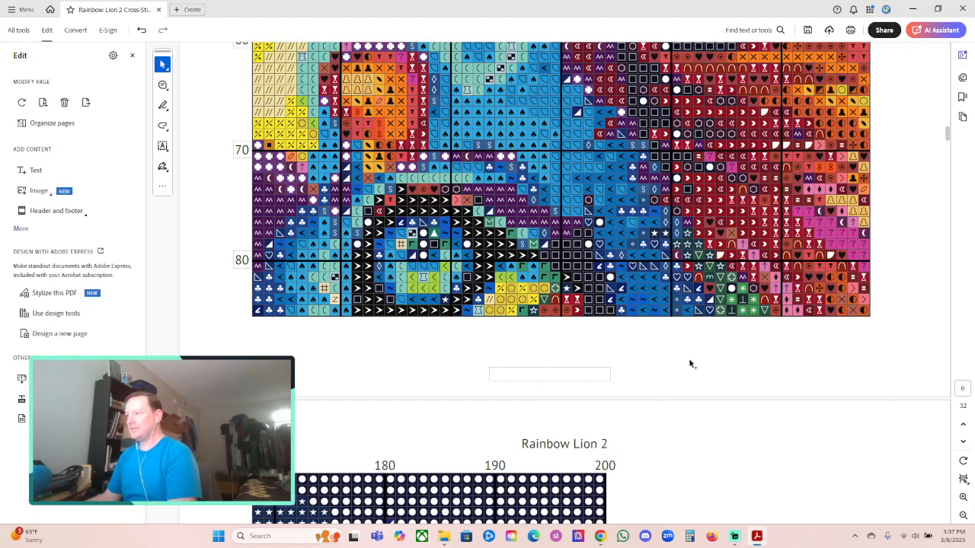
# Step: Delete the 5 / 15 page number, ©2023 Fruhling Designs line and FlossCross credit from the footer of page 7
pyautogui.scroll(-15, 647, 348)
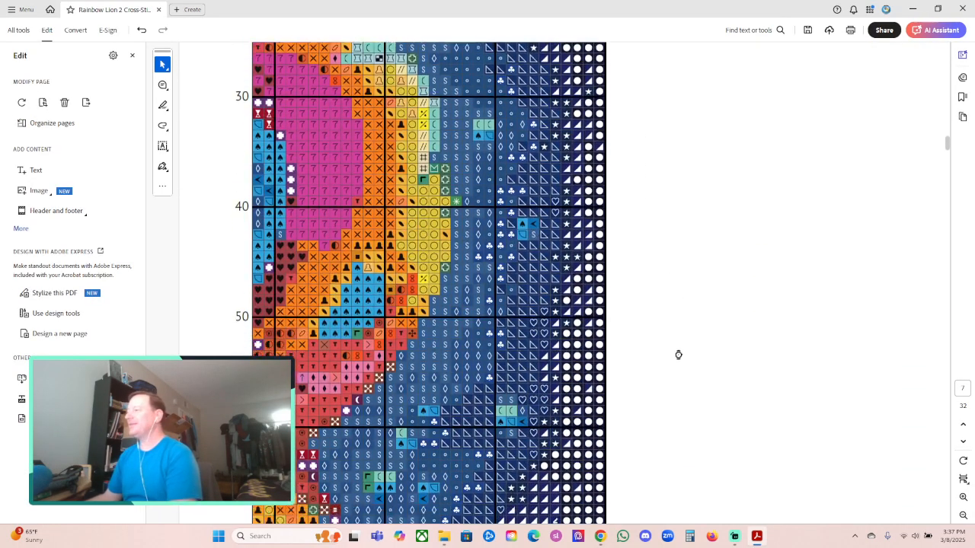
pyautogui.scroll(-1, 691, 357)
pyautogui.click(860, 348)
pyautogui.tripleClick(860, 348)
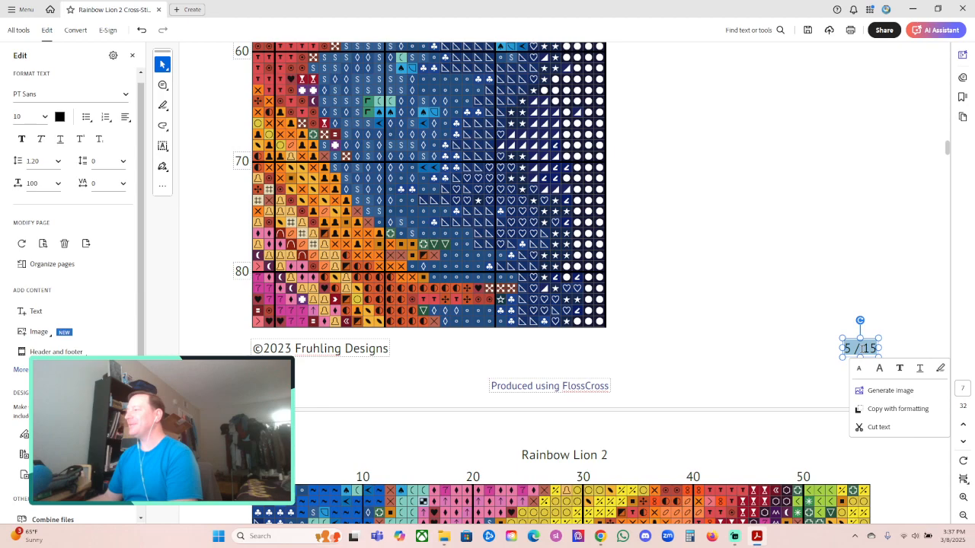
pyautogui.press('Delete')
pyautogui.tripleClick(308, 351)
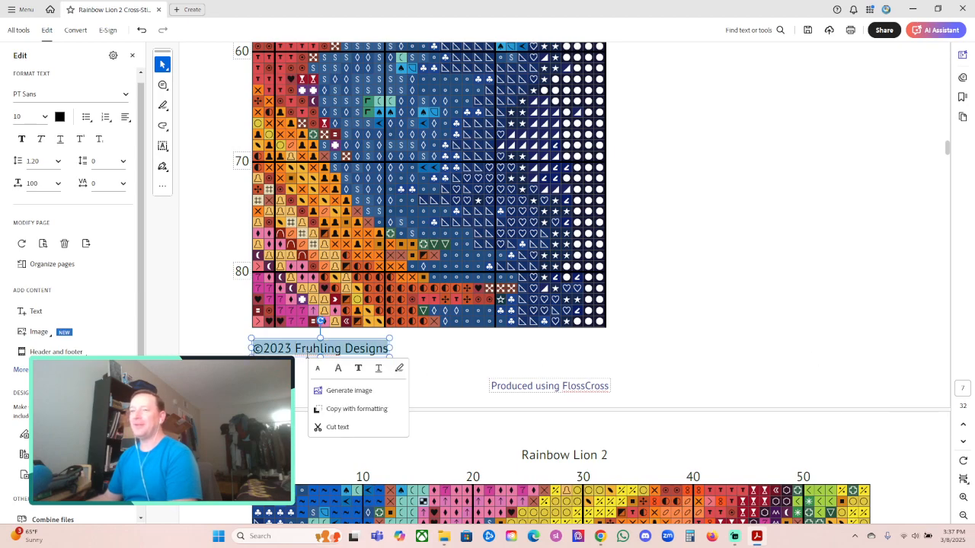
pyautogui.press('Delete')
pyautogui.click(550, 386)
pyautogui.tripleClick(550, 385)
pyautogui.press('Delete')
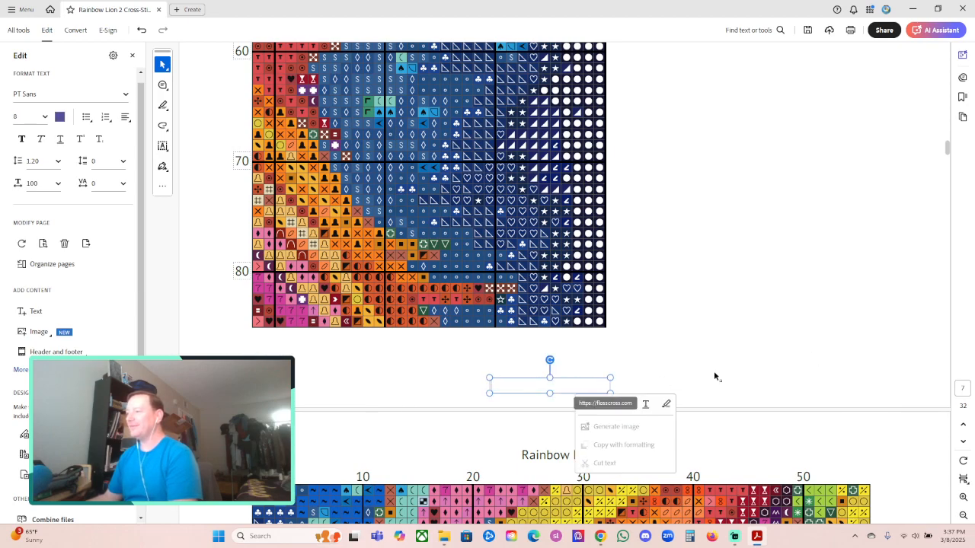
pyautogui.click(714, 376)
# Step: Delete the 6 / 15 page number, ©2023 Fruhling Designs line and FlossCross credit from the footer of page 8
pyautogui.scroll(-15, 724, 374)
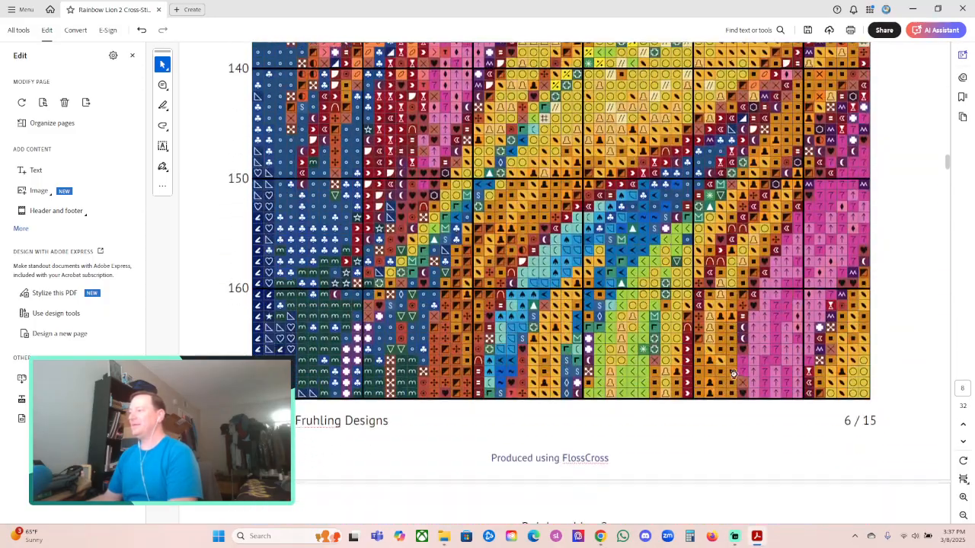
pyautogui.scroll(-3, 733, 374)
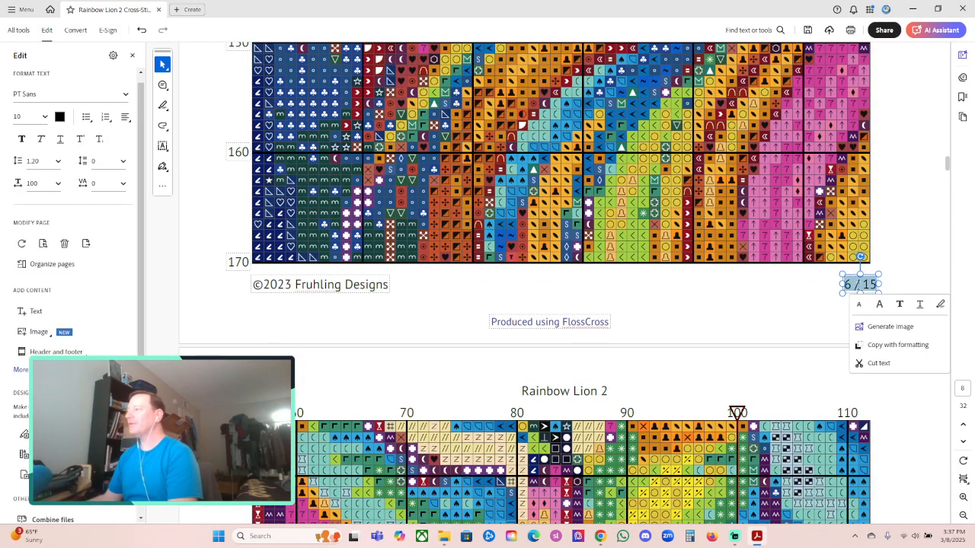
pyautogui.click(312, 286)
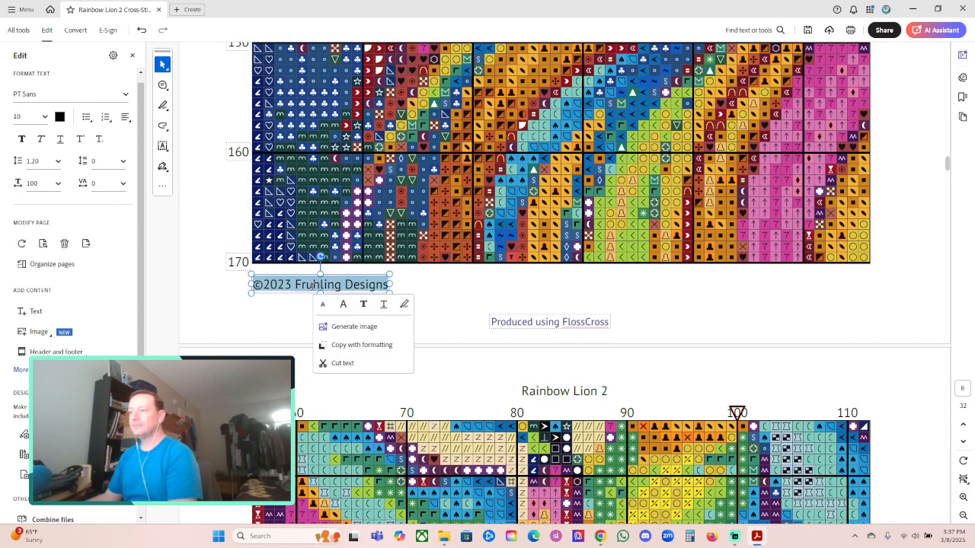
pyautogui.press('Delete')
pyautogui.click(550, 322)
pyautogui.press('Delete')
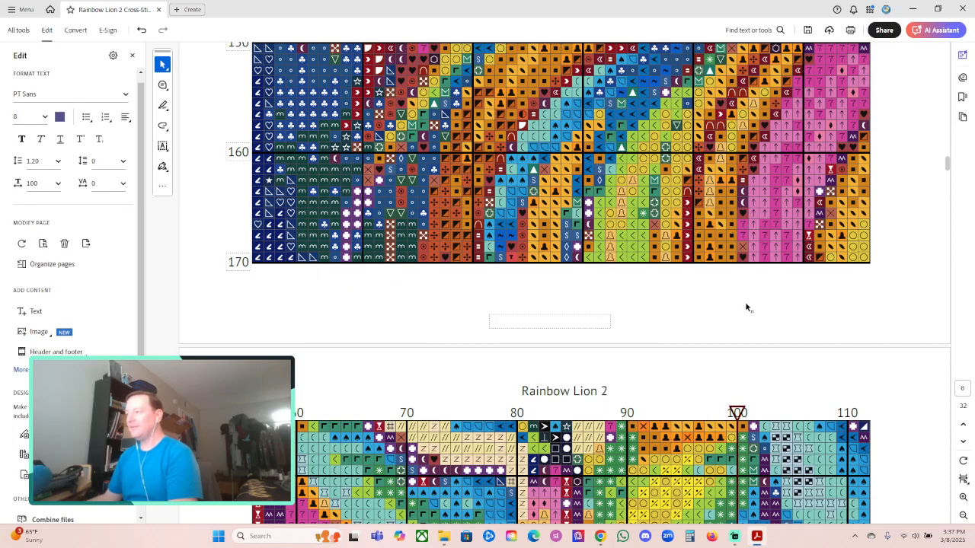
# Step: Delete the 7 / 15 page number, ©2023 Fruhling Designs line and FlossCross credit from the footer of page 9
pyautogui.scroll(-8, 745, 301)
pyautogui.scroll(-12, 745, 362)
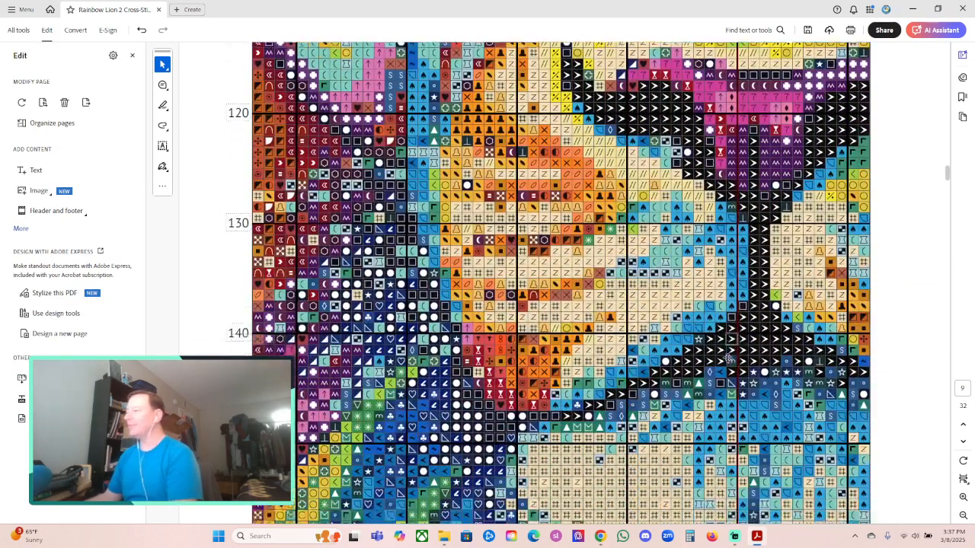
pyautogui.click(859, 352)
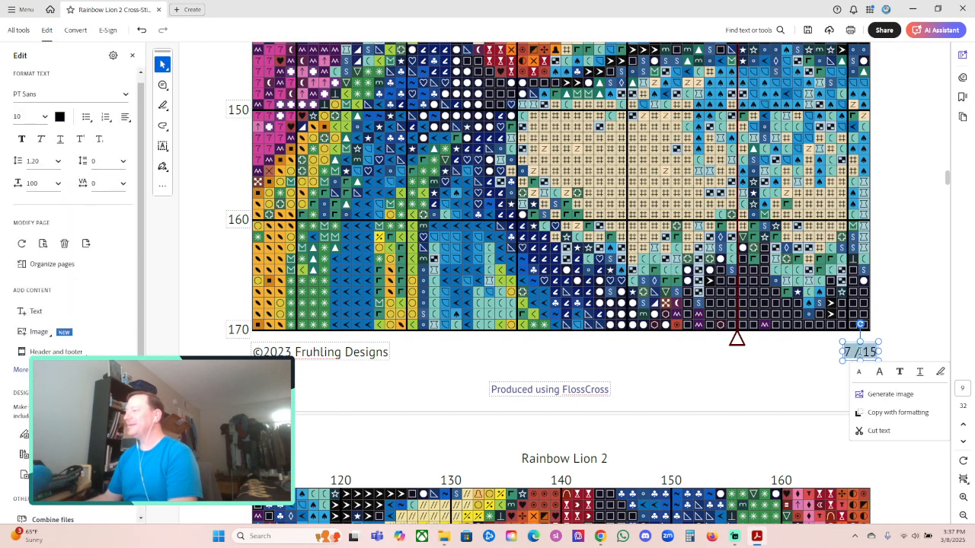
pyautogui.click(322, 351)
pyautogui.hotkey('ctrl', 'a')
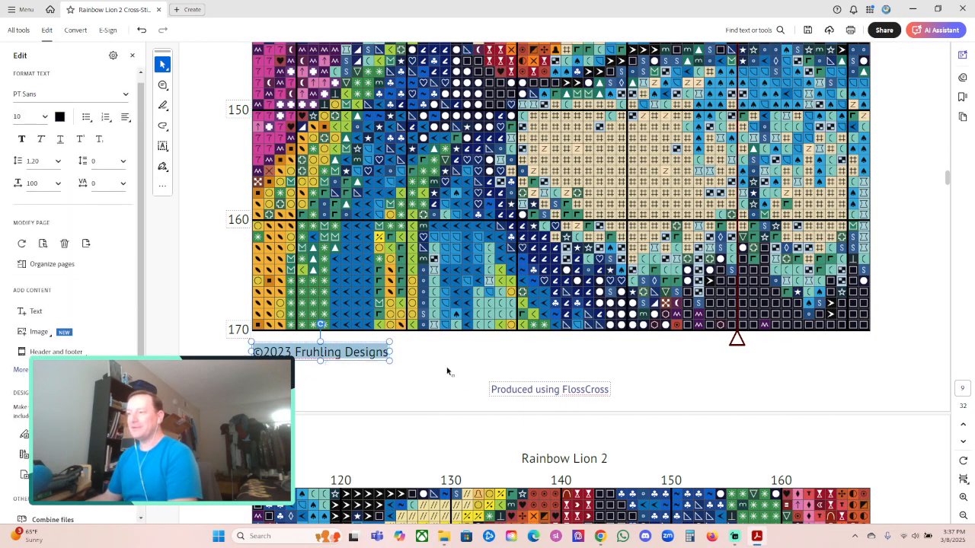
pyautogui.press('Delete')
pyautogui.tripleClick(539, 390)
pyautogui.press('Delete')
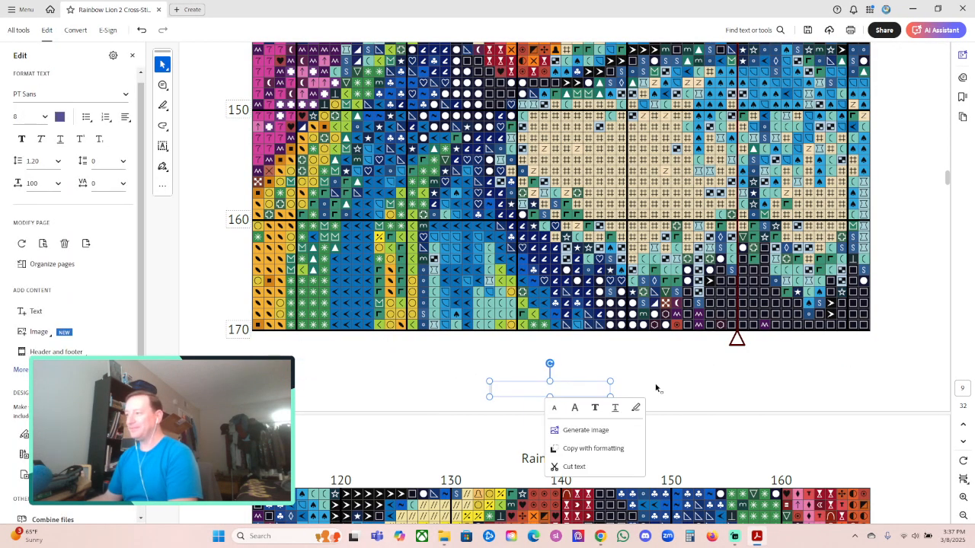
pyautogui.click(705, 377)
# Step: Delete the 8 / 15 page number, ©2023 Fruhling Designs line and FlossCross credit from the footer of page 10
pyautogui.scroll(-10, 698, 378)
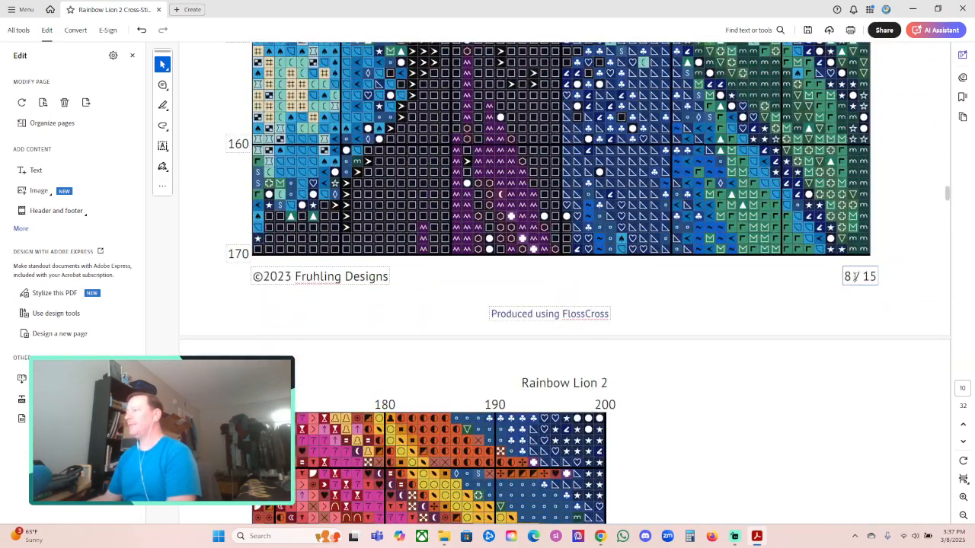
pyautogui.click(855, 277)
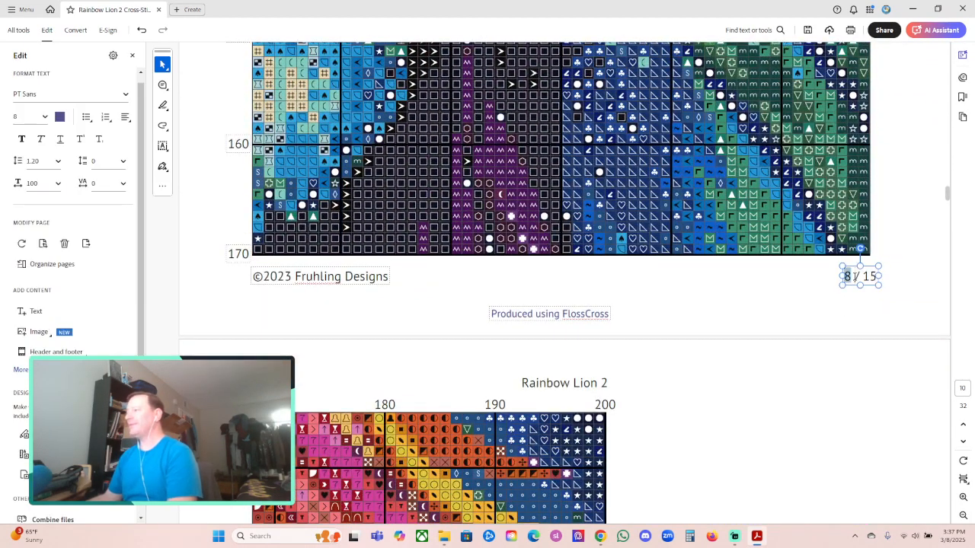
pyautogui.click(326, 280)
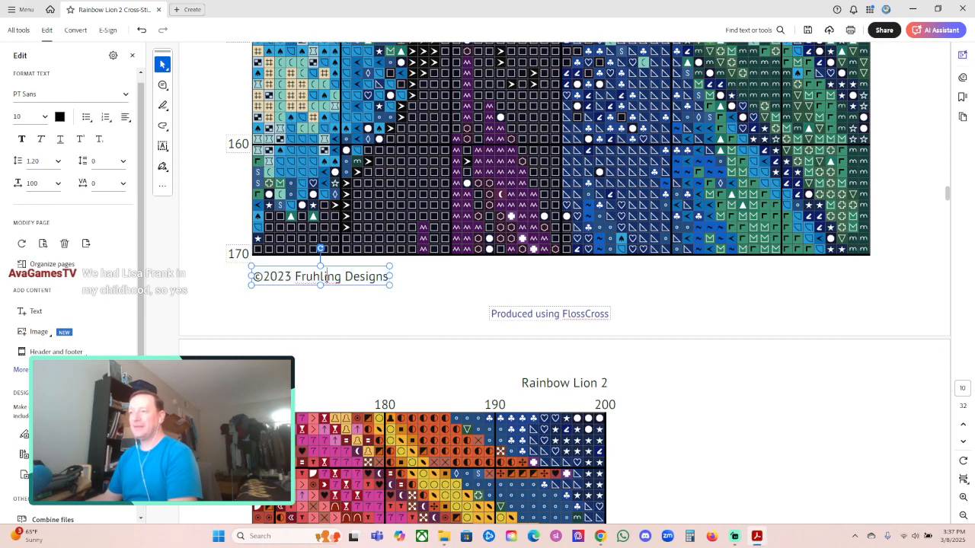
pyautogui.tripleClick(326, 278)
pyautogui.press('Delete')
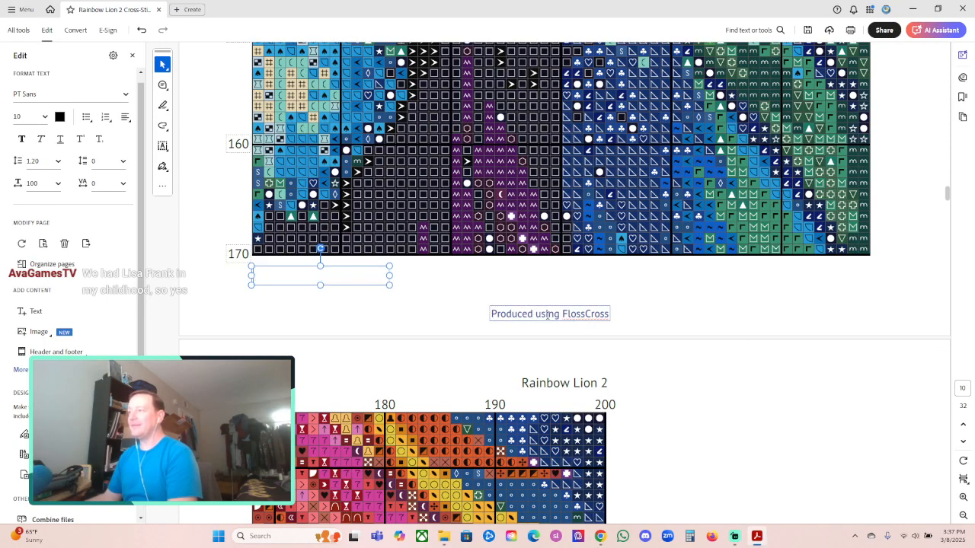
pyautogui.click(547, 314)
pyautogui.tripleClick(547, 314)
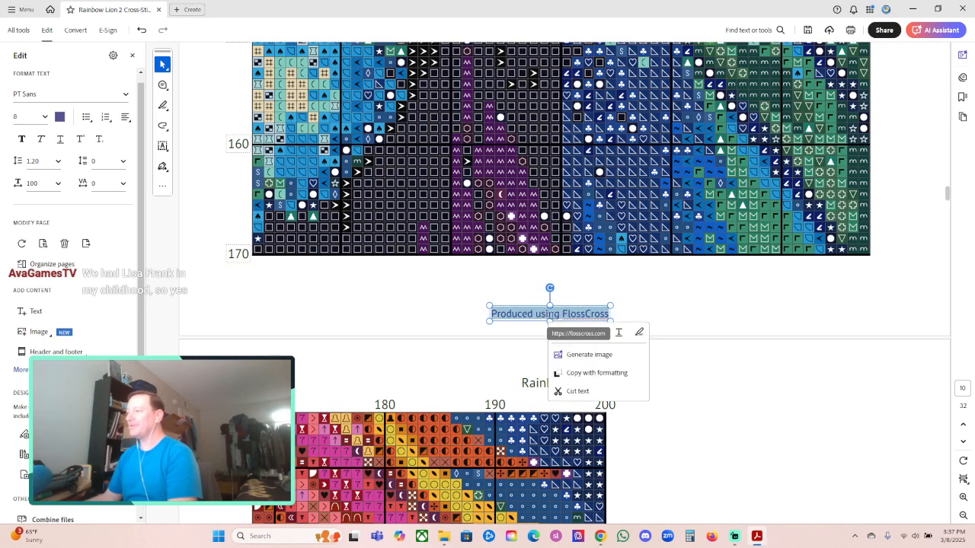
pyautogui.press('Delete')
pyautogui.click(728, 285)
# Step: Delete the 9 / 15 page number, ©2023 Fruhling Designs line and FlossCross credit from the footer of page 11
pyautogui.scroll(-5, 716, 320)
pyautogui.scroll(-10, 712, 337)
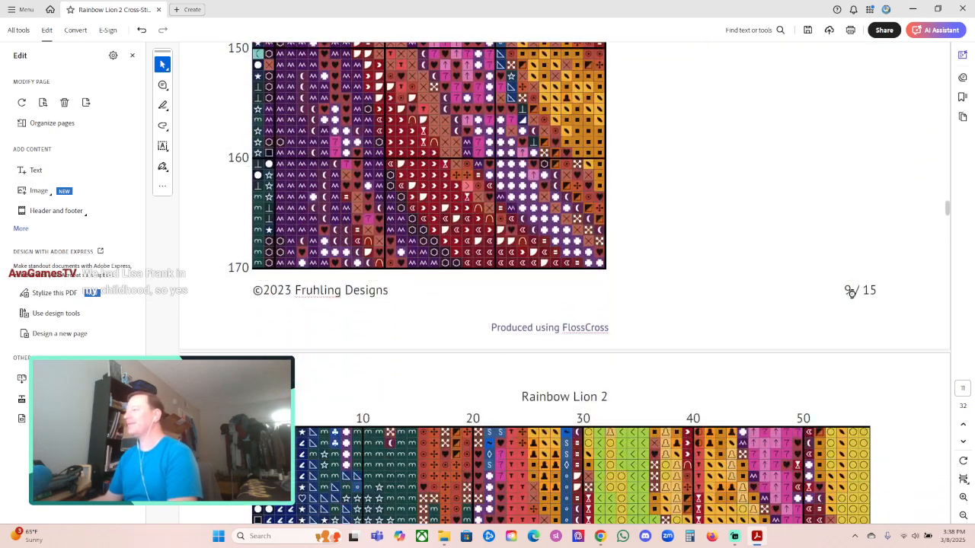
pyautogui.click(857, 290)
pyautogui.tripleClick(856, 290)
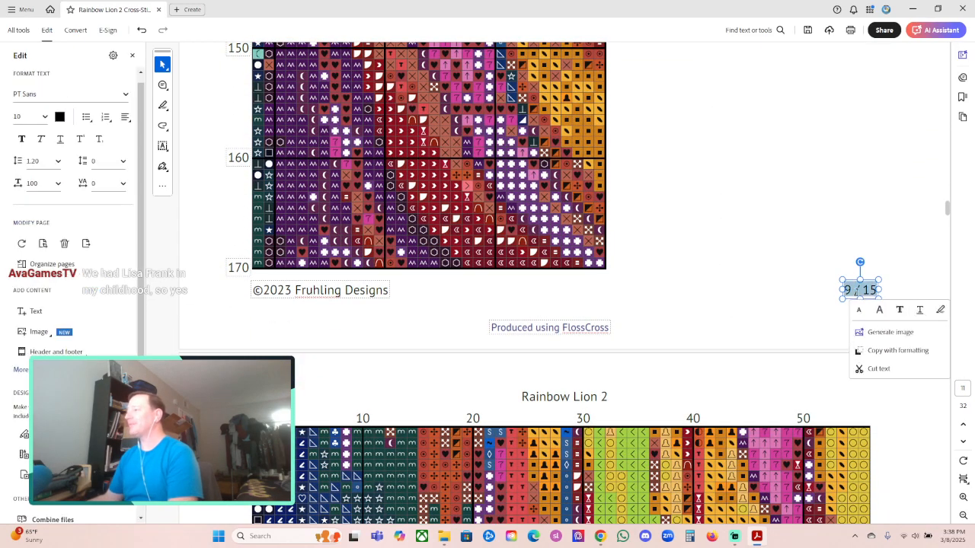
pyautogui.click(320, 290)
pyautogui.tripleClick(320, 290)
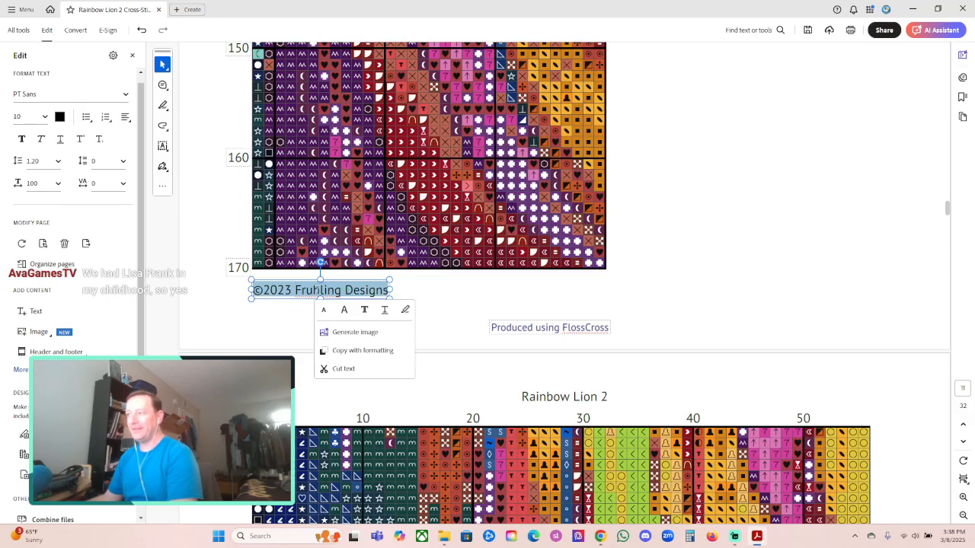
pyautogui.press('Delete')
pyautogui.click(543, 334)
pyautogui.click(573, 323)
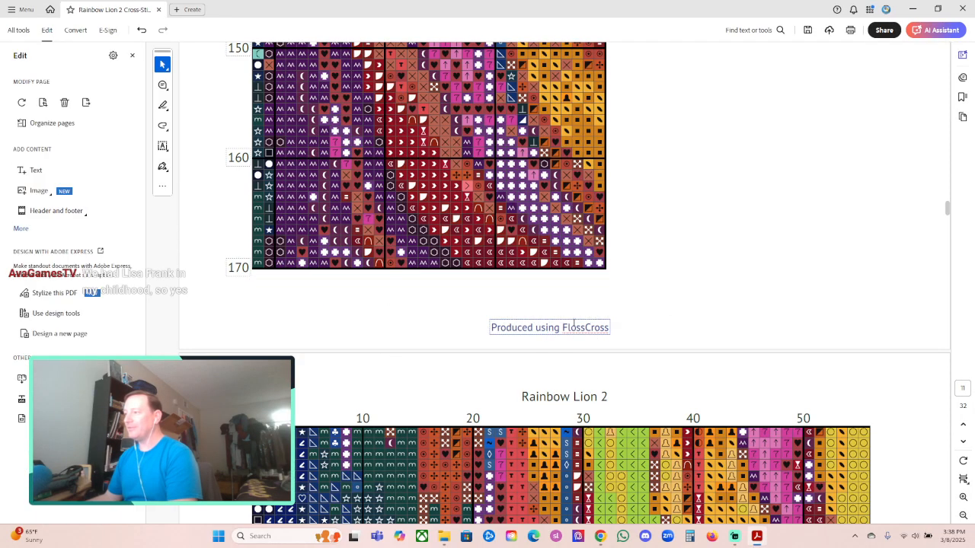
pyautogui.tripleClick(537, 328)
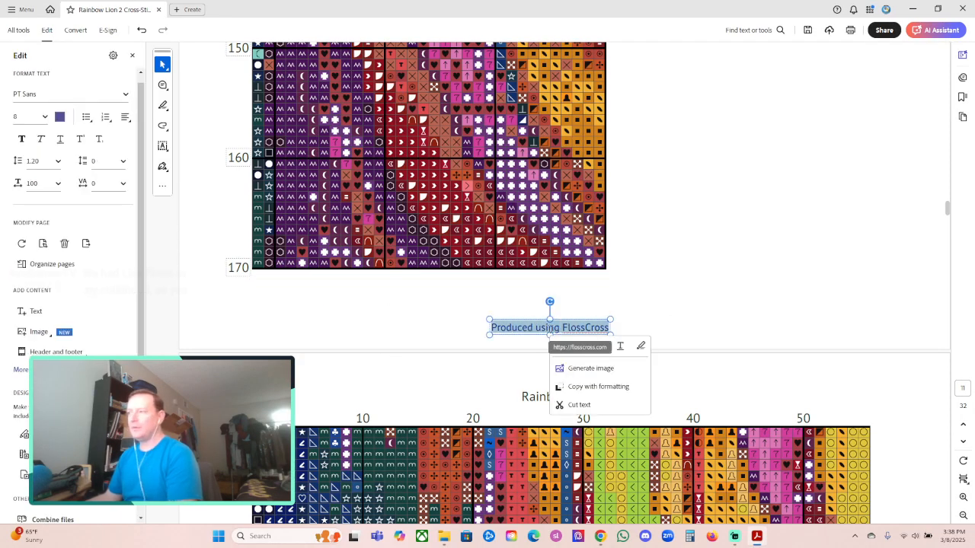
pyautogui.press('Delete')
pyautogui.click(721, 293)
# Step: Delete the 10 / 15 page number, ©2023 Fruhling Designs line and FlossCross credit from the footer of page 12
pyautogui.scroll(-3, 718, 293)
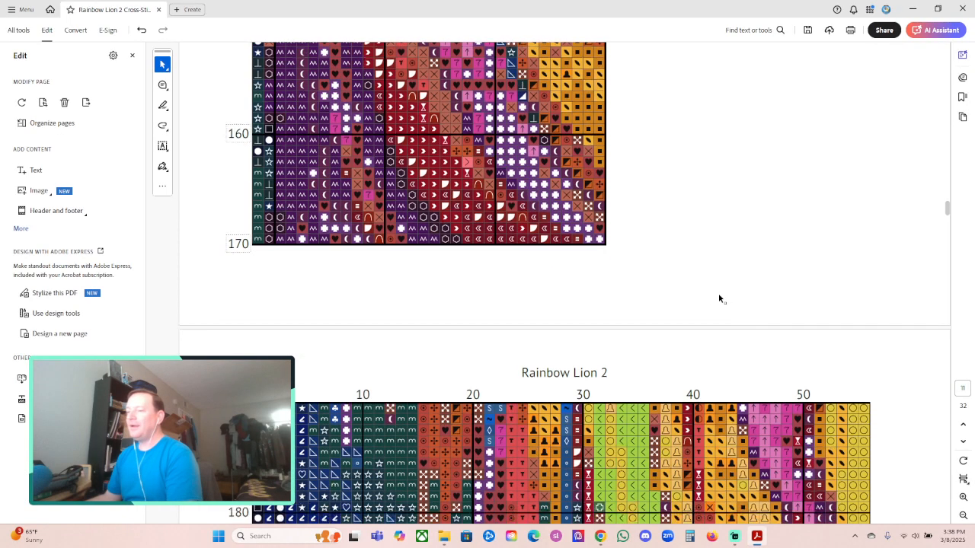
pyautogui.scroll(-12, 712, 289)
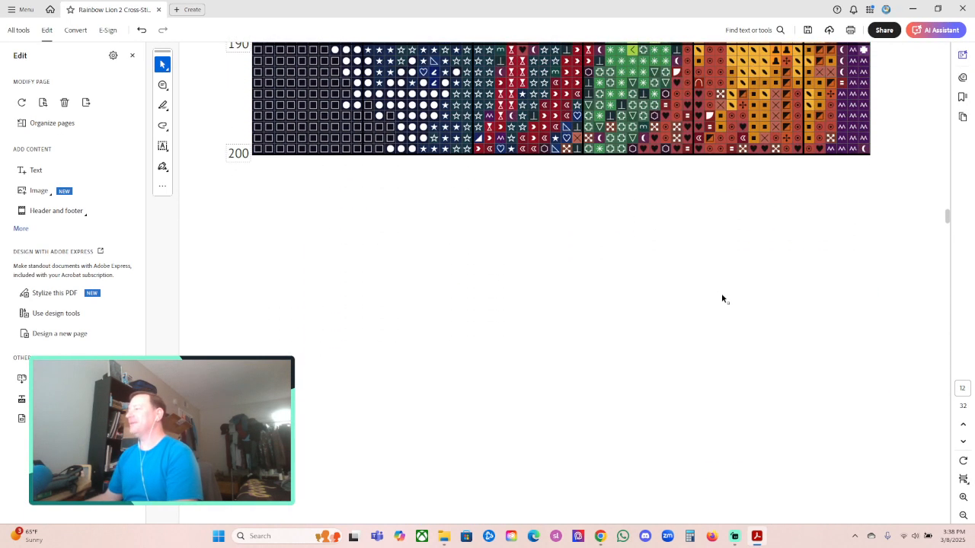
pyautogui.scroll(-3, 723, 297)
pyautogui.tripleClick(857, 381)
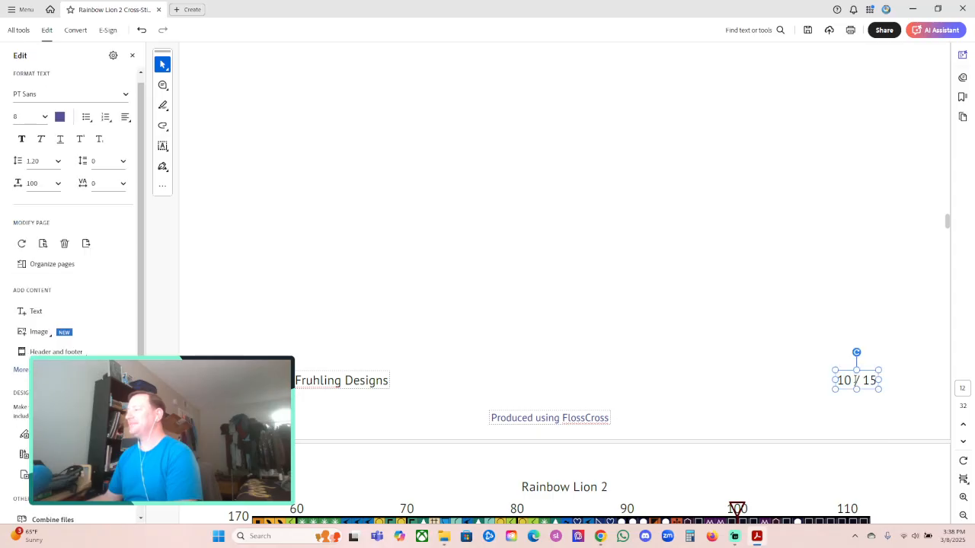
pyautogui.tripleClick(327, 381)
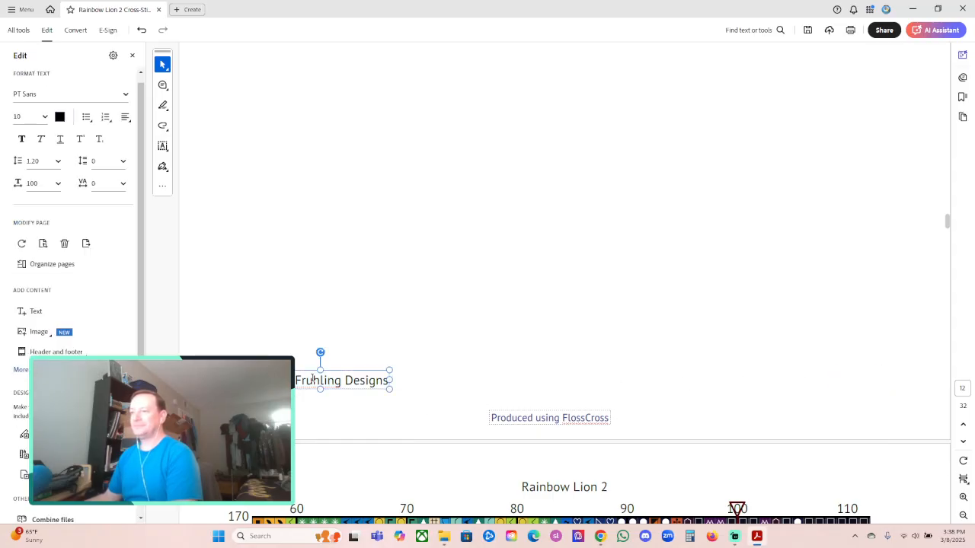
pyautogui.tripleClick(549, 418)
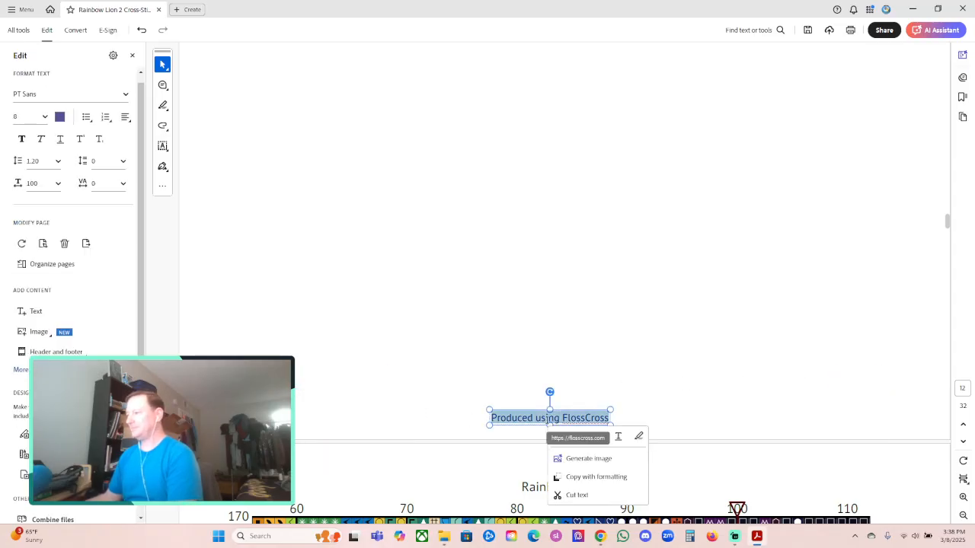
pyautogui.press('Delete')
pyautogui.click(667, 397)
# Step: Delete the 11 / 15 page number, ©2023 Fruhling Designs line and FlossCross credit from the footer of page 13
pyautogui.scroll(-15, 670, 393)
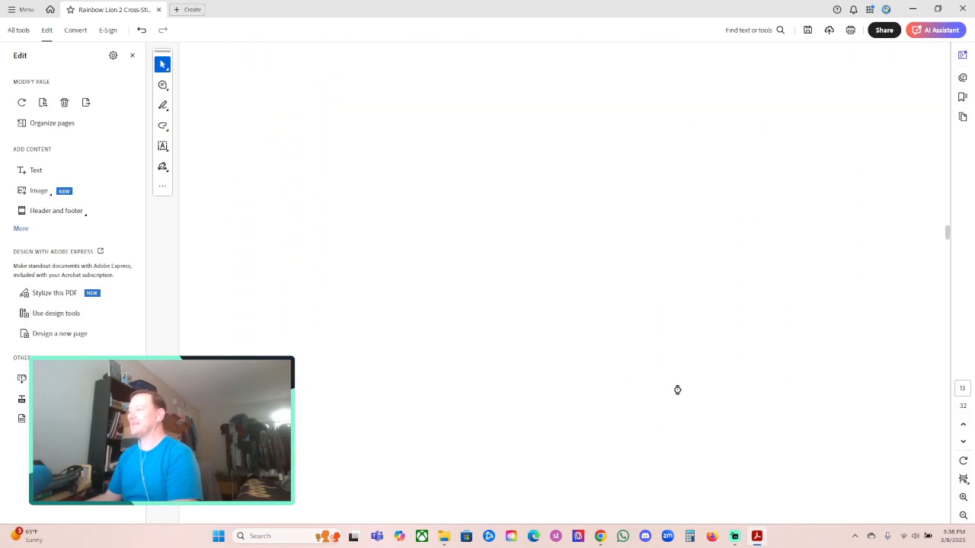
pyautogui.scroll(-5, 855, 291)
pyautogui.click(850, 251)
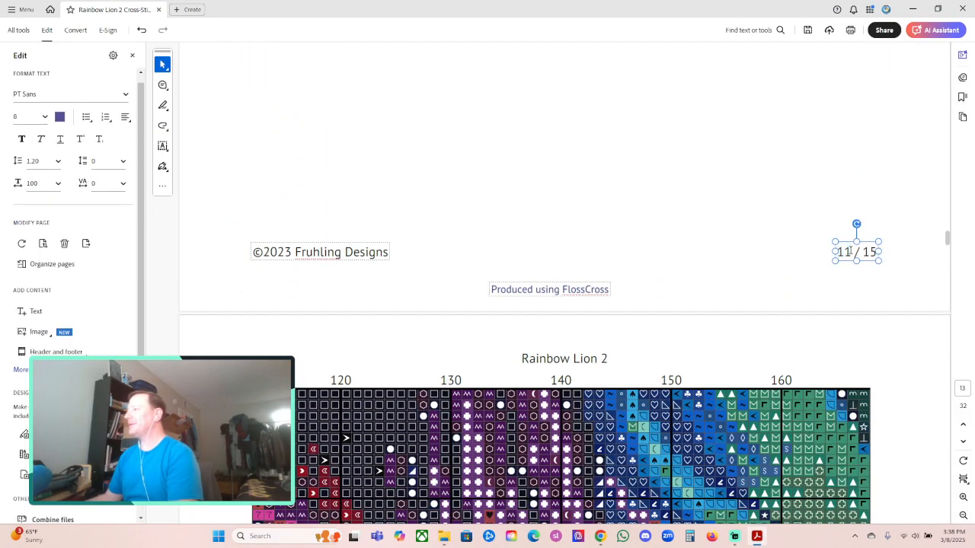
pyautogui.tripleClick(851, 251)
pyautogui.press('Delete')
pyautogui.click(303, 252)
pyautogui.tripleClick(303, 253)
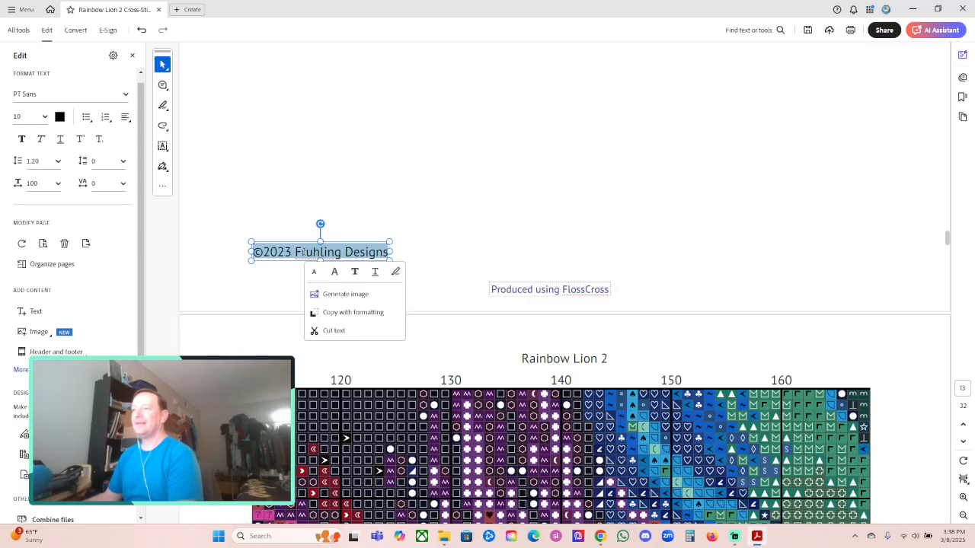
pyautogui.press('Delete')
pyautogui.doubleClick(548, 290)
pyautogui.press('Delete')
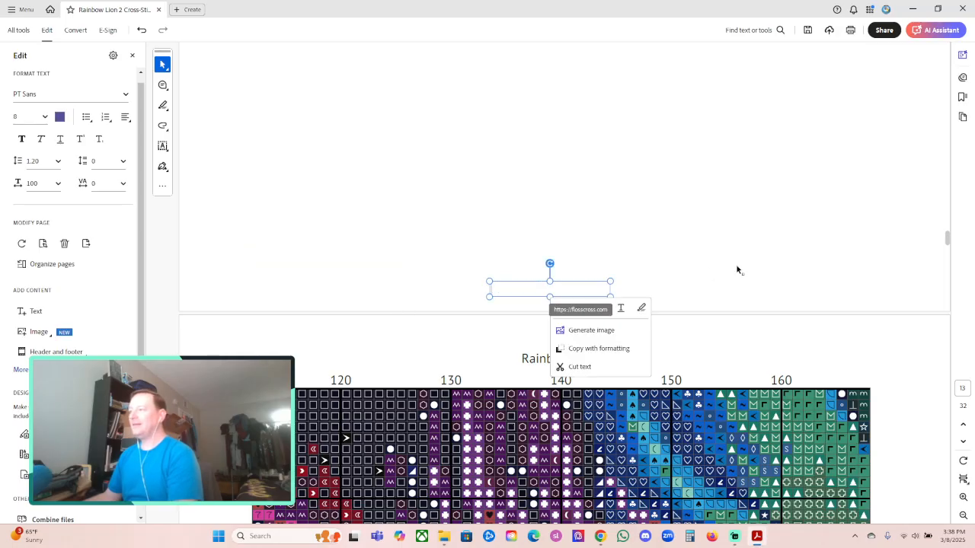
pyautogui.click(744, 317)
# Step: Delete the 12 / 15 page number, ©2023 Fruhling Designs line and FlossCross credit from the footer of page 14
pyautogui.scroll(-10, 744, 319)
pyautogui.scroll(-3, 746, 322)
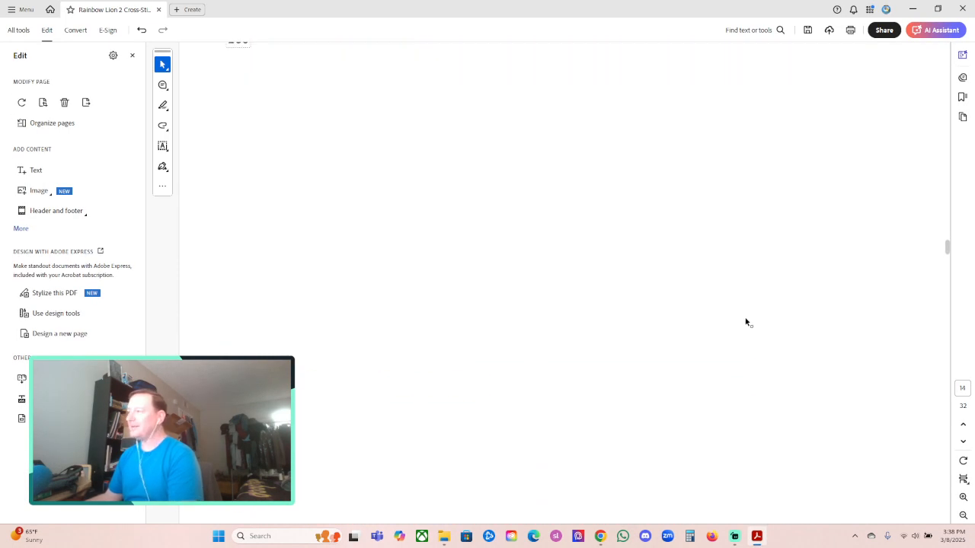
pyautogui.scroll(3, 736, 312)
pyautogui.scroll(-6, 738, 323)
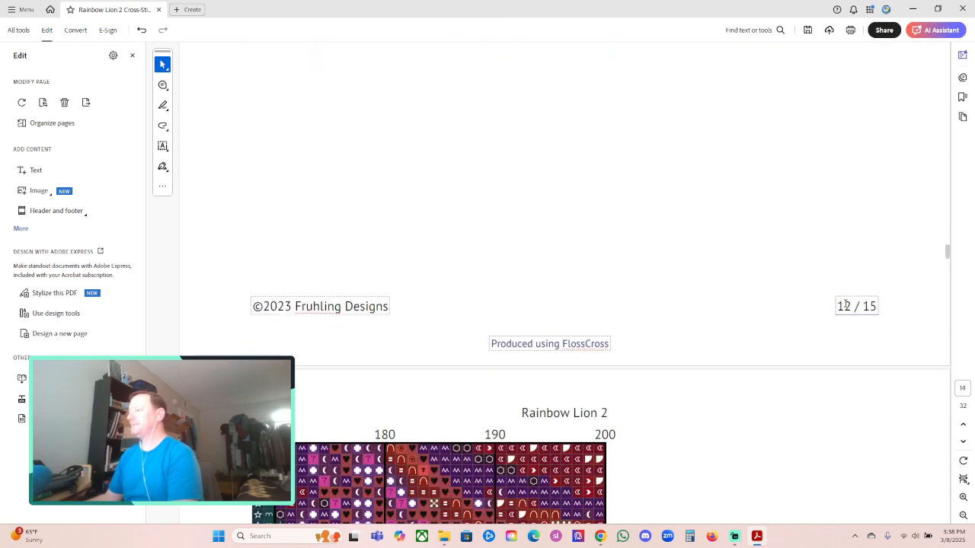
pyautogui.tripleClick(850, 306)
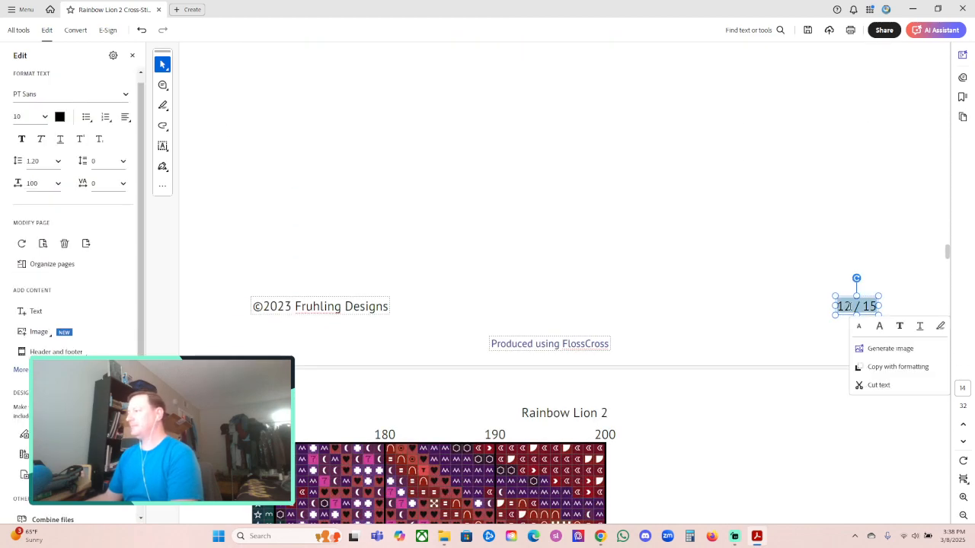
pyautogui.click(314, 306)
pyautogui.tripleClick(315, 306)
pyautogui.press('Delete')
pyautogui.doubleClick(545, 345)
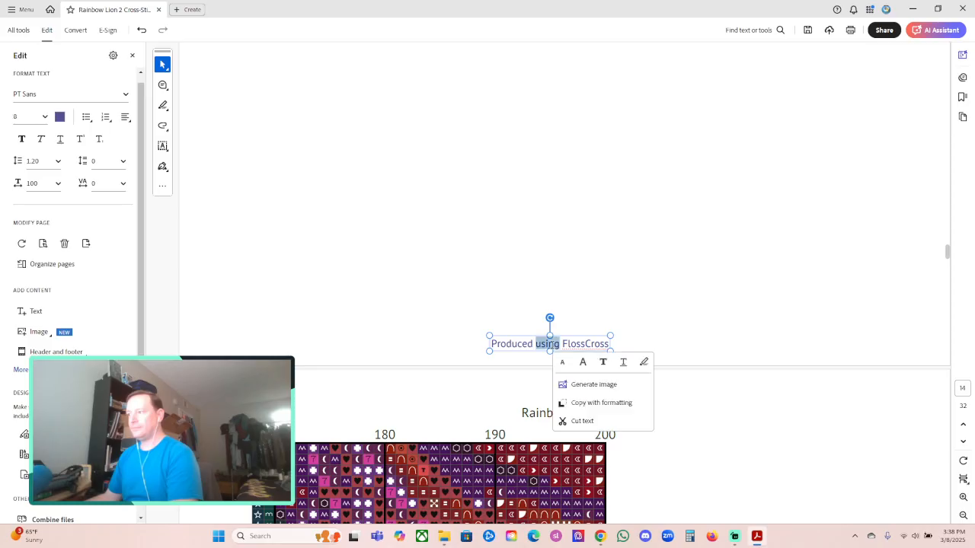
pyautogui.click(545, 345)
pyautogui.press('Delete')
pyautogui.click(685, 336)
# Step: Delete the 13 / 15 page number, ©2023 Fruhling Designs line and FlossCross credit from the footer of page 15
pyautogui.scroll(-15, 689, 337)
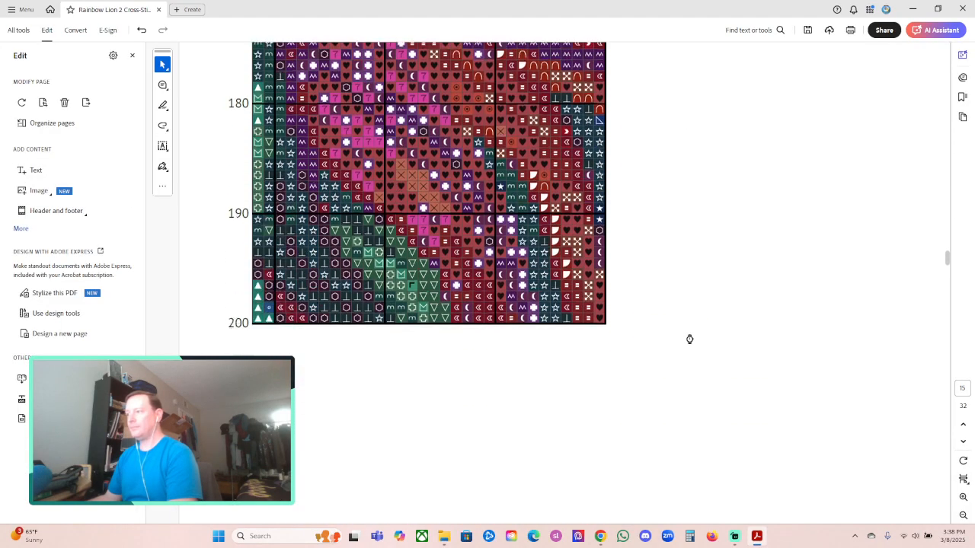
pyautogui.doubleClick(854, 240)
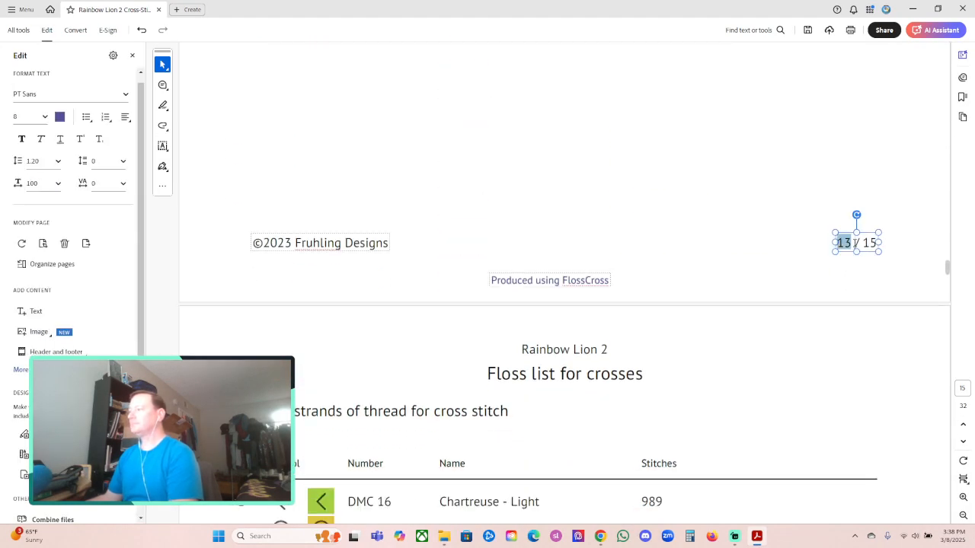
pyautogui.tripleClick(855, 240)
pyautogui.press('Delete')
pyautogui.click(308, 242)
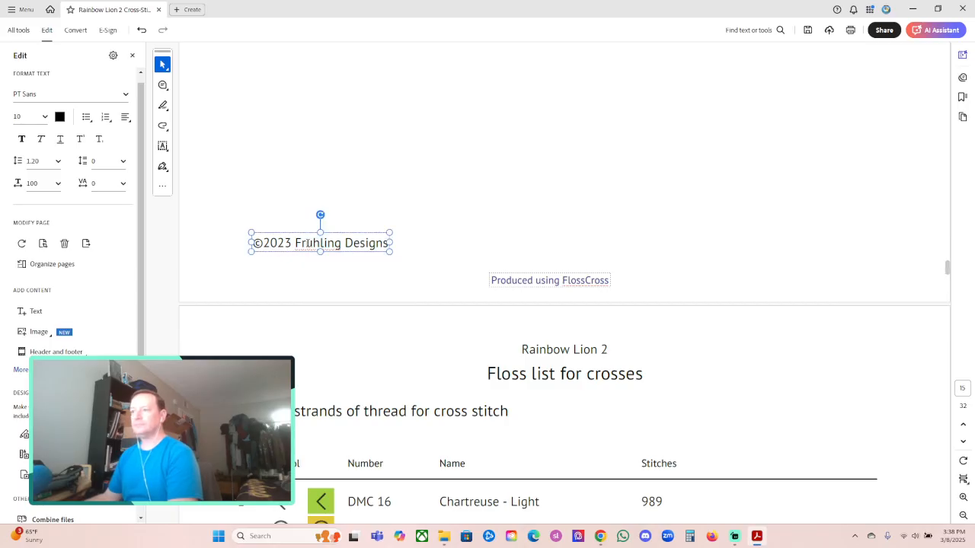
pyautogui.tripleClick(309, 243)
pyautogui.press('Delete')
pyautogui.click(550, 280)
pyautogui.tripleClick(550, 281)
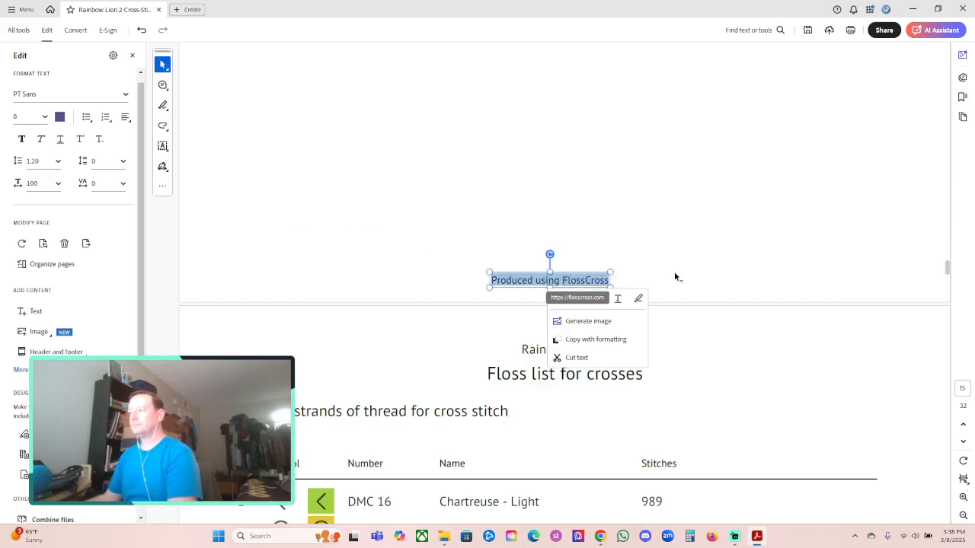
pyautogui.press('Delete')
# Step: Delete the 14 / 15 page number, ©2023 Fruhling Designs line and FlossCross credit below the floss list on page 16
pyautogui.scroll(-5, 677, 276)
pyautogui.scroll(-7, 674, 298)
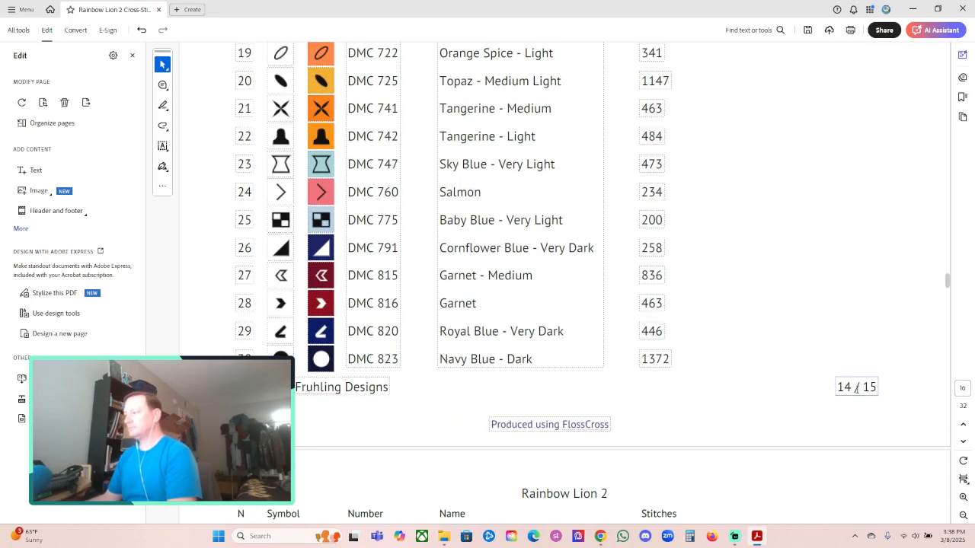
pyautogui.click(856, 389)
pyautogui.tripleClick(856, 388)
pyautogui.press('Delete')
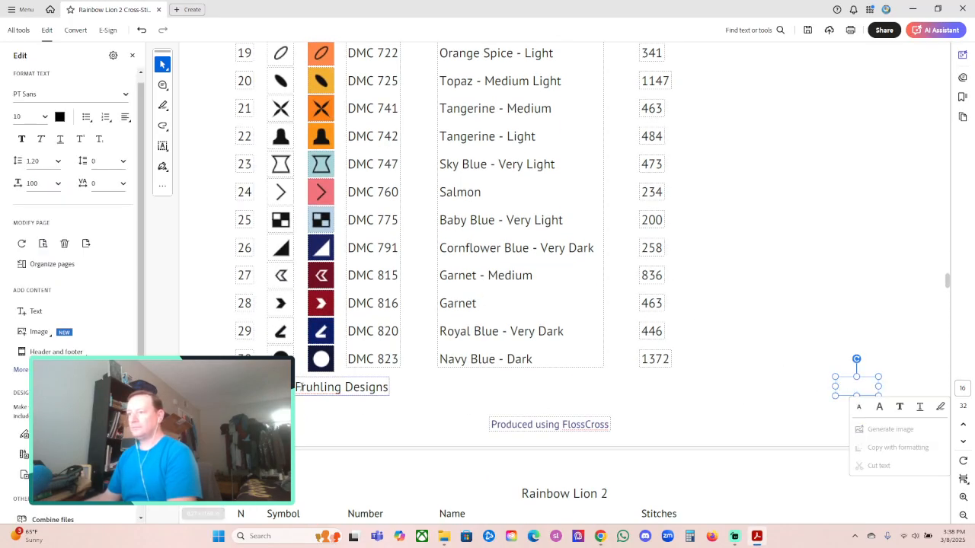
pyautogui.click(299, 387)
pyautogui.tripleClick(299, 386)
pyautogui.press('Delete')
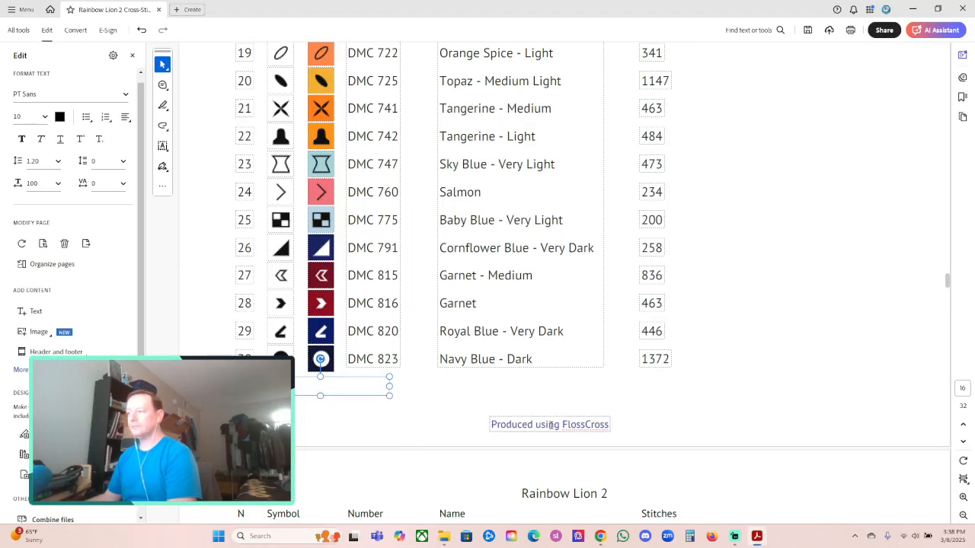
pyautogui.click(551, 425)
pyautogui.tripleClick(551, 425)
pyautogui.press('Delete')
pyautogui.click(726, 407)
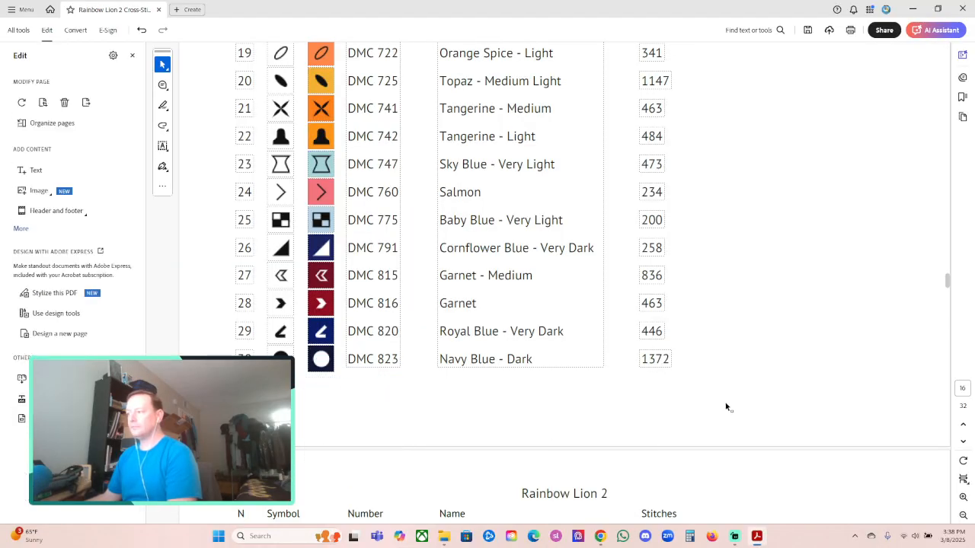
# Step: Delete the 15 / 15 page number, ©2023 Fruhling Designs line and FlossCross credit below the floss list on page 17
pyautogui.scroll(-10, 725, 408)
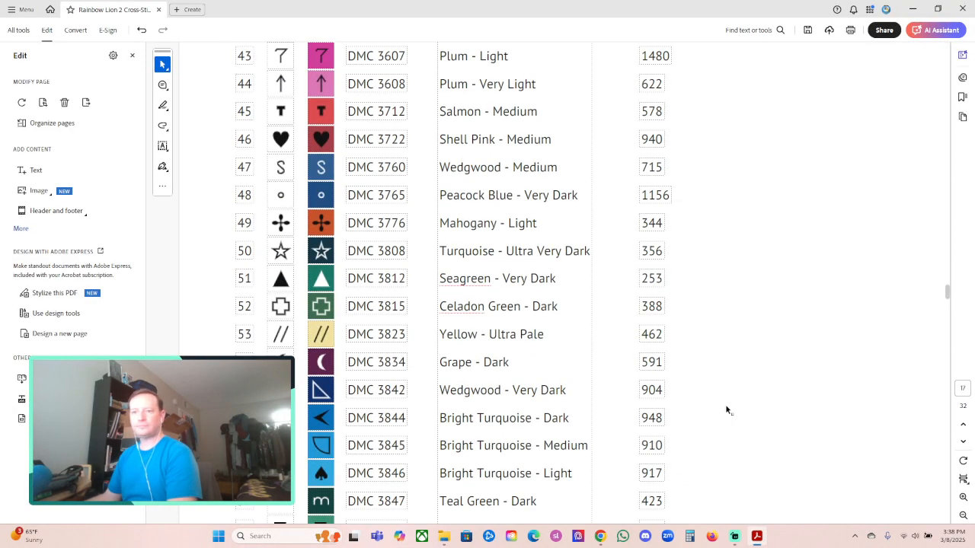
pyautogui.scroll(-6, 726, 411)
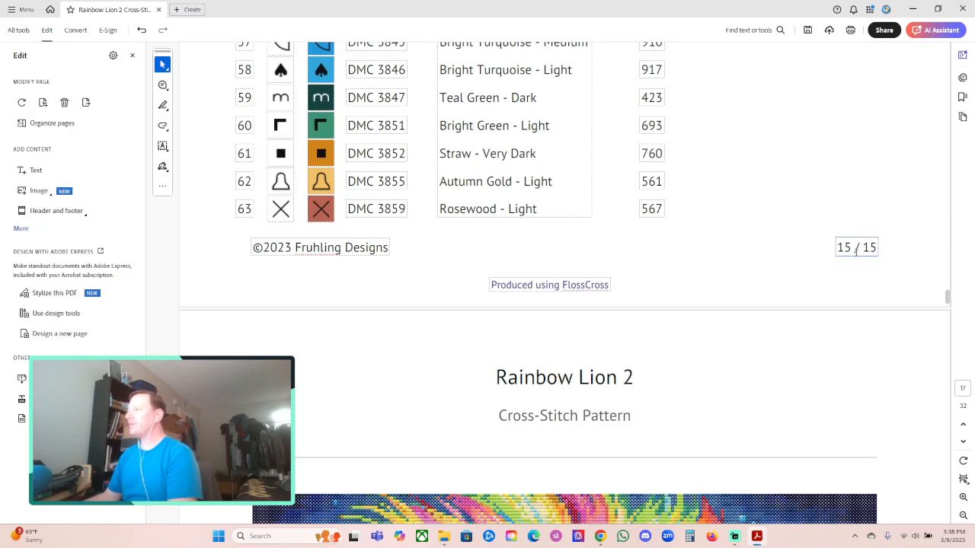
pyautogui.tripleClick(316, 248)
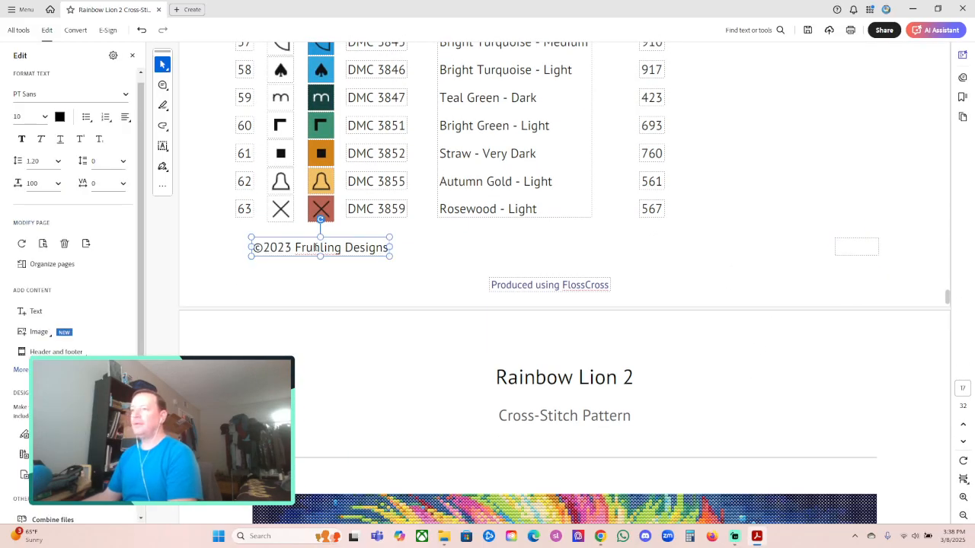
pyautogui.press('Delete')
pyautogui.click(541, 286)
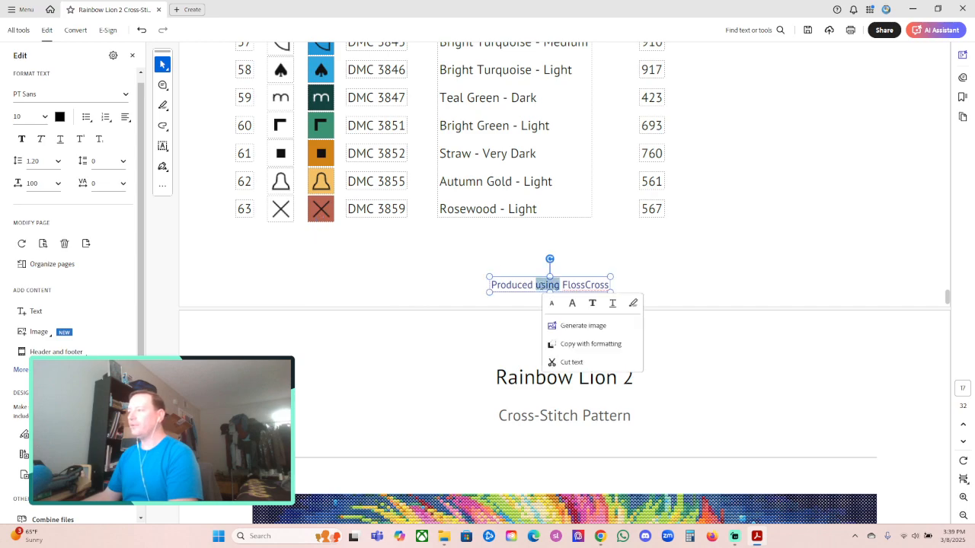
pyautogui.tripleClick(540, 285)
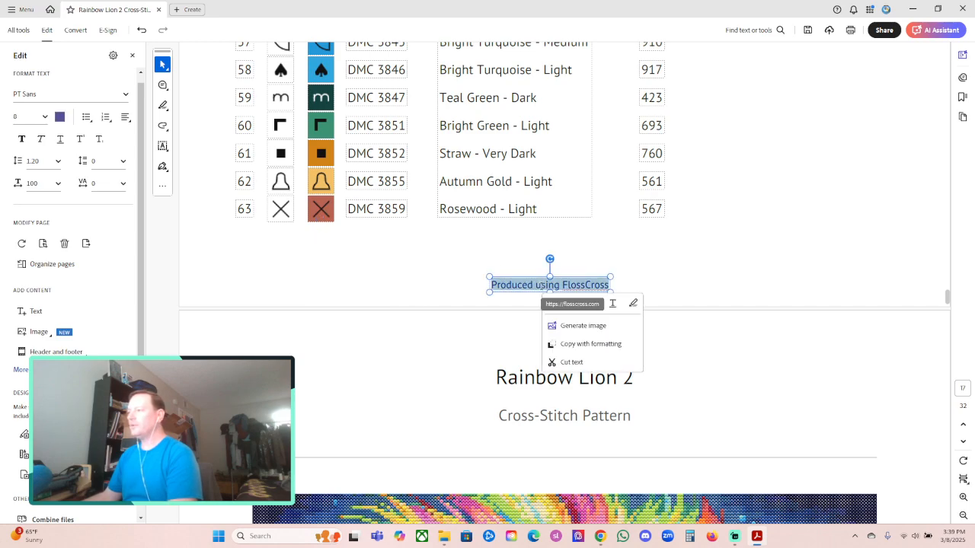
pyautogui.press('Delete')
pyautogui.click(779, 269)
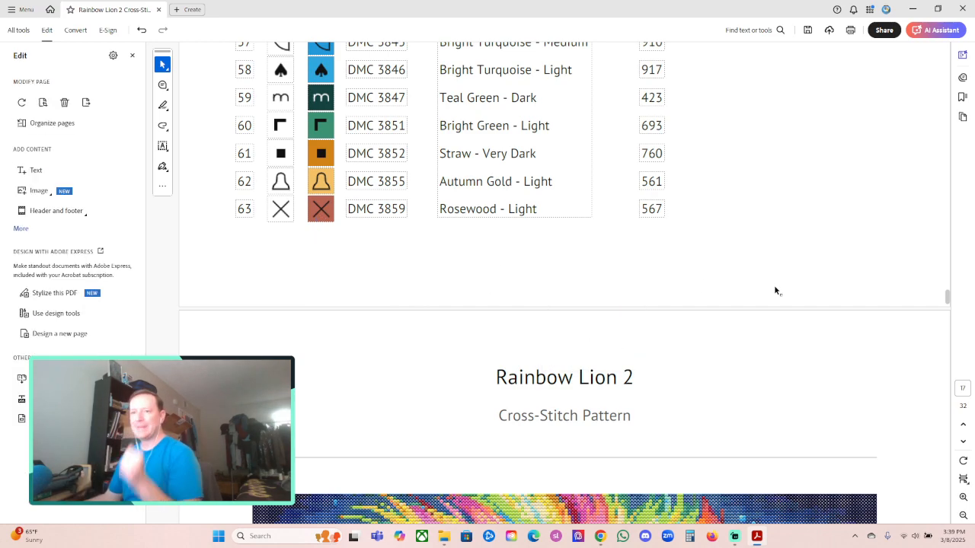
# Step: Delete the 1 / 15 page number, ©2023 Fruhling Designs line and FlossCross credit from the second cover's footer on page 18
pyautogui.scroll(-10, 773, 287)
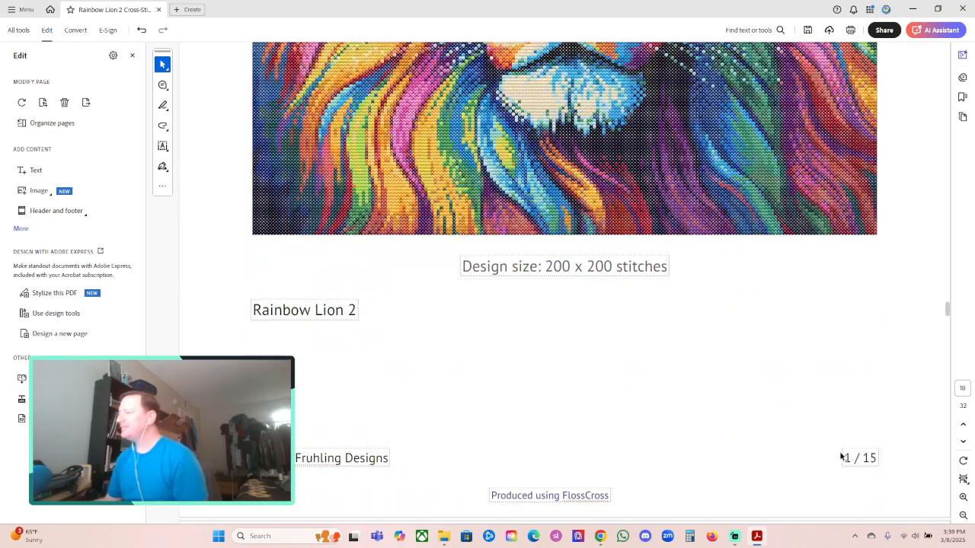
pyautogui.tripleClick(856, 458)
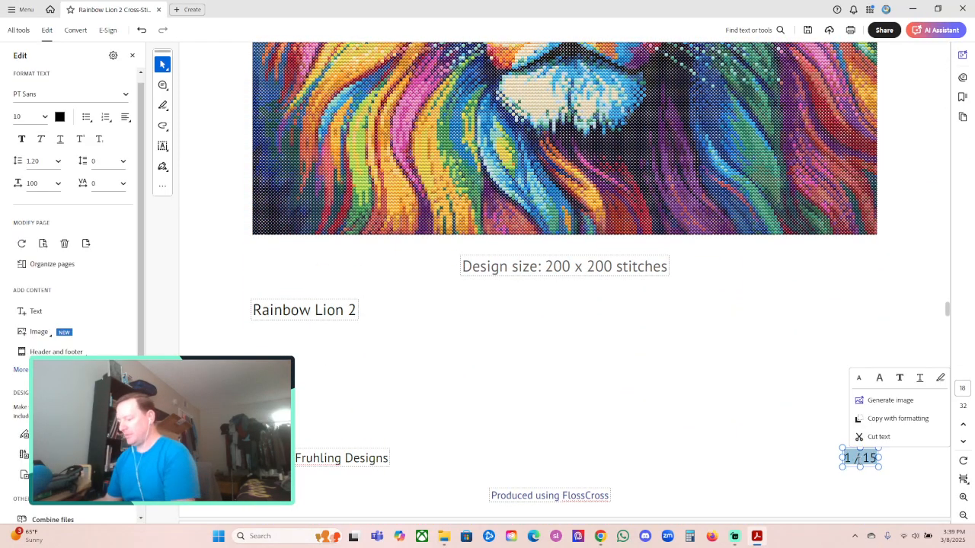
pyautogui.tripleClick(315, 458)
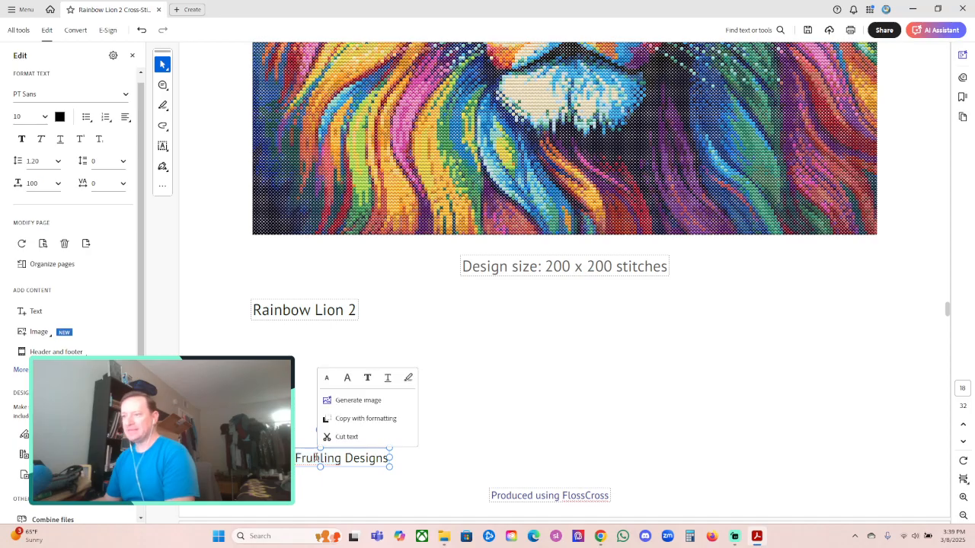
pyautogui.press('Delete')
pyautogui.click(543, 496)
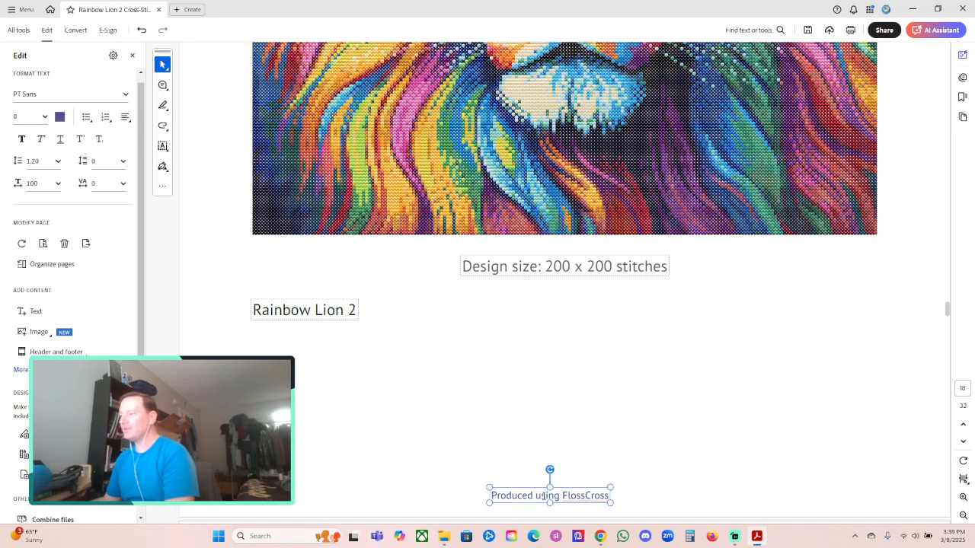
pyautogui.tripleClick(544, 496)
pyautogui.press('Delete')
pyautogui.click(734, 423)
# Step: Delete the 2 / 15 page number, ©2023 Fruhling Designs line and FlossCross credit from the footer of black-and-white chart page 19
pyautogui.scroll(-2, 734, 425)
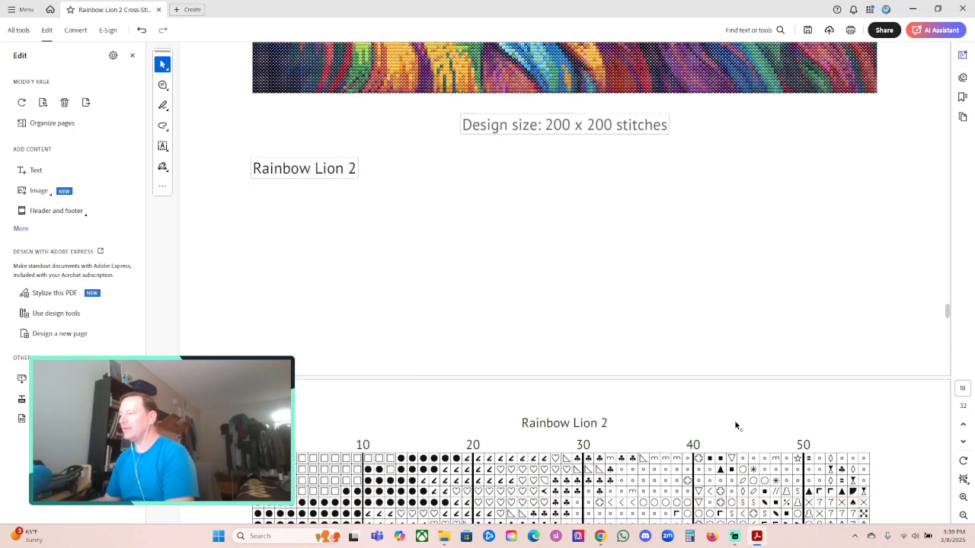
pyautogui.scroll(-12, 735, 426)
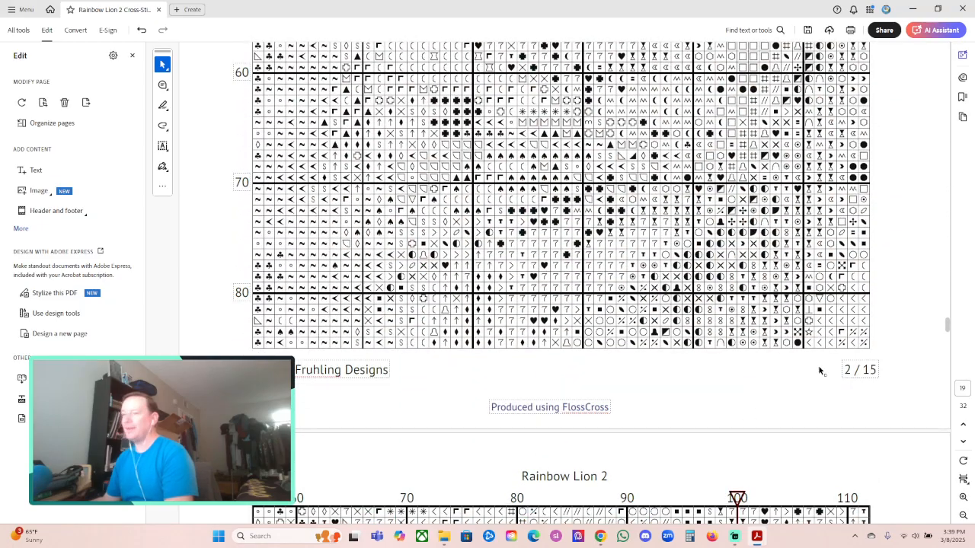
pyautogui.tripleClick(856, 369)
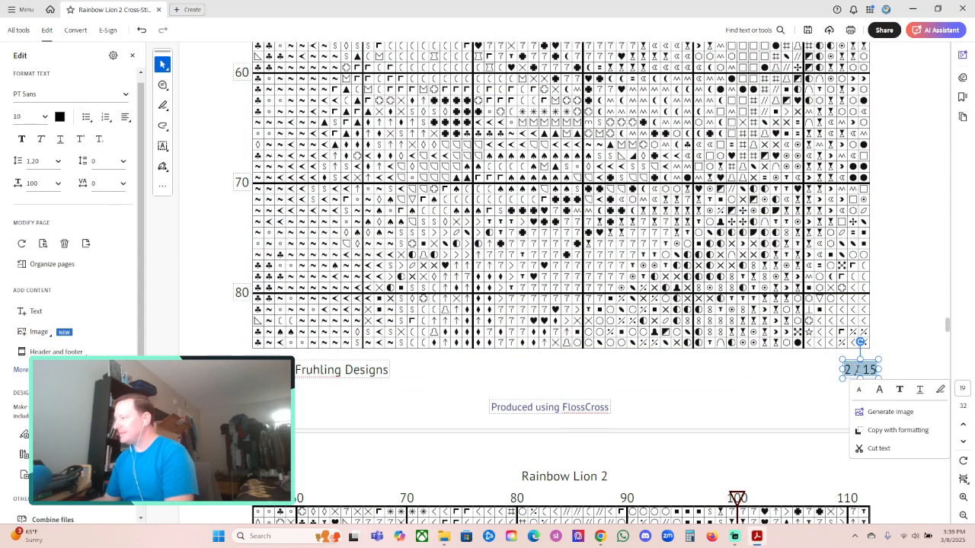
pyautogui.tripleClick(310, 370)
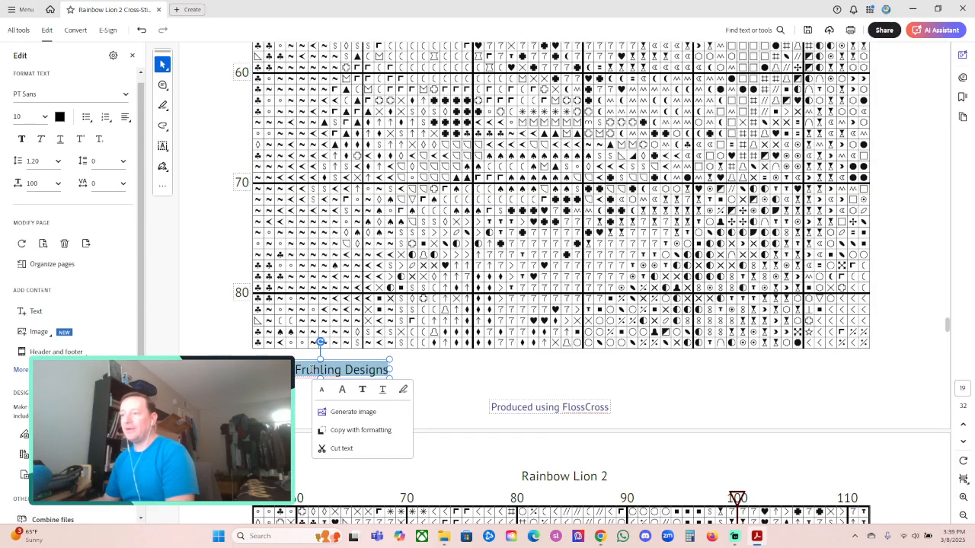
pyautogui.press('Delete')
pyautogui.click(545, 407)
pyautogui.tripleClick(545, 407)
pyautogui.press('Delete')
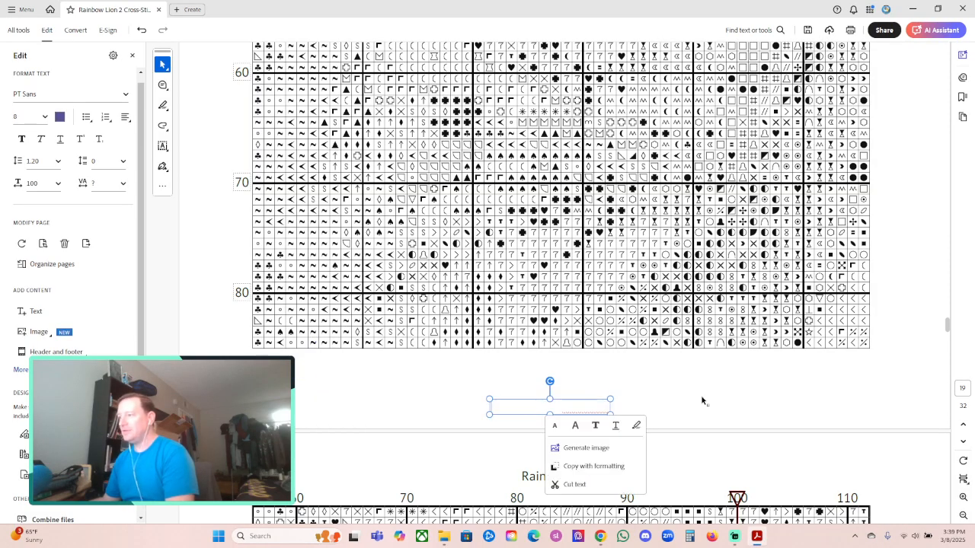
pyautogui.click(702, 399)
# Step: Delete the 3 / 15 page number, ©2023 Fruhling Designs line and FlossCross credit from the footer of page 20
pyautogui.scroll(-1, 711, 407)
pyautogui.scroll(-20, 711, 407)
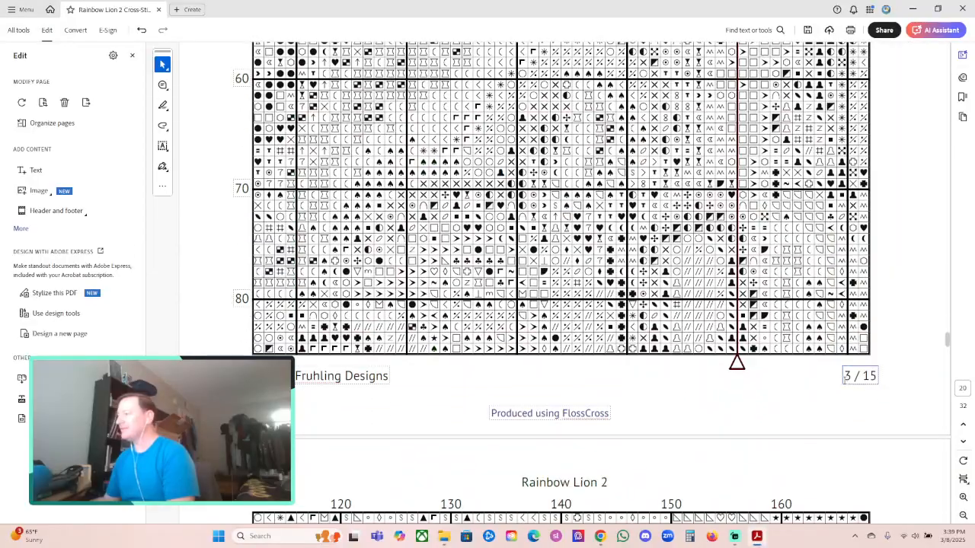
pyautogui.tripleClick(845, 377)
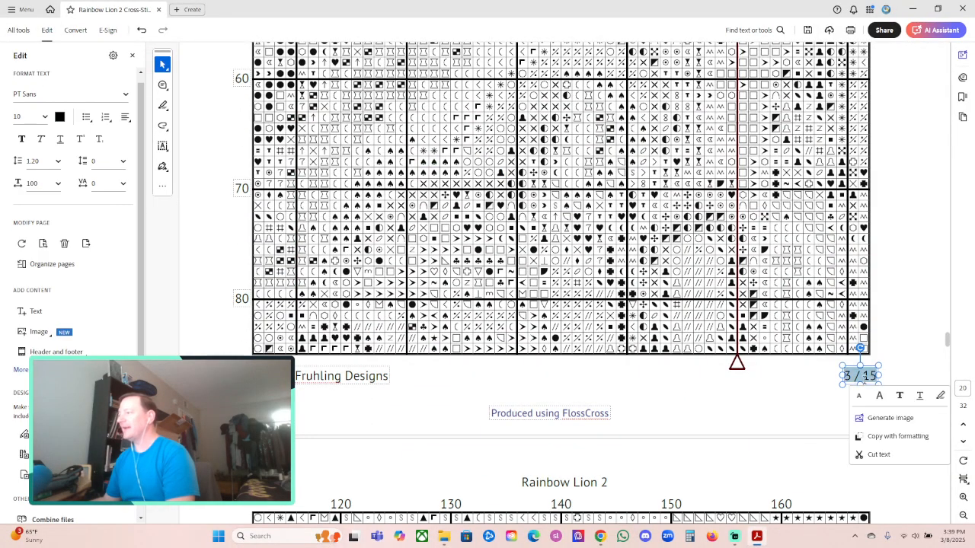
pyautogui.tripleClick(347, 377)
pyautogui.press('Delete')
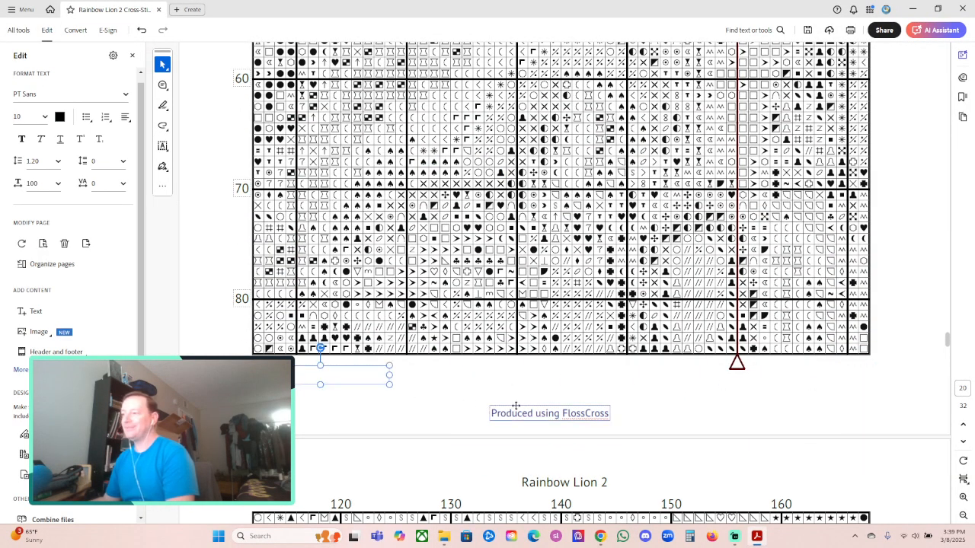
pyautogui.tripleClick(539, 414)
pyautogui.press('Delete')
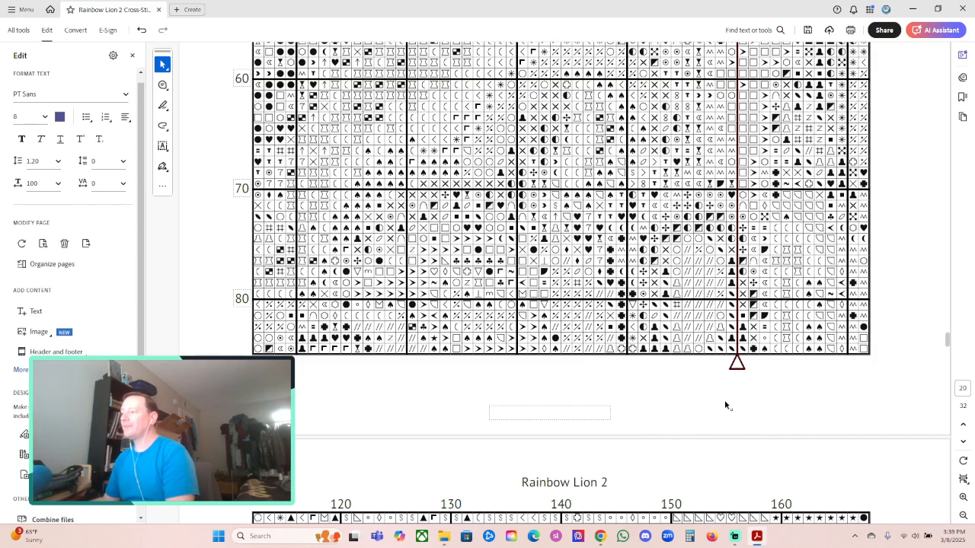
# Step: Delete the 4 / 15 page number, ©2023 Fruhling Designs line and FlossCross credit from the footer of page 21
pyautogui.scroll(-2, 723, 400)
pyautogui.scroll(-20, 723, 401)
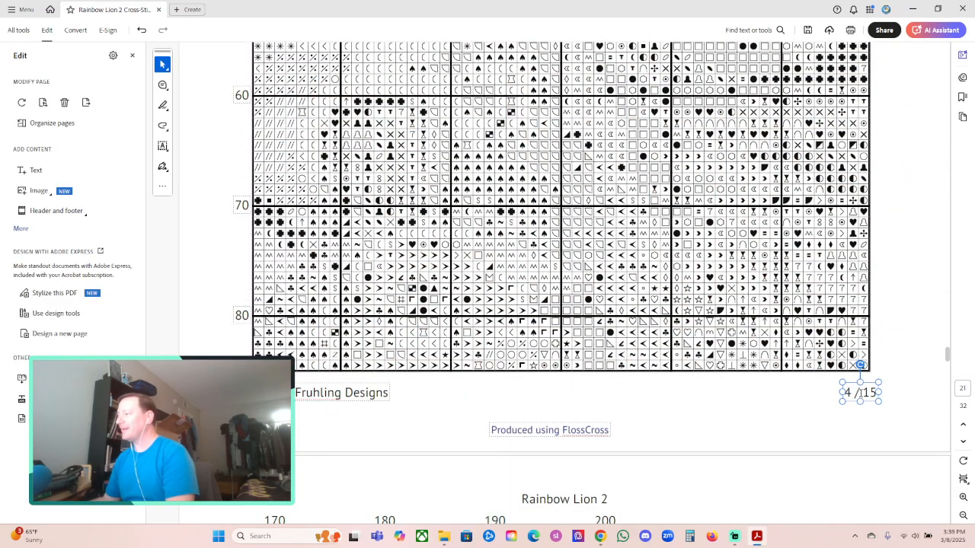
pyautogui.tripleClick(861, 392)
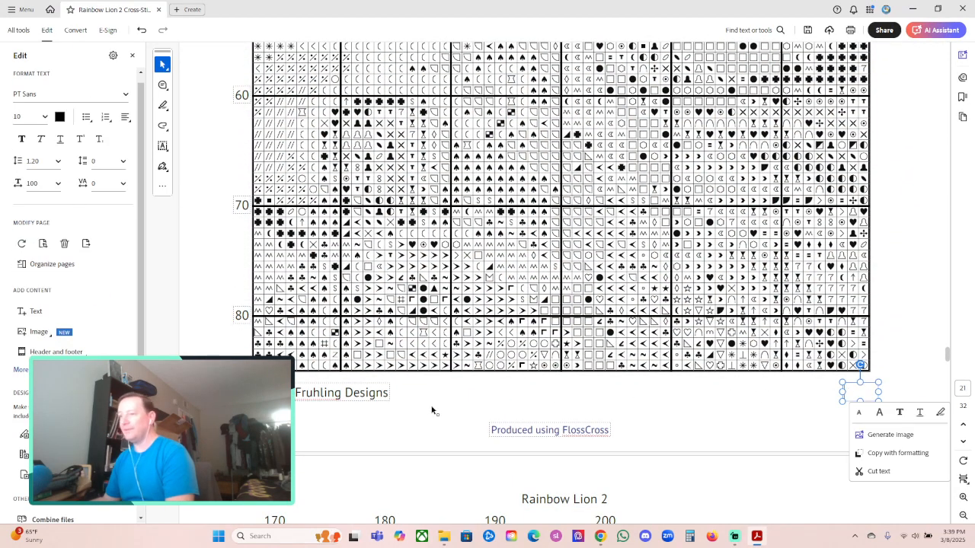
pyautogui.tripleClick(316, 392)
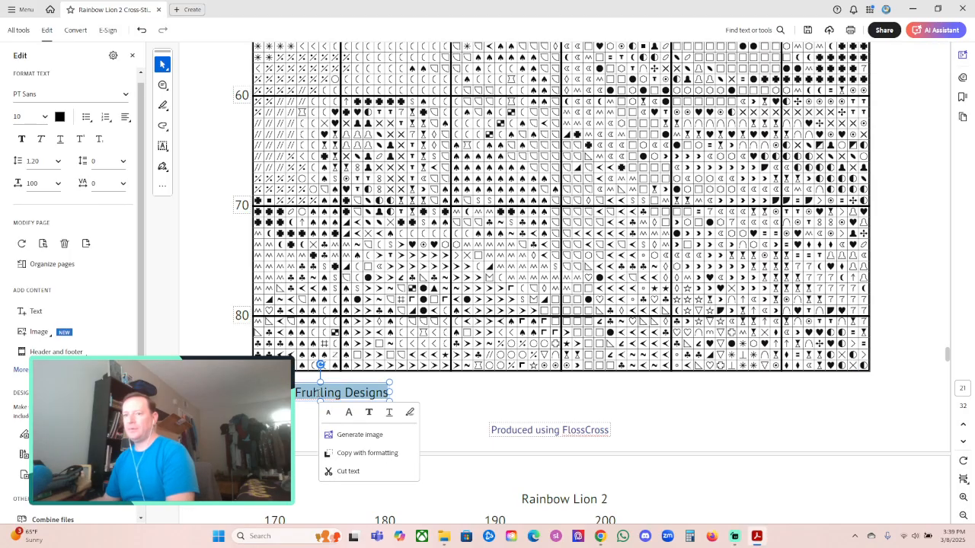
pyautogui.tripleClick(549, 430)
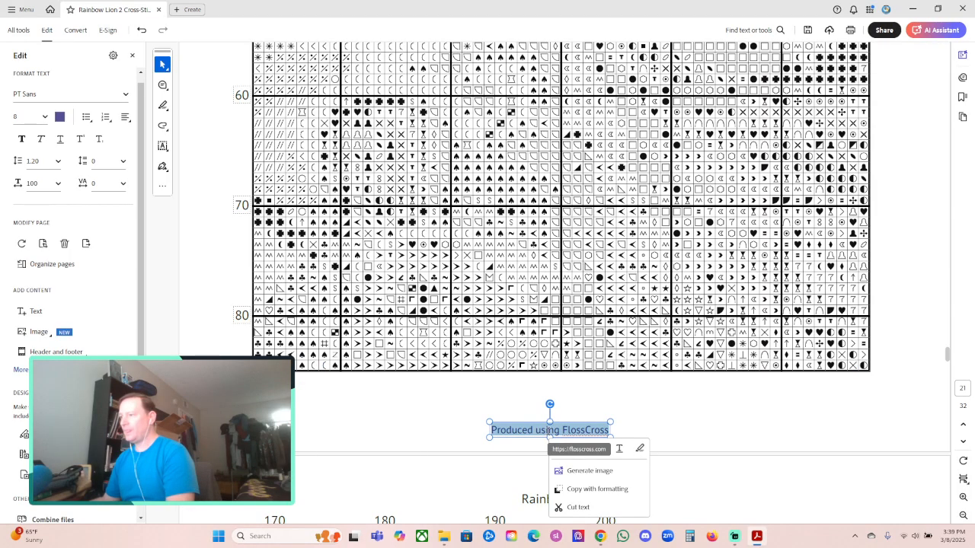
pyautogui.click(688, 416)
# Step: Delete the 5 / 15 page number, ©2023 Fruhling Designs line and FlossCross credit from the footer of page 22
pyautogui.scroll(-10, 688, 414)
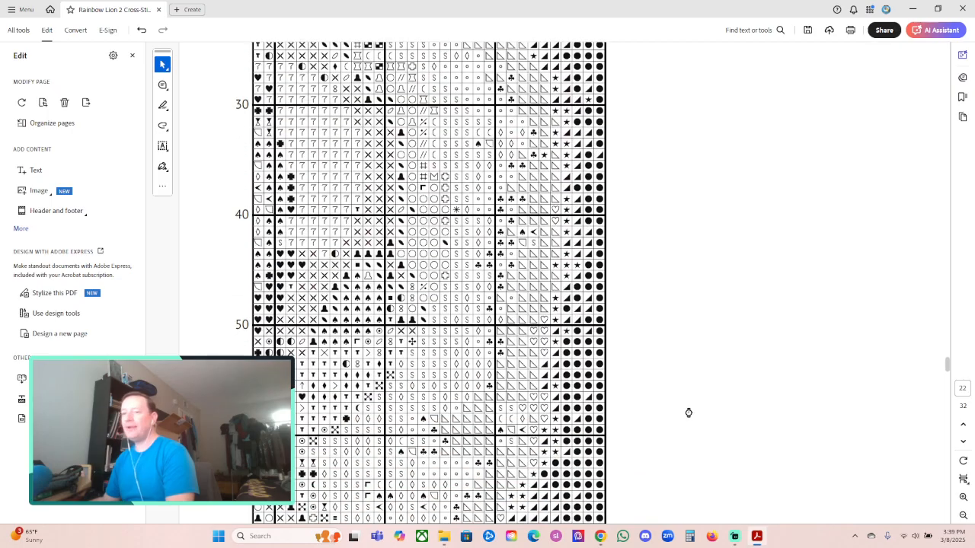
pyautogui.scroll(-8, 688, 413)
pyautogui.scroll(2, 873, 247)
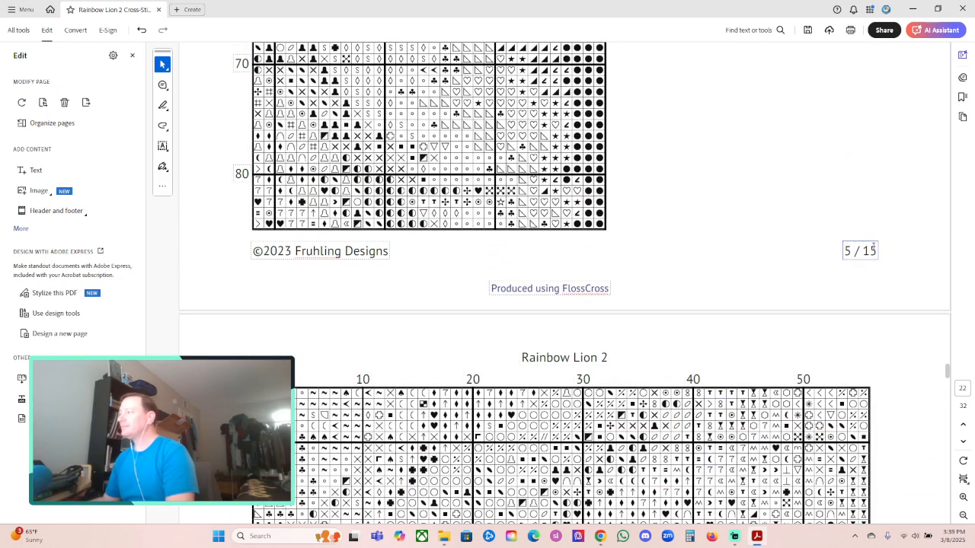
pyautogui.click(864, 252)
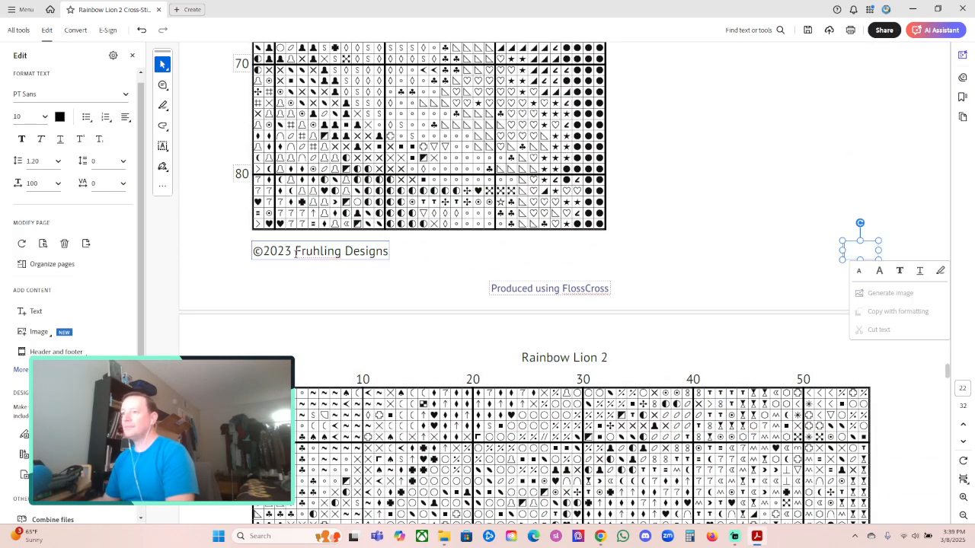
pyautogui.tripleClick(290, 253)
pyautogui.press('Delete')
pyautogui.tripleClick(534, 288)
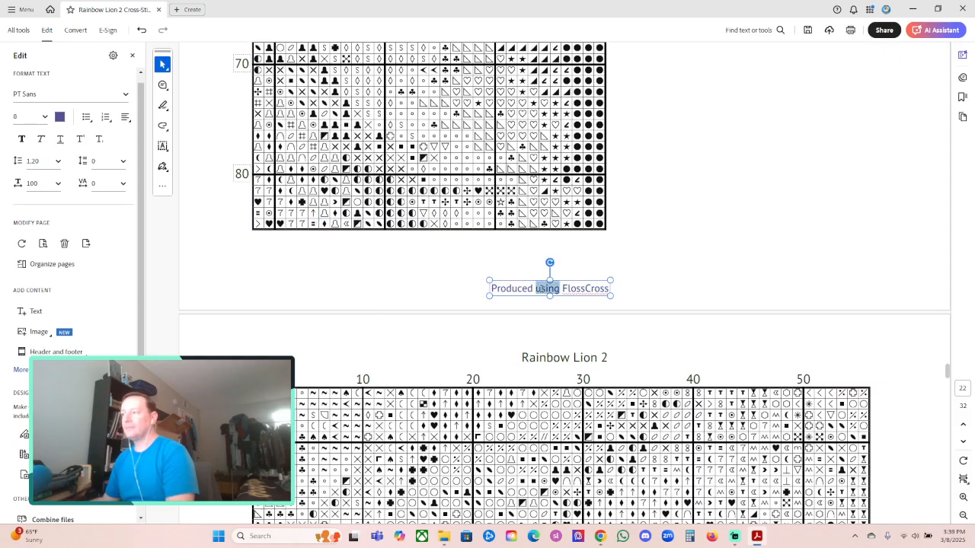
pyautogui.press('Delete')
pyautogui.click(726, 274)
# Step: Delete the 6 / 15 page number, ©2023 Fruhling Designs line and FlossCross credit from the footer of page 23
pyautogui.scroll(-15, 726, 275)
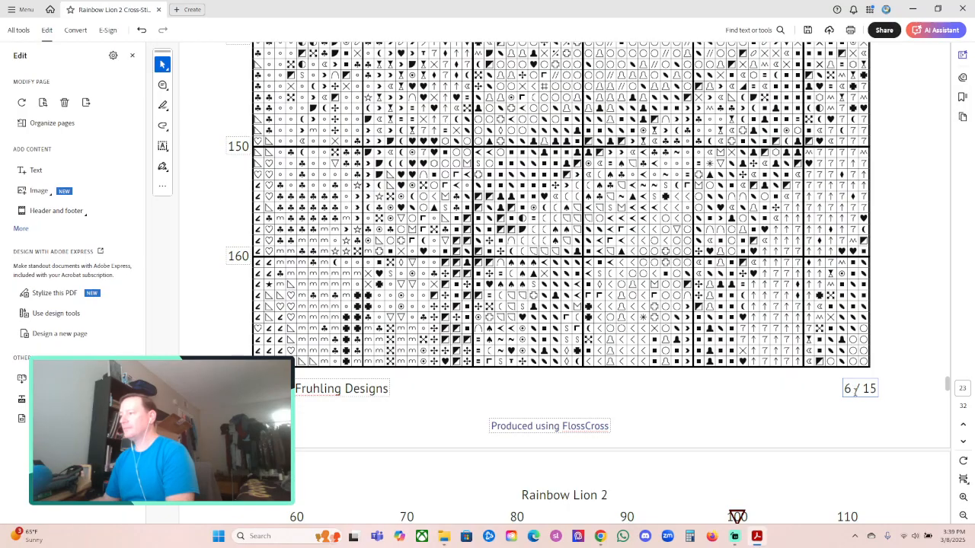
pyautogui.tripleClick(854, 390)
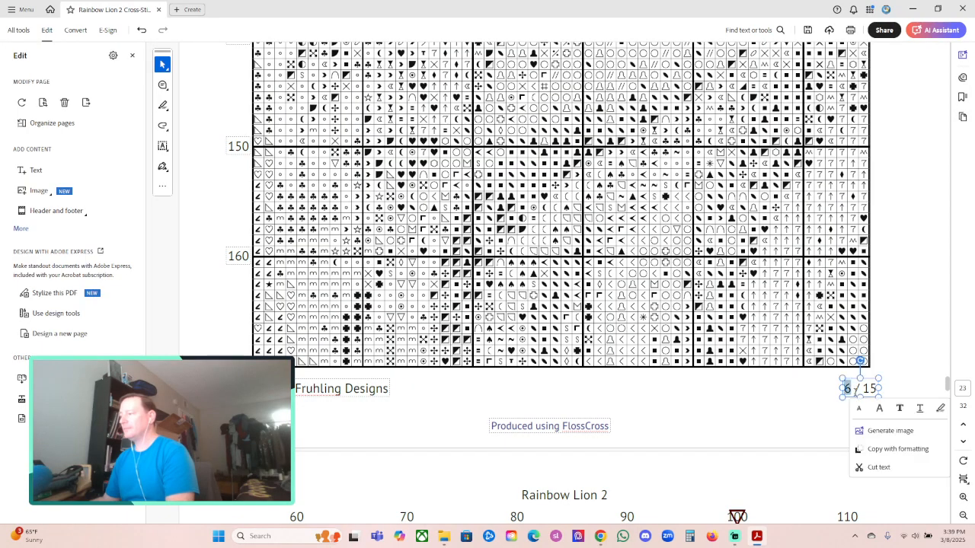
pyautogui.tripleClick(311, 390)
pyautogui.tripleClick(522, 418)
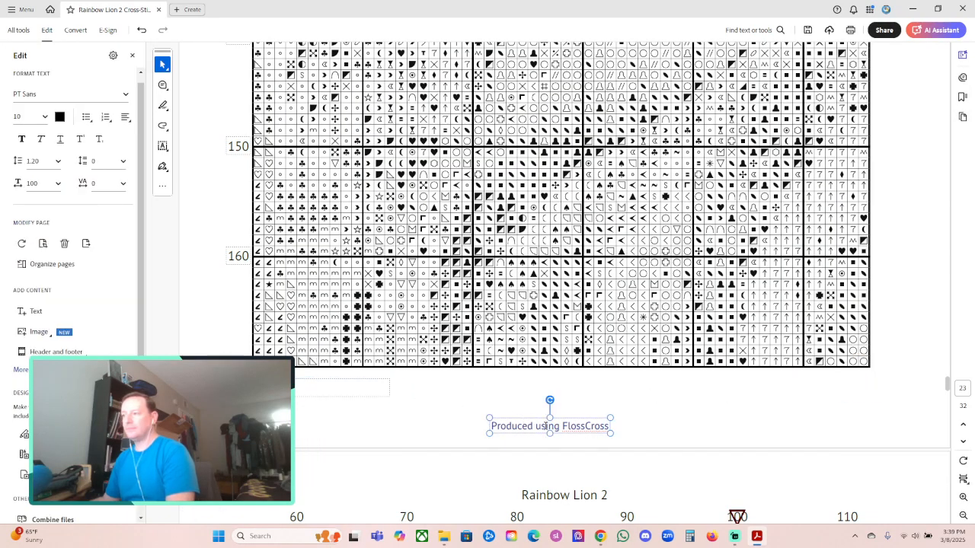
pyautogui.press('Delete')
pyautogui.click(655, 416)
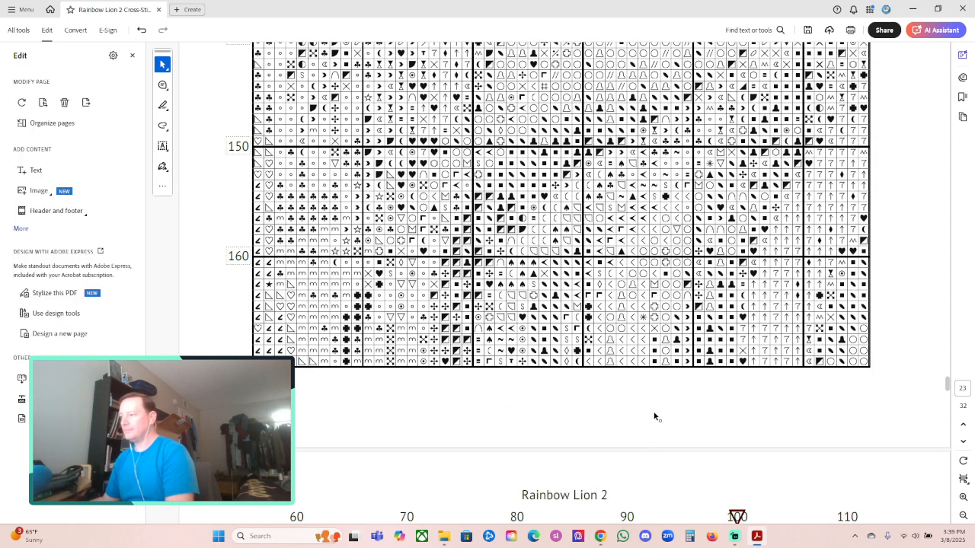
# Step: Delete the 7 / 15 page number, ©2023 Fruhling Designs line and FlossCross credit from the footer of page 24
pyautogui.scroll(-15, 655, 415)
pyautogui.scroll(-5, 675, 405)
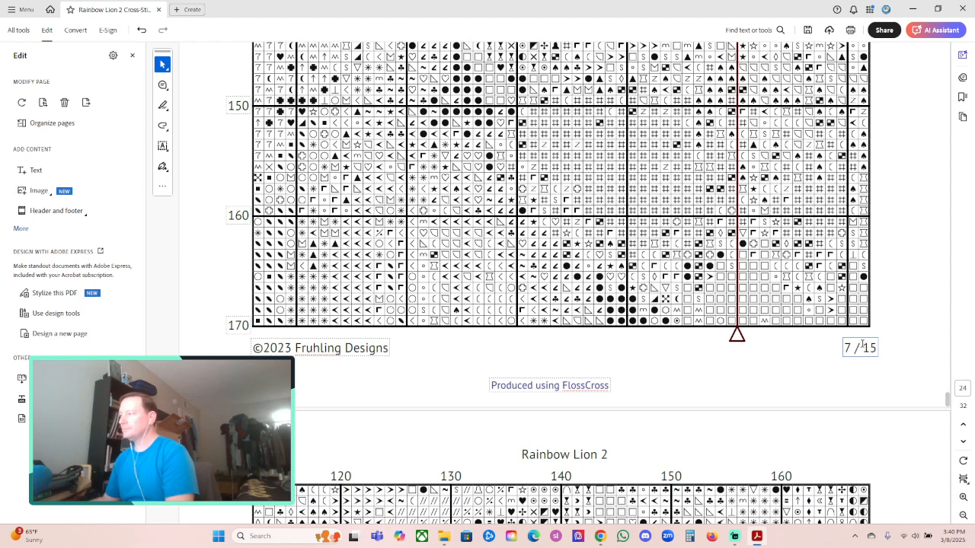
pyautogui.tripleClick(860, 348)
pyautogui.press('Delete')
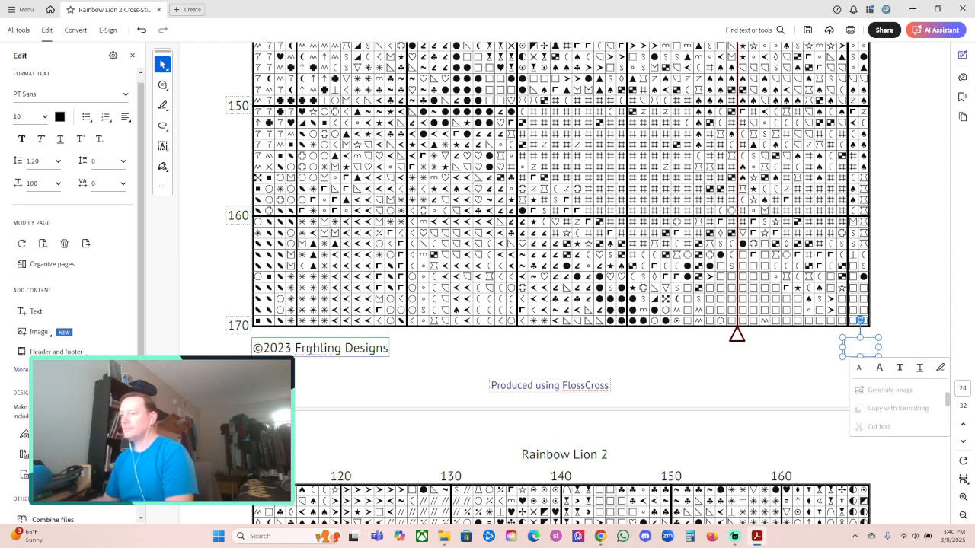
pyautogui.doubleClick(310, 350)
pyautogui.tripleClick(319, 348)
pyautogui.press('Delete')
pyautogui.click(563, 386)
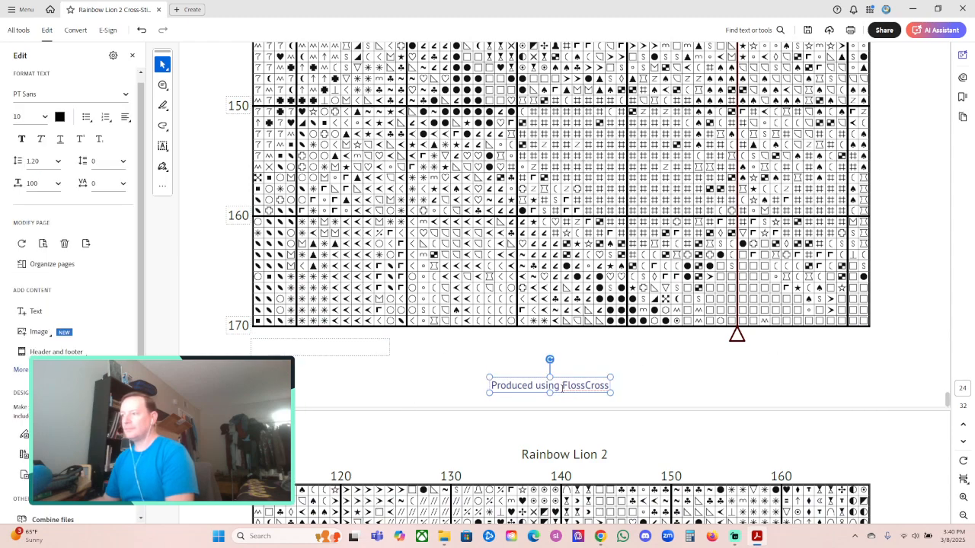
pyautogui.tripleClick(562, 386)
pyautogui.press('Delete')
# Step: Delete the 8 / 15 page number, ©2023 Fruhling Designs line and FlossCross credit from the footer of page 25
pyautogui.scroll(-9, 724, 385)
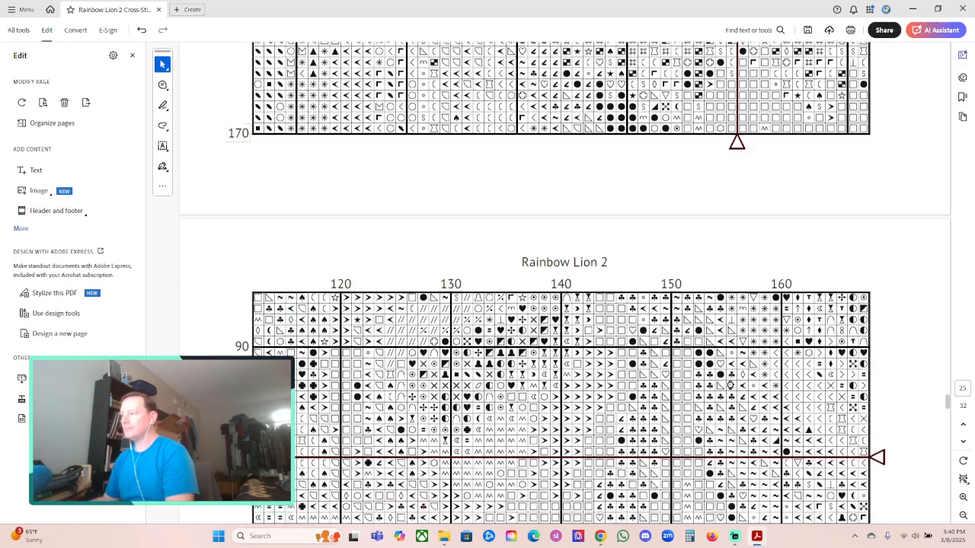
pyautogui.scroll(-7, 738, 382)
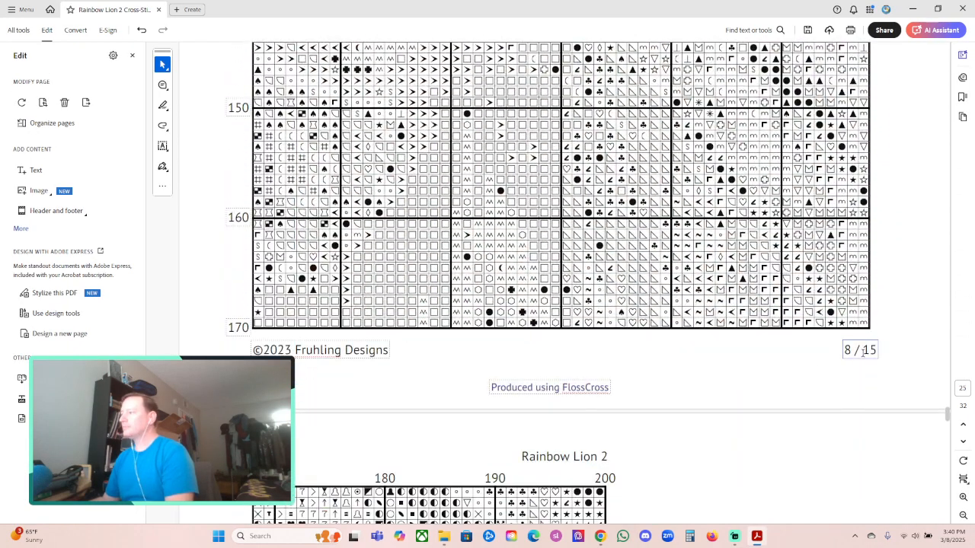
pyautogui.click(863, 351)
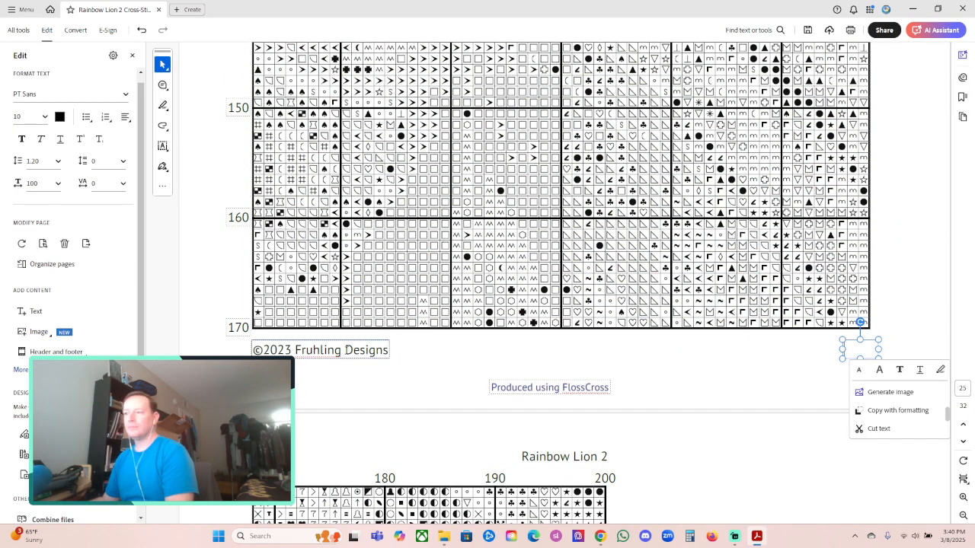
pyautogui.tripleClick(320, 350)
pyautogui.press('Delete')
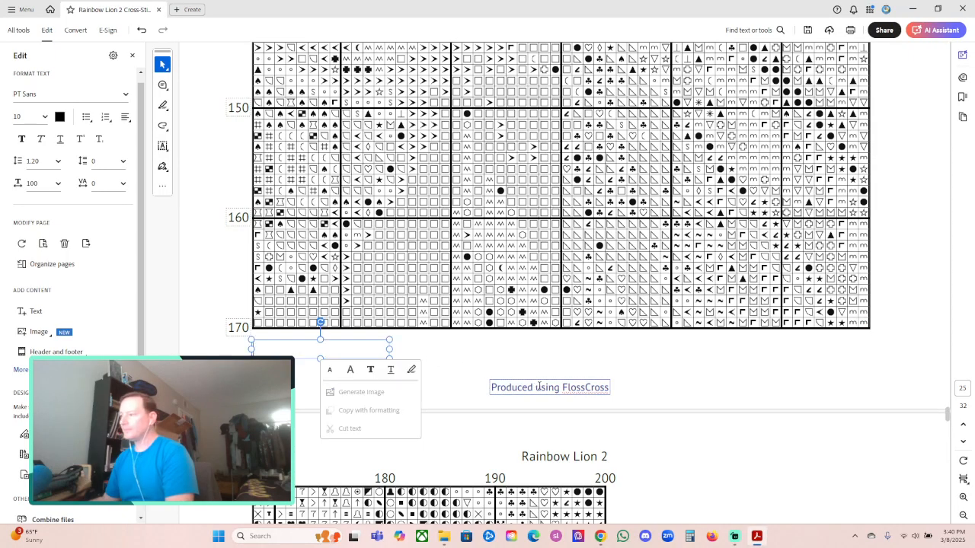
pyautogui.tripleClick(515, 384)
pyautogui.press('Delete')
pyautogui.click(682, 381)
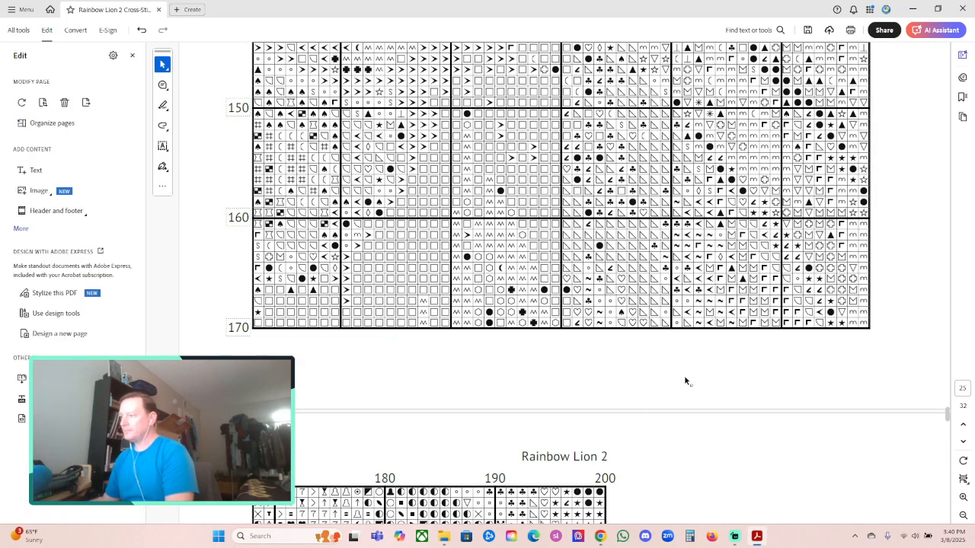
# Step: Delete the 9 / 15 page number, ©2023 Fruhling Designs line and FlossCross credit from the footer of page 26
pyautogui.scroll(-5, 684, 381)
pyautogui.scroll(-13, 685, 381)
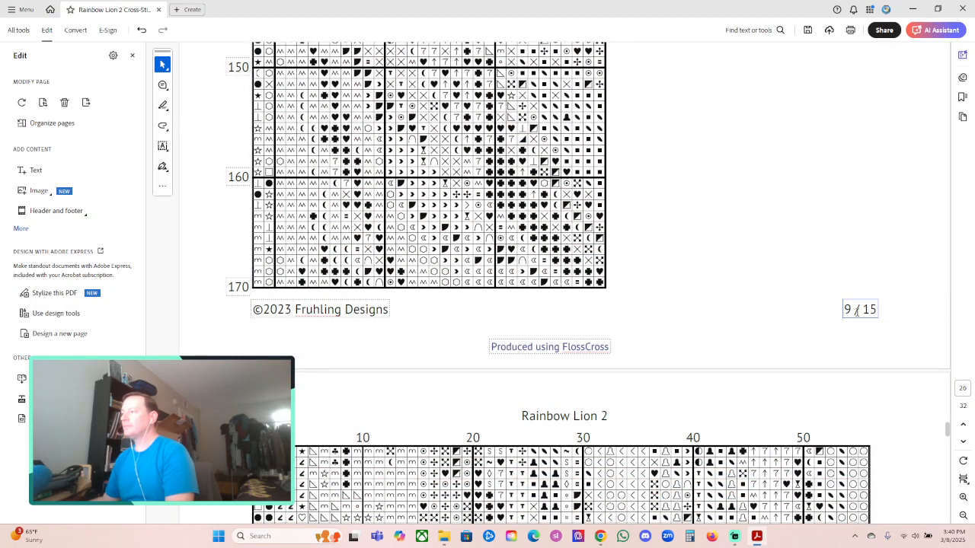
pyautogui.tripleClick(856, 311)
pyautogui.press('Delete')
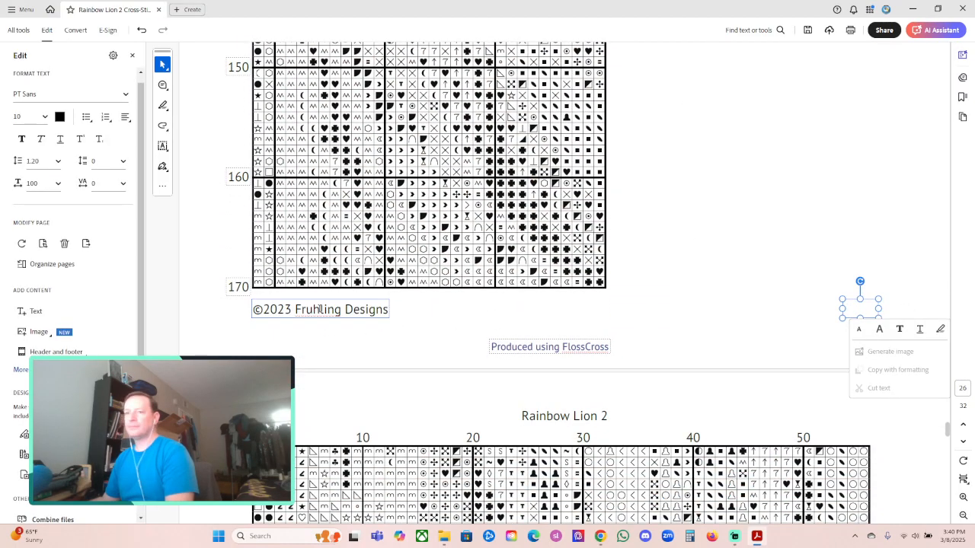
pyautogui.doubleClick(319, 308)
pyautogui.tripleClick(319, 308)
pyautogui.press('Delete')
pyautogui.doubleClick(546, 346)
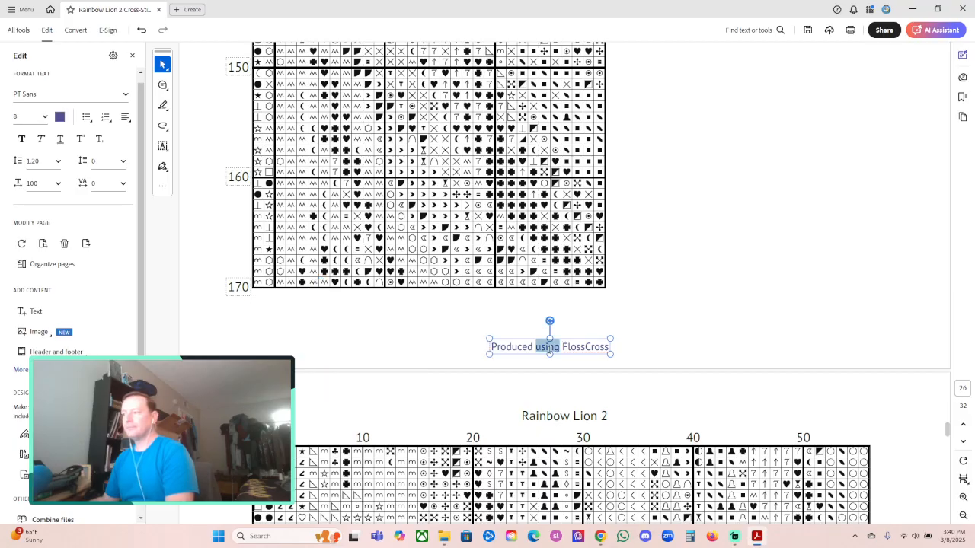
pyautogui.tripleClick(547, 347)
pyautogui.press('Delete')
pyautogui.click(751, 359)
# Step: Delete the 10 / 15 page number, ©2023 Fruhling Designs line and FlossCross credit from the footer of page 27
pyautogui.scroll(-5, 761, 367)
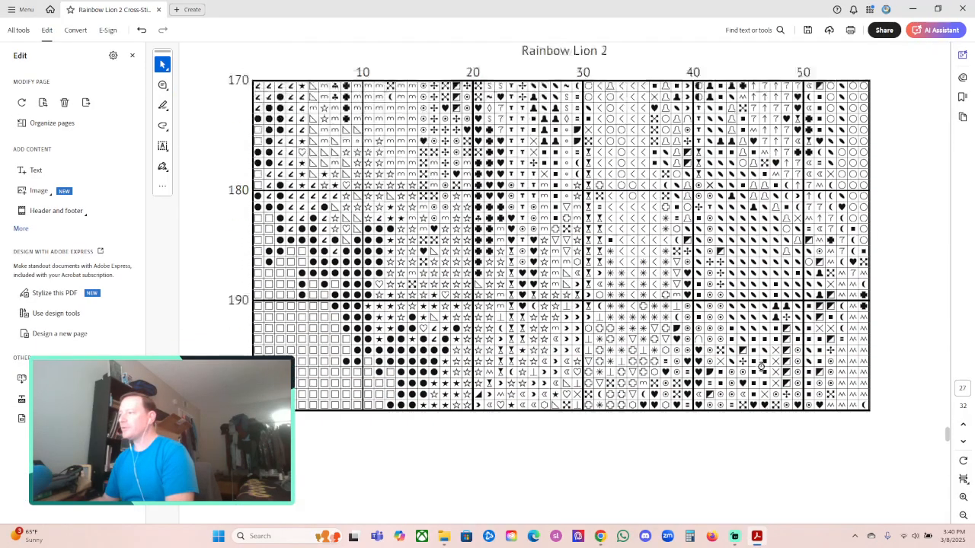
pyautogui.scroll(-8, 760, 367)
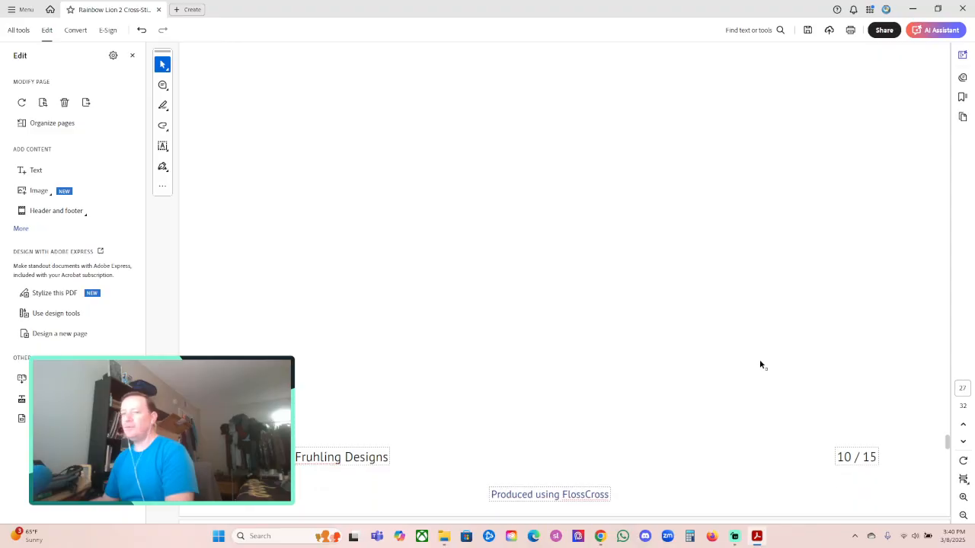
pyautogui.scroll(-2, 760, 362)
pyautogui.tripleClick(852, 391)
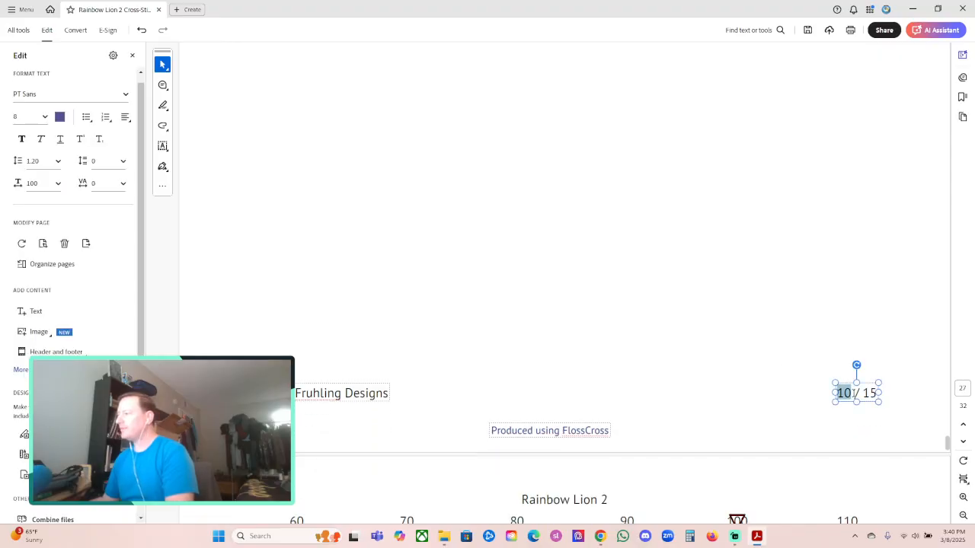
pyautogui.press('Delete')
pyautogui.click(316, 393)
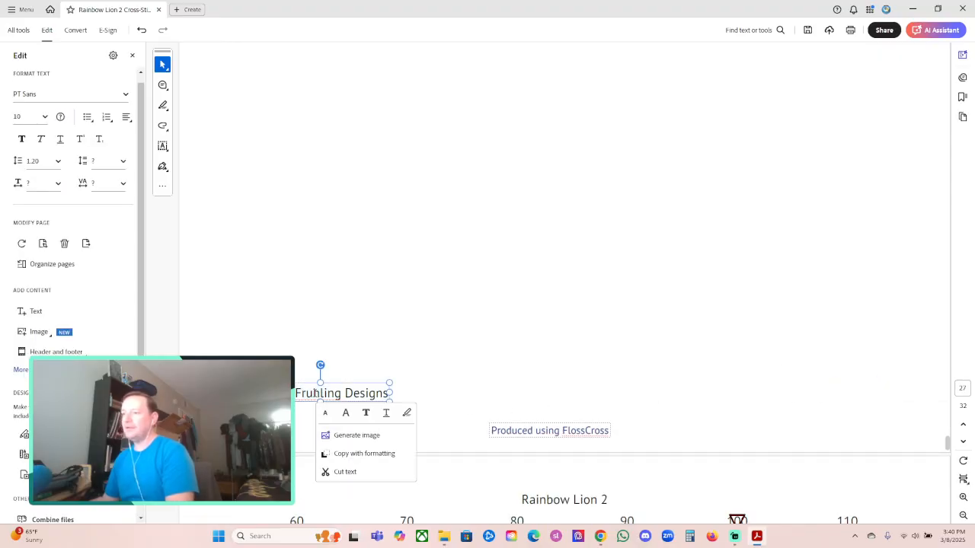
pyautogui.tripleClick(315, 392)
pyautogui.press('Delete')
pyautogui.click(542, 430)
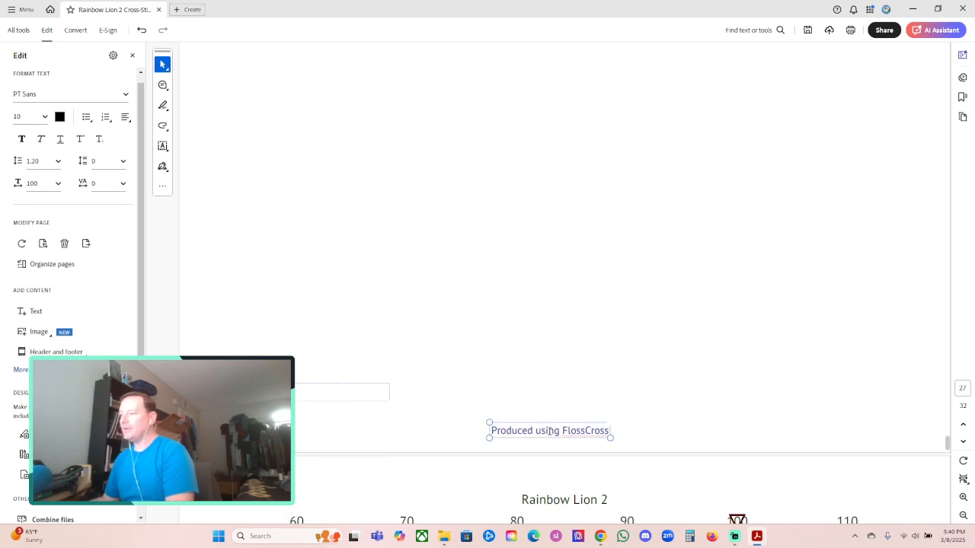
pyautogui.tripleClick(543, 431)
pyautogui.press('Delete')
pyautogui.click(659, 383)
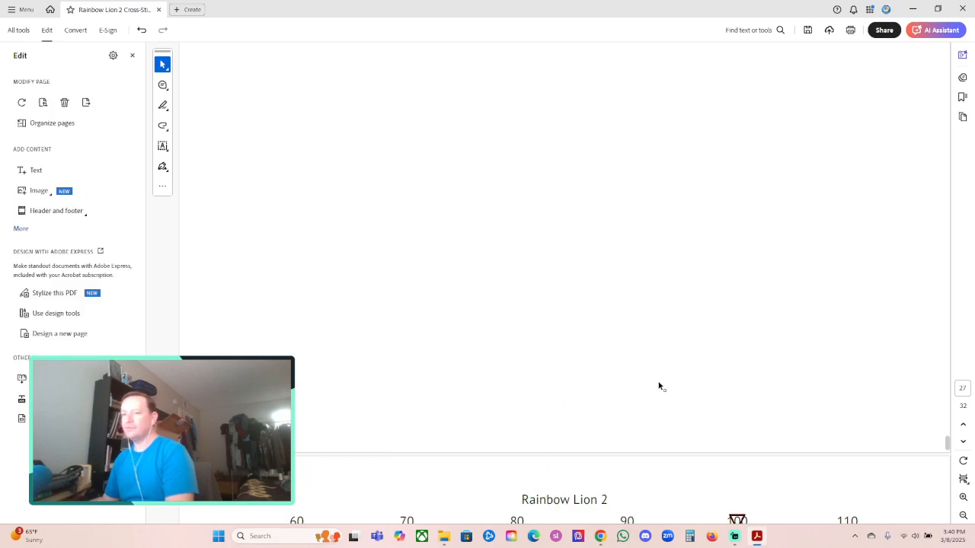
# Step: Delete the 11 / 15 page number, ©2023 Fruhling Designs line and FlossCross credit from the footer of page 28
pyautogui.scroll(-12, 660, 383)
pyautogui.scroll(-2, 790, 357)
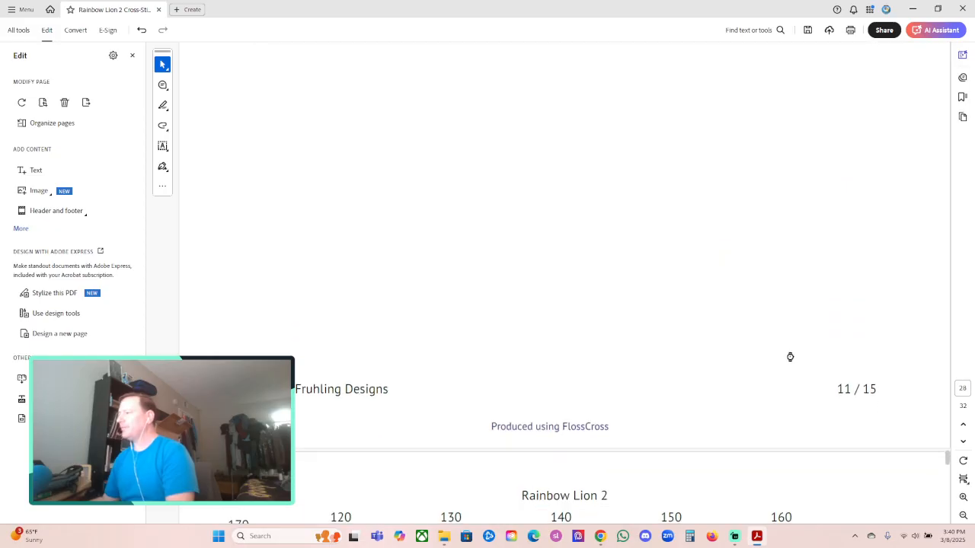
pyautogui.click(856, 390)
pyautogui.tripleClick(856, 389)
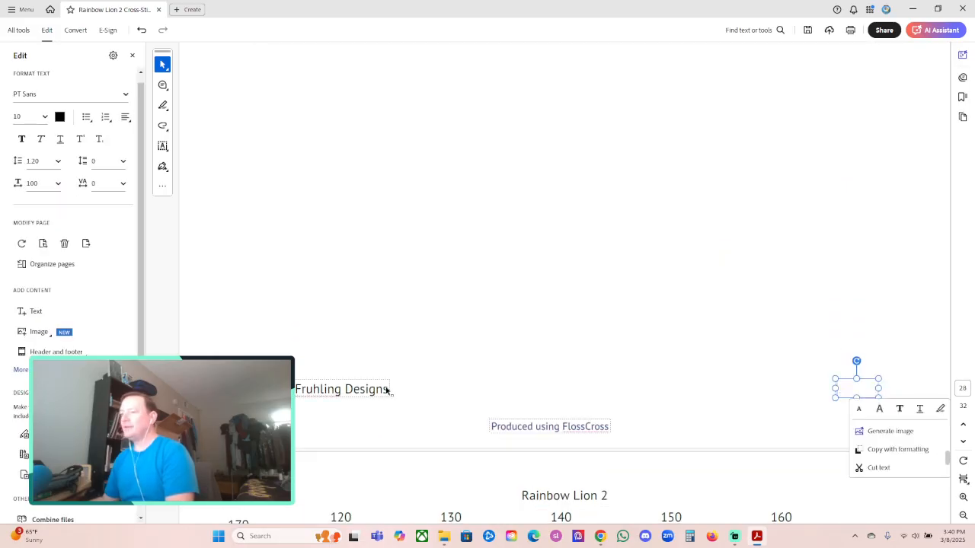
pyautogui.tripleClick(307, 389)
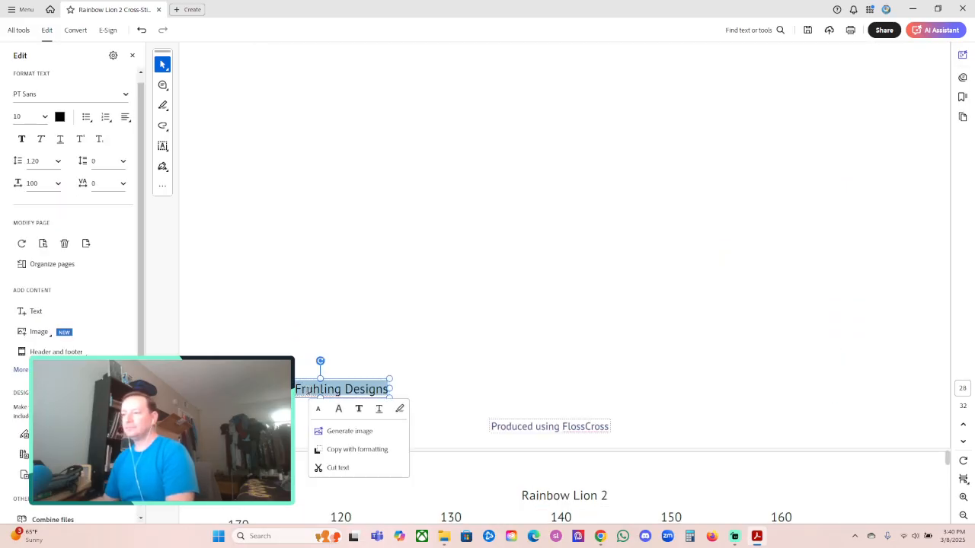
pyautogui.press('Delete')
pyautogui.click(547, 427)
pyautogui.tripleClick(547, 426)
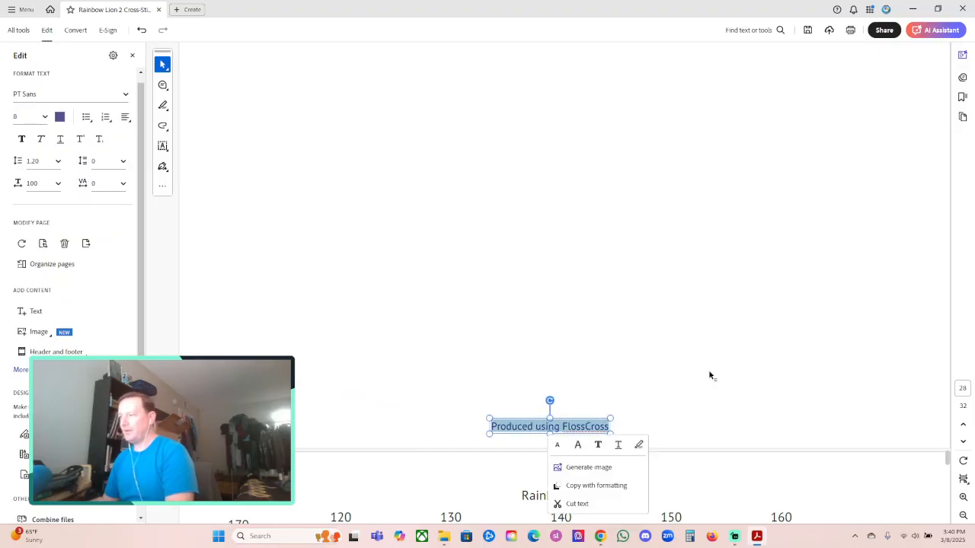
pyautogui.press('Delete')
# Step: Delete the 12 / 15 page number, ©2023 Fruhling Designs line and FlossCross credit from the footer of page 29
pyautogui.scroll(-3, 713, 370)
pyautogui.scroll(-10, 718, 364)
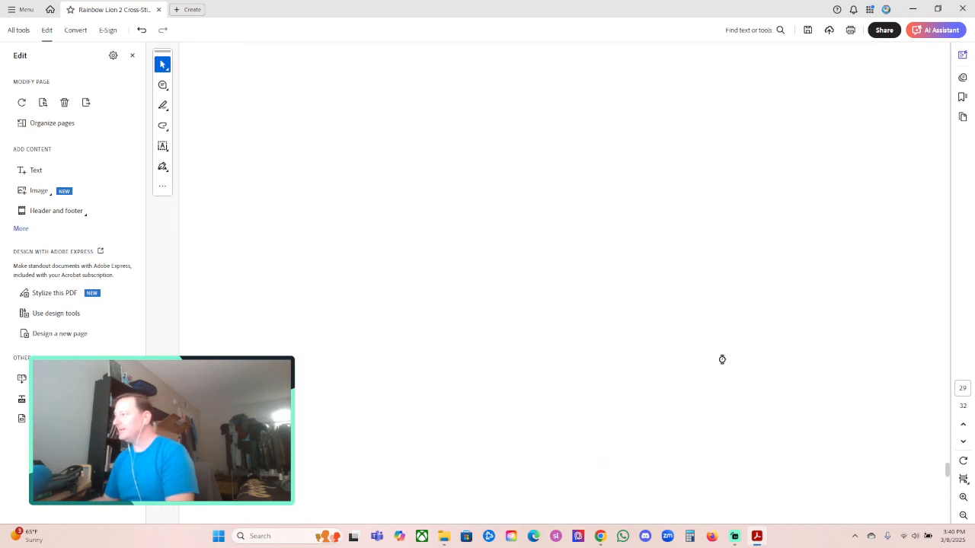
pyautogui.tripleClick(856, 381)
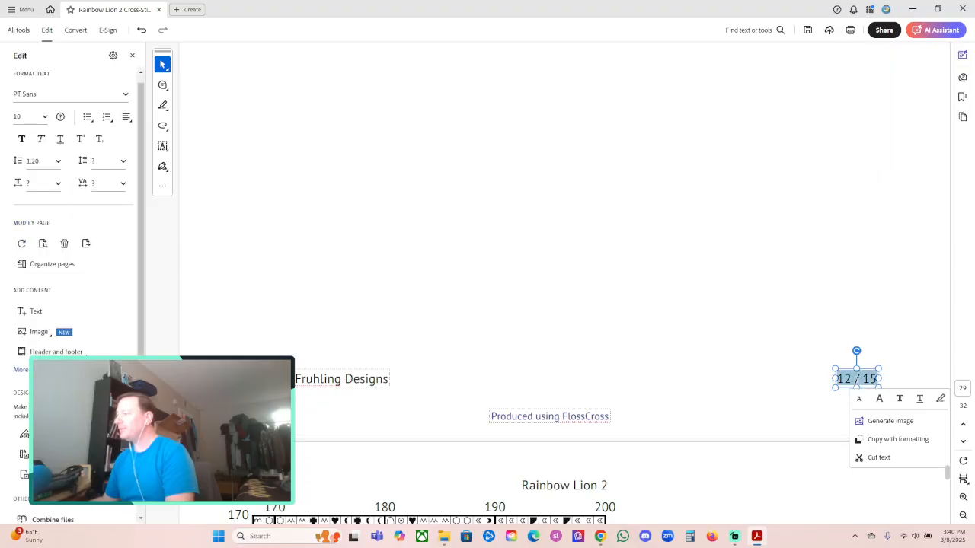
pyautogui.doubleClick(329, 375)
pyautogui.tripleClick(329, 375)
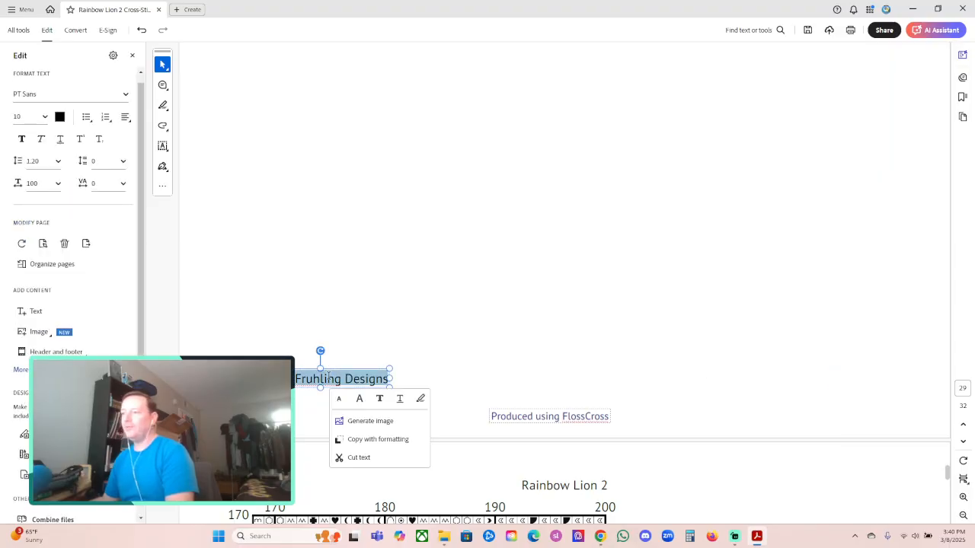
pyautogui.press('Delete')
pyautogui.doubleClick(547, 416)
pyautogui.tripleClick(546, 415)
pyautogui.press('Delete')
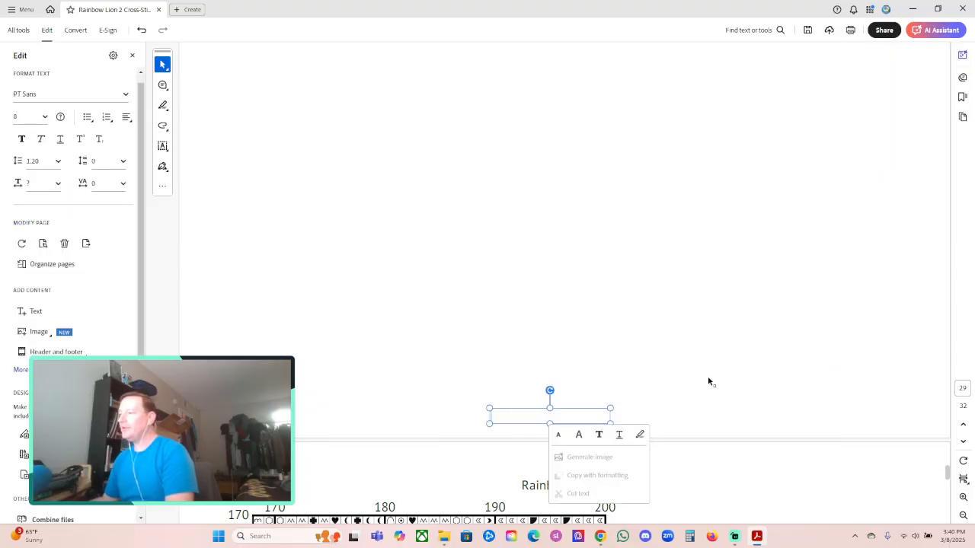
pyautogui.click(708, 376)
# Step: Delete the 13 / 15 page number, ©2023 Fruhling Designs line and FlossCross credit from the footer of page 30
pyautogui.scroll(-3, 711, 374)
pyautogui.scroll(-8, 711, 375)
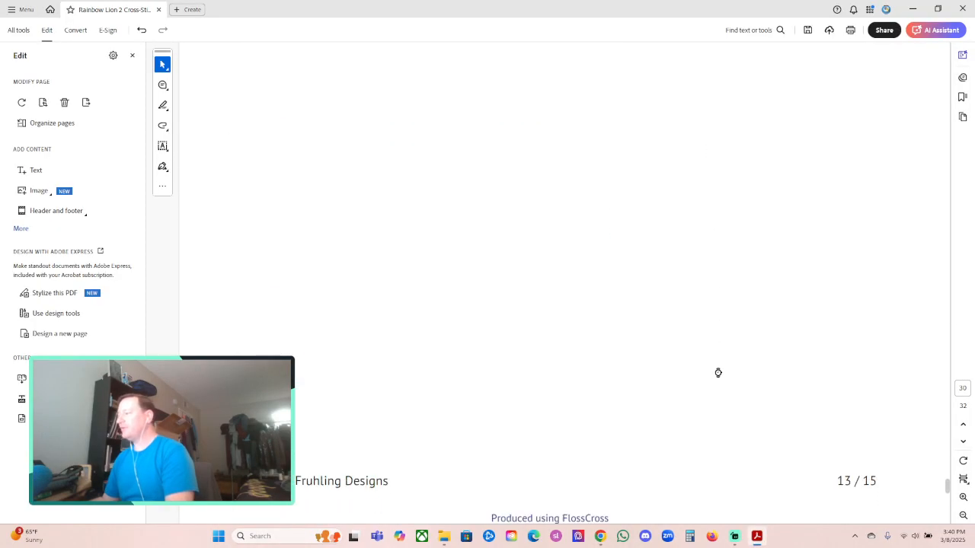
pyautogui.doubleClick(857, 448)
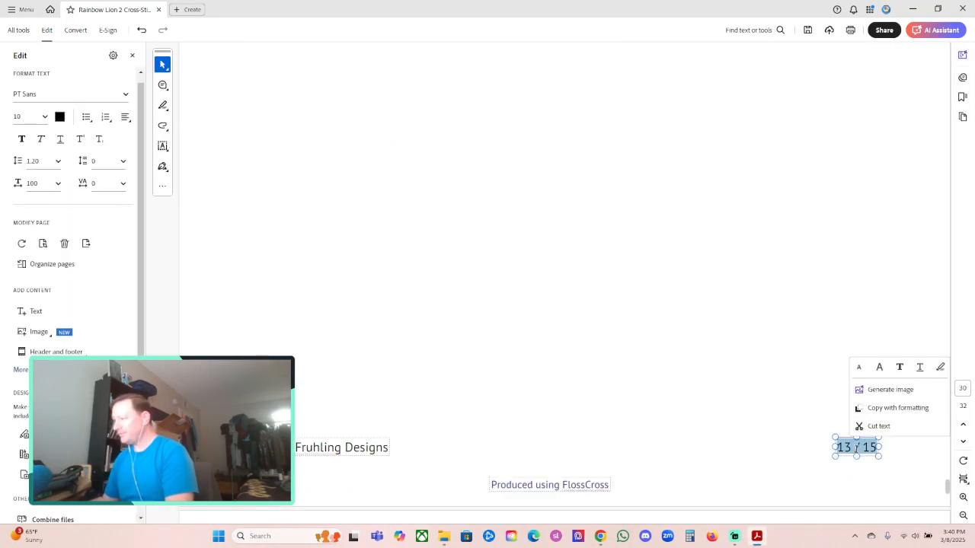
pyautogui.press('Delete')
pyautogui.click(342, 448)
pyautogui.tripleClick(341, 448)
pyautogui.press('Delete')
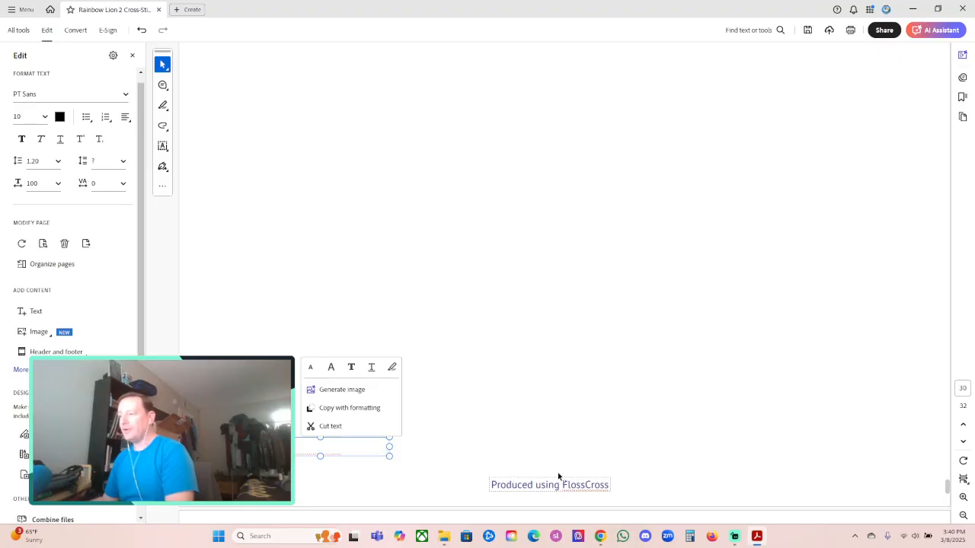
pyautogui.click(558, 485)
pyautogui.tripleClick(558, 485)
pyautogui.press('Delete')
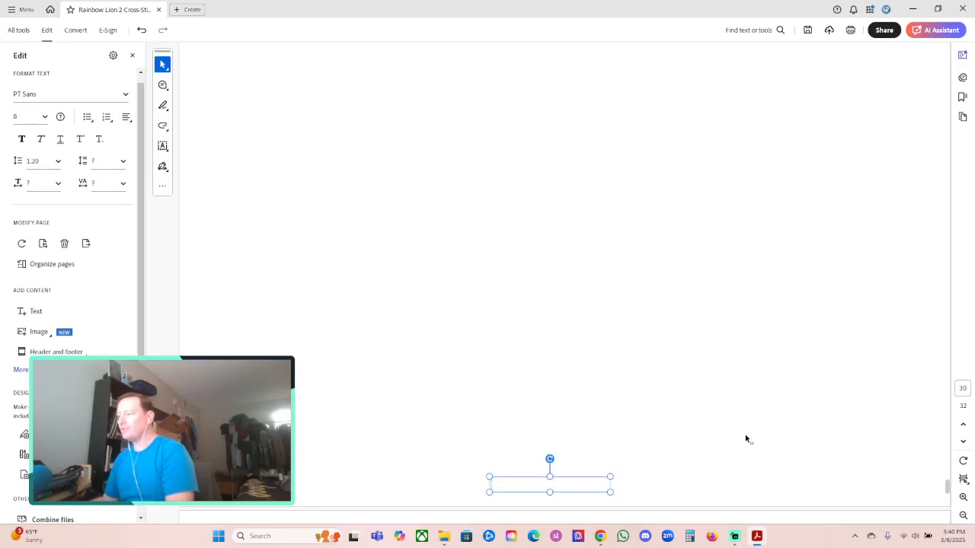
pyautogui.click(744, 435)
# Step: Delete the 14 / 15 page number, ©2023 Fruhling Designs line and FlossCross credit from the footer of page 31
pyautogui.scroll(-3, 742, 430)
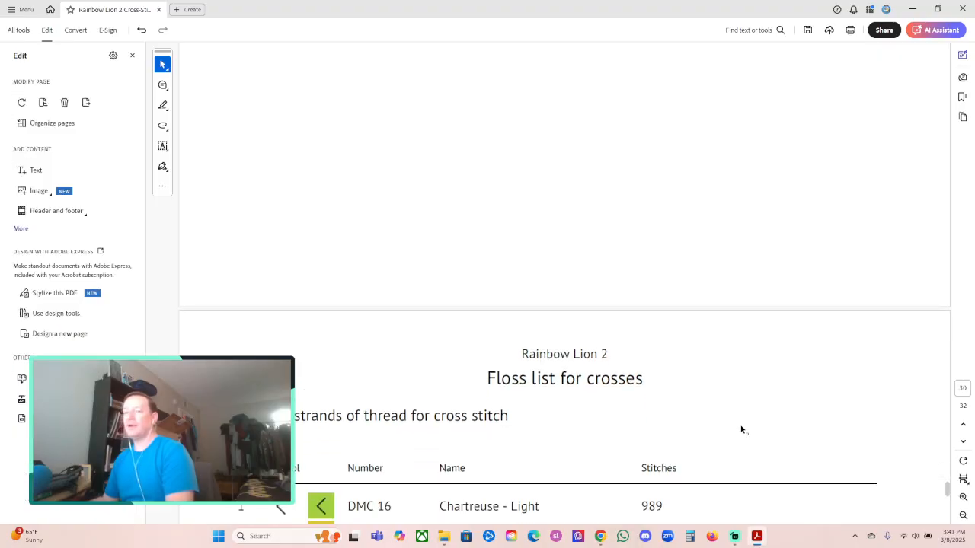
pyautogui.scroll(-10, 673, 398)
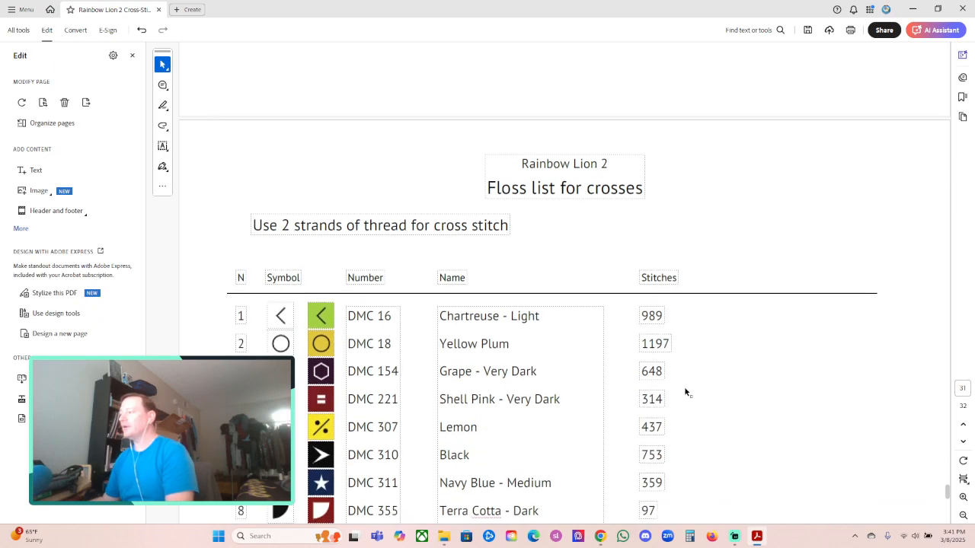
pyautogui.scroll(-4, 697, 388)
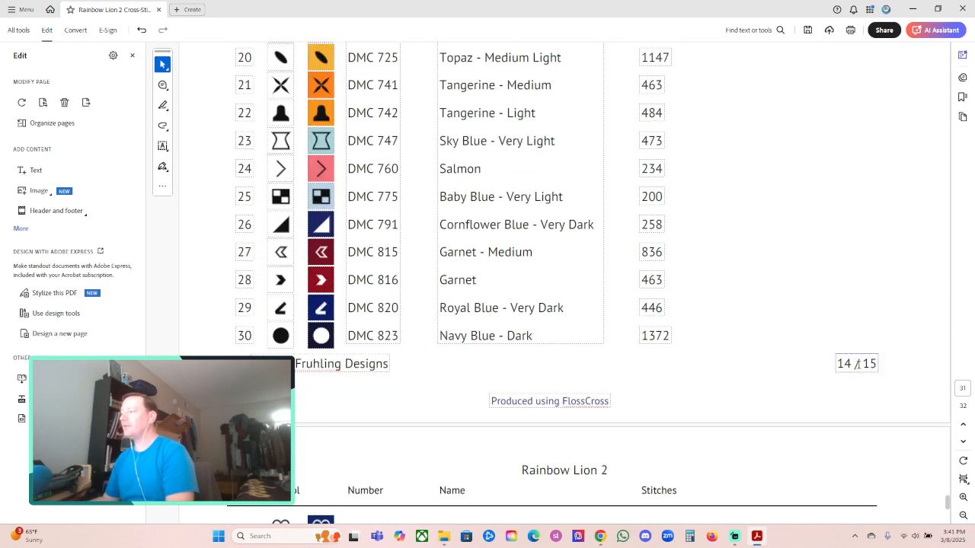
pyautogui.click(857, 364)
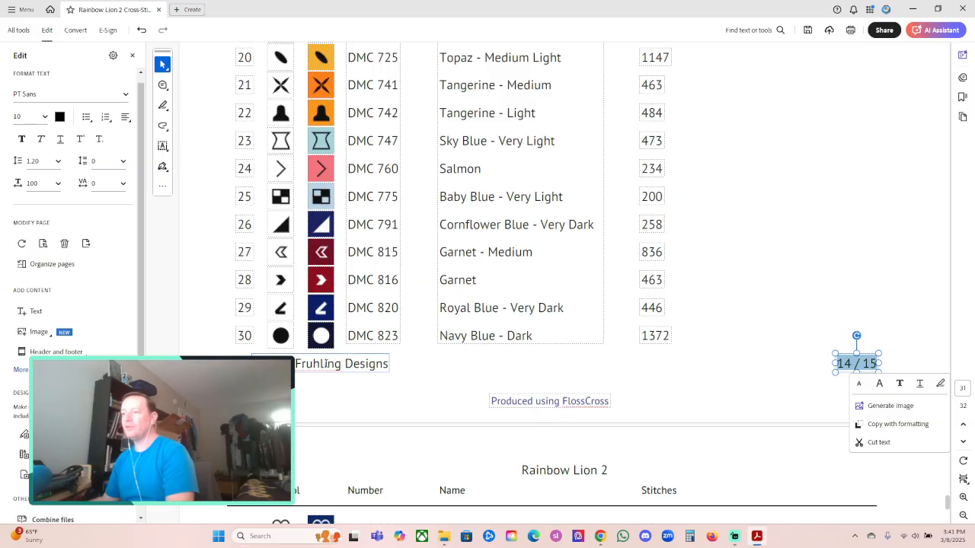
pyautogui.press('Delete')
pyautogui.click(315, 364)
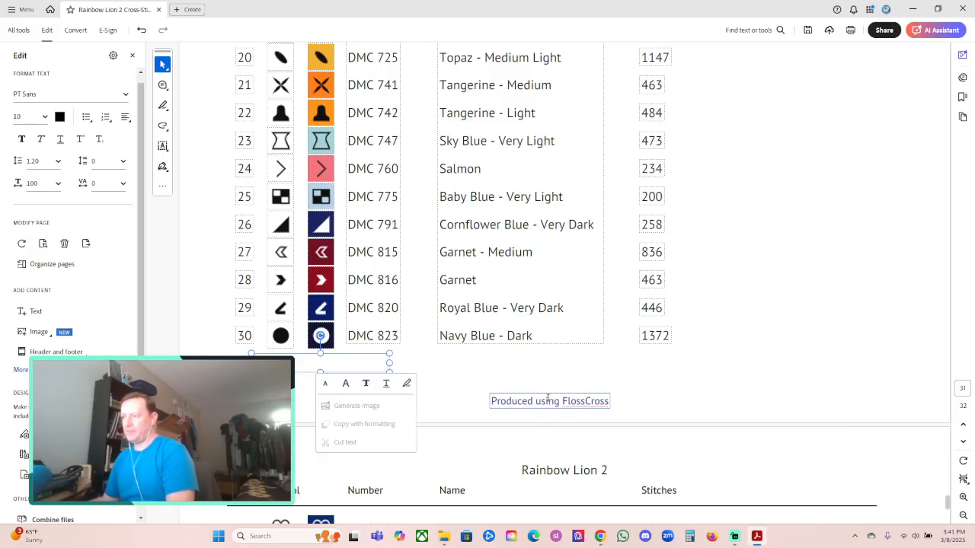
pyautogui.click(549, 401)
pyautogui.press('Delete')
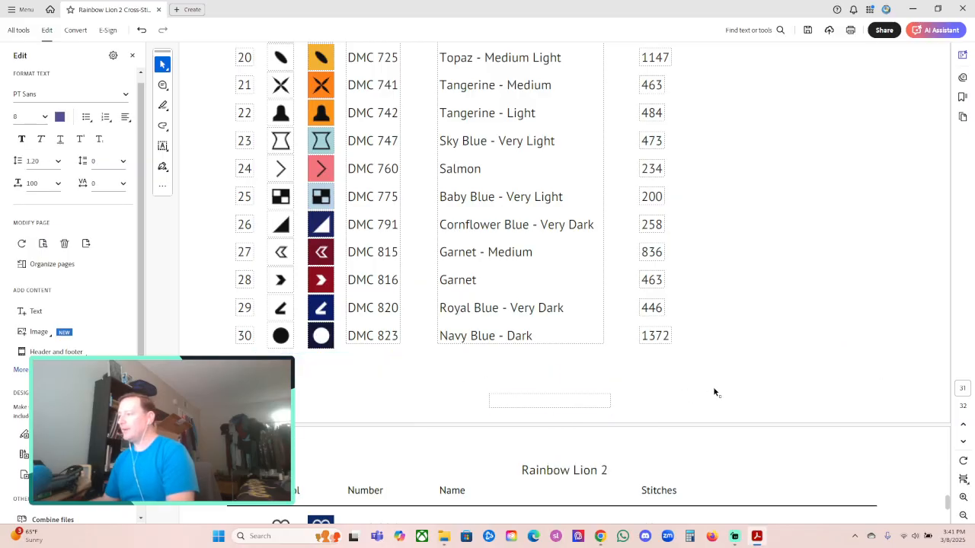
# Step: Delete the 15 / 15 page number, ©2023 Fruhling Designs line and FlossCross credit from the footer of page 32, and save the document
pyautogui.scroll(-8, 712, 386)
pyautogui.scroll(-10, 716, 387)
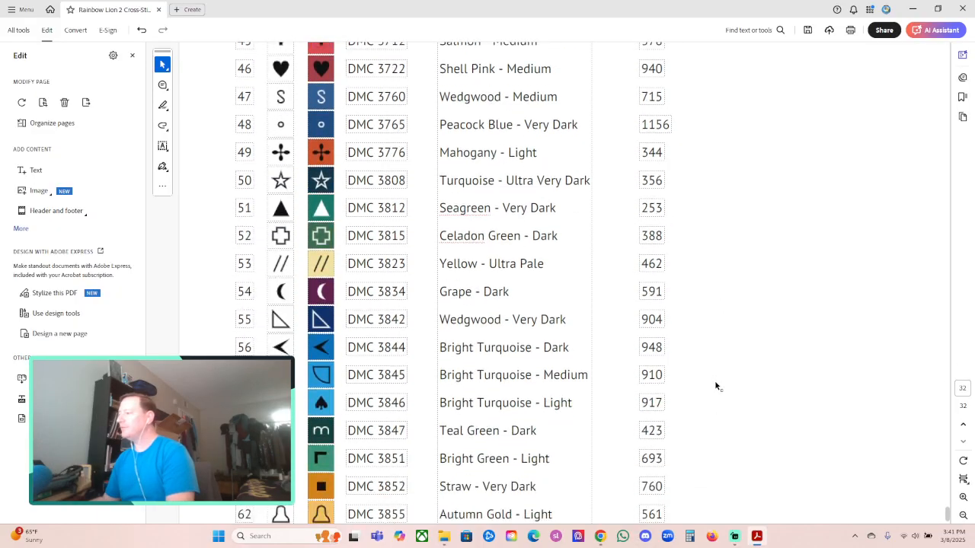
pyautogui.click(857, 465)
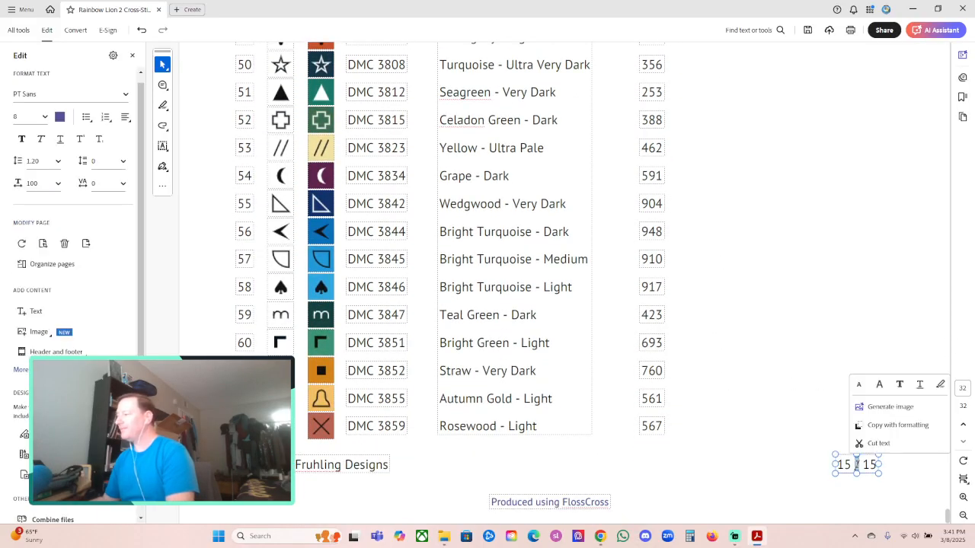
pyautogui.click(325, 465)
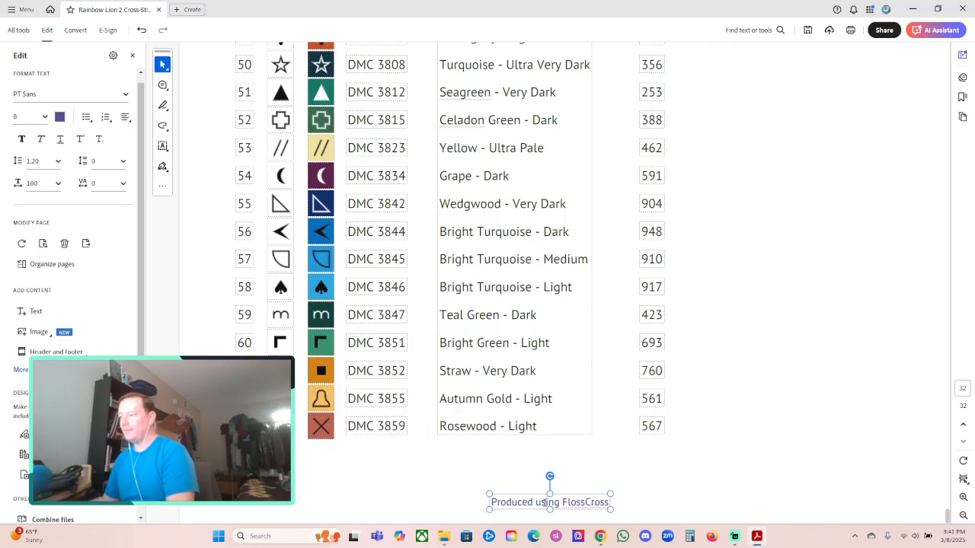
pyautogui.click(545, 502)
pyautogui.press('Delete')
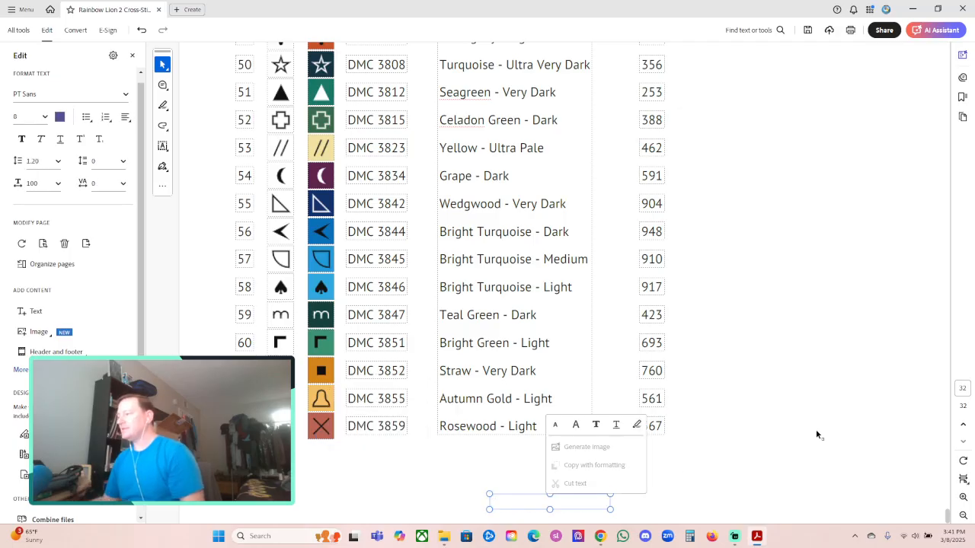
pyautogui.click(817, 434)
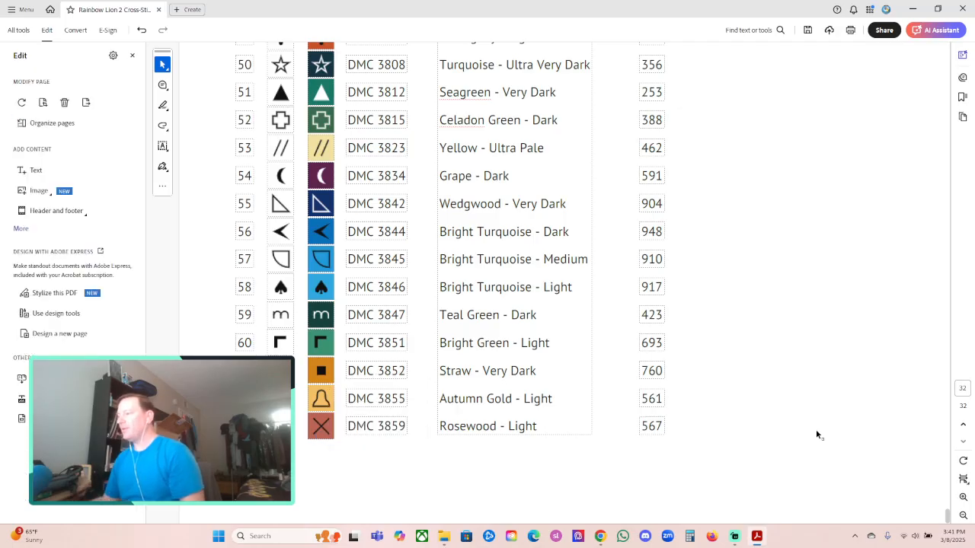
pyautogui.click(806, 31)
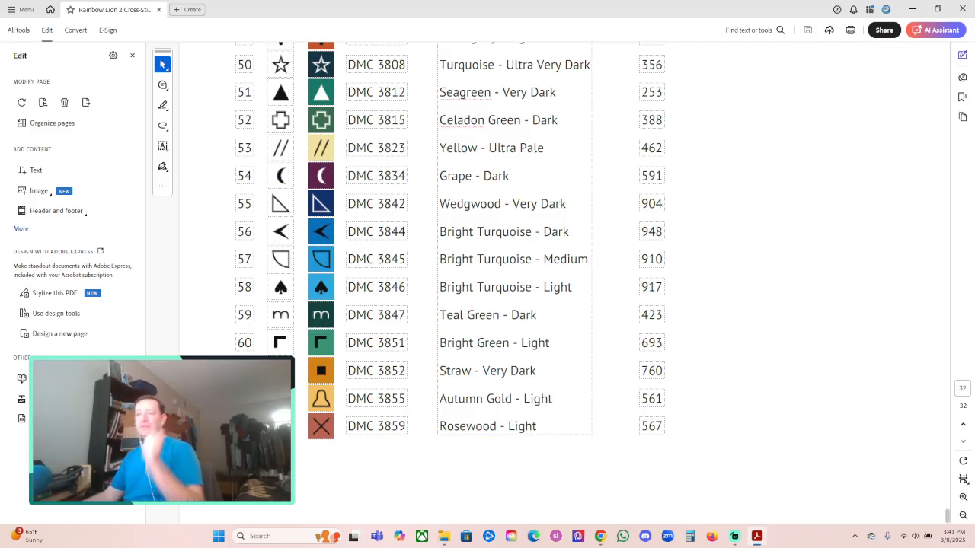
# Step: Add a document footer in 10-point Arial with ©2023 Fruhling Designs as left footer text and the page number as right footer text
pyautogui.click(58, 211)
pyautogui.click(100, 227)
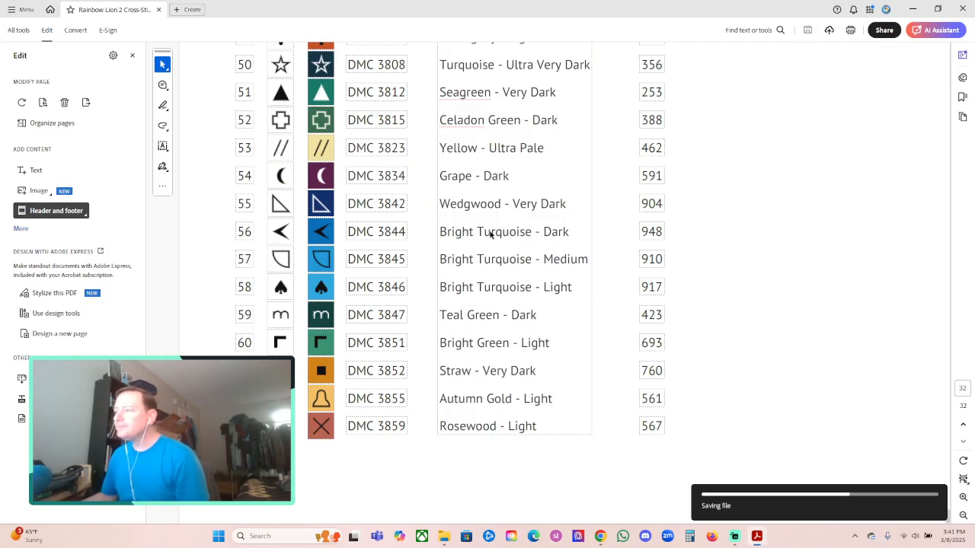
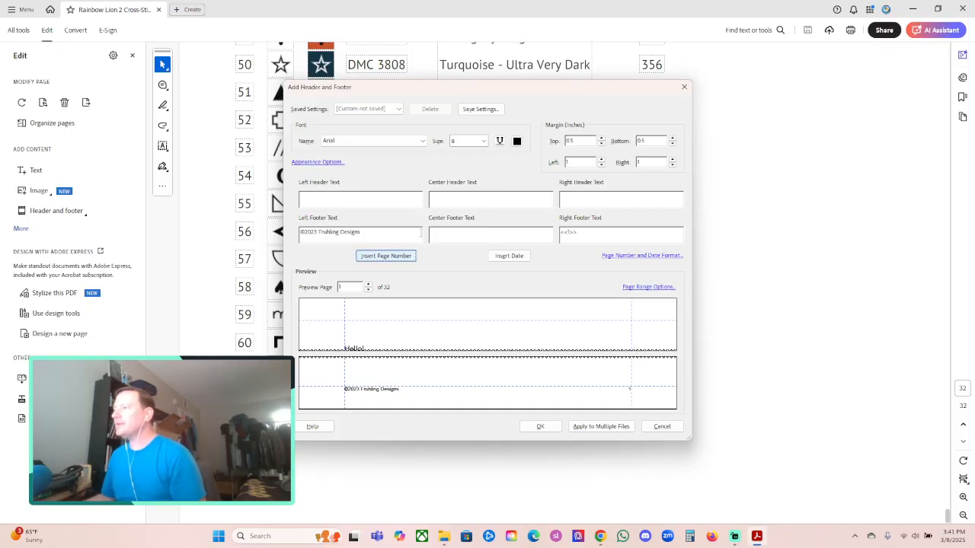
pyautogui.click(483, 142)
pyautogui.click(467, 180)
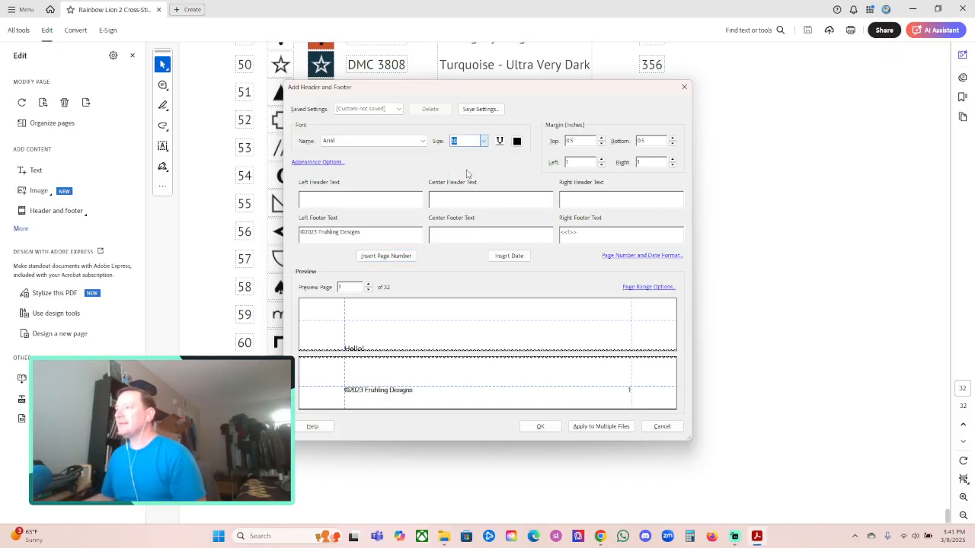
pyautogui.press('Return')
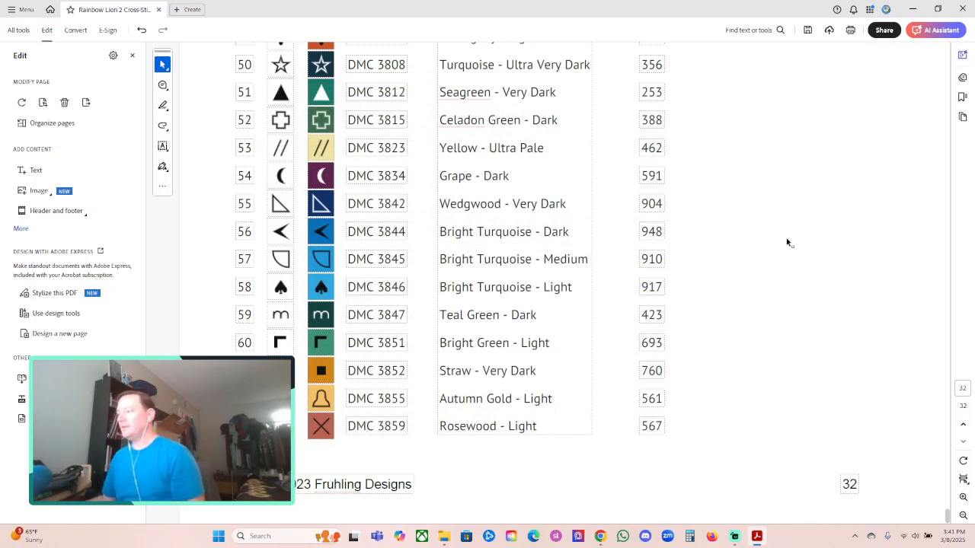
pyautogui.scroll(3, 788, 241)
pyautogui.scroll(-2, 807, 256)
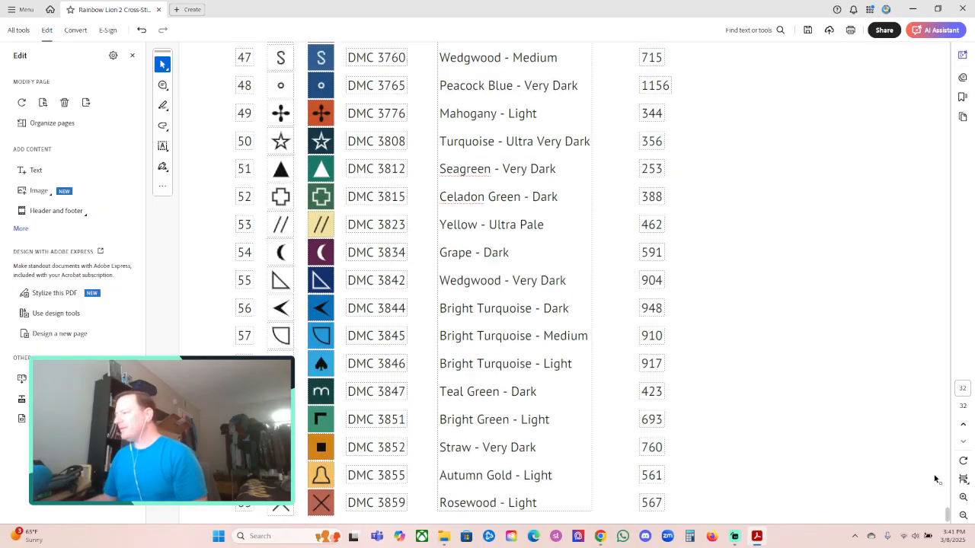
# Step: Check the new copyright and page-number footer on the last and first pages, and close the PDF
pyautogui.scroll(-1, 938, 480)
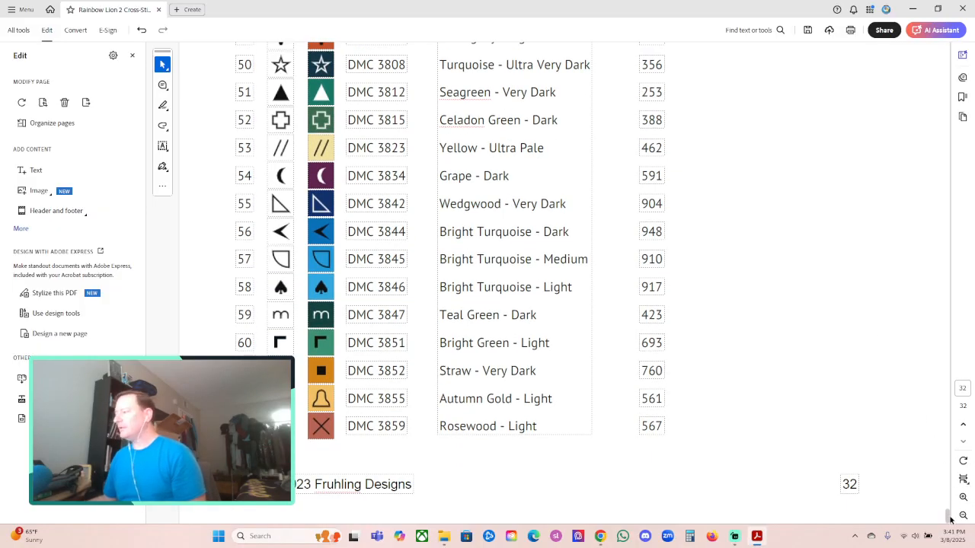
pyautogui.moveTo(949, 518); pyautogui.dragTo(958, 327)
pyautogui.moveTo(957, 444); pyautogui.dragTo(949, 65)
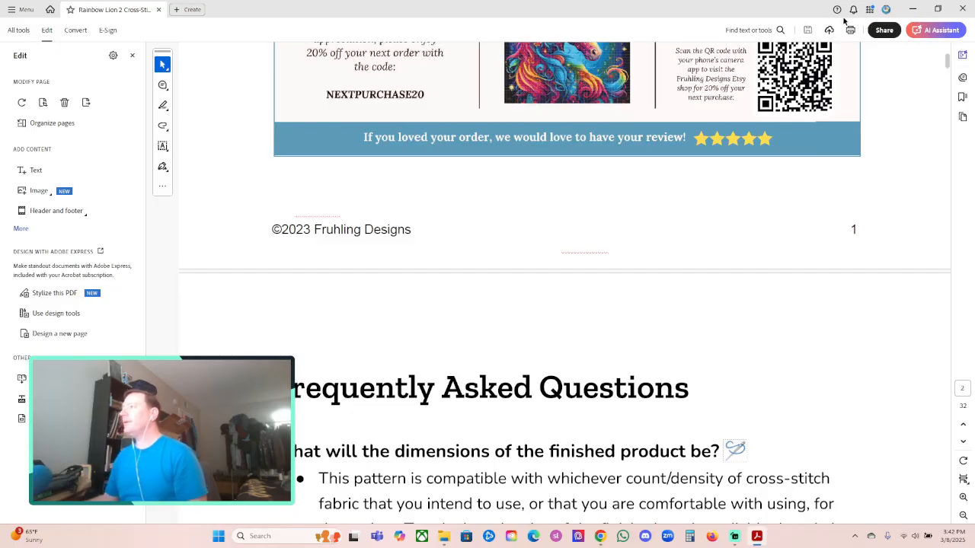
pyautogui.click(960, 6)
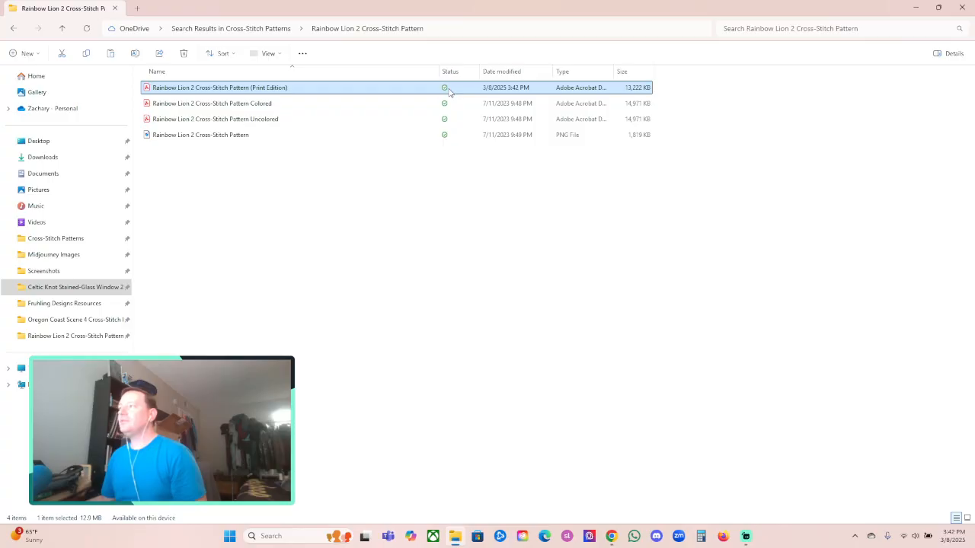
# Step: Reopen Rainbow Lion 2 Cross-Stitch Pattern (Print Edition) to check its footers on pages 2 and 3, and close it
pyautogui.doubleClick(251, 89)
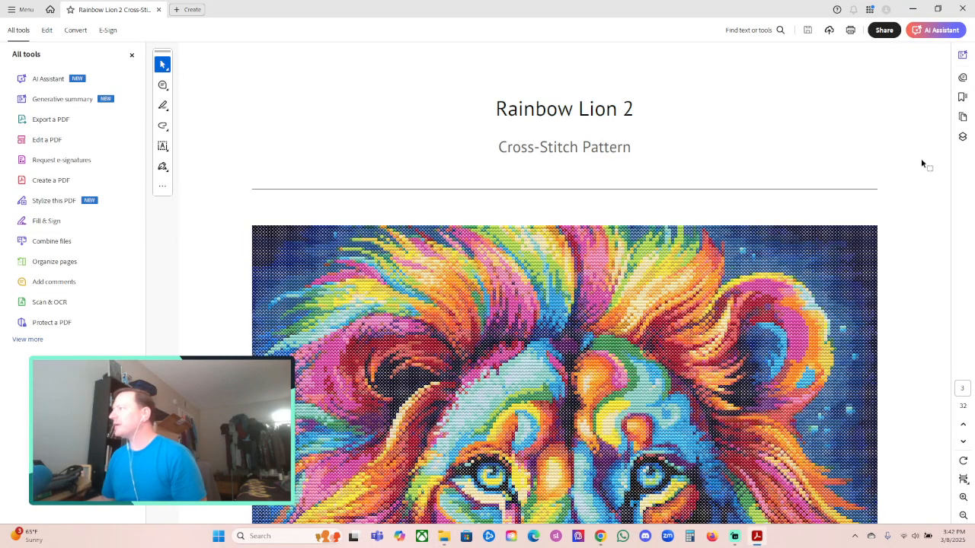
pyautogui.scroll(-10, 911, 196)
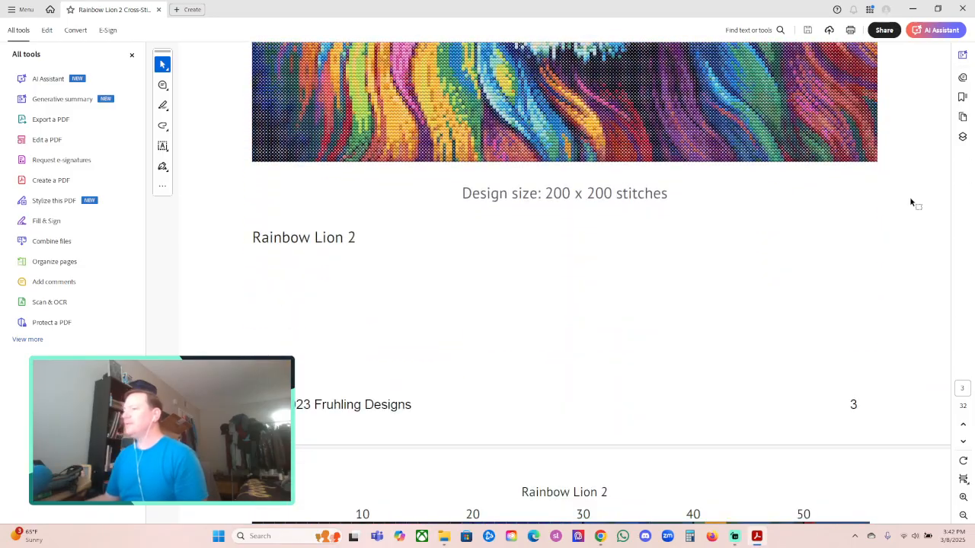
pyautogui.scroll(10, 908, 197)
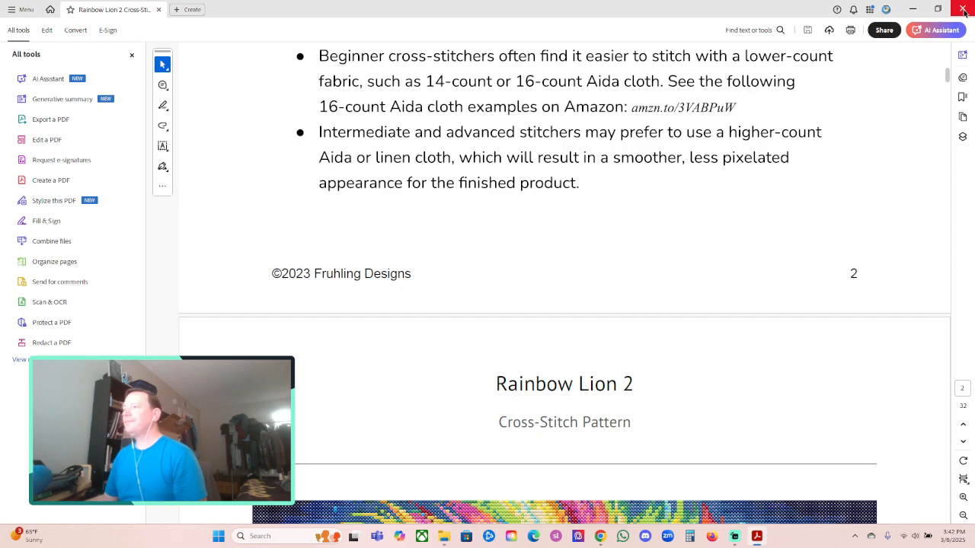
pyautogui.click(964, 9)
# Step: Switch to Kindle Direct Publishing in Chrome and clear the "rainbow" search from the Bookshelf
pyautogui.click(609, 535)
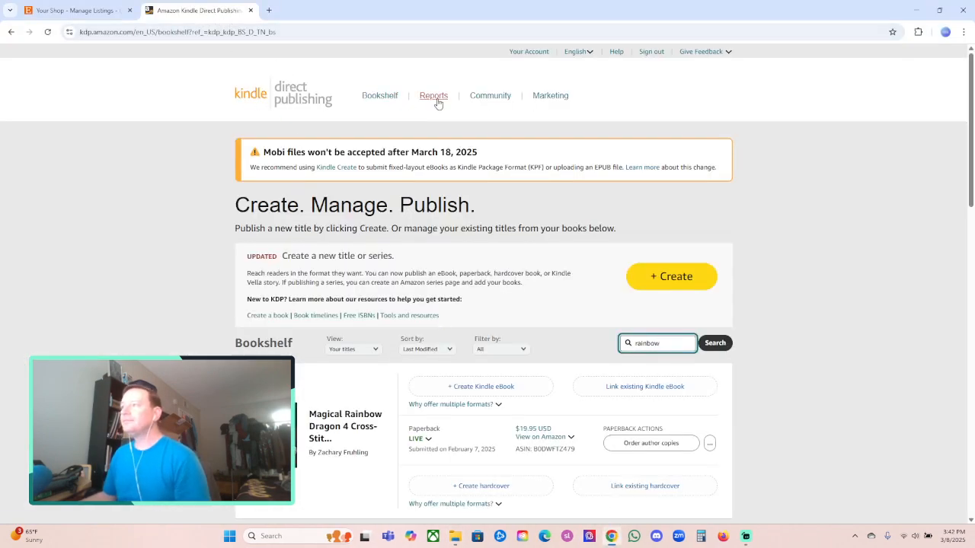
pyautogui.scroll(-1, 765, 204)
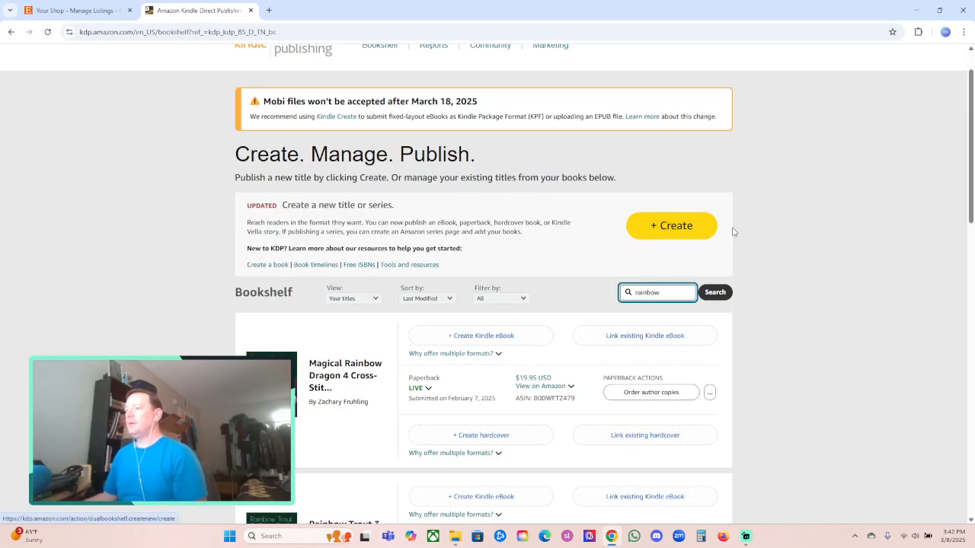
pyautogui.scroll(-3, 864, 220)
pyautogui.scroll(4, 864, 221)
pyautogui.moveTo(661, 343); pyautogui.dragTo(630, 344)
pyautogui.press('BackSpace')
pyautogui.click(721, 347)
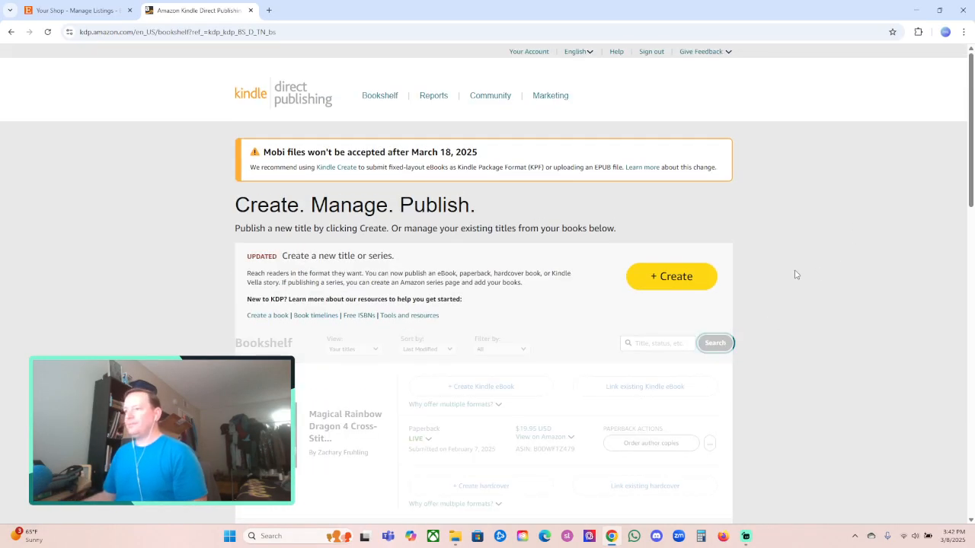
# Step: Start a new paperback title and check the Rainbow Lion 2 entry in the Etsy shop listings
pyautogui.click(651, 276)
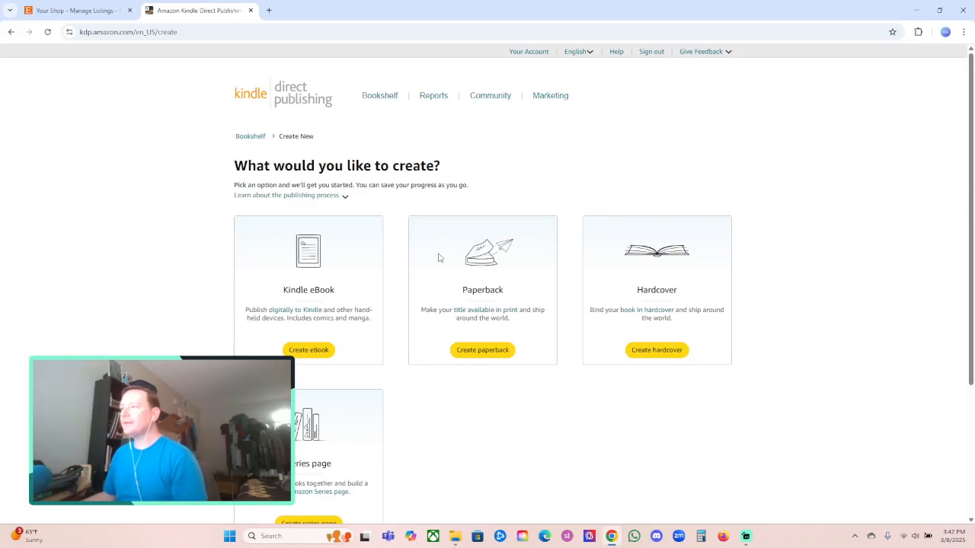
pyautogui.click(490, 358)
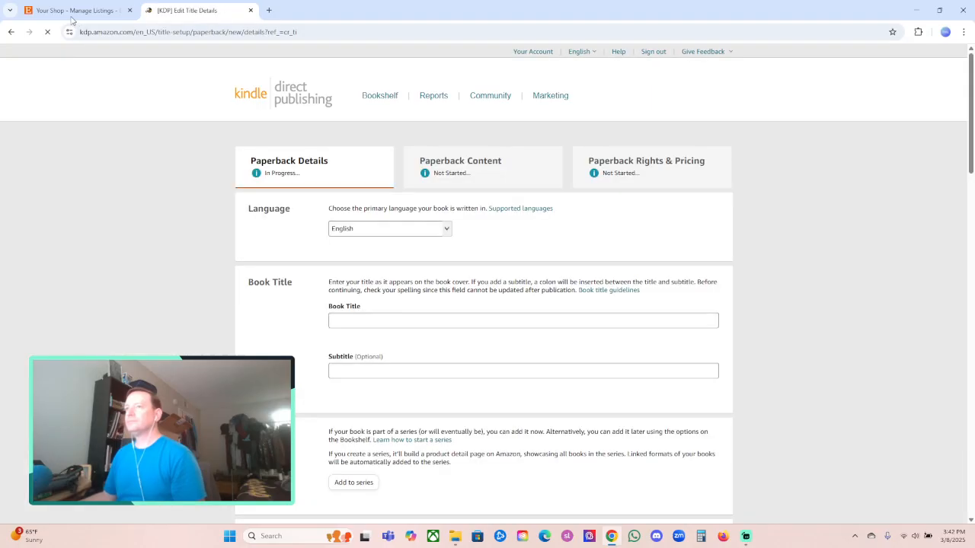
pyautogui.click(70, 10)
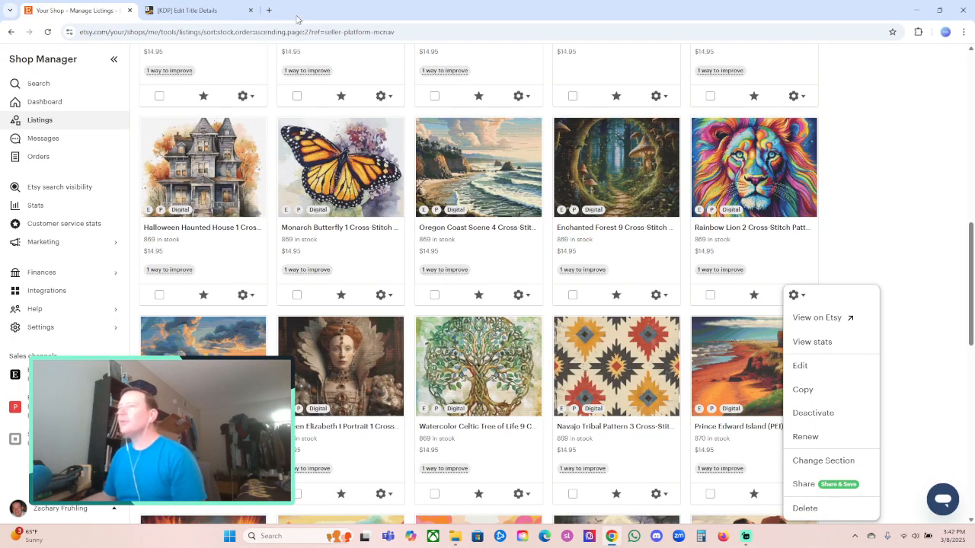
pyautogui.click(194, 10)
# Step: Enter "Rainbow Lion 2 Cross-Stitch Pattern" as the book title
pyautogui.click(489, 318)
pyautogui.write('R')
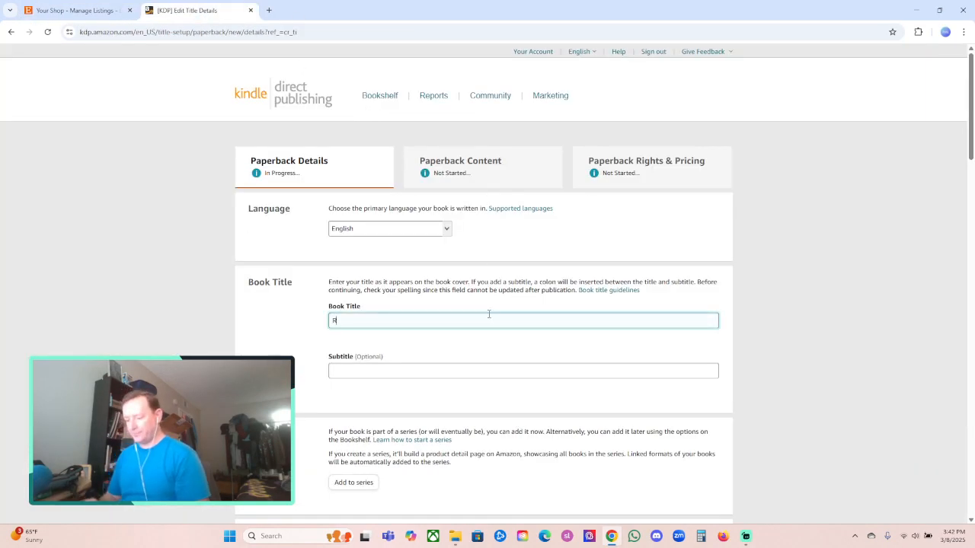
pyautogui.write('ainbow Lion 2 Cross-Stitch')
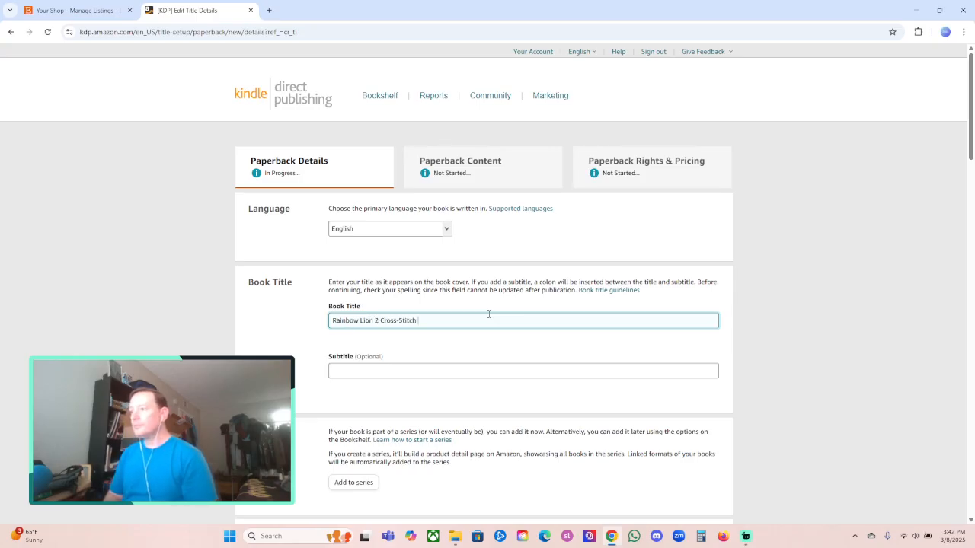
pyautogui.write(' Pattern')
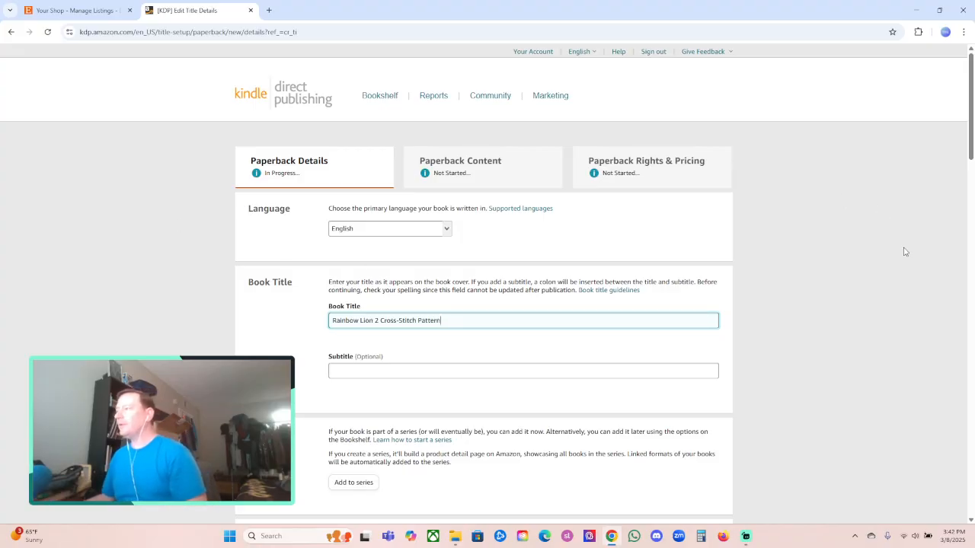
pyautogui.click(853, 243)
# Step: Fill in the author's first and last name as the primary author, without a middle name
pyautogui.scroll(-1, 852, 244)
pyautogui.scroll(-3, 852, 243)
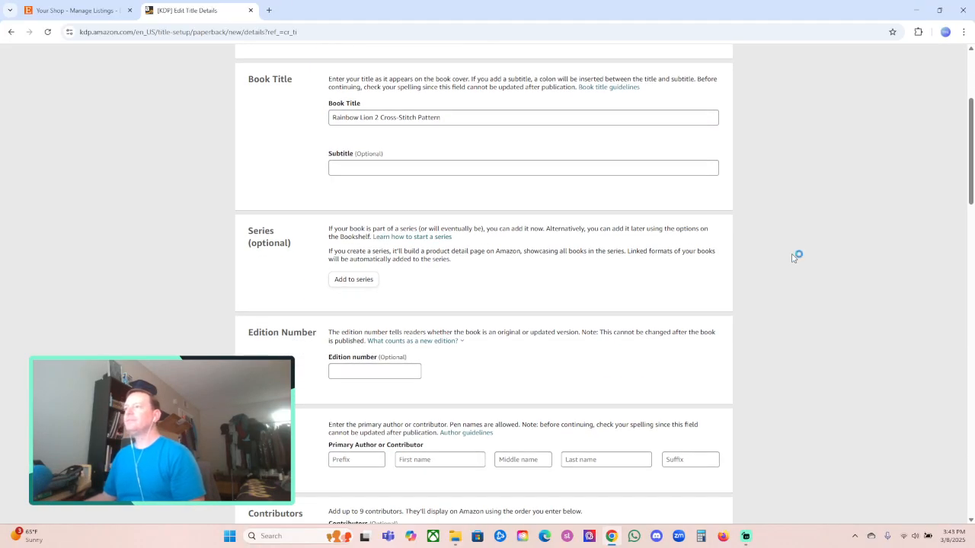
pyautogui.scroll(-2, 792, 257)
pyautogui.click(449, 360)
pyautogui.write('Zac')
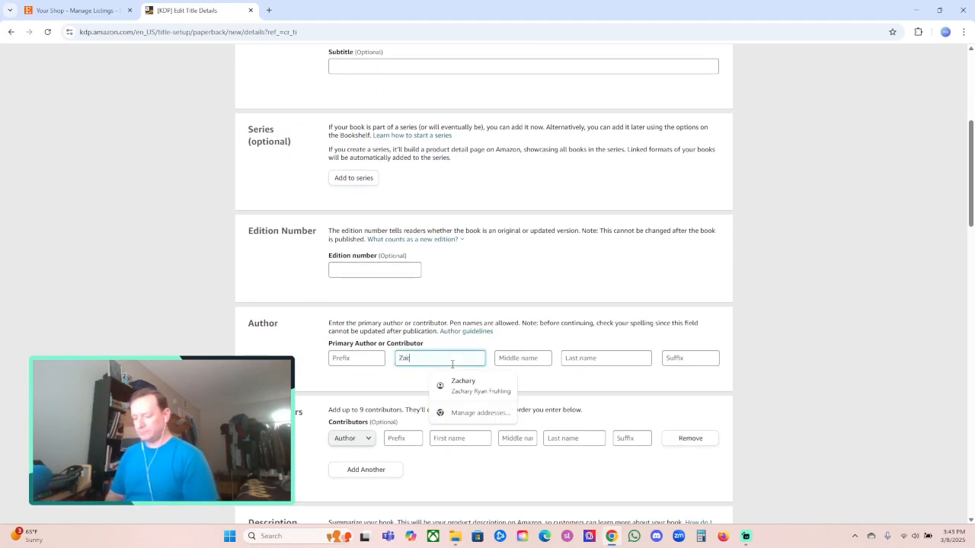
pyautogui.write('hary')
pyautogui.press('Tab')
pyautogui.press('Tab')
pyautogui.write('F')
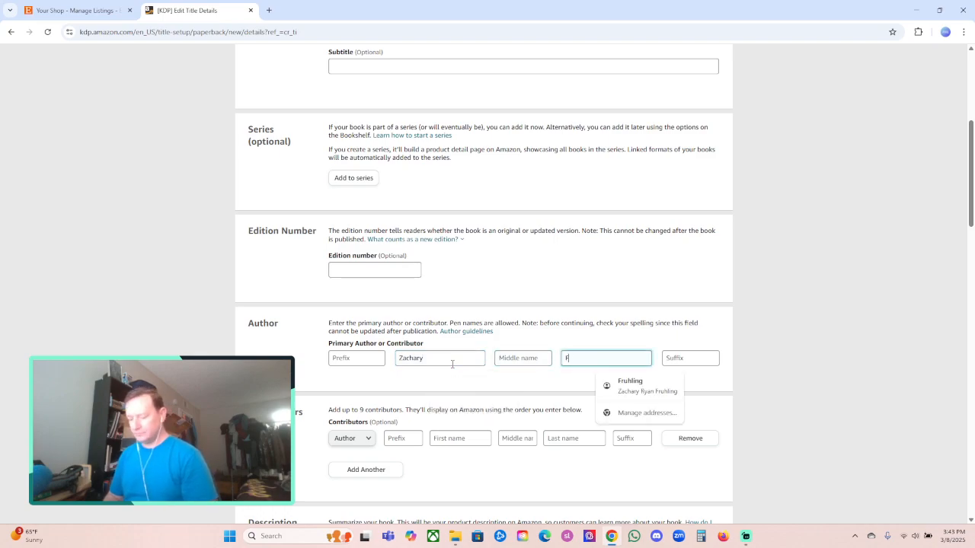
pyautogui.write('ruhling')
pyautogui.click(790, 305)
# Step: Begin the book description with ""Rainbow Lion 2" book-bound cross-stitch pattern from Fruhling Designs,"
pyautogui.scroll(-4, 790, 304)
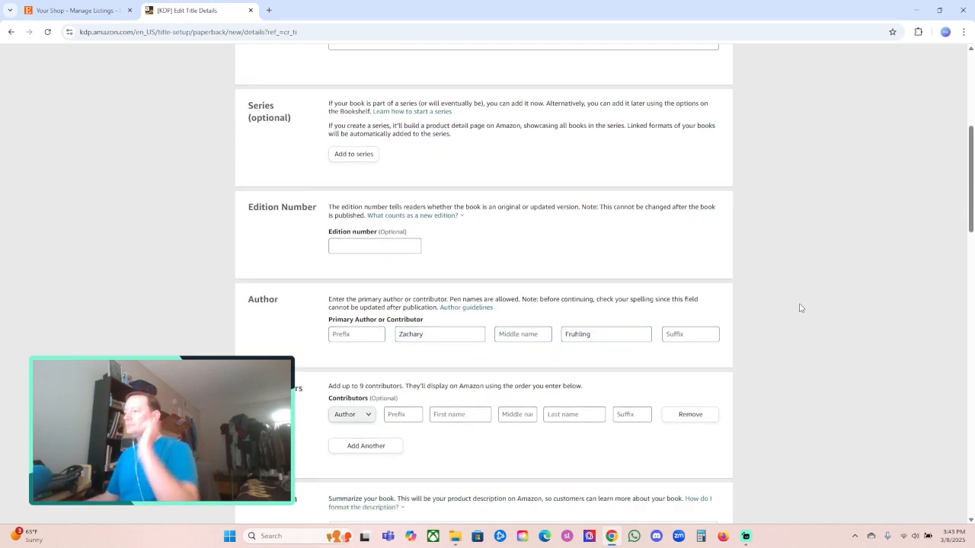
pyautogui.click(677, 312)
pyautogui.write('"Ra')
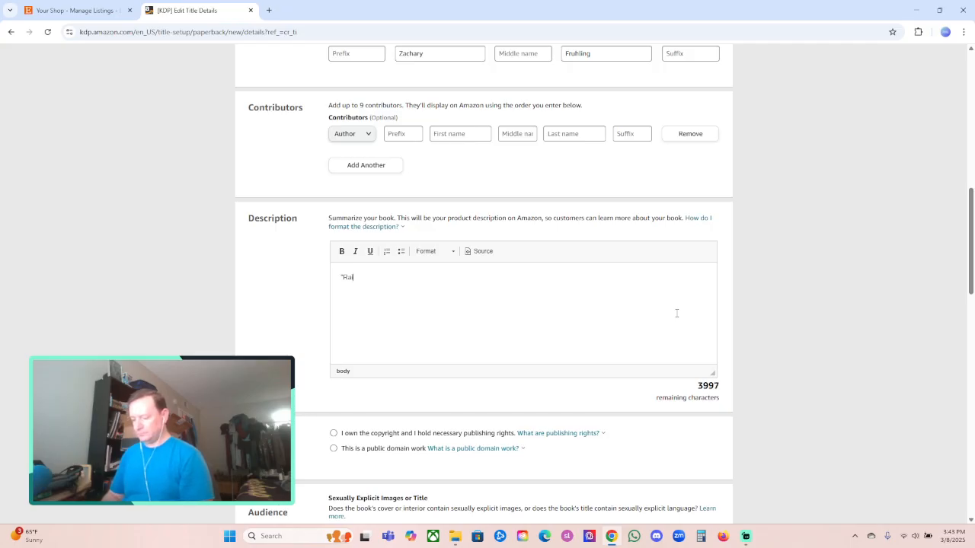
pyautogui.write('inbow Lion 2')
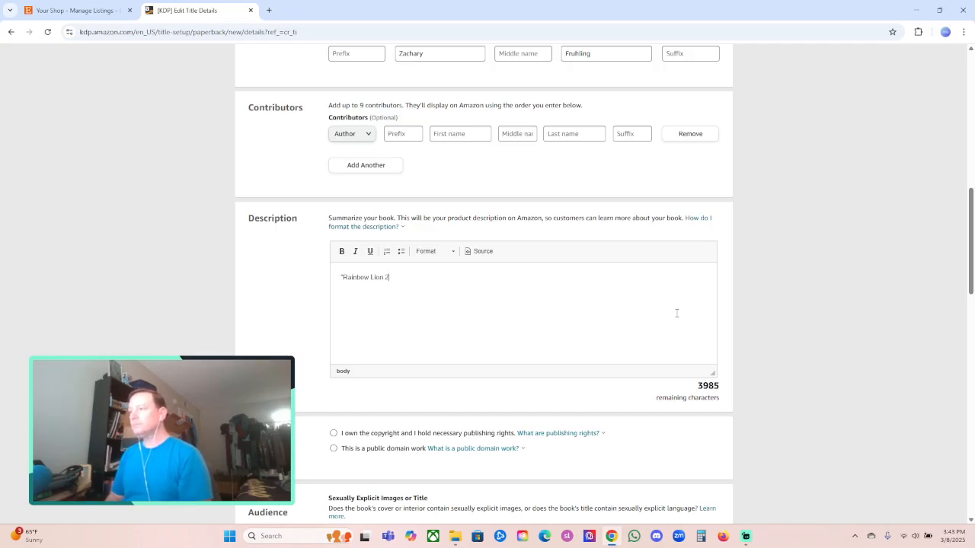
pyautogui.write('" book-bound')
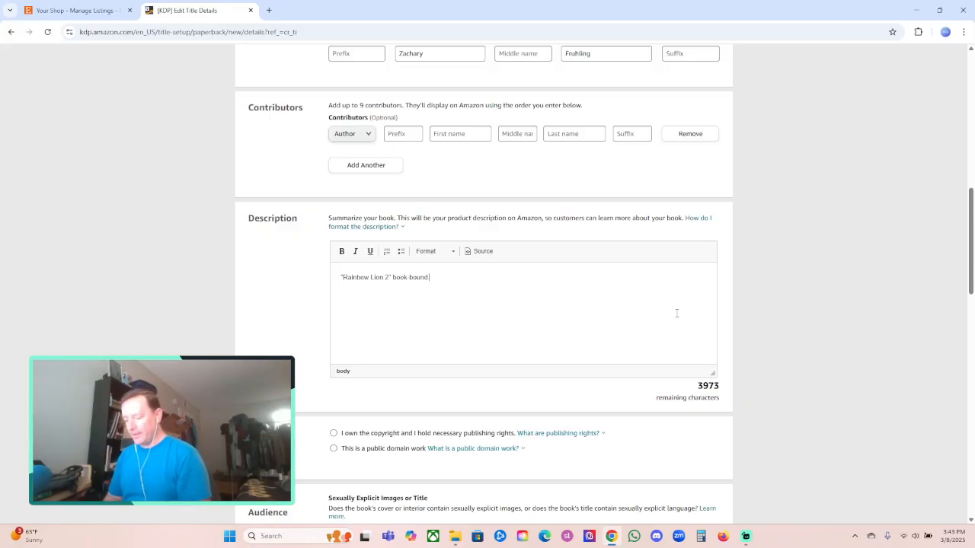
pyautogui.write(' cross-stitch pat')
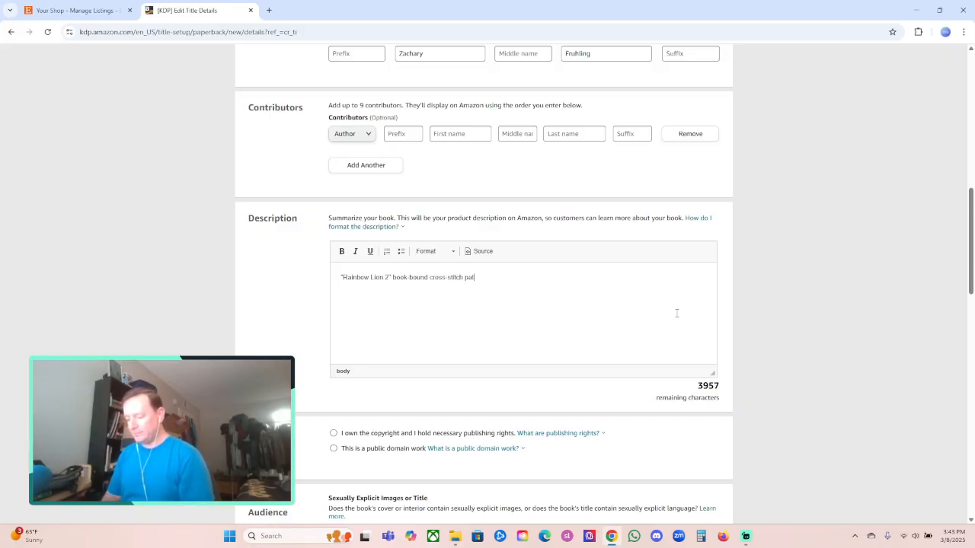
pyautogui.write('tern from Fruhli')
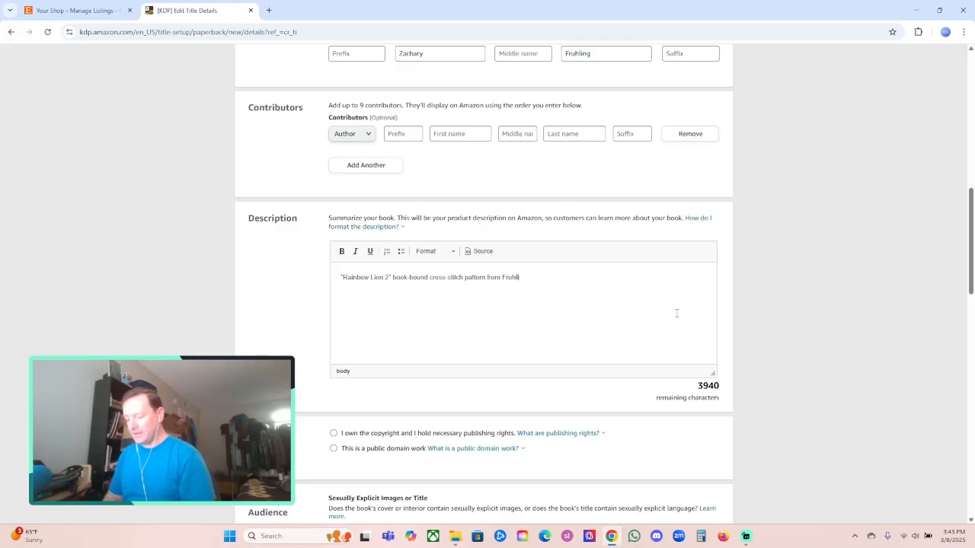
pyautogui.write('ng Designs,')
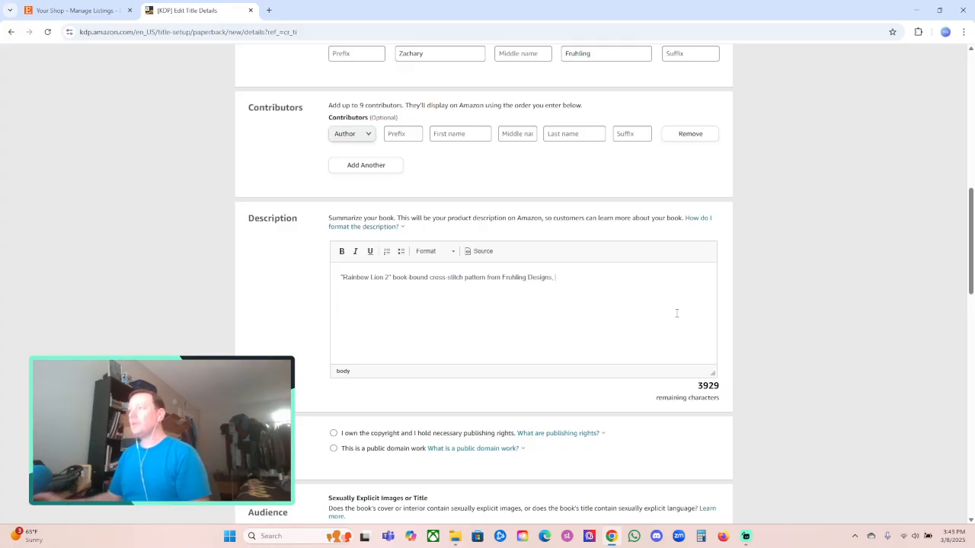
# Step: Open the public Etsy listing of the Rainbow Lion 2 pattern to check its item details
pyautogui.click(69, 10)
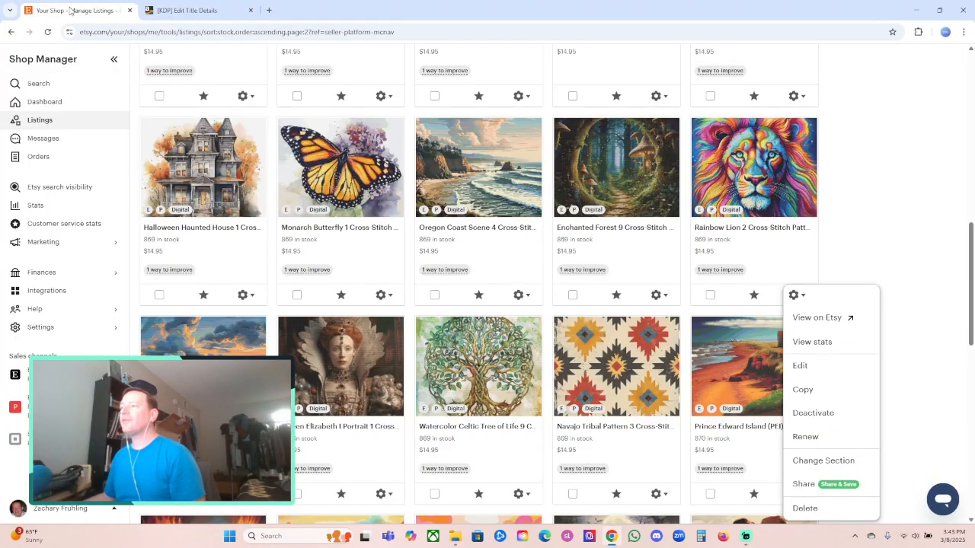
pyautogui.click(803, 288)
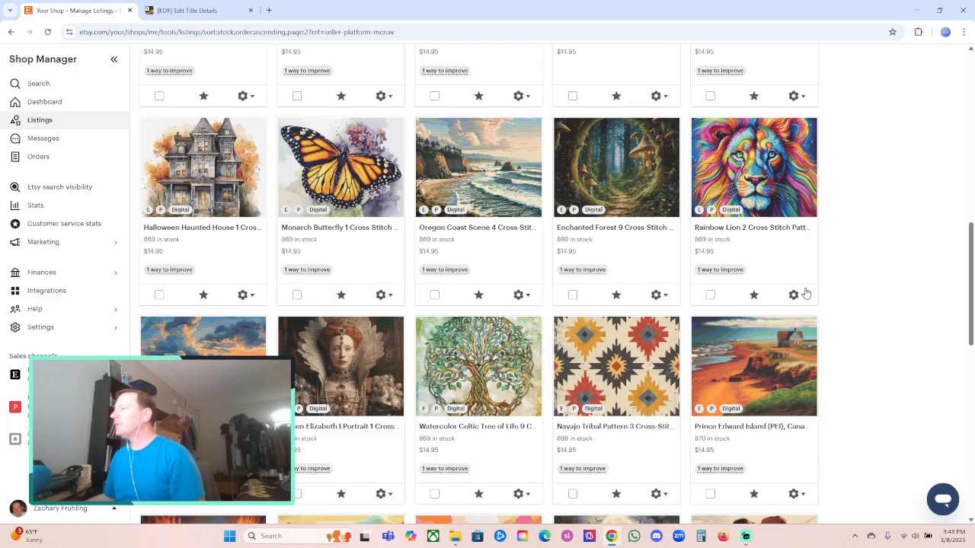
pyautogui.click(797, 294)
pyautogui.click(806, 317)
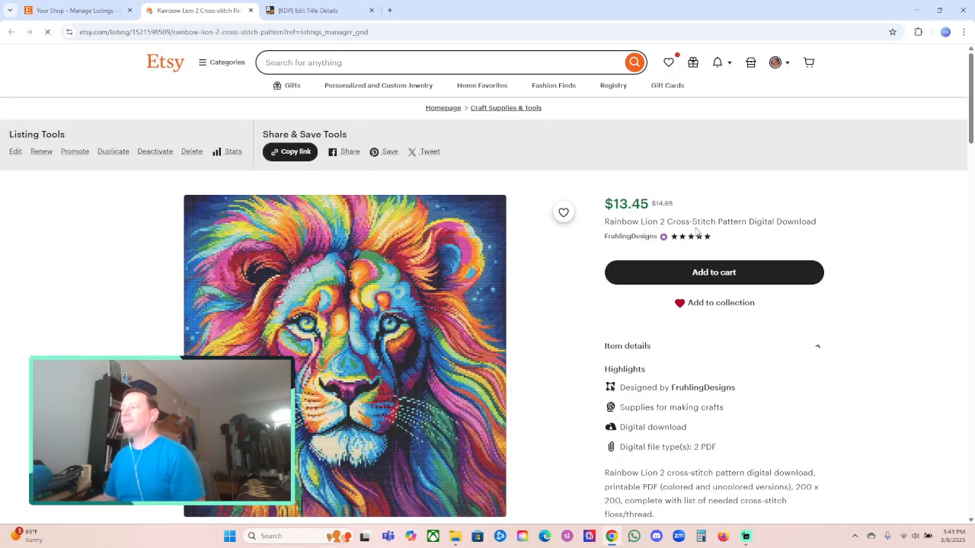
# Step: Return to the KDP title details and continue the description with "200 x 200 stitches, complete with list of needed cross-stitch floss/thread"
pyautogui.click(302, 11)
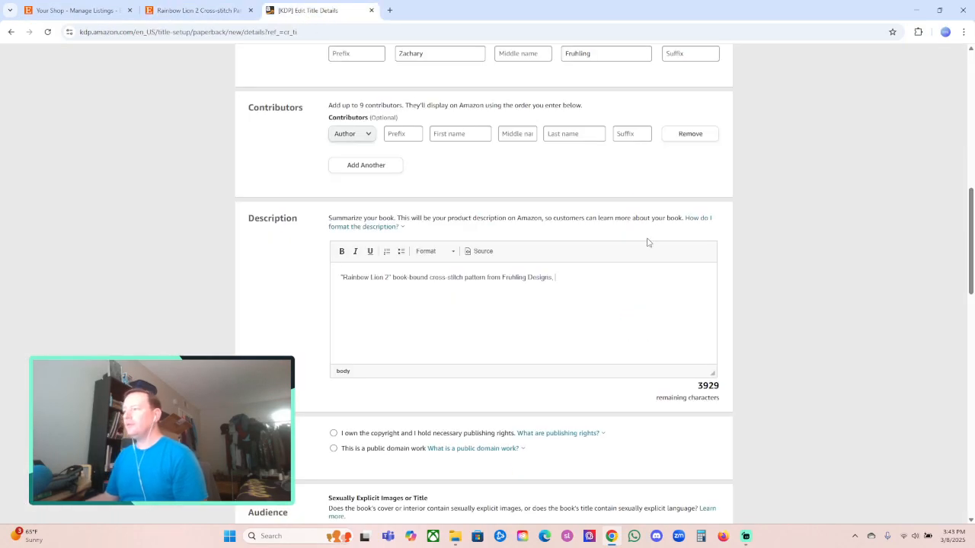
pyautogui.write(', 200 x 200 stitches, com')
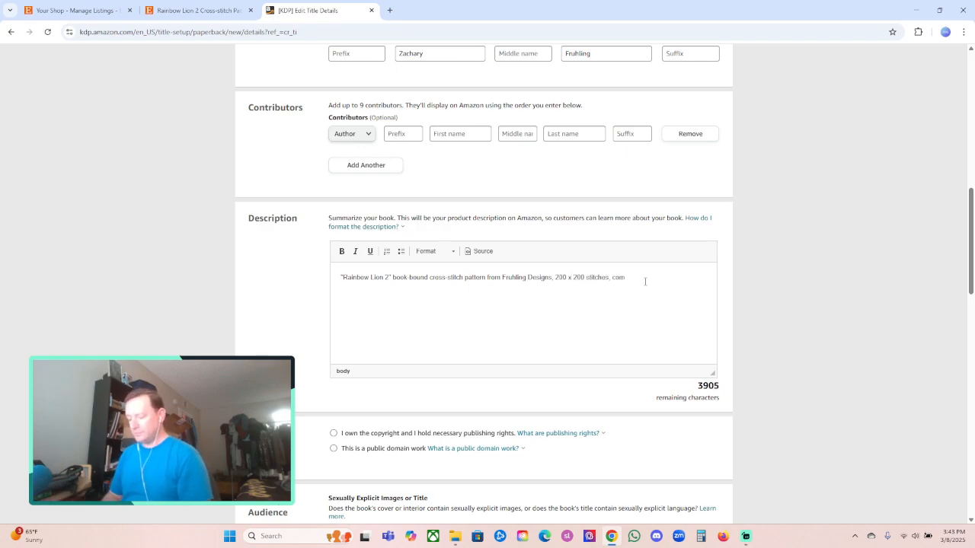
pyautogui.write('plete in')
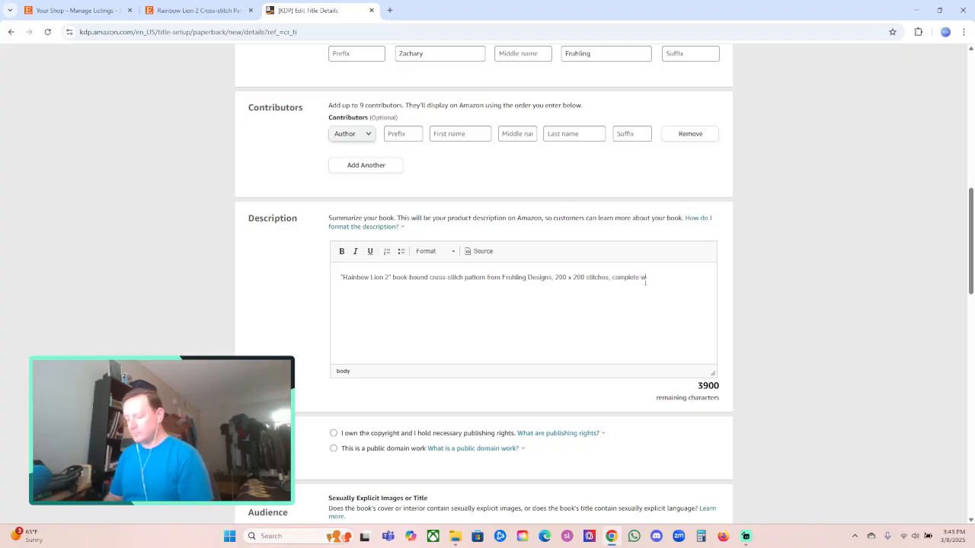
pyautogui.write('th list of no')
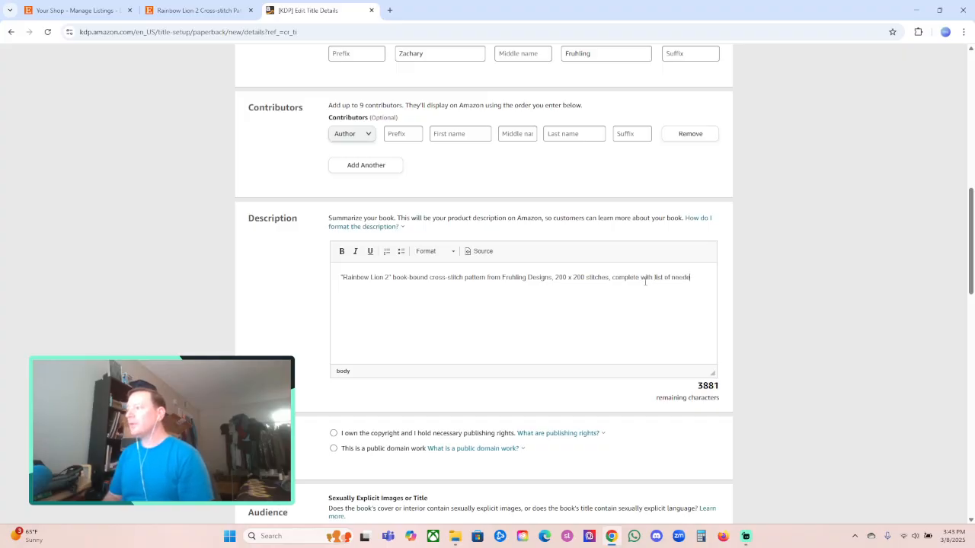
pyautogui.write(' cross')
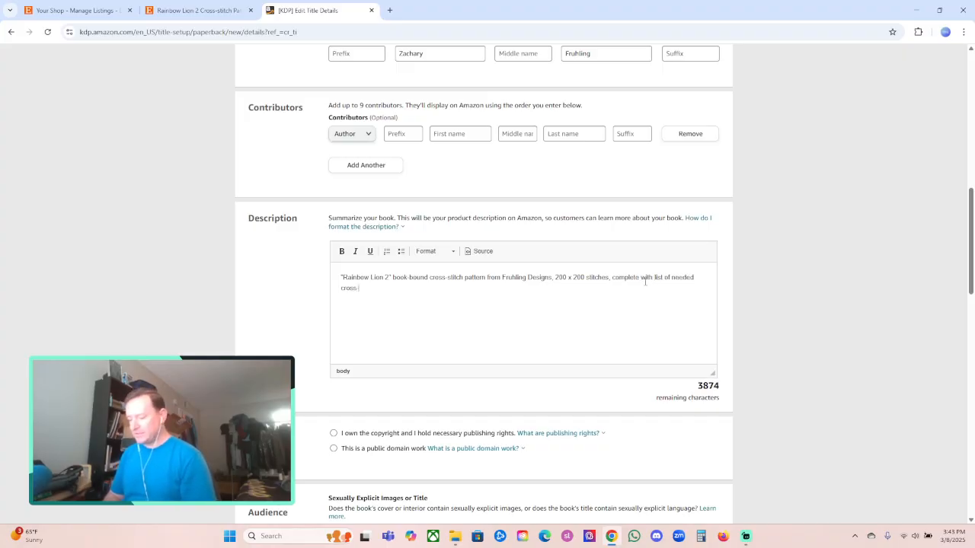
pyautogui.write('-stitch floss/thr')
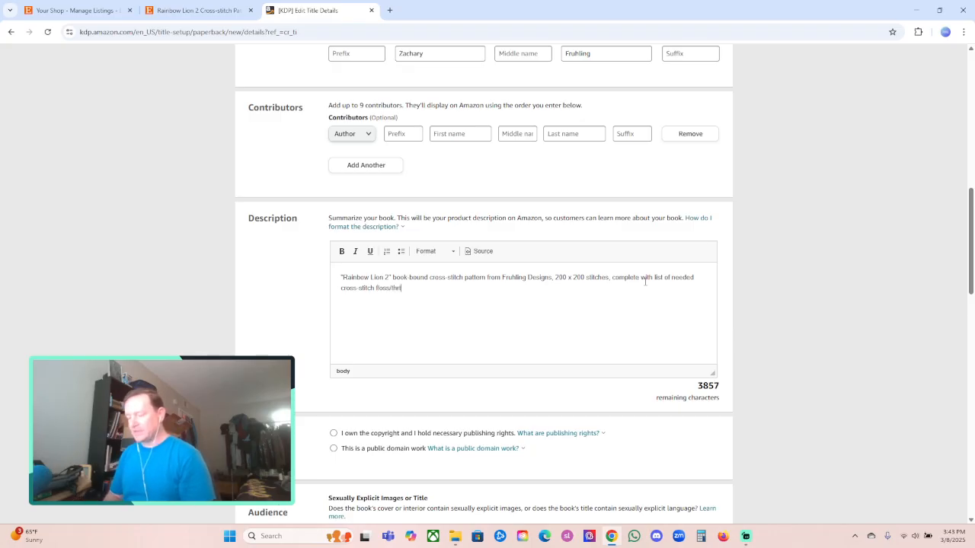
pyautogui.press('BackSpace')
pyautogui.press('BackSpace')
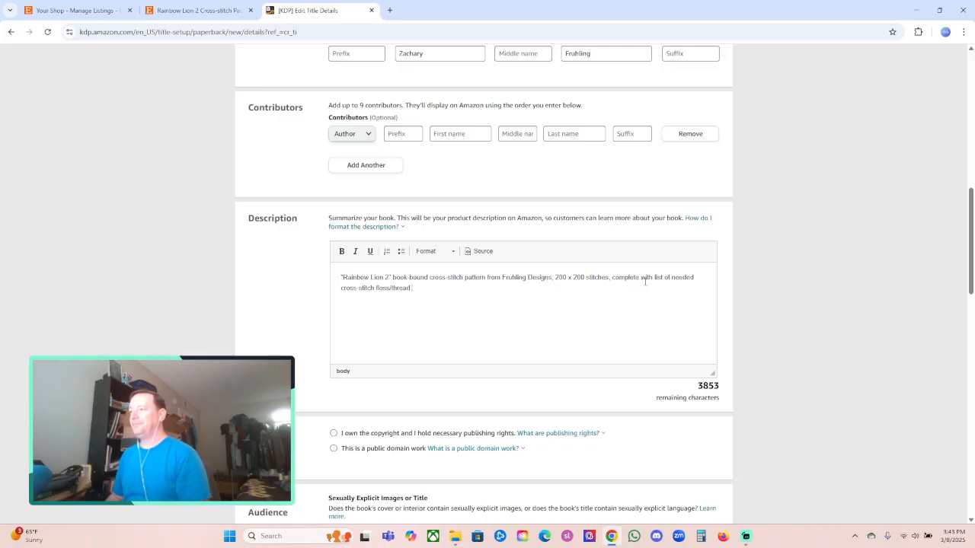
# Step: Add a "Format:" line to the description, followed by the bullets "8.5" x 11" for ease of stitching" and "Glossy softcover bound"
pyautogui.press('Return')
pyautogui.write('Format')
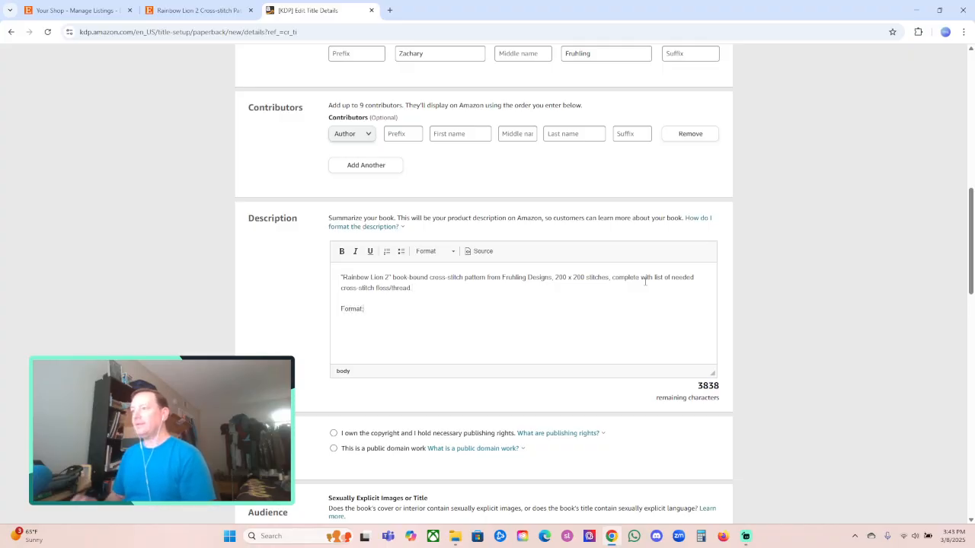
pyautogui.write(':')
pyautogui.press('Return')
pyautogui.click(400, 252)
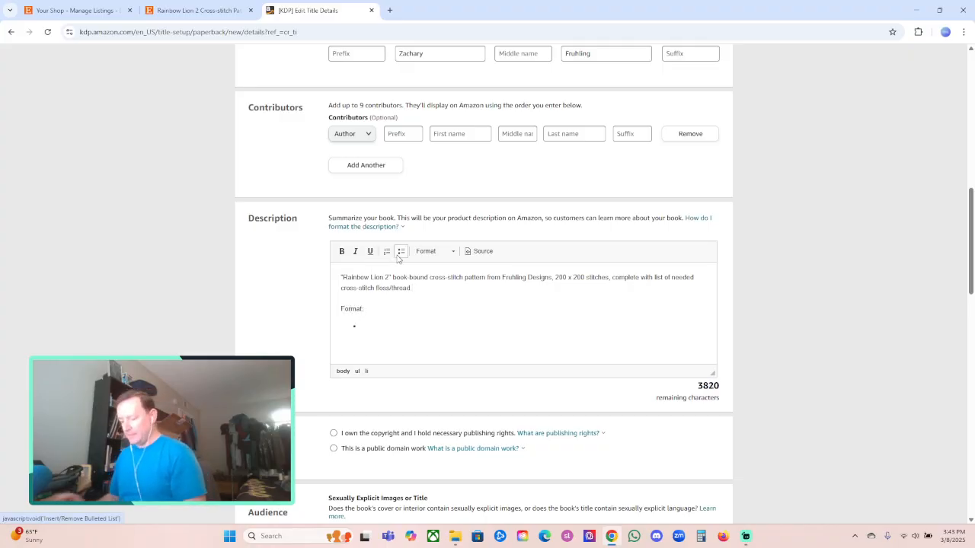
pyautogui.write('8.5" x 1')
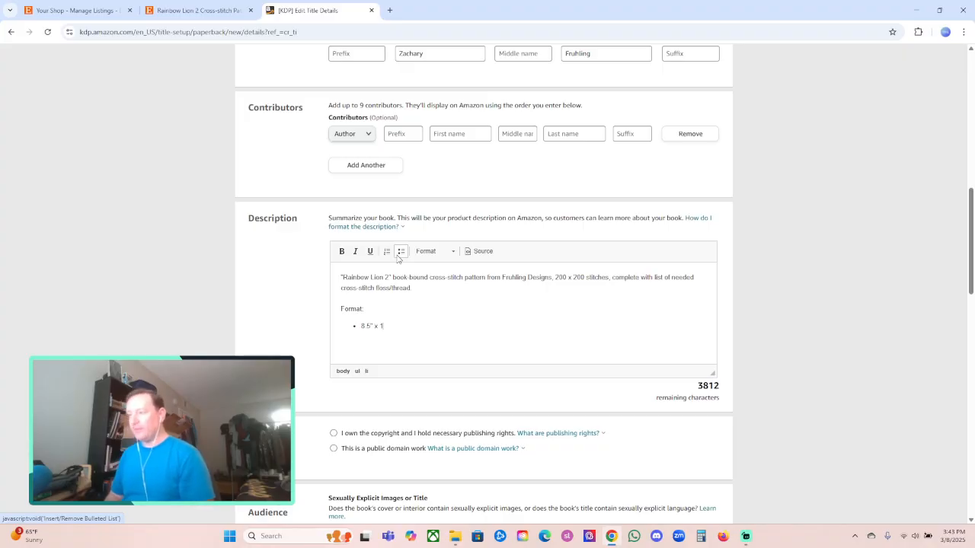
pyautogui.write('1" for ease ')
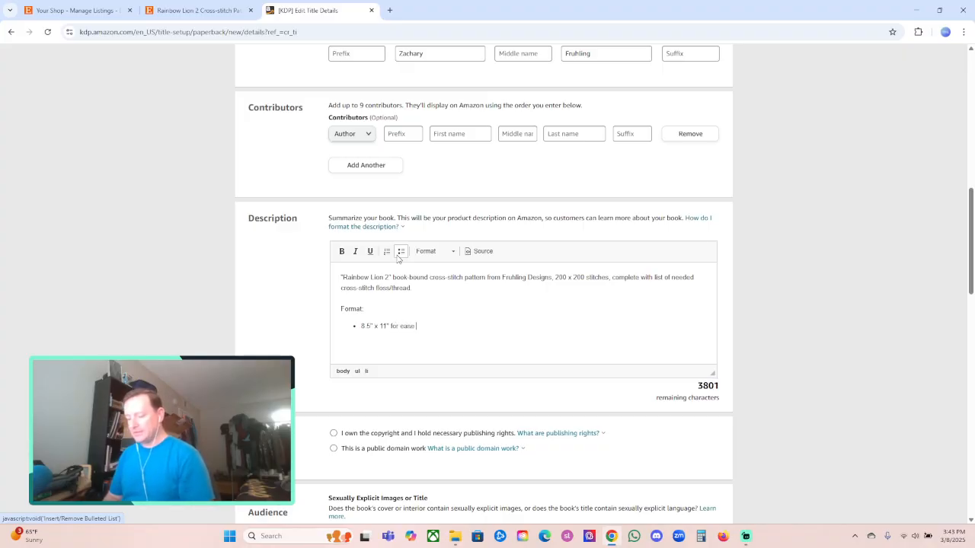
pyautogui.write('of stitching')
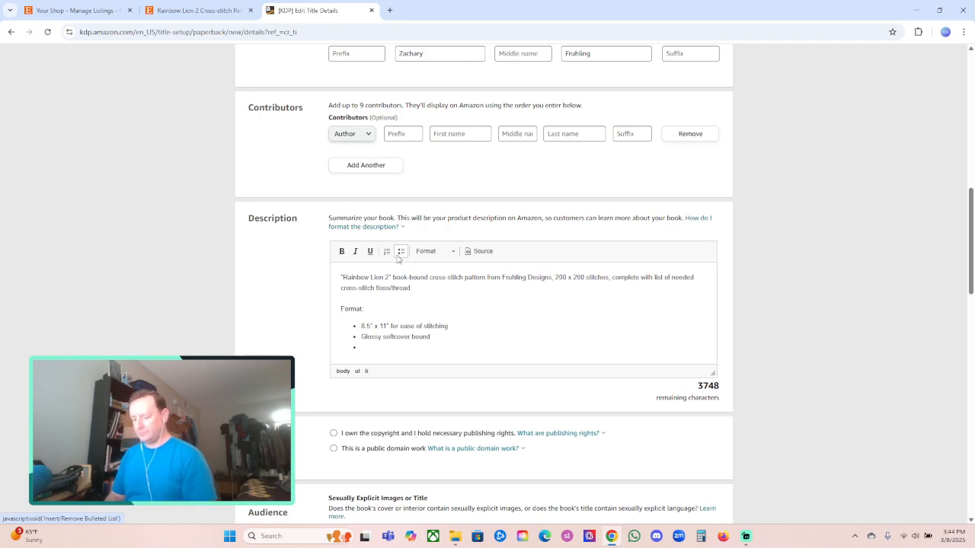
# Step: Write the third bullet as "Contains both the colored version and the uncolored version of the "Rainbow Lion 2" cross-stitch pattern from Fruhling Designs"
pyautogui.write('ontains bo')
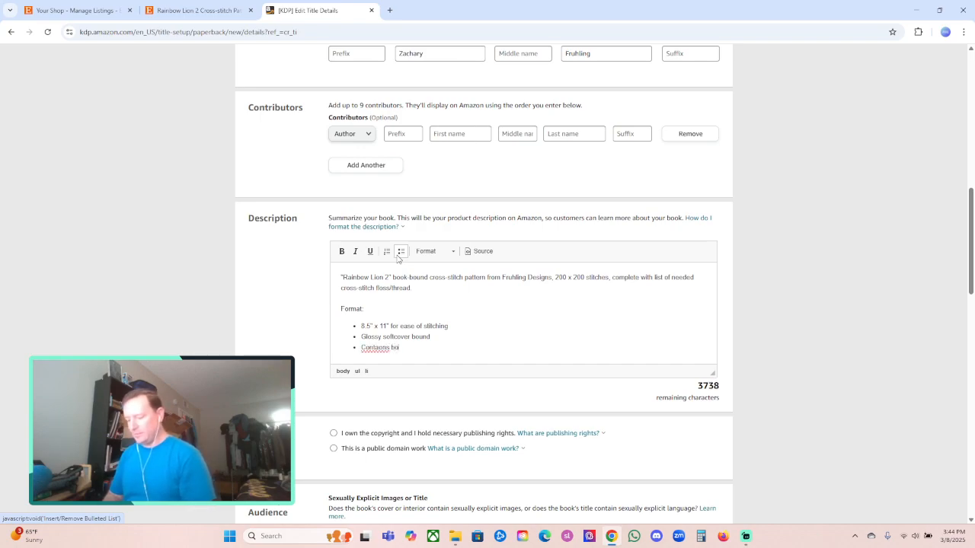
pyautogui.write('th the colored ve')
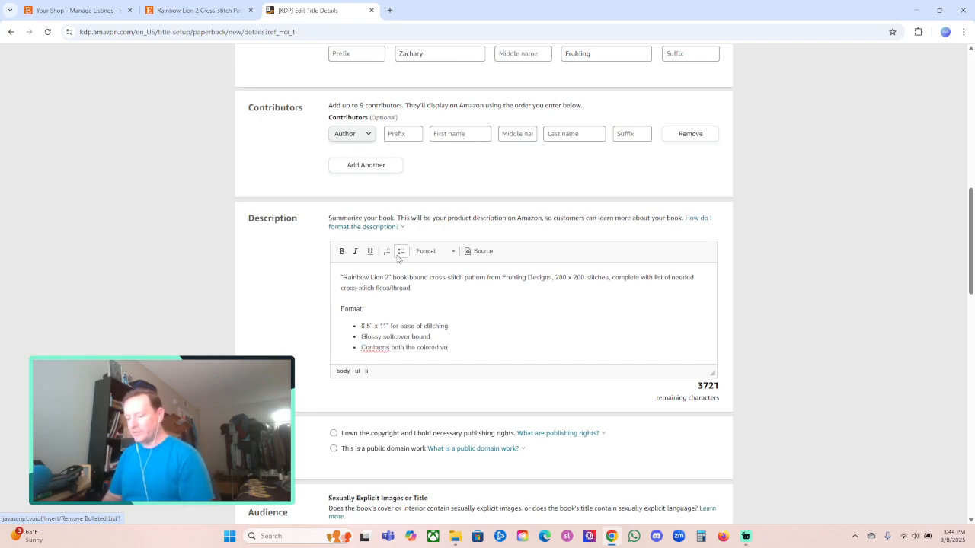
pyautogui.write('rsi')
pyautogui.write('ion')
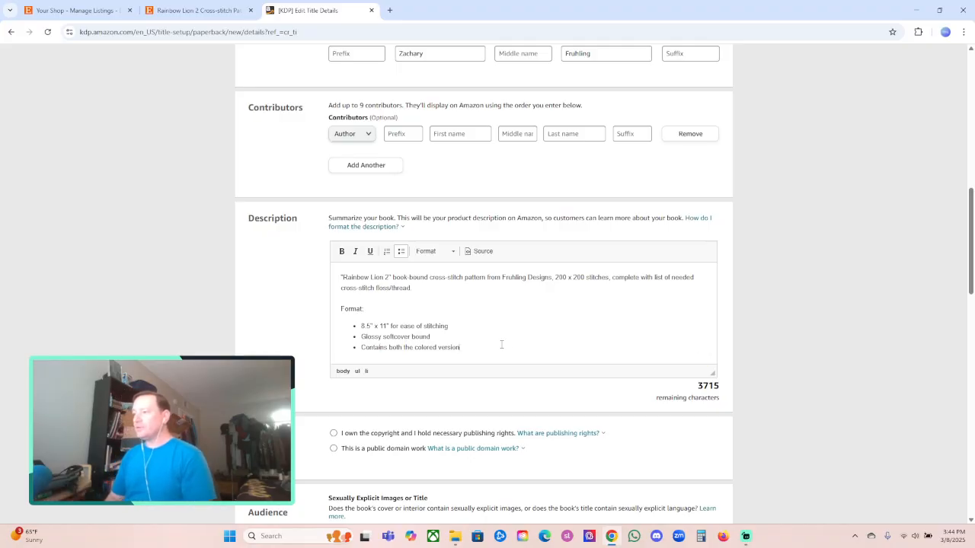
pyautogui.write('and the u')
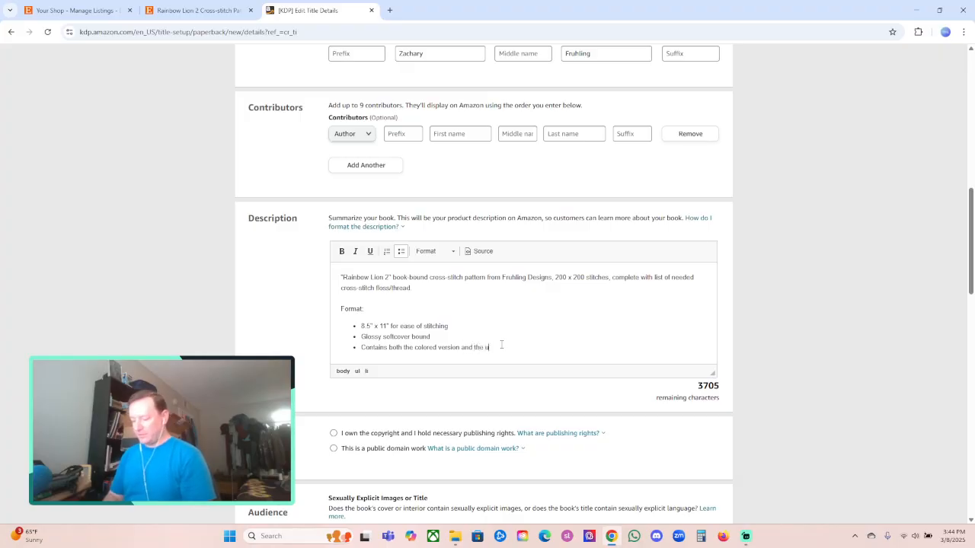
pyautogui.write('ncolored version of the "Raibow')
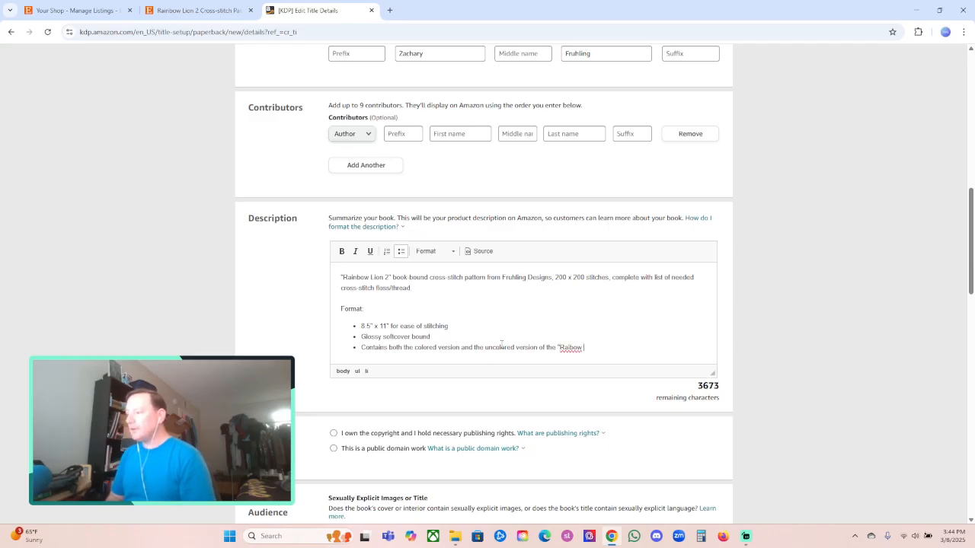
pyautogui.press('BackSpace')
pyautogui.press('BackSpace')
pyautogui.press('BackSpace')
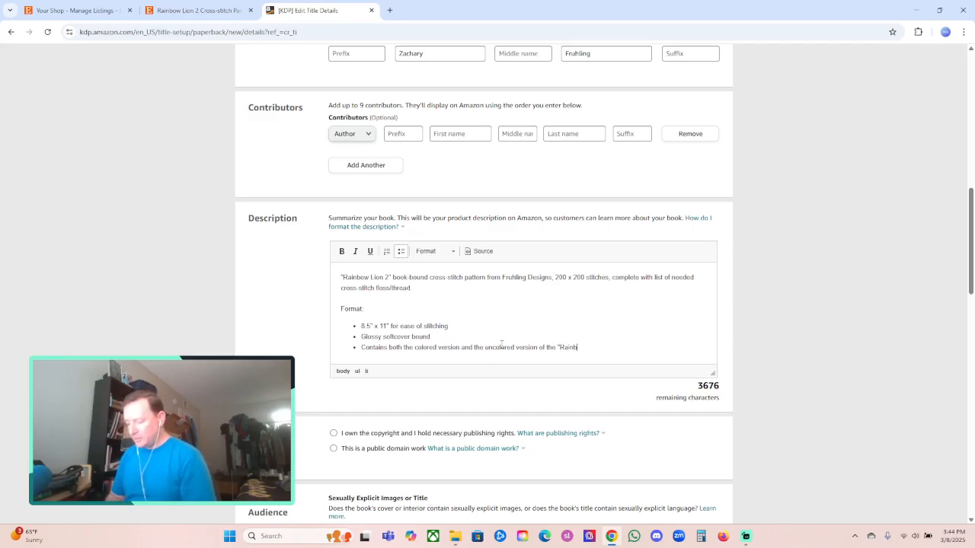
pyautogui.write('ion ')
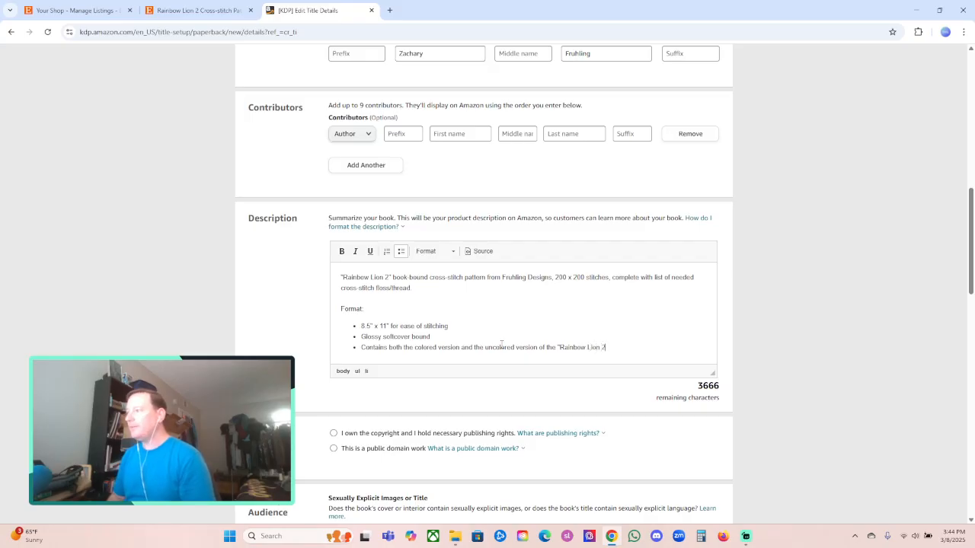
pyautogui.write('2" ')
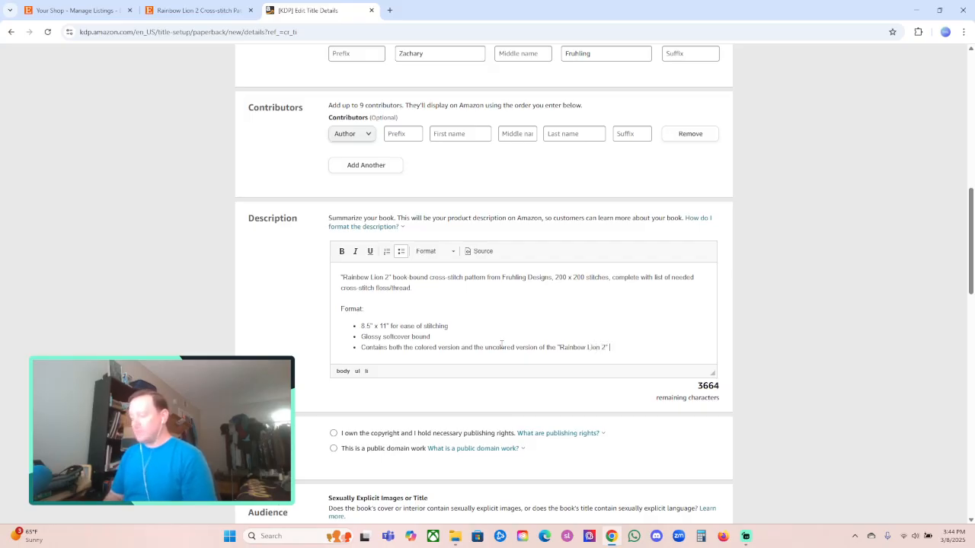
pyautogui.write('cross-stitch pa')
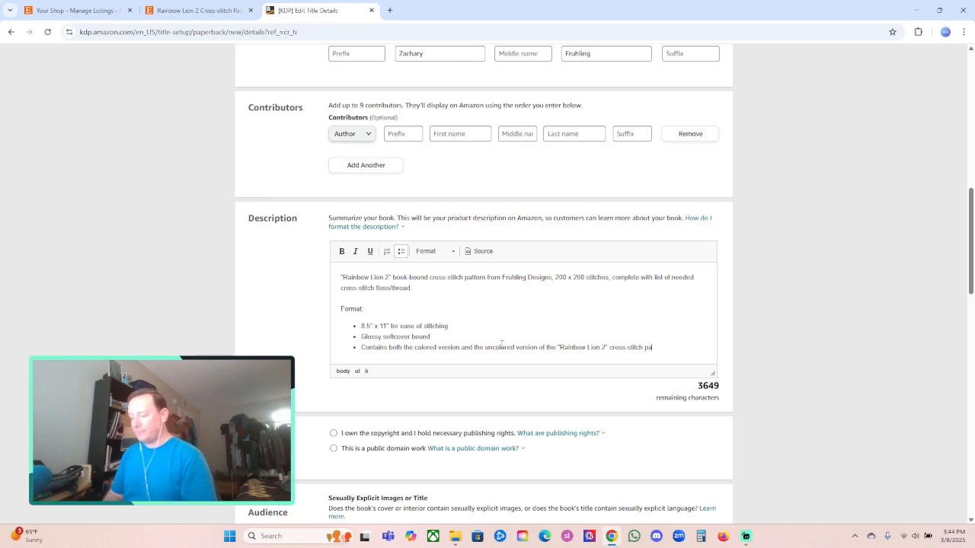
pyautogui.write('ttern from Fruhli')
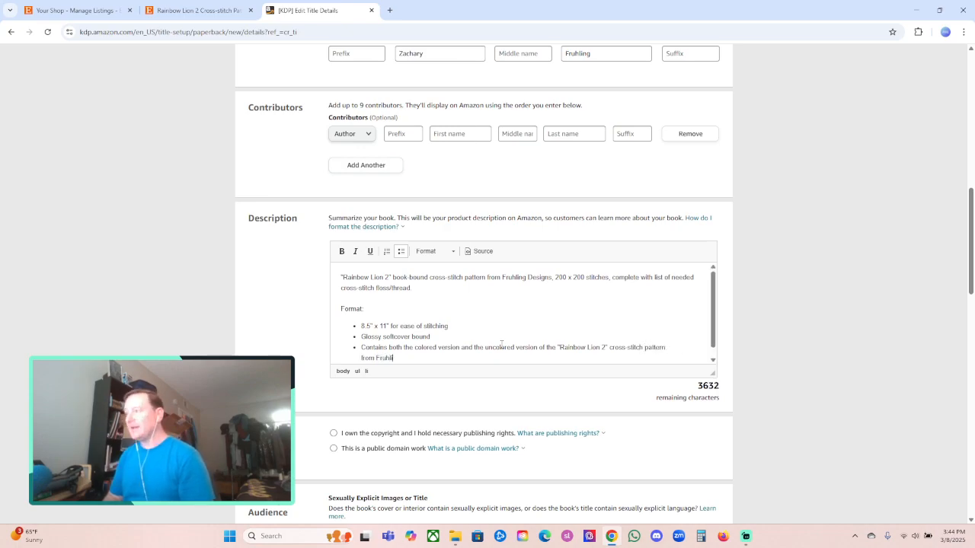
pyautogui.write('ng Designs')
# Step: End the bulleted list and add the closing sentence "This pattern is perfect for anyone who loves full-coverage cross-stitching and lions!"
pyautogui.press('Return')
pyautogui.press('Return')
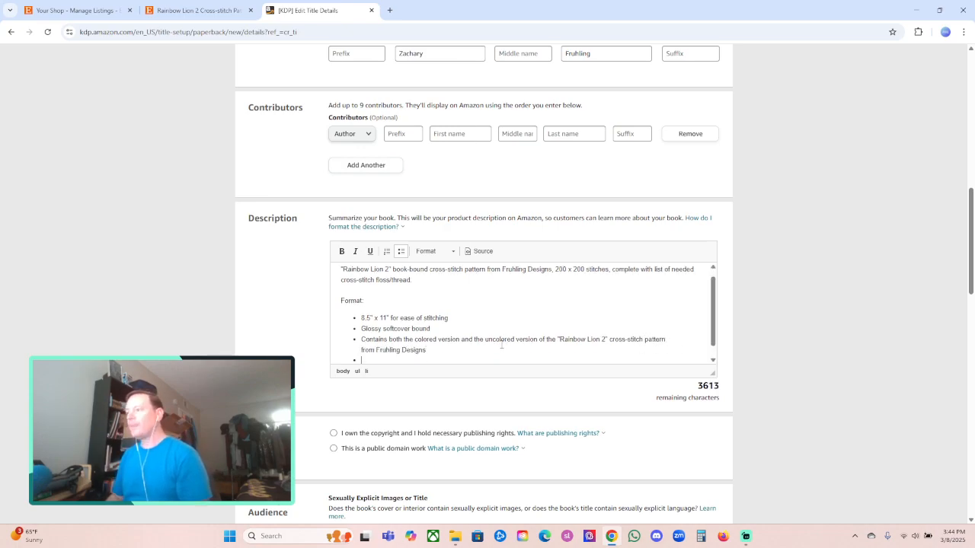
pyautogui.write('This pattern is perfect for anyone who loves')
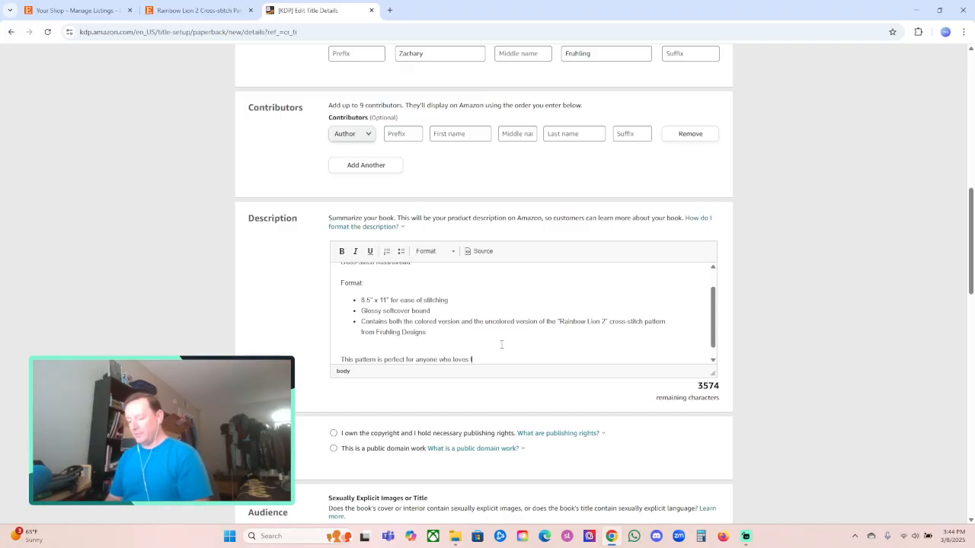
pyautogui.write('full-covera')
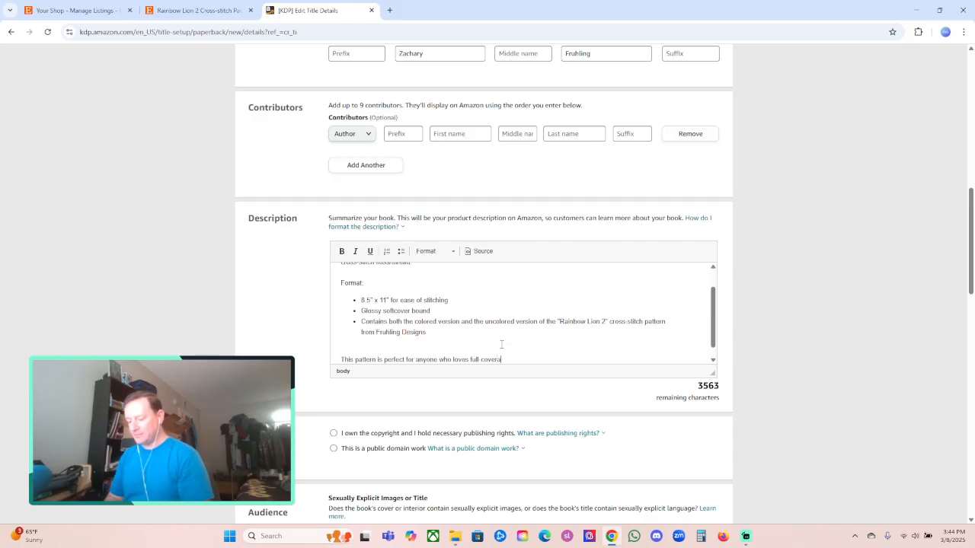
pyautogui.write('ge cross-stitch')
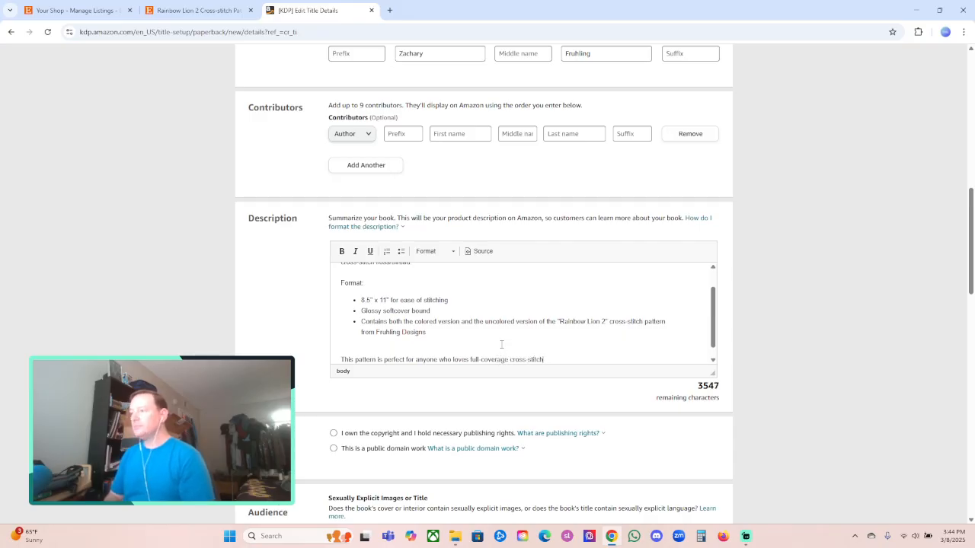
pyautogui.write('ing and ')
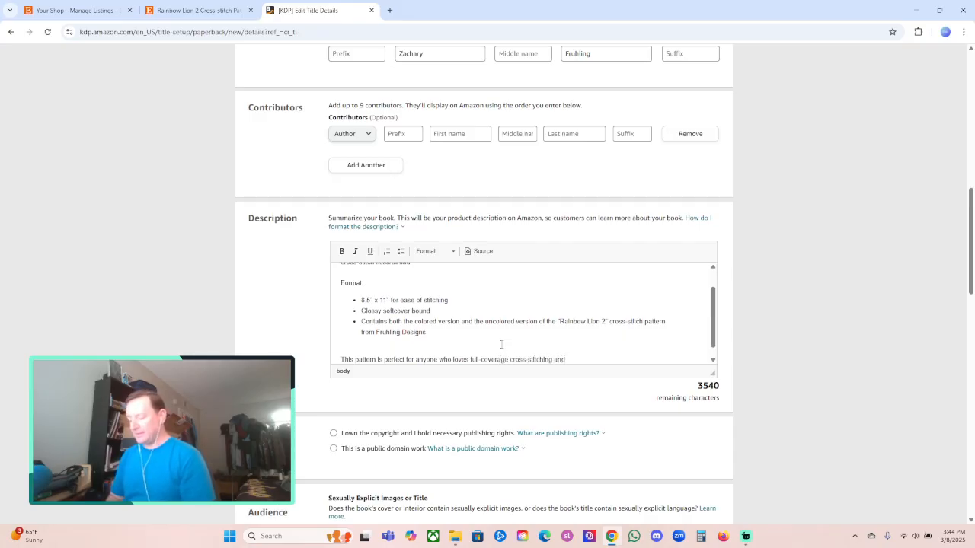
pyautogui.write('lio')
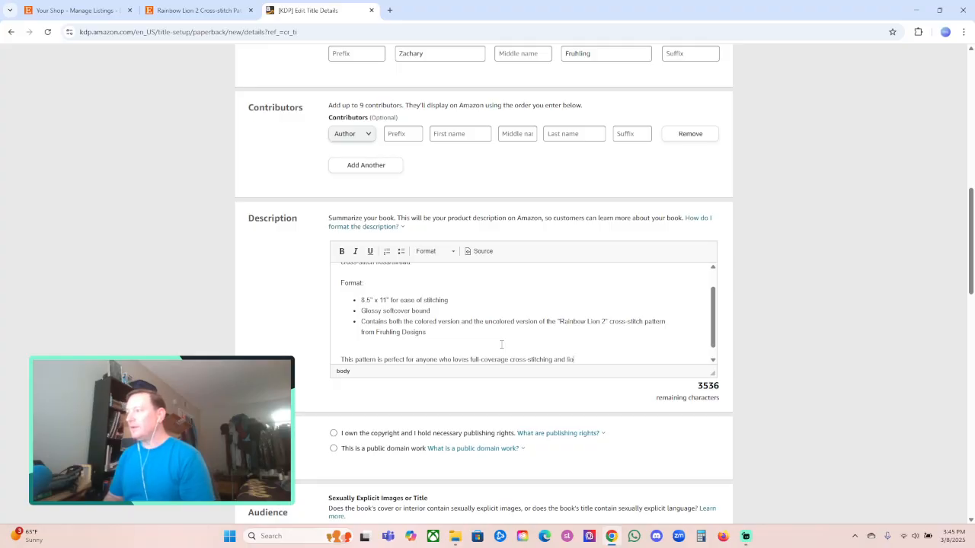
pyautogui.write('ns with')
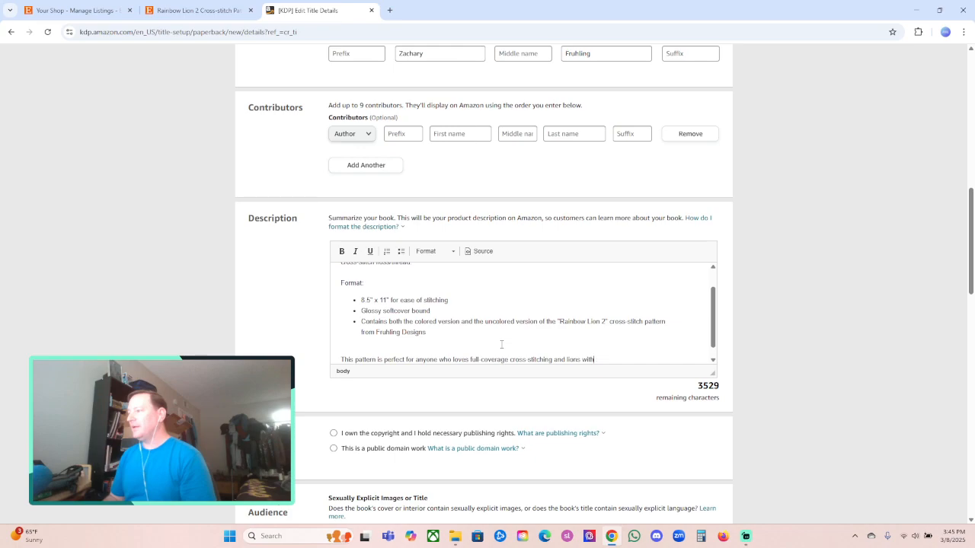
pyautogui.press('BackSpace')
pyautogui.press('BackSpace')
pyautogui.press('BackSpace')
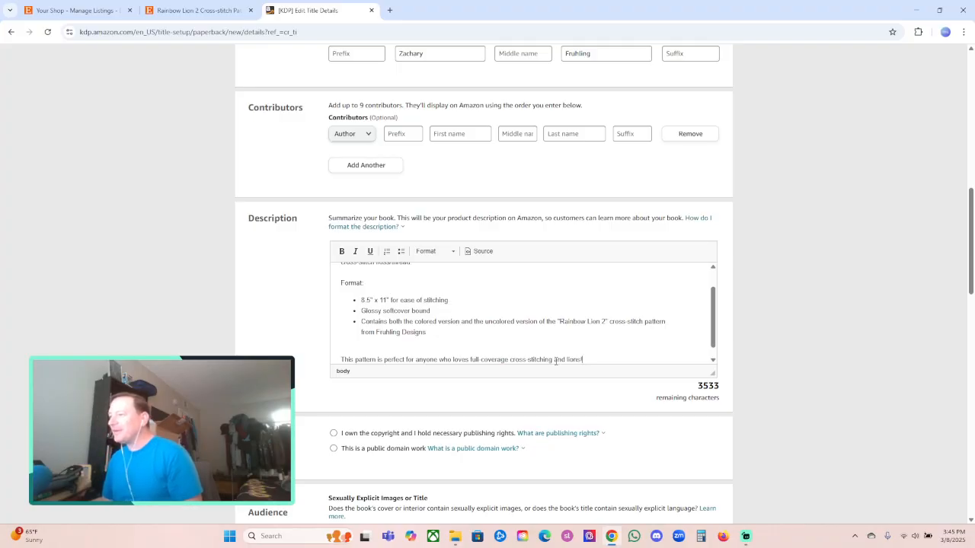
# Step: Make the "Format:" line in the book description bold
pyautogui.moveTo(366, 283); pyautogui.dragTo(340, 282)
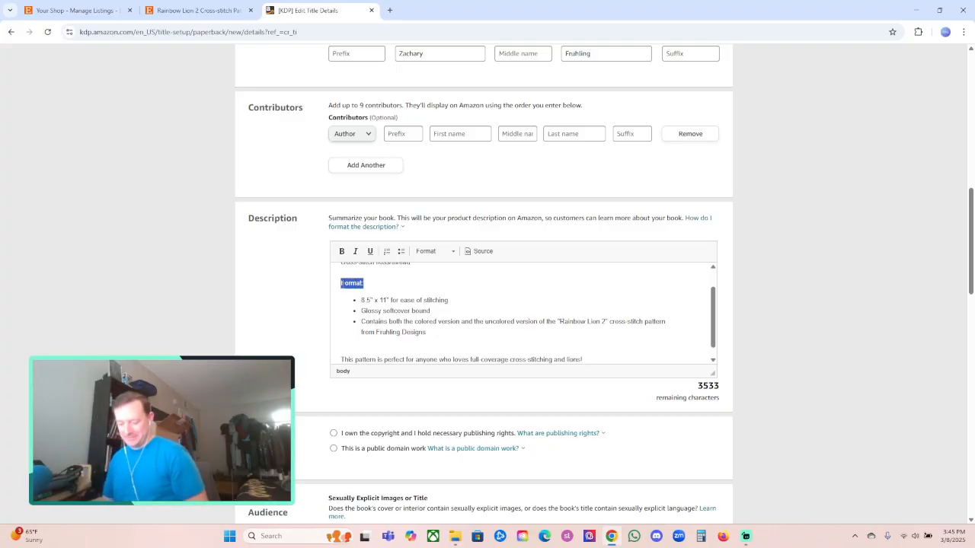
pyautogui.hotkey('ctrl', 'b')
pyautogui.click(425, 276)
pyautogui.scroll(1, 448, 296)
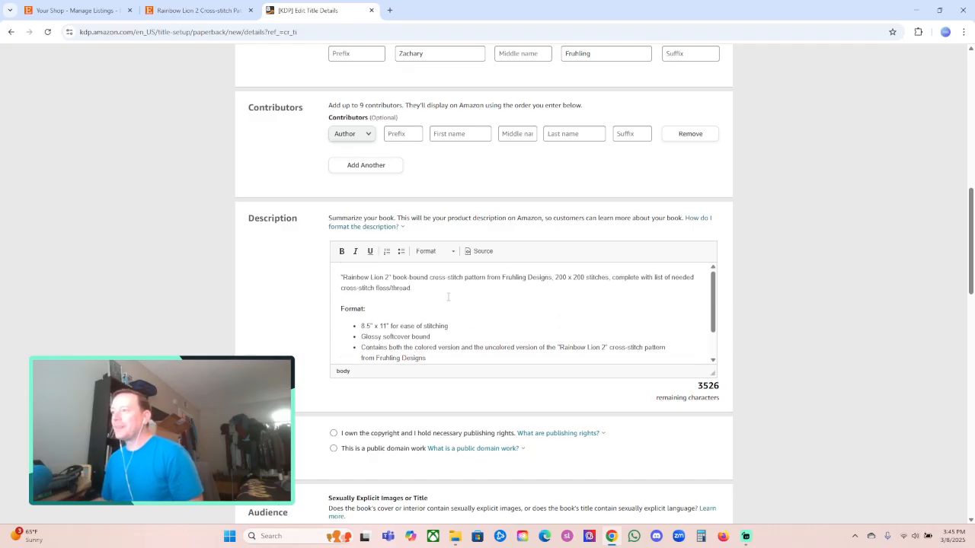
# Step: Extend the end of the description's closing sentence after "lions" with "with a whimsical twist!"
pyautogui.scroll(-1, 522, 300)
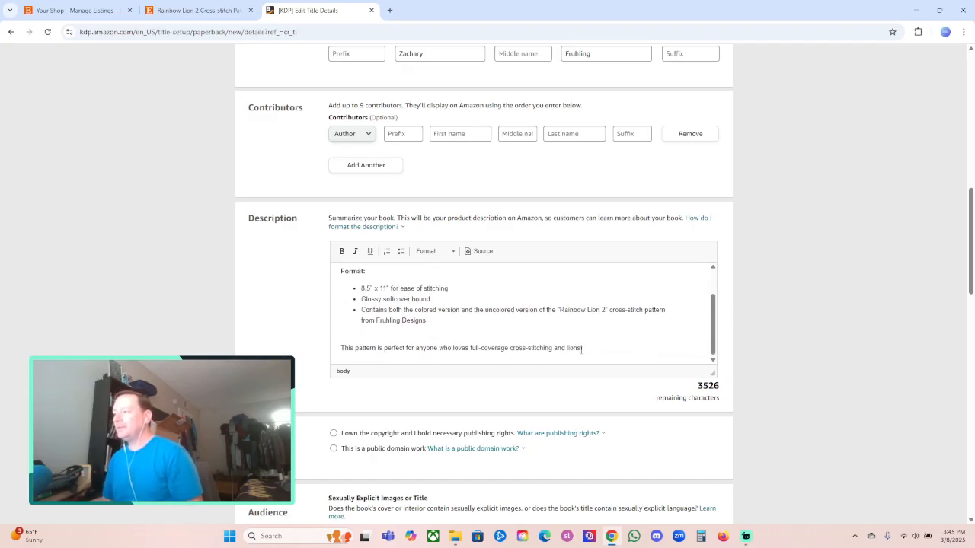
pyautogui.write('with a whims')
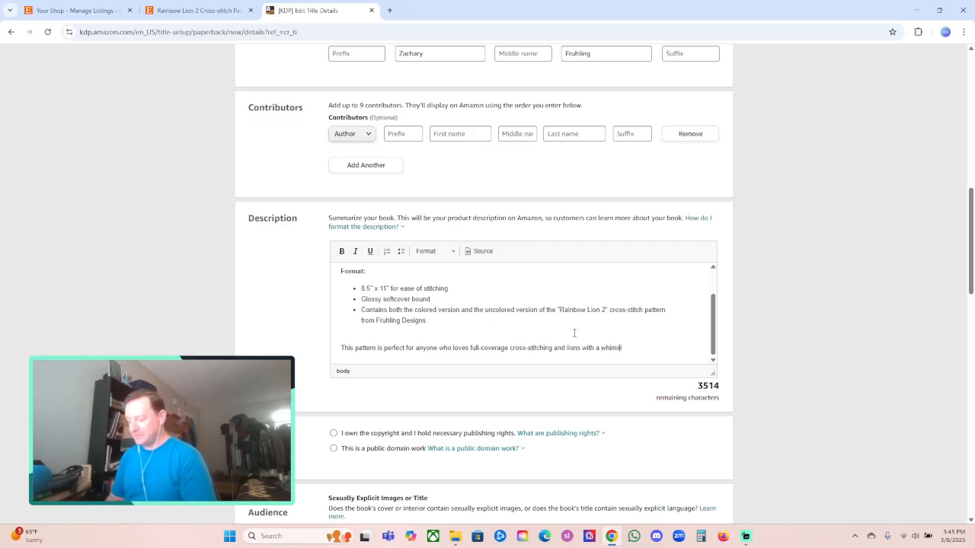
pyautogui.write('ical twist!')
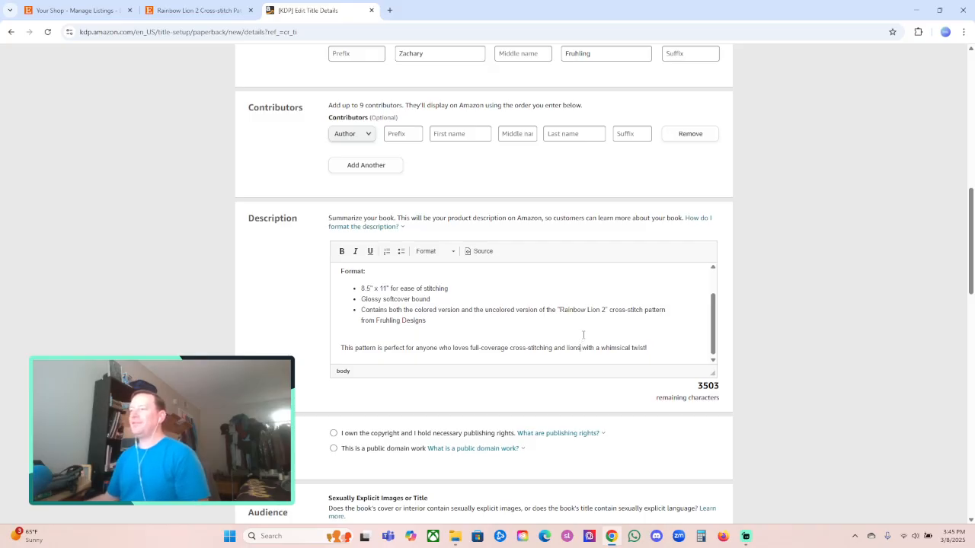
# Step: Declare ownership of the copyright and publishing rights, and answer No to sexually explicit images or title
pyautogui.scroll(5, 581, 344)
pyautogui.scroll(-5, 570, 317)
pyautogui.scroll(-1, 469, 376)
pyautogui.scroll(-1, 335, 343)
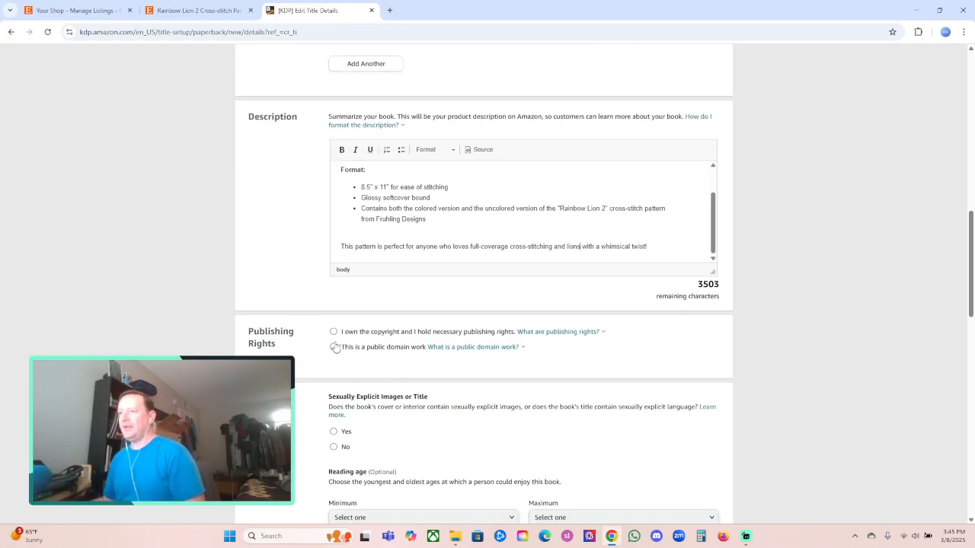
pyautogui.click(333, 331)
pyautogui.scroll(-2, 399, 392)
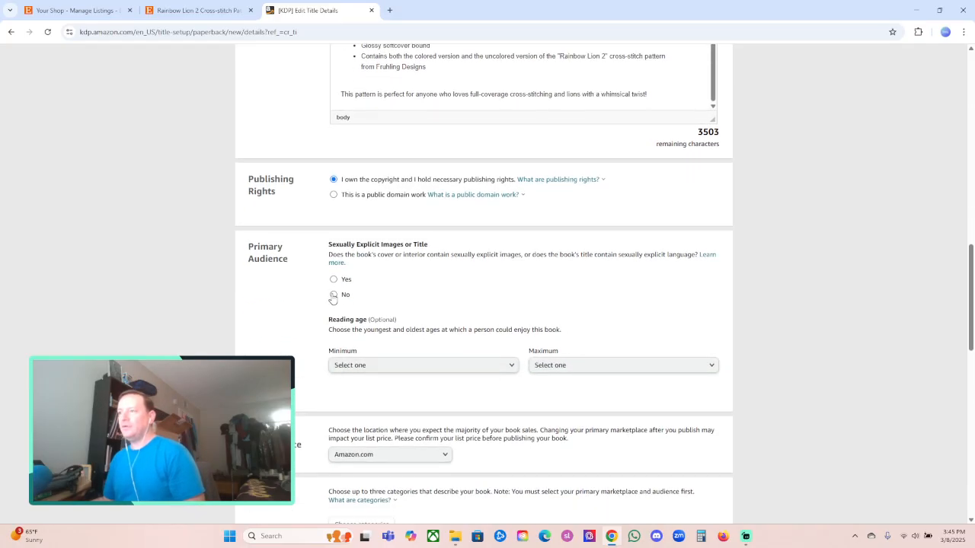
pyautogui.click(333, 297)
# Step: Assign the book to the Cross-Stitch category under Crafts, Hobbies & Home, Needlecrafts & Textile Crafts, and save the categories
pyautogui.scroll(-1, 457, 278)
pyautogui.scroll(-2, 435, 256)
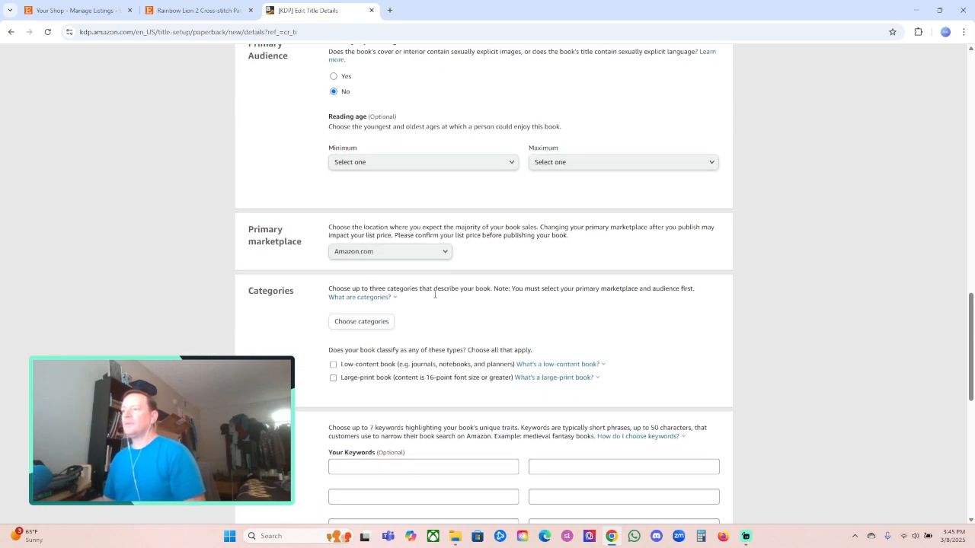
pyautogui.click(370, 273)
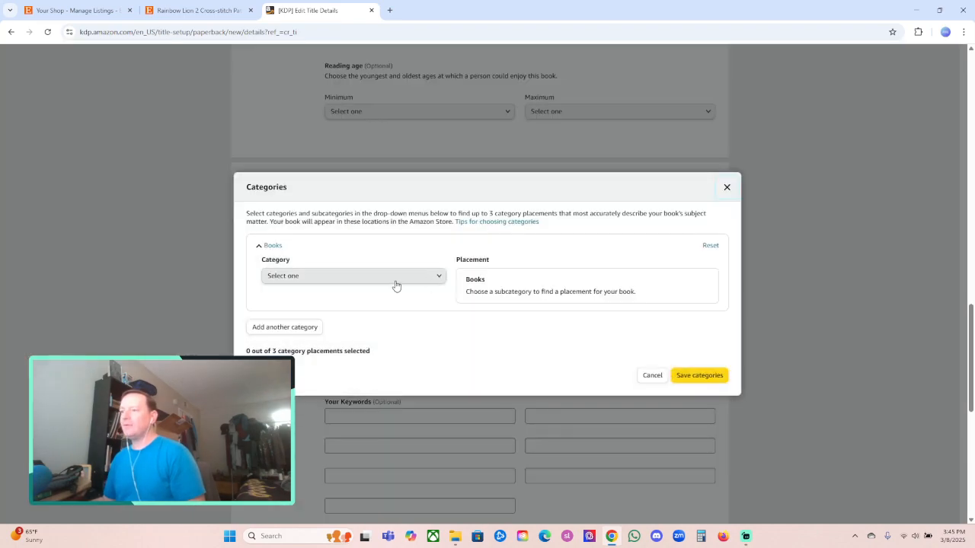
pyautogui.click(396, 281)
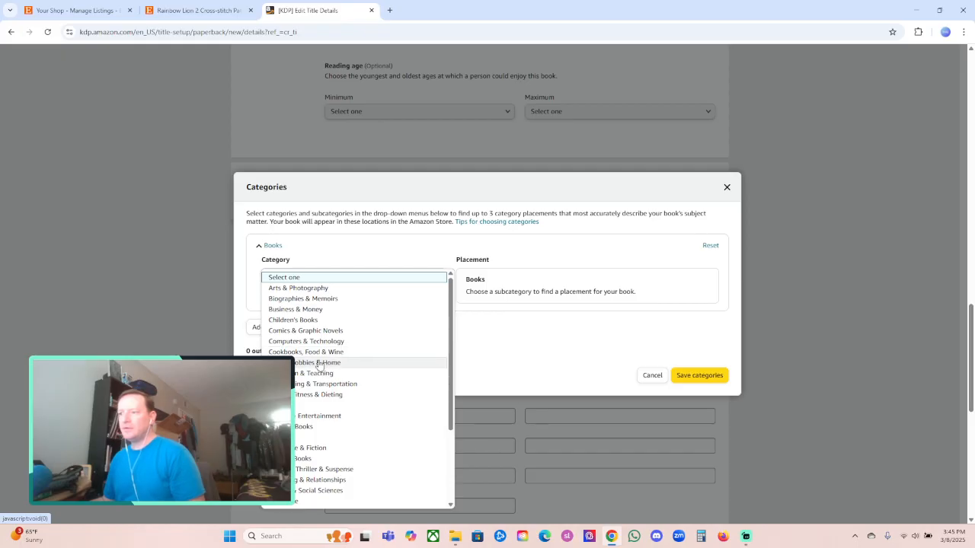
pyautogui.click(324, 364)
pyautogui.click(323, 307)
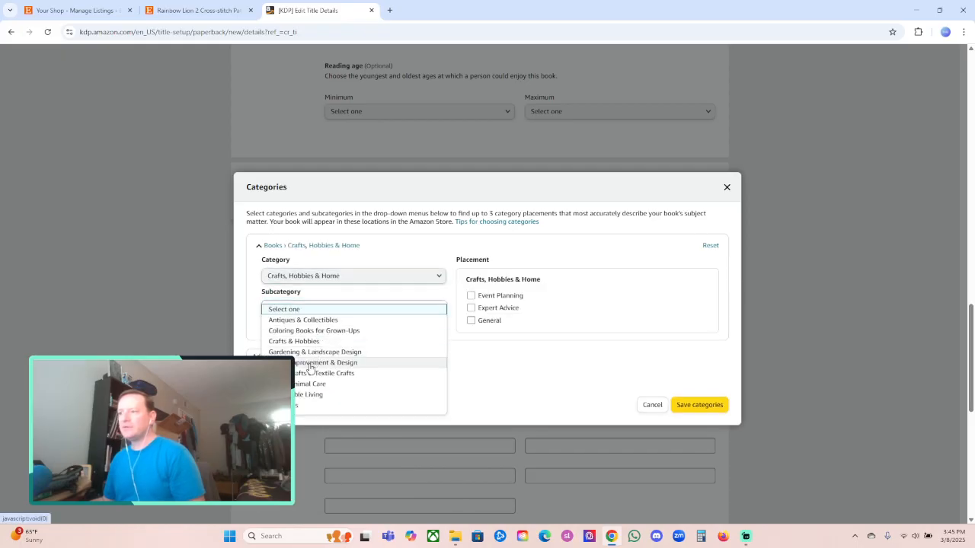
pyautogui.click(304, 363)
pyautogui.click(472, 320)
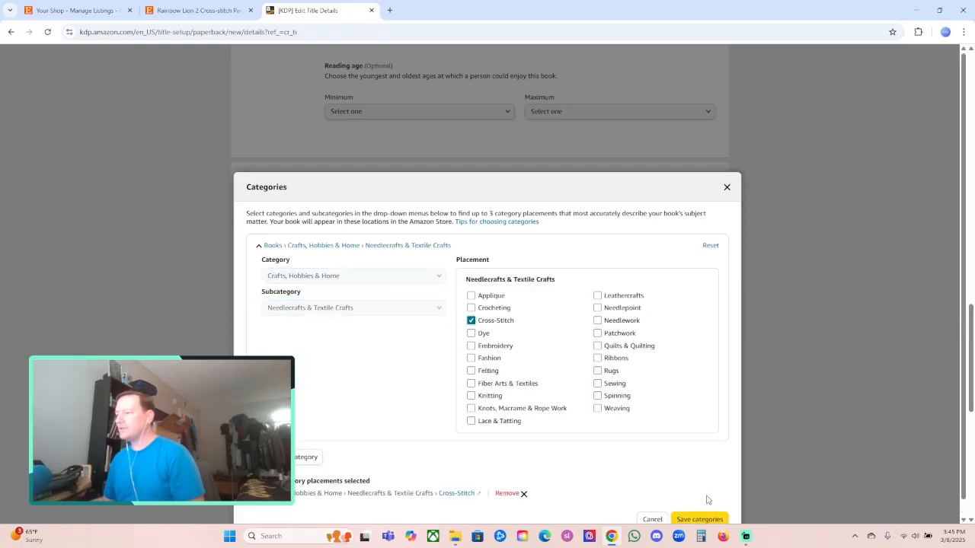
pyautogui.click(699, 507)
# Step: Enter the first two keywords in the first column as "Lion Cross Stitch Pattern" and "Lion Cross-Stitch Pattern"
pyautogui.scroll(-1, 533, 350)
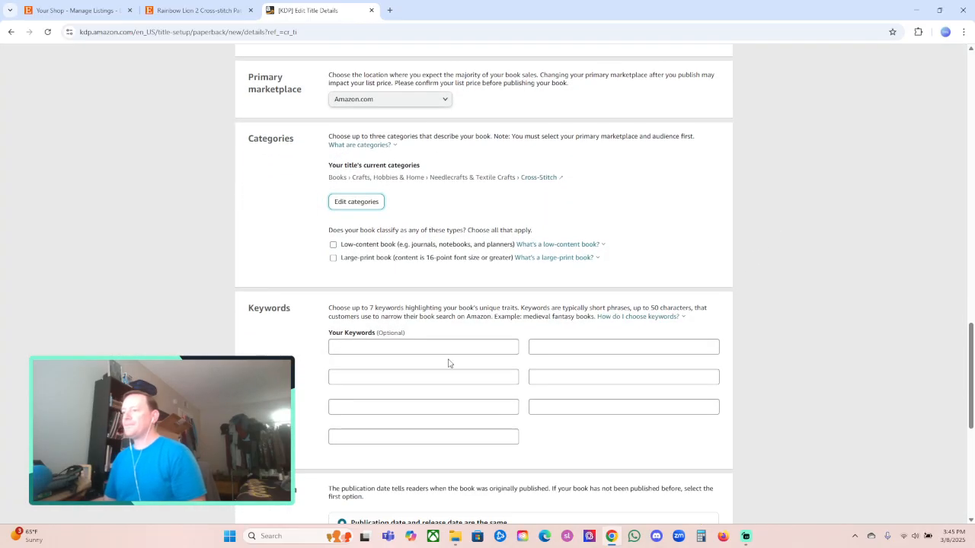
pyautogui.click(402, 348)
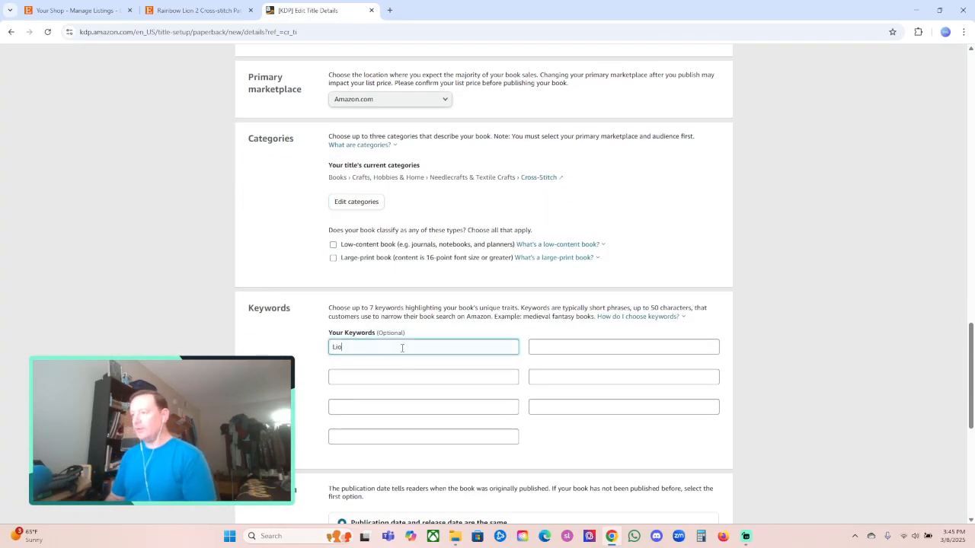
pyautogui.write('Lion Cross S')
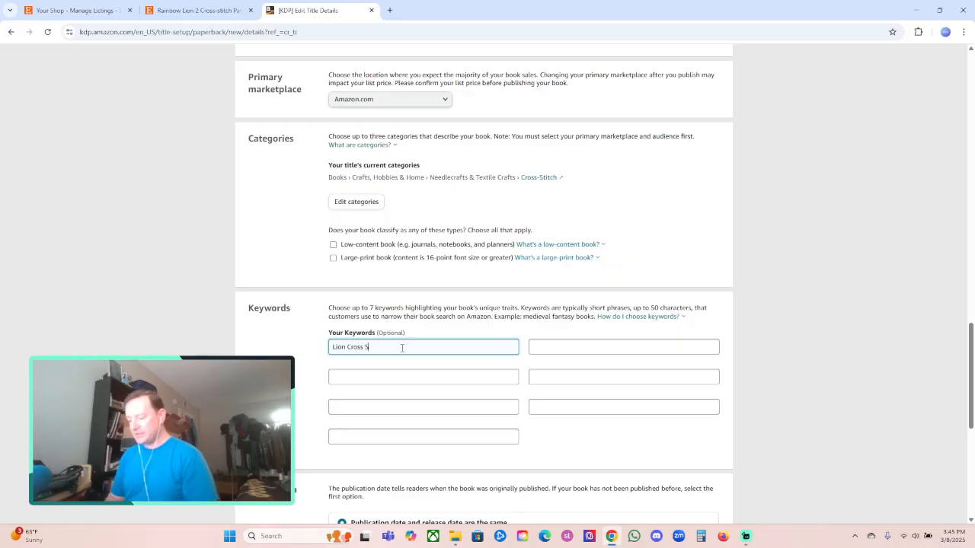
pyautogui.write('titch Pattern')
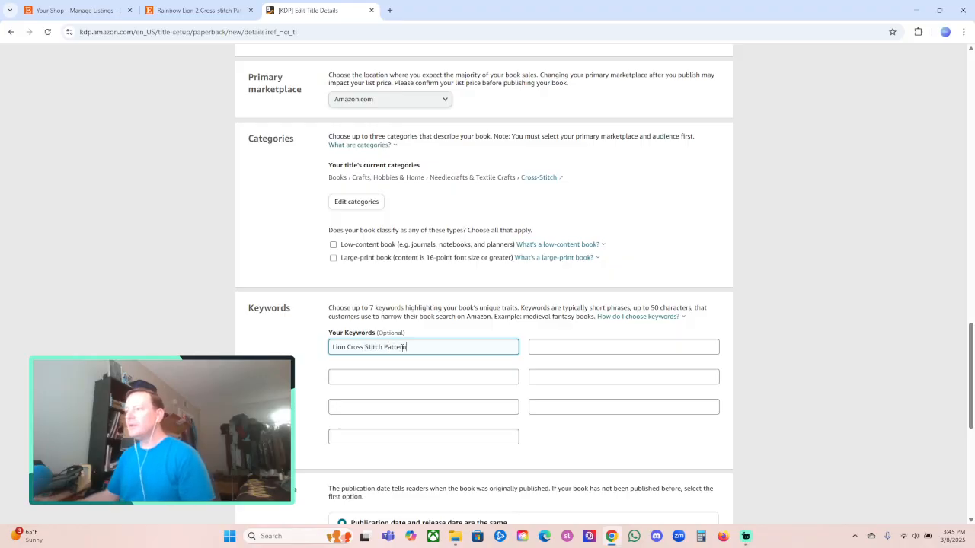
pyautogui.click(439, 374)
pyautogui.write('Lion Cross')
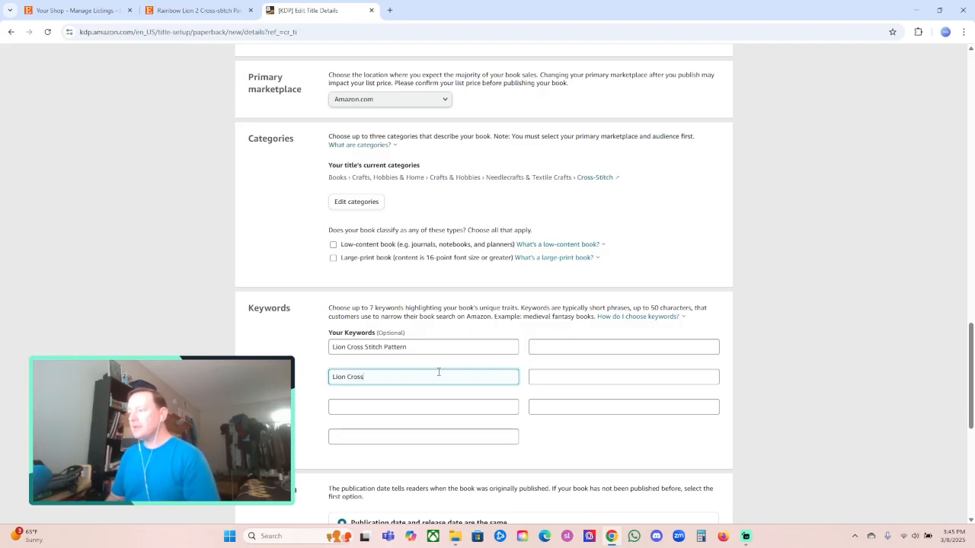
pyautogui.write('-Stitch Patt')
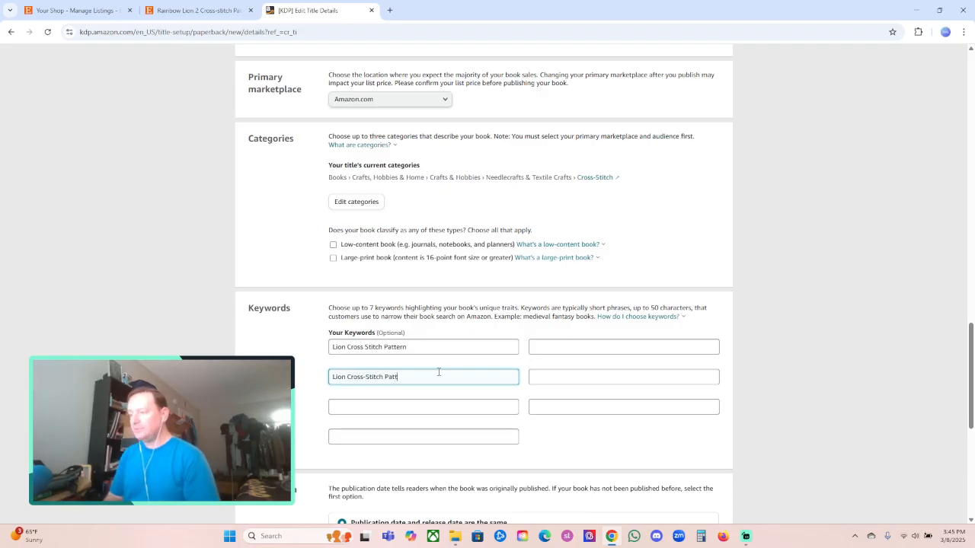
pyautogui.write('ern')
# Step: Fill the remaining two keywords in the first column with "Lion Cross-Stitch" and "Lion Cross Stitch"
pyautogui.scroll(-1, 437, 372)
pyautogui.click(418, 352)
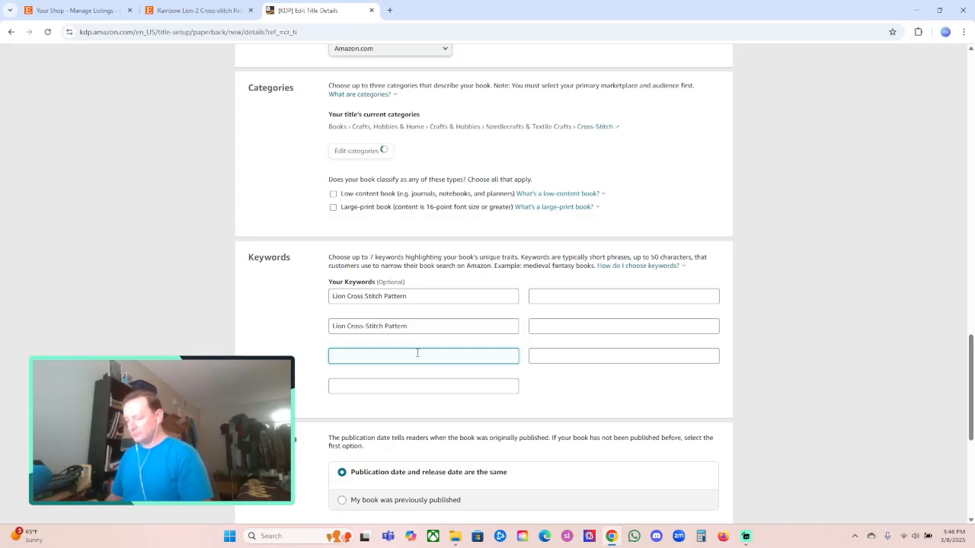
pyautogui.write('Lion Cross-Stitch')
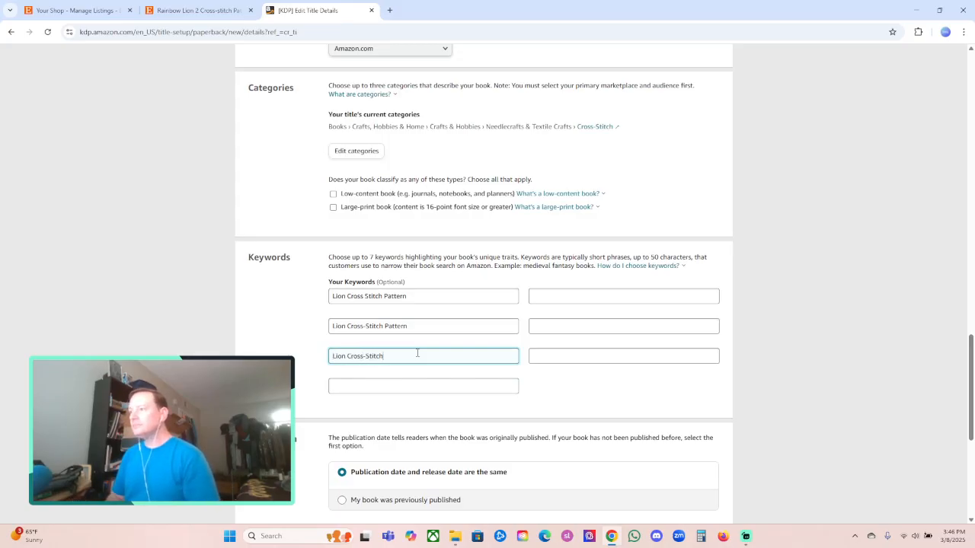
pyautogui.click(402, 387)
pyautogui.write('Lion')
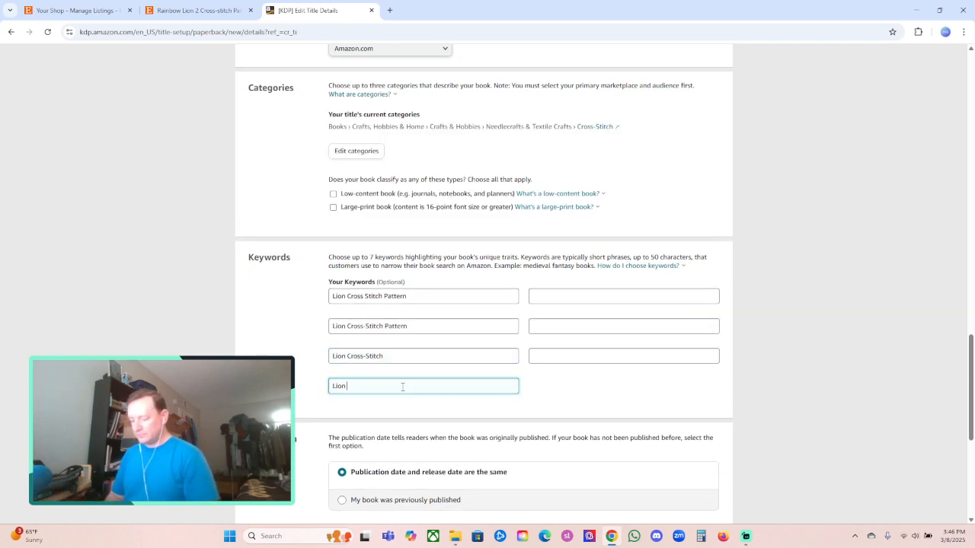
pyautogui.write(' Cross Stitch')
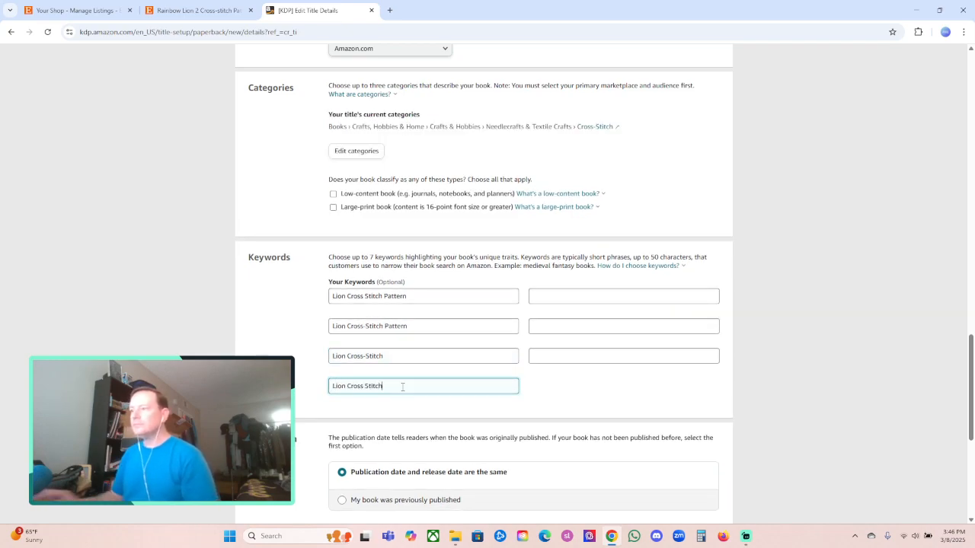
# Step: Fill the second keyword column with "Rainbow Lion Cross Stitch Pattern", "Fruhling Designs" and "Cross Stitch Patterns"
pyautogui.click(545, 295)
pyautogui.write('Rainbow Lion Cross Stitch Pattern')
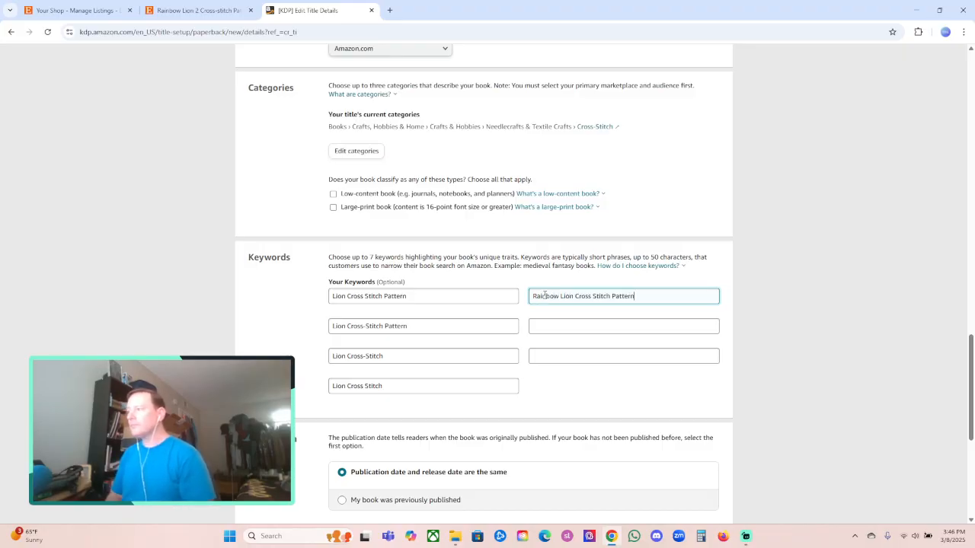
pyautogui.click(556, 326)
pyautogui.write('Fruhl')
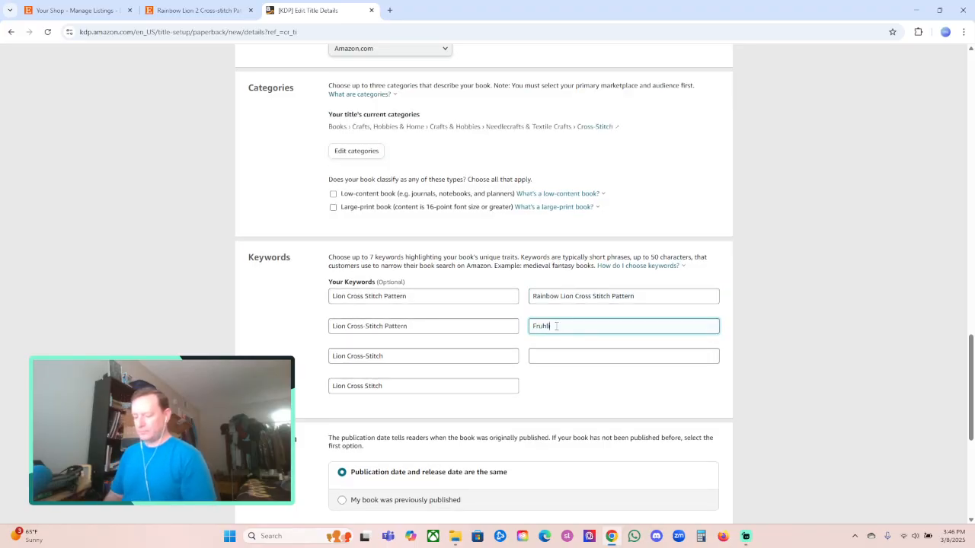
pyautogui.write('ing Designs')
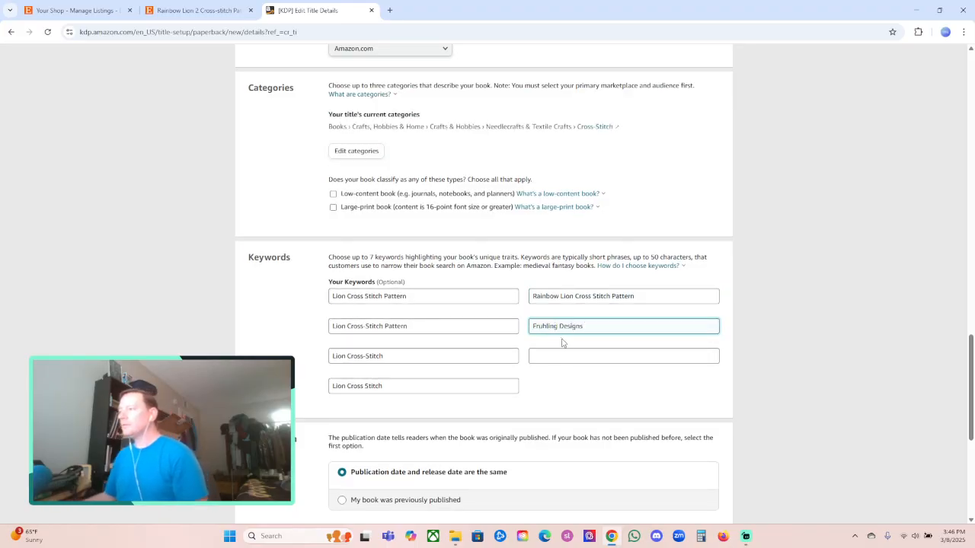
pyautogui.click(556, 356)
pyautogui.write('Cross S')
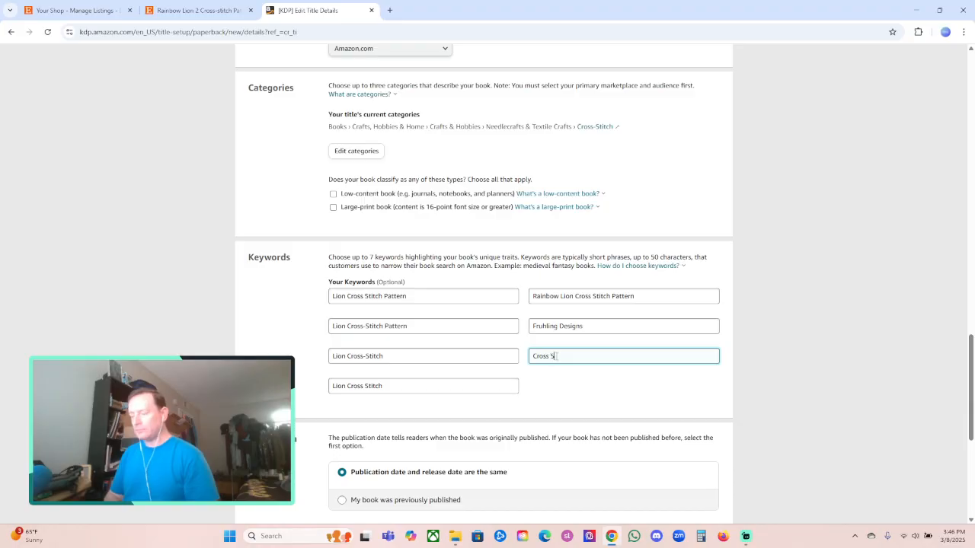
pyautogui.write('titch Patterns')
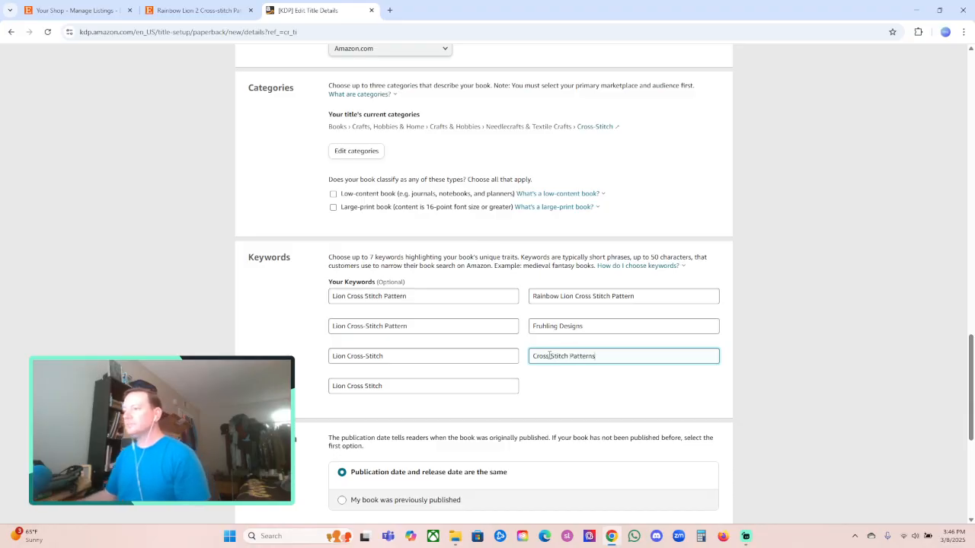
pyautogui.click(824, 294)
# Step: Save the paperback details, continue to the content page, and assign a free KDP ISBN to the book
pyautogui.scroll(-3, 824, 294)
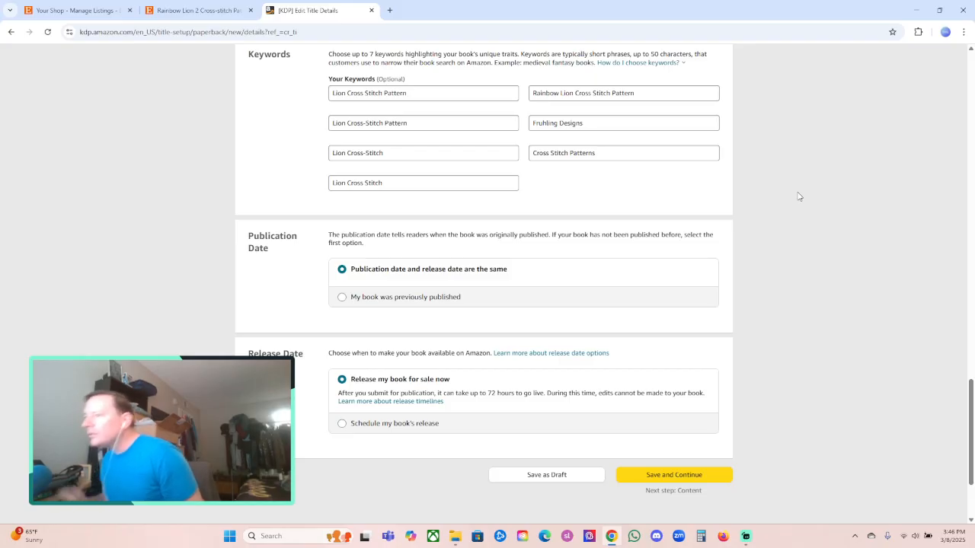
pyautogui.click(680, 472)
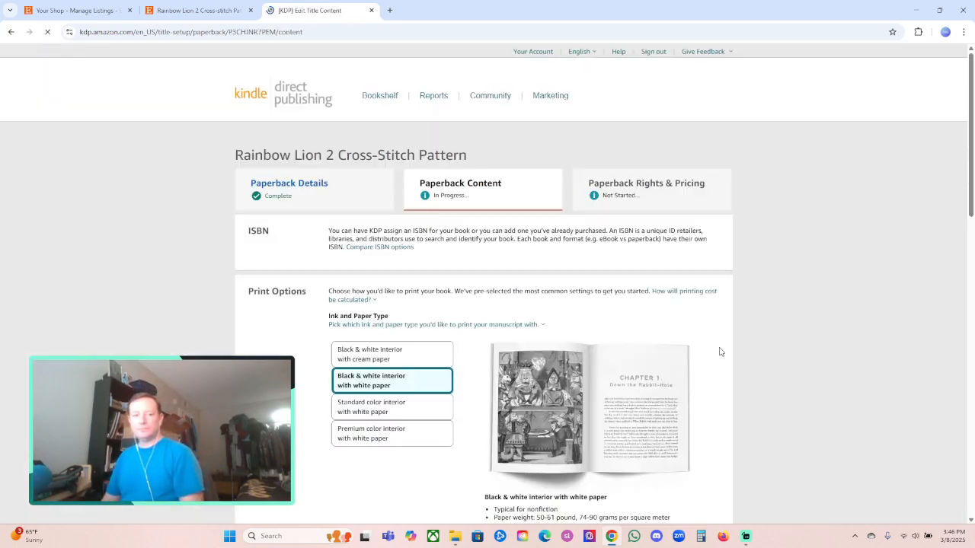
pyautogui.click(442, 290)
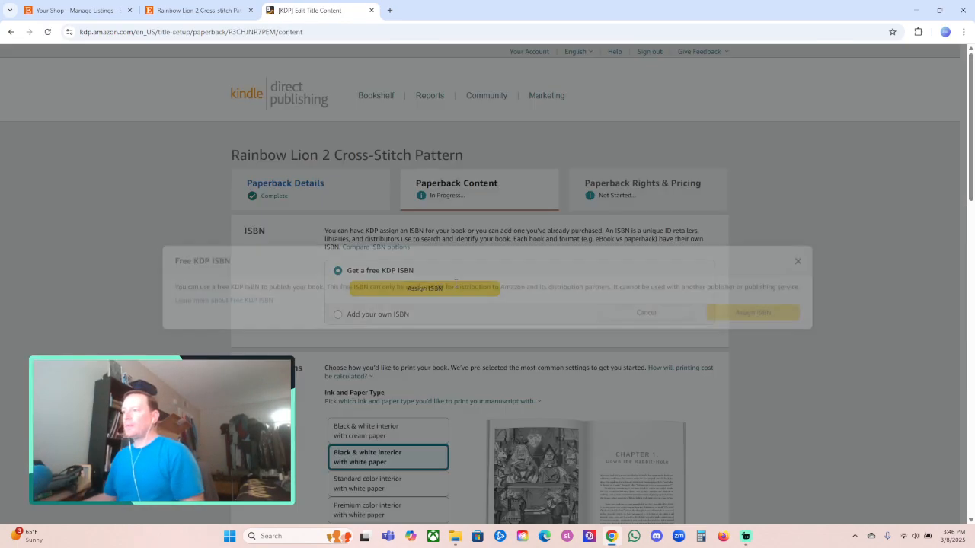
pyautogui.click(764, 311)
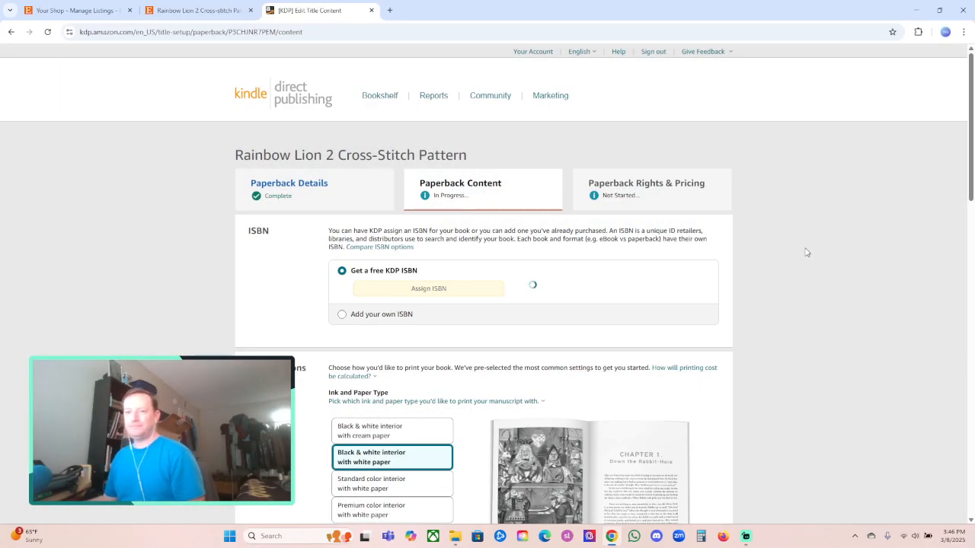
# Step: Set the print options to premium color interior with white paper, 8.5 x 11 in trim size and glossy cover finish
pyautogui.scroll(-2, 810, 245)
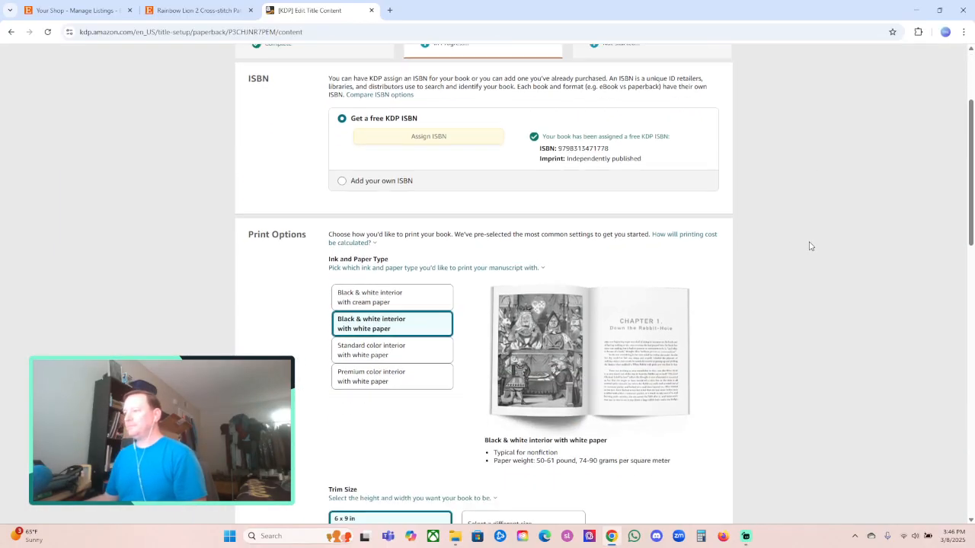
pyautogui.click(393, 376)
pyautogui.scroll(-3, 741, 305)
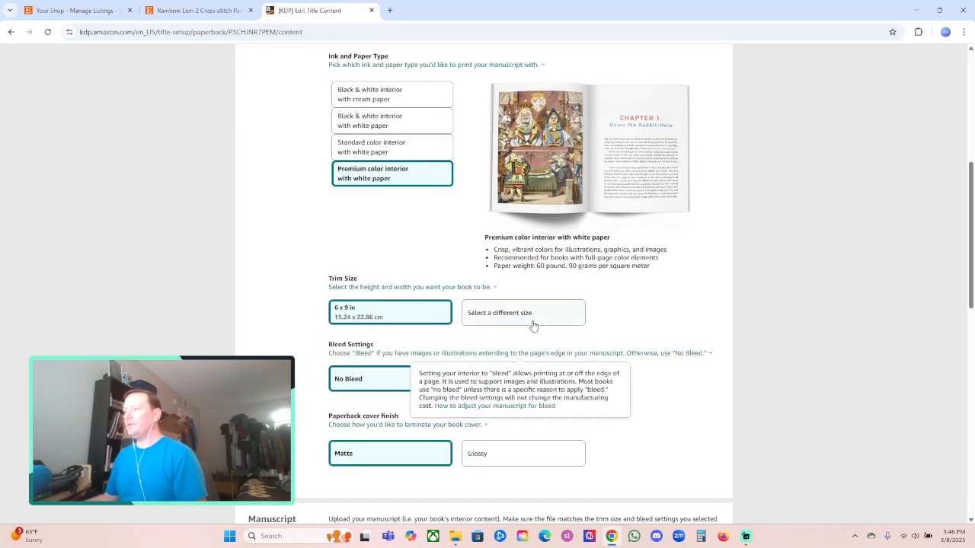
pyautogui.click(542, 318)
pyautogui.click(616, 283)
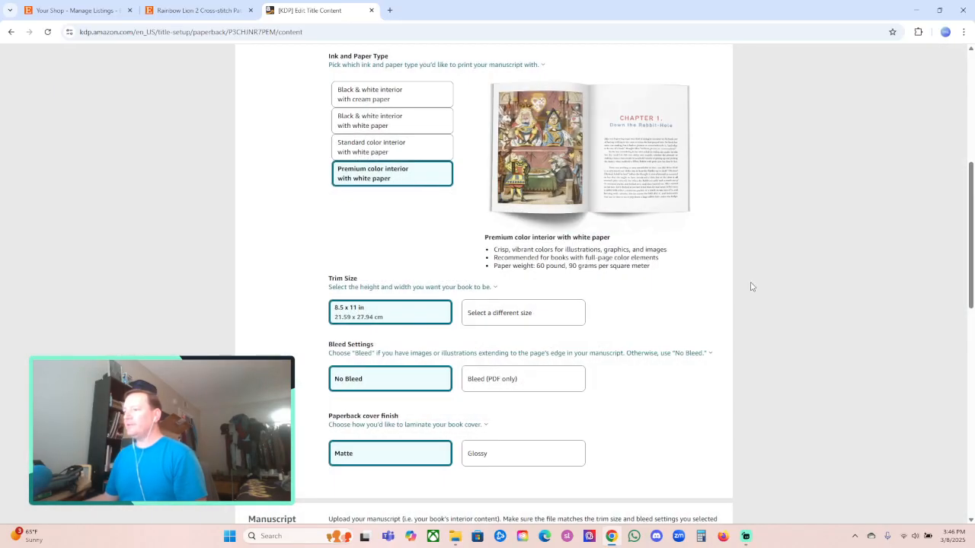
pyautogui.scroll(-1, 752, 286)
pyautogui.click(497, 352)
# Step: Upload "Rainbow Lion 2 Cross-Stitch Pattern (Print Edition)" from the Rainbow Lion 2 folder in Cross-Stitch Patterns as the manuscript
pyautogui.scroll(-1, 786, 300)
pyautogui.click(362, 349)
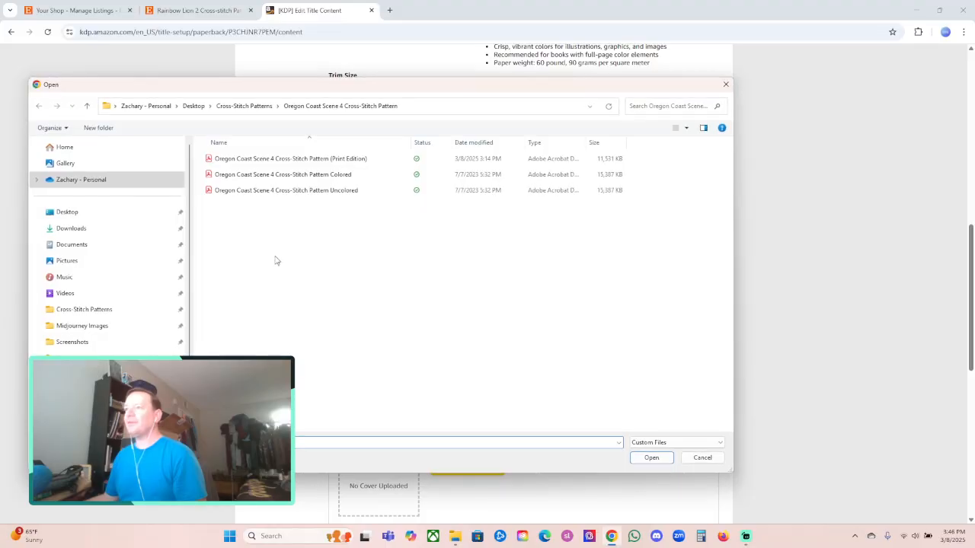
pyautogui.click(76, 309)
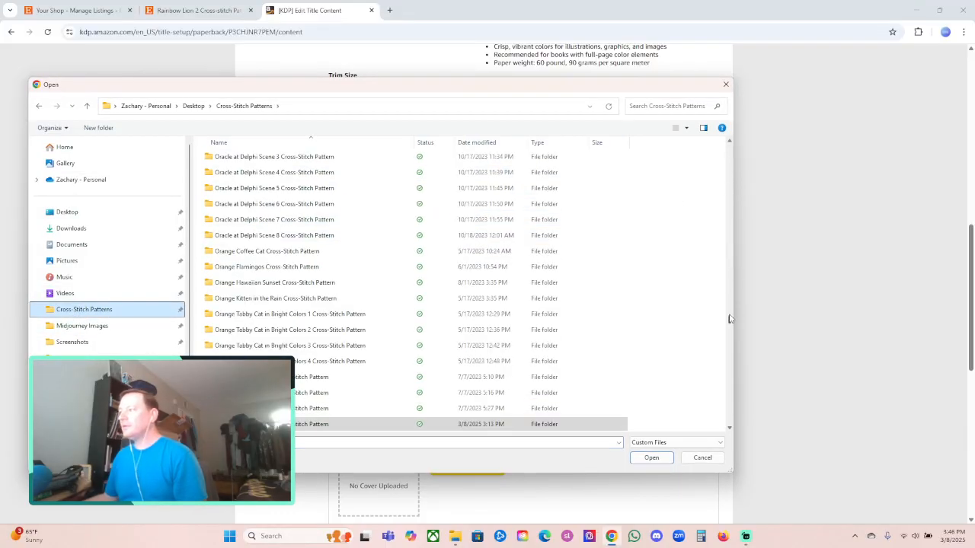
pyautogui.moveTo(729, 324); pyautogui.dragTo(730, 343)
pyautogui.scroll(-3, 393, 366)
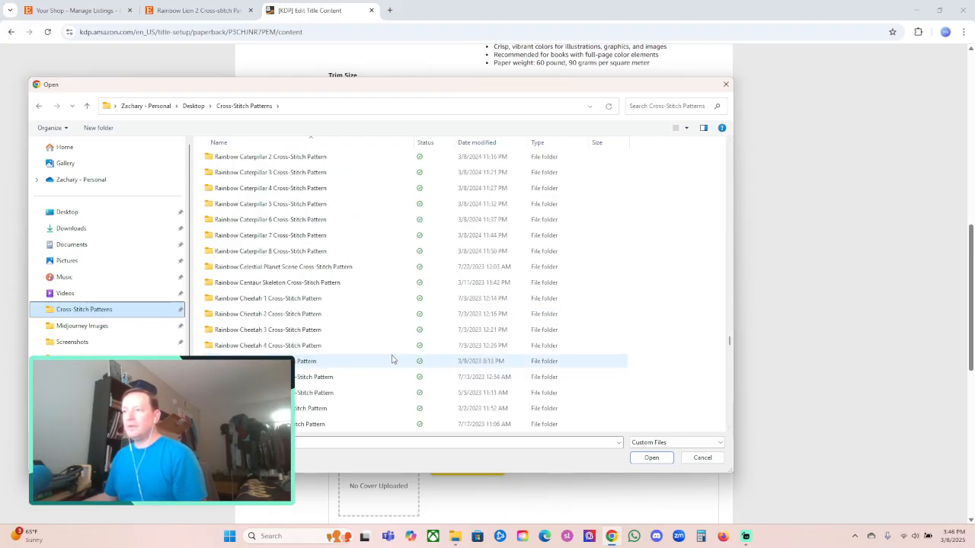
pyautogui.scroll(-10, 394, 358)
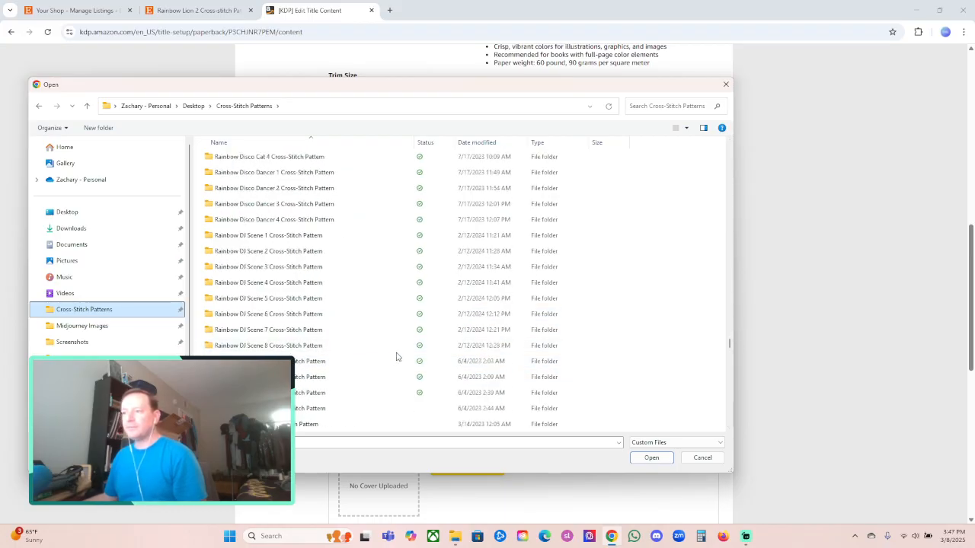
pyautogui.scroll(-4, 396, 356)
pyautogui.scroll(-3, 396, 356)
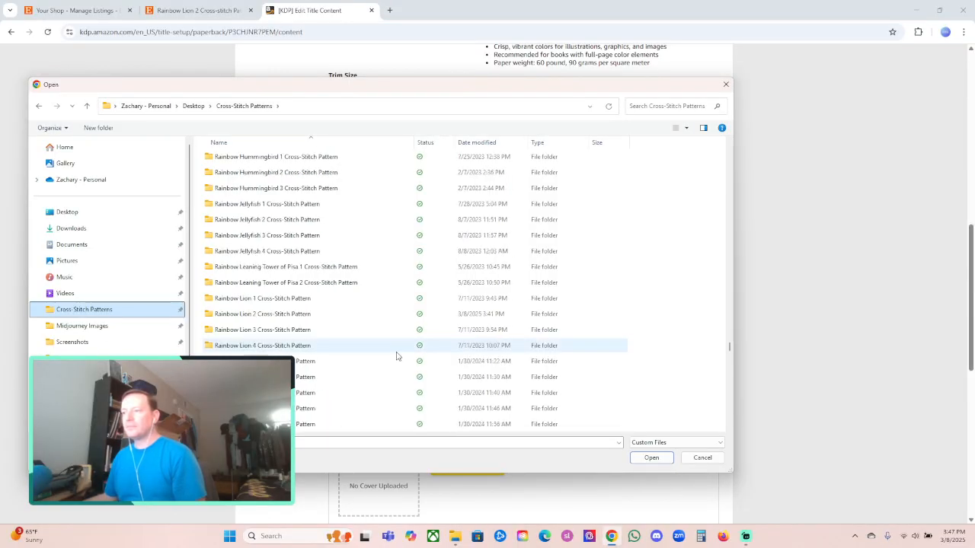
pyautogui.doubleClick(290, 316)
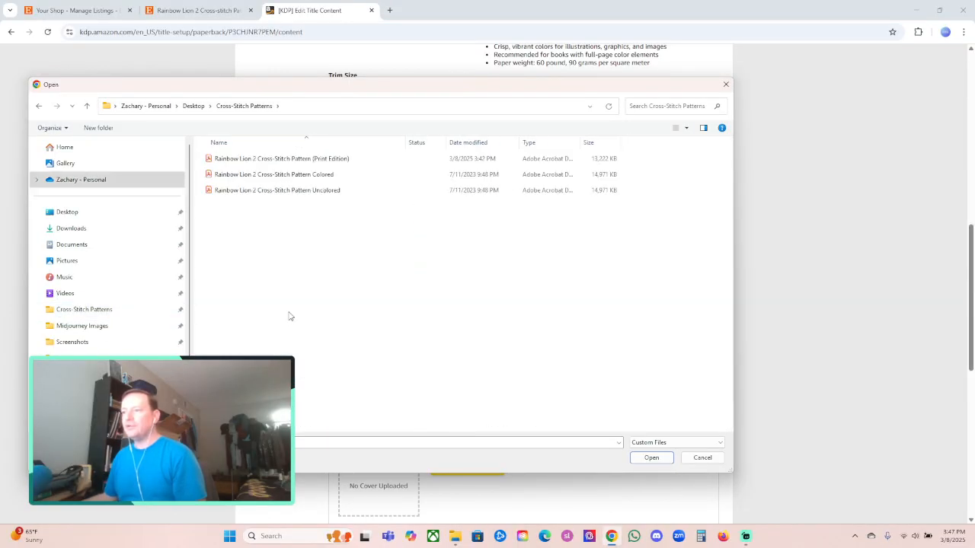
pyautogui.click(317, 161)
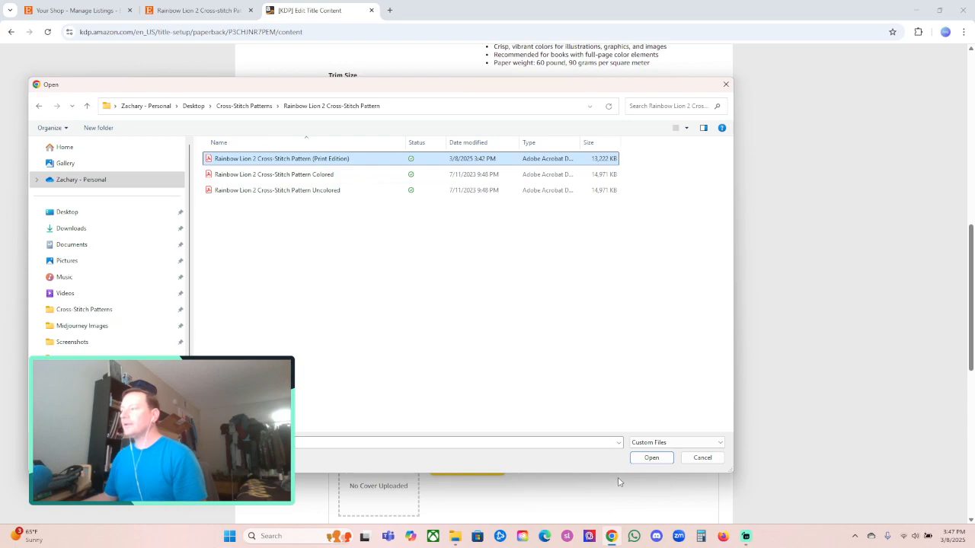
pyautogui.click(653, 459)
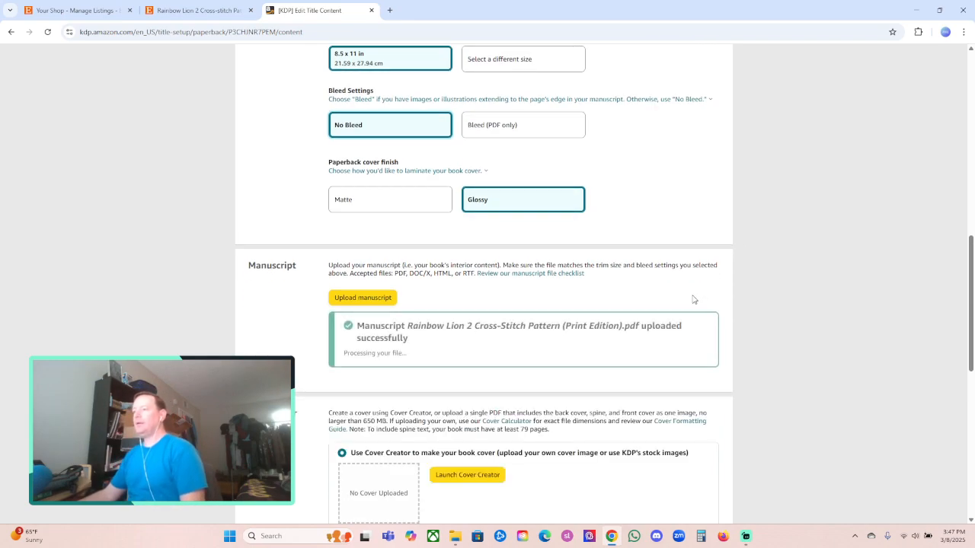
# Step: Launch Cover Creator and upload the "Rainbow Lion 2 Cross-Stitch Pattern" image from the computer as the cover image
pyautogui.scroll(-5, 574, 304)
pyautogui.click(481, 276)
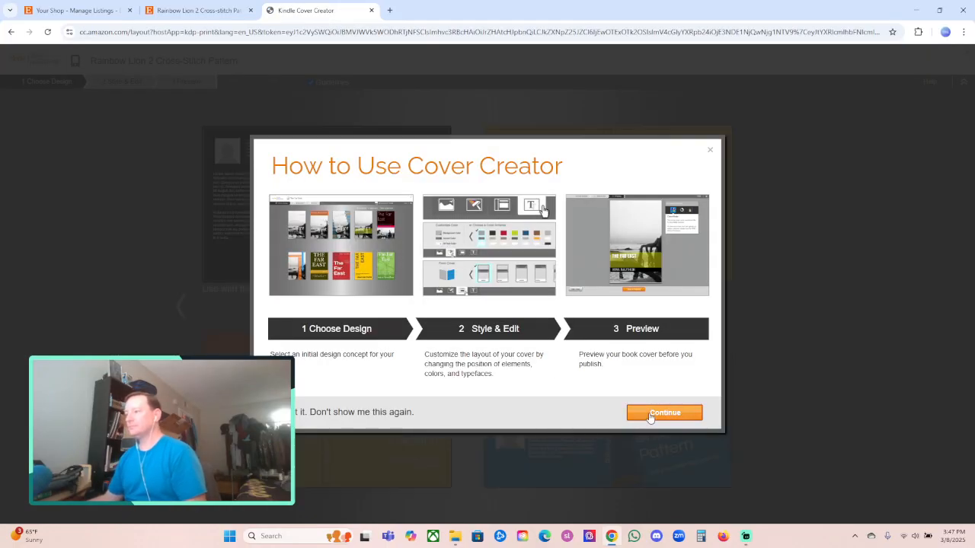
pyautogui.click(650, 418)
pyautogui.click(503, 326)
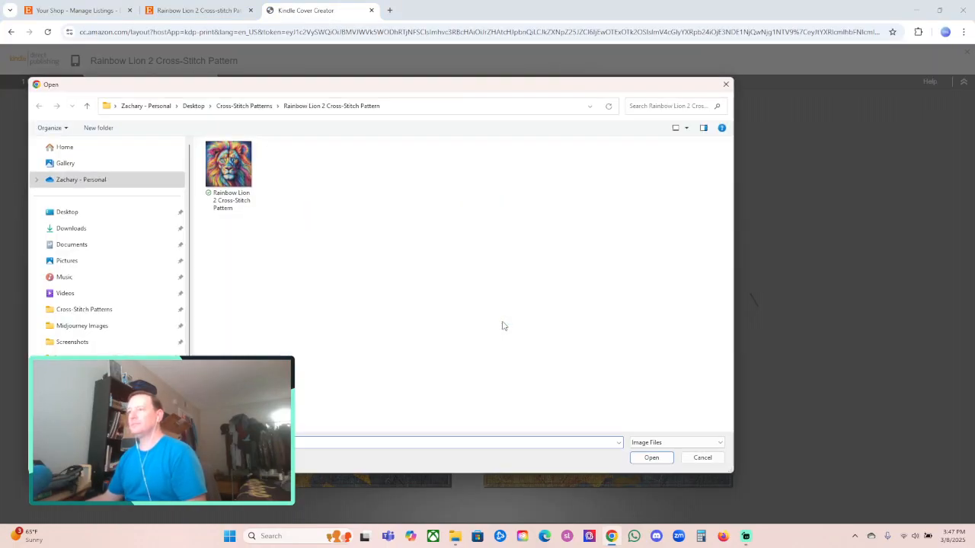
pyautogui.click(218, 164)
pyautogui.click(640, 459)
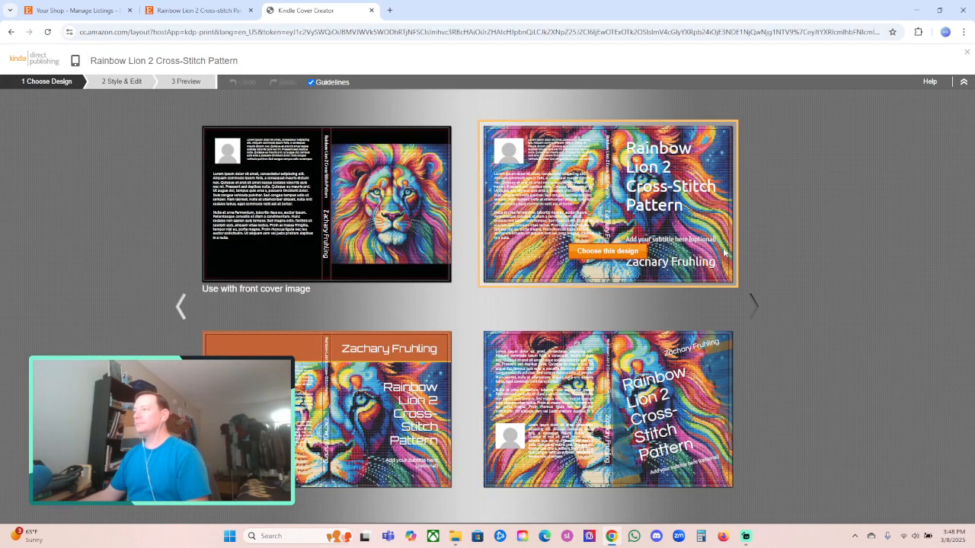
# Step: Choose the pink cover design with the black author band and apply its last layout, with the author band below the lion image
pyautogui.click(753, 305)
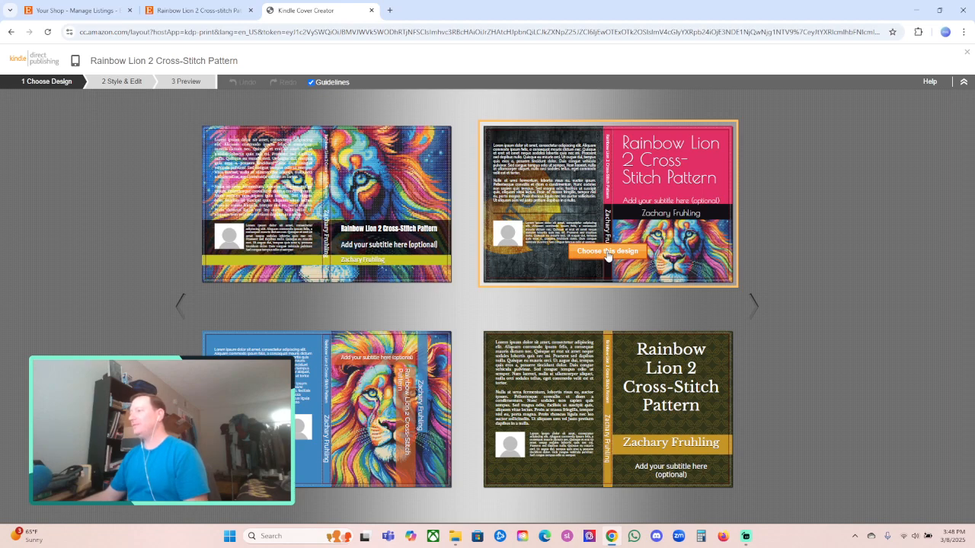
pyautogui.click(608, 252)
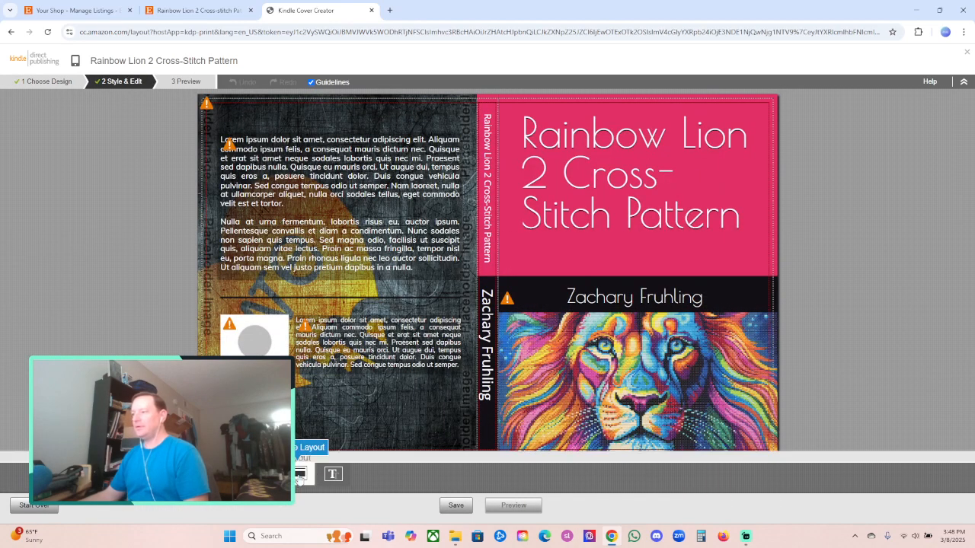
pyautogui.click(299, 475)
pyautogui.click(718, 427)
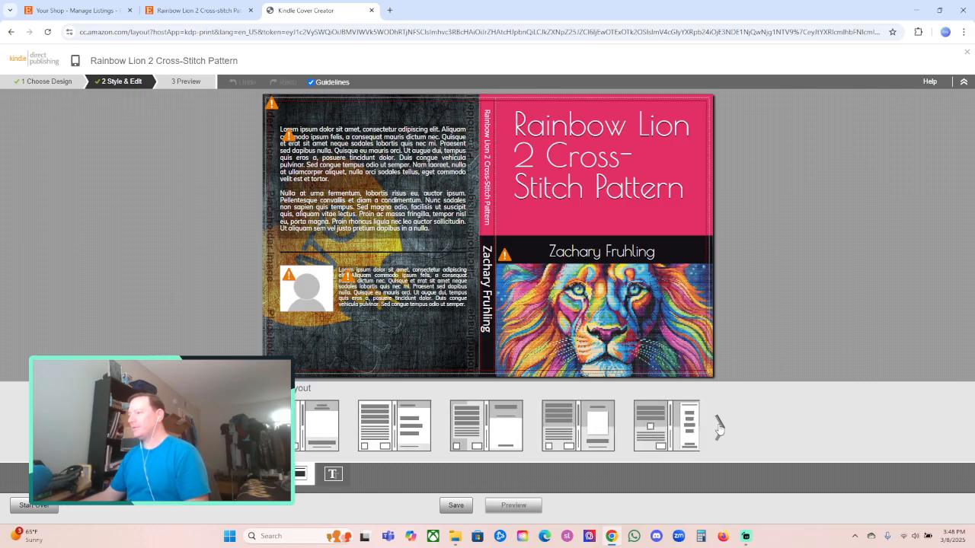
pyautogui.click(606, 432)
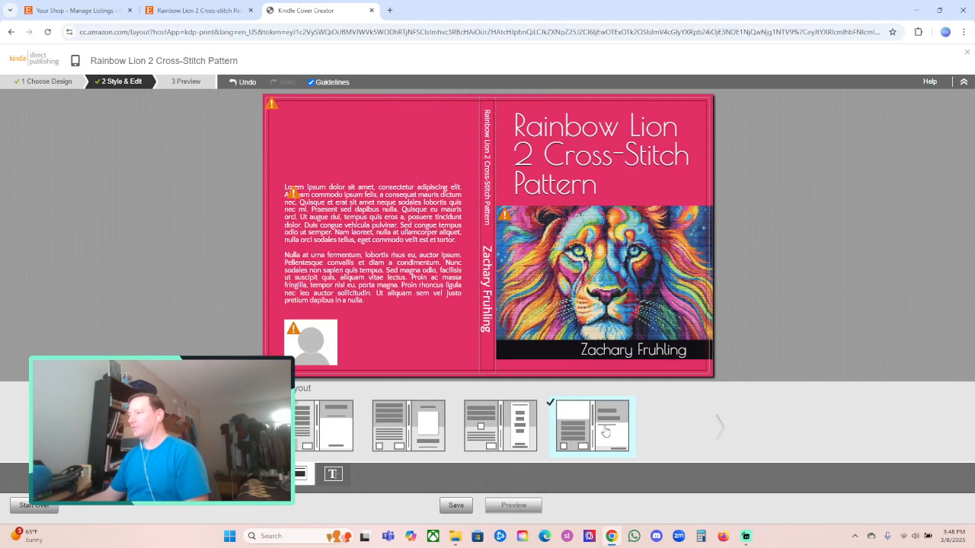
pyautogui.click(820, 308)
# Step: Replace the author name on the front cover with "Fruhling Designs" and center it
pyautogui.click(643, 423)
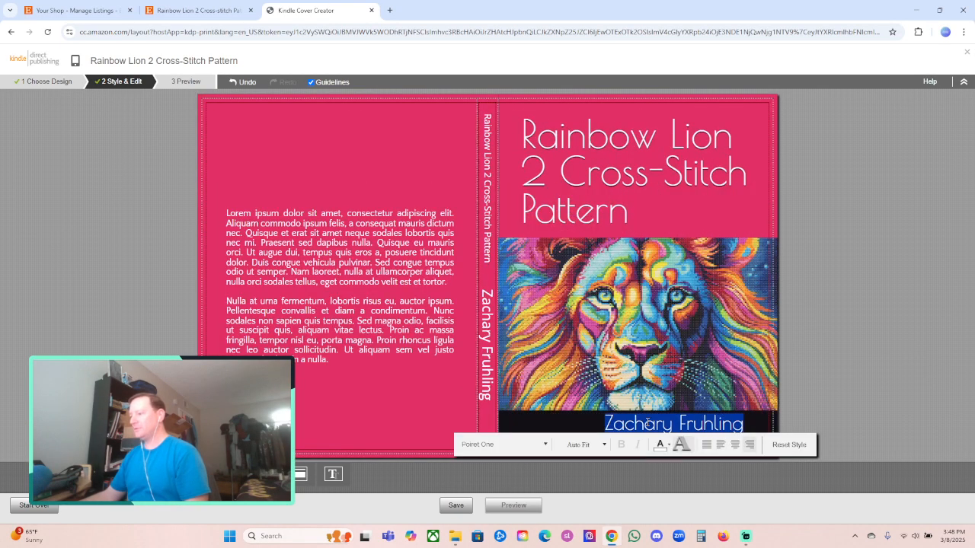
pyautogui.write('Fruhling Designs')
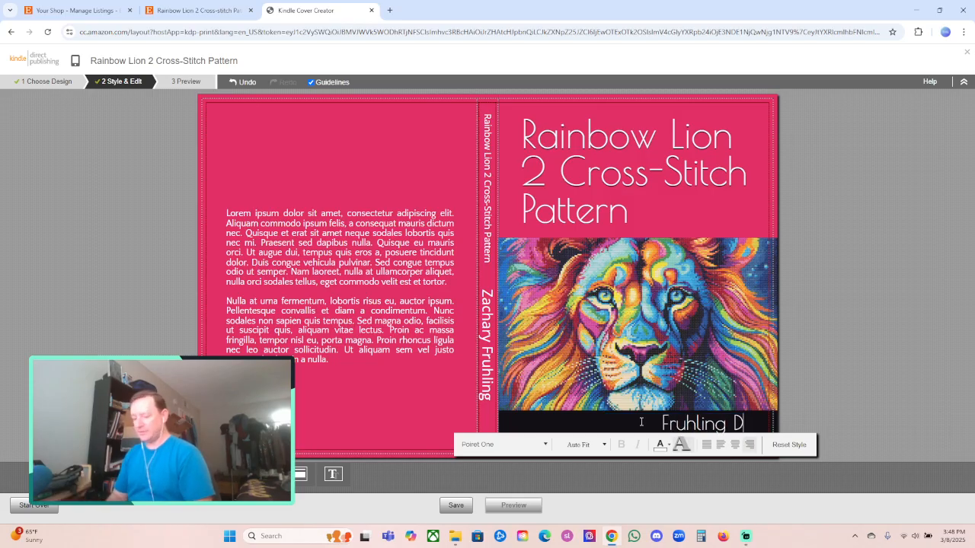
pyautogui.click(728, 444)
pyautogui.click(850, 336)
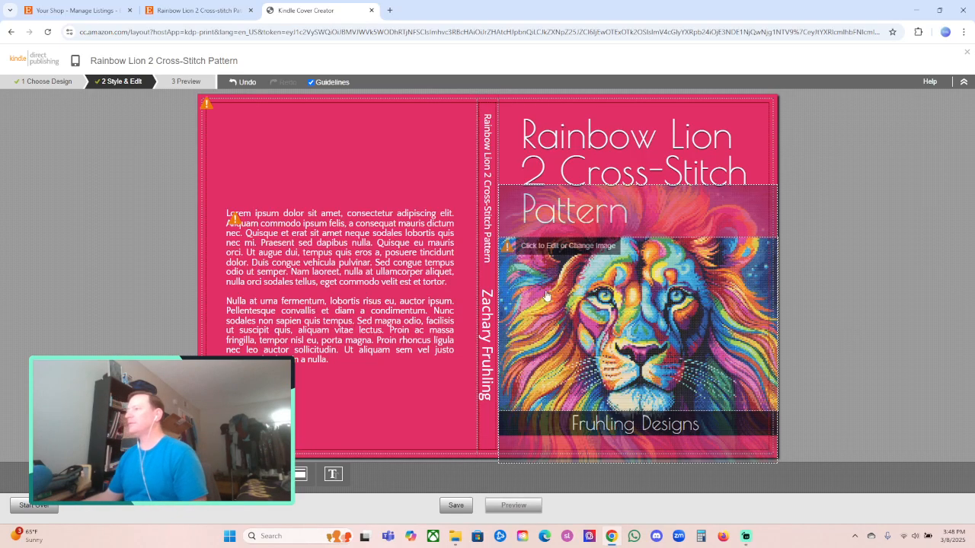
# Step: Replace the back cover placeholder text with '"Rainbow Lion 2" cross-stitch pattern from Fruhling Designs, print edition, 200 x 200'
pyautogui.click(306, 283)
pyautogui.write('"Rainbow Lion 2')
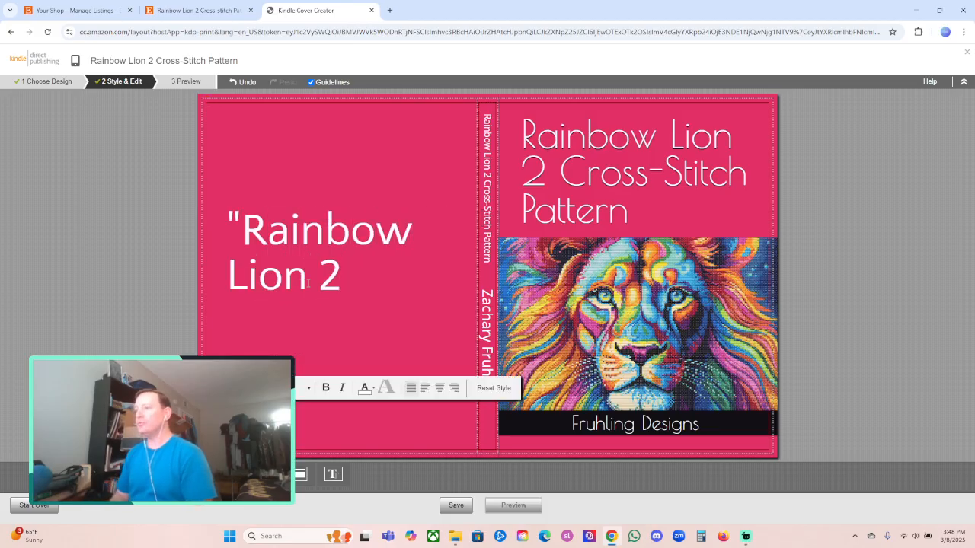
pyautogui.write('" ')
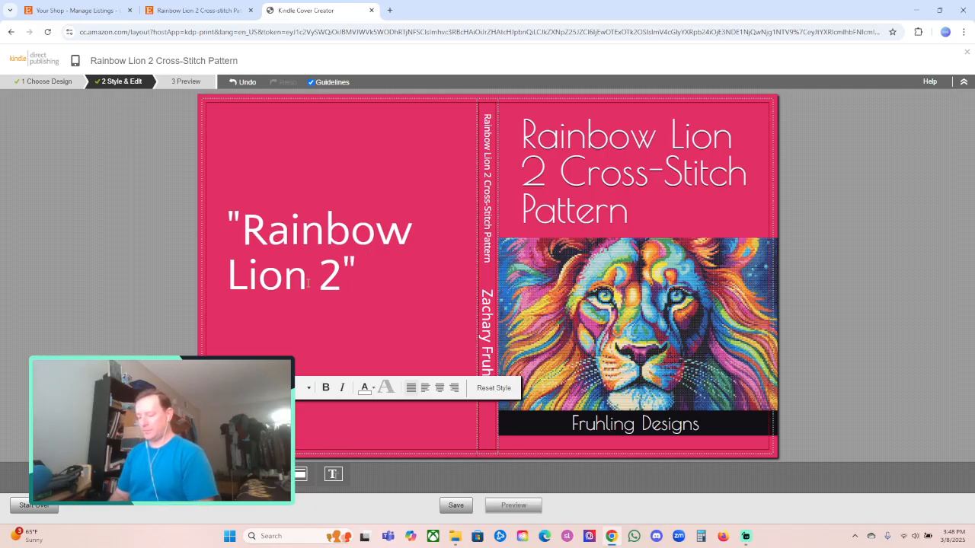
pyautogui.write('cross-stit')
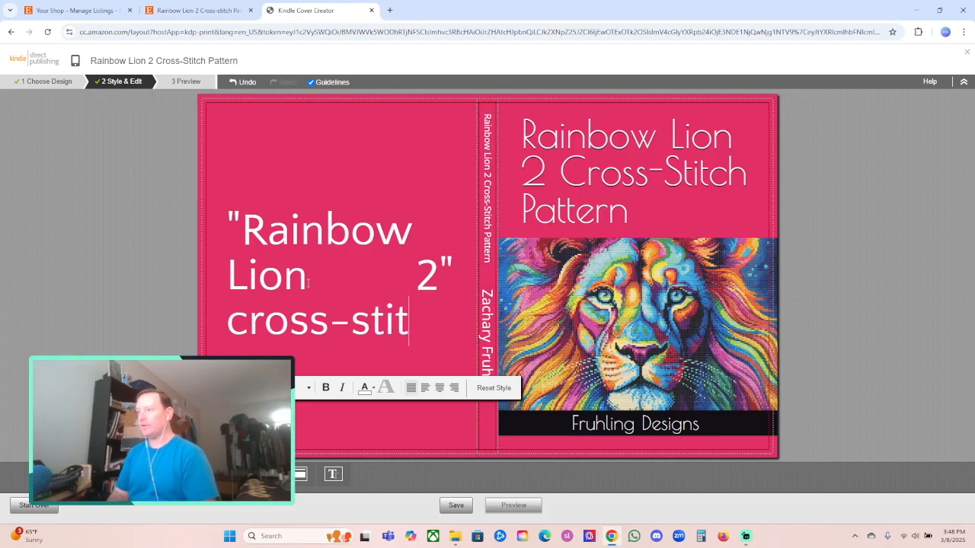
pyautogui.write('ch pattern from F')
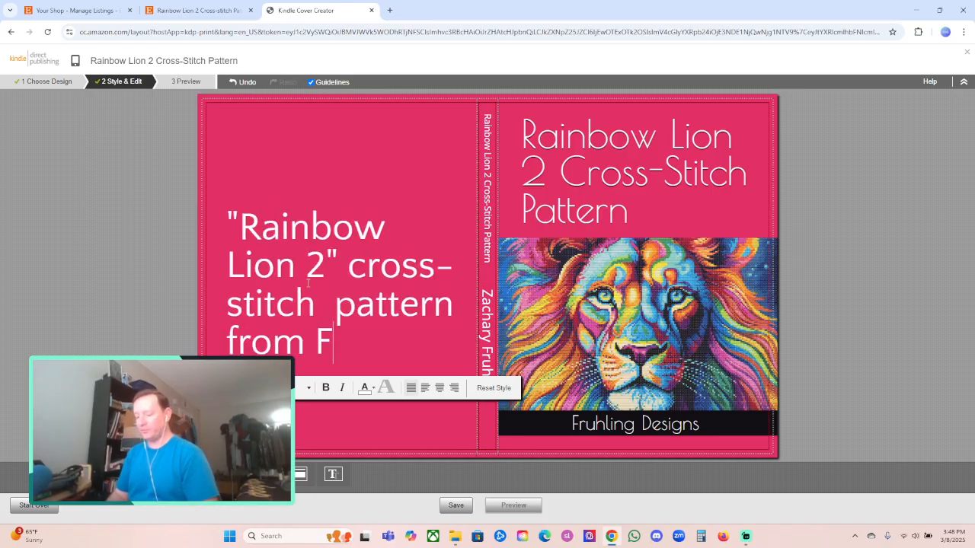
pyautogui.write('ruhling Designs')
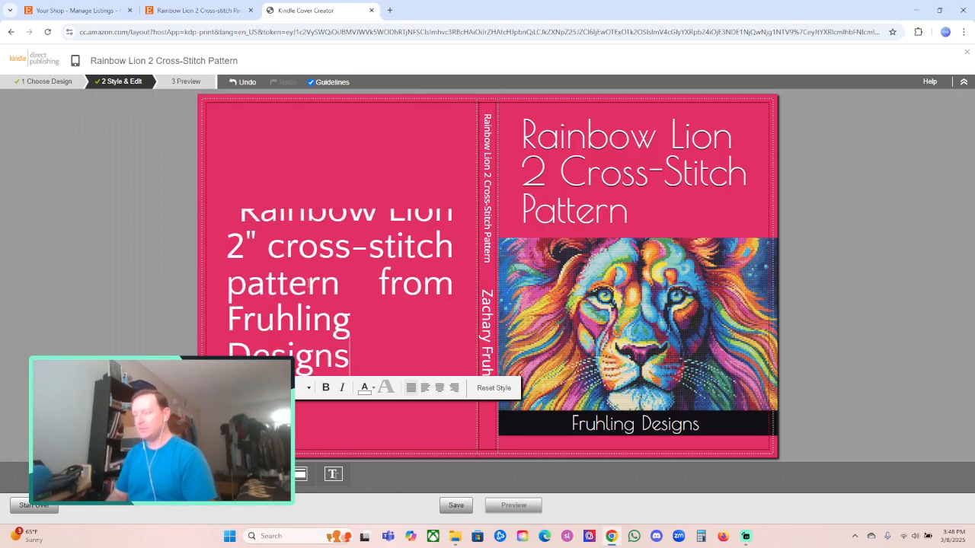
pyautogui.write(', print editio')
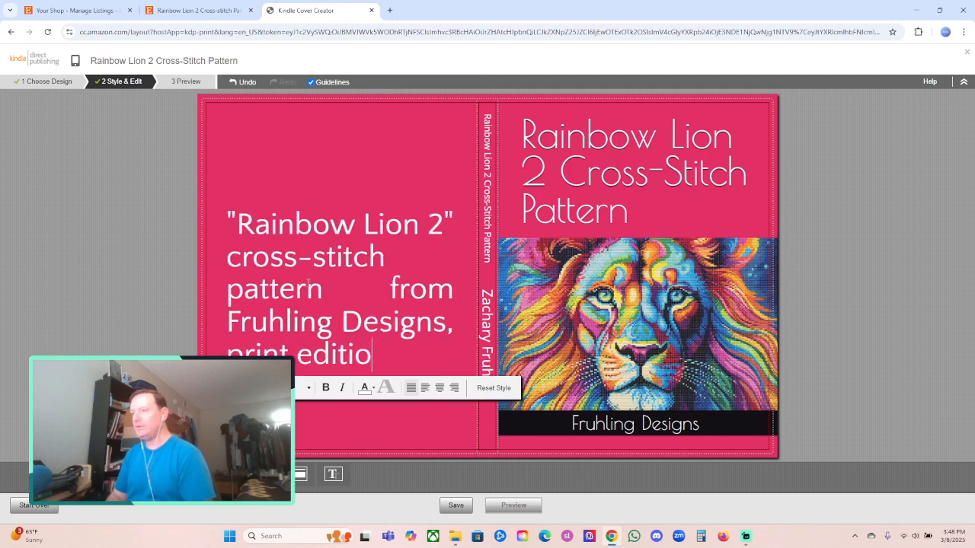
pyautogui.write('n, 200 x 200')
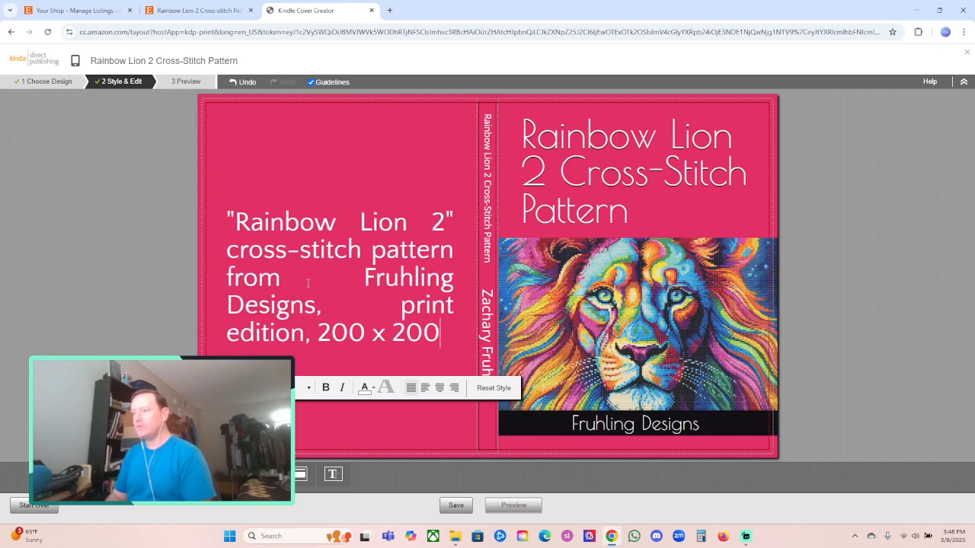
# Step: Complete the back cover text with "stitches, complete with list of needed cross-stitch floss/thread." and left-align it
pyautogui.write(' stitches, com')
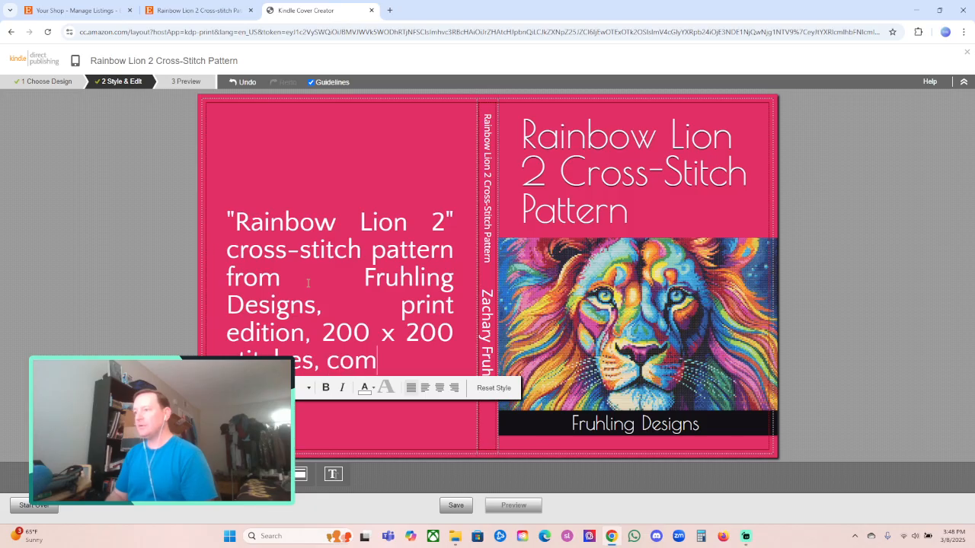
pyautogui.write('plete with list oif')
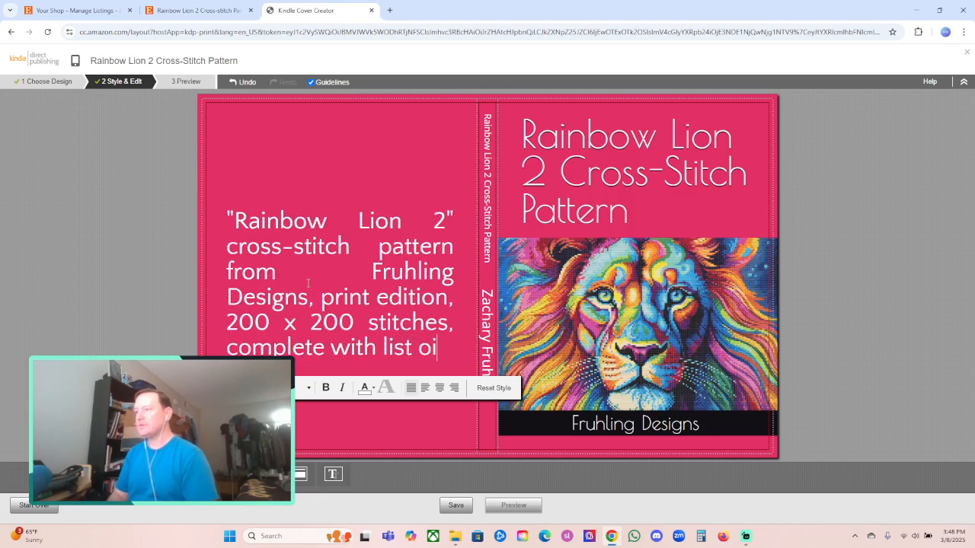
pyautogui.press('BackSpace')
pyautogui.press('BackSpace')
pyautogui.write('f needed c')
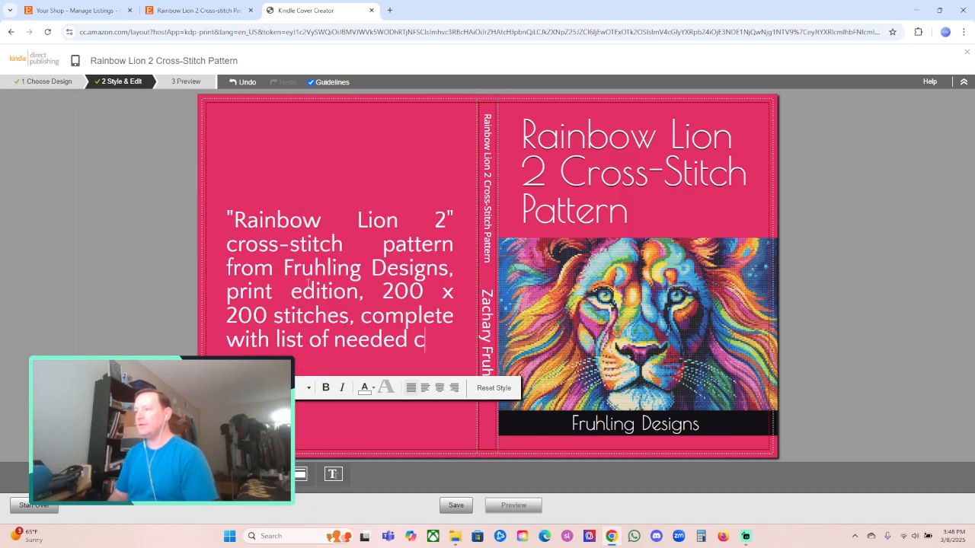
pyautogui.write('olotitch flo')
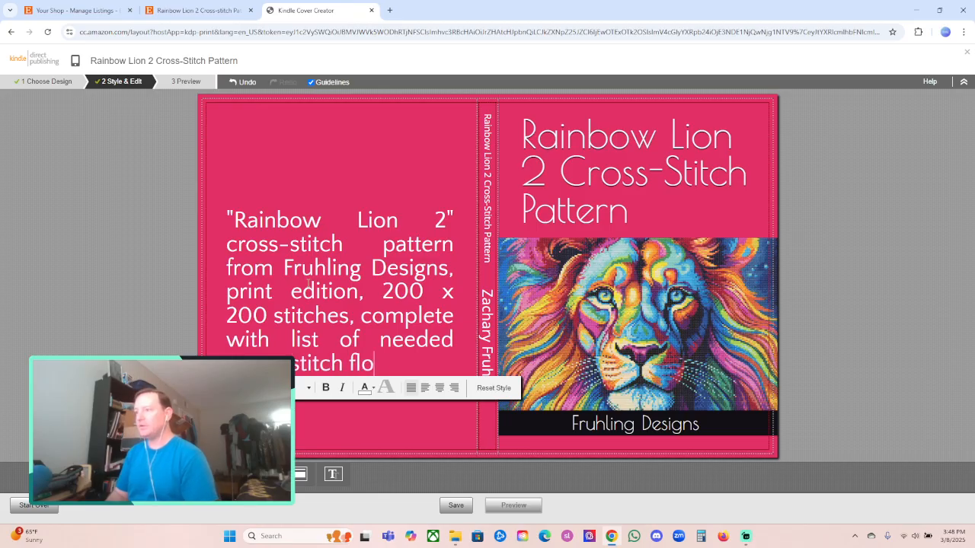
pyautogui.write('ss/thread.')
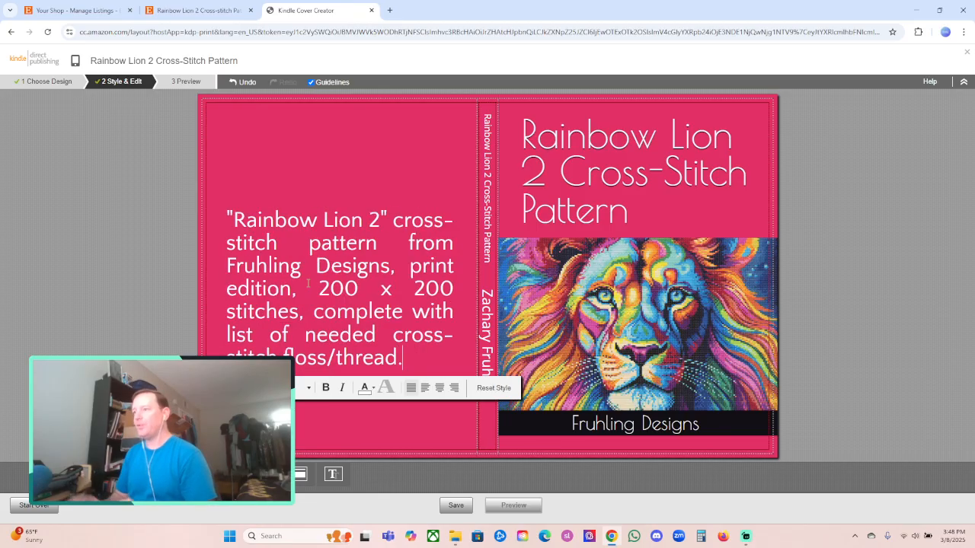
pyautogui.click(425, 393)
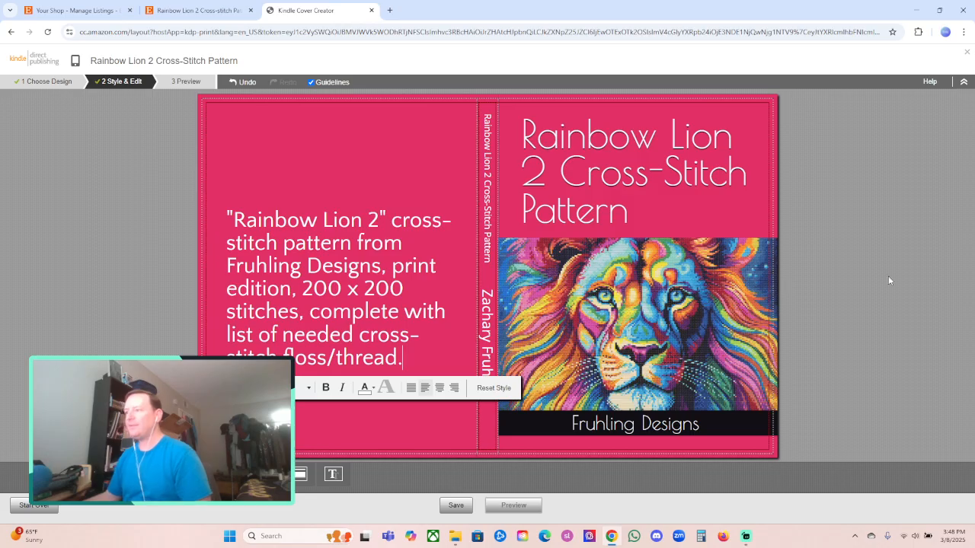
pyautogui.click(888, 275)
# Step: Upload the "Rainbow Lion 2 Cross-Stitch Pattern" image from the computer into the back cover's author photo placeholder
pyautogui.click(237, 386)
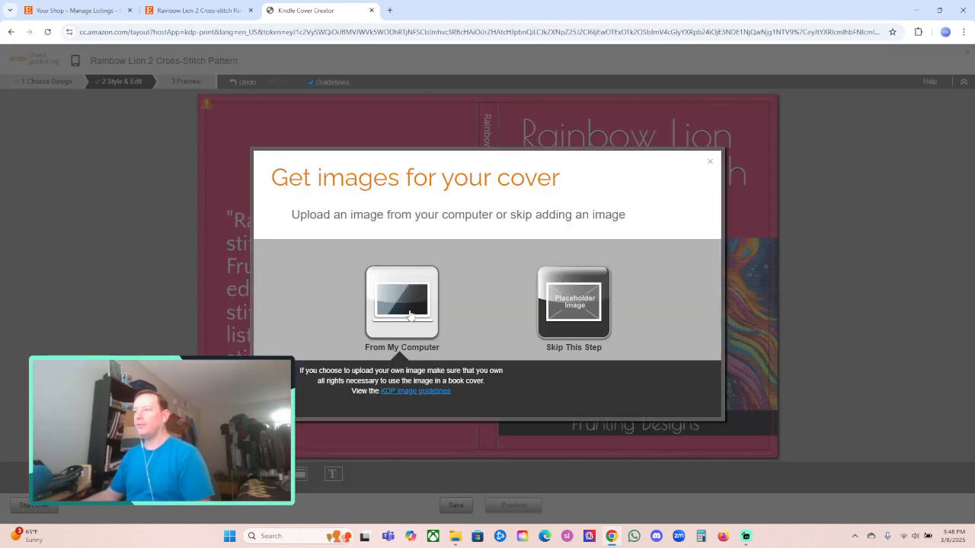
pyautogui.click(411, 313)
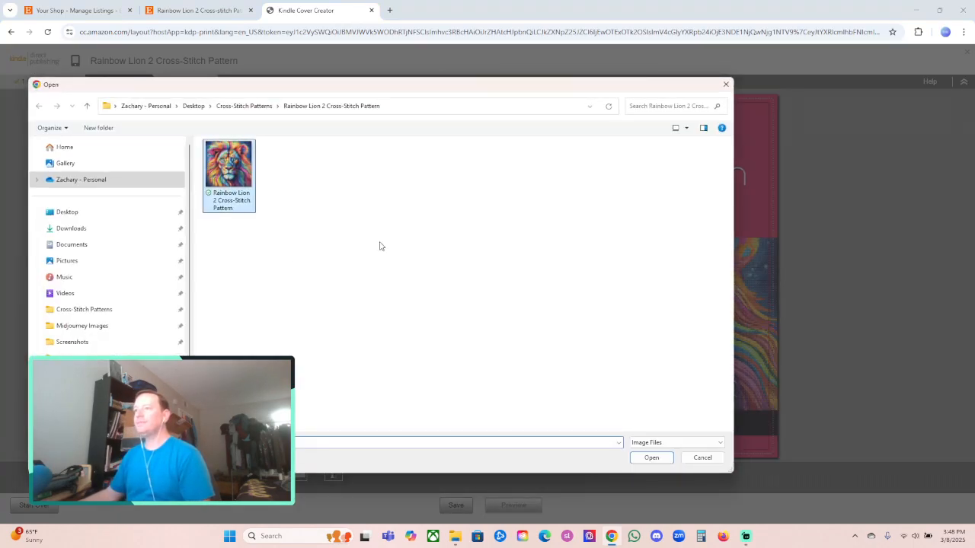
pyautogui.click(651, 458)
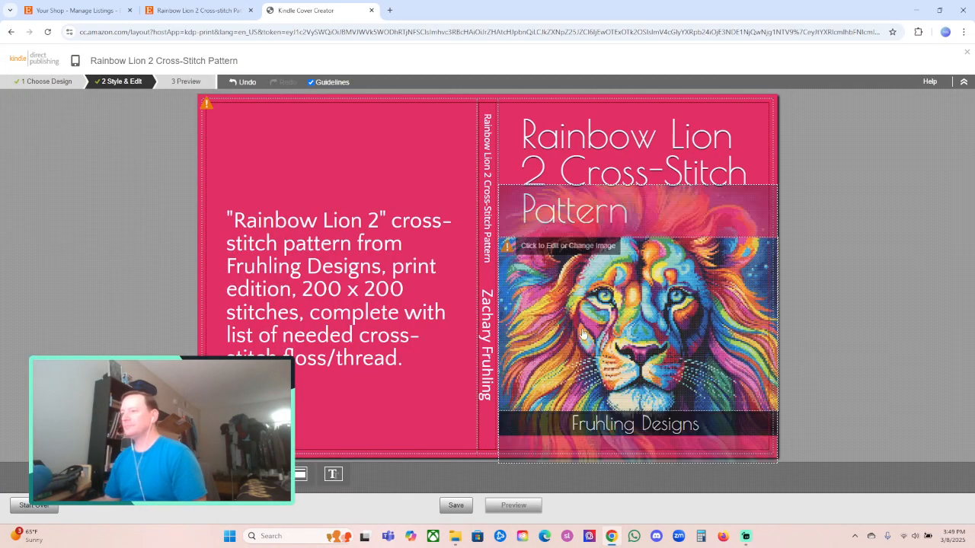
# Step: Open the "Rainbow Lion 2 Cross-Stitch Pattern" image file for the back cover's author photo
pyautogui.click(295, 181)
pyautogui.click(467, 306)
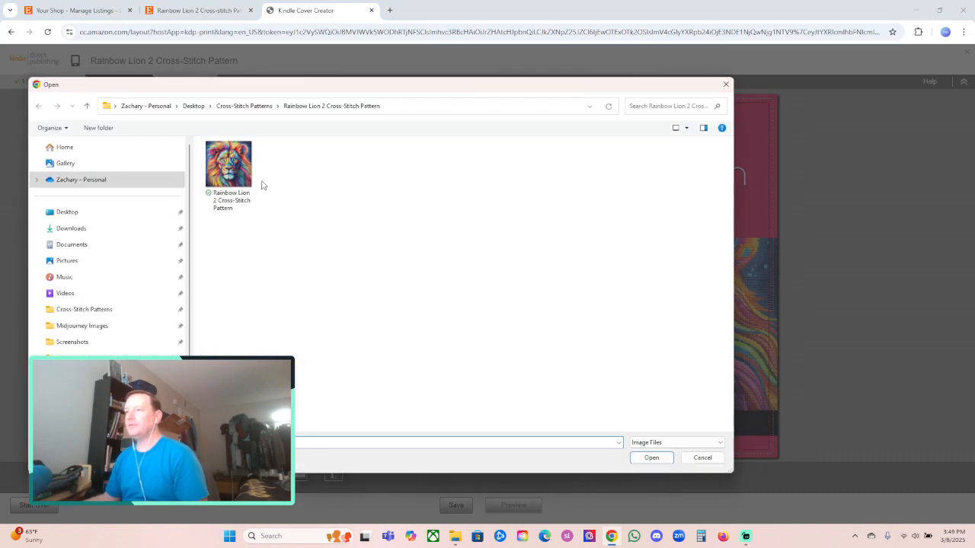
pyautogui.click(649, 458)
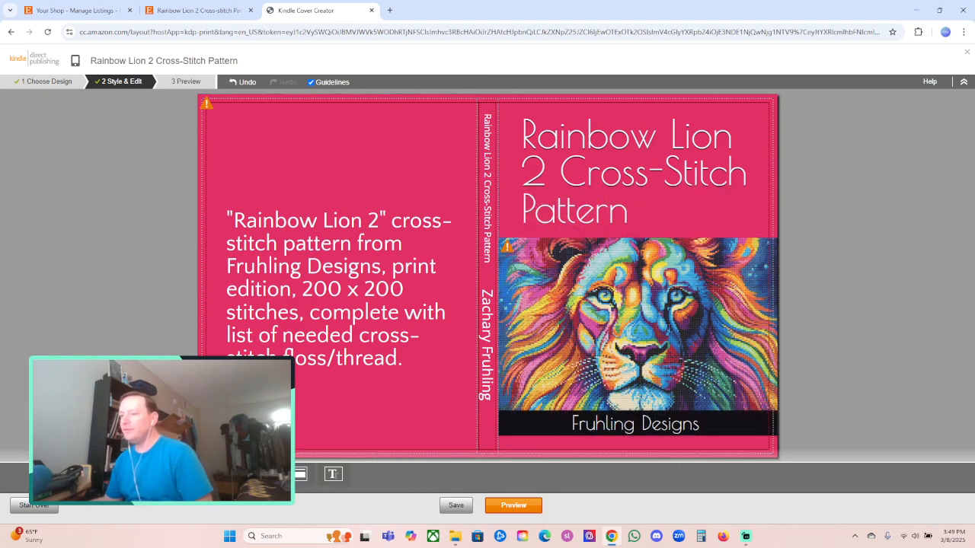
# Step: Apply the dark red and dark green color scheme with pale blue text to the cover
pyautogui.click(267, 474)
pyautogui.click(689, 428)
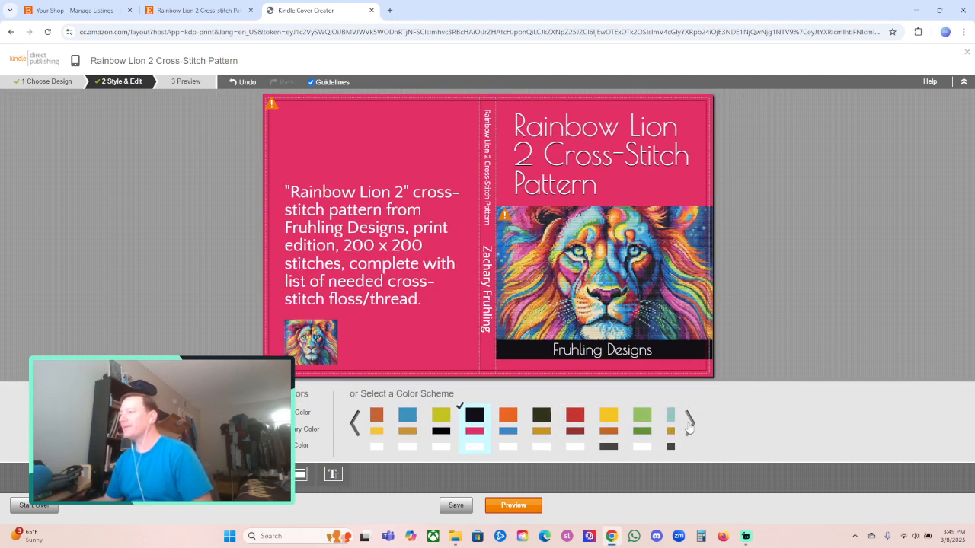
pyautogui.click(690, 428)
pyautogui.click(689, 428)
pyautogui.click(690, 428)
pyautogui.click(690, 428)
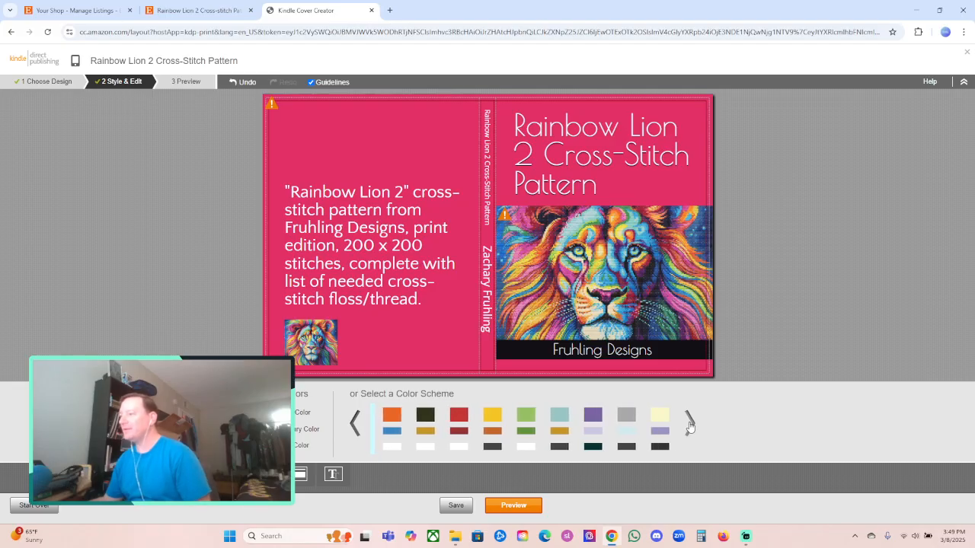
pyautogui.click(689, 428)
pyautogui.click(689, 428)
pyautogui.click(689, 428)
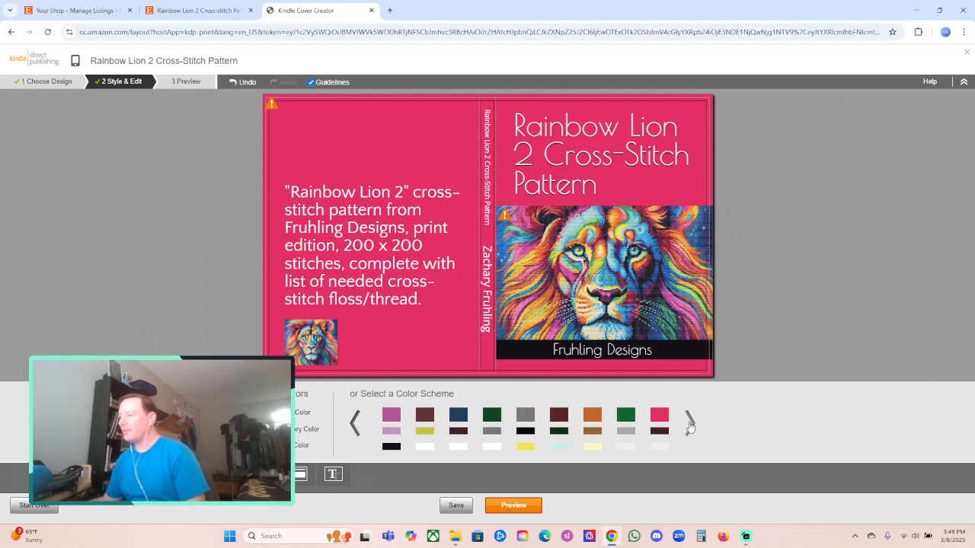
pyautogui.click(689, 428)
pyautogui.click(689, 428)
pyautogui.click(689, 428)
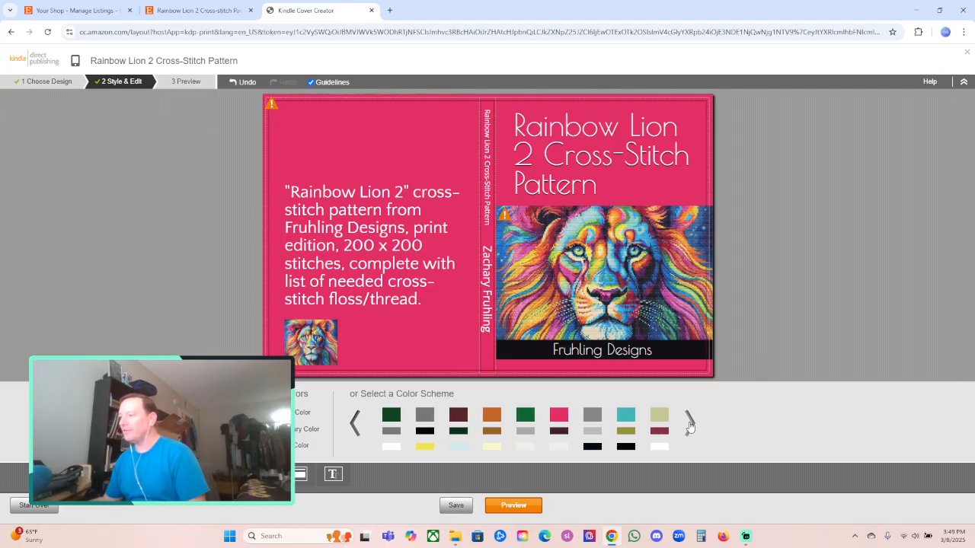
pyautogui.click(457, 427)
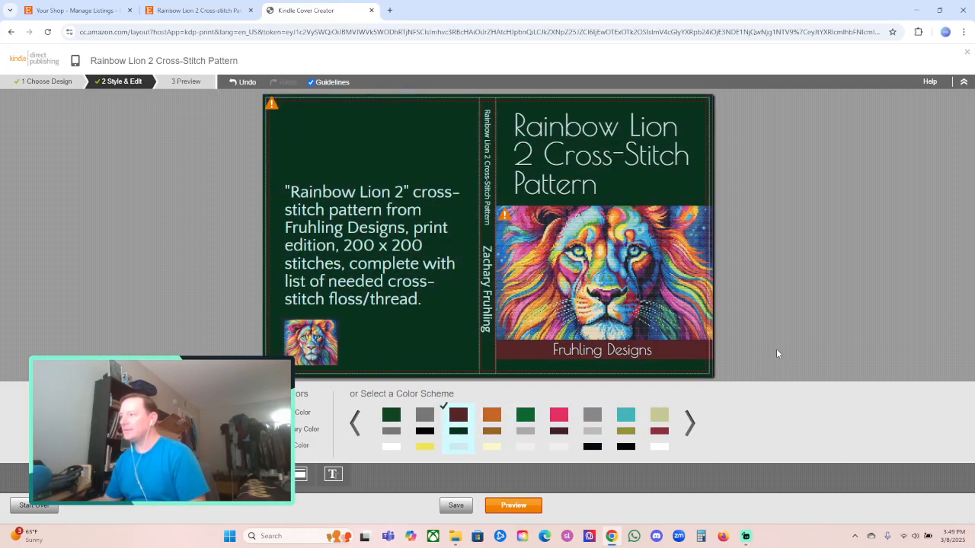
pyautogui.click(829, 325)
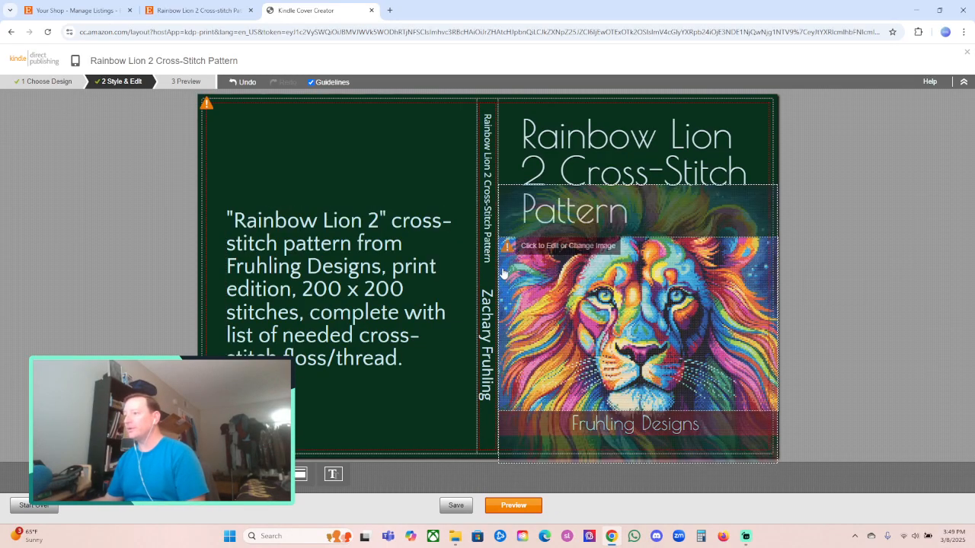
# Step: Replace the author name on the spine with "Fruhling Designs"
pyautogui.tripleClick(488, 377)
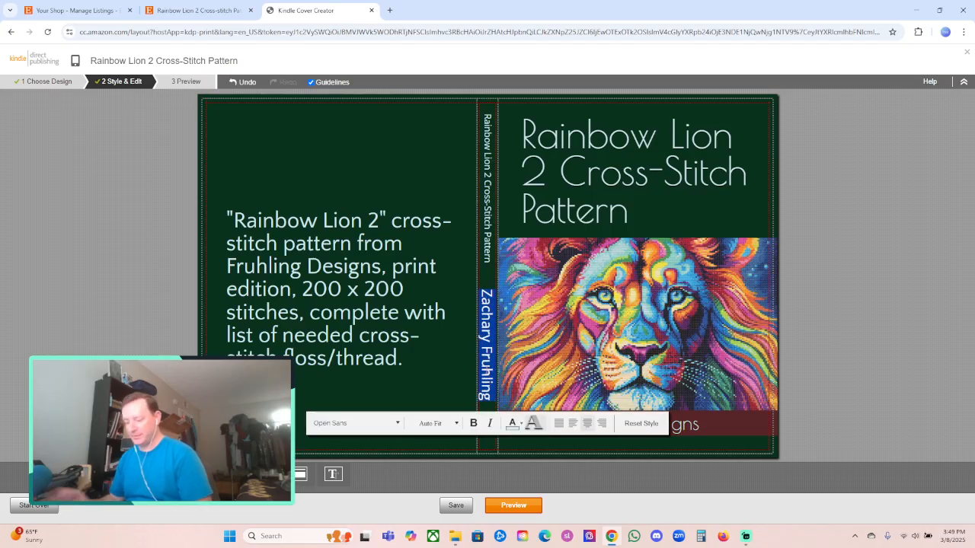
pyautogui.write('Fruhling Designs')
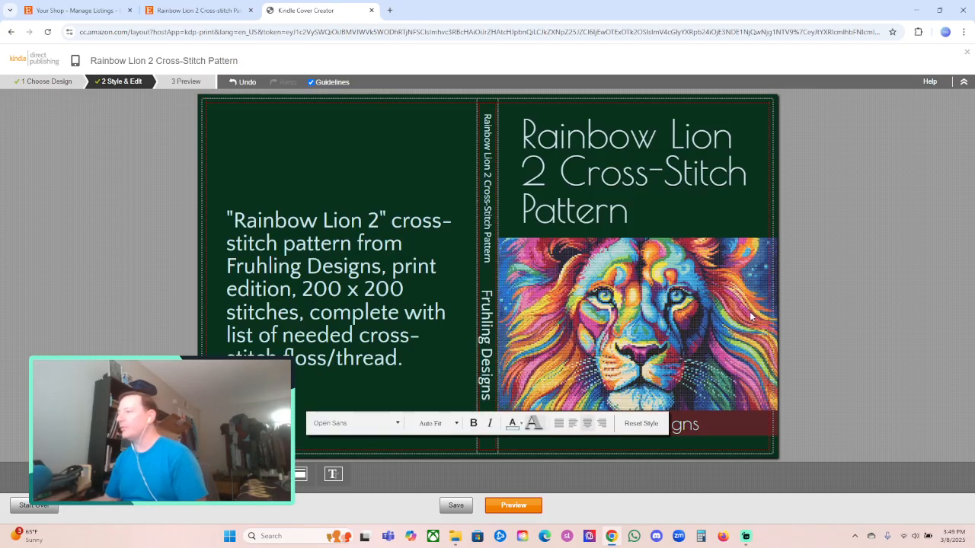
pyautogui.click(884, 322)
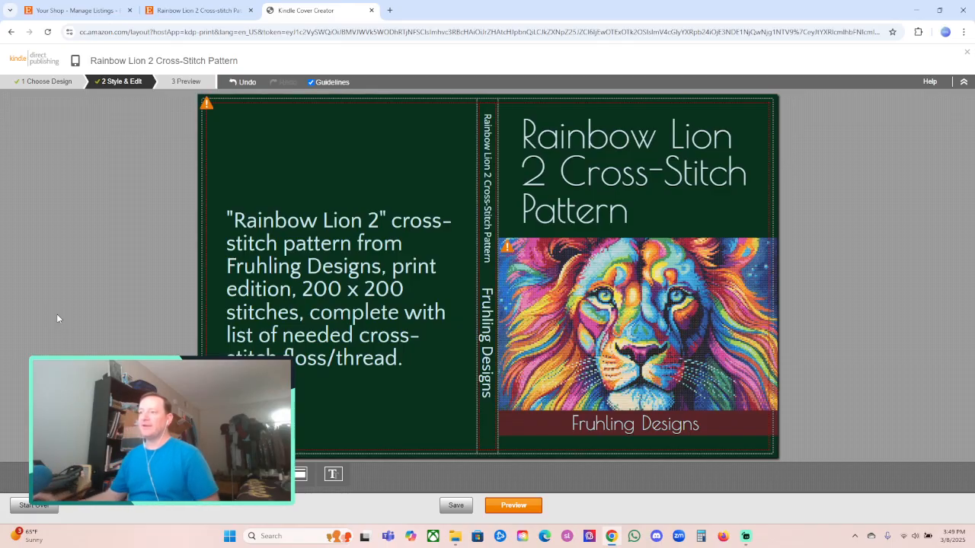
# Step: Preview the complete cover, then save and submit it to the paperback's content setup
pyautogui.click(513, 506)
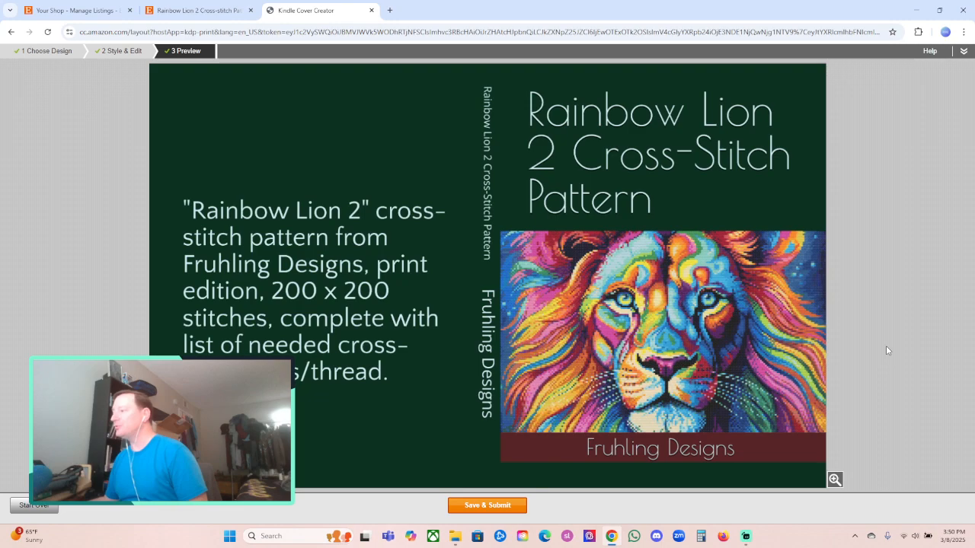
pyautogui.click(485, 510)
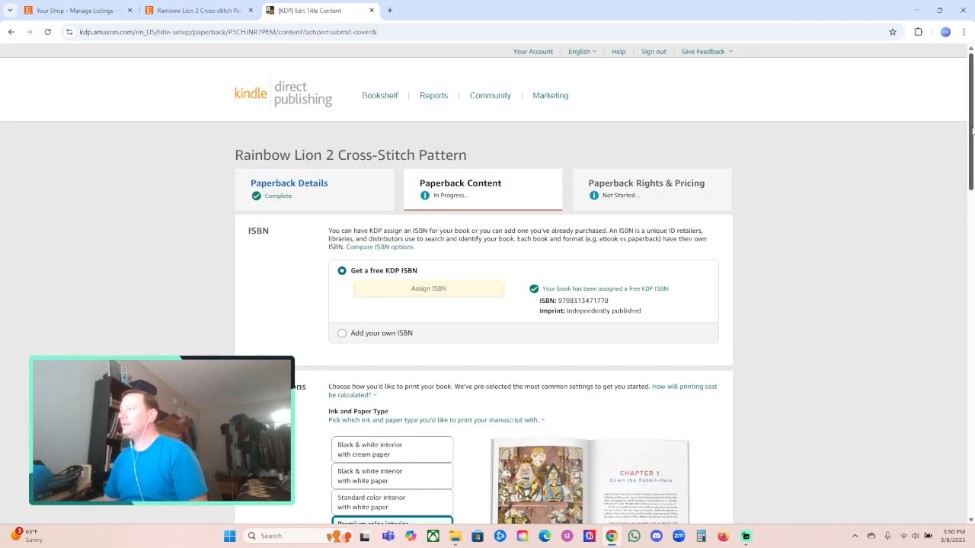
# Step: Declare AI-generated content: no texts, one or a few images with extensive editing made with "Midjourney", and no translations
pyautogui.moveTo(972, 131); pyautogui.dragTo(972, 415)
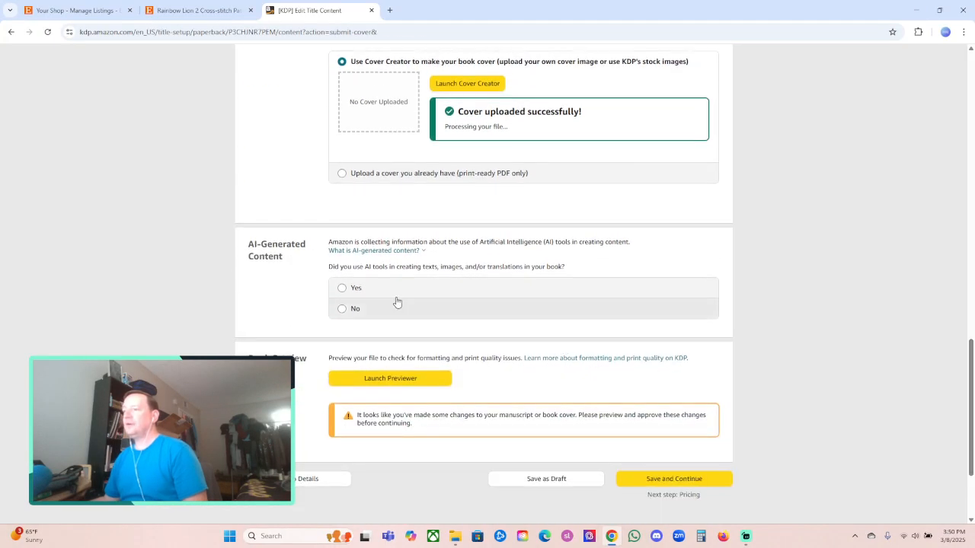
pyautogui.click(342, 288)
pyautogui.click(445, 306)
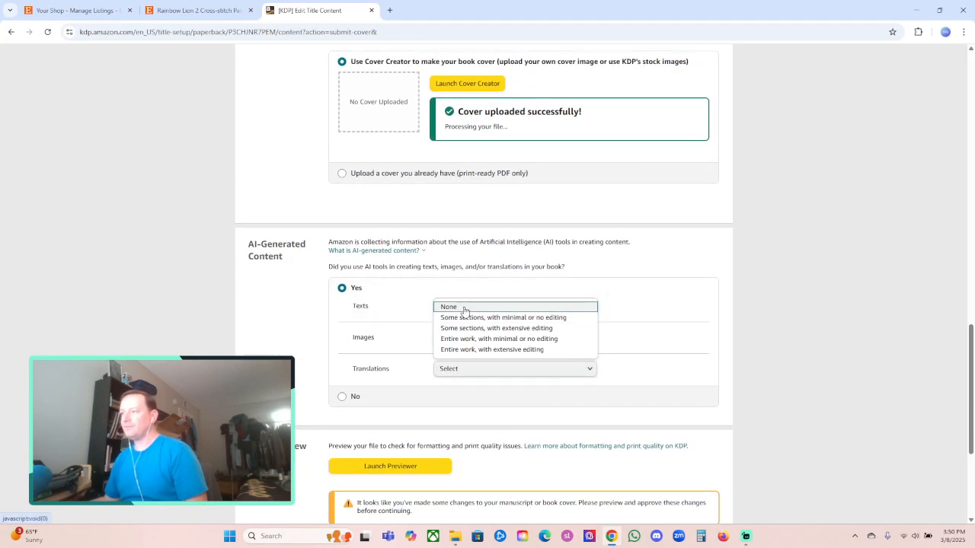
pyautogui.click(464, 308)
pyautogui.click(464, 340)
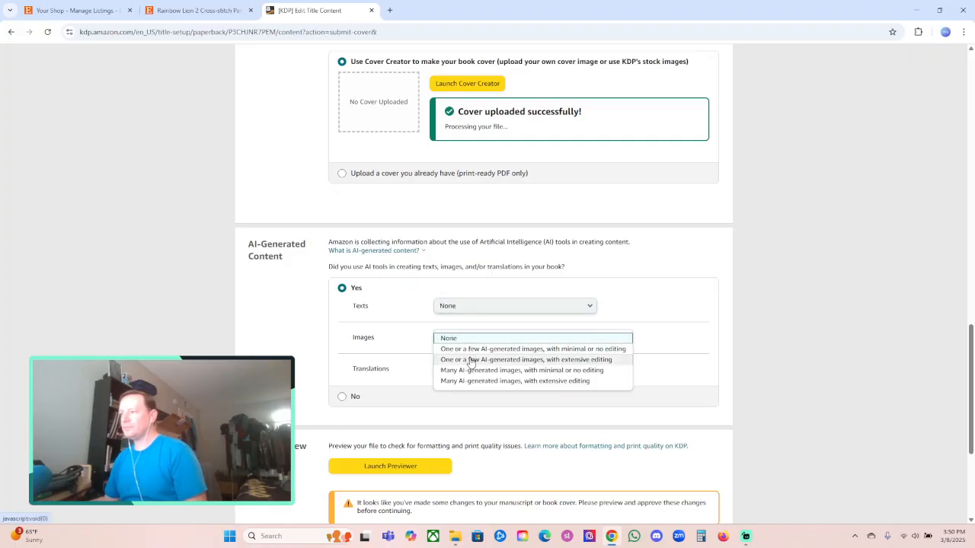
pyautogui.click(470, 360)
pyautogui.click(474, 368)
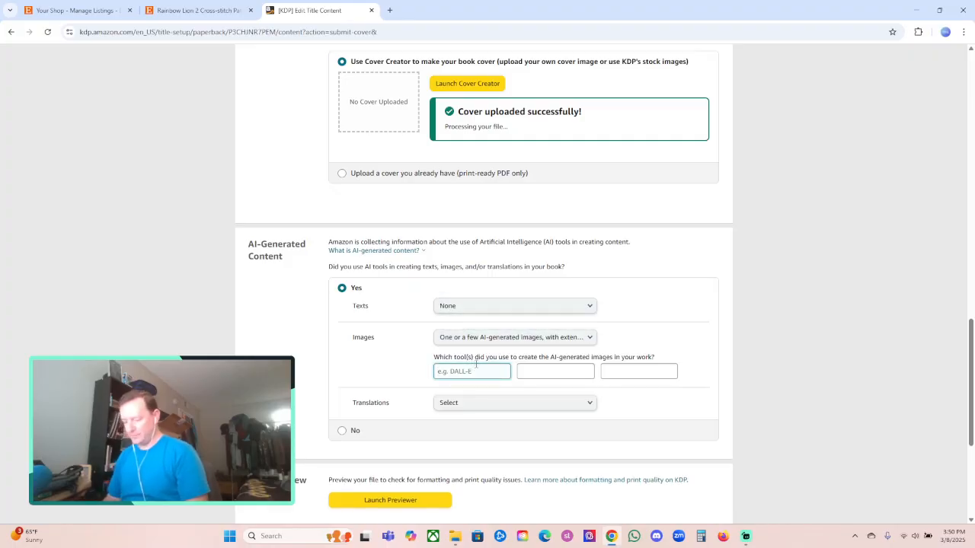
pyautogui.write('Midjourney')
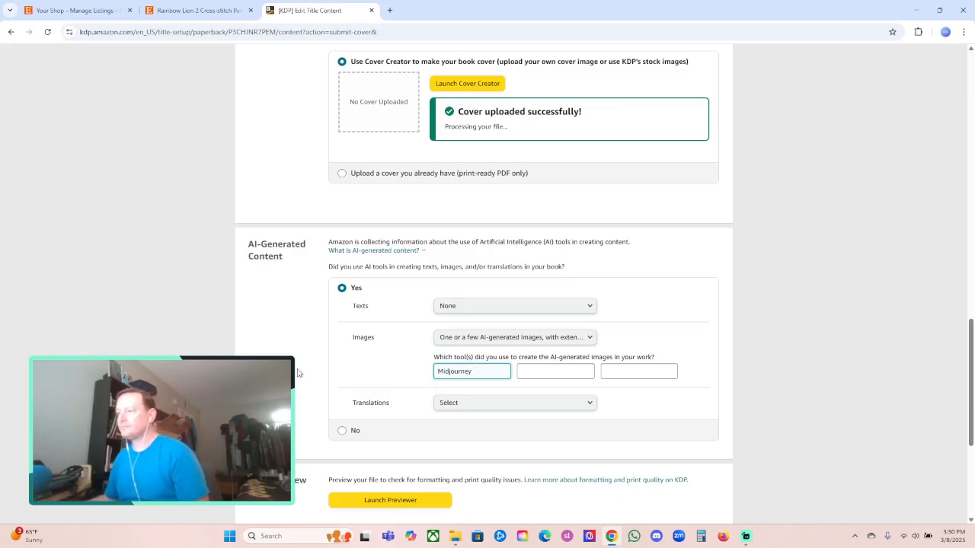
pyautogui.click(480, 402)
pyautogui.click(474, 404)
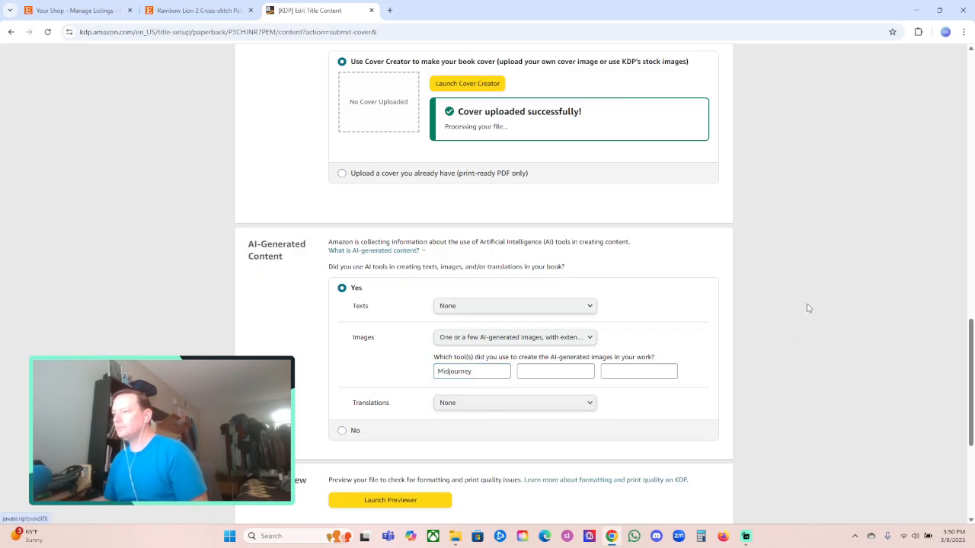
# Step: Launch the print previewer for the paperback's manuscript and cover
pyautogui.scroll(-2, 555, 355)
pyautogui.click(367, 347)
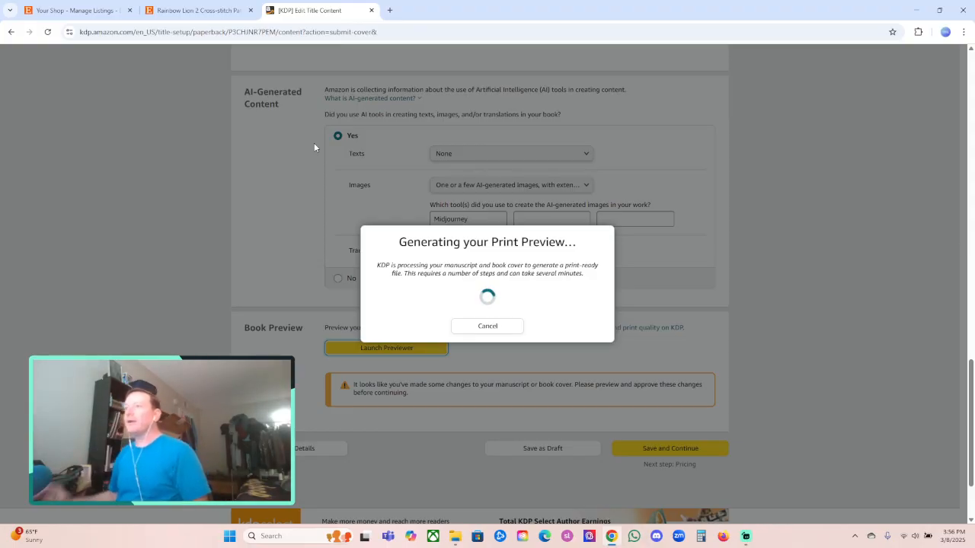
# Step: Switch to the Rainbow Lion 2 listing on Etsy and view its details and enlarged pattern image
pyautogui.click(184, 10)
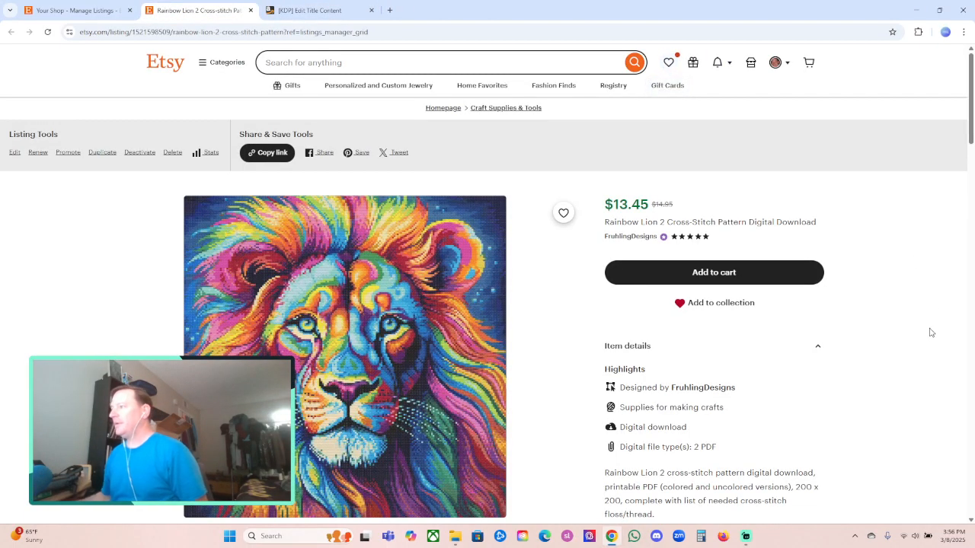
pyautogui.scroll(-3, 920, 320)
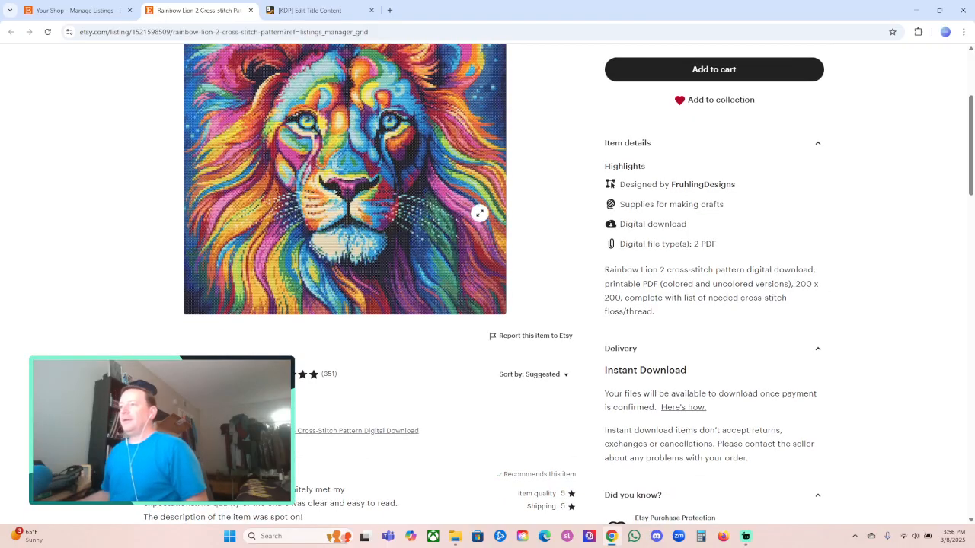
pyautogui.click(356, 211)
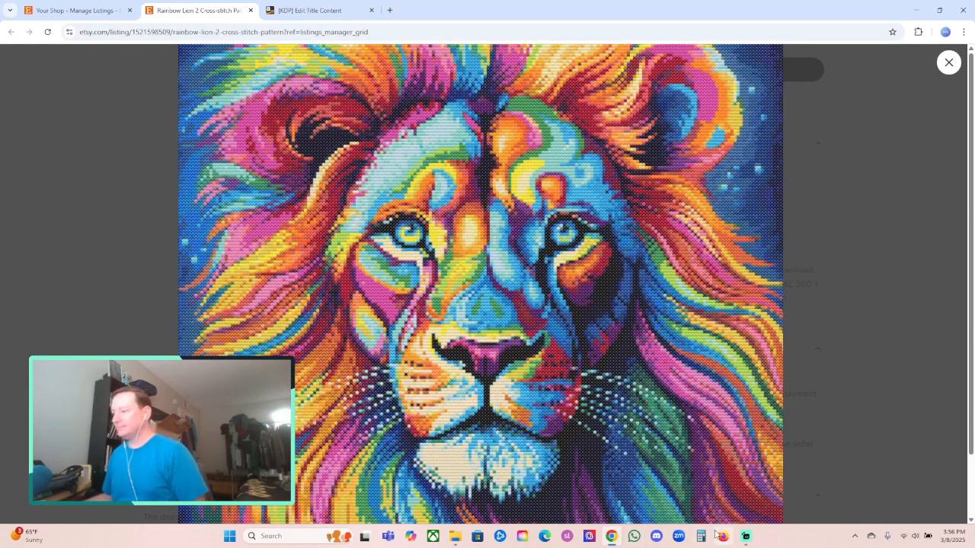
pyautogui.moveTo(747, 539)
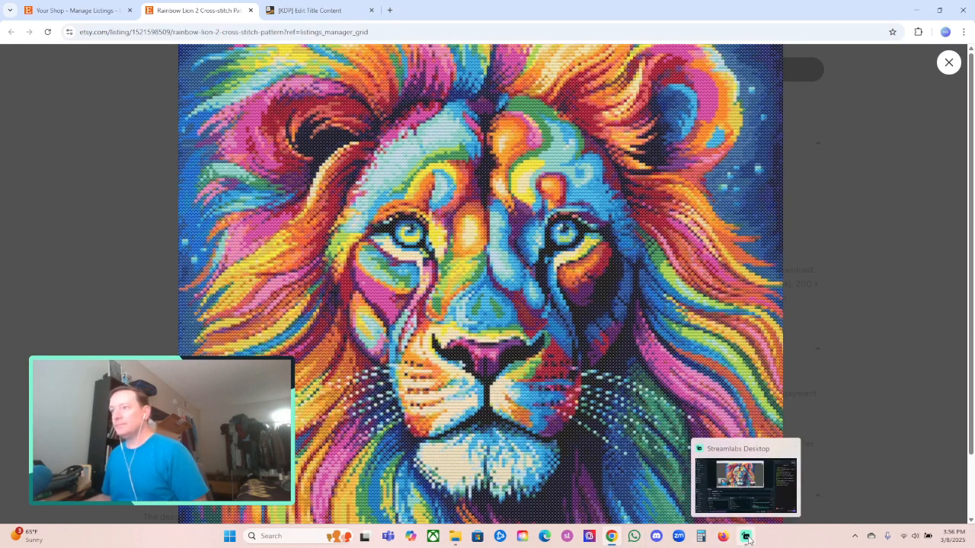
pyautogui.click(949, 64)
# Step: Return to the KDP print preview and have the interior file scaled to match the book's trim size
pyautogui.click(349, 16)
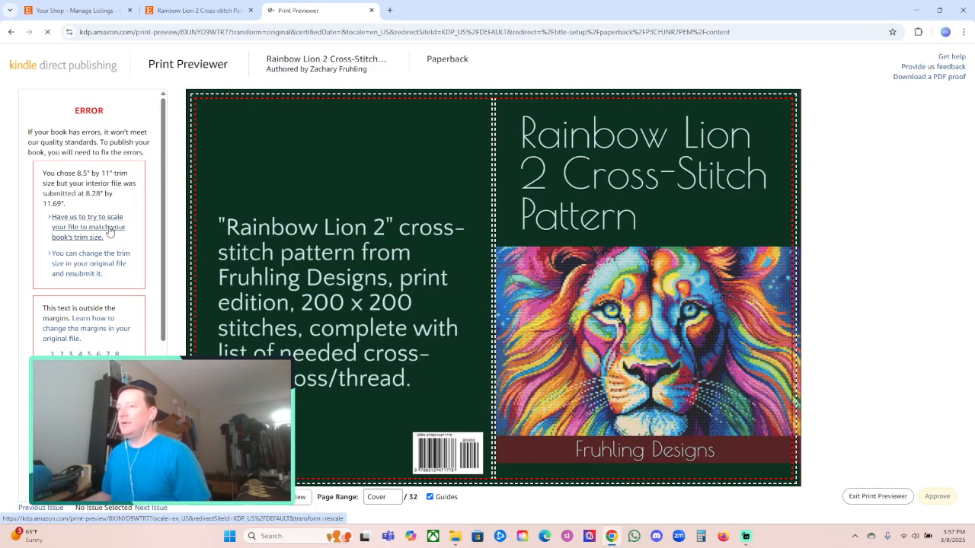
pyautogui.click(102, 232)
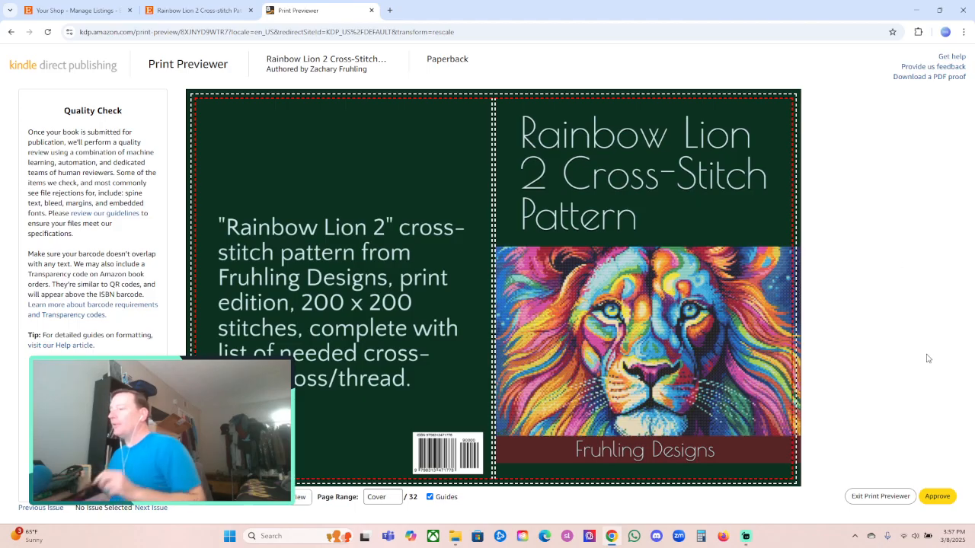
# Step: Page through the whole print preview from the cover to page 32, checking the pattern charts and floss lists
pyautogui.moveTo(760, 324)
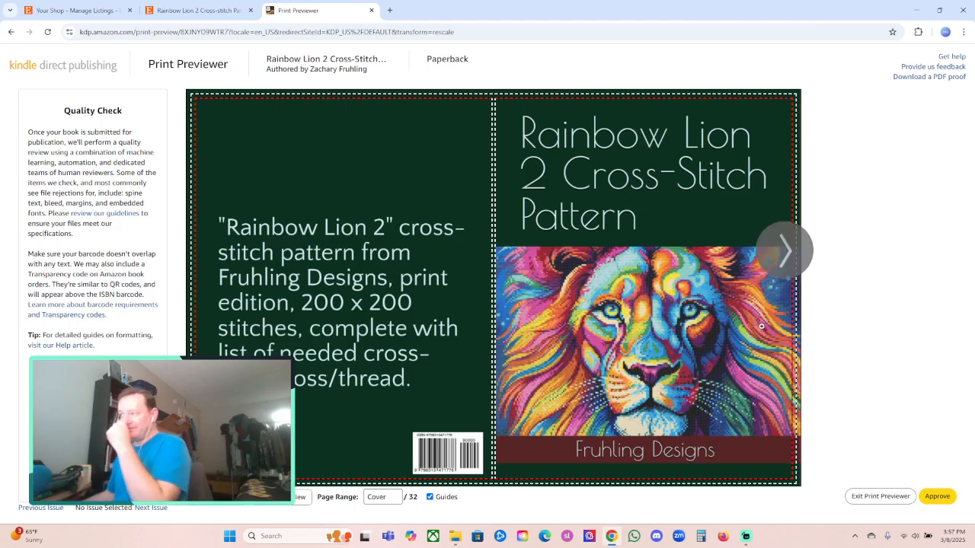
pyautogui.click(784, 259)
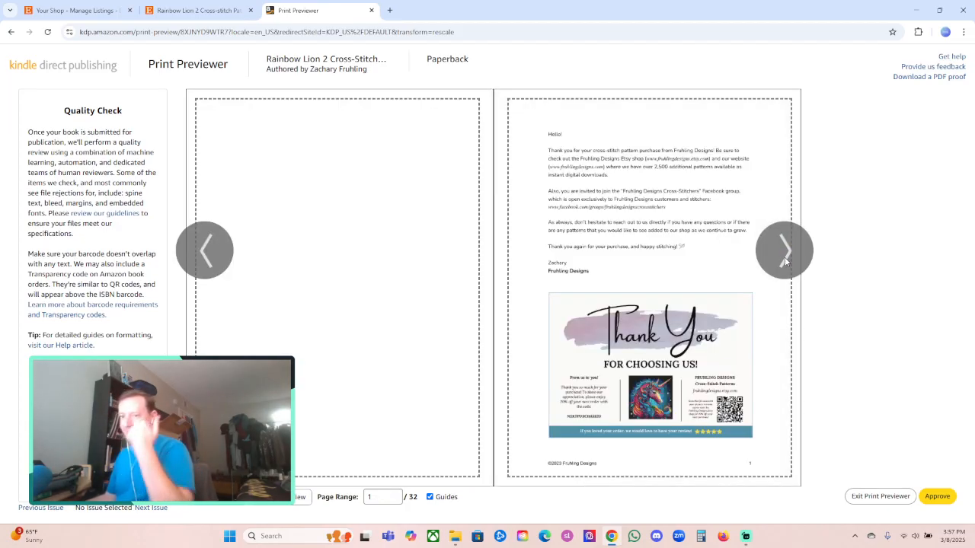
pyautogui.click(786, 261)
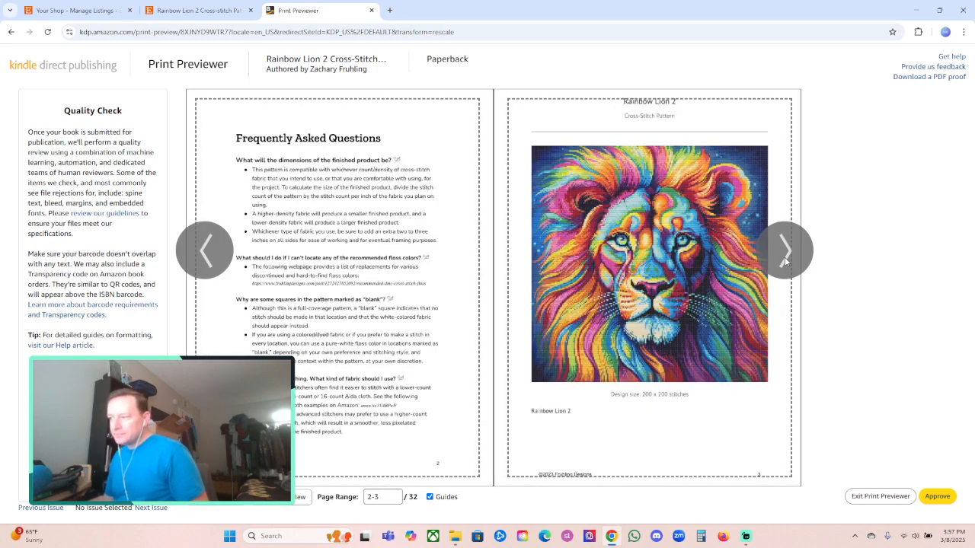
pyautogui.click(786, 261)
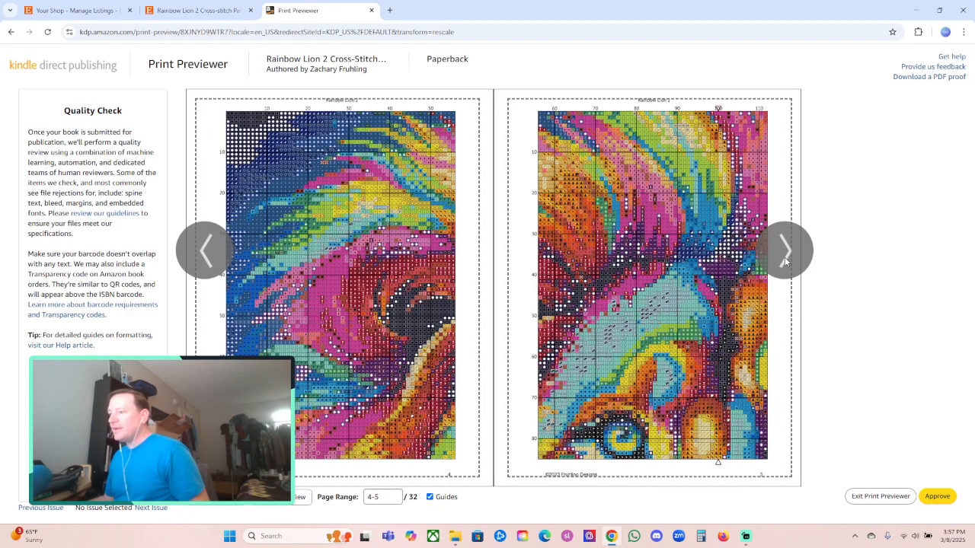
pyautogui.click(786, 262)
pyautogui.click(786, 262)
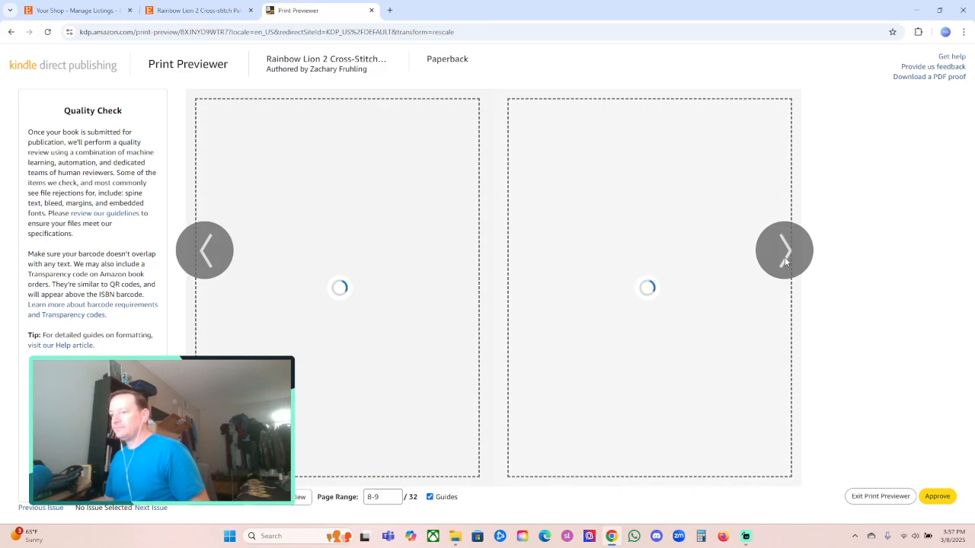
pyautogui.click(786, 261)
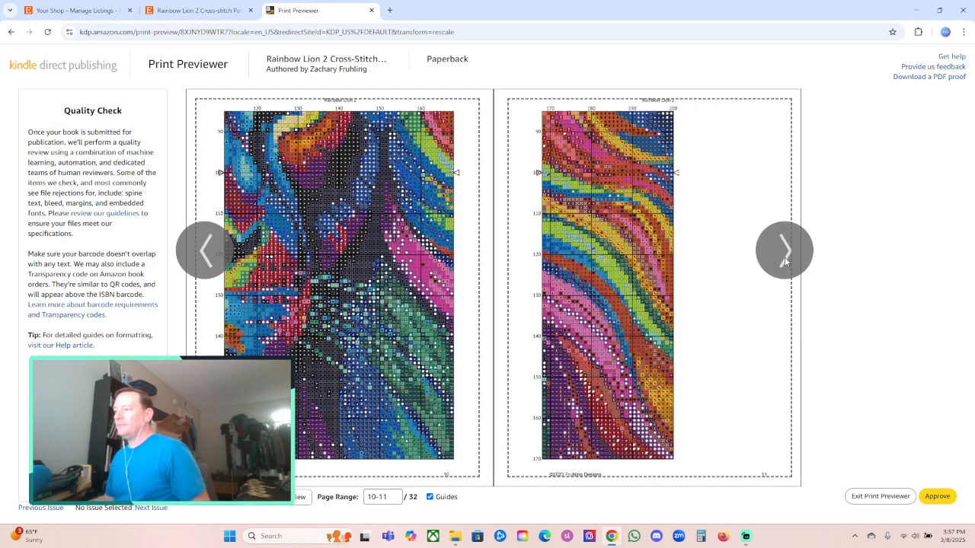
pyautogui.click(786, 262)
pyautogui.click(786, 261)
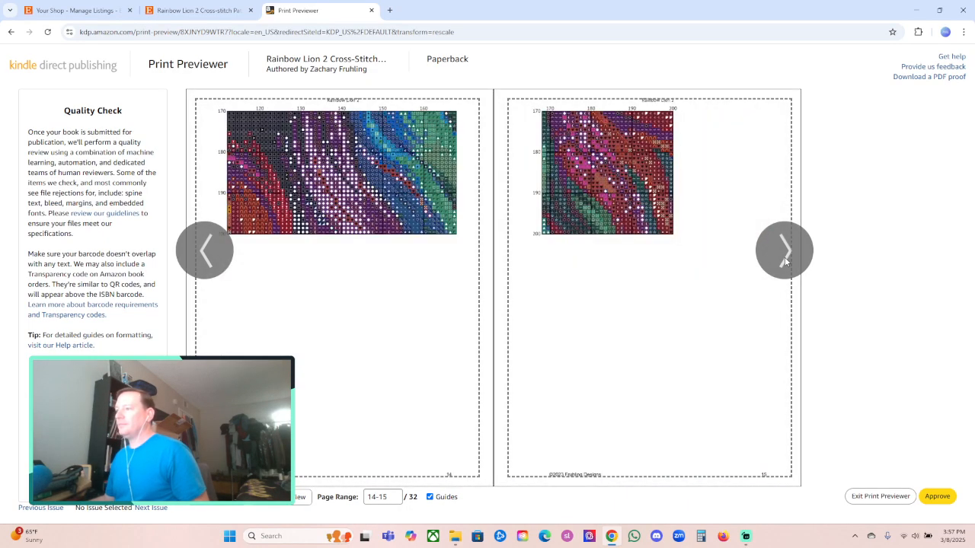
pyautogui.click(786, 262)
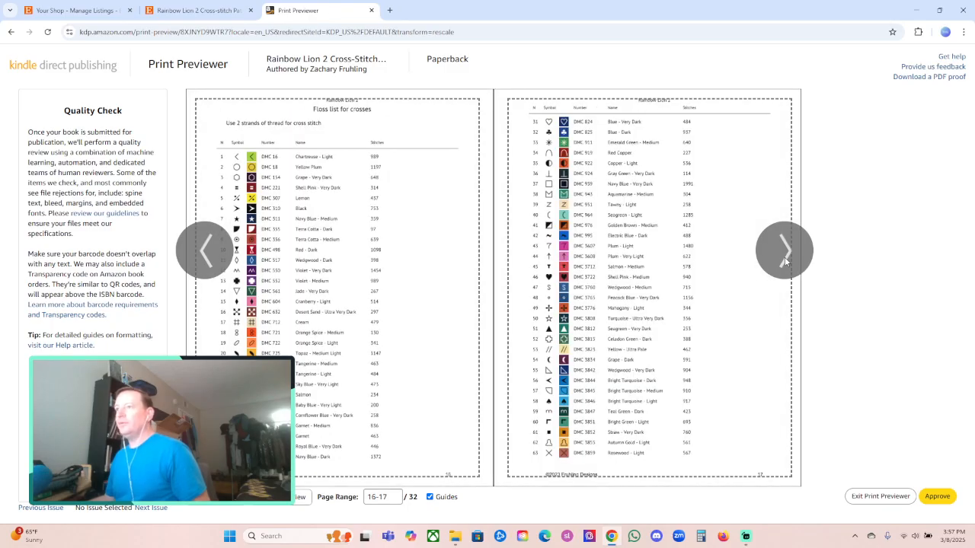
pyautogui.click(786, 261)
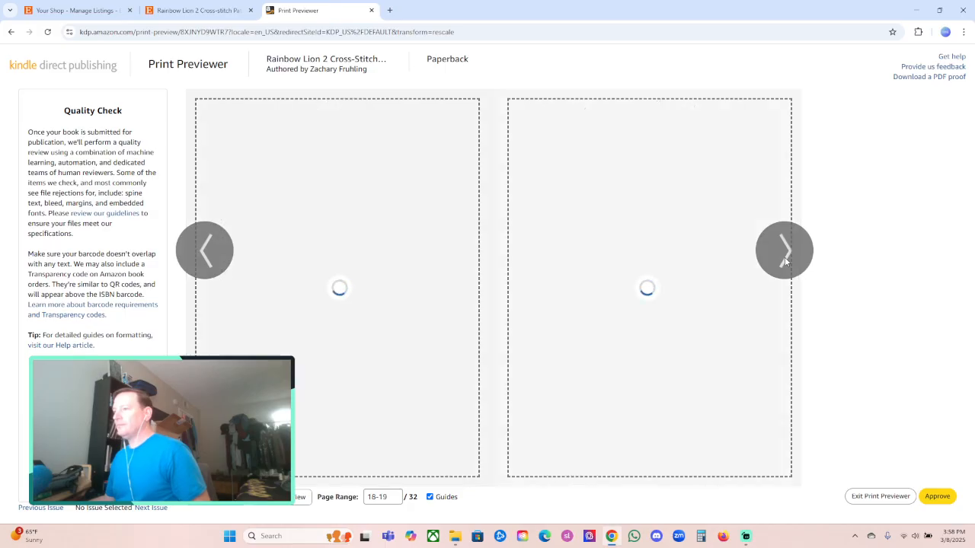
pyautogui.click(786, 262)
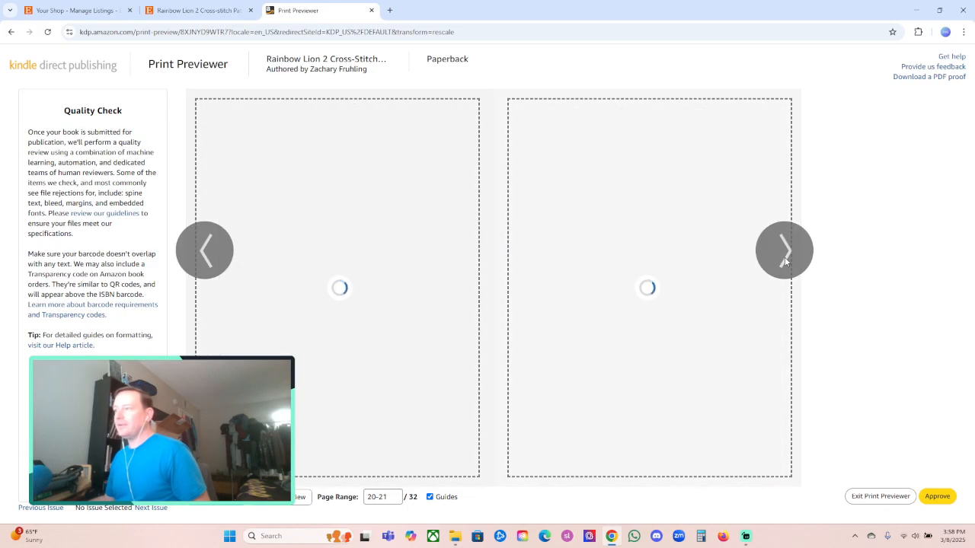
pyautogui.click(786, 261)
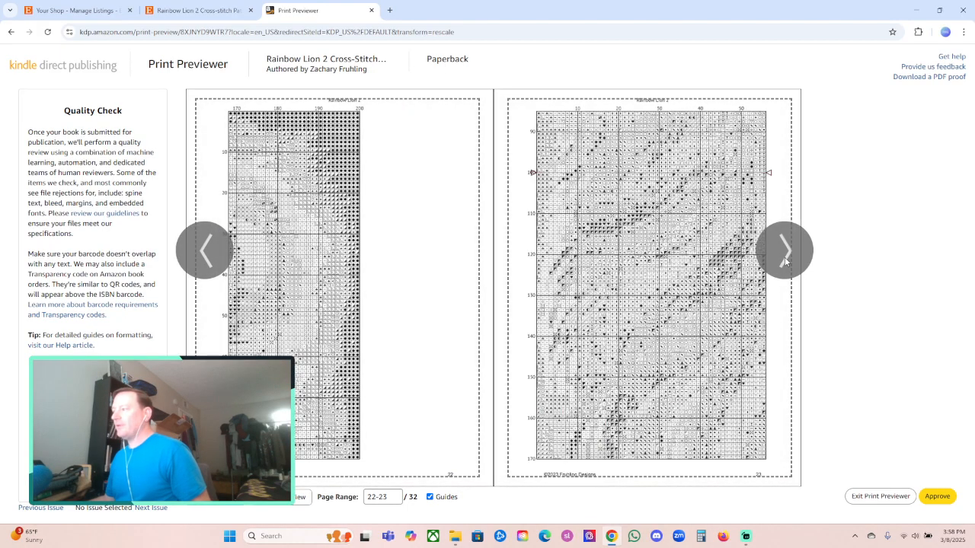
pyautogui.click(786, 261)
pyautogui.click(786, 261)
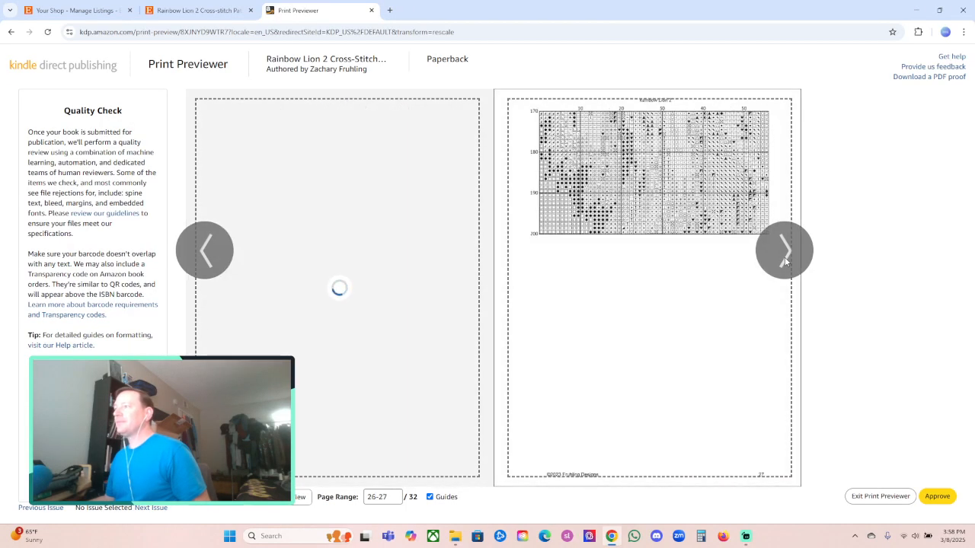
pyautogui.click(786, 262)
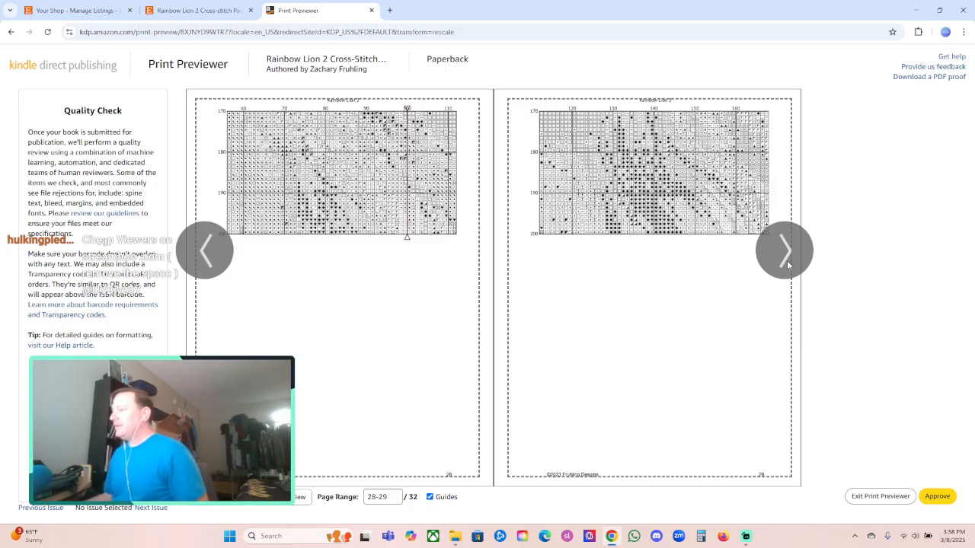
pyautogui.click(786, 258)
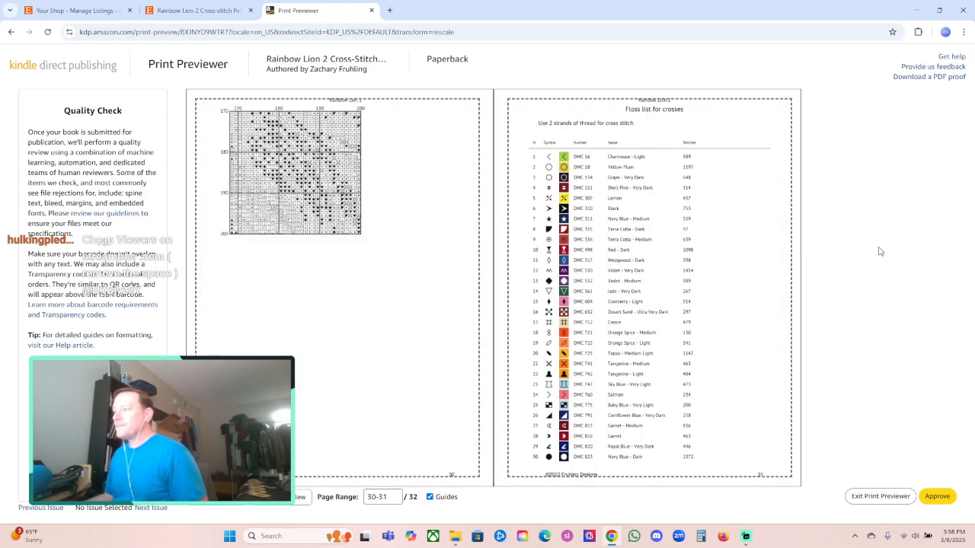
pyautogui.moveTo(800, 258)
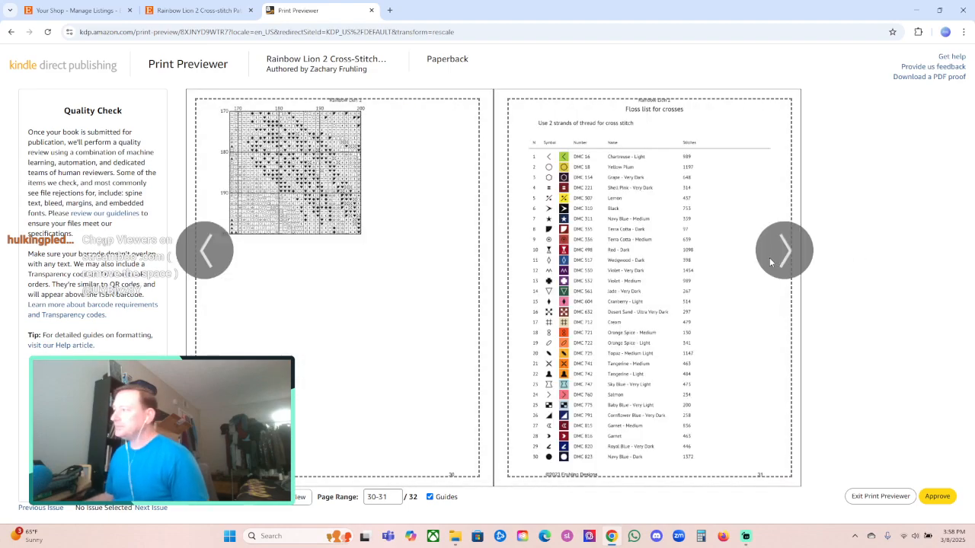
pyautogui.click(792, 254)
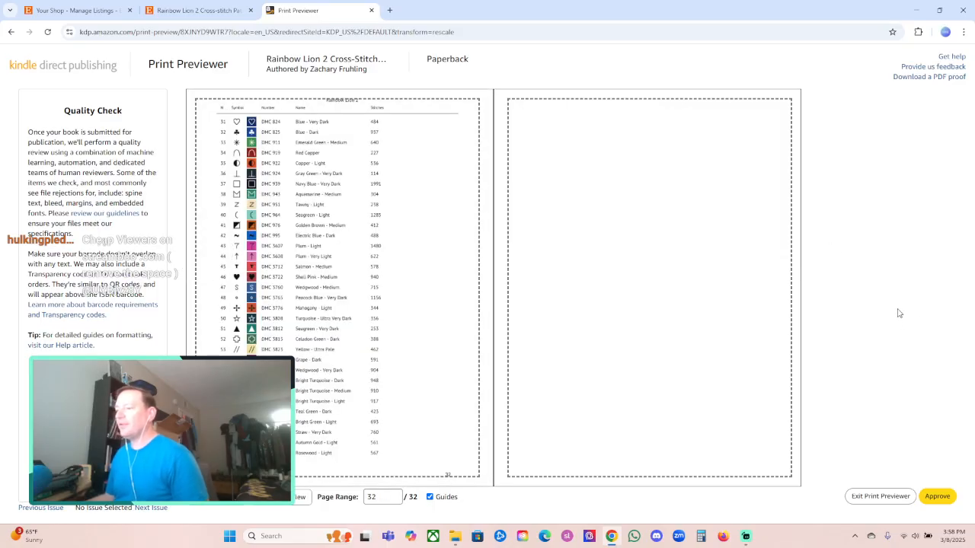
# Step: Approve the print preview, then save the paperback content and continue to rights and pricing
pyautogui.click(936, 499)
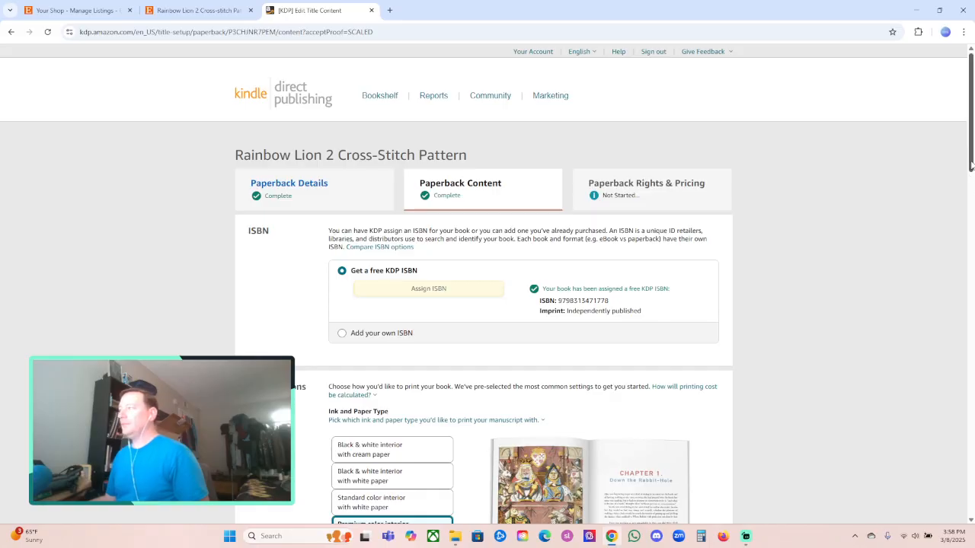
pyautogui.moveTo(971, 166); pyautogui.dragTo(971, 484)
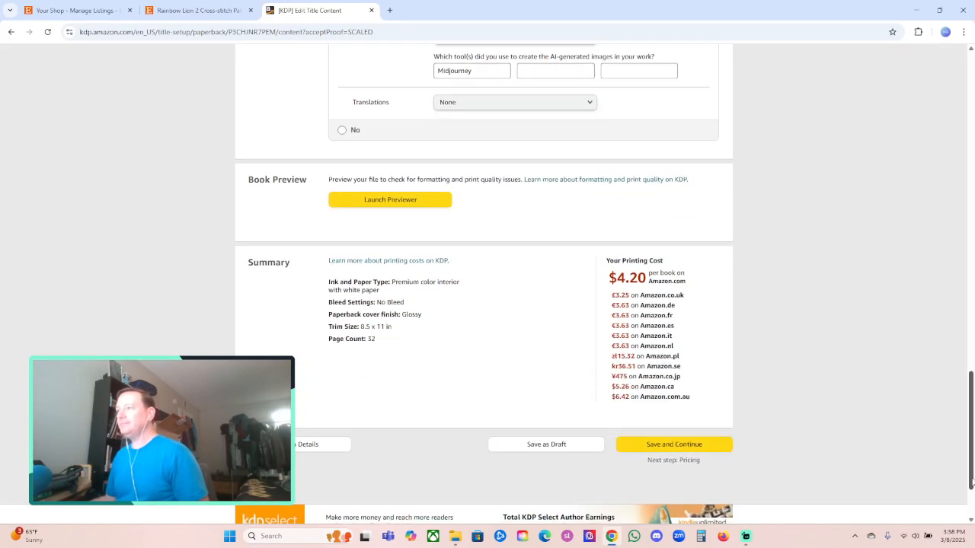
pyautogui.click(702, 442)
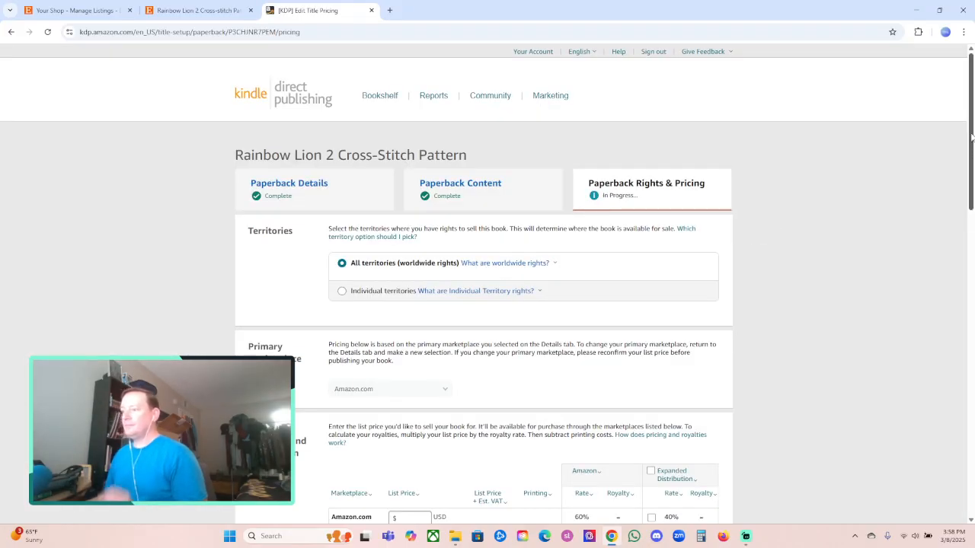
# Step: Set the Amazon.com list price to 19.95 USD and enable Expanded Distribution for the available marketplaces
pyautogui.moveTo(971, 137); pyautogui.dragTo(973, 171)
pyautogui.click(419, 412)
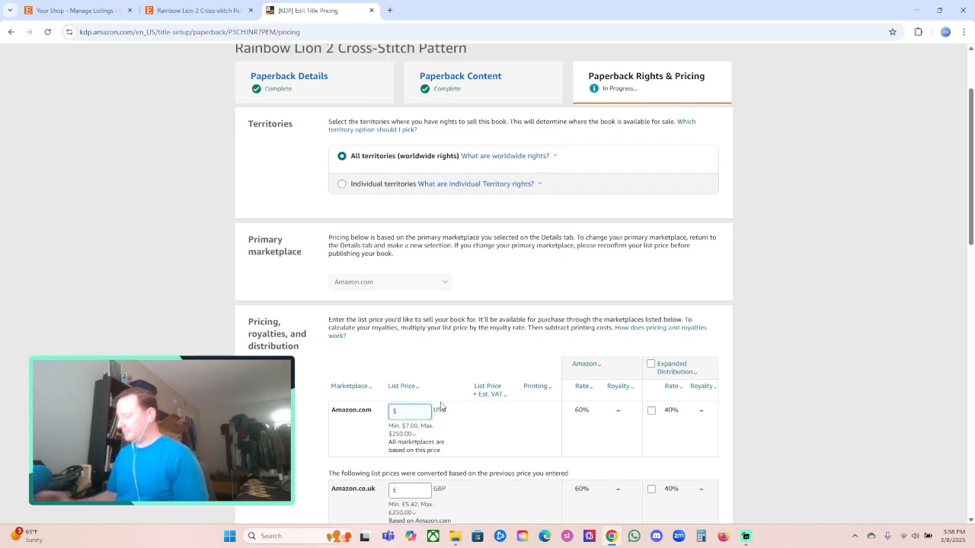
pyautogui.write('19.95')
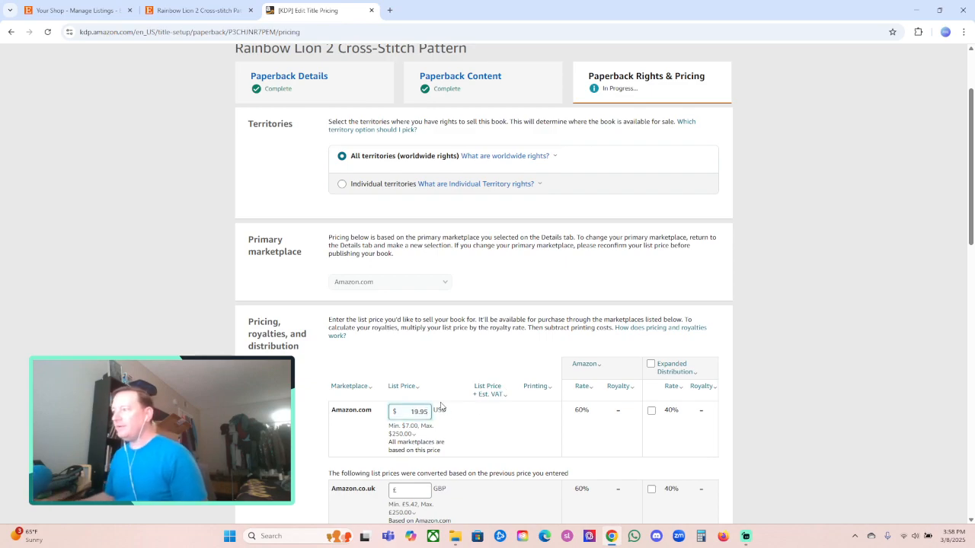
pyautogui.click(651, 365)
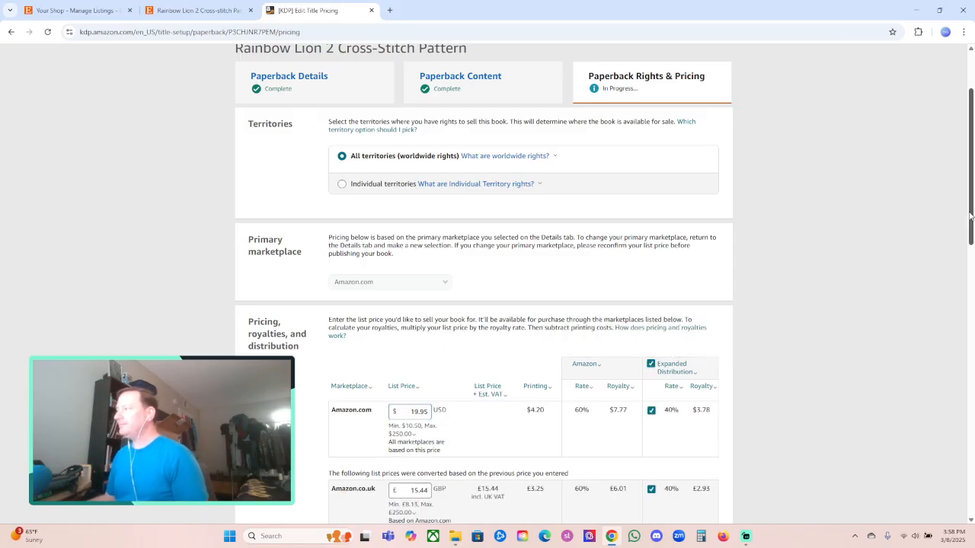
# Step: Review the territories, converted marketplace prices, printing costs and royalties for the paperback
pyautogui.moveTo(972, 209); pyautogui.dragTo(973, 282)
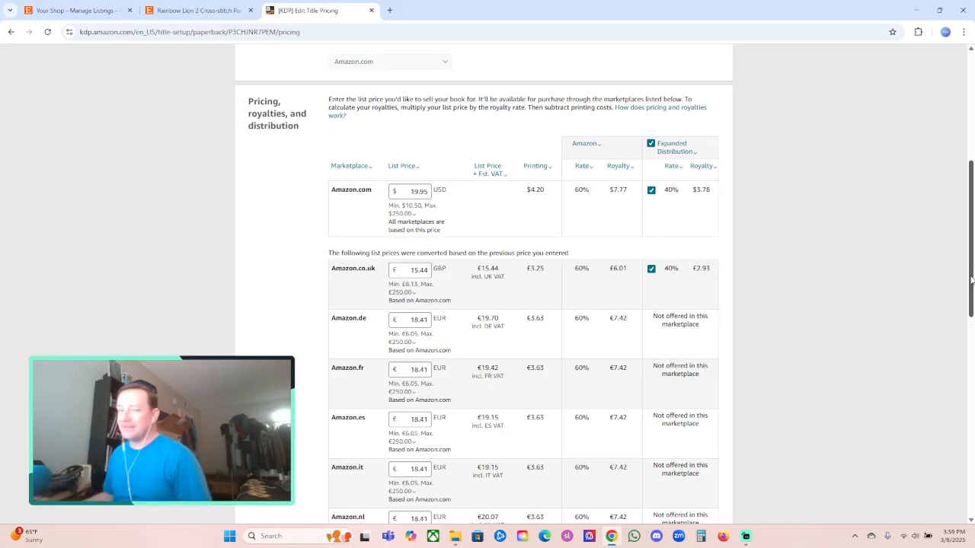
pyautogui.moveTo(972, 243)
pyautogui.mouseDown()
pyautogui.moveTo(973, 402)
pyautogui.moveTo(973, 159)
pyautogui.moveTo(973, 377)
pyautogui.moveTo(970, 226)
pyautogui.mouseUp()
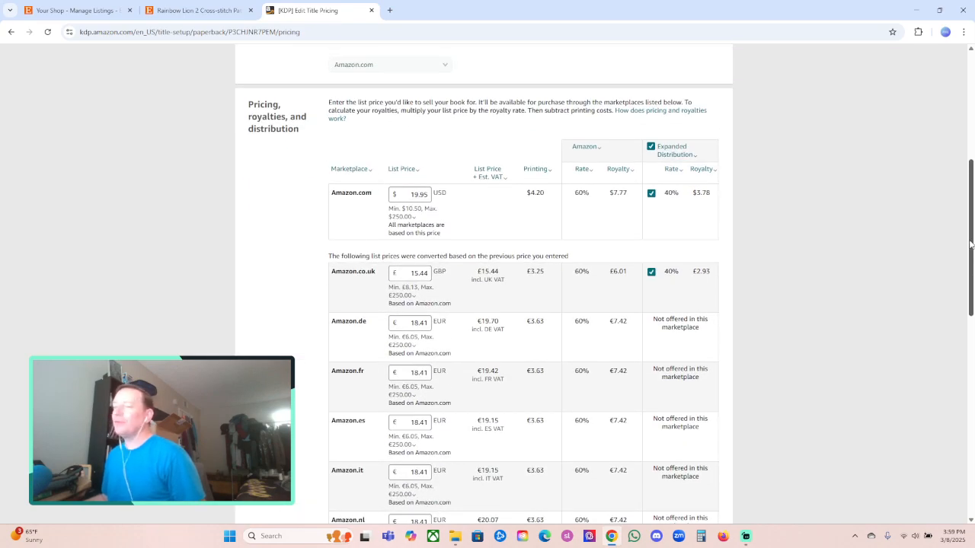
pyautogui.moveTo(972, 242); pyautogui.dragTo(970, 225)
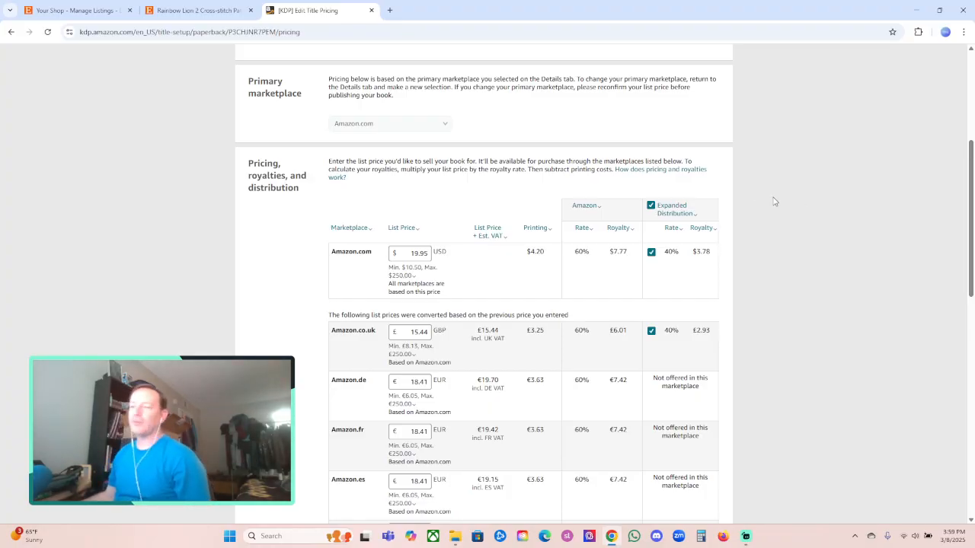
pyautogui.moveTo(971, 188); pyautogui.dragTo(972, 114)
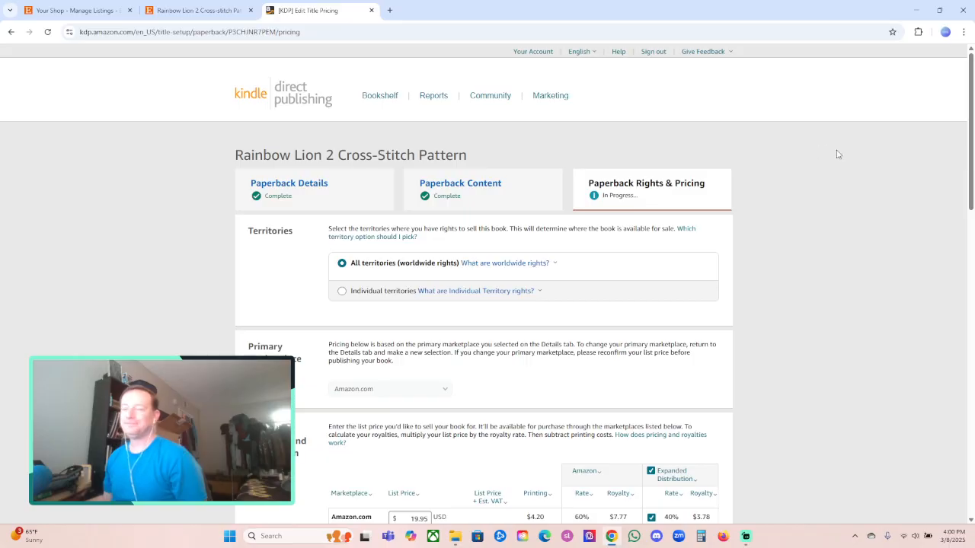
pyautogui.moveTo(970, 142); pyautogui.dragTo(970, 121)
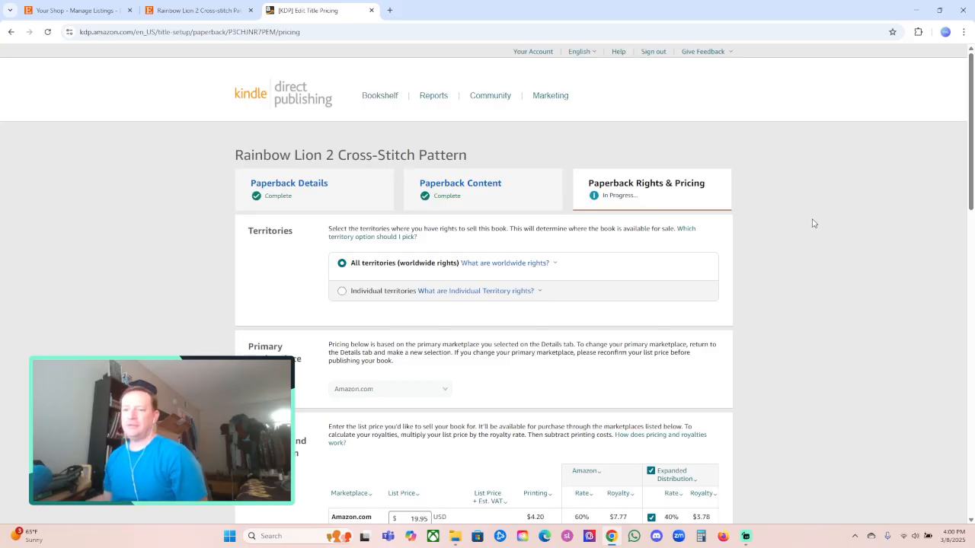
pyautogui.scroll(-3, 812, 220)
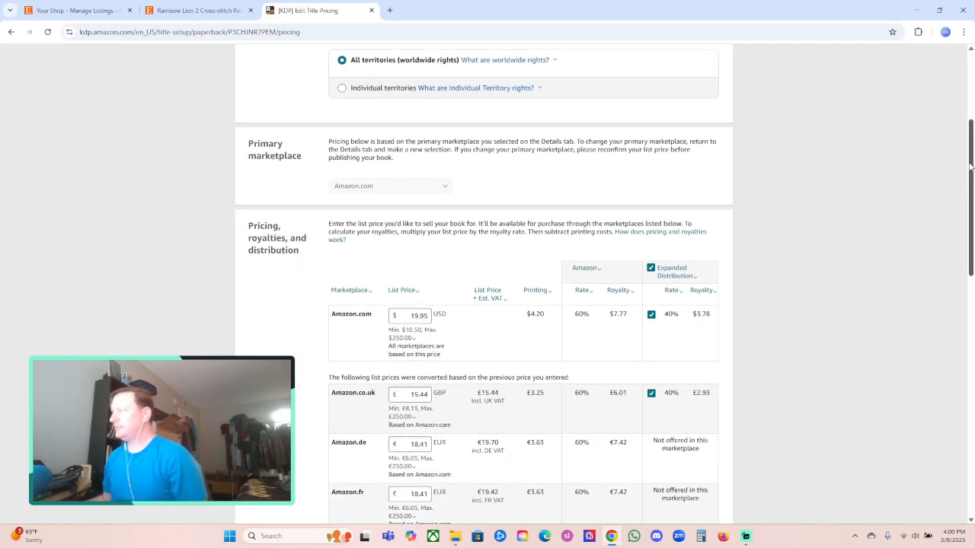
pyautogui.moveTo(970, 169); pyautogui.dragTo(972, 113)
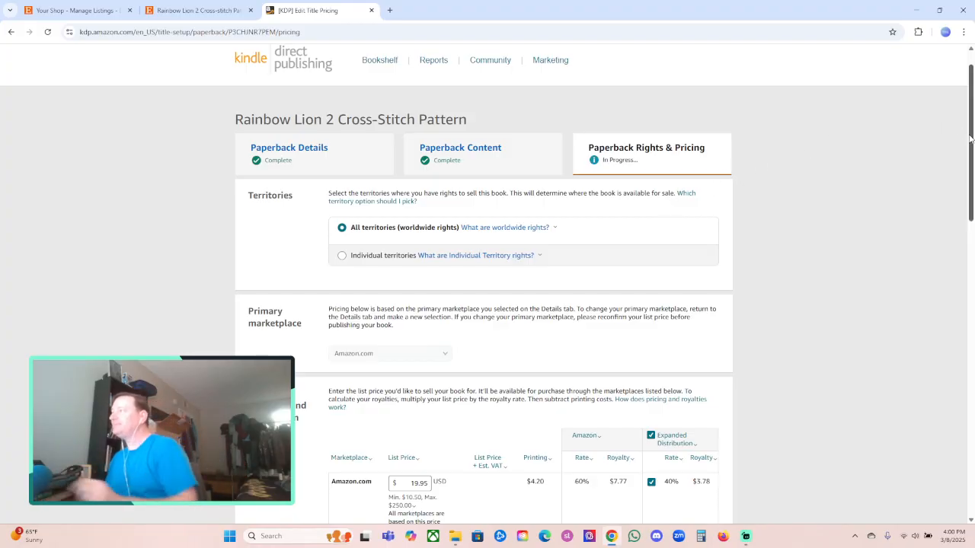
# Step: Submit the Rainbow Lion 2 paperback for publication and dismiss the submission confirmation
pyautogui.moveTo(971, 141); pyautogui.dragTo(971, 413)
pyautogui.click(709, 419)
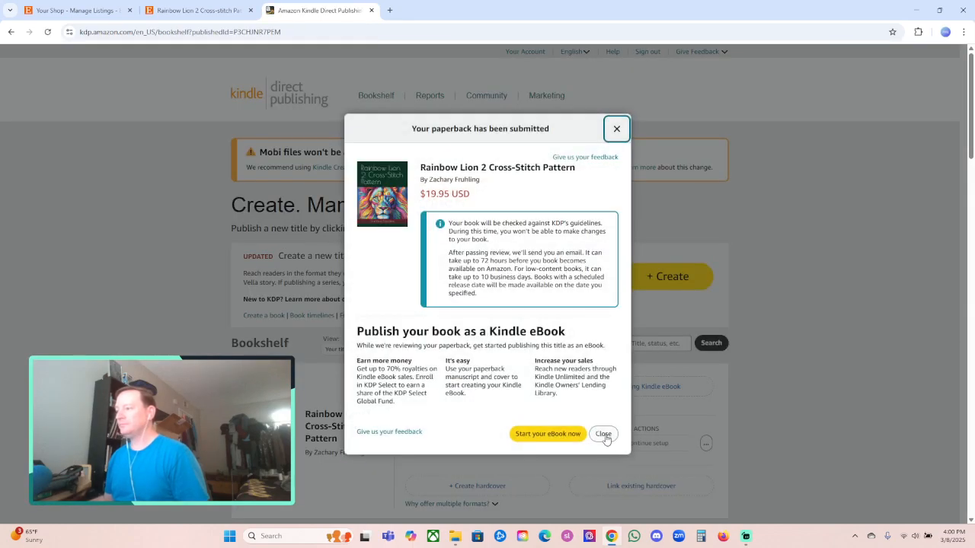
pyautogui.click(604, 436)
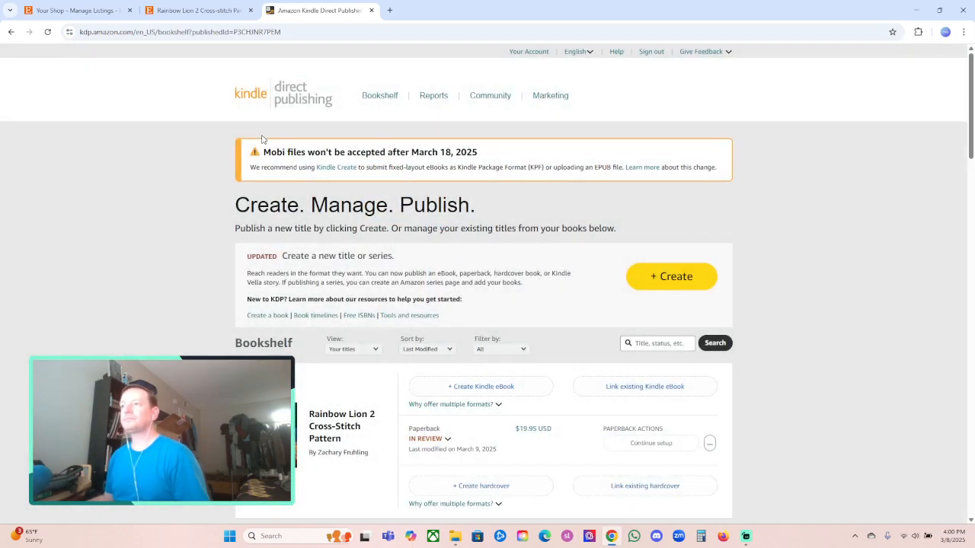
# Step: Reload the Bookshelf and check the review status of the newly submitted paperback among the other cross-stitch titles
pyautogui.click(378, 96)
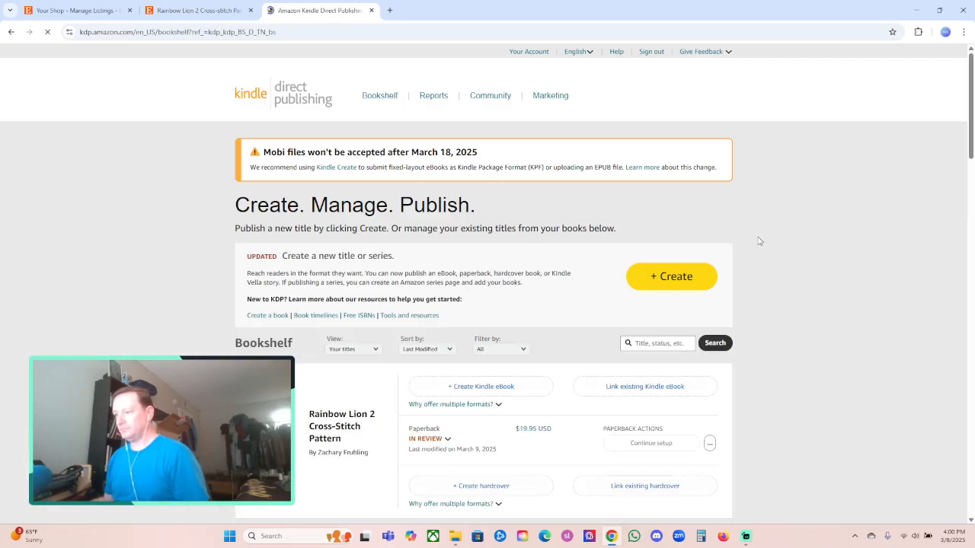
pyautogui.scroll(-5, 777, 228)
pyautogui.scroll(1, 778, 231)
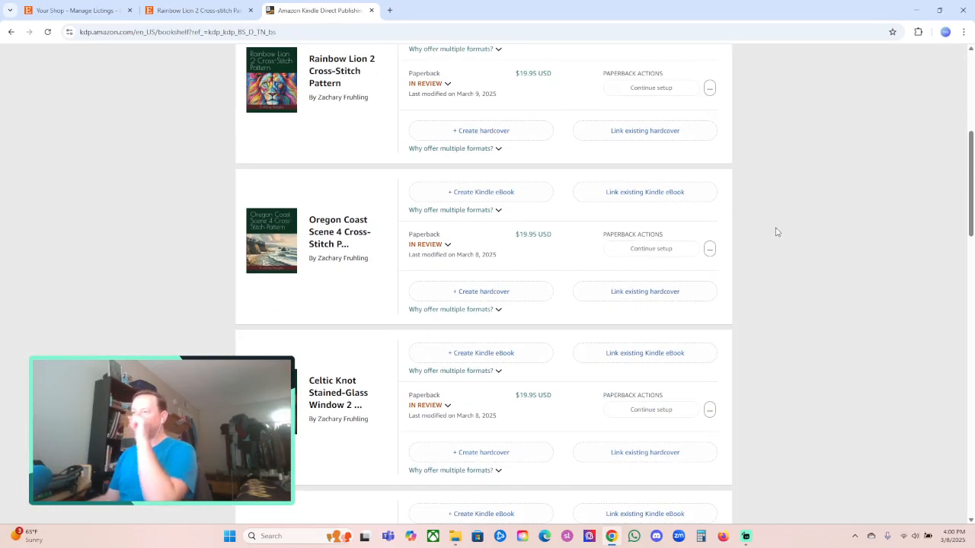
pyautogui.scroll(1, 775, 231)
pyautogui.scroll(-1, 771, 234)
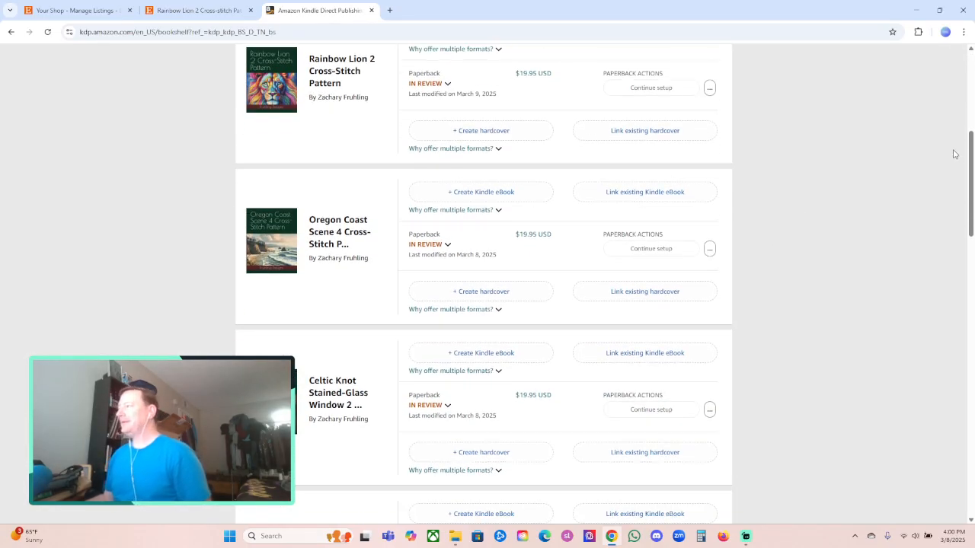
pyautogui.moveTo(971, 177); pyautogui.dragTo(970, 166)
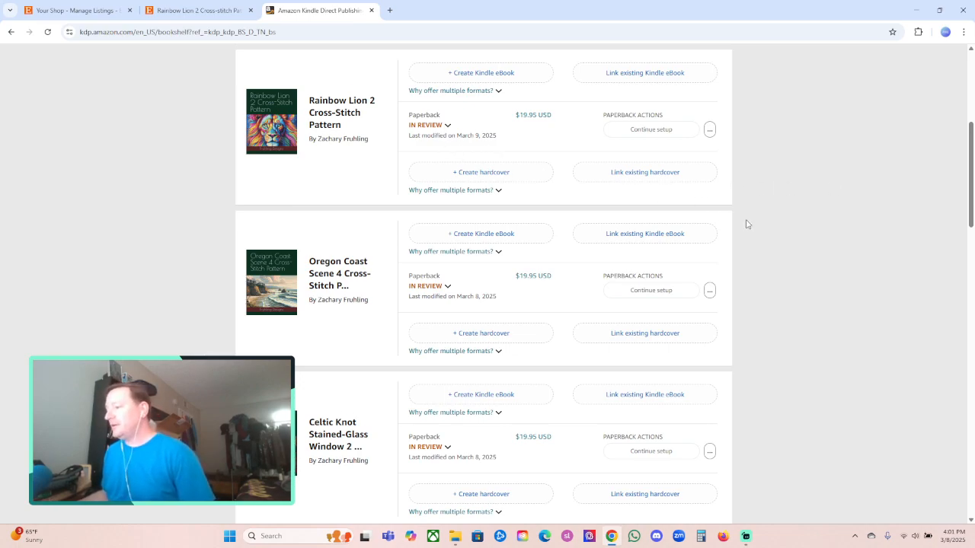
pyautogui.scroll(-1, 747, 224)
pyautogui.scroll(2, 746, 225)
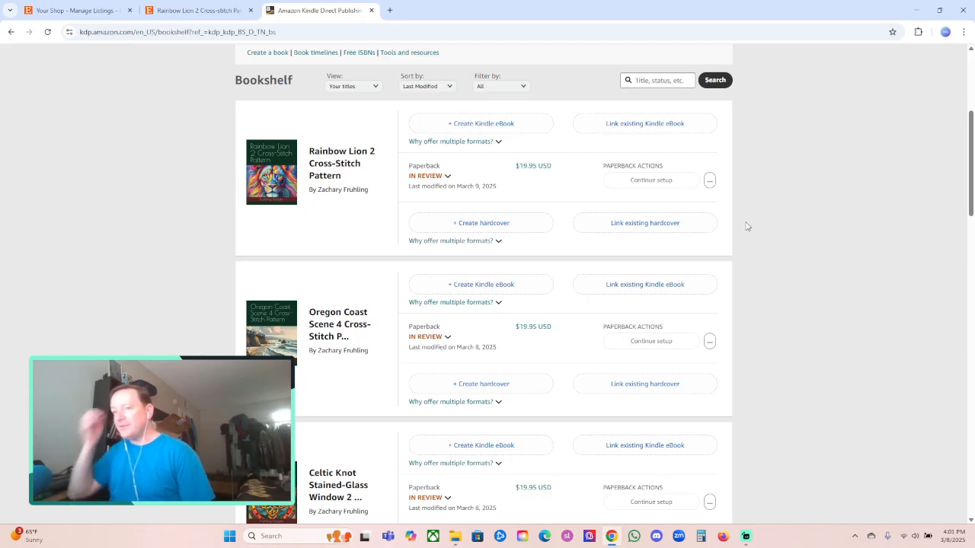